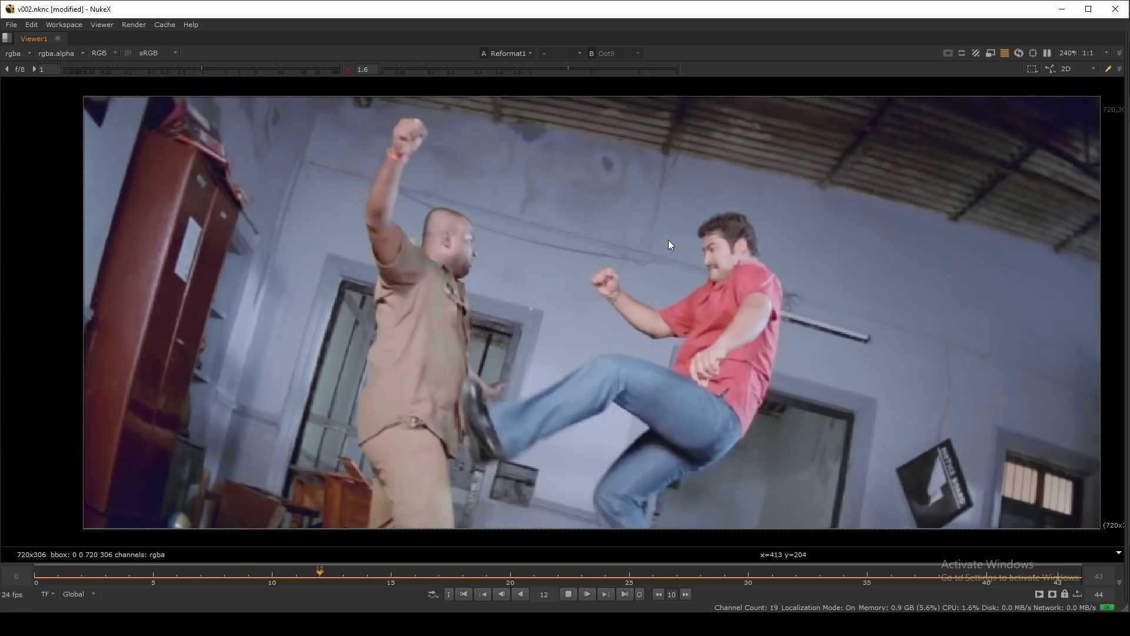
Step: Show the original Dot9 plate in the viewer, stop playback and inspect the wires above the man in red at frame 4
key(1)
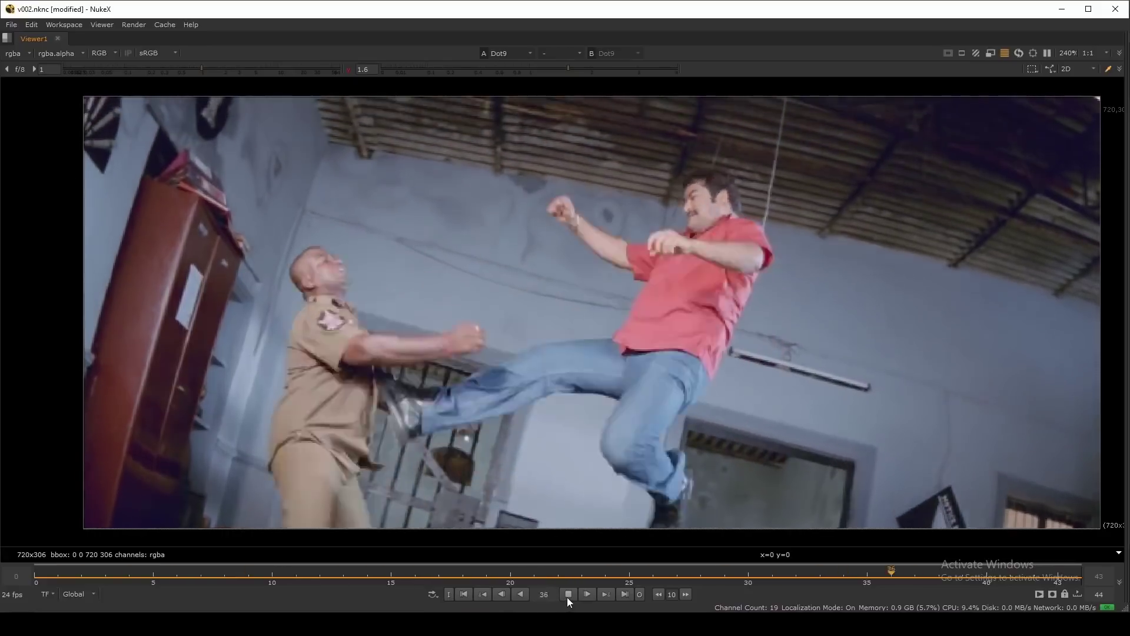
click(567, 596)
middle_drag(739, 244, 570, 280)
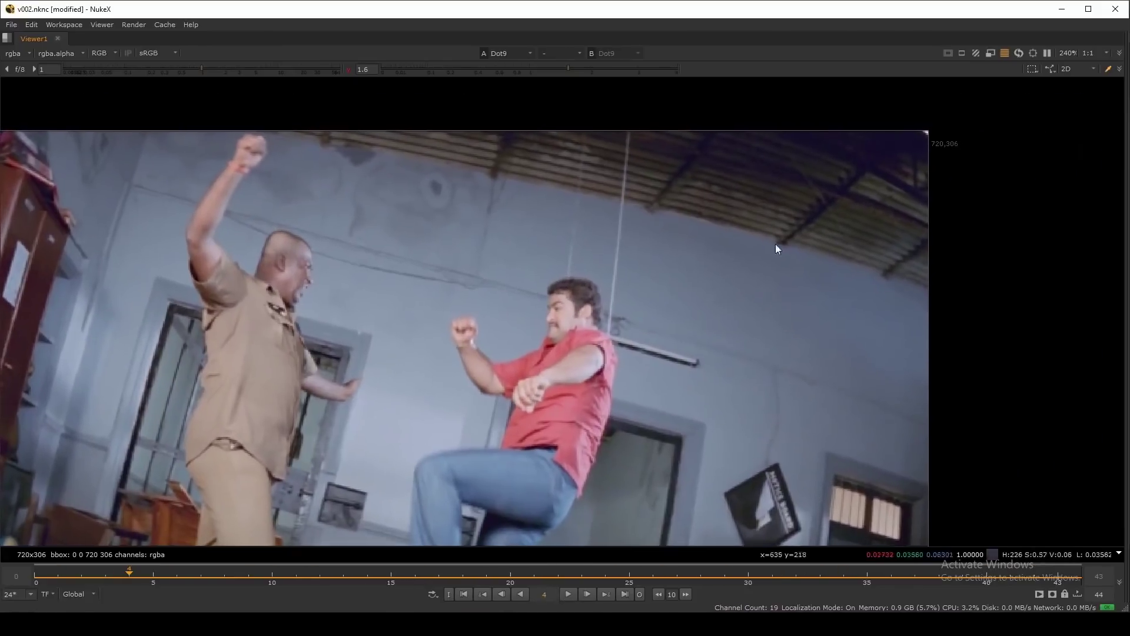
scroll(615, 175, up, 2)
ctrl+click(651, 406)
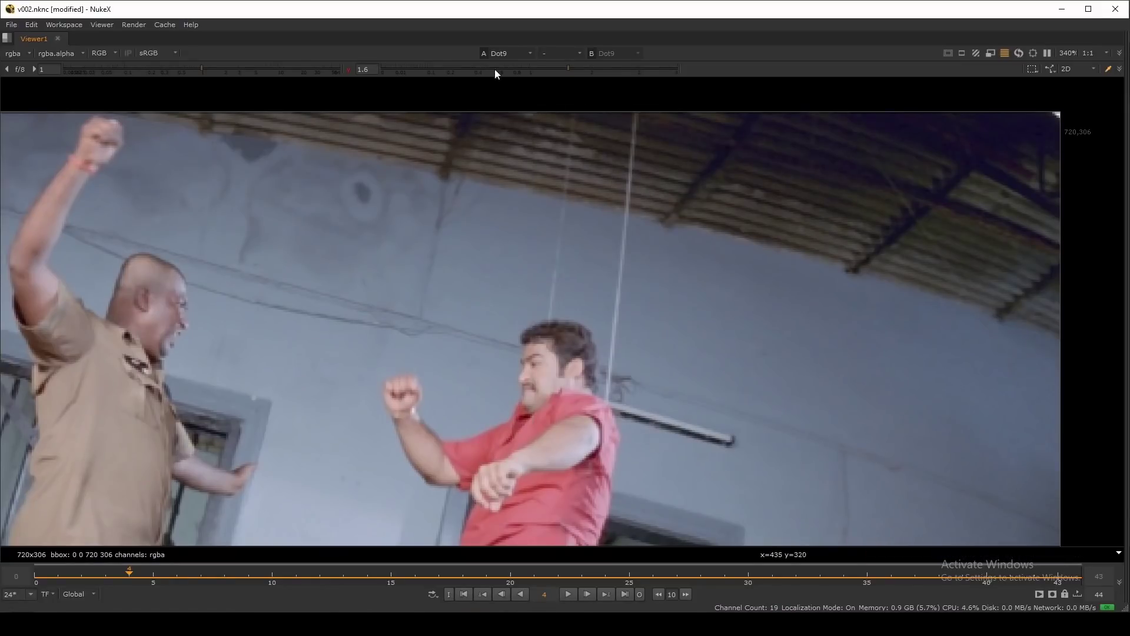
Step: Set the viewer gamma to 1.42 and gain to 2.5, and examine the wires around the man in red at frame 4
click(557, 70)
click(233, 71)
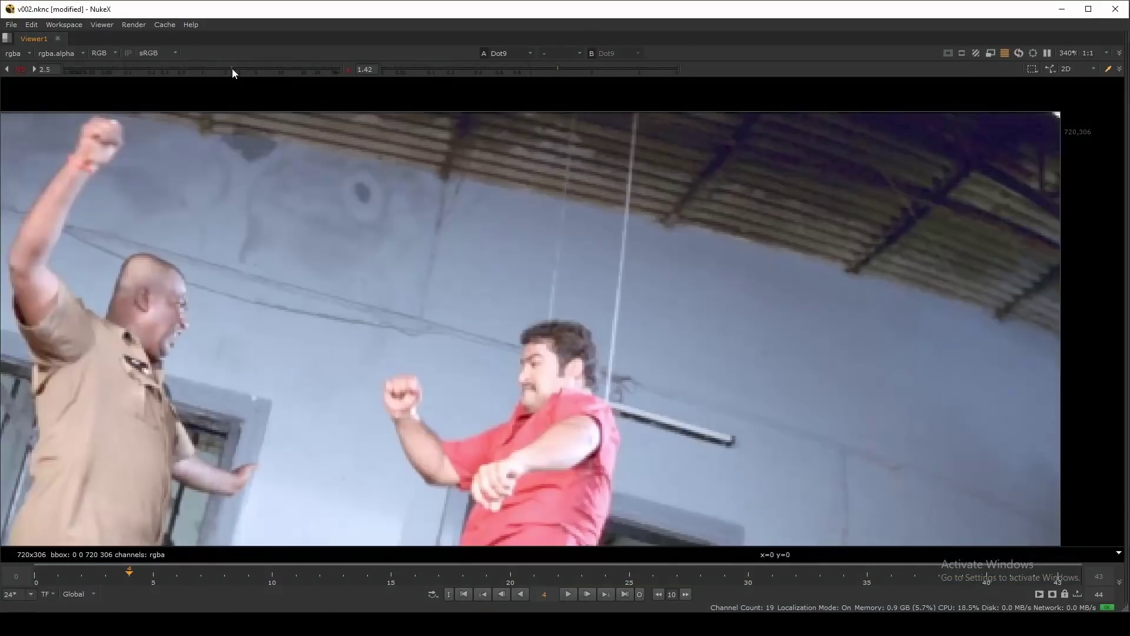
scroll(765, 268, down, 2)
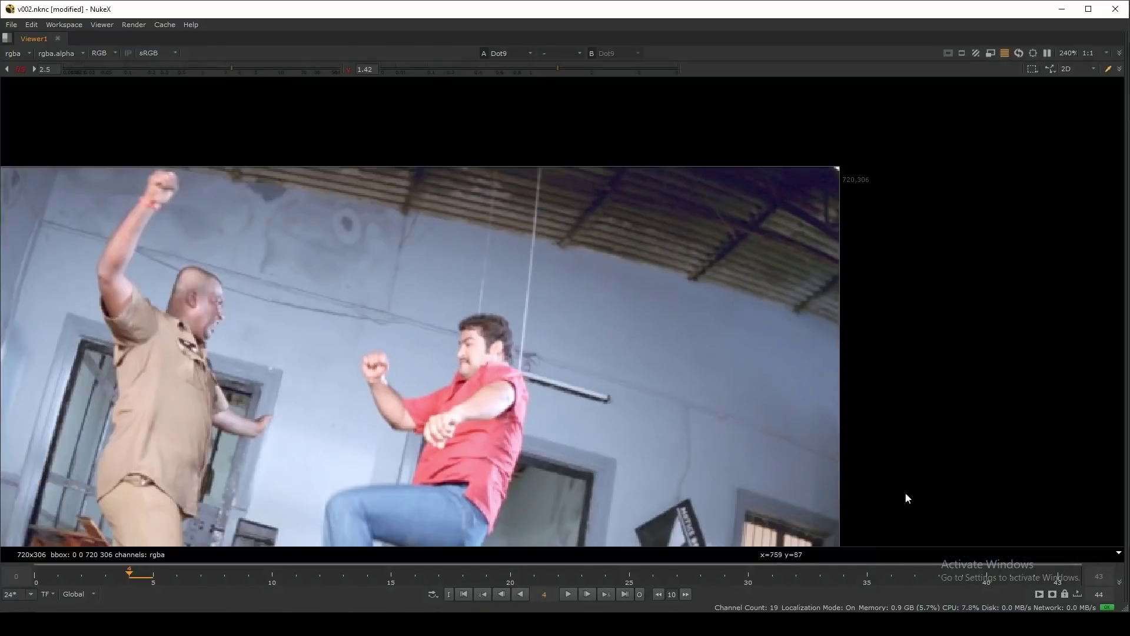
middle_drag(905, 498, 960, 480)
drag(990, 578, 970, 576)
drag(147, 571, 134, 571)
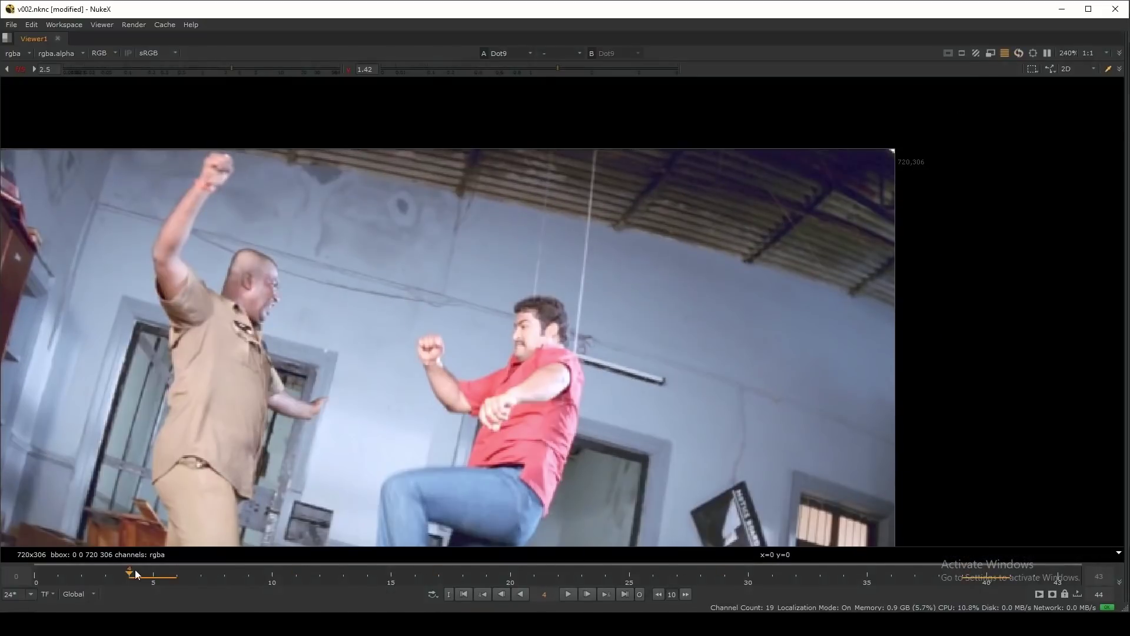
middle_drag(619, 335, 689, 319)
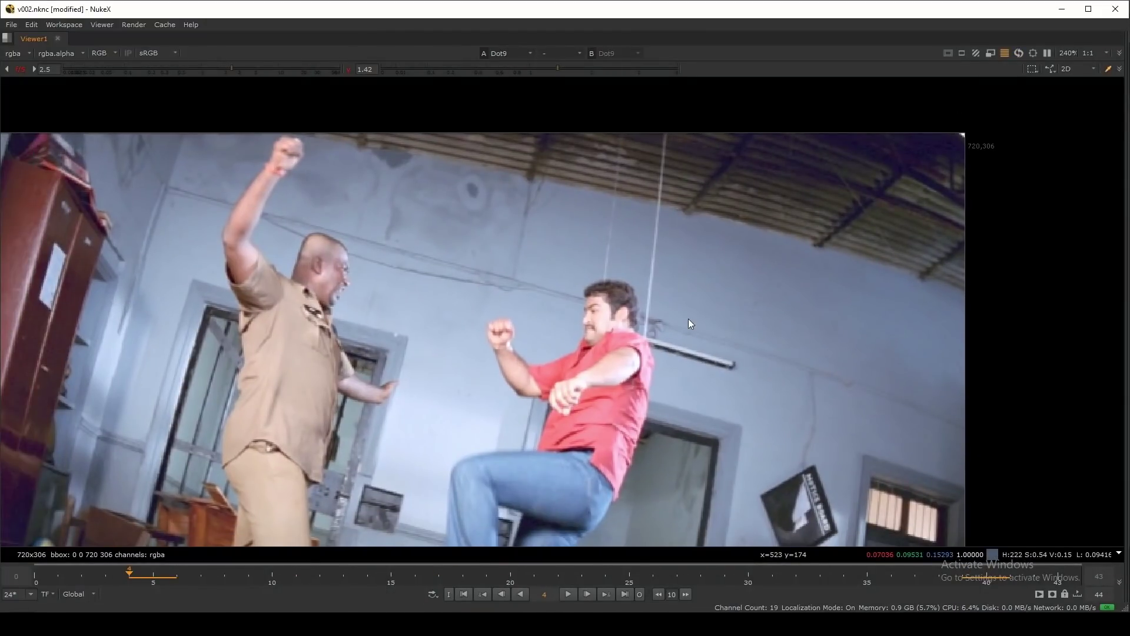
scroll(697, 442, up, 3)
scroll(663, 340, down, 3)
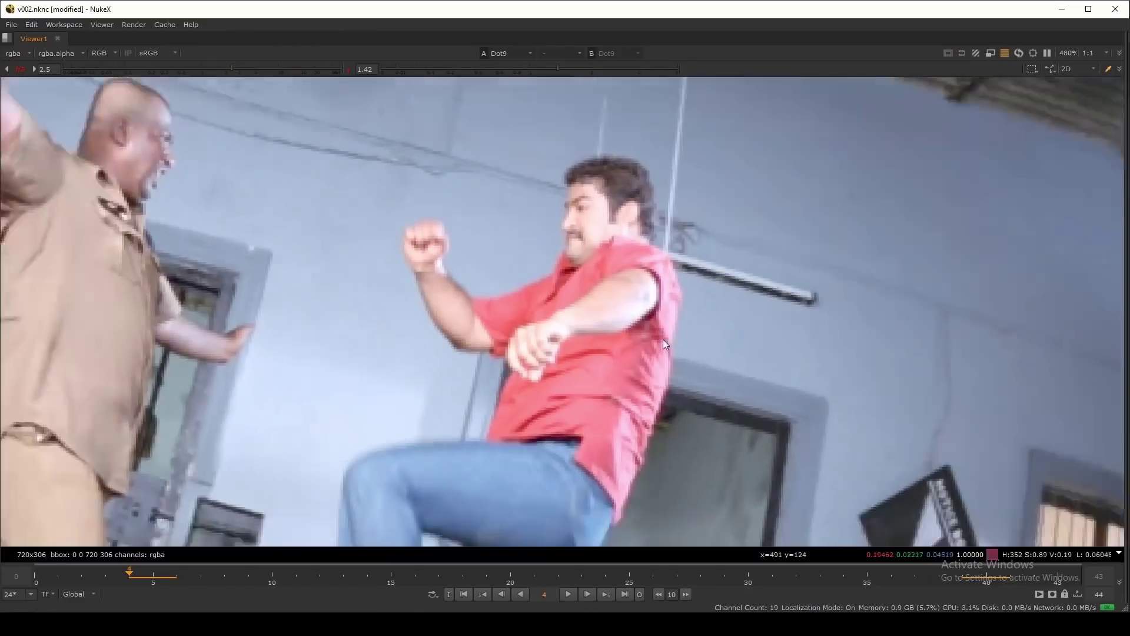
Step: Maximize the finished script's node graph and examine the Read, CameraTracker and Project3D card branches
key(space)
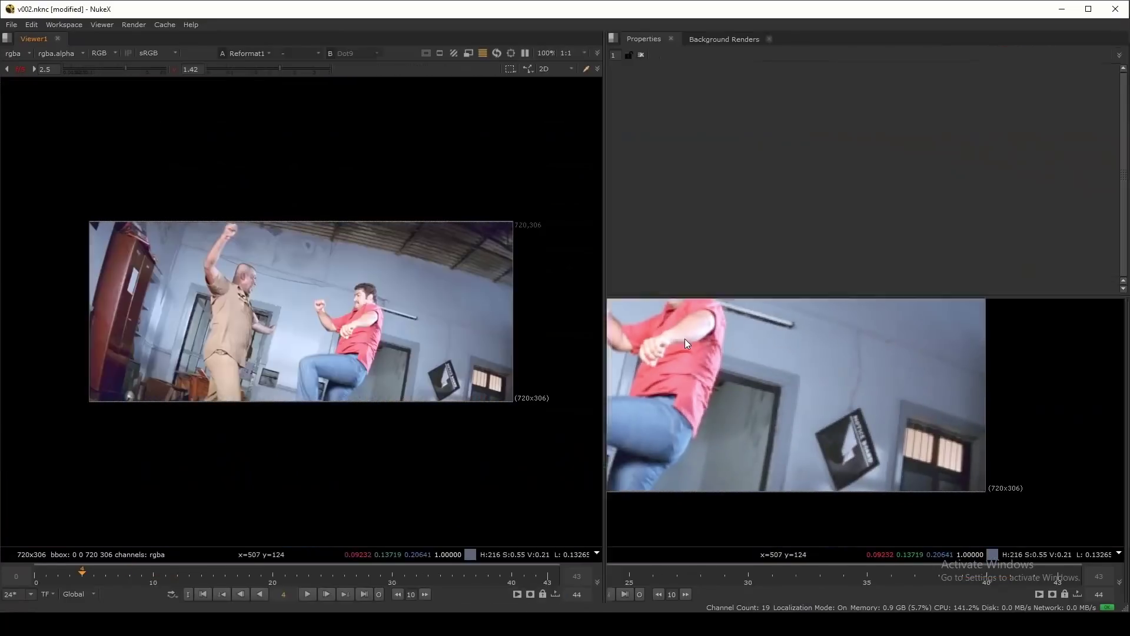
middle_drag(831, 411, 992, 528)
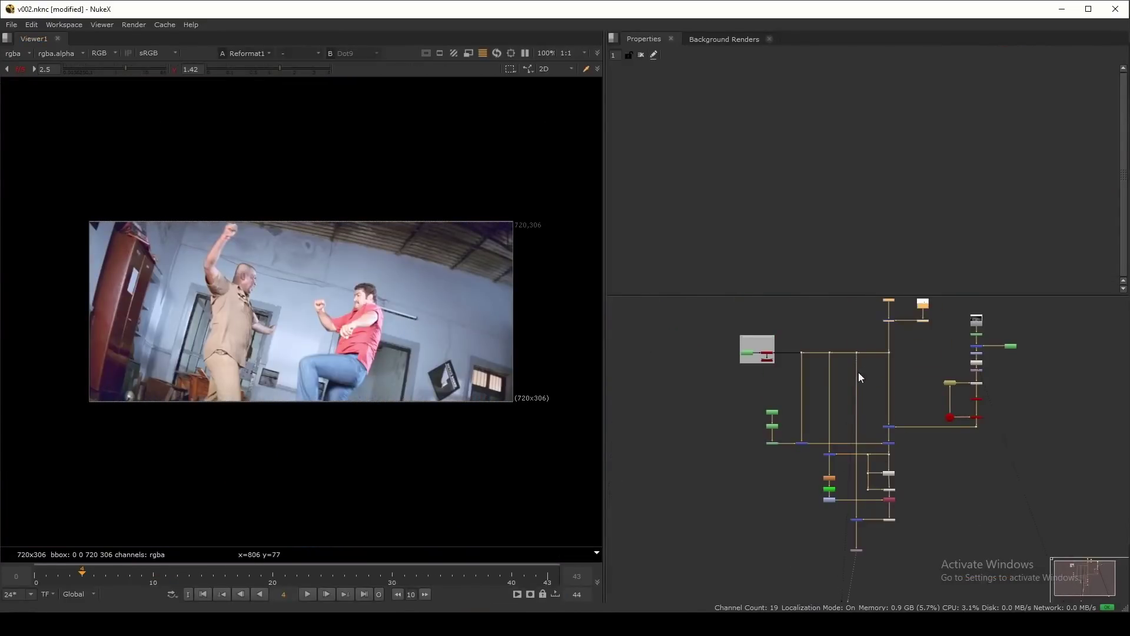
scroll(858, 372, up, 2)
middle_drag(877, 354, 853, 459)
drag(845, 349, 909, 381)
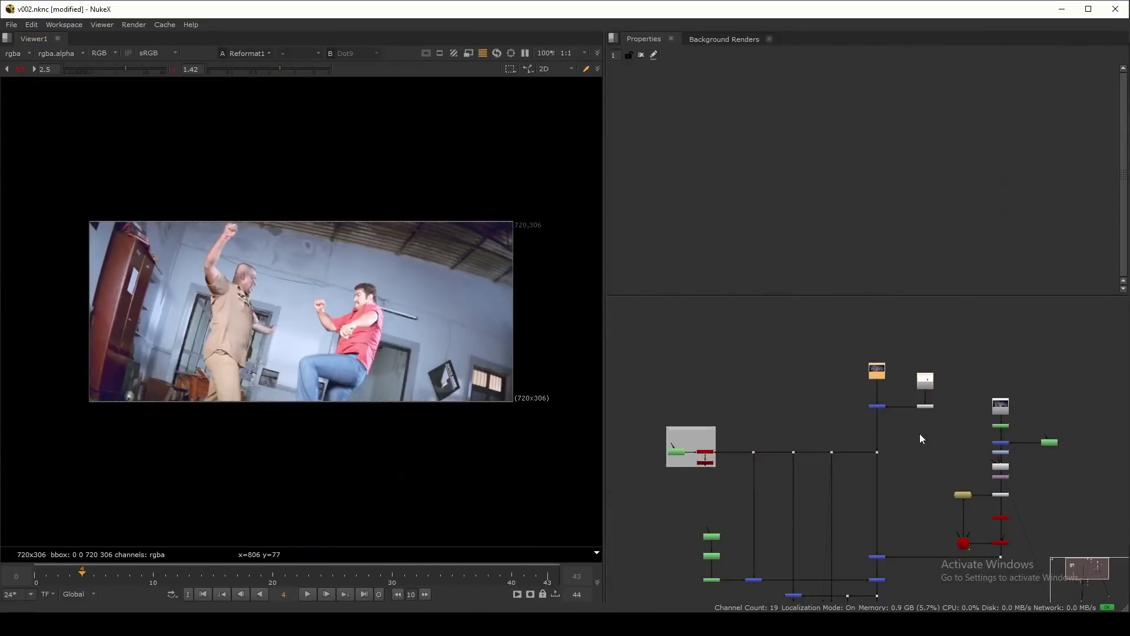
key(space)
scroll(520, 235, up, 3)
middle_drag(524, 242, 704, 391)
scroll(688, 308, up, 2)
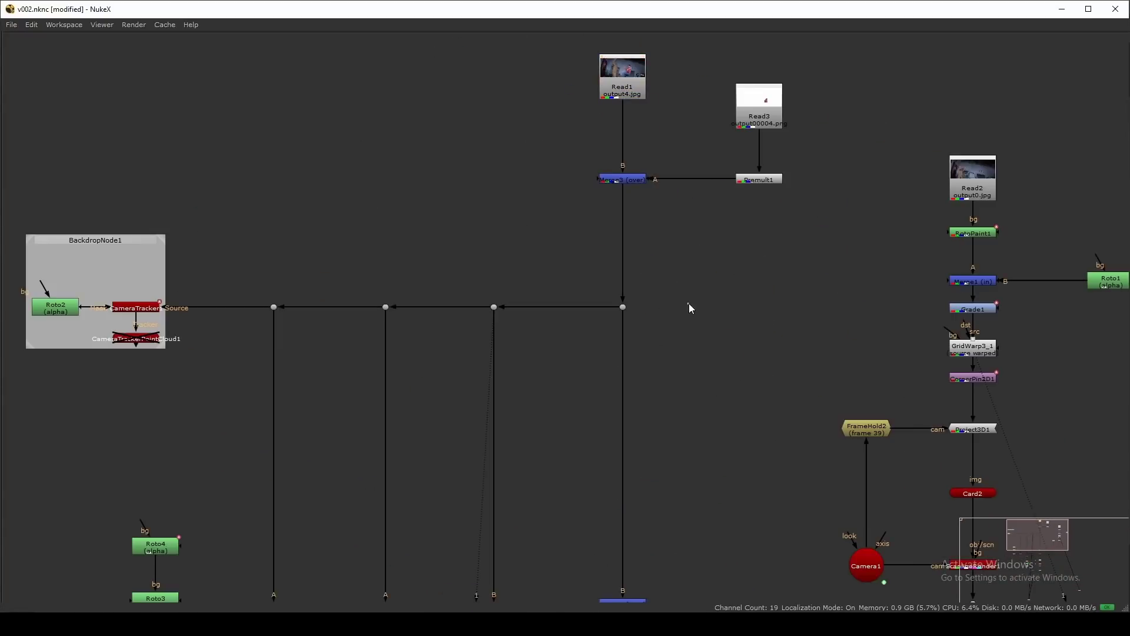
middle_drag(757, 323, 744, 281)
scroll(743, 280, down, 1)
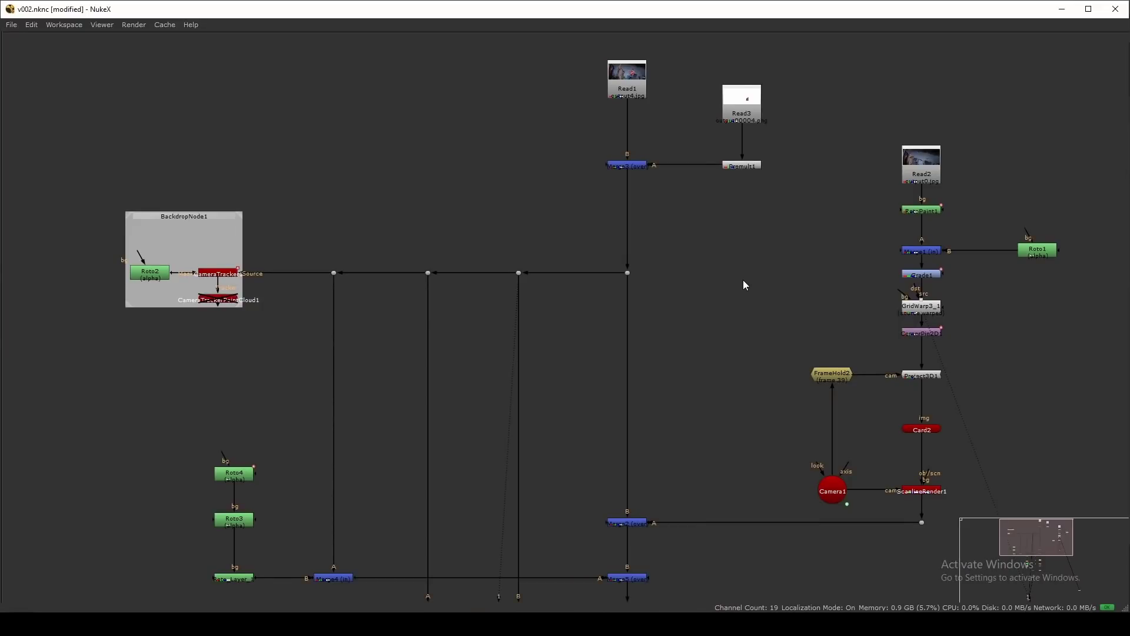
Step: Examine the lower part of the node graph with the roto, merge, denoise and output branches
middle_drag(727, 483, 723, 365)
middle_drag(738, 514, 745, 398)
middle_drag(732, 547, 757, 449)
scroll(714, 416, down, 2)
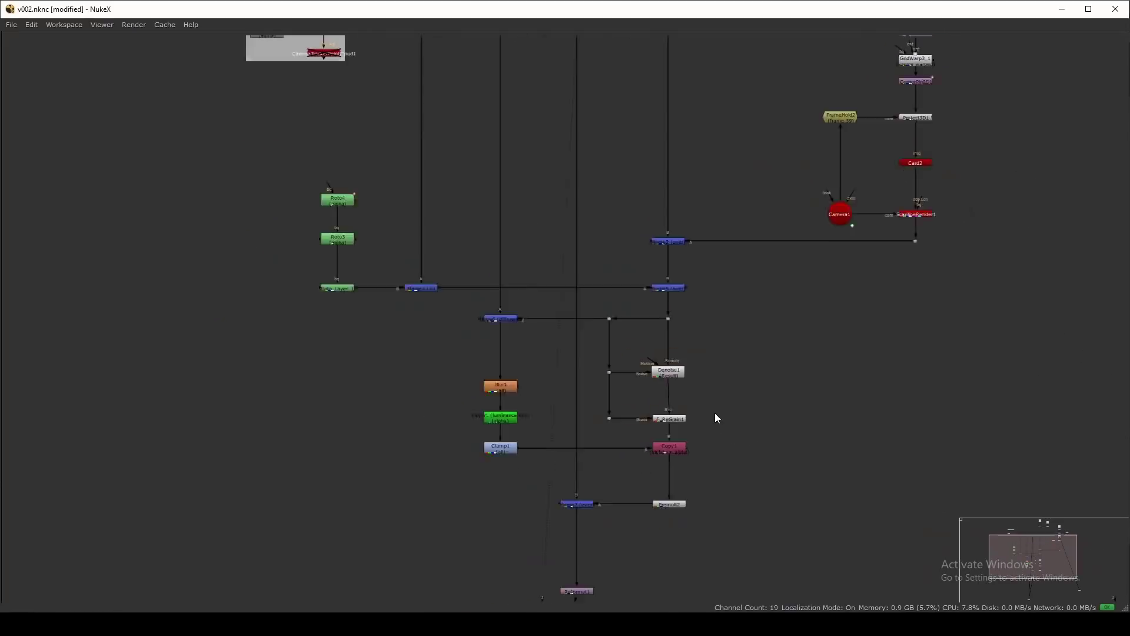
middle_drag(748, 386, 762, 438)
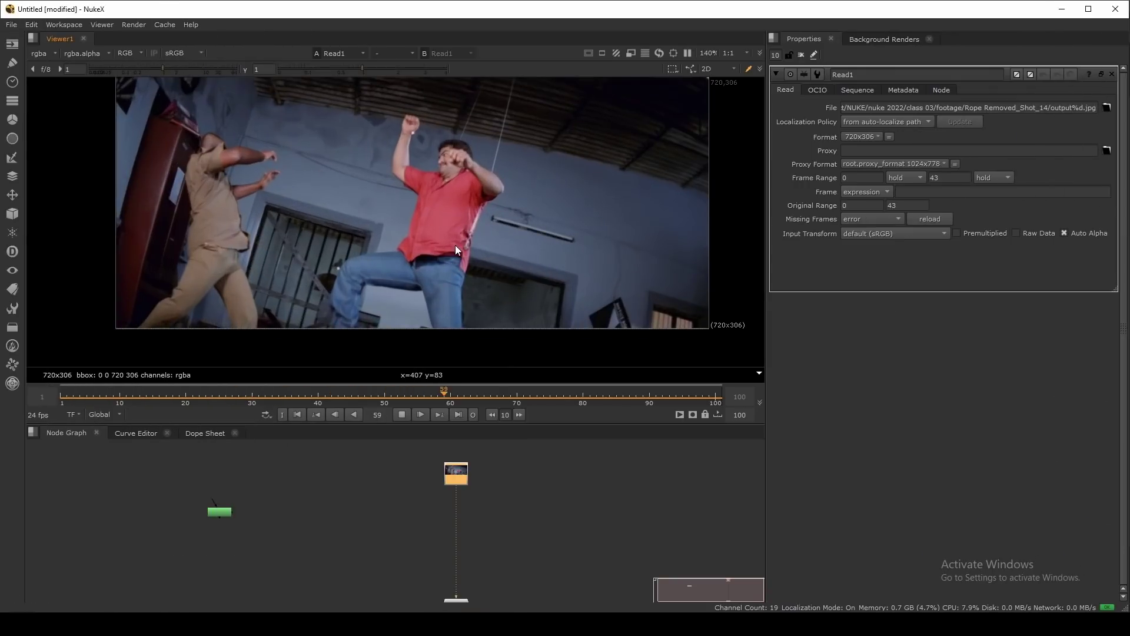
Step: In the new untitled script, stop playback, scrub to frame 31 and inspect the rope in the Read1 footage
middle_drag(455, 245, 477, 295)
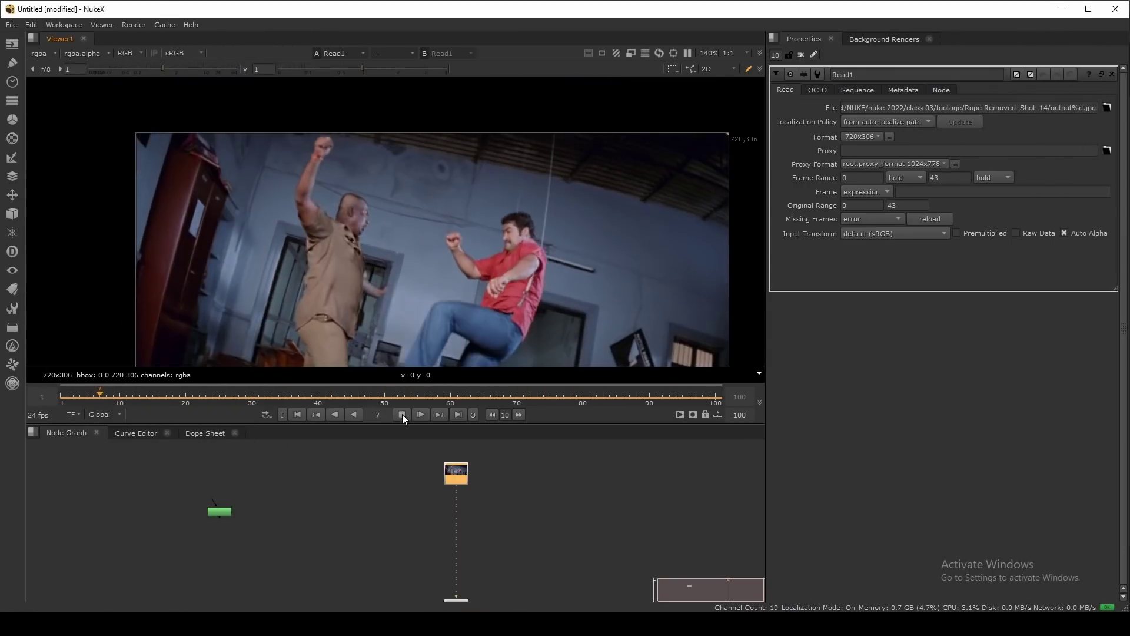
click(403, 415)
drag(179, 405, 274, 413)
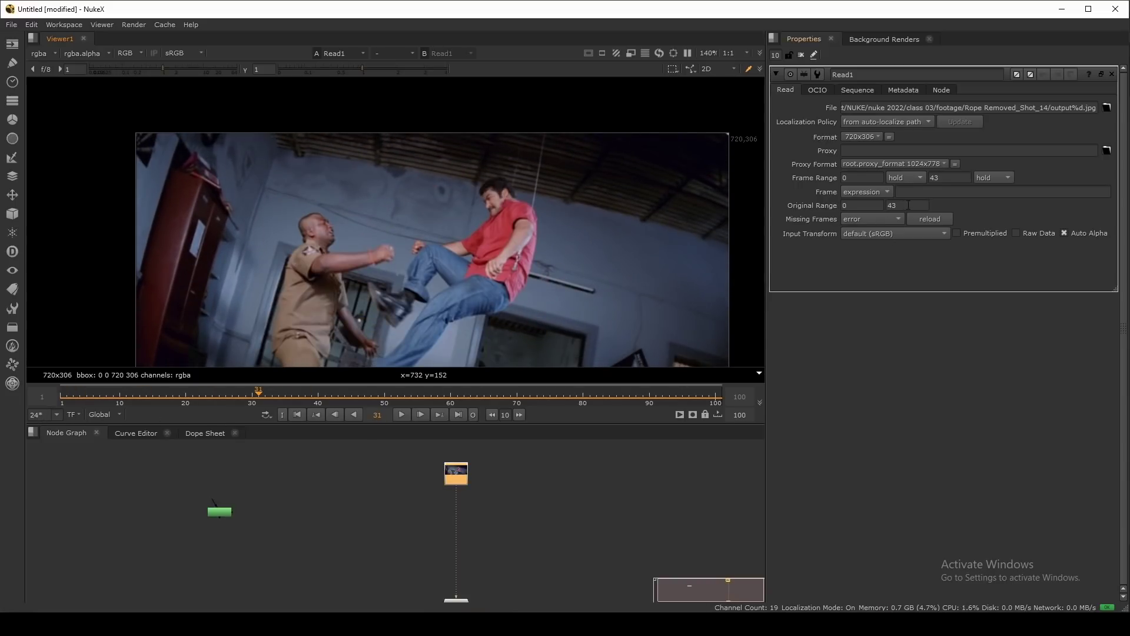
middle_drag(570, 167, 479, 169)
scroll(663, 129, up, 2)
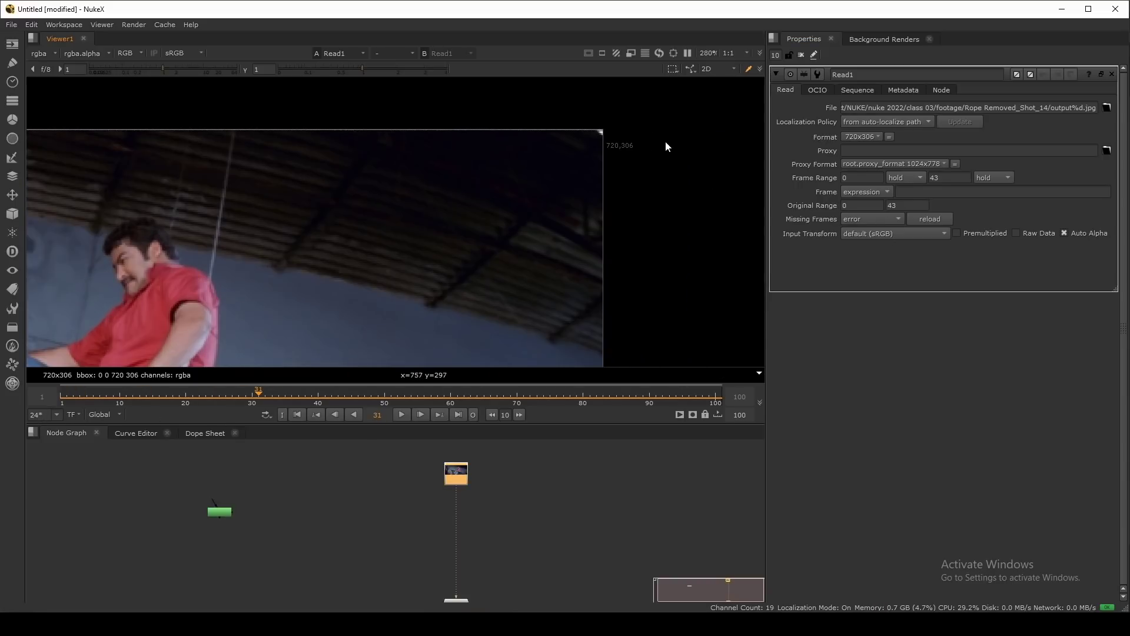
scroll(600, 168, down, 4)
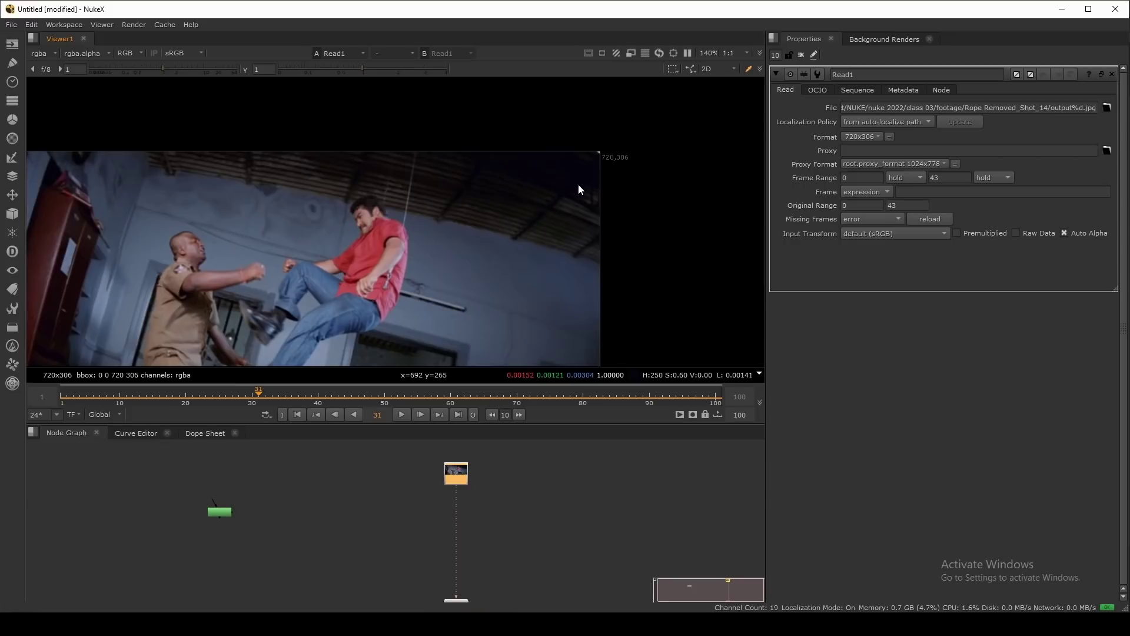
middle_drag(595, 199, 628, 194)
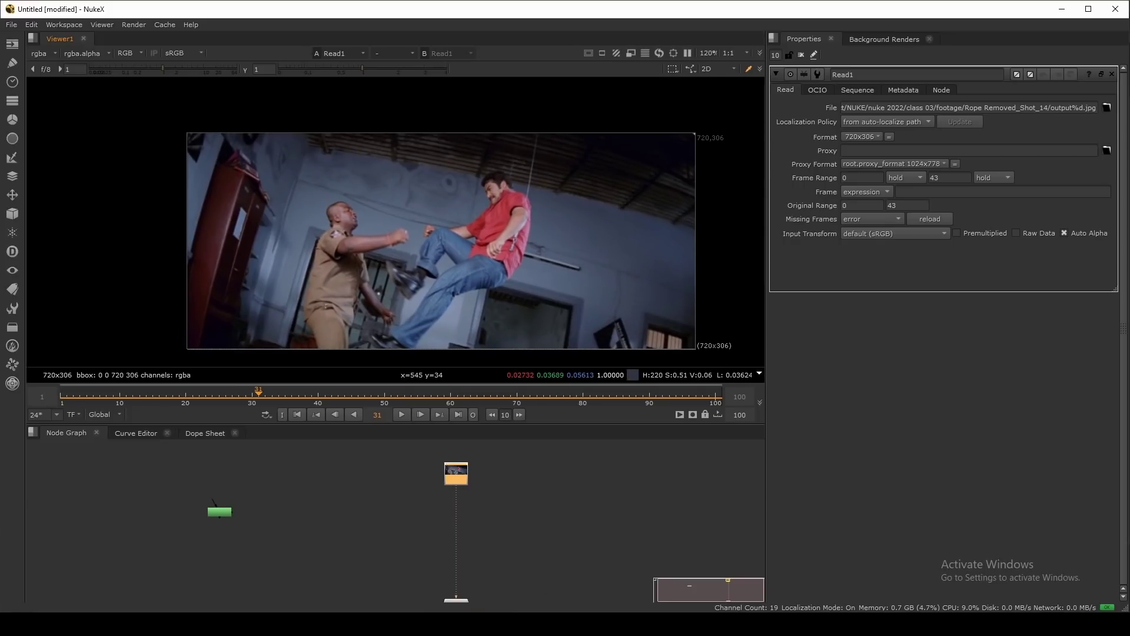
Step: Open the project settings and set the frame range to 0–43
click(513, 524)
key(s)
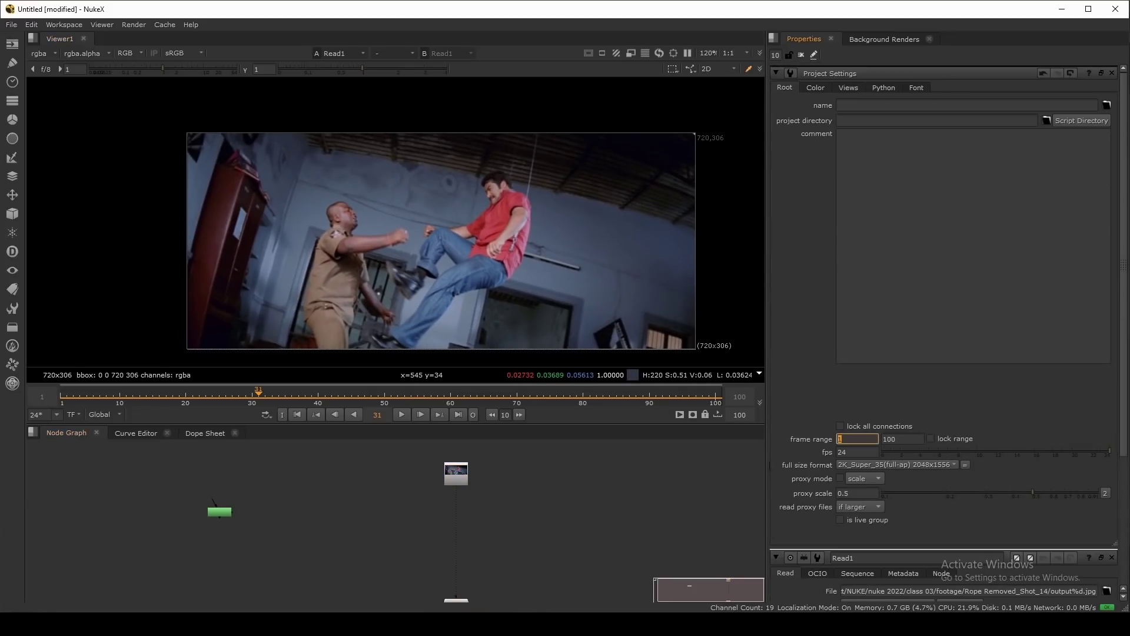
text(043)
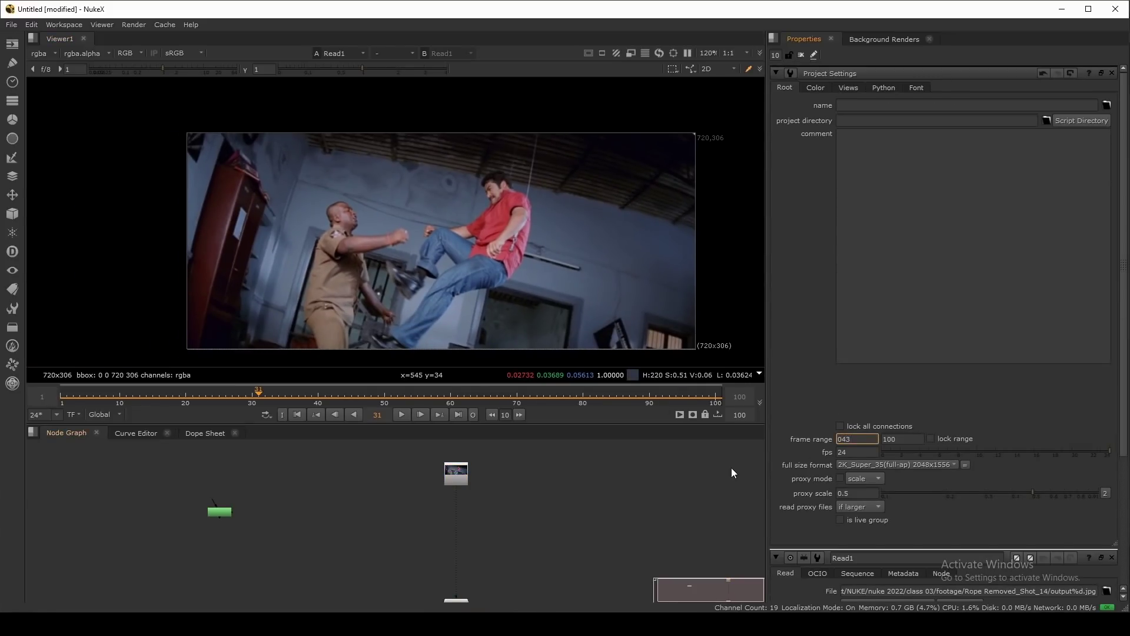
key(BackSpace)
key(BackSpace)
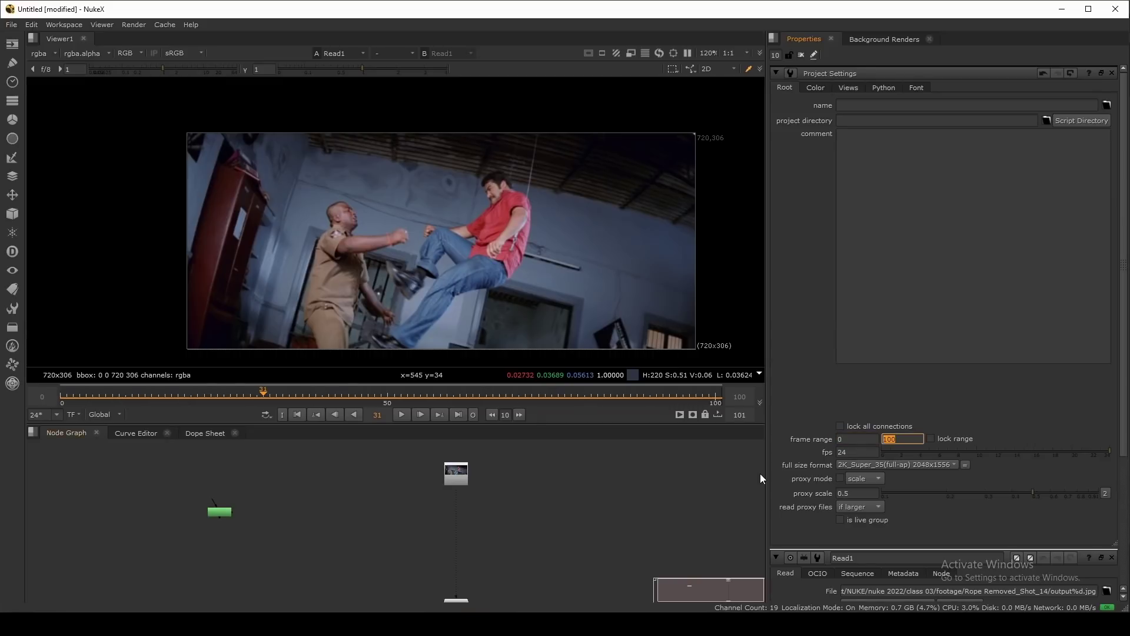
text(43)
key(Return)
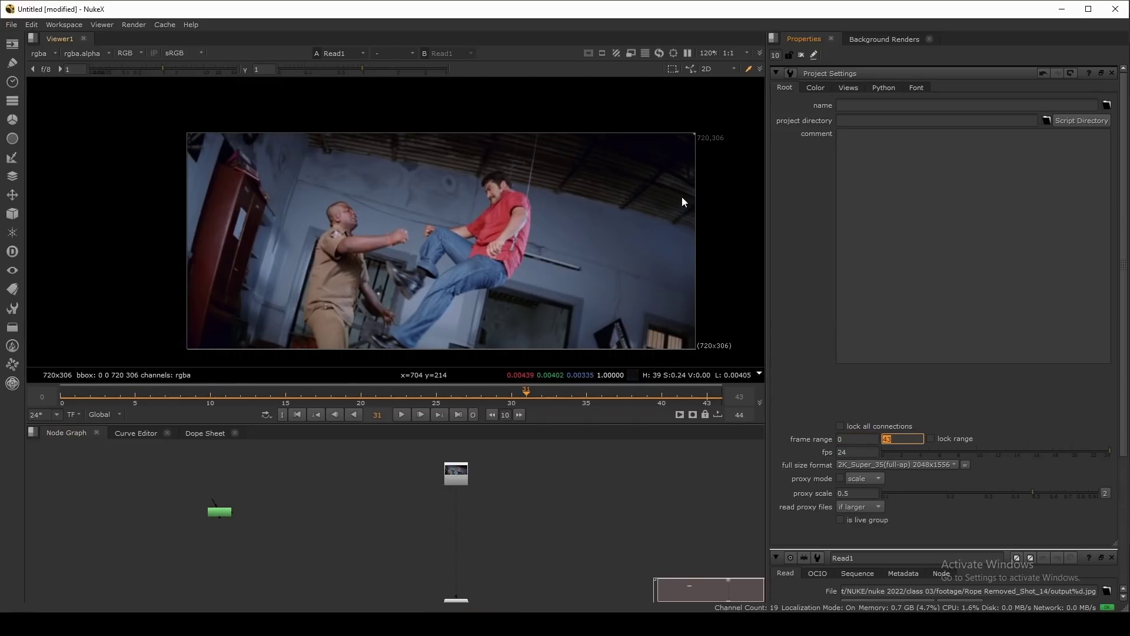
Step: Set the project's full size format to 720x306
middle_drag(681, 196, 647, 201)
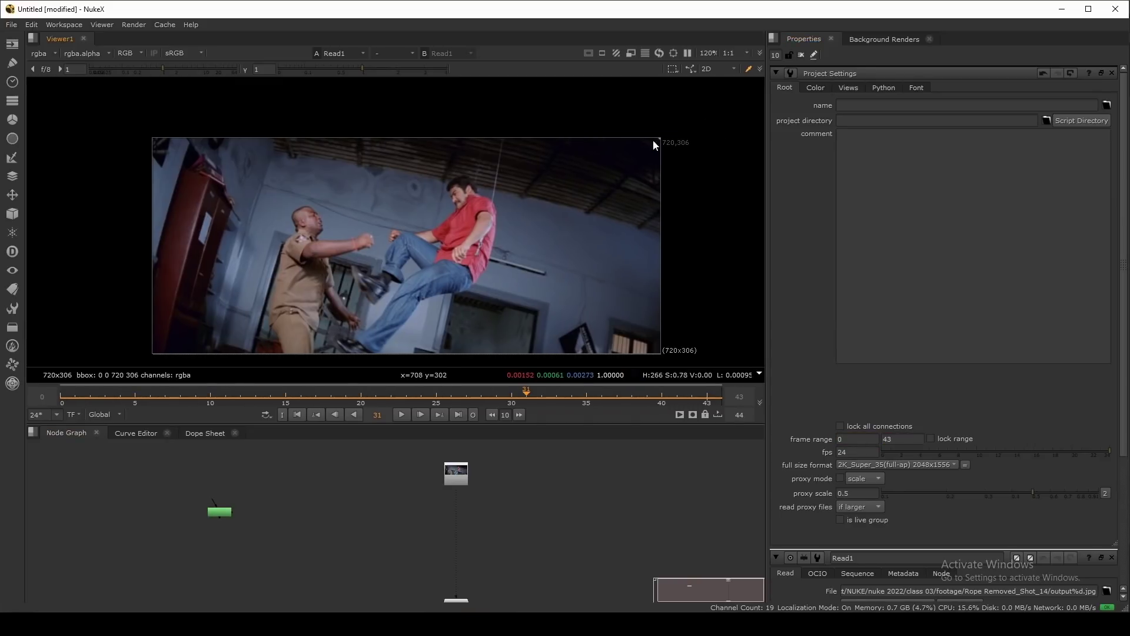
click(897, 465)
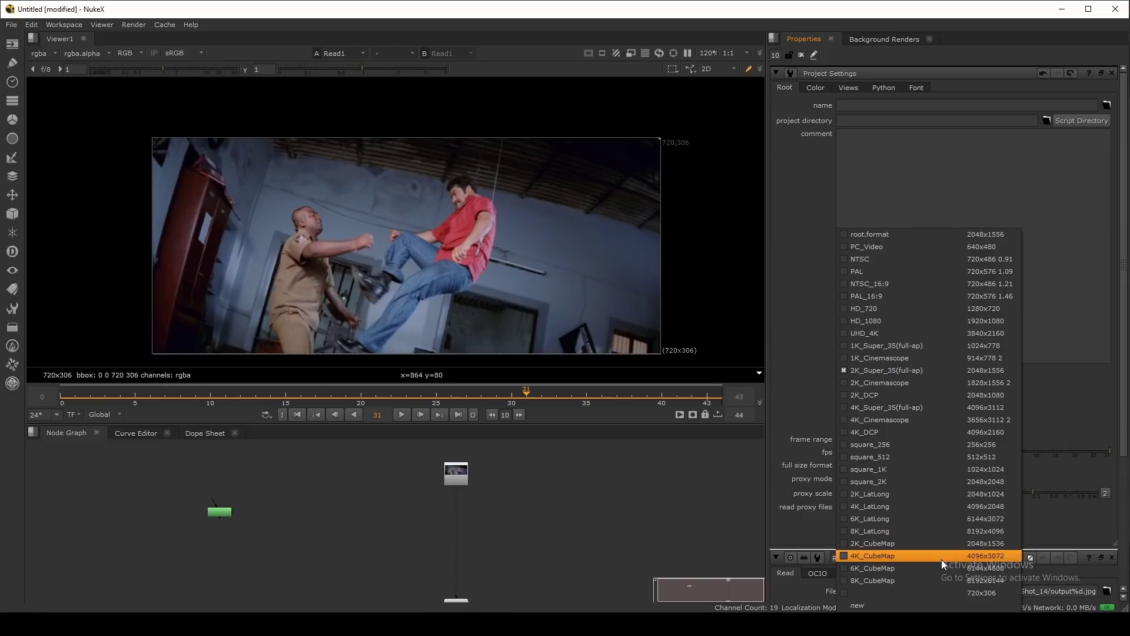
click(956, 593)
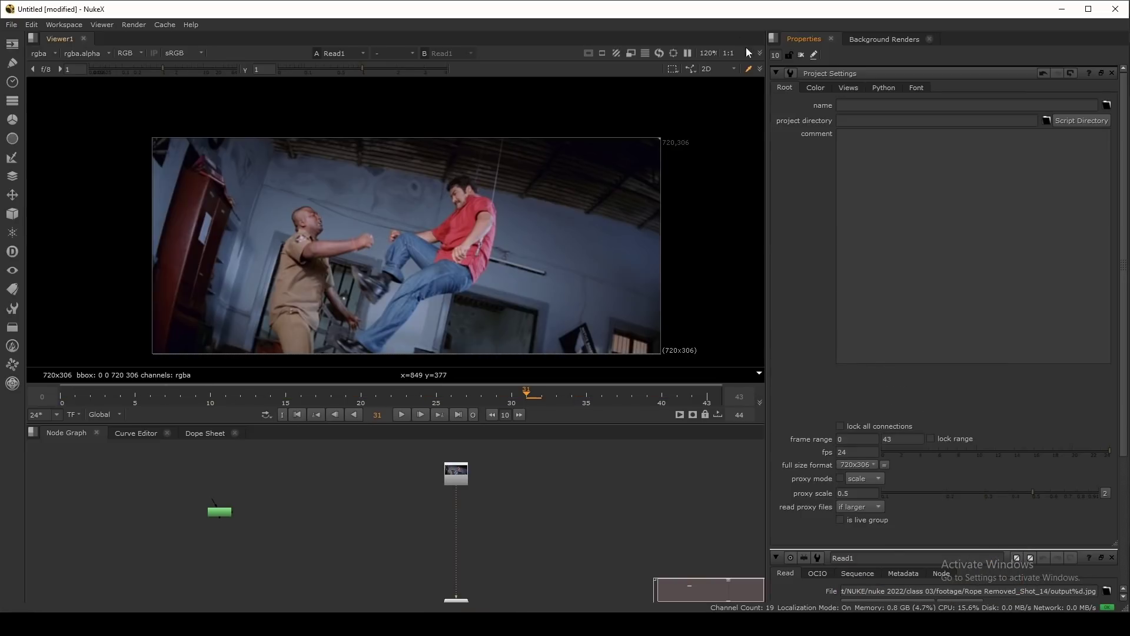
Step: Limit the number of open property panels to 1 and close all open property panels
text(1)
key(Return)
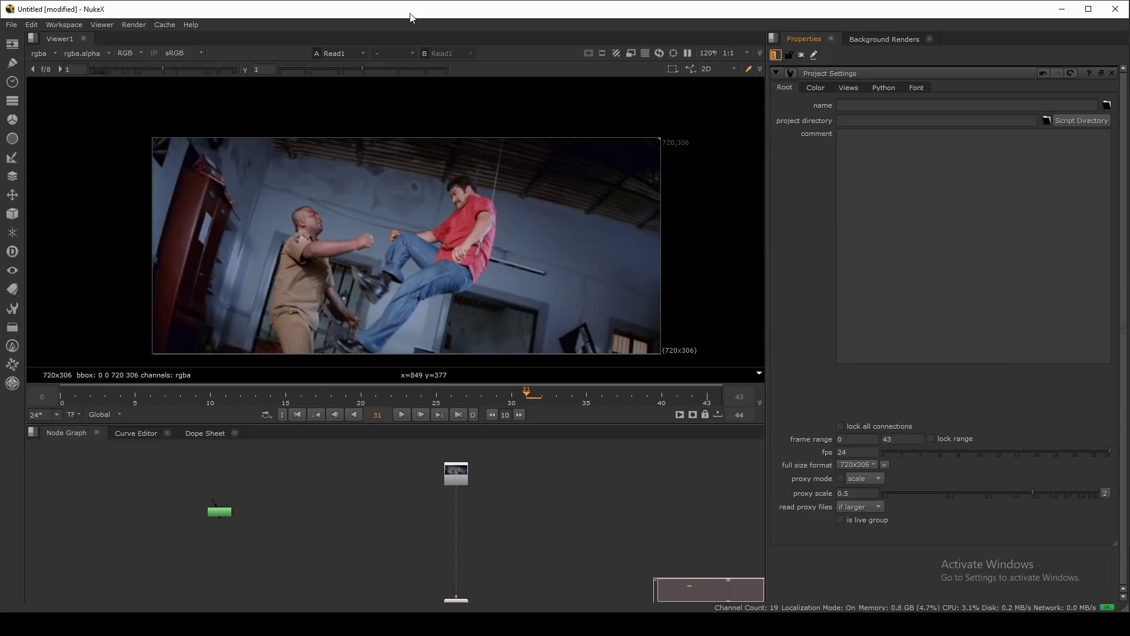
click(803, 52)
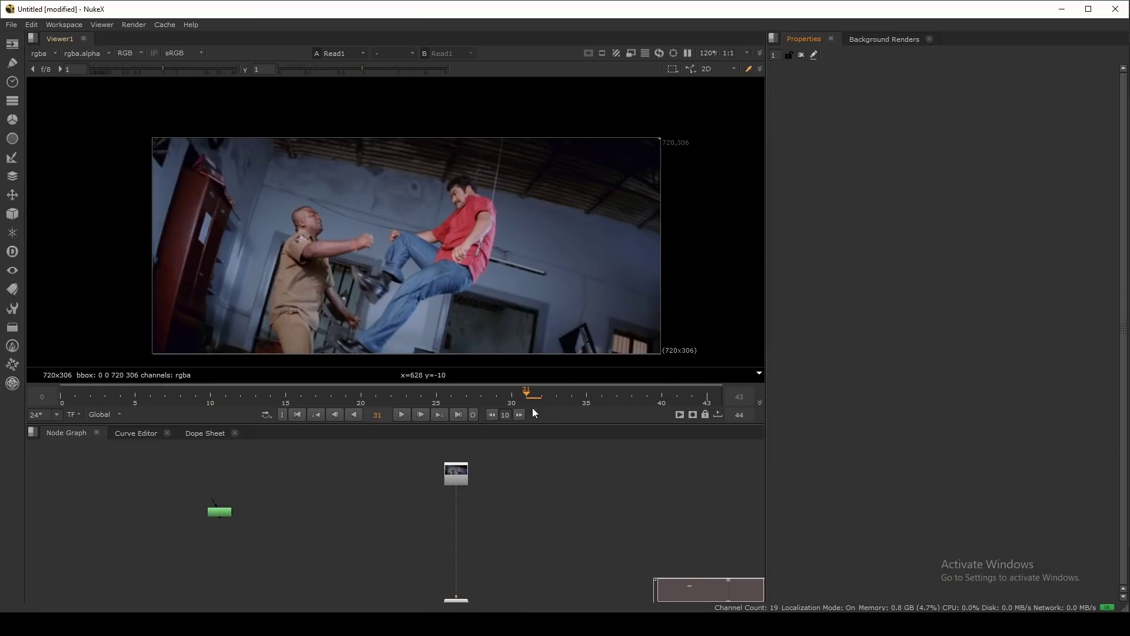
Step: Load the workspace layout that places the node graph beneath the properties pane, and select the Read1 node
middle_drag(414, 187, 426, 187)
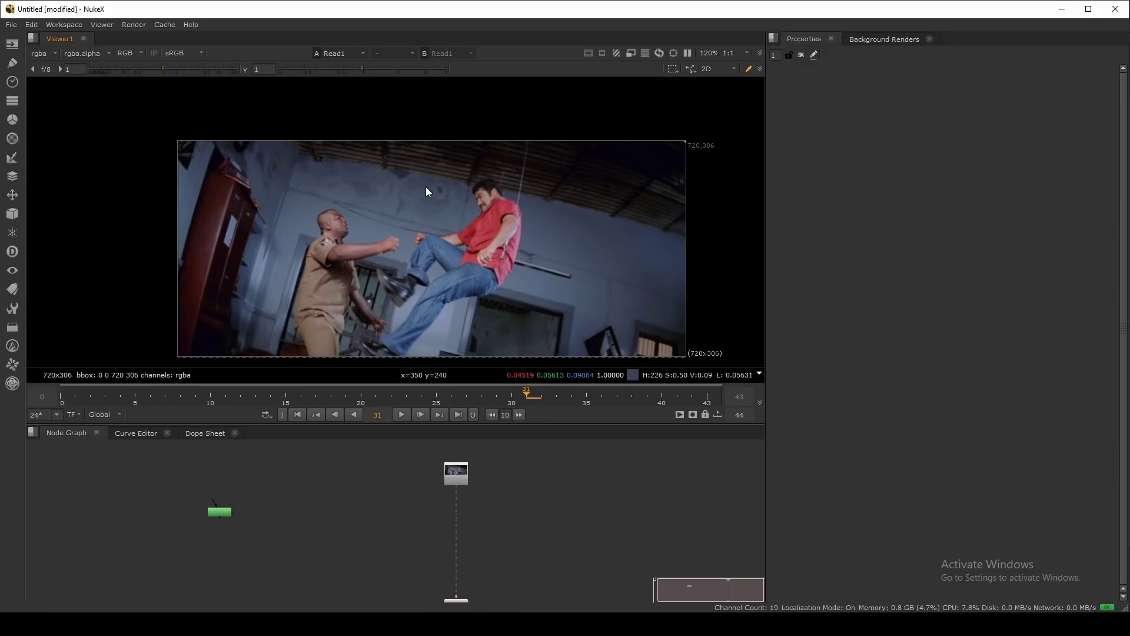
key(shift+F3)
middle_drag(448, 467, 444, 320)
scroll(451, 221, up, 2)
scroll(444, 320, down, 2)
middle_drag(1001, 507, 812, 434)
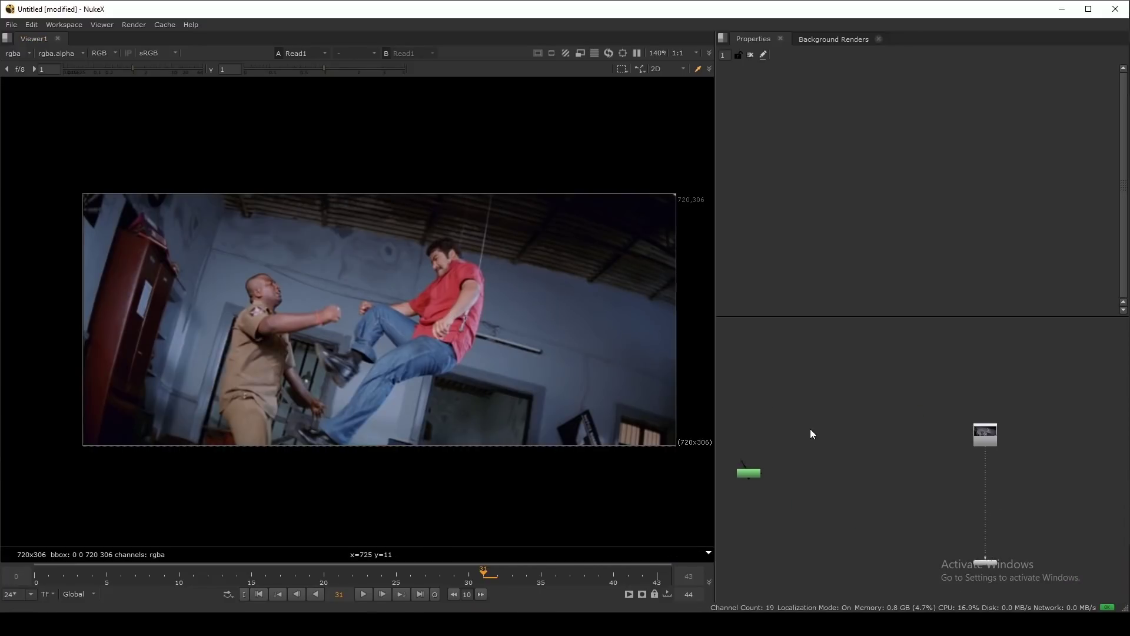
scroll(813, 434, up, 3)
middle_drag(1125, 452, 954, 409)
click(934, 401)
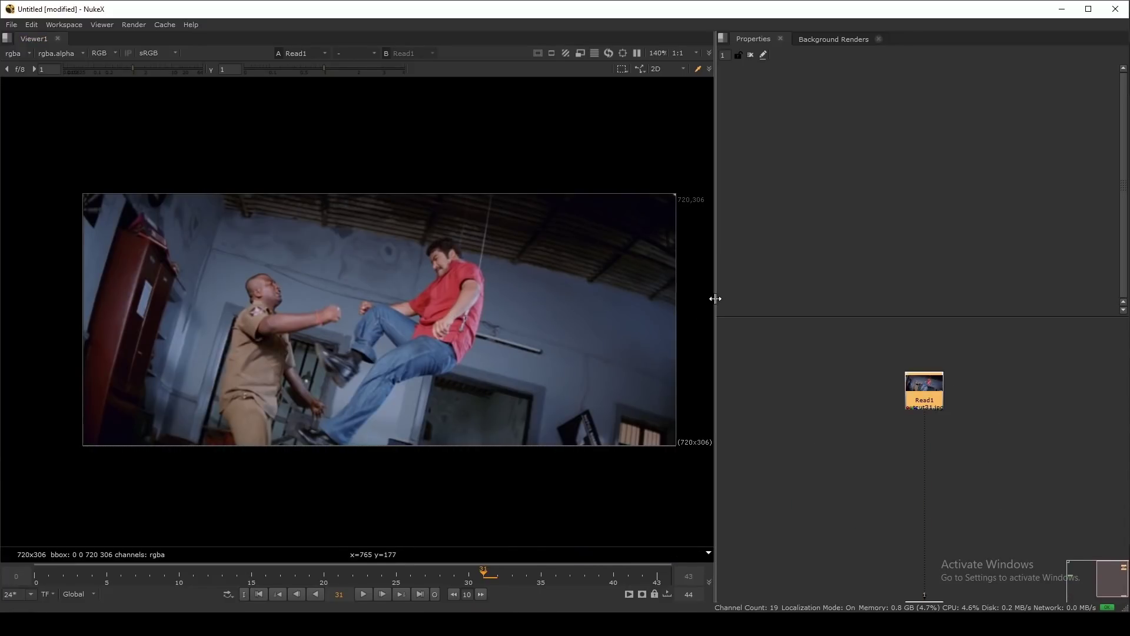
Step: Widen the viewer pane and enlarge the footage in it to 170% zoom
drag(715, 299, 777, 303)
mouse_move(502, 349)
middle_down()
mouse_move(560, 336)
mouse_move(488, 352)
middle_up()
scroll(550, 338, up, 2)
scroll(532, 335, down, 1)
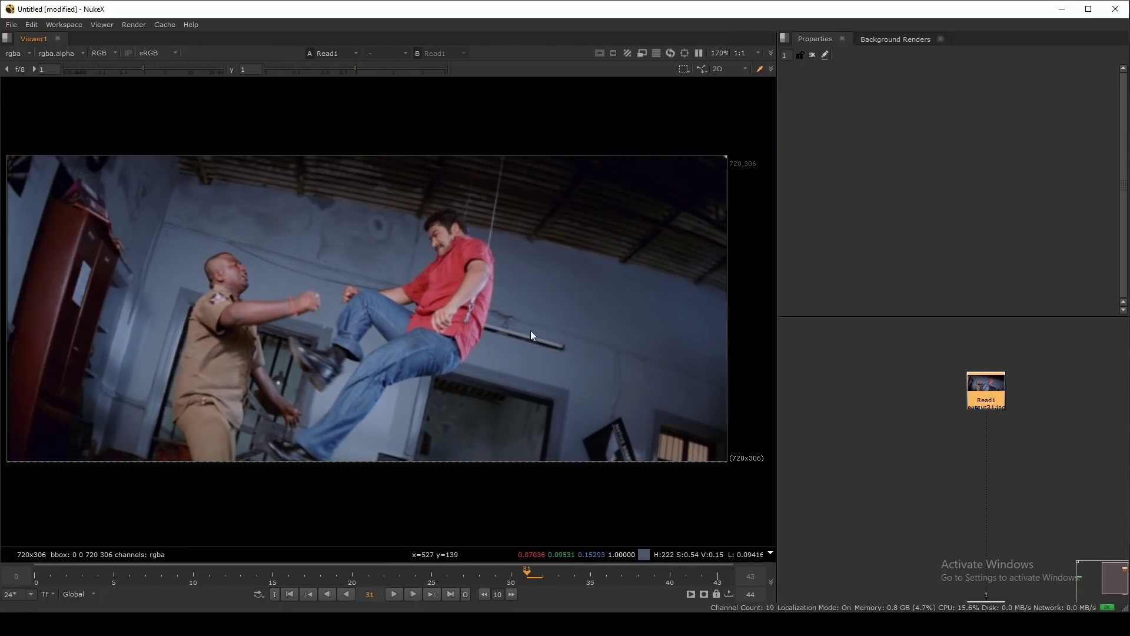
Step: Play back the Read1 footage and stop at frame 23 to inspect the rope behind the man in red
click(395, 596)
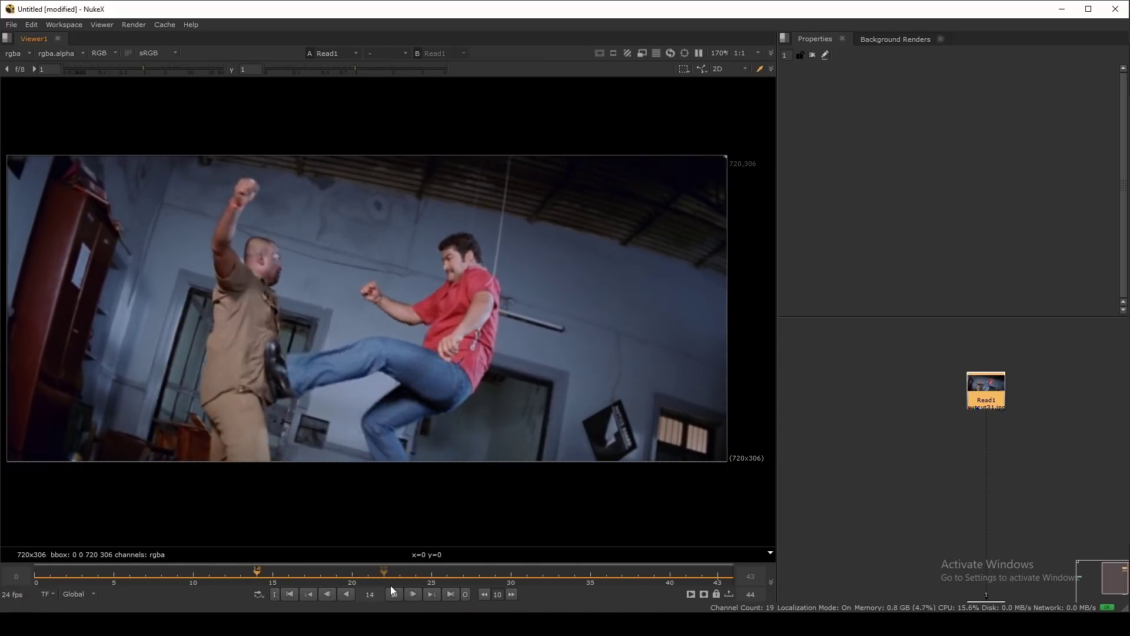
click(393, 591)
drag(435, 167, 548, 240)
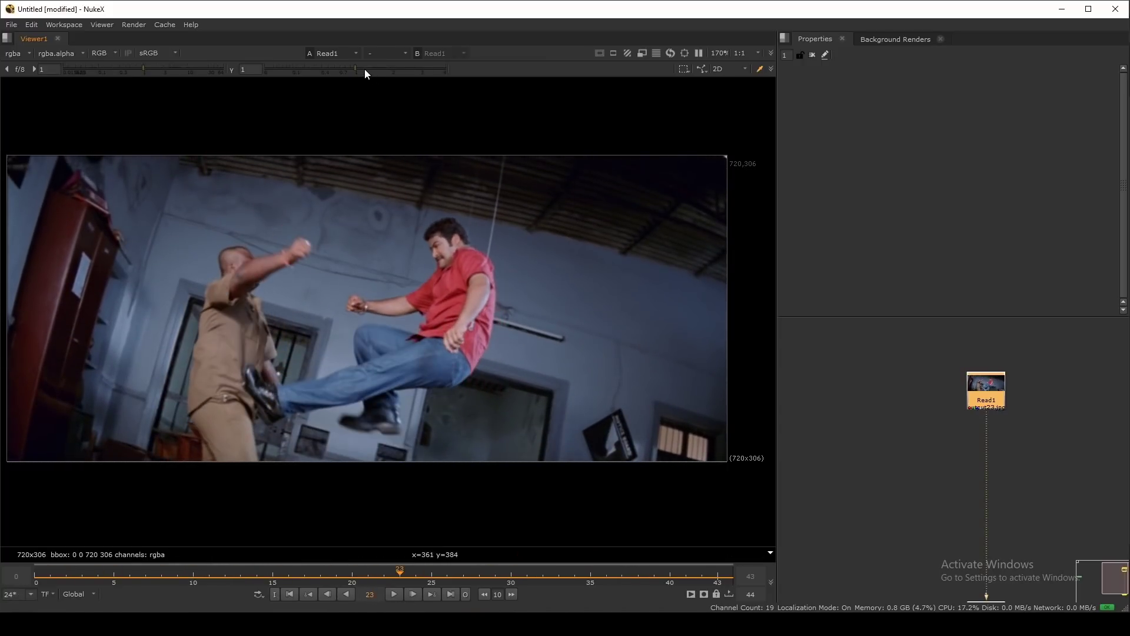
Step: Raise the viewer gamma to 1.48 and examine the rope above the man in red at frame 23
drag(365, 69, 373, 68)
scroll(584, 217, up, 3)
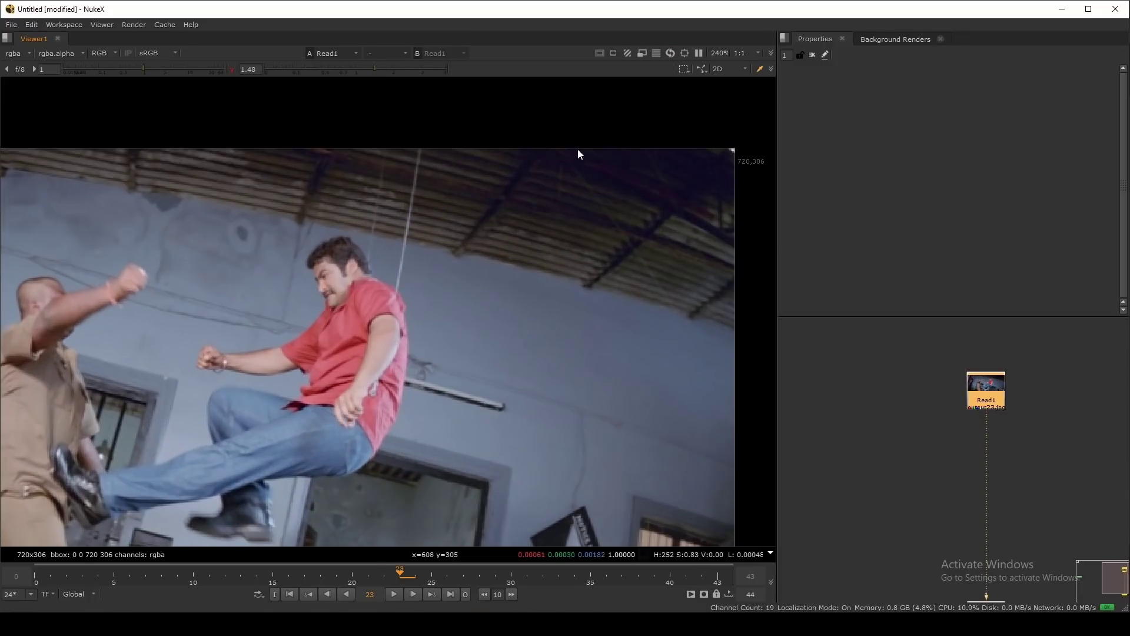
drag(770, 395, 796, 427)
middle_drag(351, 167, 436, 173)
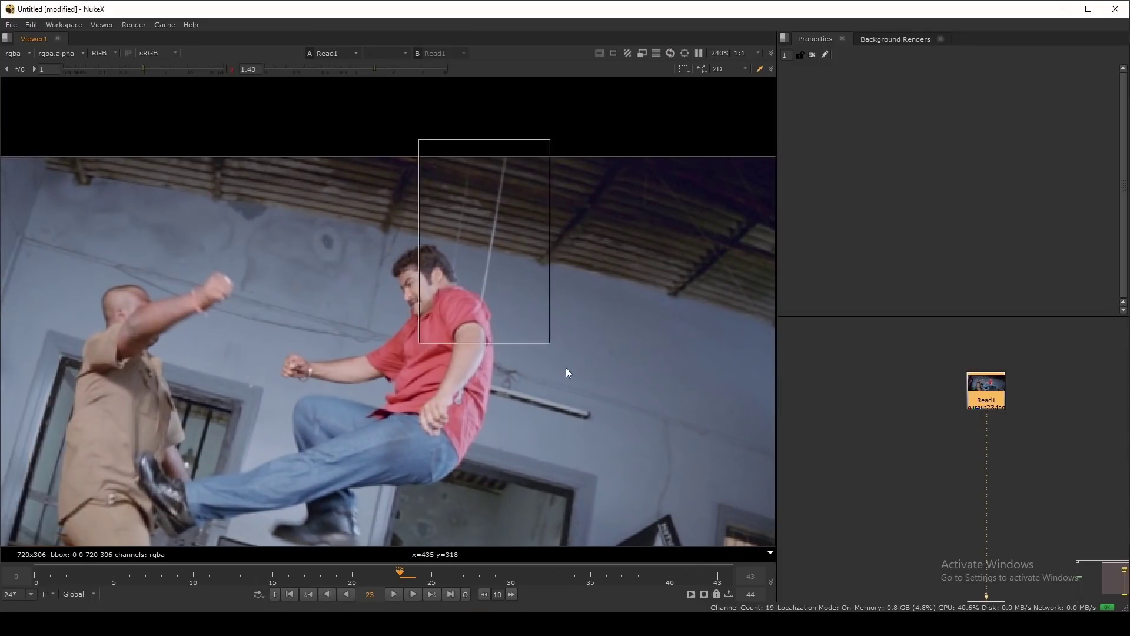
scroll(438, 177, down, 3)
Step: Examine the harness strap and hook on the red shirt from frame 0 through the first few frames
drag(111, 588, 38, 584)
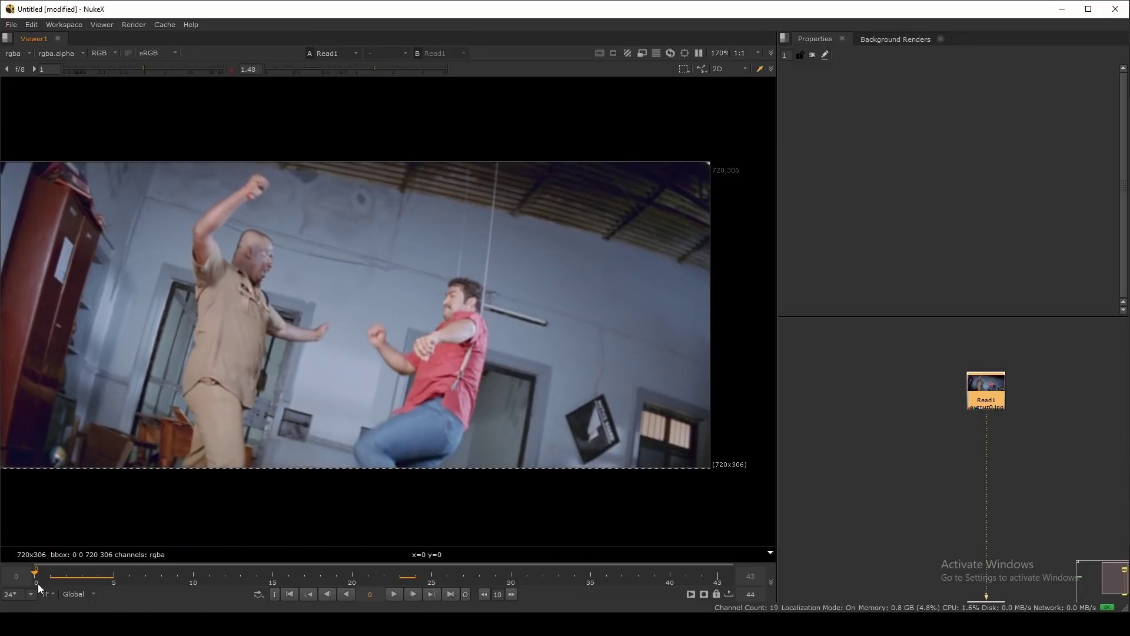
scroll(471, 369, up, 10)
middle_drag(457, 316, 530, 300)
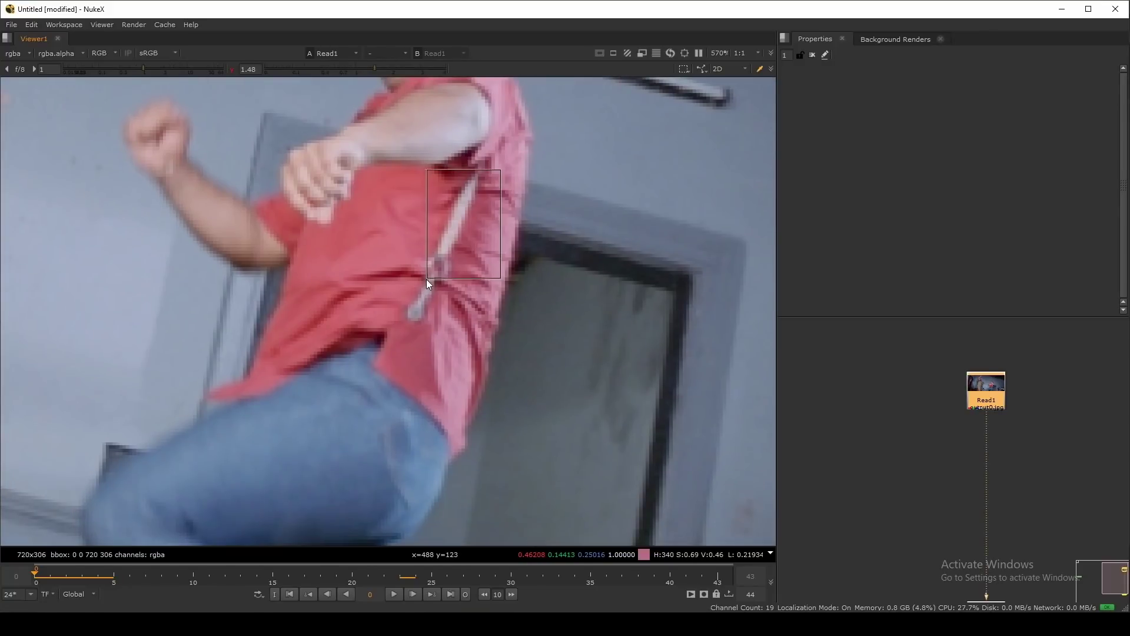
drag(426, 279, 392, 332)
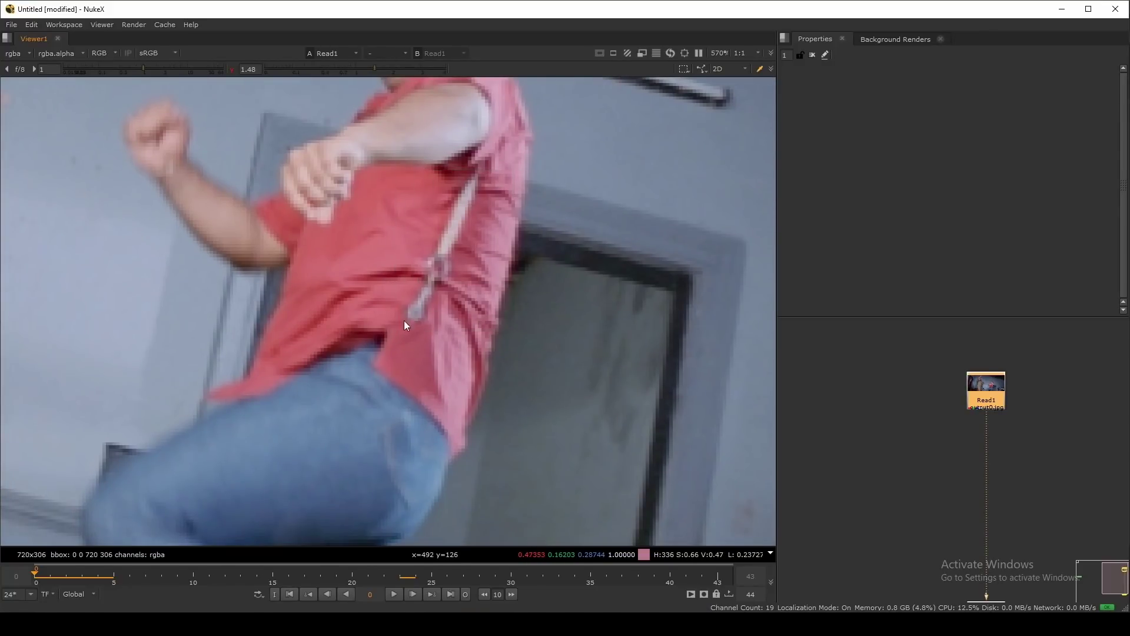
middle_drag(404, 321, 447, 312)
key(l)
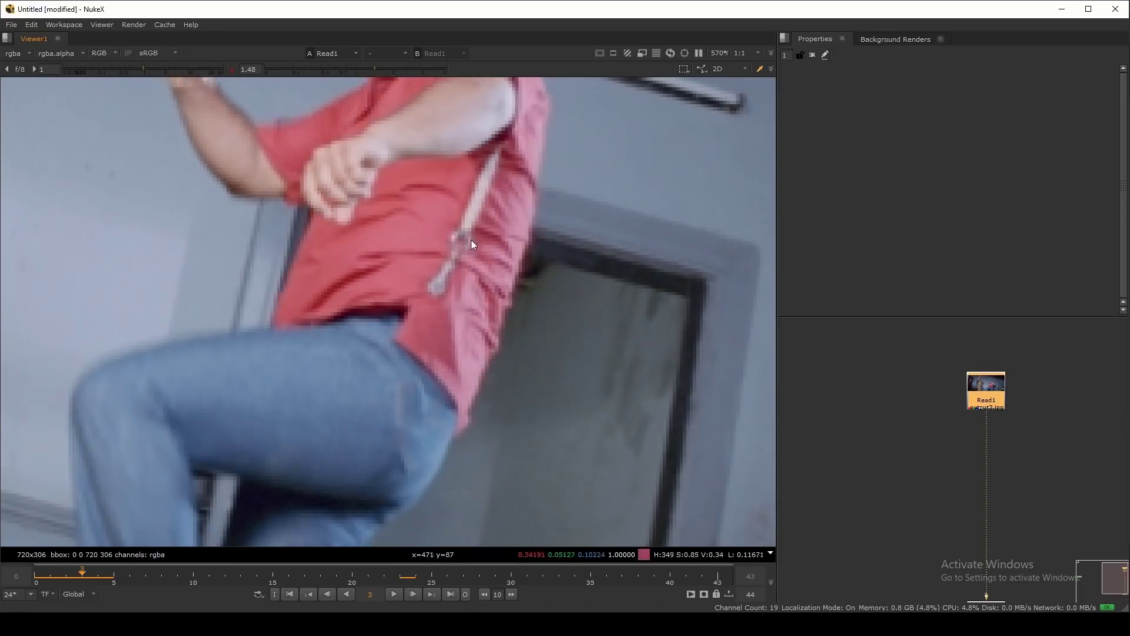
Step: Examine the ropes between the ceiling and the man in red at frame 6
scroll(404, 306, down, 6)
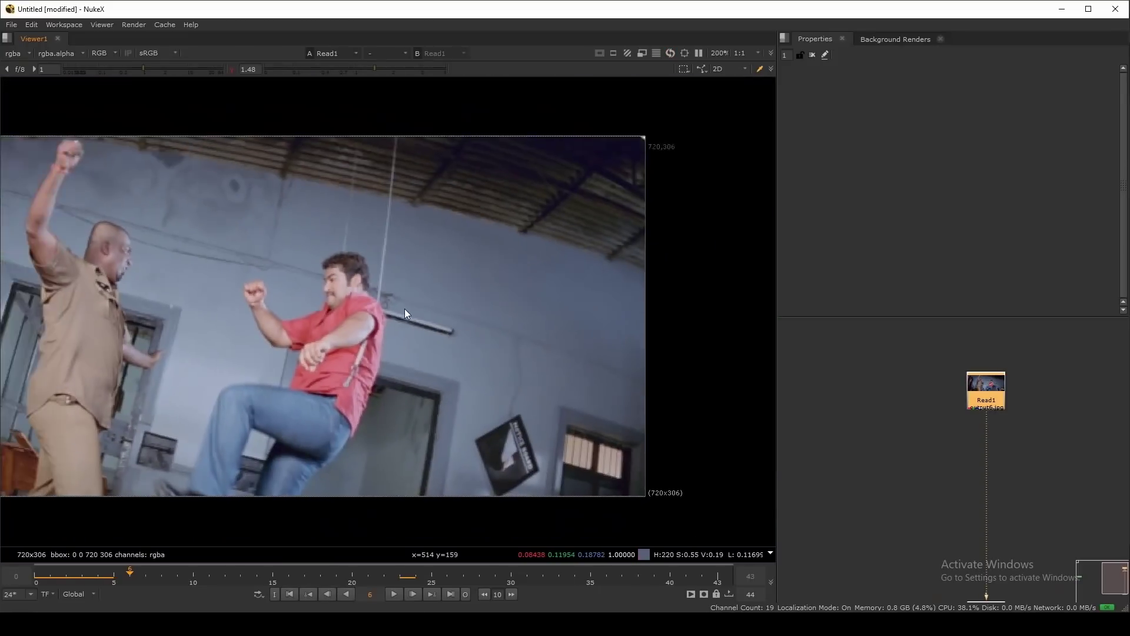
scroll(450, 298, up, 1)
scroll(491, 288, up, 1)
drag(344, 149, 472, 330)
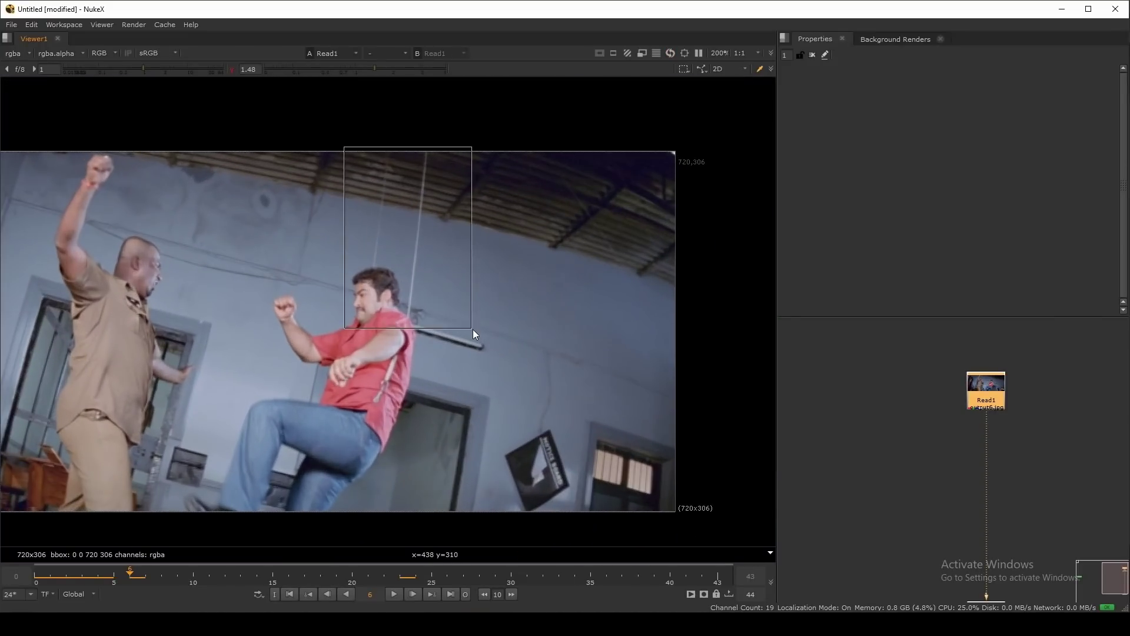
drag(521, 135, 743, 393)
Step: Play back the shot to examine how the ropes move against the wall and ceiling, and stop the playback
click(392, 594)
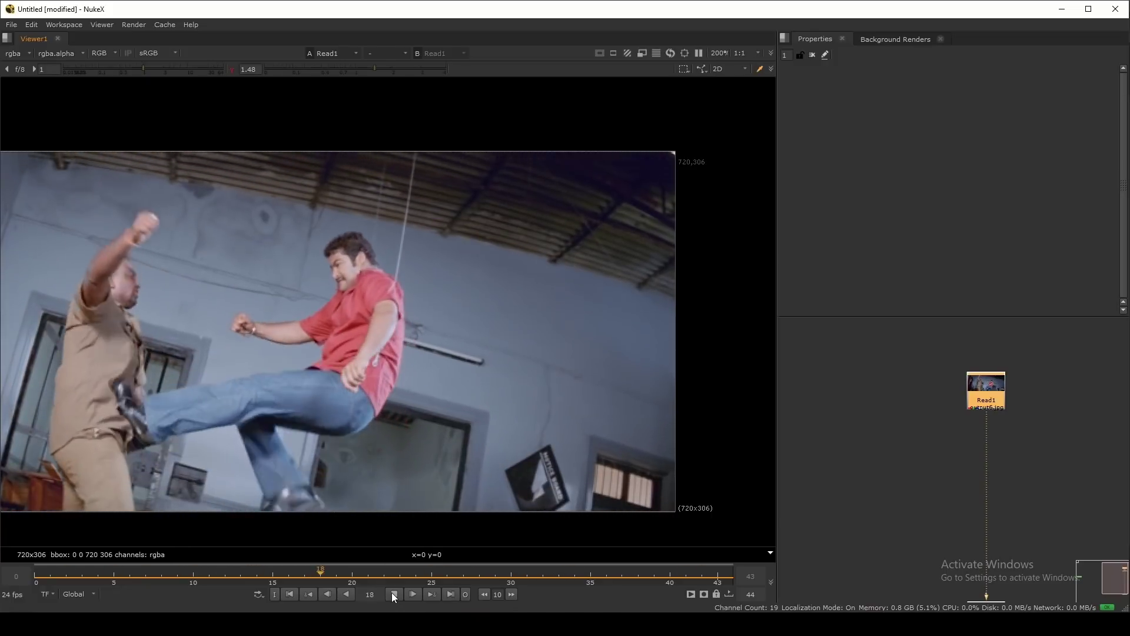
middle_drag(342, 253, 408, 231)
scroll(412, 239, down, 2)
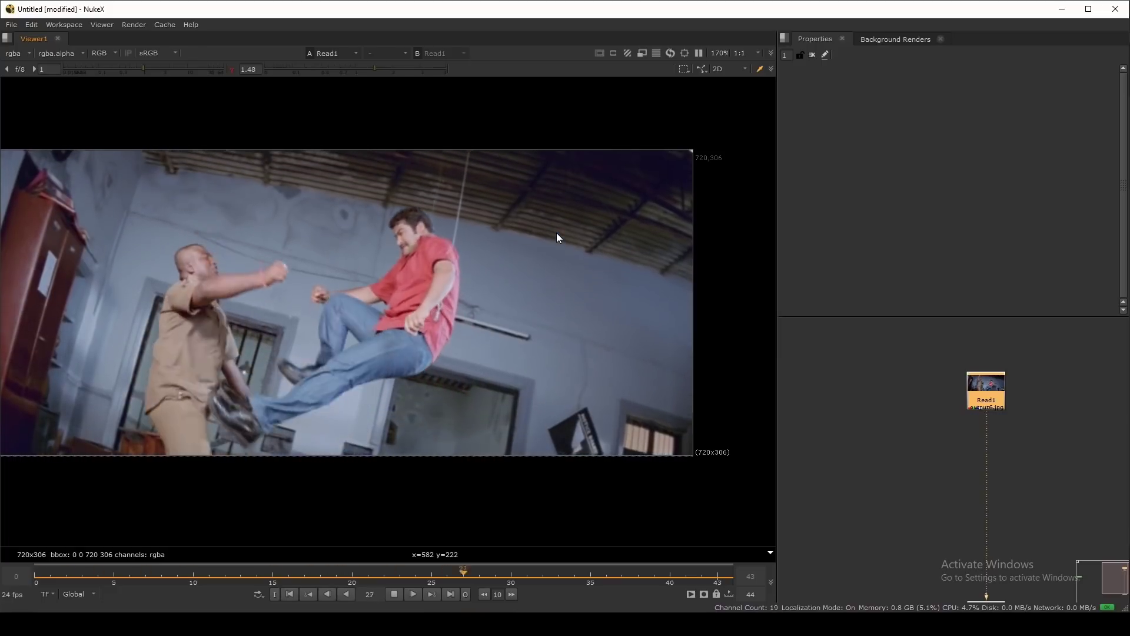
scroll(571, 170, up, 2)
scroll(572, 171, up, 2)
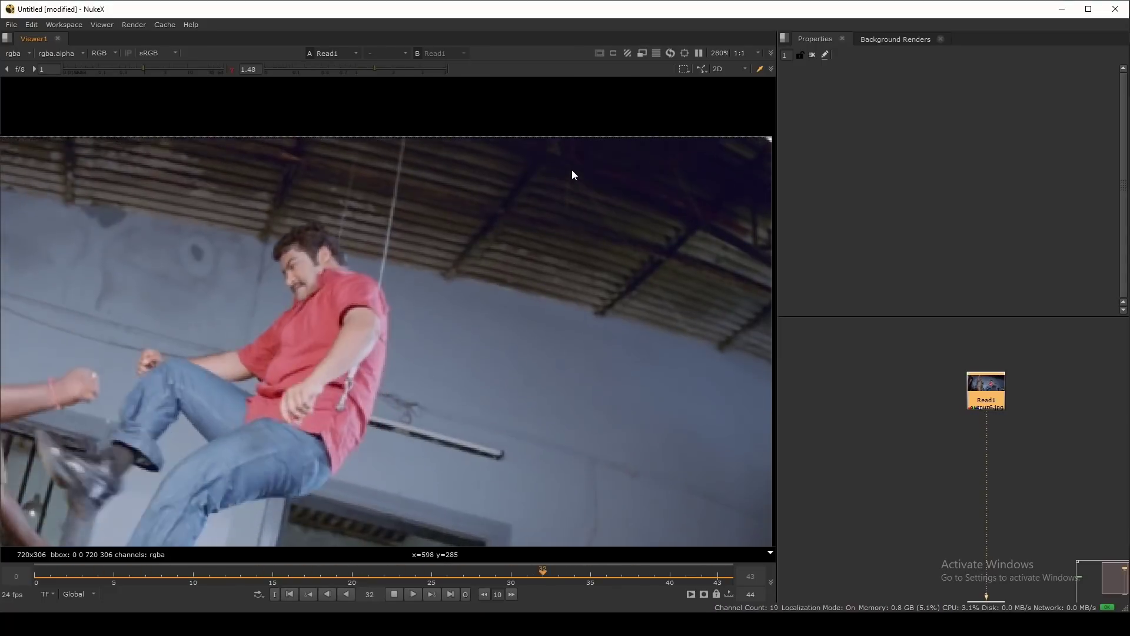
scroll(520, 205, down, 2)
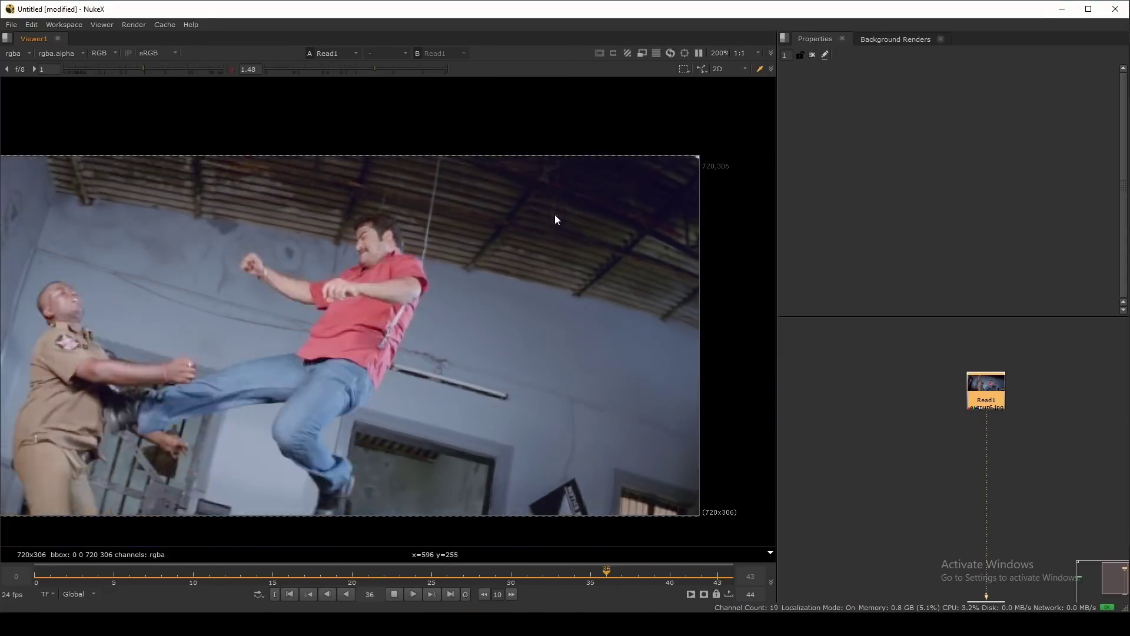
scroll(547, 219, down, 2)
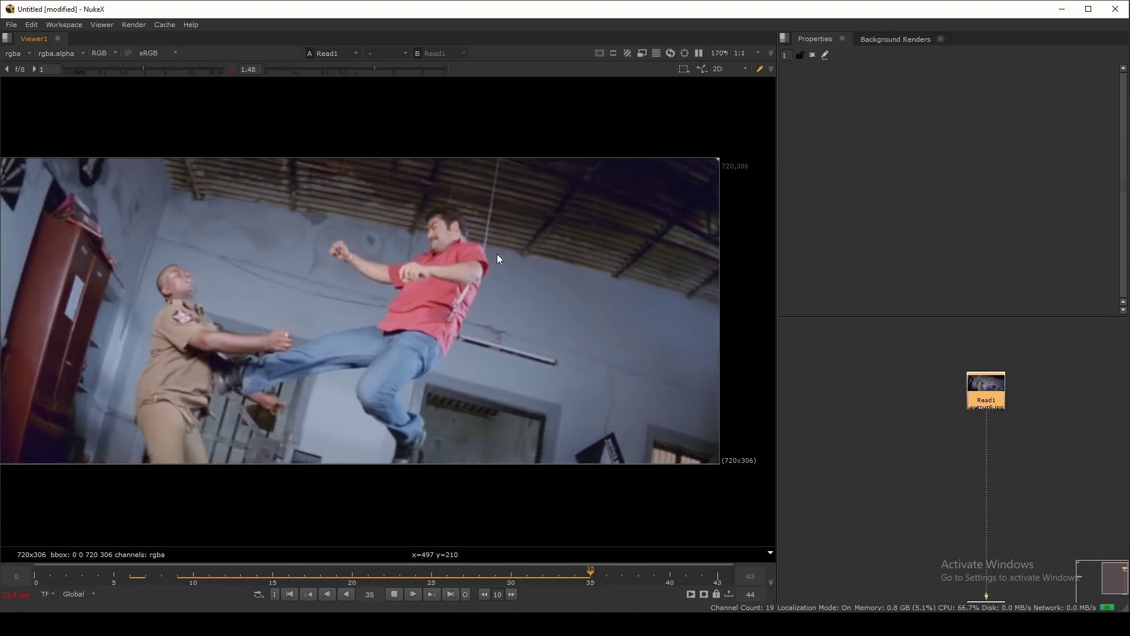
click(394, 594)
Step: Return to frame 0 and scrub to frame 29 to examine the camera move and both men's motion
click(33, 580)
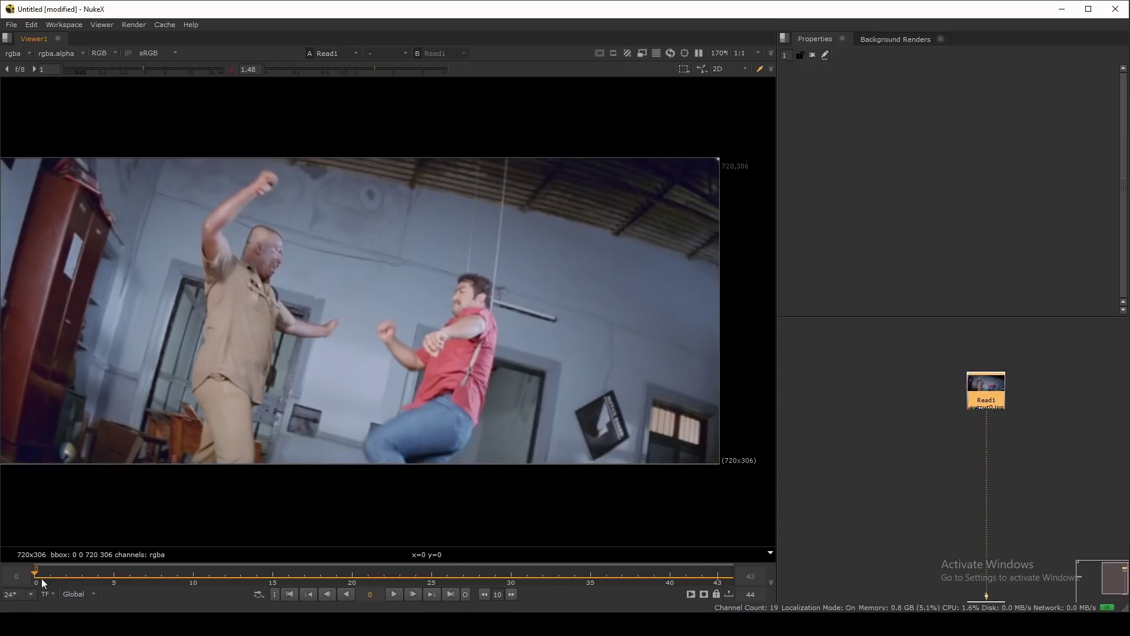
middle_drag(542, 401, 575, 396)
middle_drag(409, 382, 436, 379)
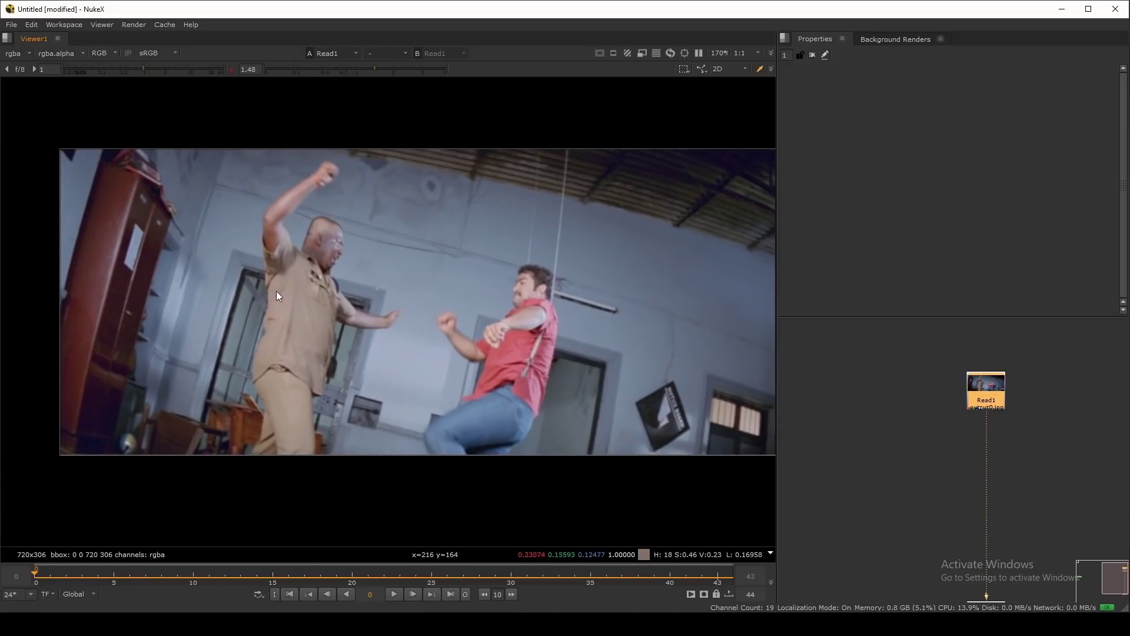
drag(408, 576, 495, 582)
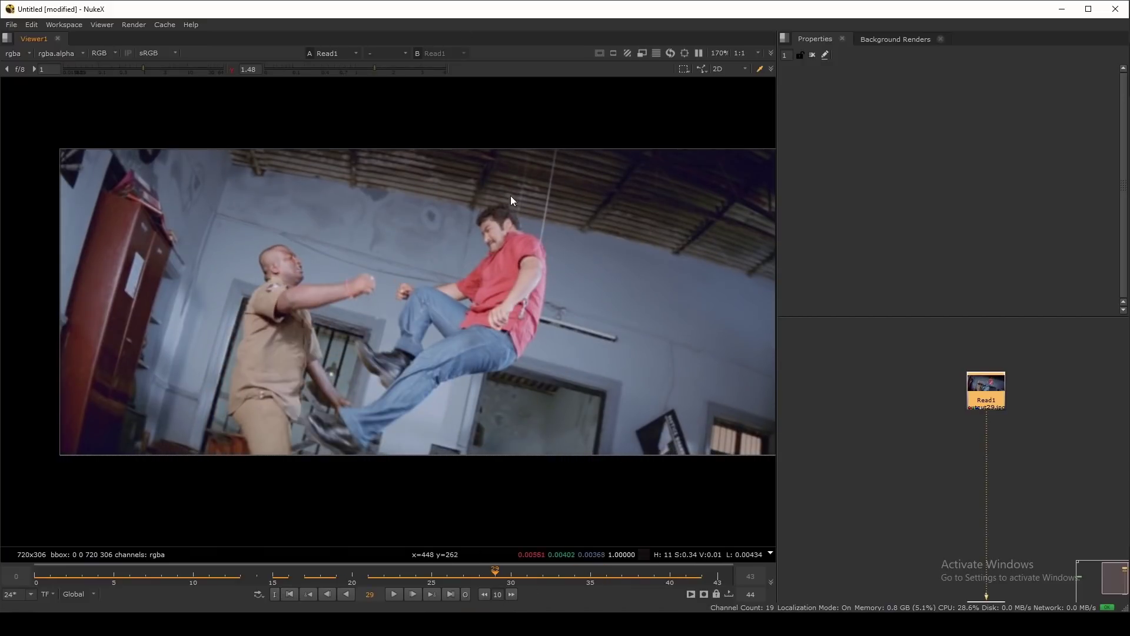
drag(419, 346, 419, 344)
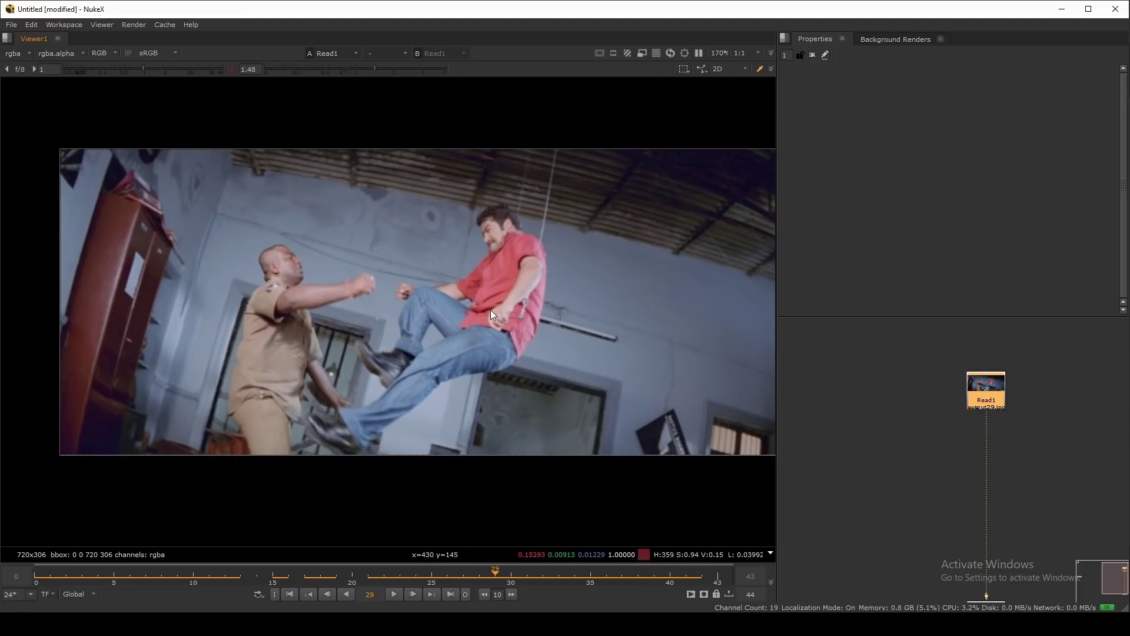
Step: Bring the distant roto node over beside Read1 in the node graph
scroll(983, 390, down, 2)
scroll(817, 436, down, 1)
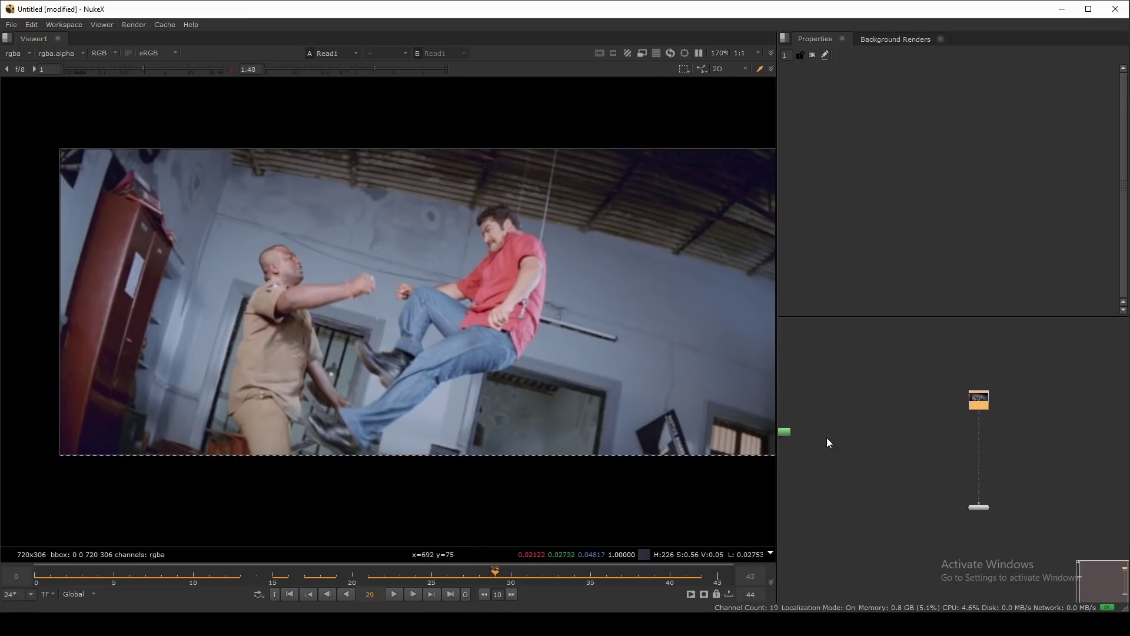
drag(790, 434, 1033, 419)
scroll(1034, 419, up, 3)
middle_drag(1033, 433, 952, 417)
scroll(952, 416, up, 1)
middle_drag(949, 469, 964, 465)
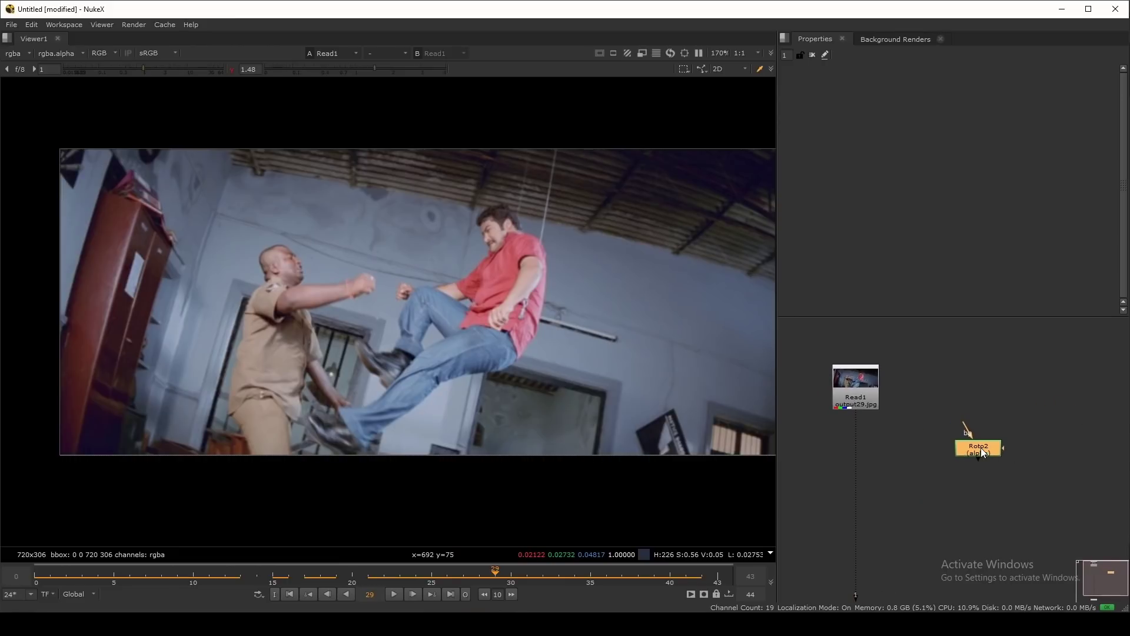
Step: Open Roto2, check its bezier shapes against both men across the timeline, and close its properties
double_click(980, 449)
middle_drag(594, 325, 579, 325)
drag(558, 576, 378, 516)
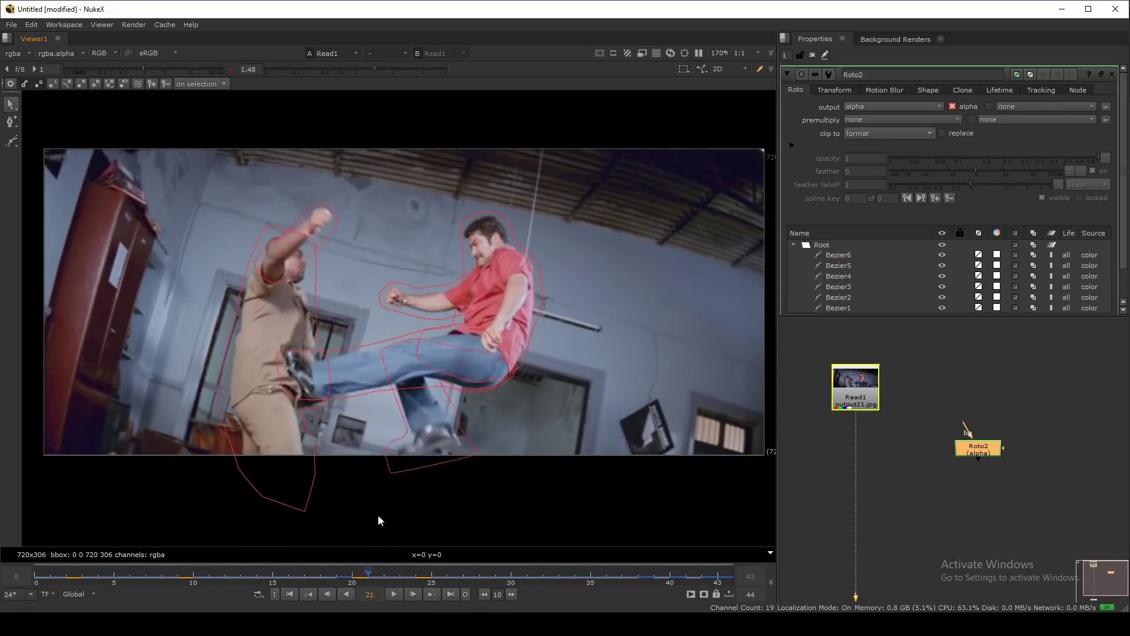
click(812, 56)
Step: Add a CameraTracker node and connect its Source input to Read1
middle_drag(968, 358, 1014, 347)
click(983, 474)
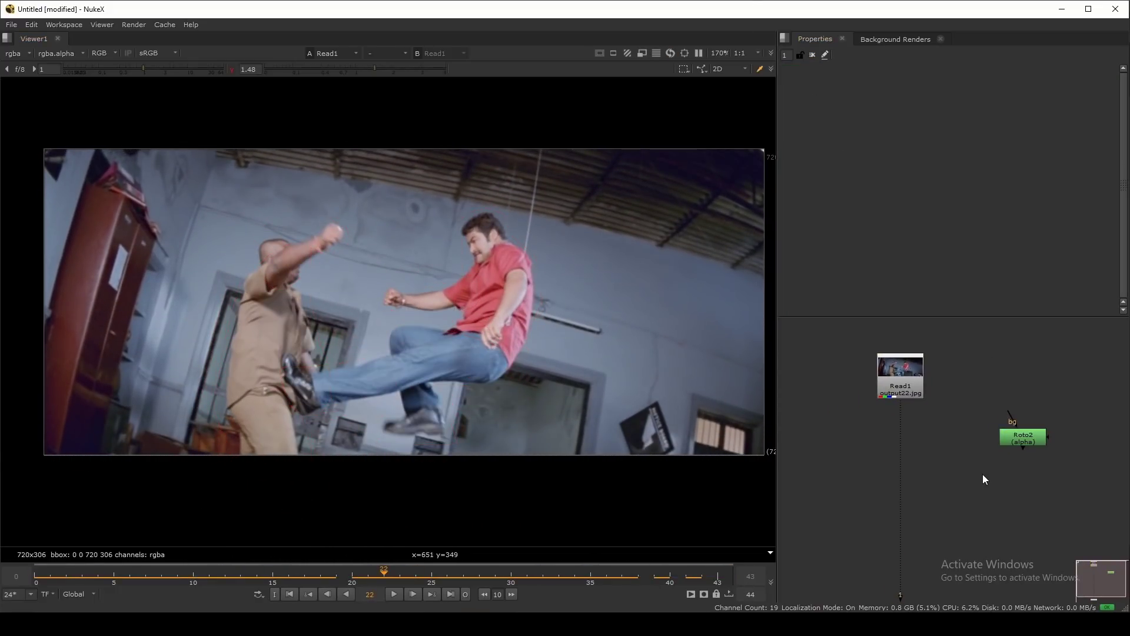
key(Tab)
text(camera)
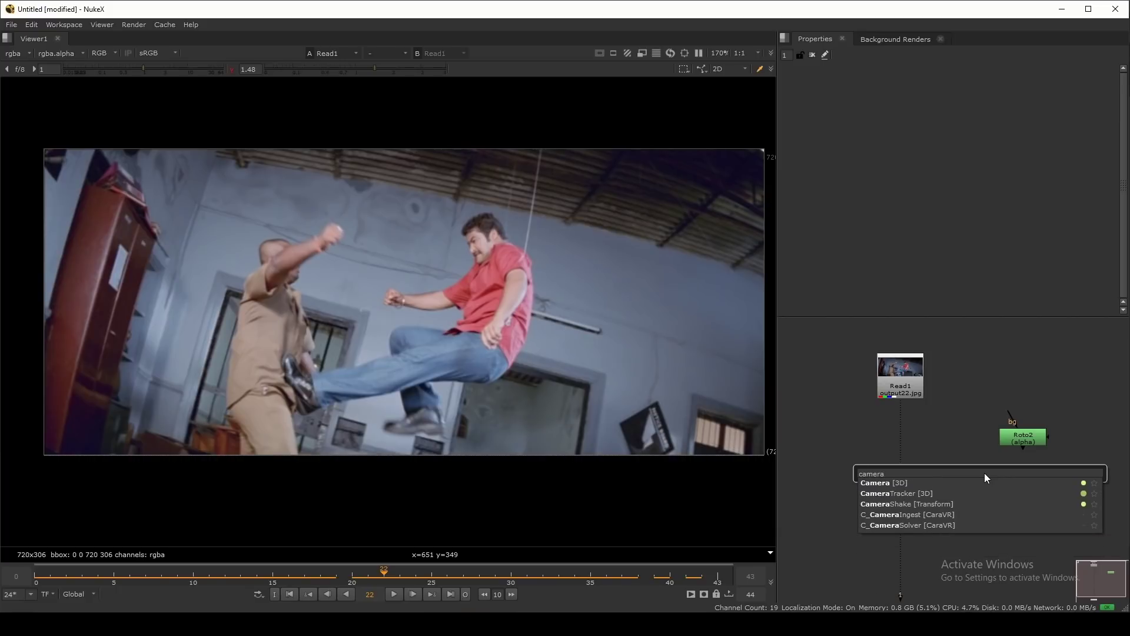
key(Down)
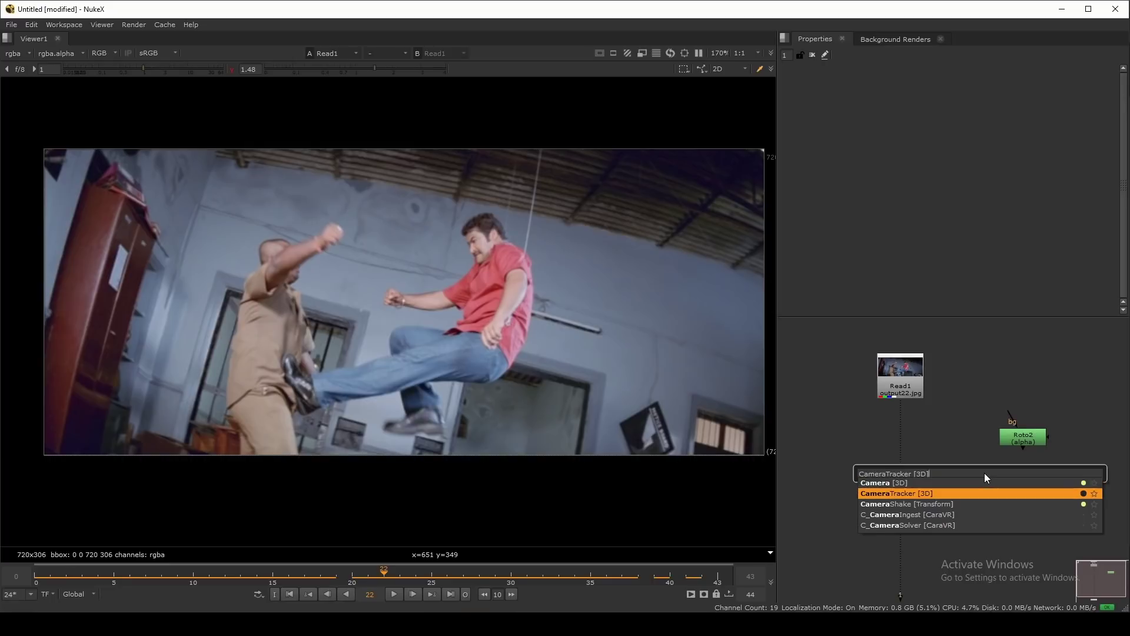
key(Return)
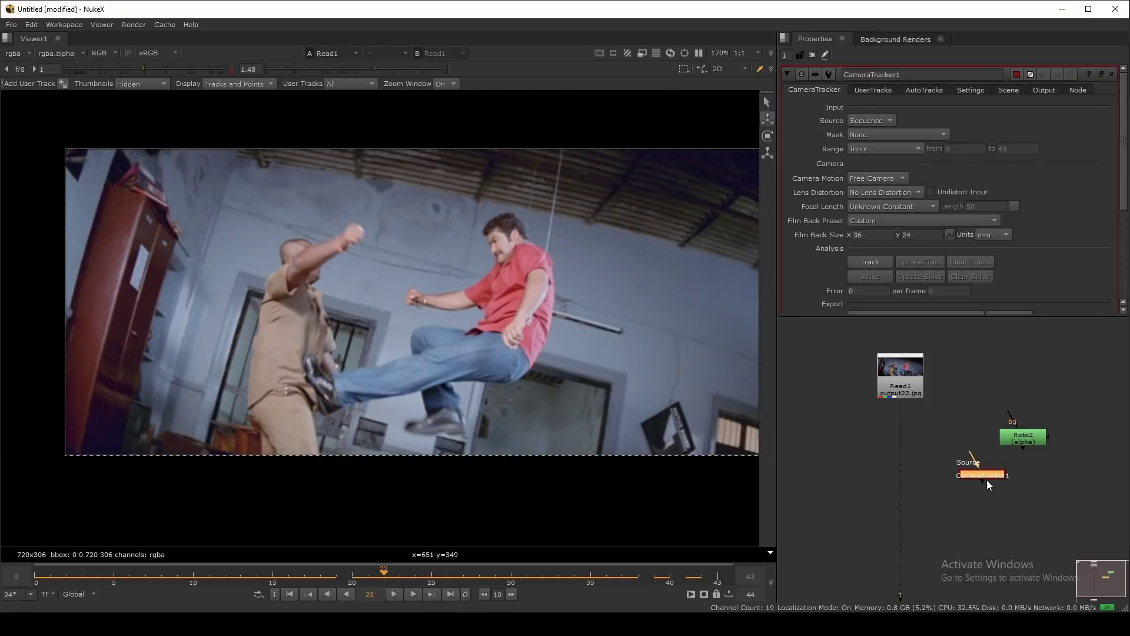
drag(924, 401, 904, 385)
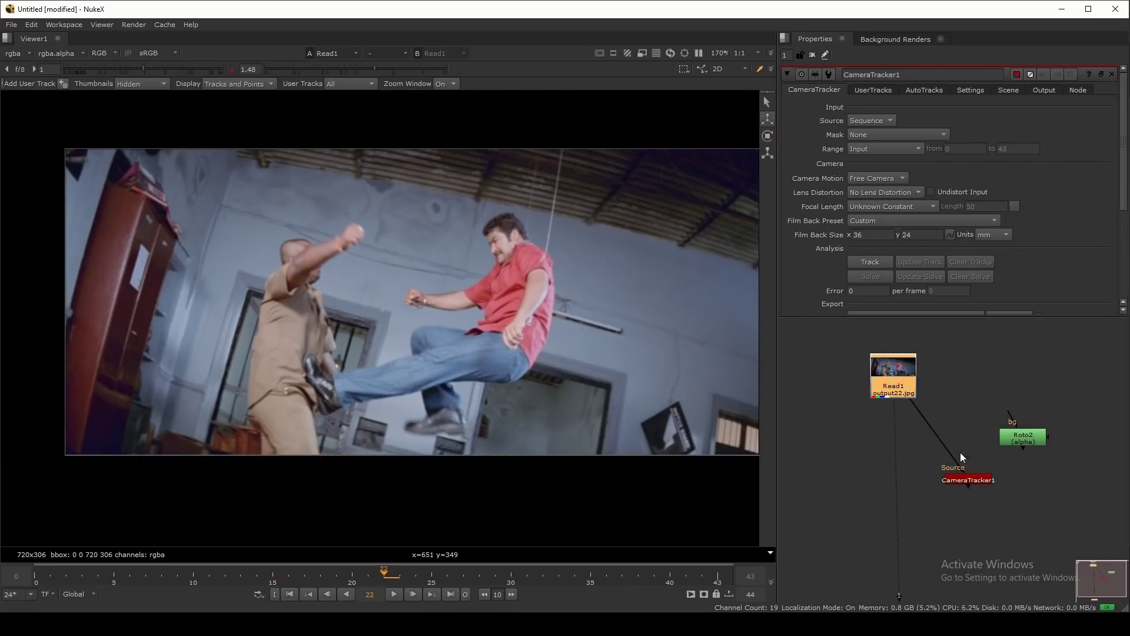
Step: Connect the CameraTracker1 Mask input to Roto2
key(space)
middle_drag(997, 513, 494, 231)
scroll(495, 231, up, 8)
middle_drag(479, 328, 677, 624)
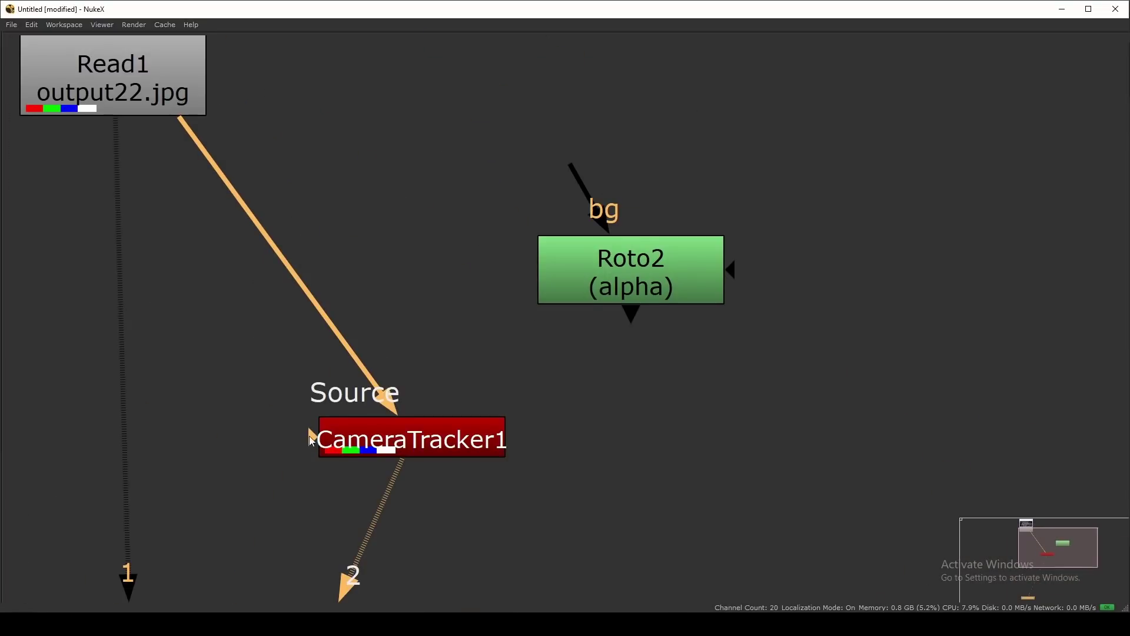
drag(309, 435, 906, 236)
key(space)
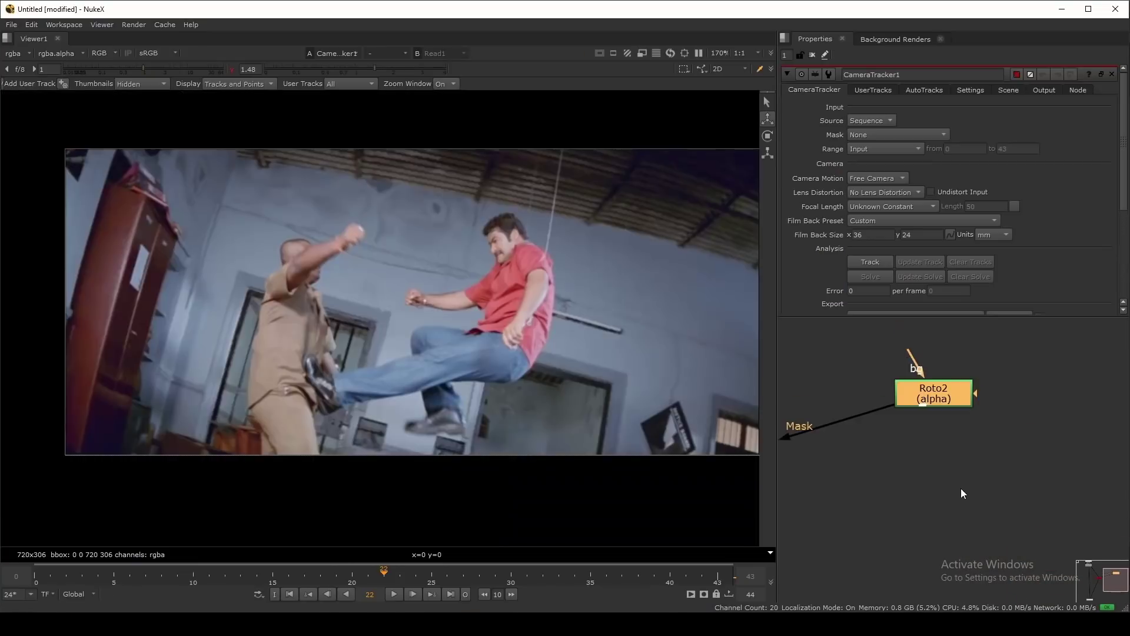
Step: Space Roto2 farther from the connected nodes and show the CameraTracker1 output in the viewer
scroll(960, 488, down, 1)
middle_drag(926, 456, 1047, 521)
scroll(1047, 521, down, 3)
click(863, 433)
key(1)
drag(893, 502, 996, 560)
key(1)
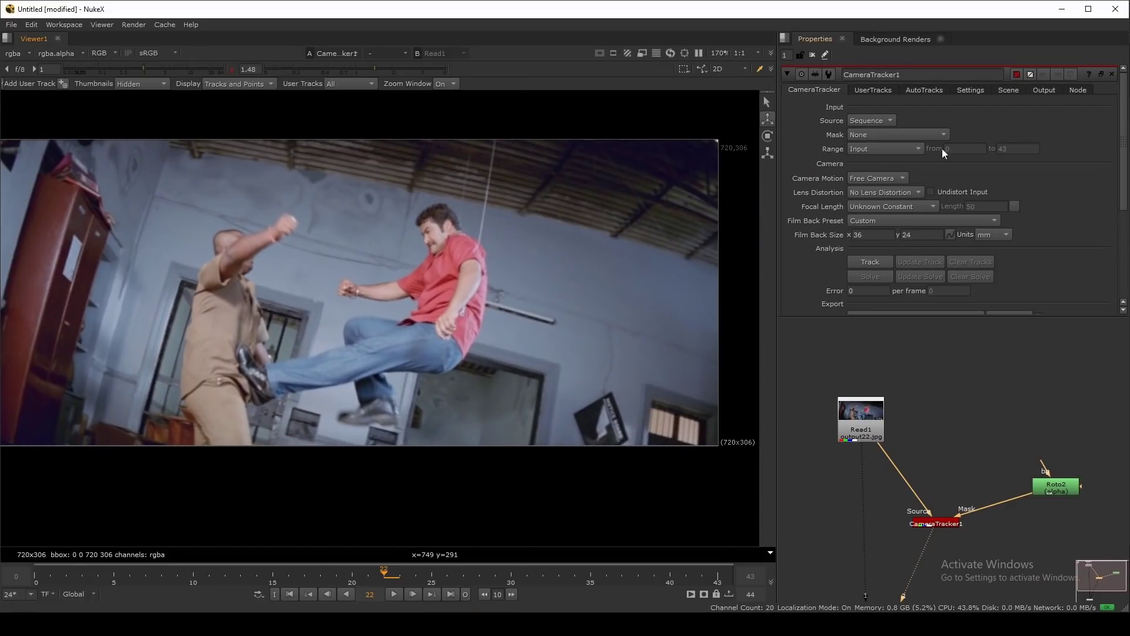
Step: Turn on Preview Features for CameraTracker1 and examine the feature points falling on the two men
click(968, 91)
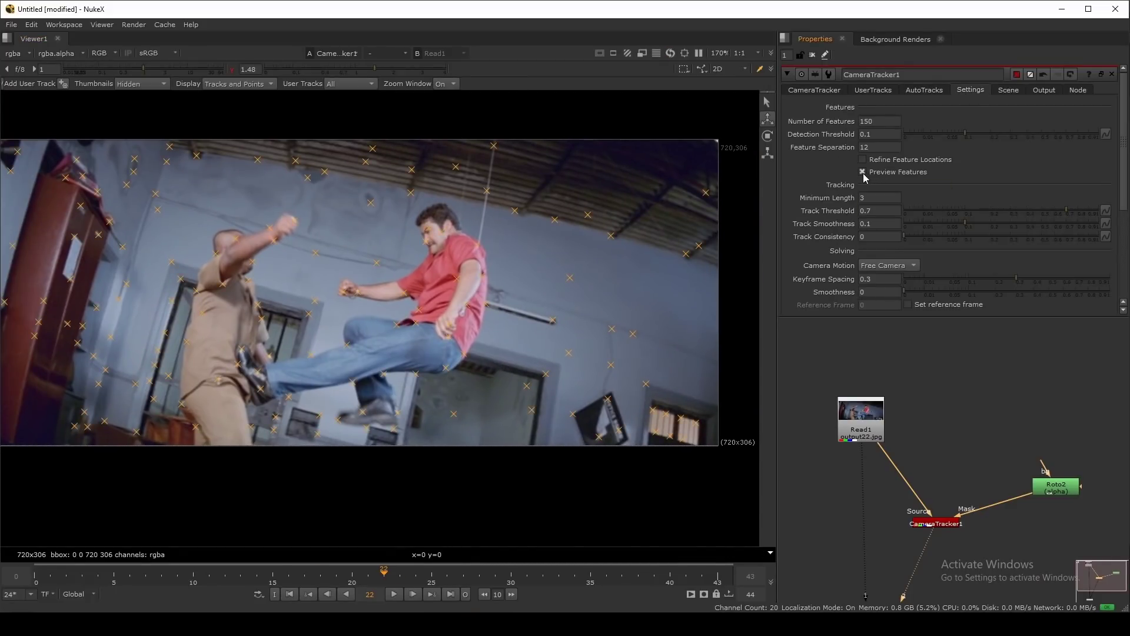
mouse_move(410, 229)
middle_down()
mouse_move(517, 207)
mouse_move(478, 238)
mouse_move(420, 224)
middle_up()
scroll(314, 267, up, 1)
middle_drag(559, 307, 590, 301)
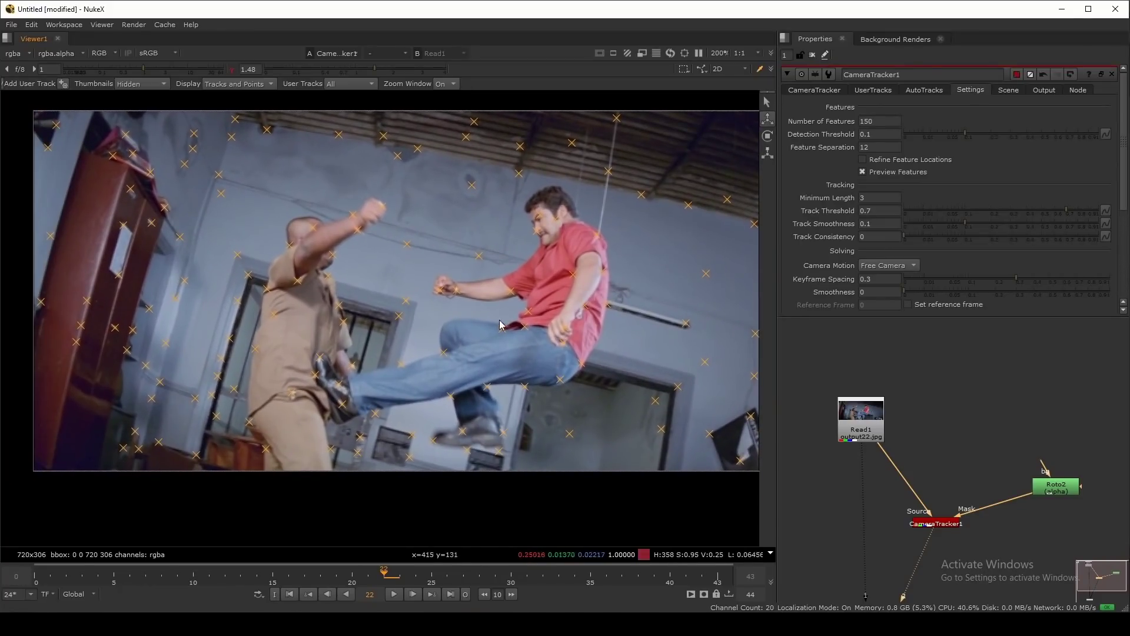
scroll(500, 324, up, 3)
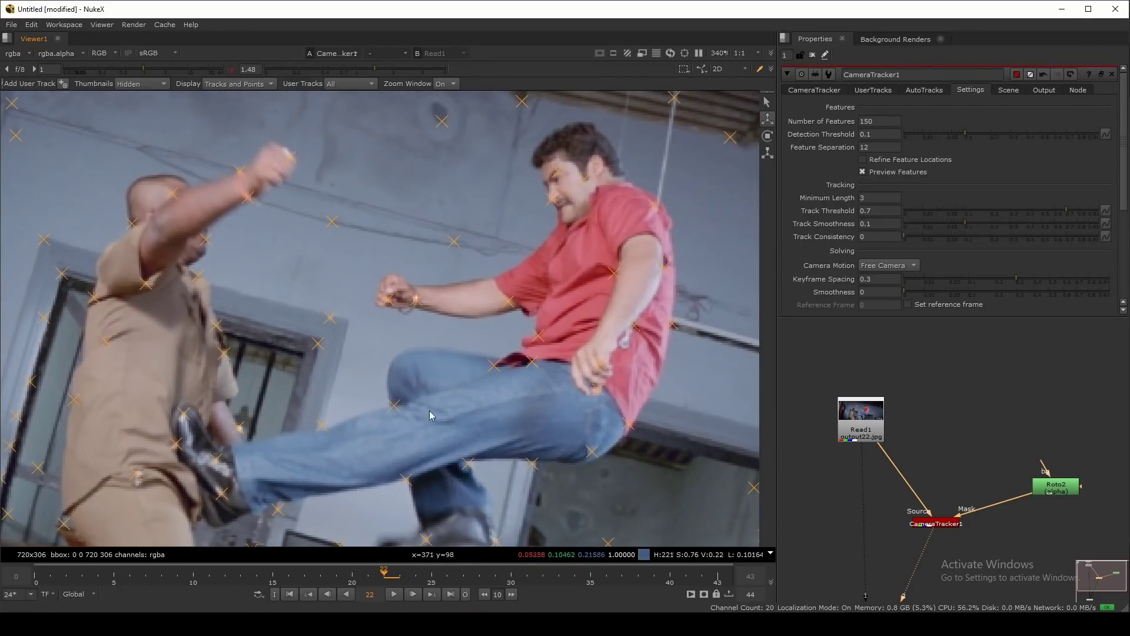
middle_drag(265, 400, 396, 328)
drag(265, 343, 226, 429)
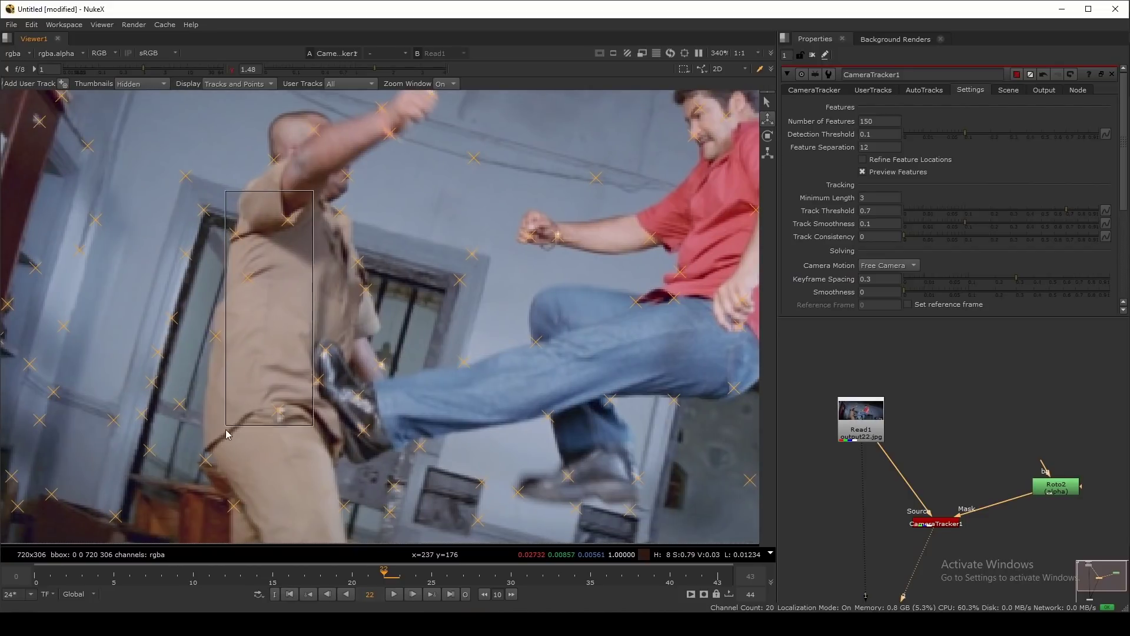
drag(229, 472, 229, 470)
scroll(293, 354, up, 1)
mouse_move(293, 353)
middle_down()
mouse_move(374, 330)
mouse_move(278, 394)
mouse_move(281, 356)
middle_up()
scroll(301, 272, down, 3)
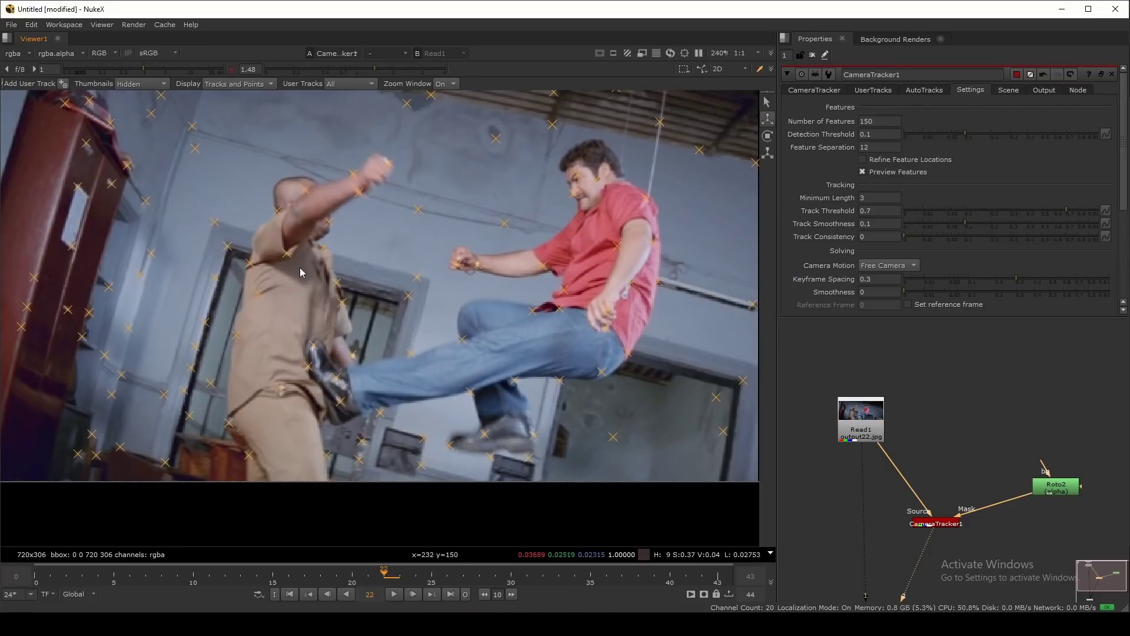
Step: Check the Roto2 shapes over both men and reopen the main CameraTracker1 settings
double_click(1058, 492)
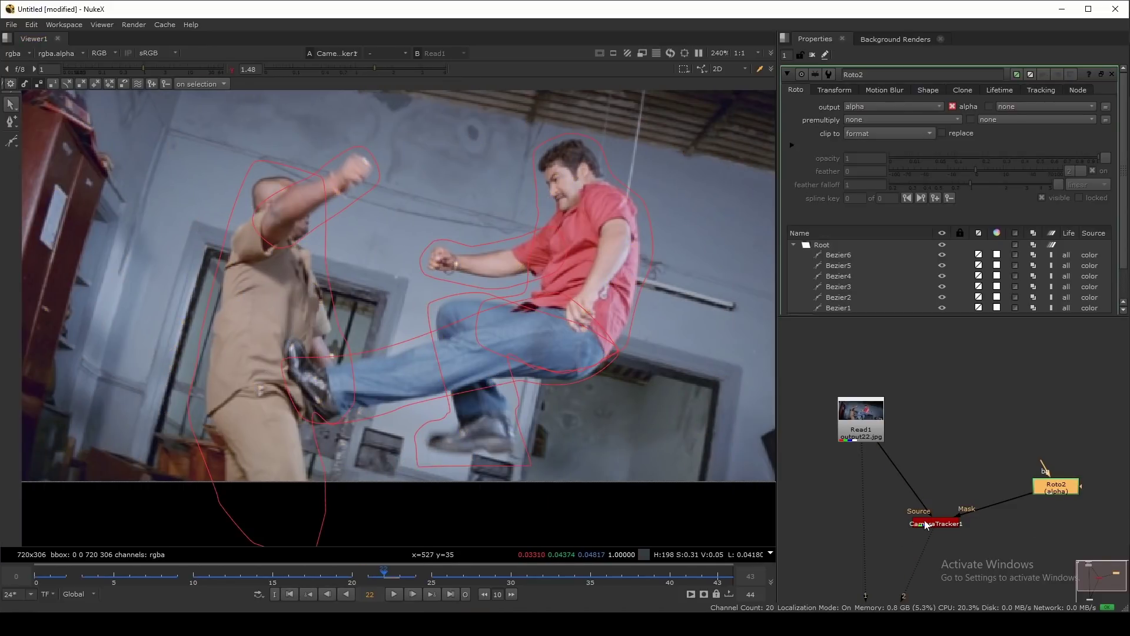
double_click(926, 525)
click(817, 90)
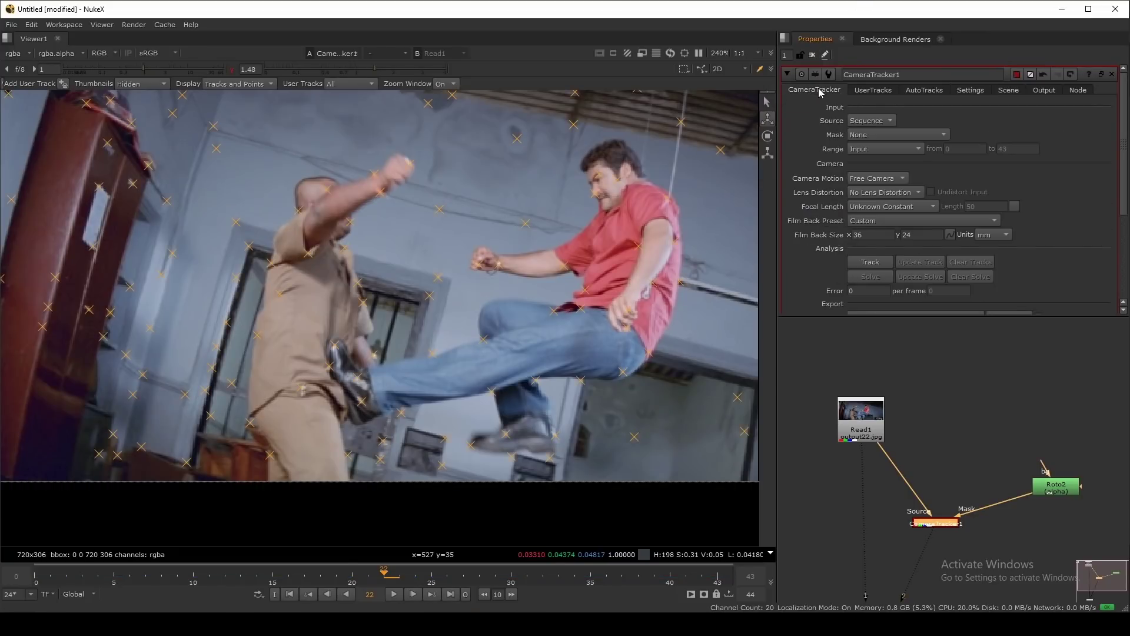
Step: Set the CameraTracker1 mask to Mask Alpha and check the feature points around the two men on other frames
click(911, 140)
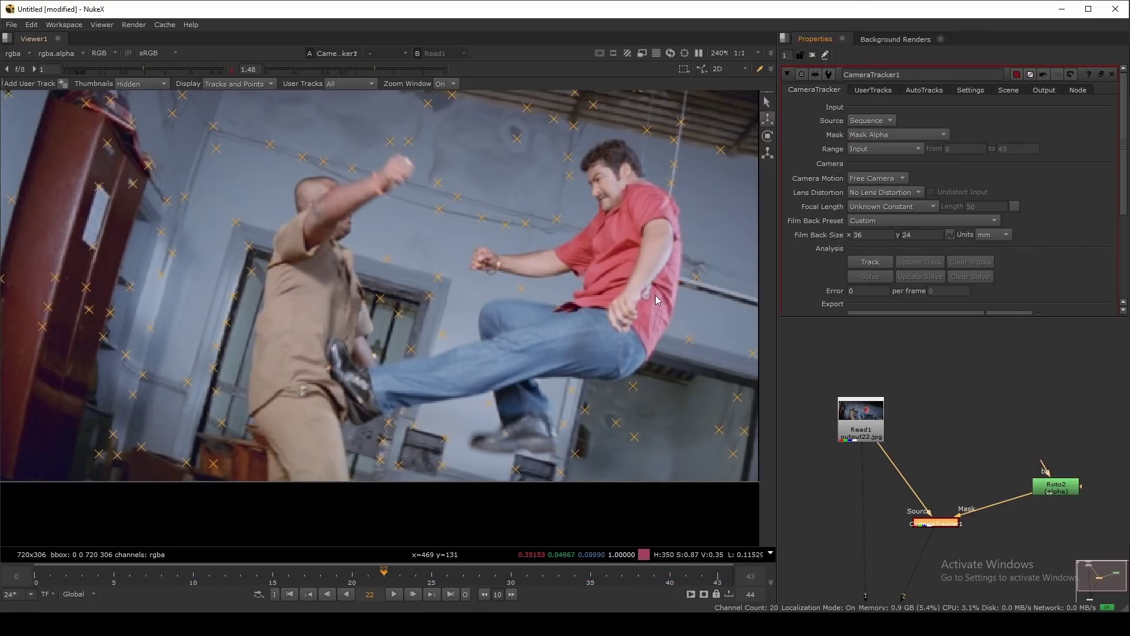
middle_drag(612, 265, 579, 268)
scroll(565, 270, down, 2)
middle_drag(342, 250, 322, 293)
scroll(324, 292, up, 1)
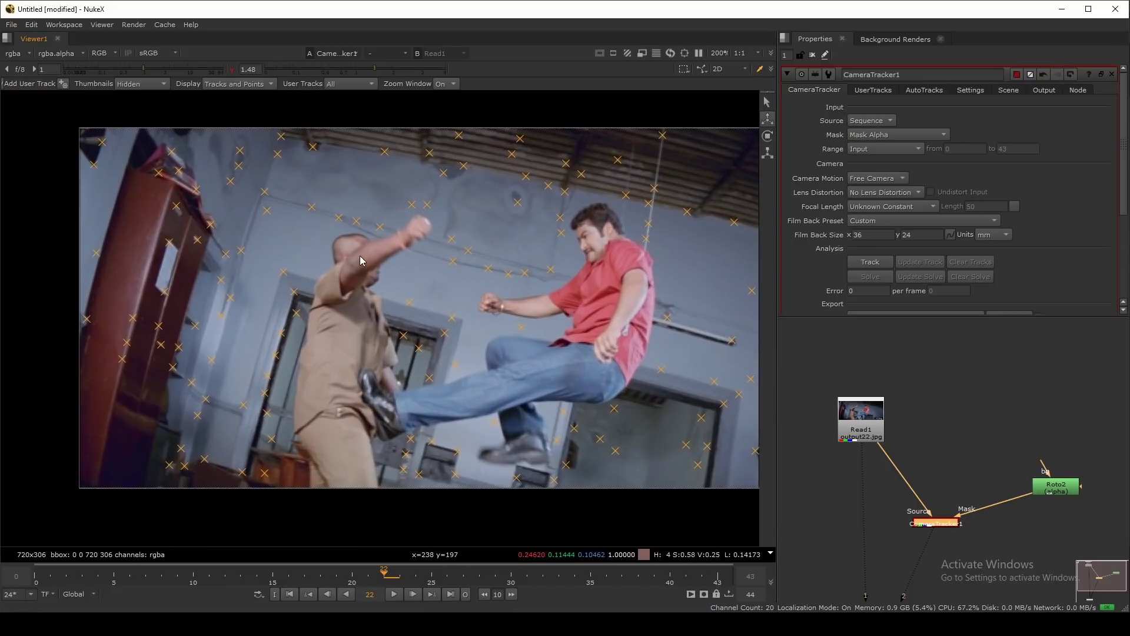
middle_drag(375, 361, 350, 357)
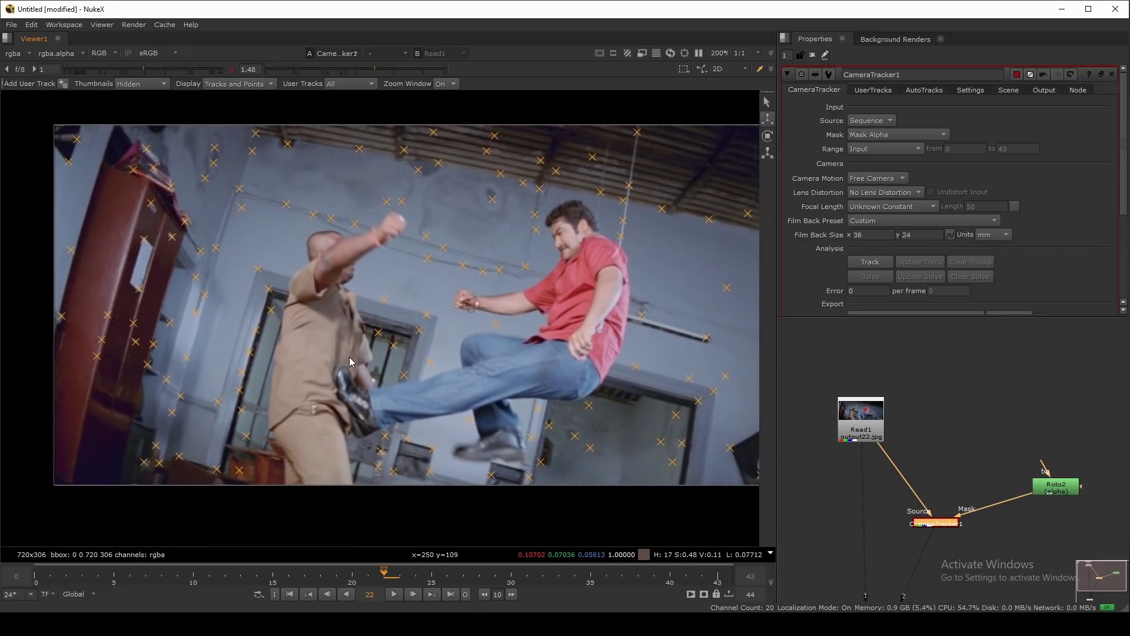
middle_drag(431, 384, 369, 390)
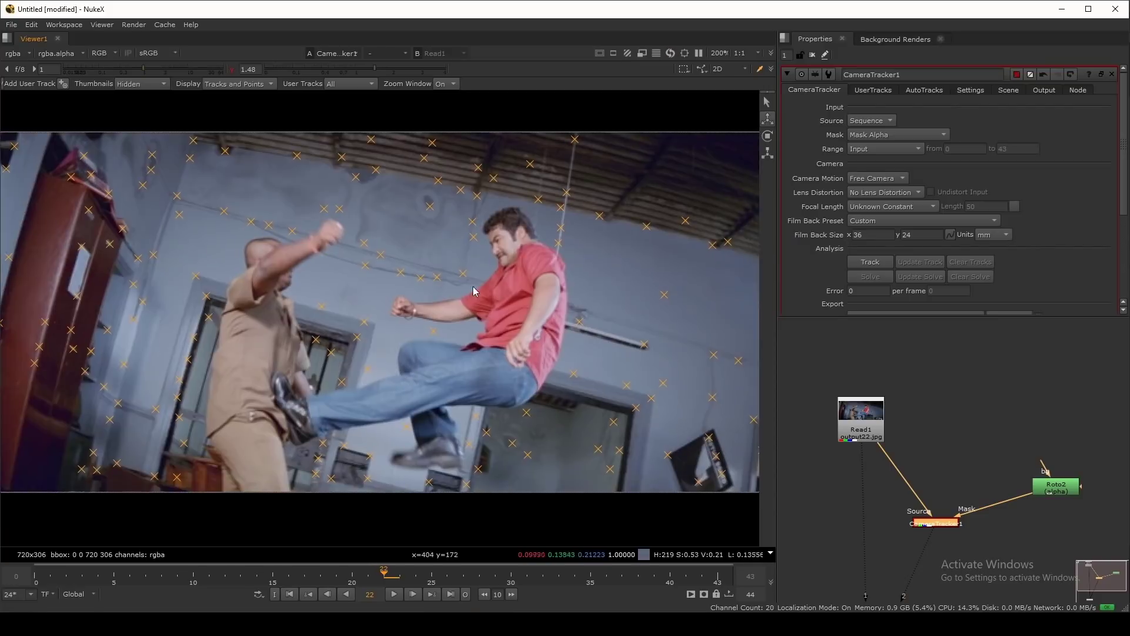
scroll(470, 287, down, 2)
drag(274, 577, 352, 577)
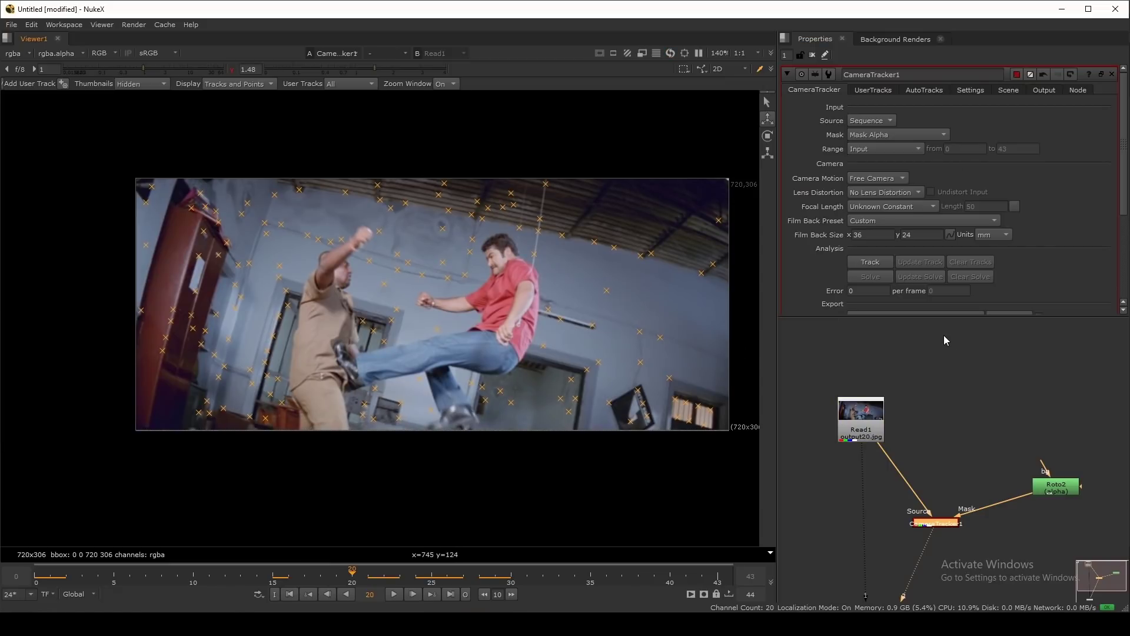
Step: Enlarge the properties area and set CameraTracker1's Number of Features to 300
drag(943, 317, 949, 346)
middle_drag(981, 441, 946, 505)
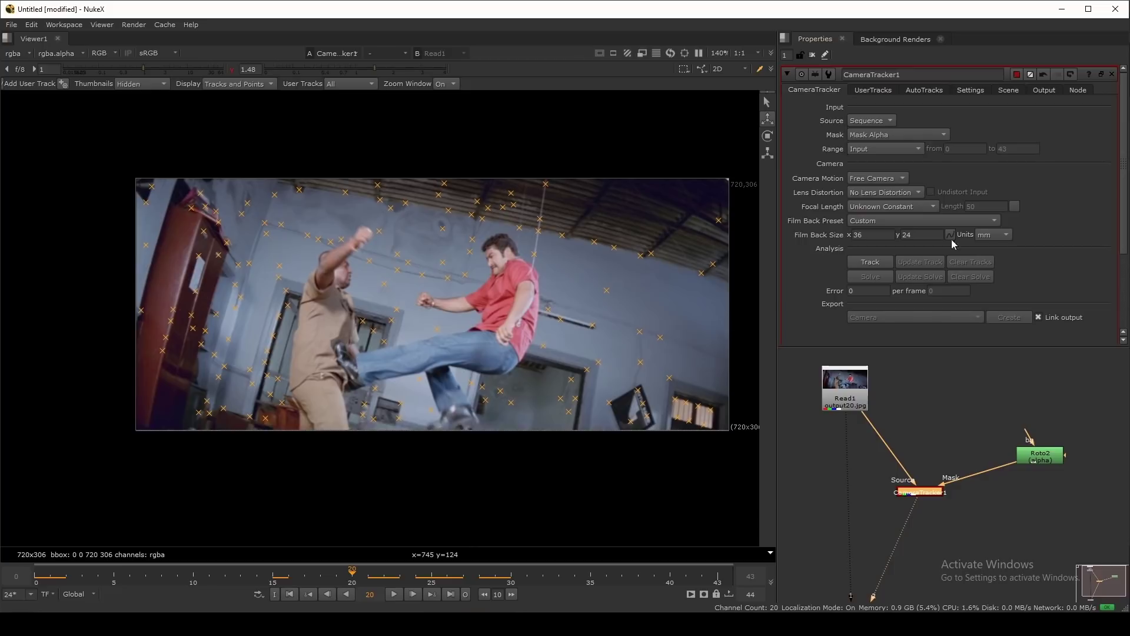
click(969, 91)
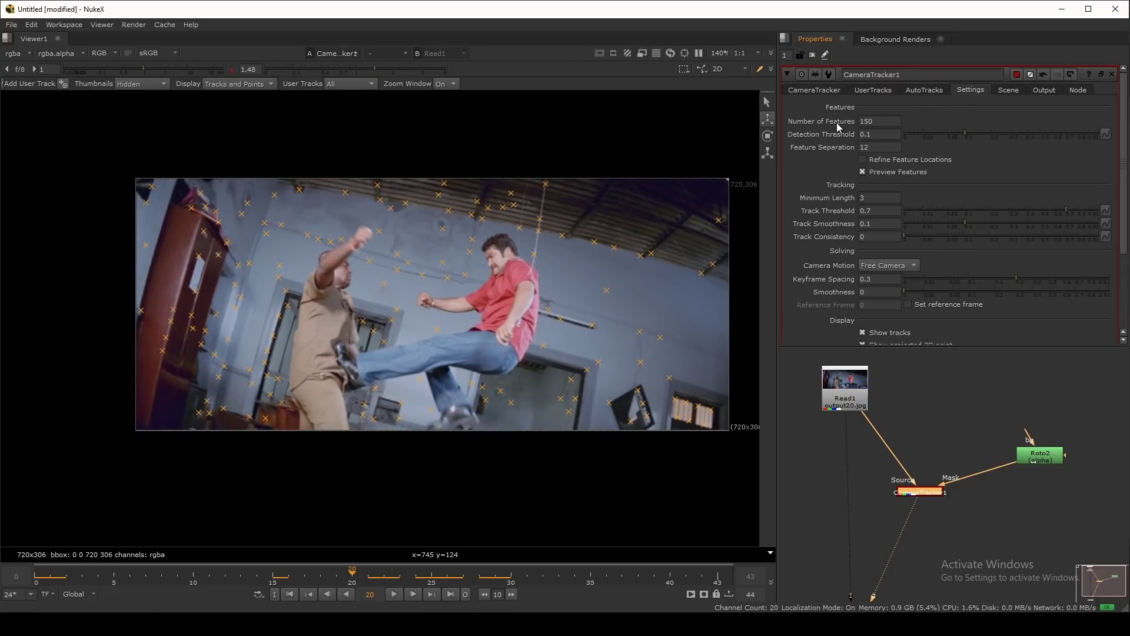
double_click(883, 121)
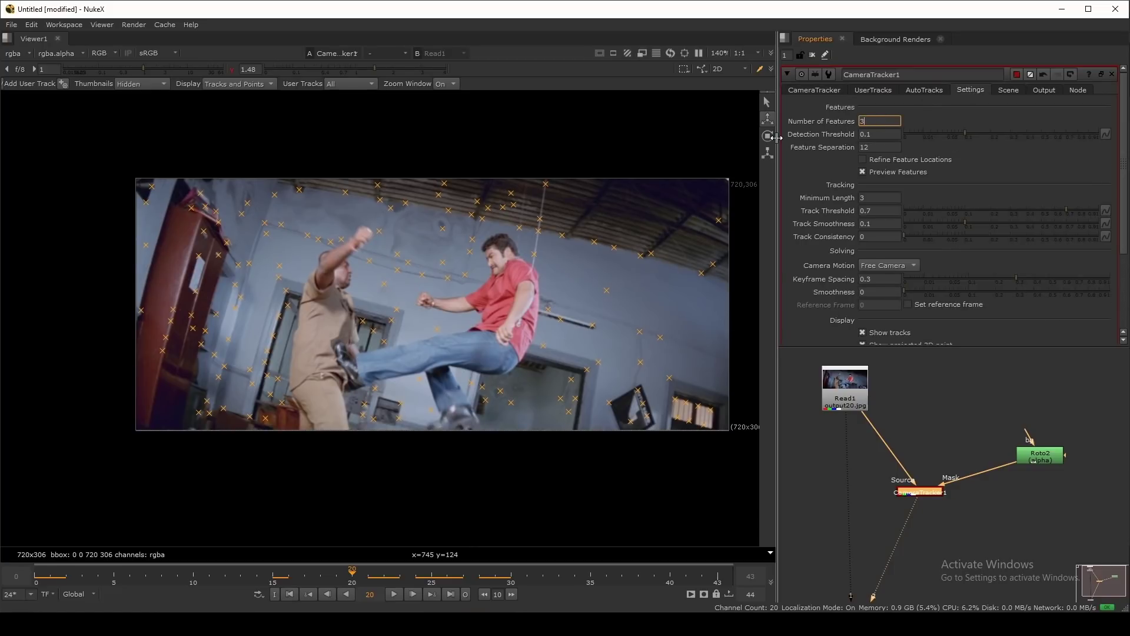
key(Return)
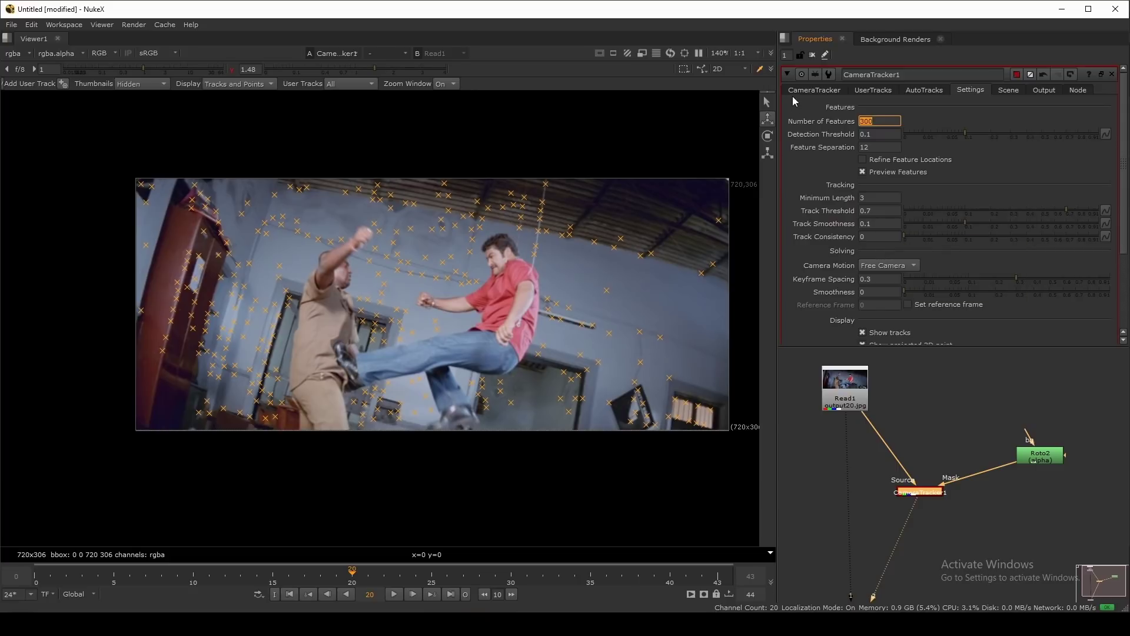
Step: Track the features through the whole sequence with CameraTracker1
click(813, 91)
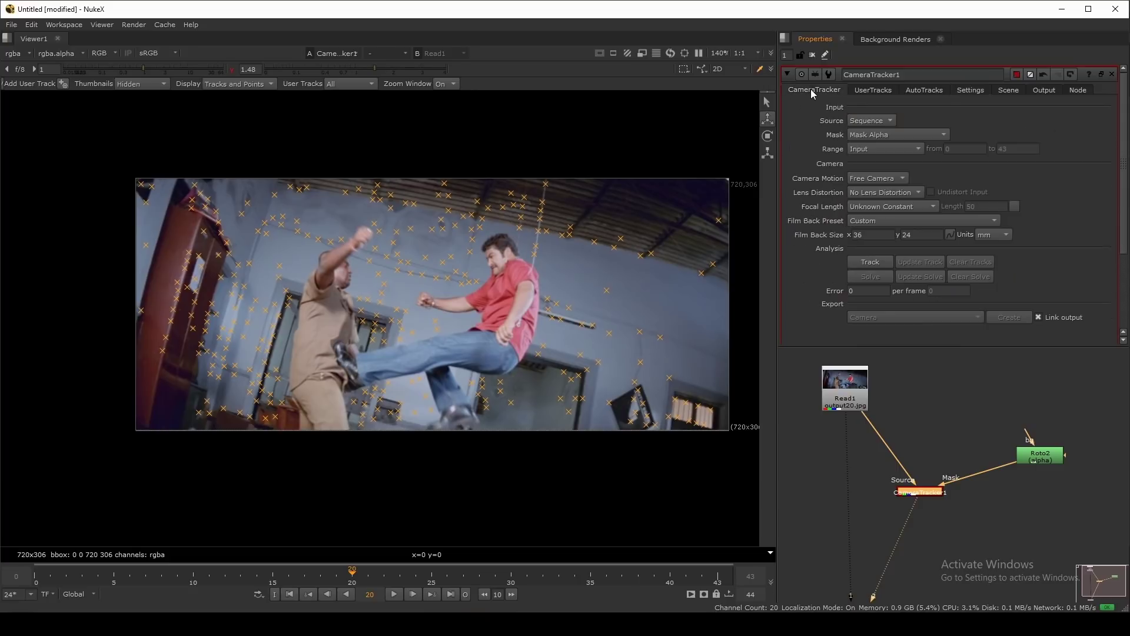
click(875, 265)
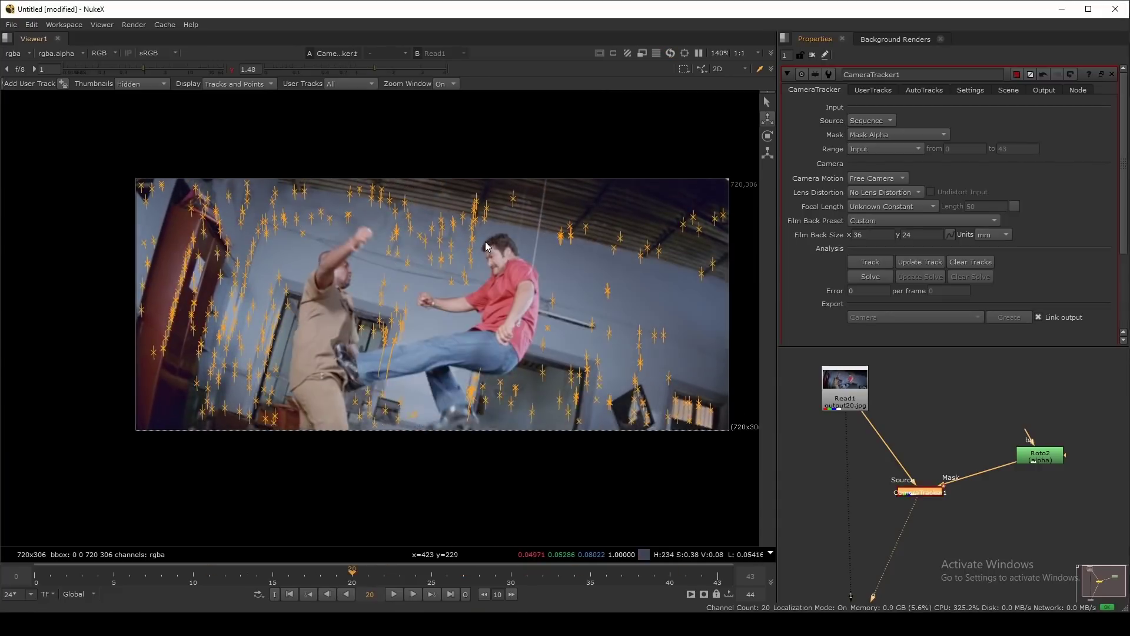
middle_drag(930, 410, 929, 432)
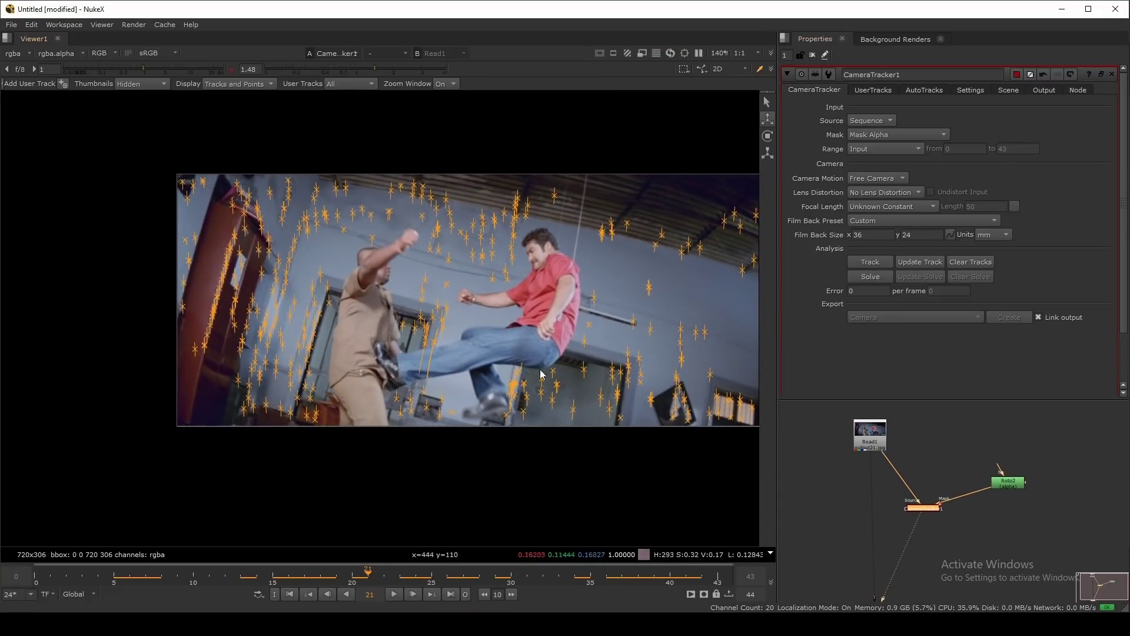
middle_drag(646, 353, 660, 403)
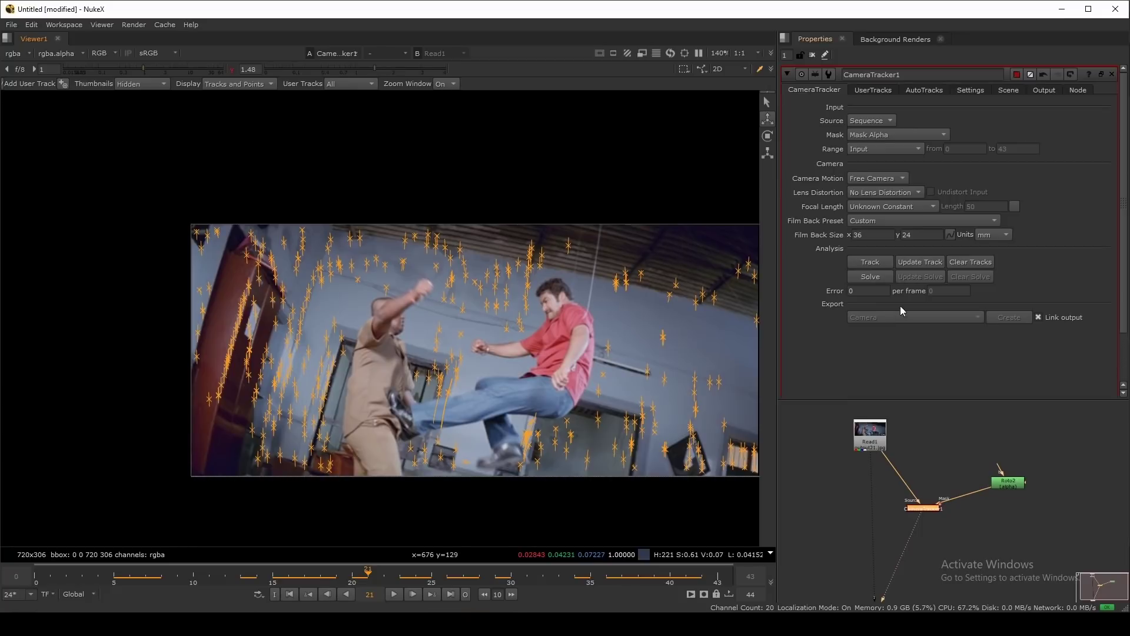
Step: Solve the camera from the tracked features and scrub through the shot
click(869, 276)
middle_drag(644, 316, 589, 252)
drag(196, 575, 289, 578)
Step: Examine the solved, unsolved and rejected tracks around the two men, the walls and the ceiling
scroll(641, 337, up, 8)
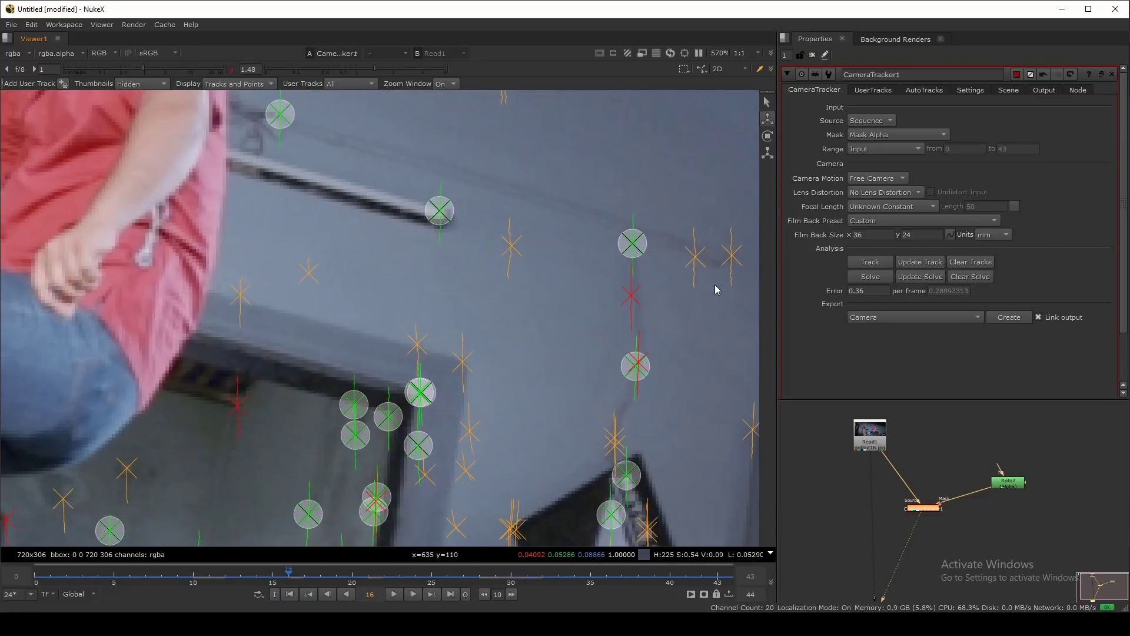
middle_drag(715, 285, 530, 446)
scroll(563, 126, down, 3)
middle_drag(290, 228, 487, 195)
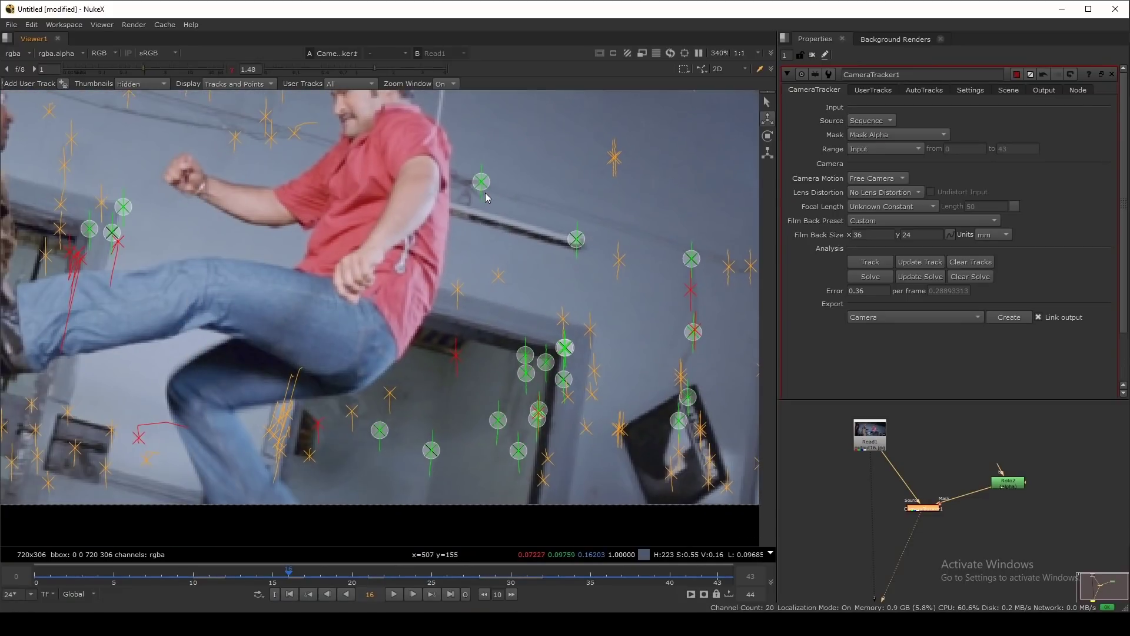
scroll(451, 213, down, 4)
scroll(471, 224, up, 7)
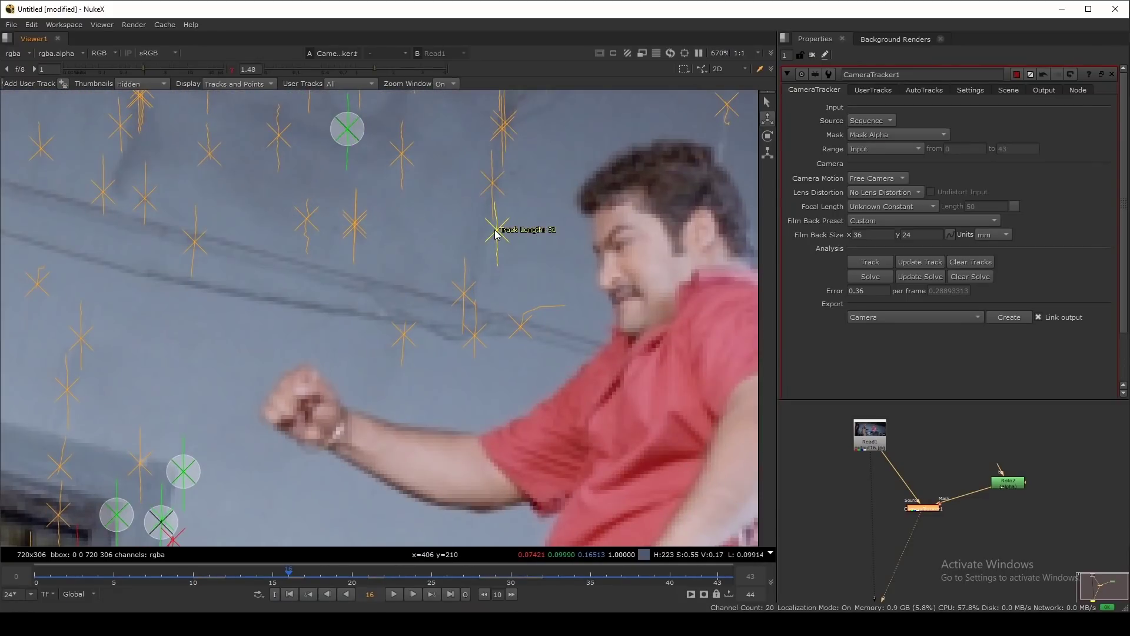
scroll(497, 247, down, 6)
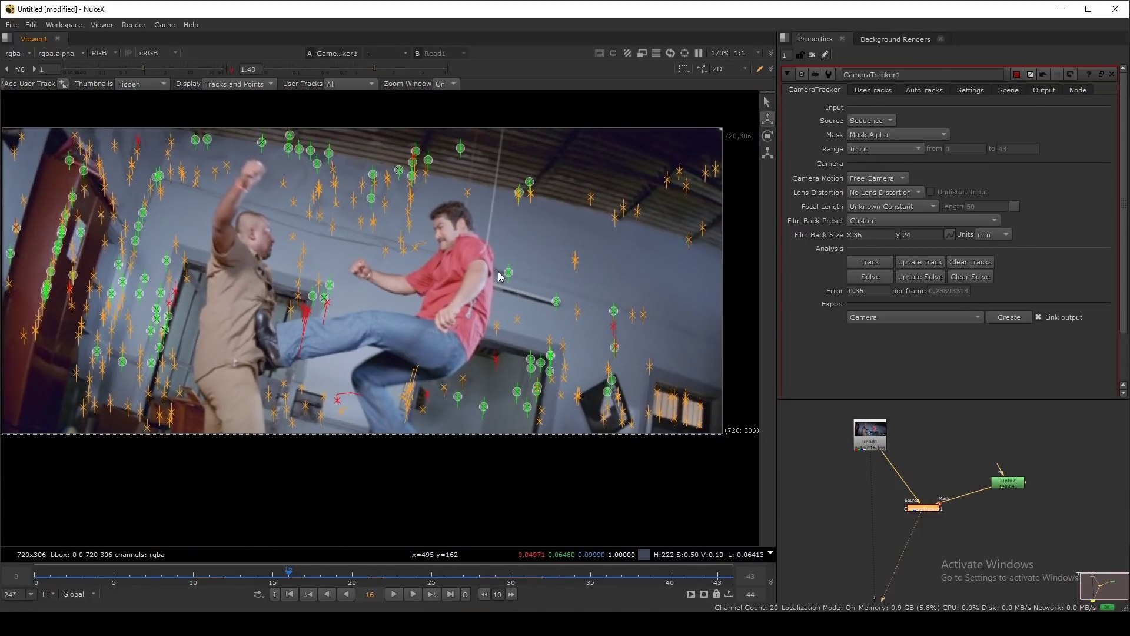
scroll(484, 395, up, 3)
middle_drag(474, 346, 491, 374)
scroll(570, 371, down, 3)
scroll(570, 371, down, 2)
scroll(455, 367, up, 3)
middle_drag(430, 353, 496, 365)
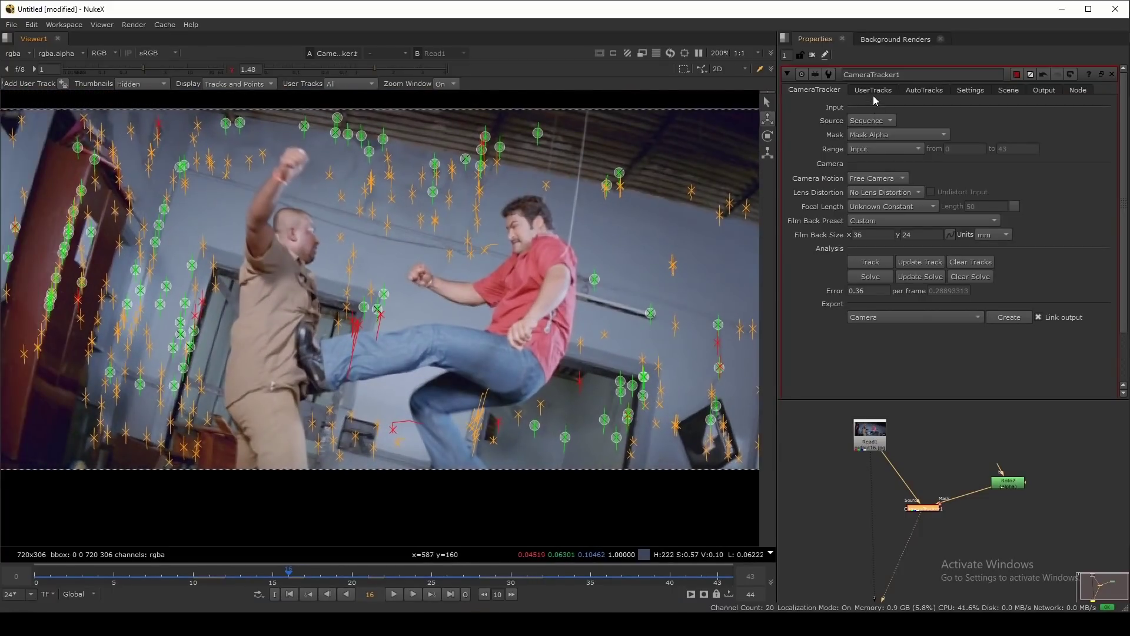
Step: Delete all unsolved tracks from CameraTracker1 and confirm the permanent deletion
click(924, 90)
scroll(944, 206, down, 2)
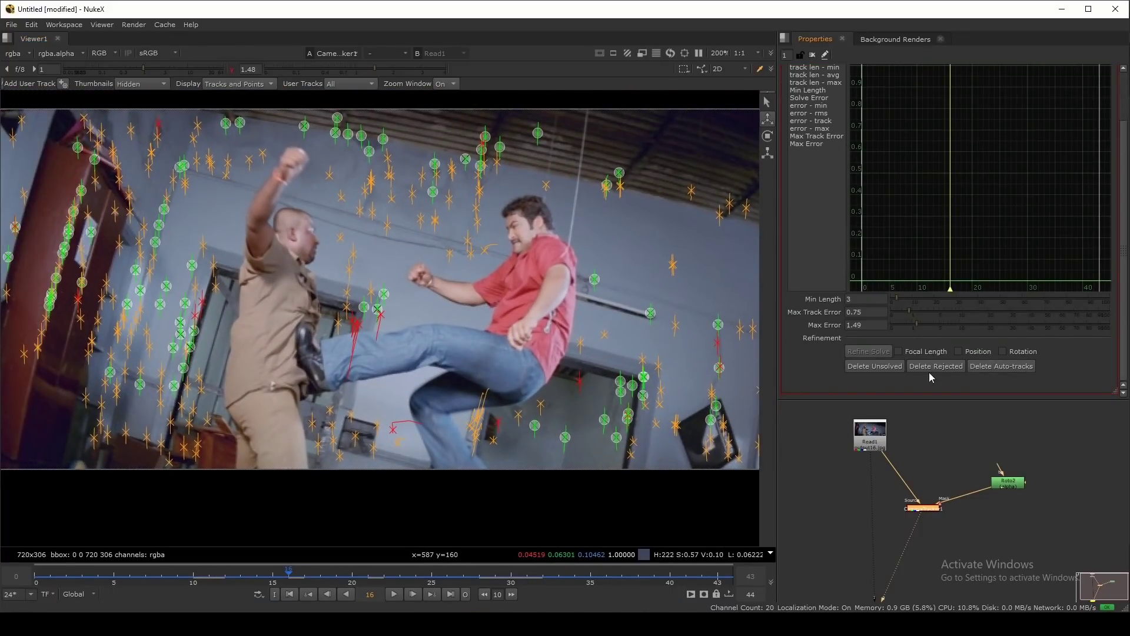
middle_drag(598, 338, 625, 326)
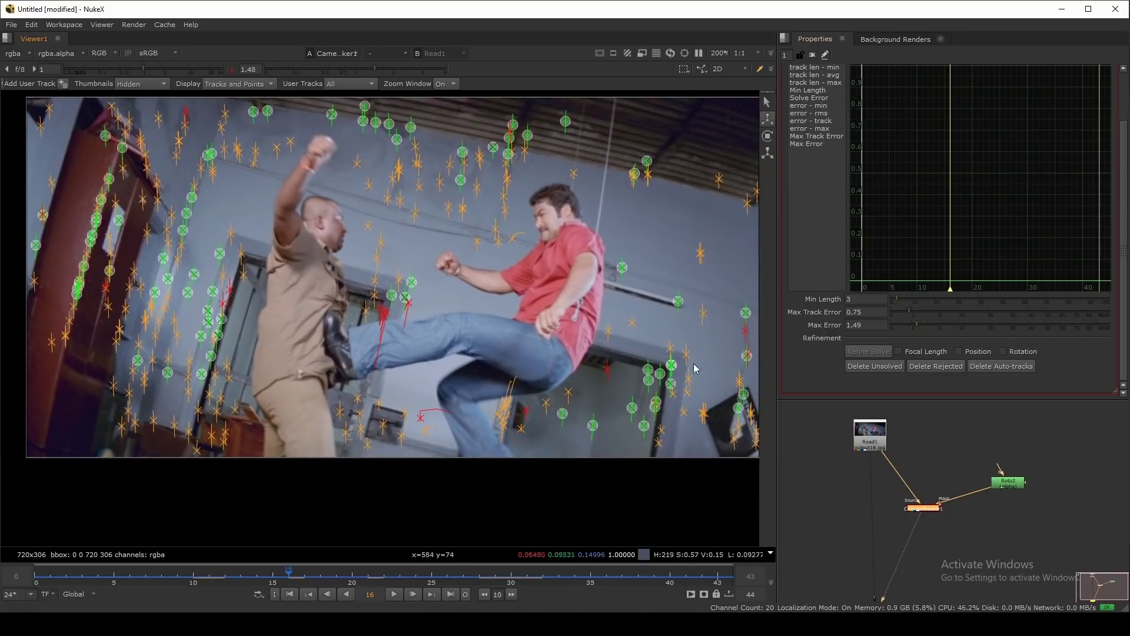
middle_drag(695, 369, 607, 384)
click(872, 368)
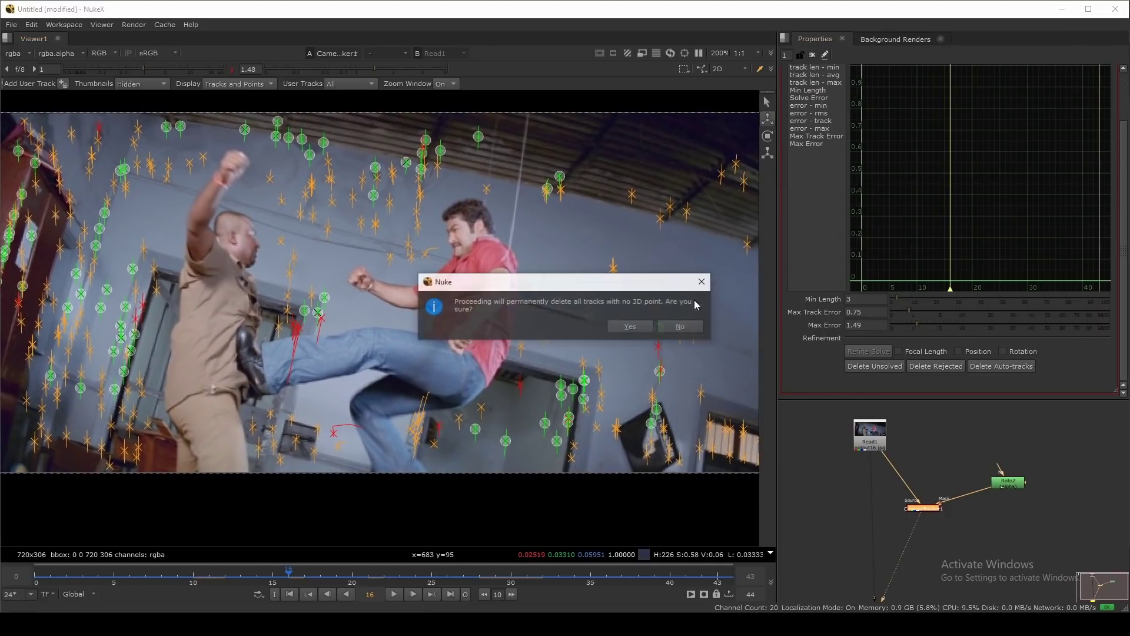
click(648, 328)
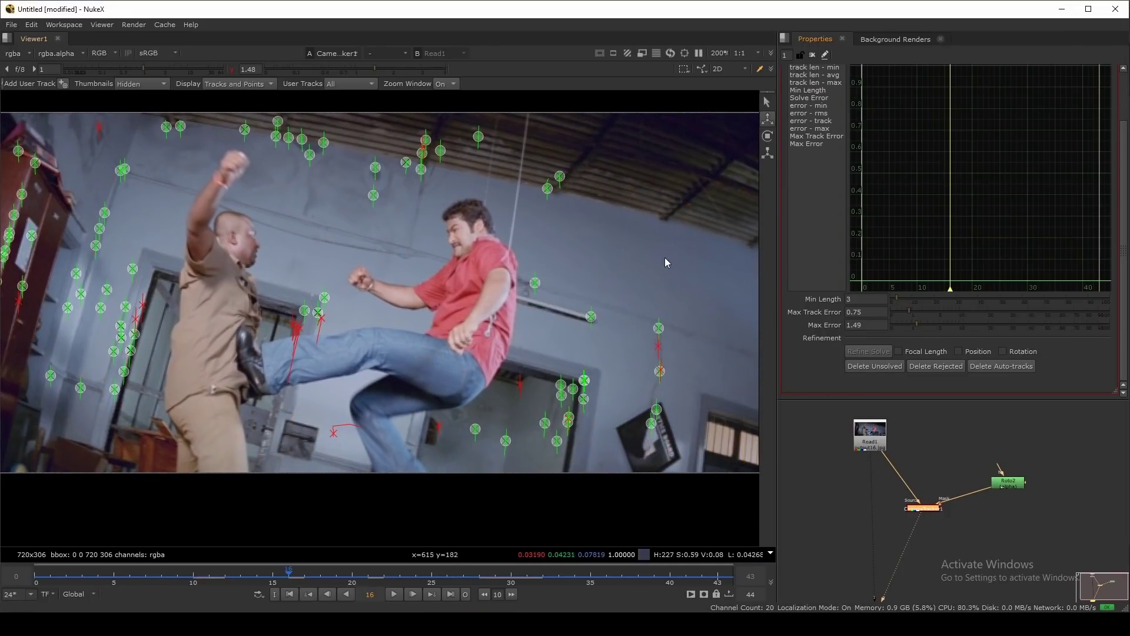
Step: Delete the rejected tracks marked red and check the solve error
scroll(936, 247, up, 1)
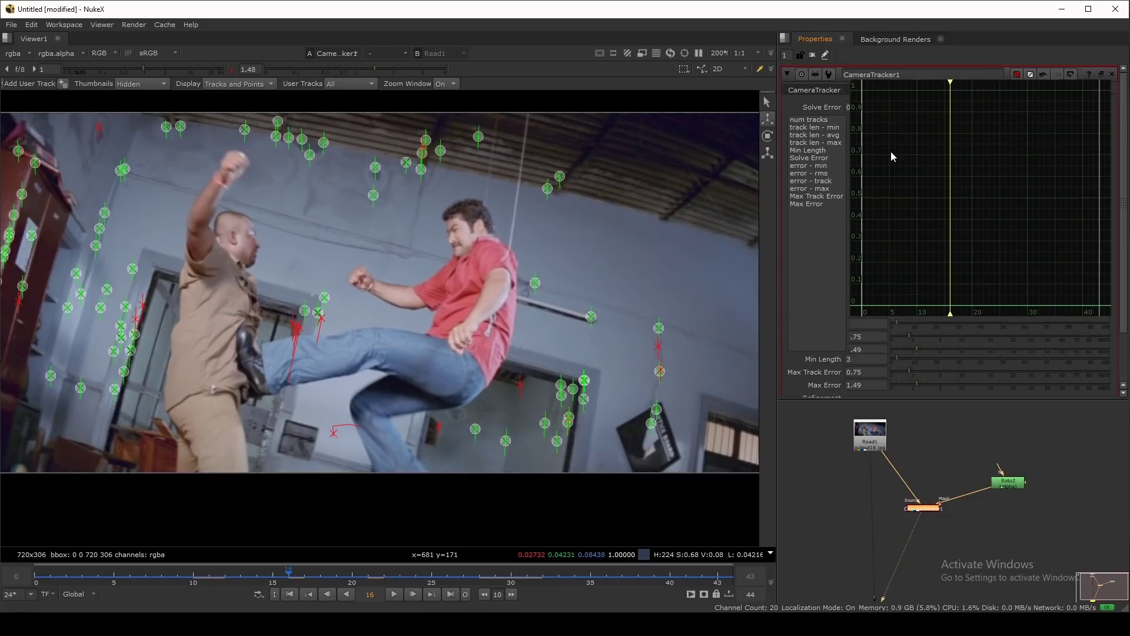
scroll(891, 151, down, 1)
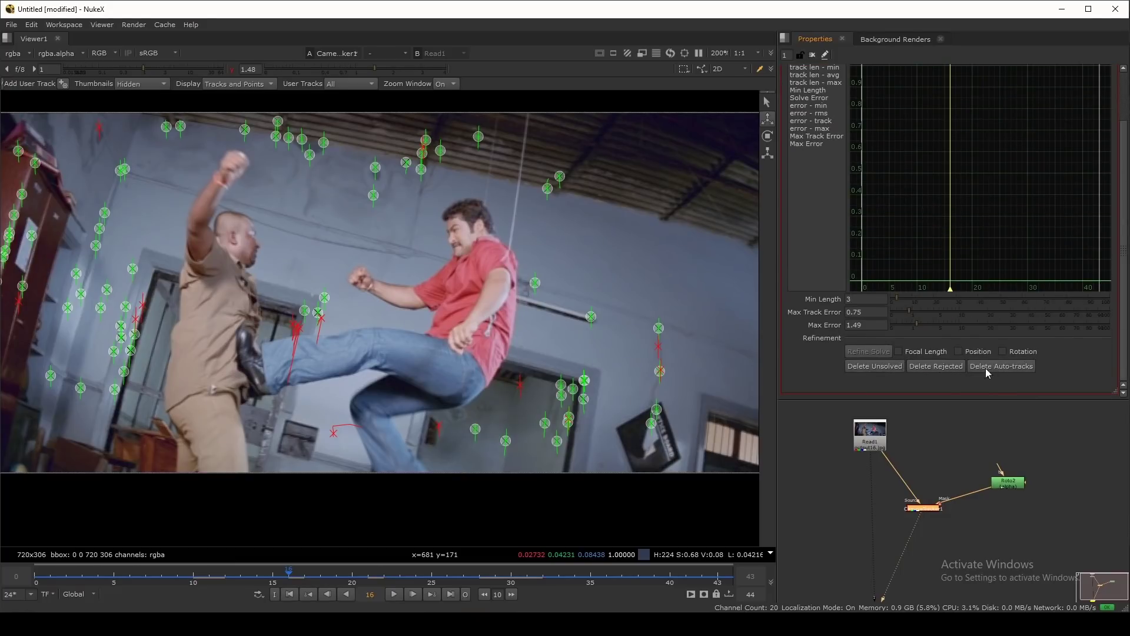
click(935, 366)
click(635, 326)
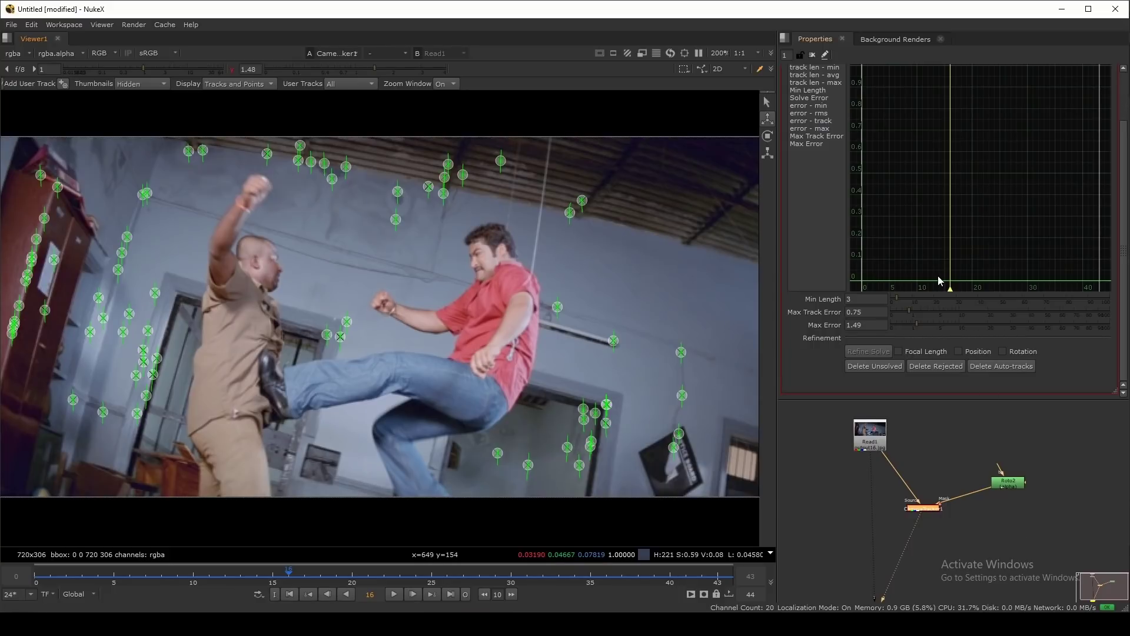
scroll(940, 281, up, 1)
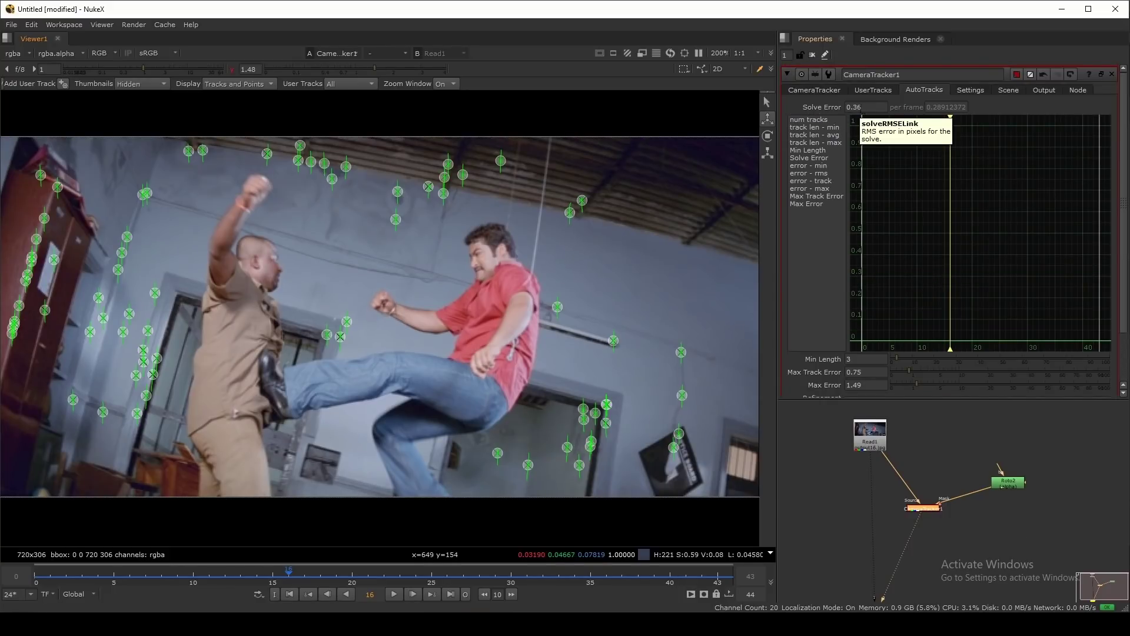
Step: Tighten the track filtering by setting Min Length to 5 and Max Error to 1.1
scroll(545, 225, down, 3)
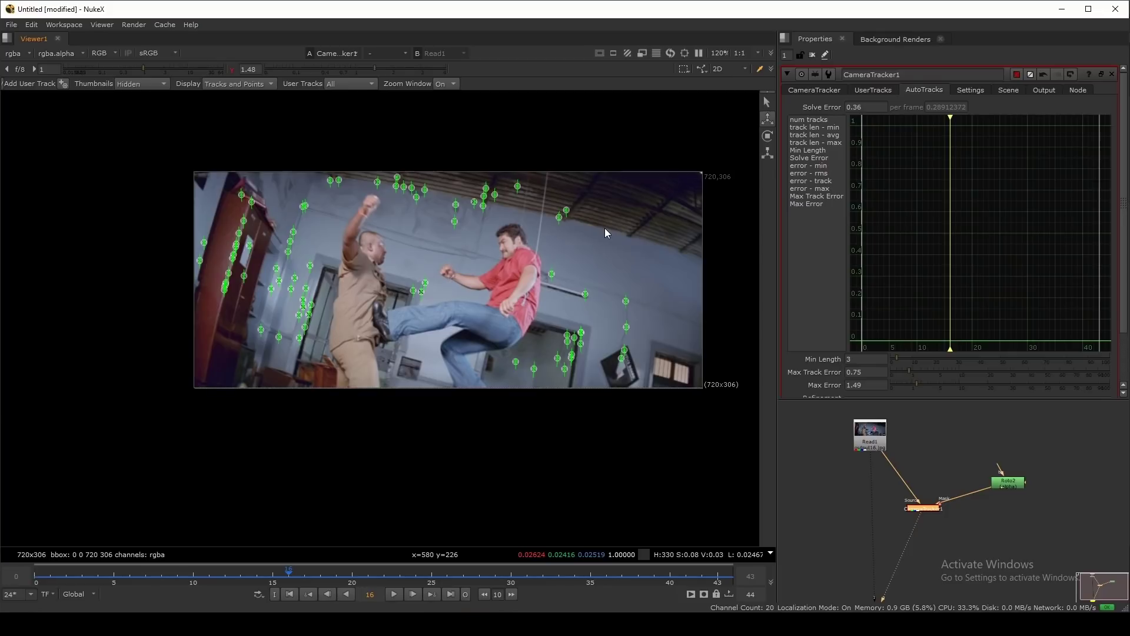
scroll(914, 194, down, 1)
scroll(910, 218, down, 1)
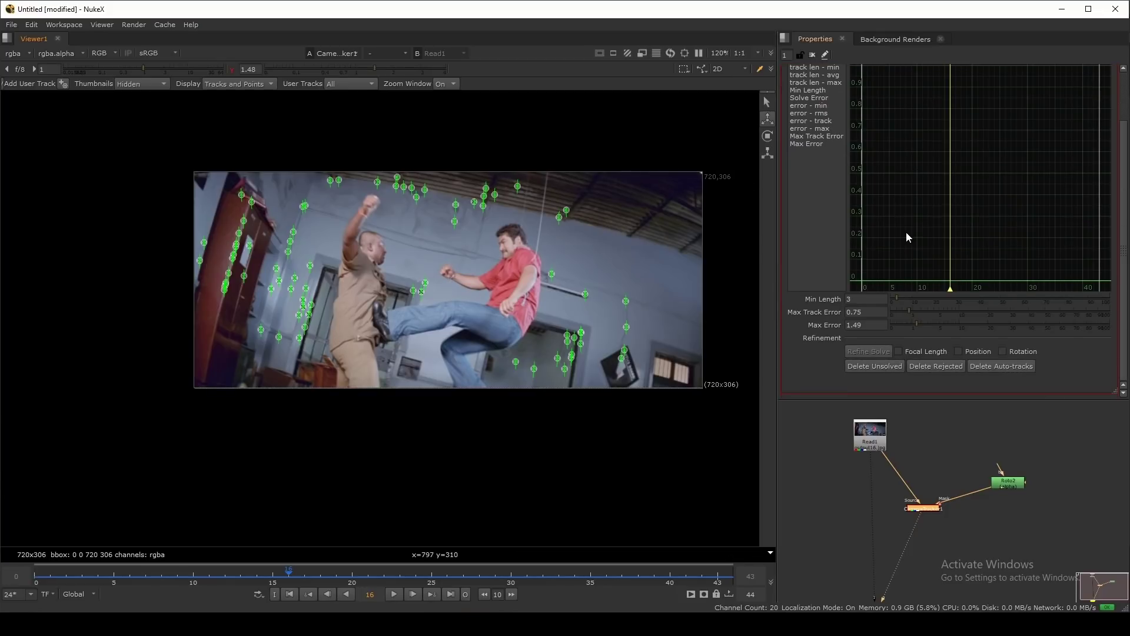
scroll(472, 214, up, 3)
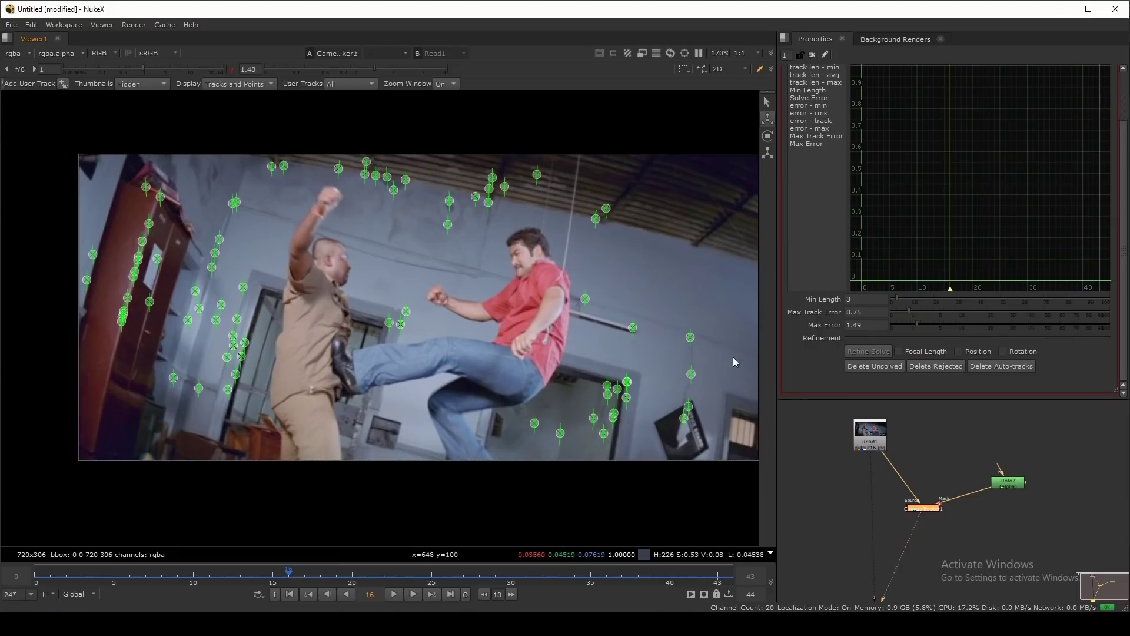
double_click(863, 301)
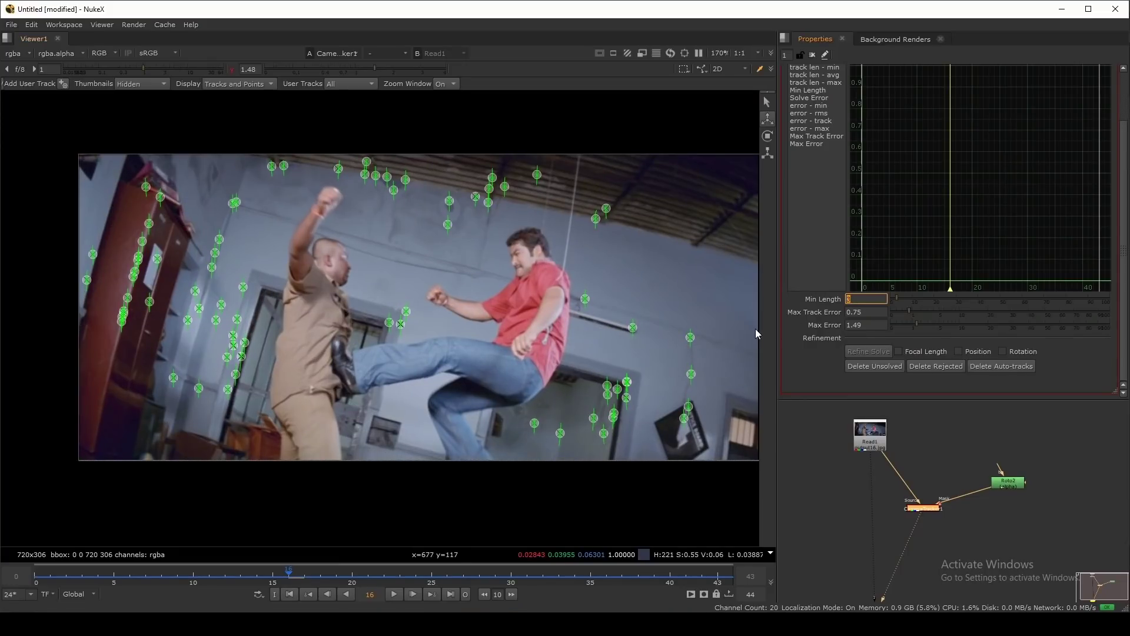
key(Return)
drag(917, 327, 913, 328)
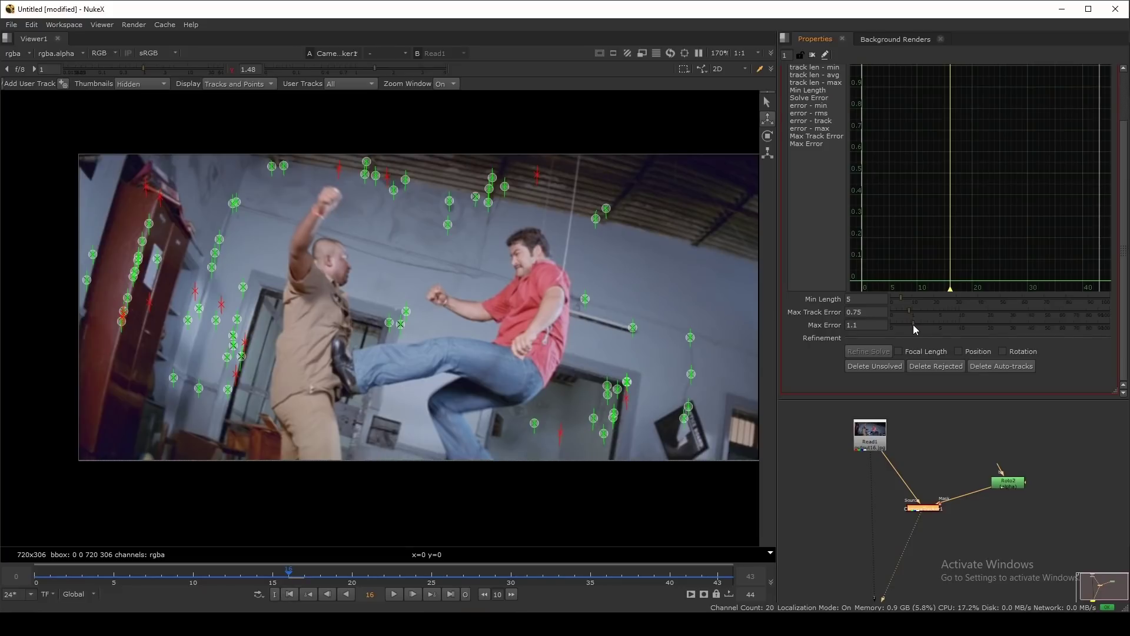
Step: Delete the tracks rejected by the tightened length and error limits and recheck the solve error
click(949, 367)
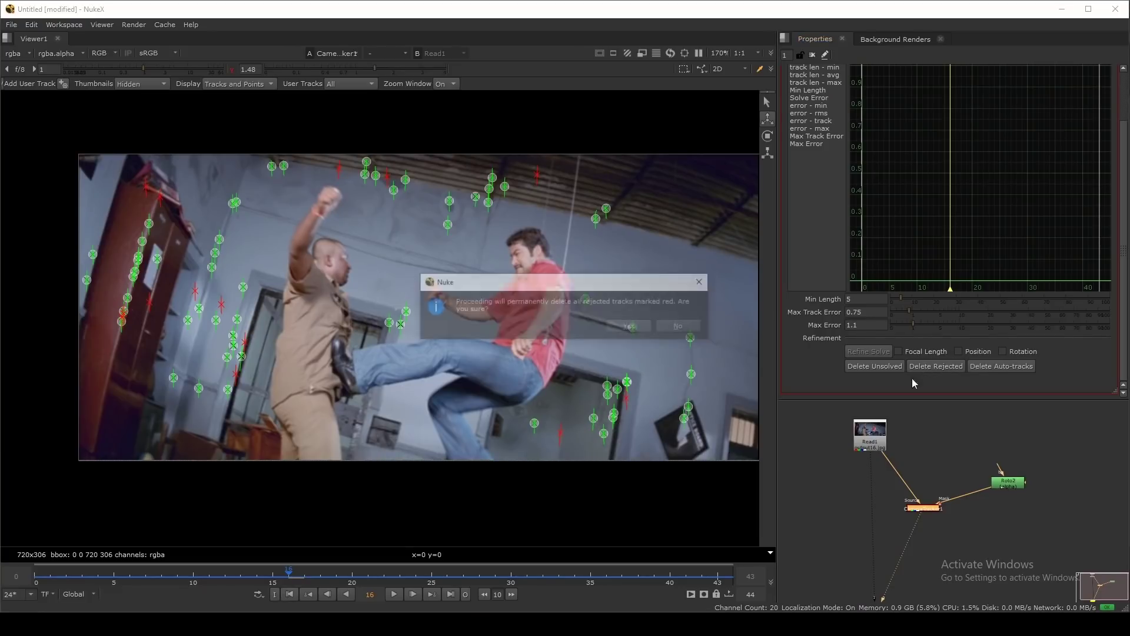
click(631, 327)
scroll(887, 141, up, 2)
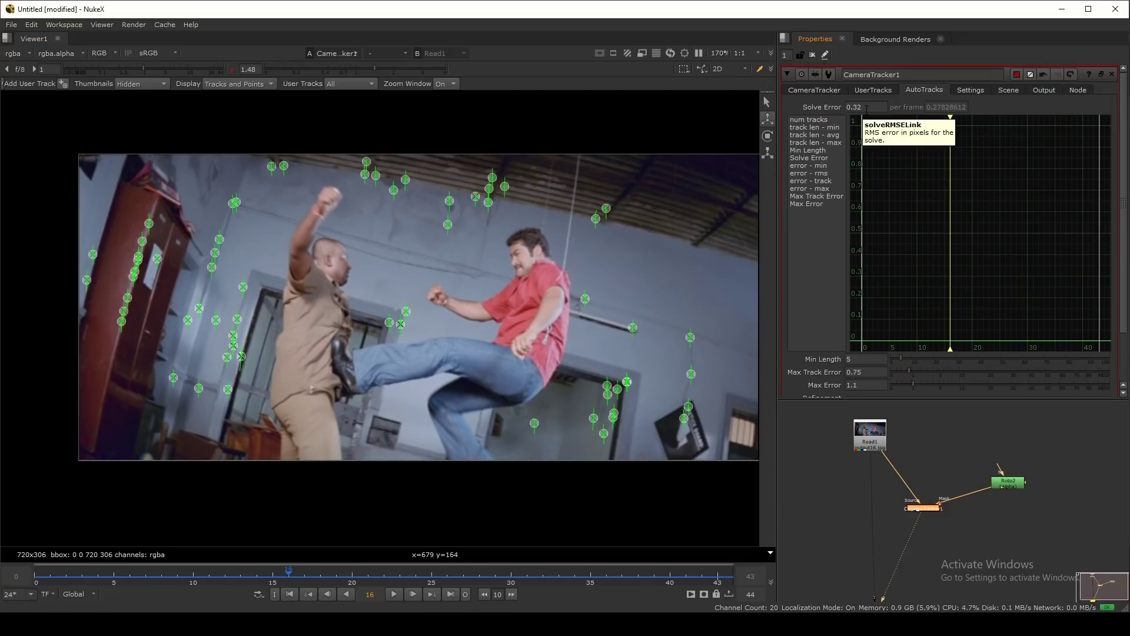
Step: Review the remaining tracks on earlier frames and reopen the main CameraTracker1 settings
drag(238, 575, 111, 575)
key(k)
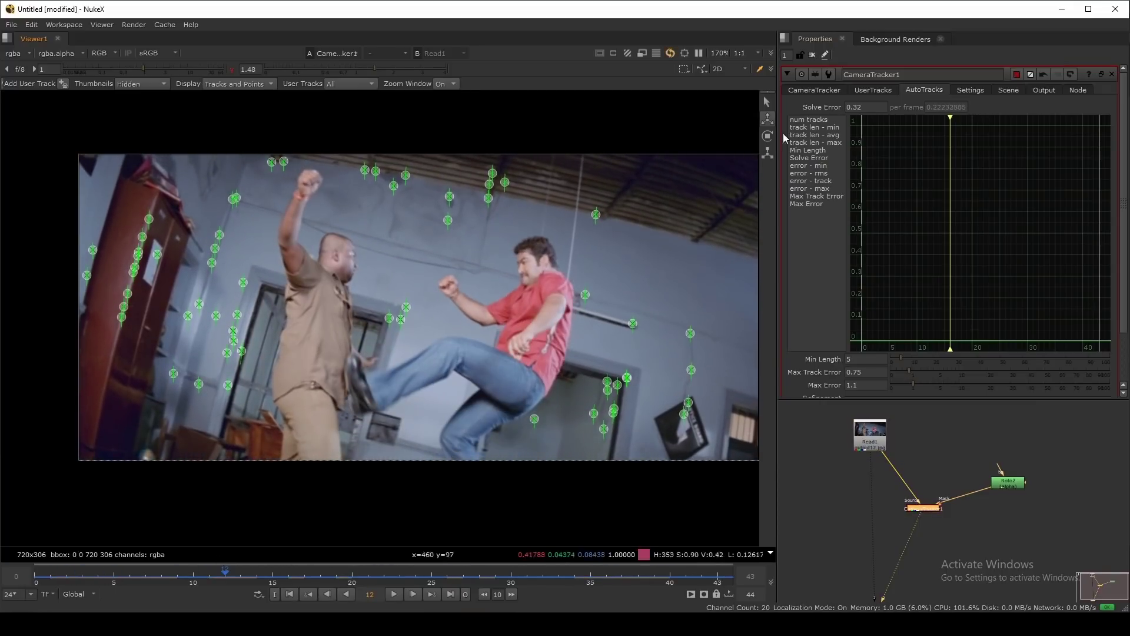
click(803, 91)
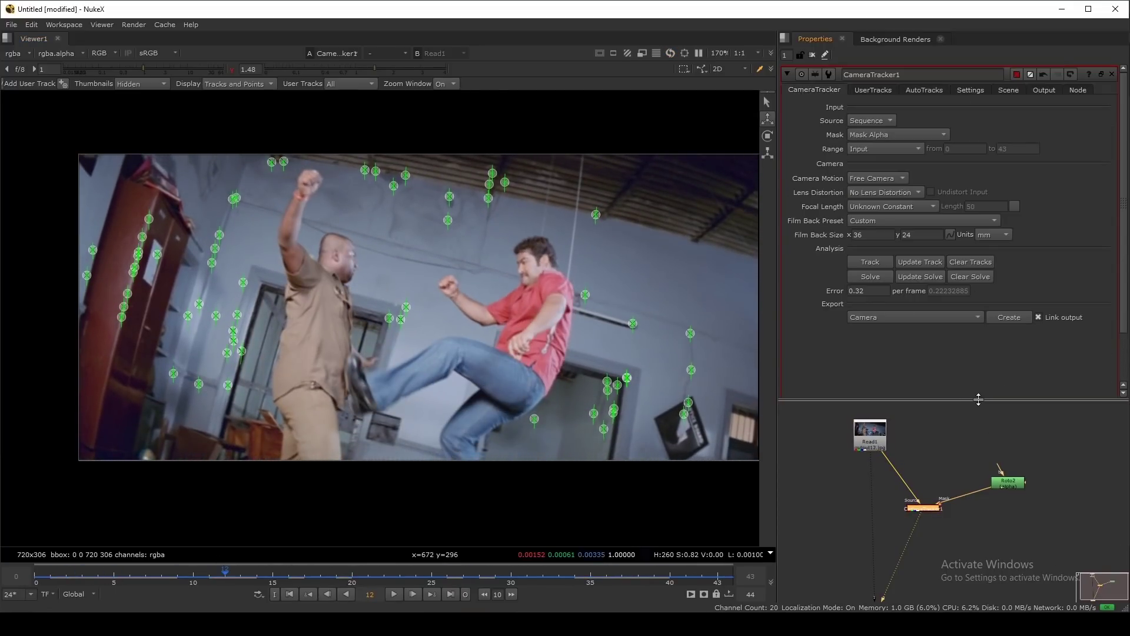
Step: Enlarge the node graph area and rearrange the nodes so Roto2 sits on the opposite side of CameraTracker1
drag(978, 399, 972, 310)
drag(1014, 443, 999, 468)
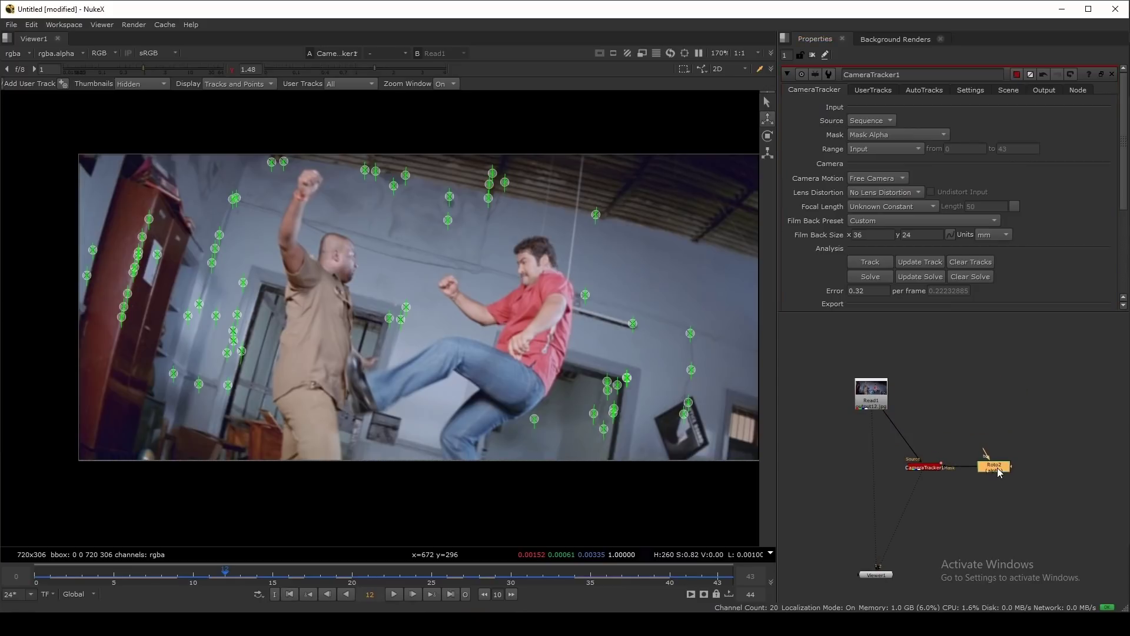
drag(1033, 412, 791, 517)
drag(927, 470, 779, 469)
click(864, 474)
scroll(861, 469, up, 1)
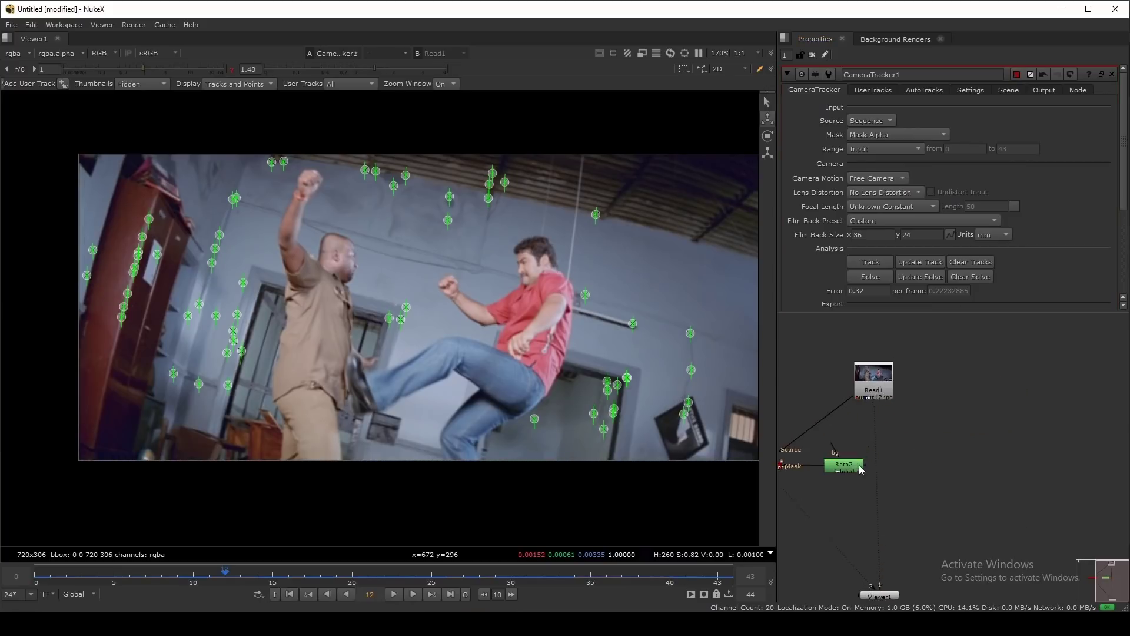
middle_drag(862, 469, 968, 444)
drag(955, 445, 798, 445)
middle_drag(917, 423, 868, 433)
scroll(941, 265, down, 1)
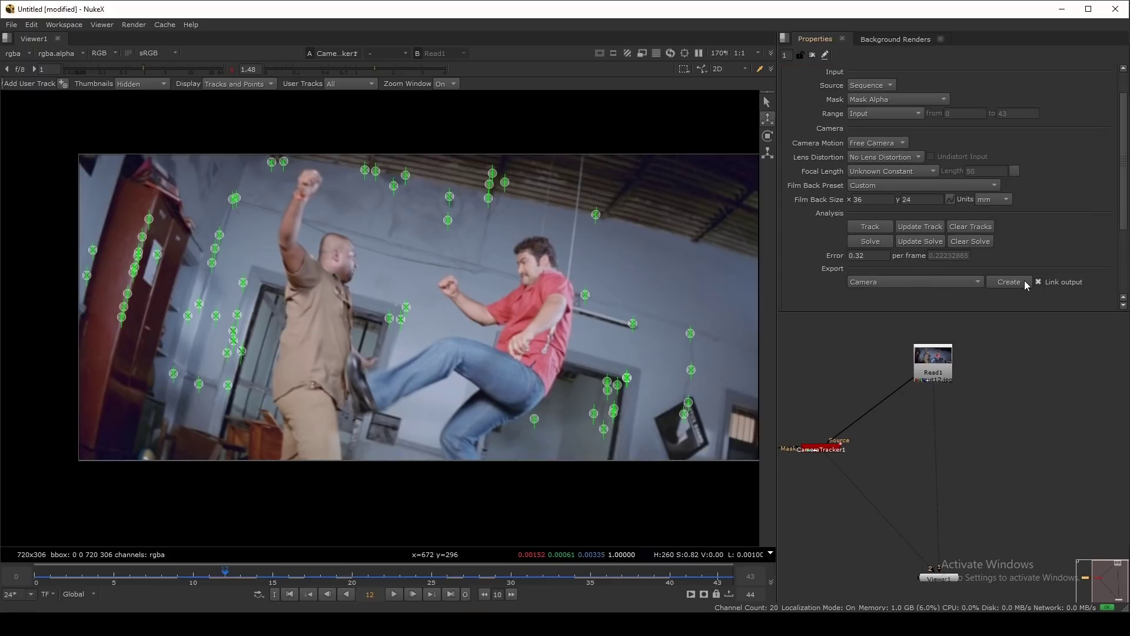
Step: Create a linked Camera node from the CameraTracker1 solve and place it away from the tracker in the node graph
click(1009, 282)
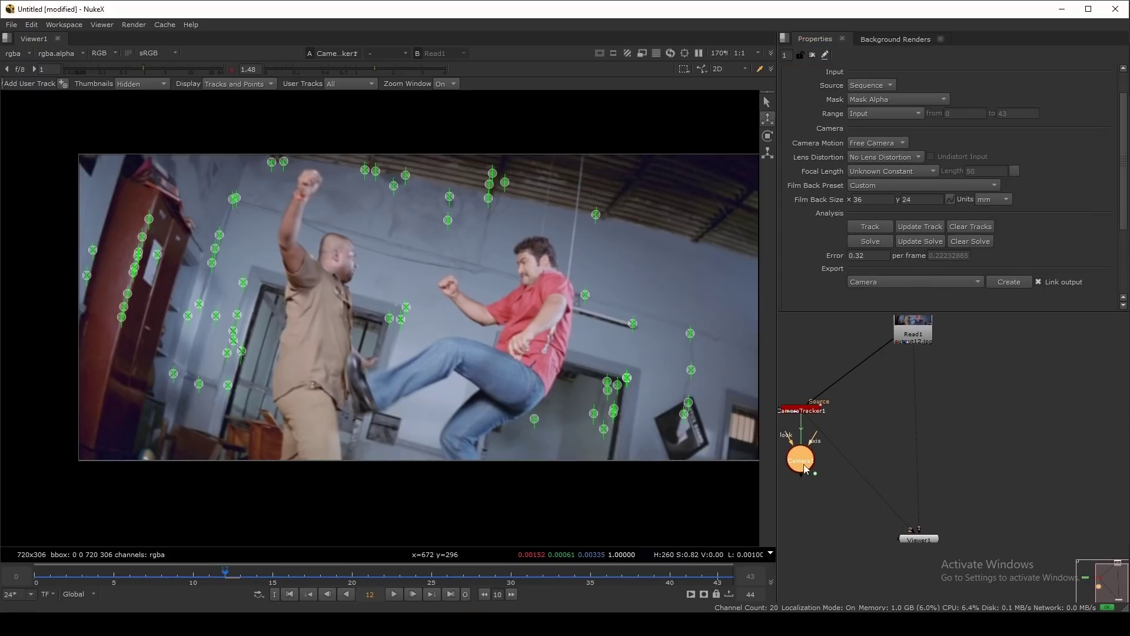
key(space)
key(f)
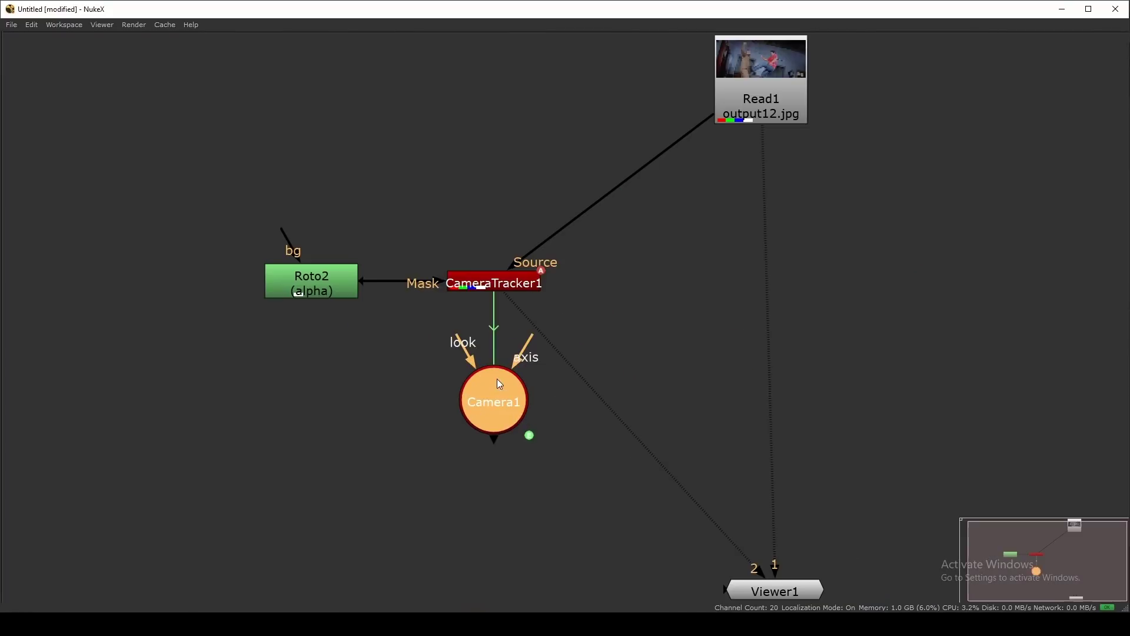
drag(500, 384, 187, 416)
key(f)
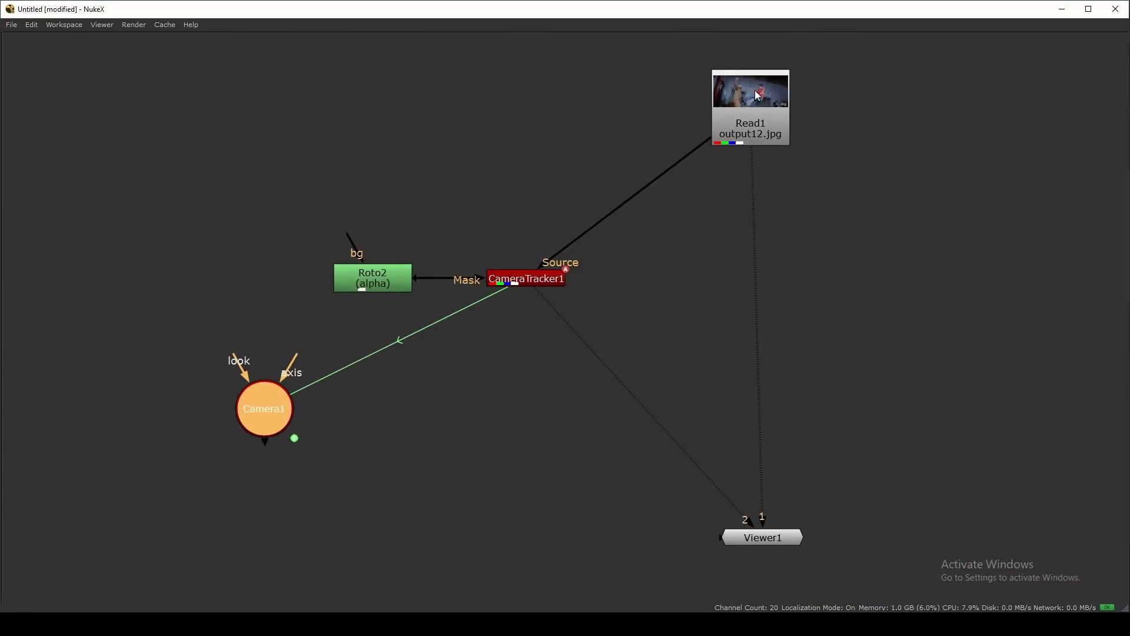
Step: Add a Dot below Read1 to route its output, and move CameraTracker1 and Roto2 farther away from the footage branch
middle_drag(755, 90, 750, 132)
click(750, 132)
key(.)
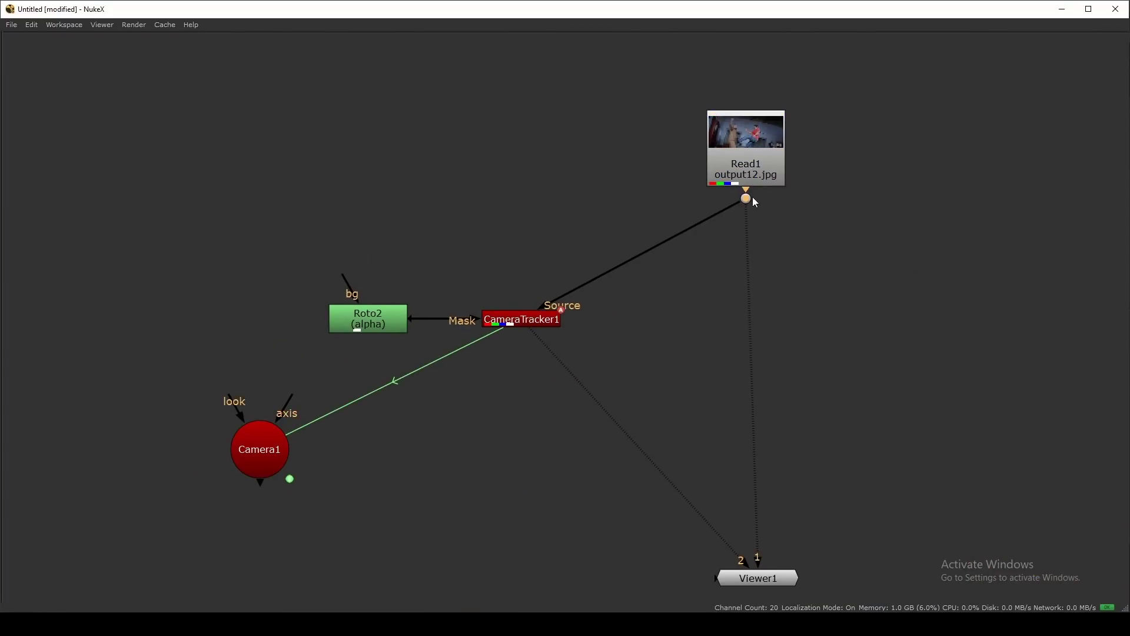
drag(747, 195, 759, 325)
drag(245, 256, 618, 415)
drag(532, 324, 269, 302)
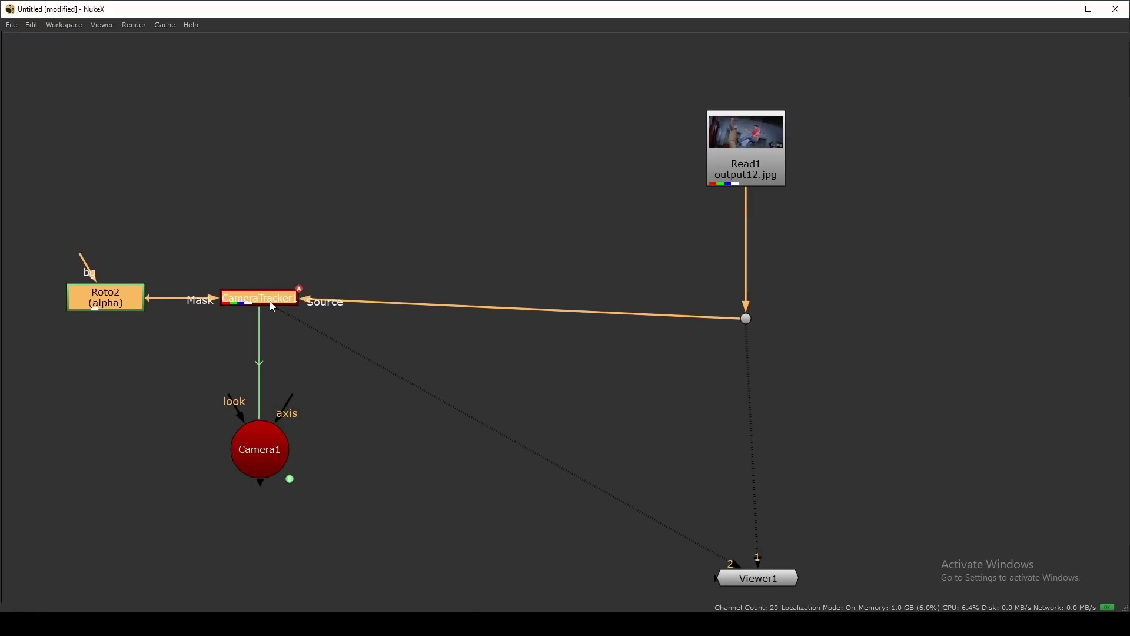
click(436, 331)
key(f)
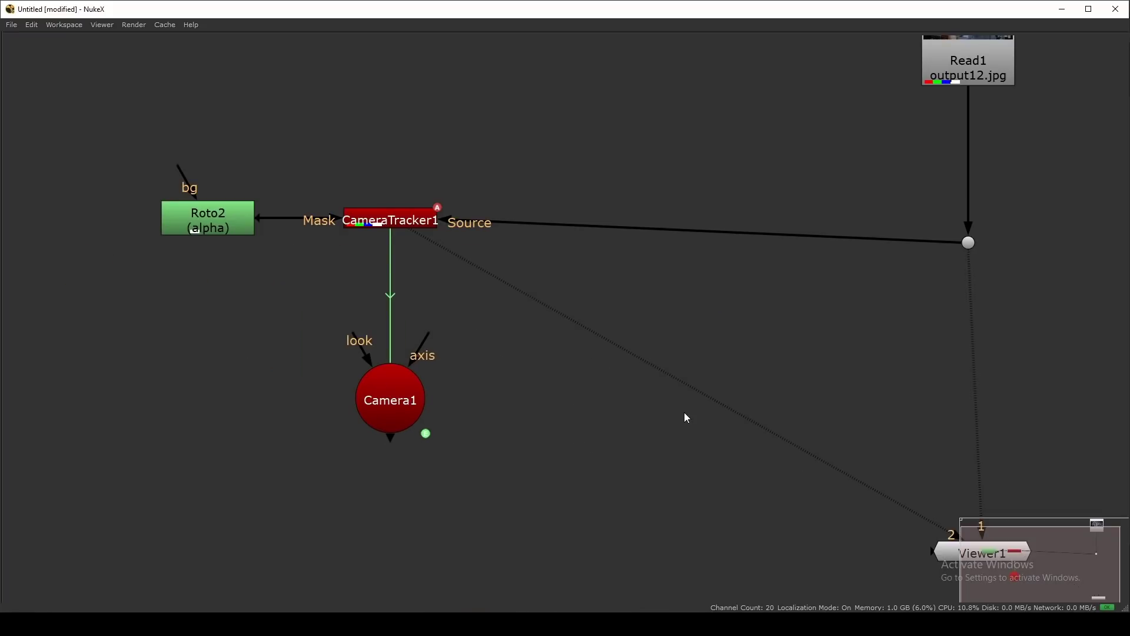
Step: Hide the expression link arrows, place Camera1 above CameraTracker1 and reposition the Viewer node below the tree
key(alt+e)
scroll(464, 399, down, 2)
drag(416, 409, 429, 133)
scroll(568, 244, down, 2)
middle_drag(680, 263, 622, 295)
drag(690, 211, 693, 168)
scroll(689, 323, up, 3)
drag(686, 302, 686, 282)
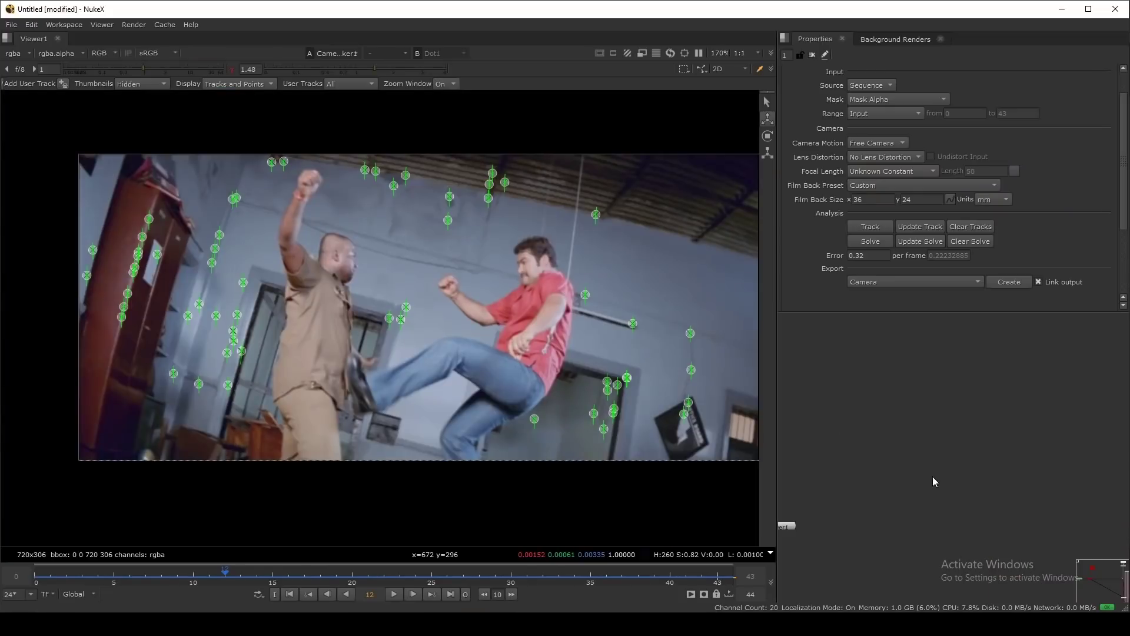
scroll(932, 477, down, 3)
middle_drag(932, 476, 1050, 454)
scroll(1036, 459, up, 1)
drag(961, 511, 889, 585)
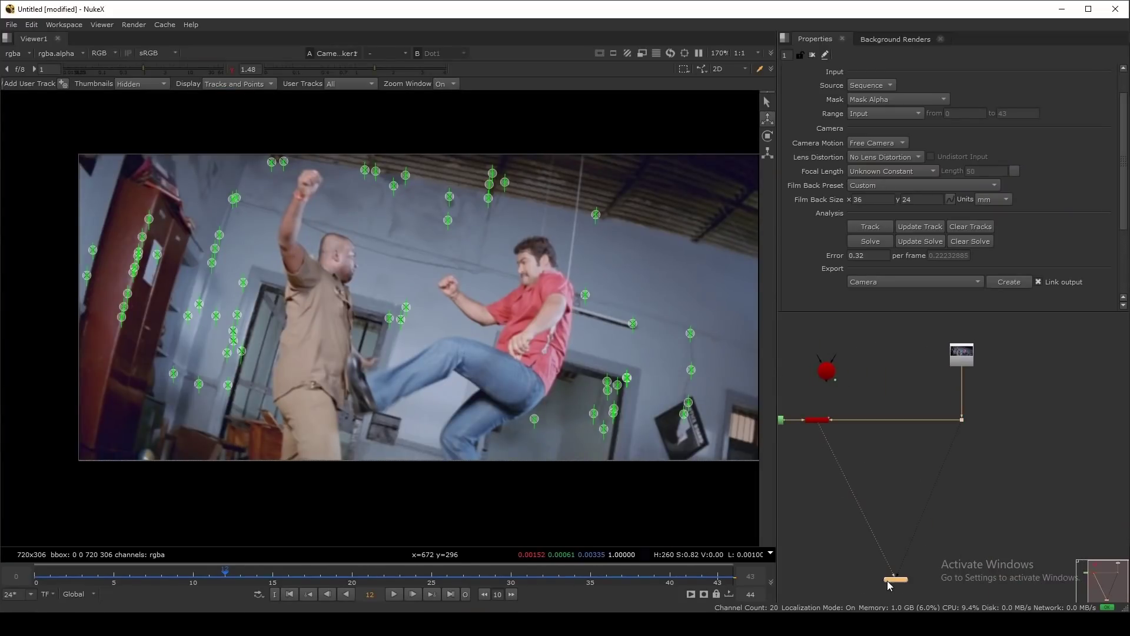
Step: Display the original Read1 footage in the viewer and close all open node property panels
click(971, 364)
key(1)
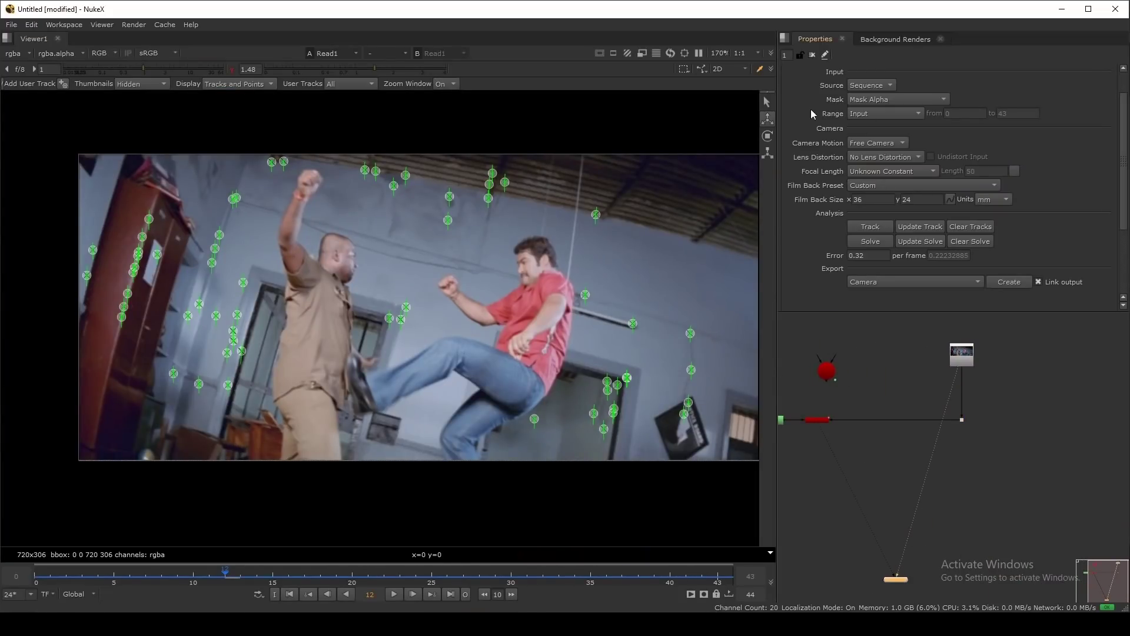
click(812, 55)
middle_drag(475, 283, 373, 304)
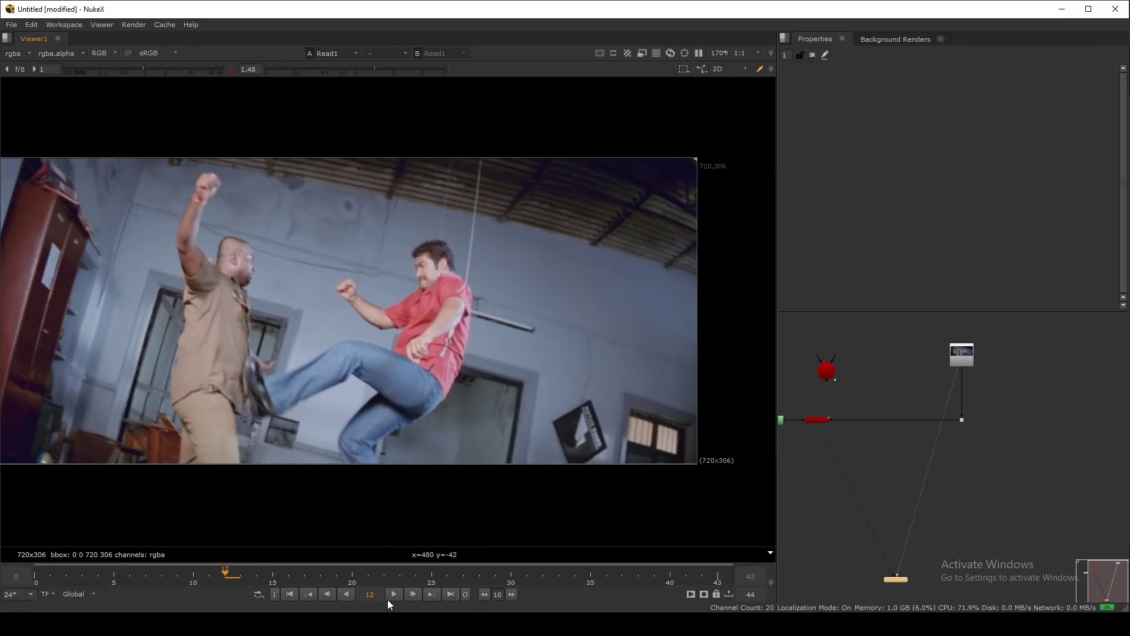
Step: Play the footage and examine the wires against the ceiling on several frames
click(389, 597)
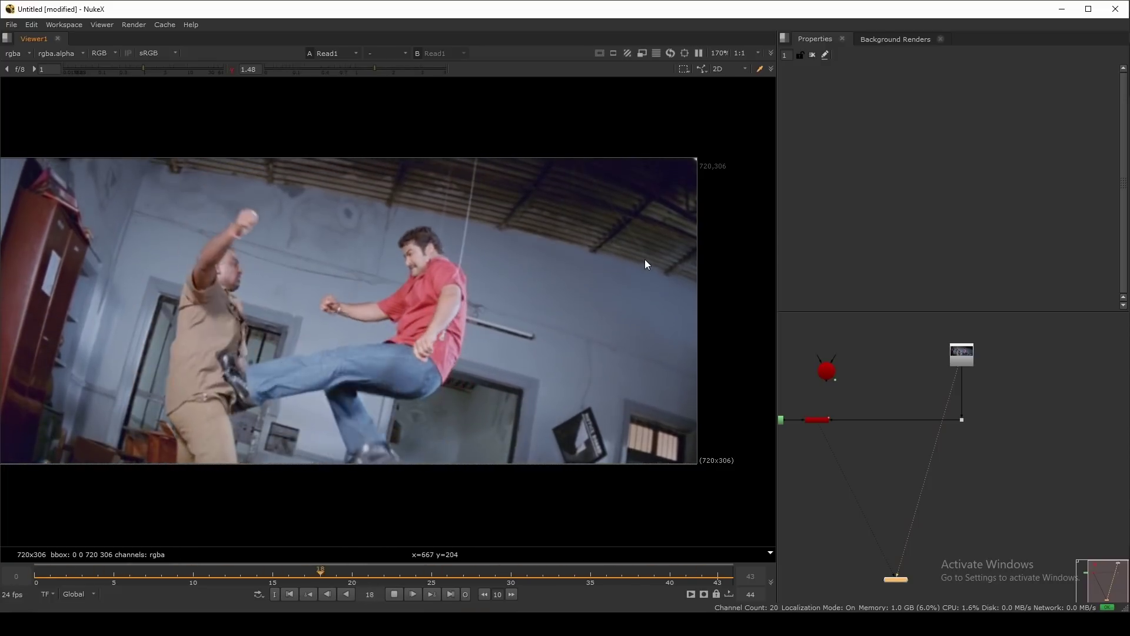
scroll(605, 176, up, 5)
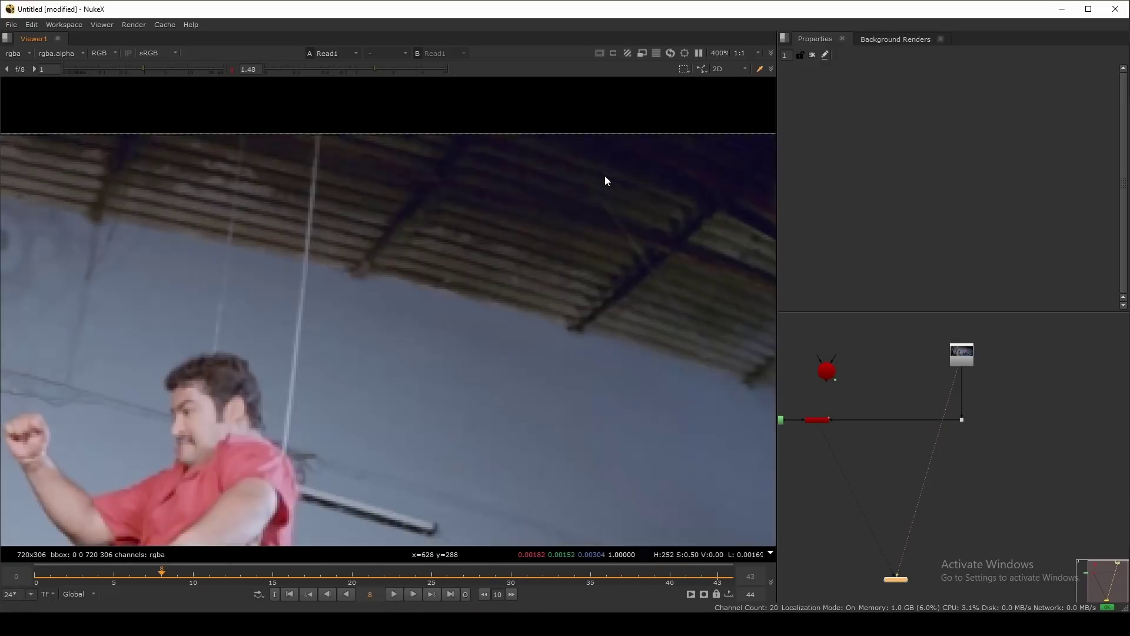
scroll(550, 104, down, 3)
middle_drag(568, 207, 581, 277)
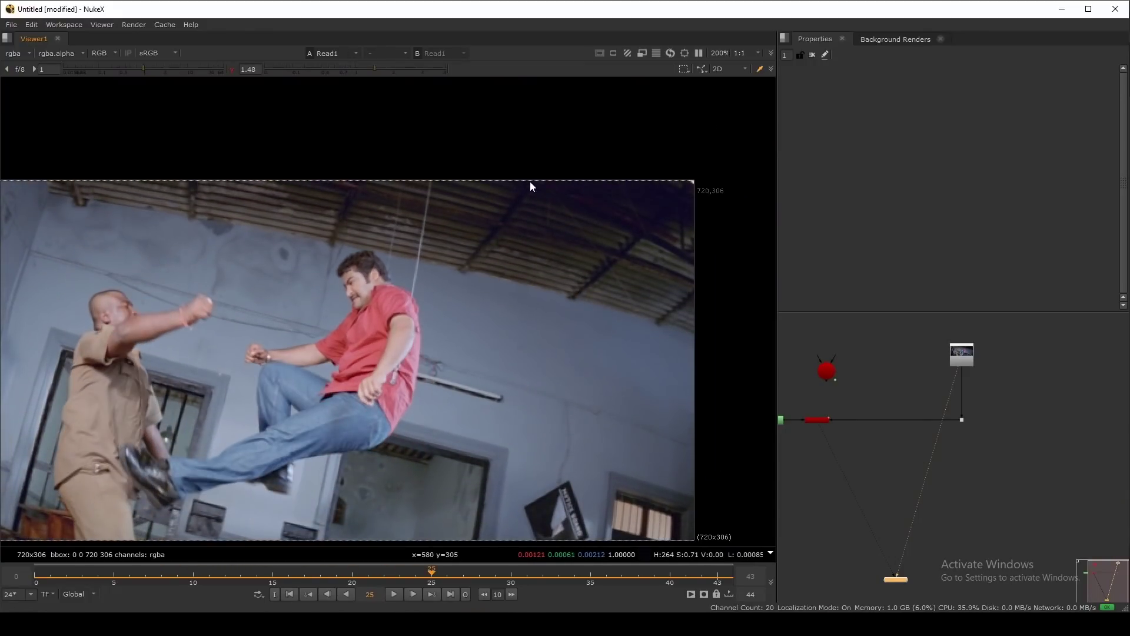
scroll(575, 235, up, 4)
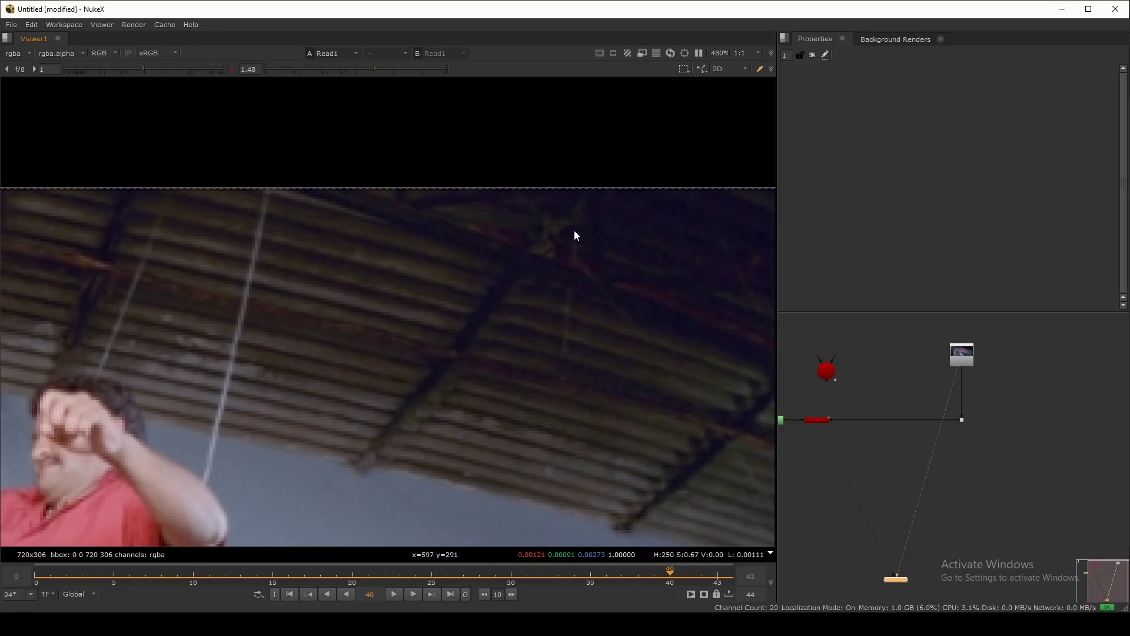
scroll(555, 196, down, 6)
scroll(412, 218, up, 2)
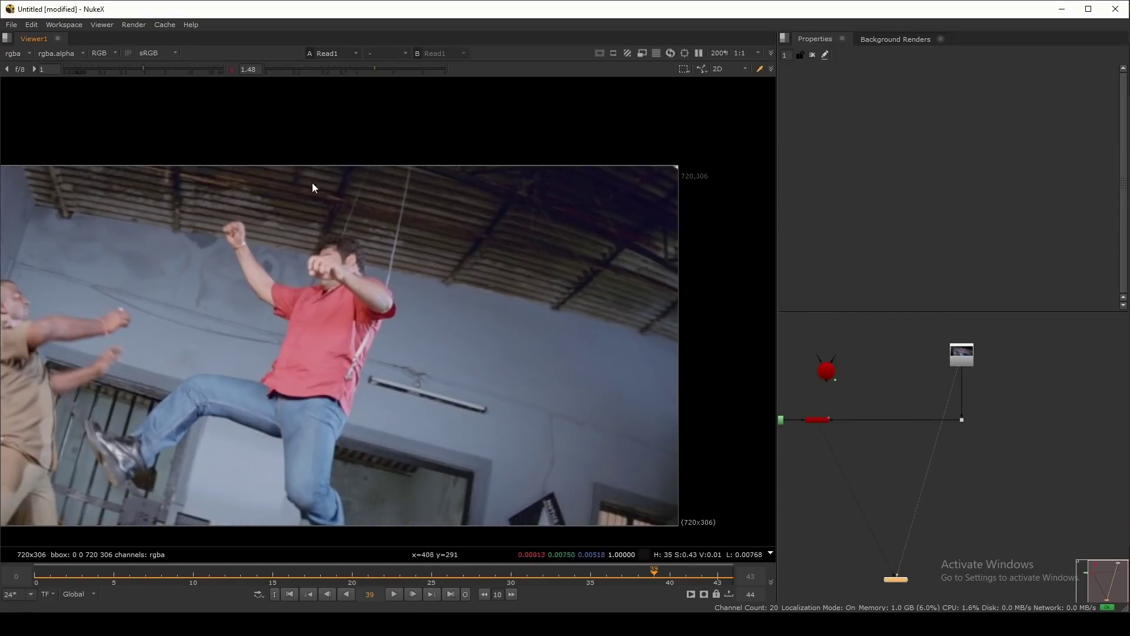
Step: Examine the ceiling and wall area around the wires and the man in the red shirt on frame 39
drag(287, 160, 703, 363)
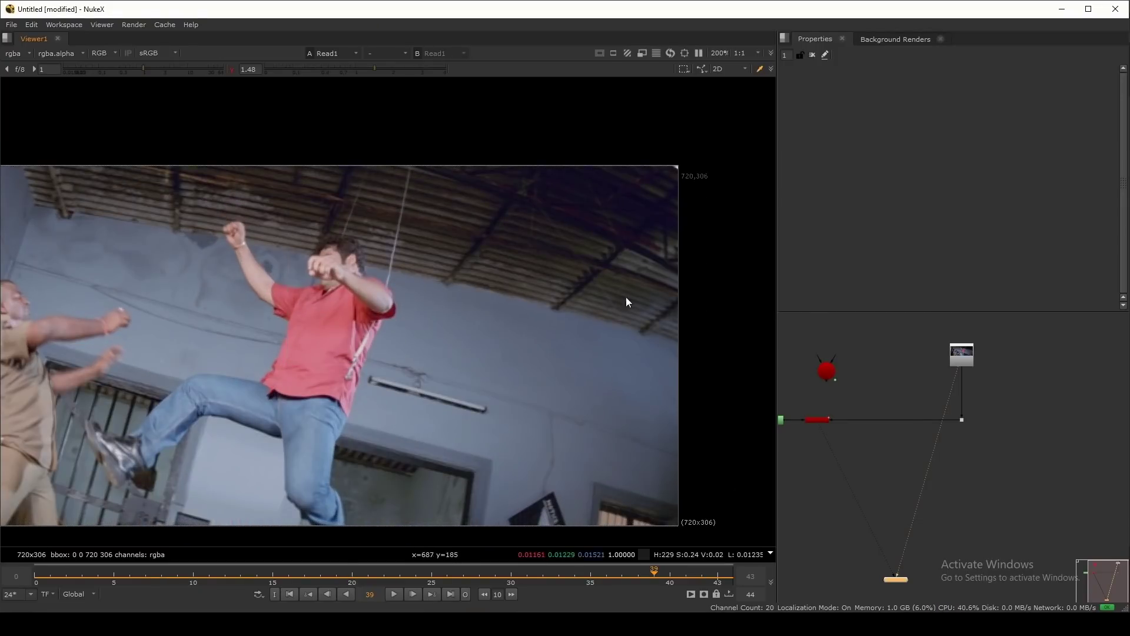
middle_drag(547, 263, 570, 258)
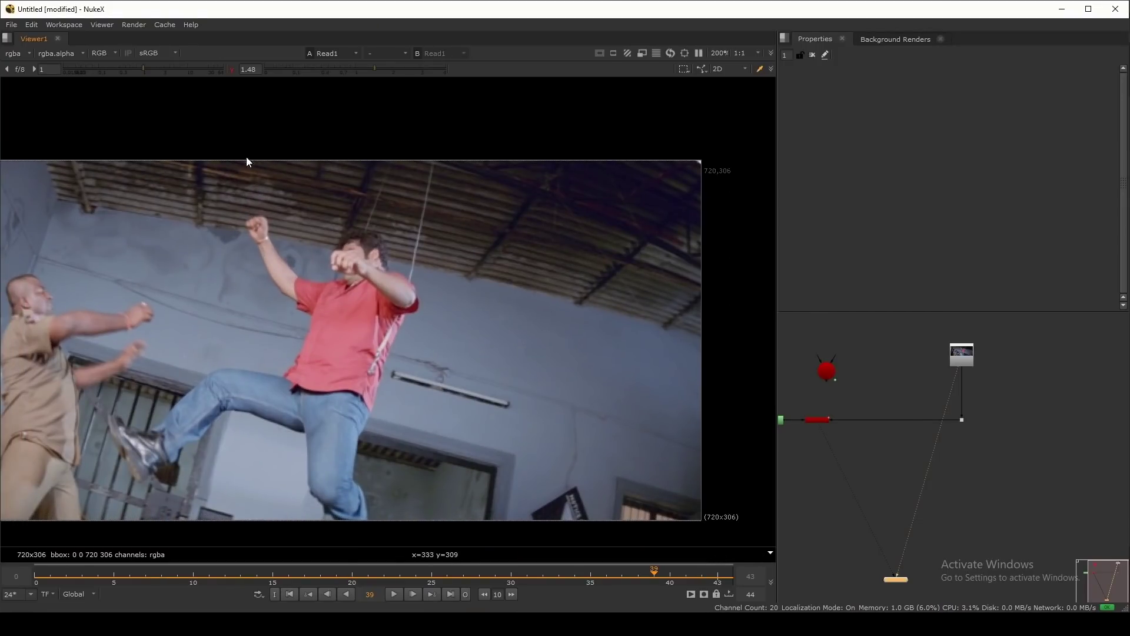
drag(234, 156, 755, 356)
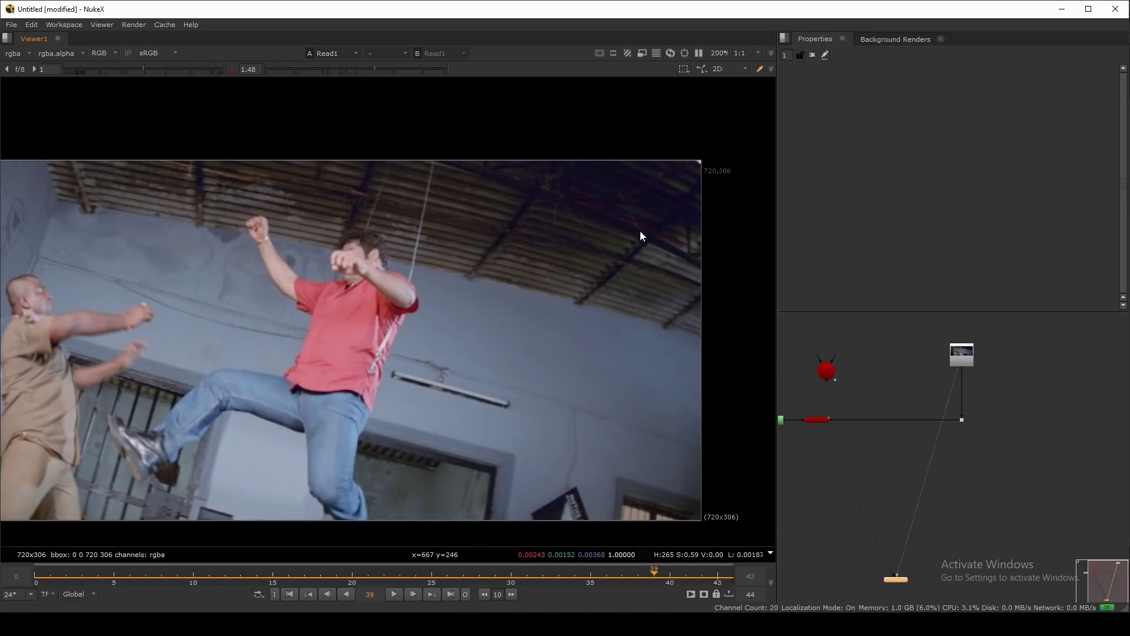
middle_drag(531, 207, 552, 202)
mouse_move(471, 153)
mouse_down()
mouse_move(426, 254)
mouse_move(433, 147)
mouse_up()
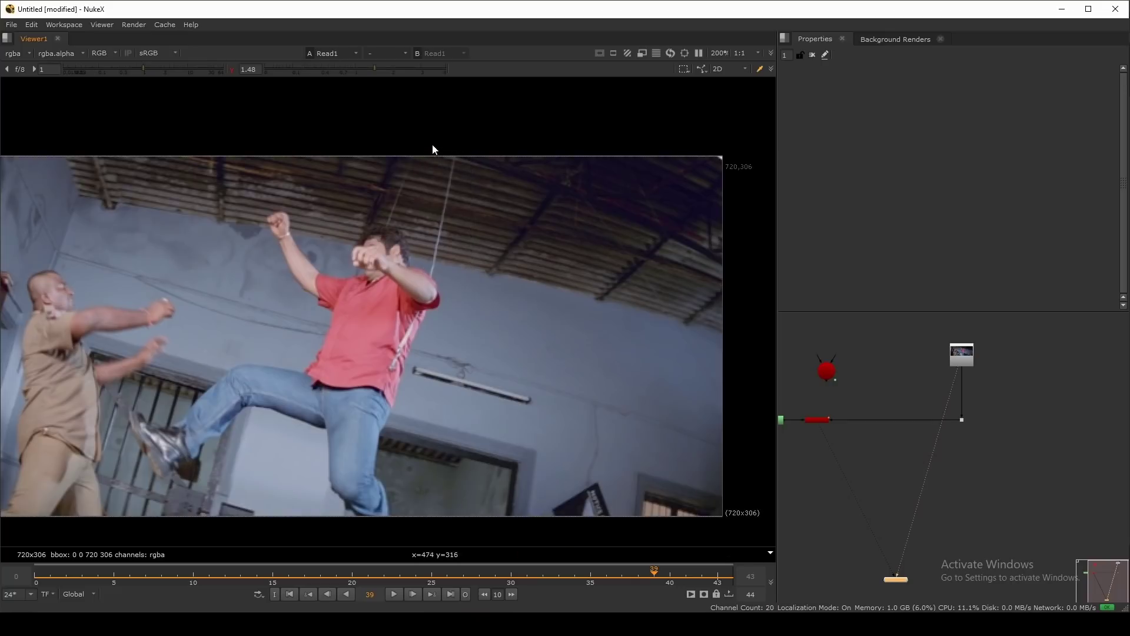
drag(271, 213, 479, 347)
scroll(479, 346, down, 2)
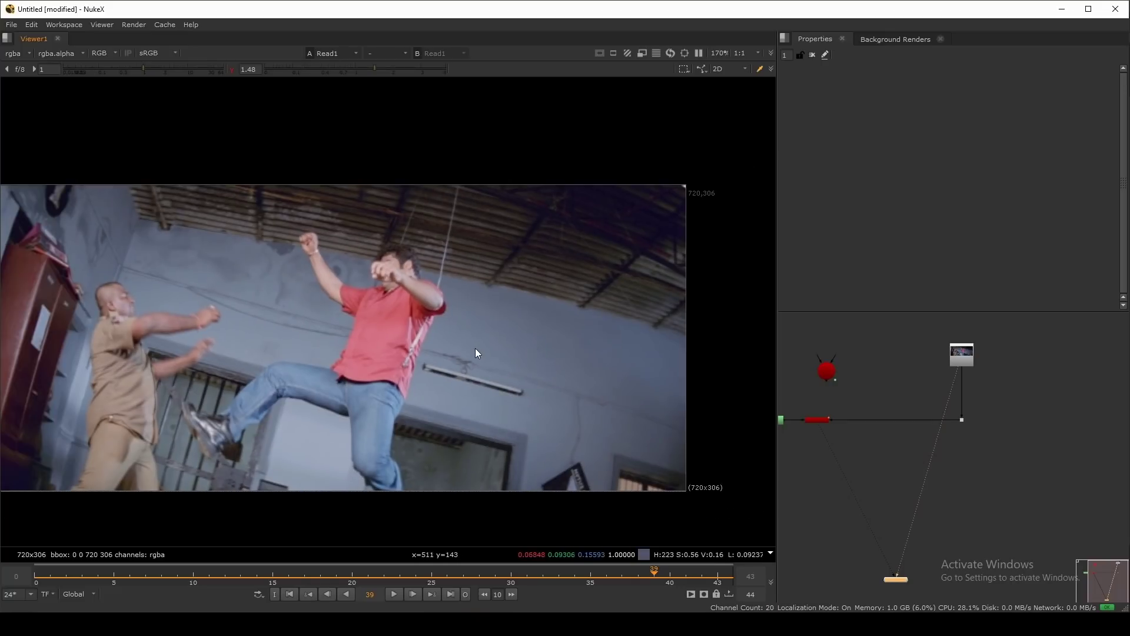
middle_drag(500, 353, 518, 332)
drag(675, 167, 363, 331)
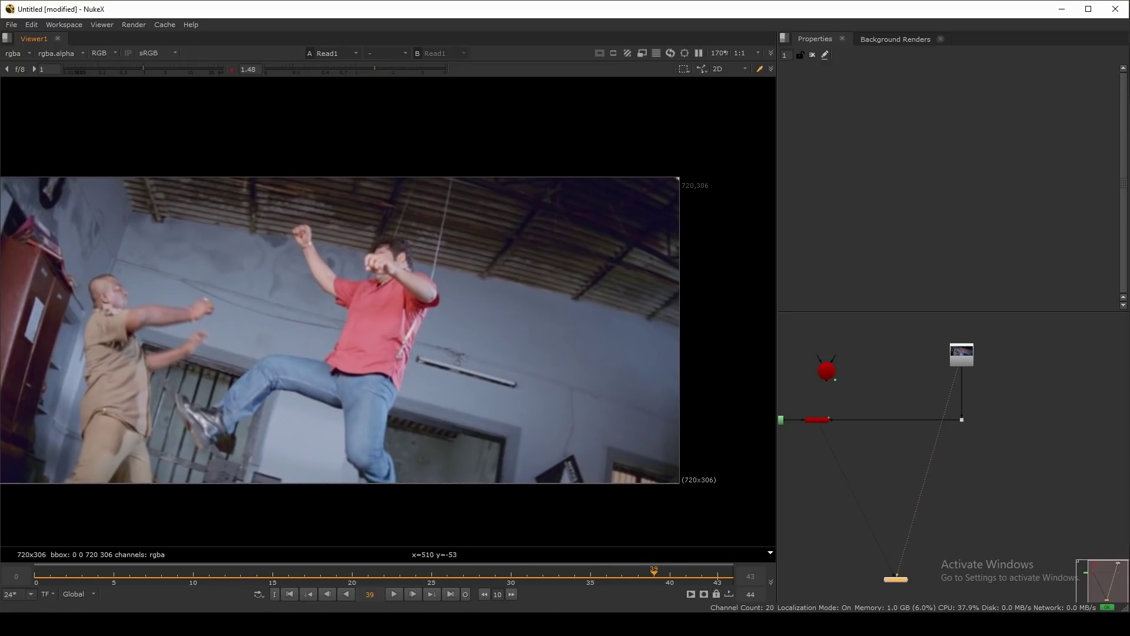
Step: View the Read2 clean plate on the second viewer input and compare it with the Read1 footage
click(1031, 379)
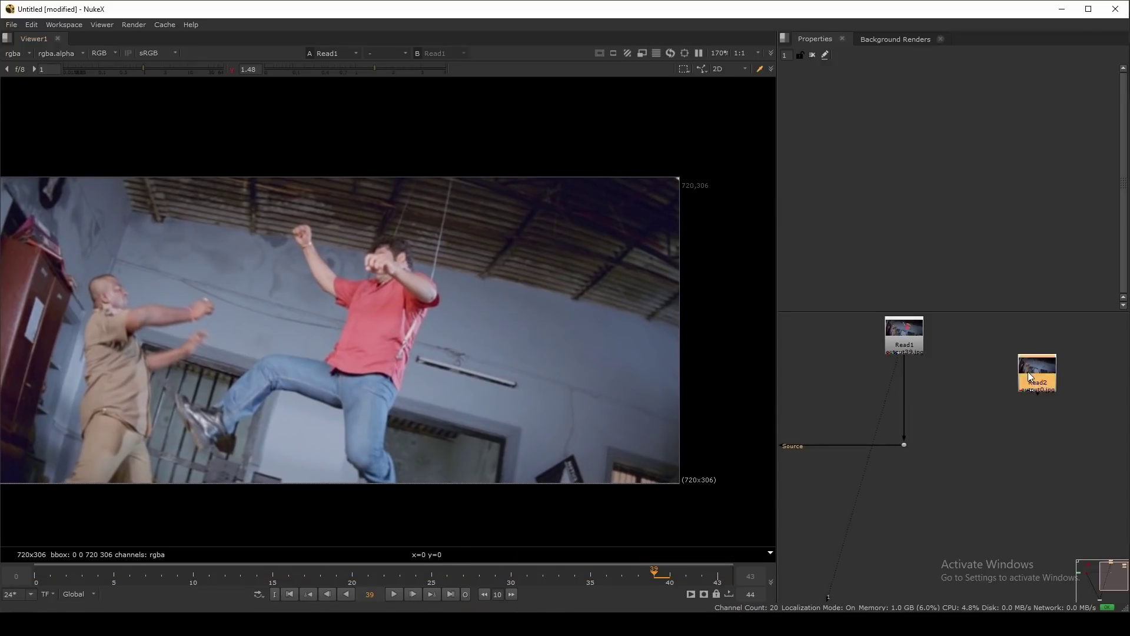
key(2)
middle_drag(500, 275, 467, 271)
key(1)
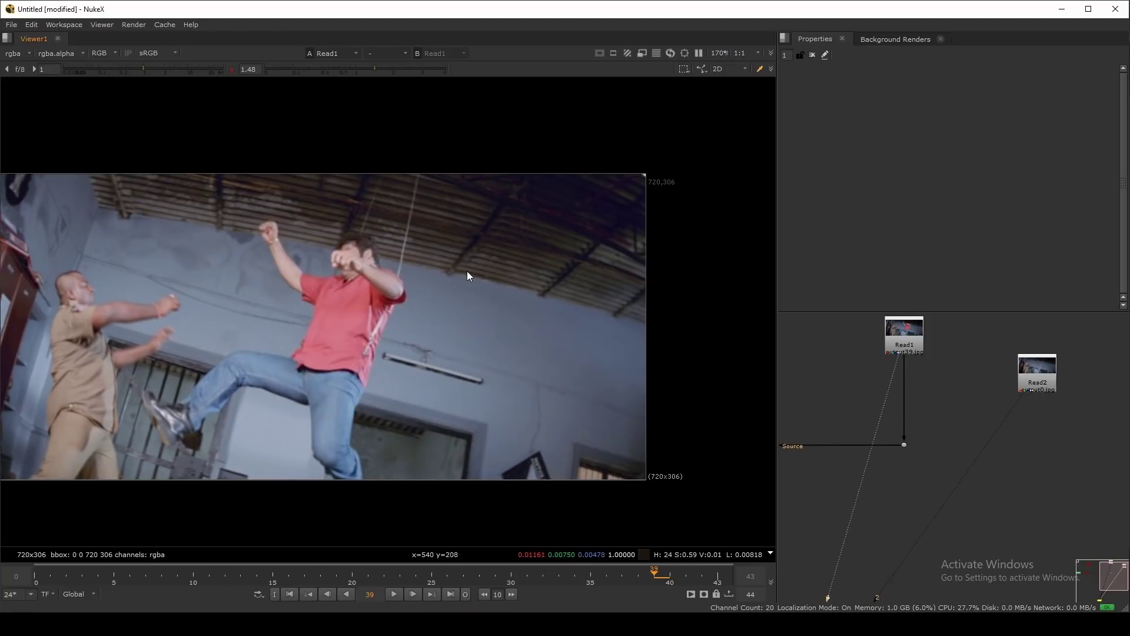
key(2)
key(1)
key(2)
key(1)
key(2)
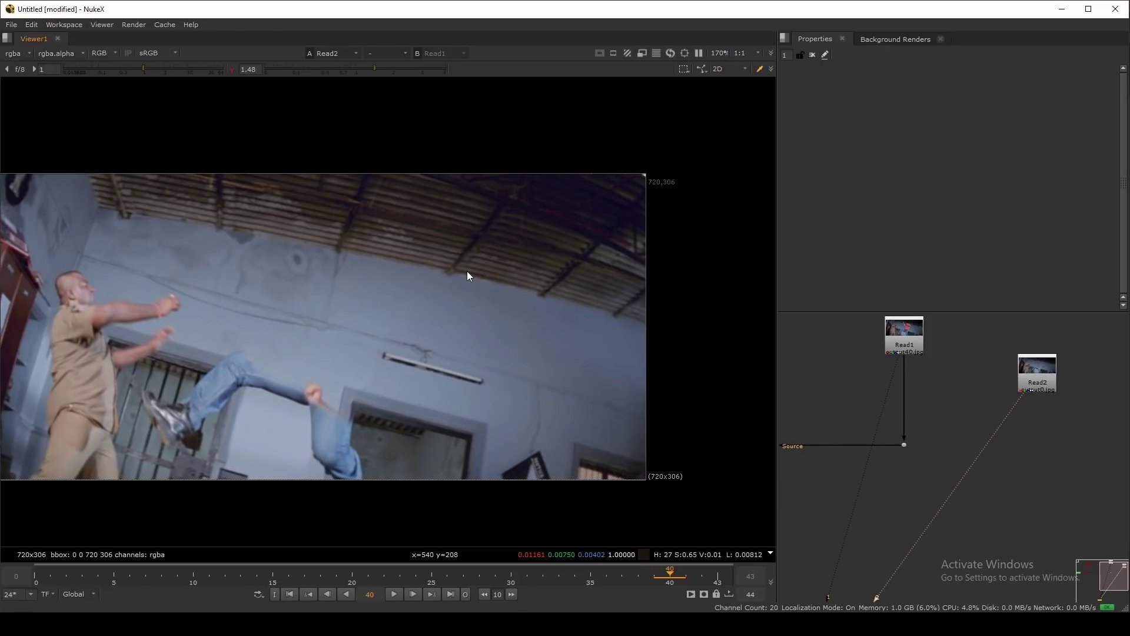
Step: Return to frame 39 and flip repeatedly between the original footage and the clean plate to compare their alignment
key(Left)
key(Left)
key(1)
key(2)
key(1)
key(2)
key(1)
key(2)
key(1)
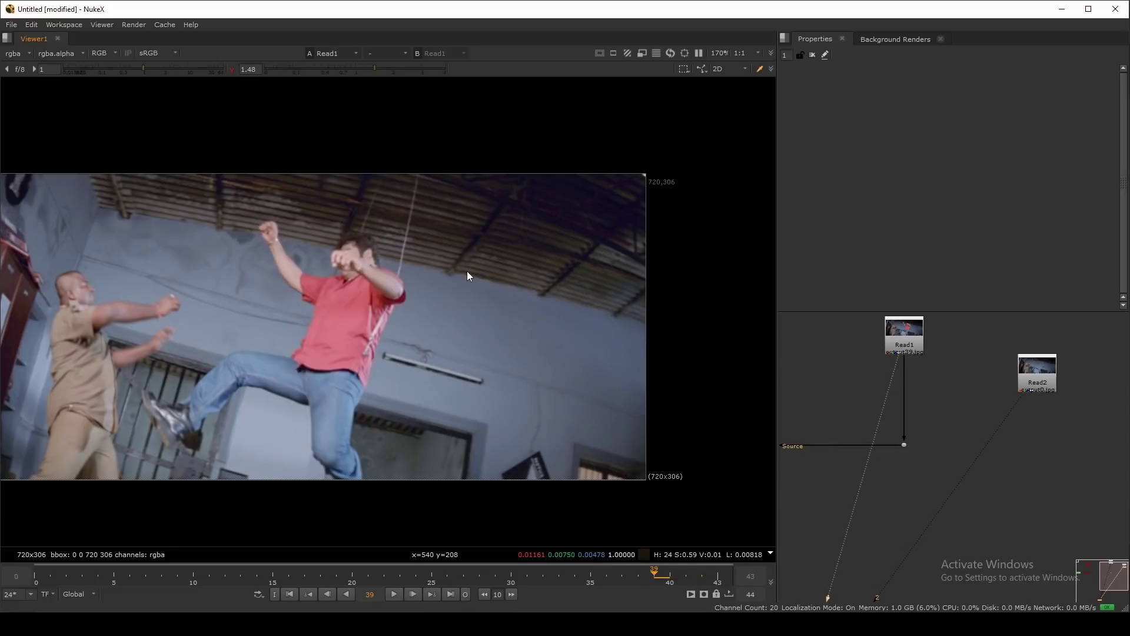
key(2)
key(1)
key(2)
Step: Move the Read2 clean-plate node farther from Read1 to make room for its own branch
middle_drag(1042, 395, 999, 381)
scroll(999, 383, down, 2)
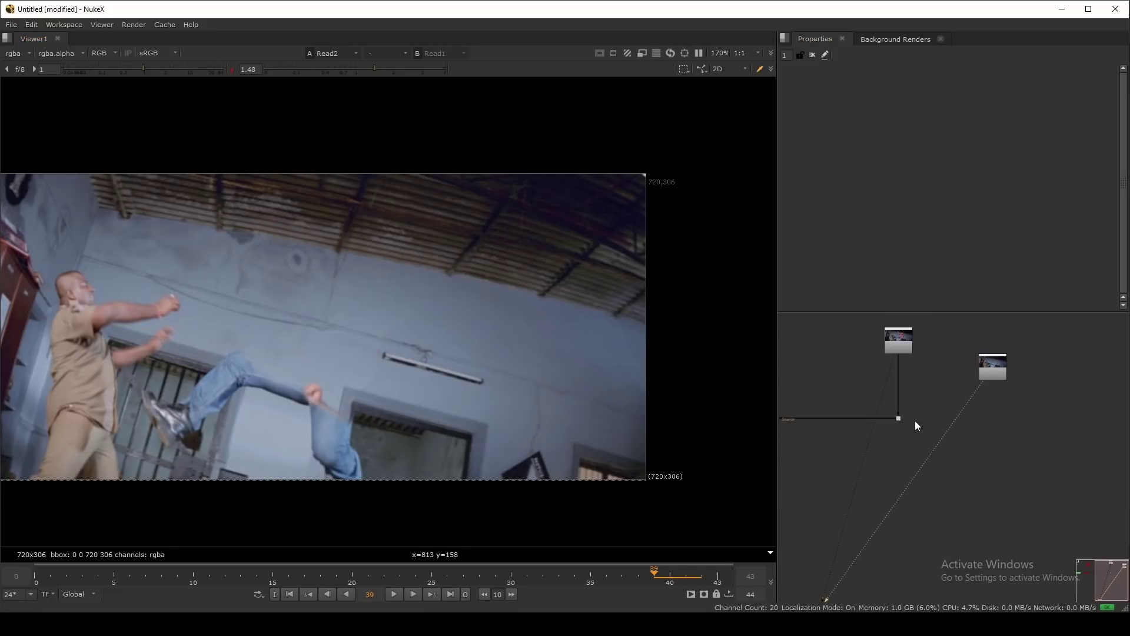
middle_drag(914, 421, 880, 401)
middle_drag(1000, 401, 931, 403)
key(space)
scroll(877, 355, up, 4)
scroll(871, 358, up, 3)
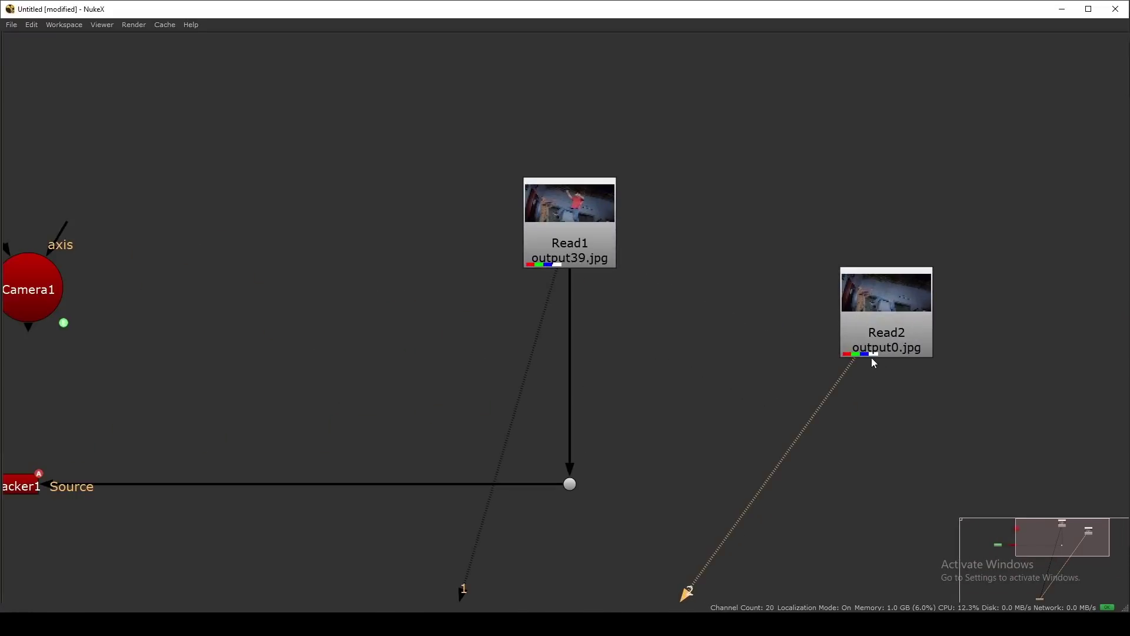
middle_drag(871, 358, 737, 317)
drag(744, 284, 817, 272)
Step: Add a Merge node with Read2 as its A input, place it below Read2 and set its operation to in
key(m)
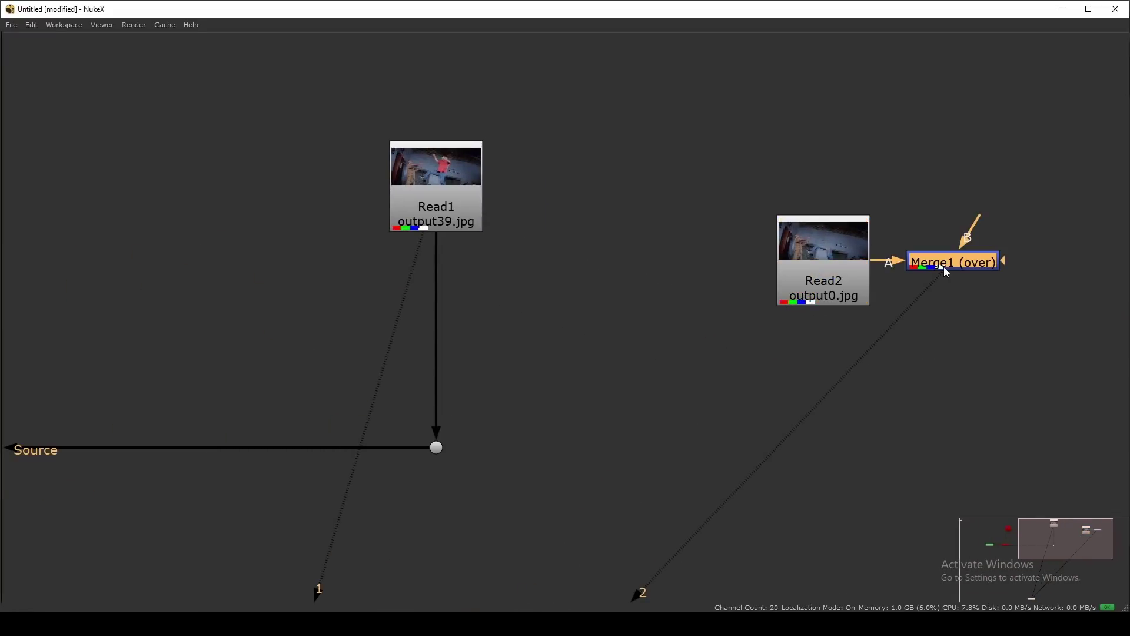
drag(944, 267, 816, 409)
scroll(817, 368, down, 3)
drag(761, 217, 930, 510)
key(space)
scroll(972, 437, down, 2)
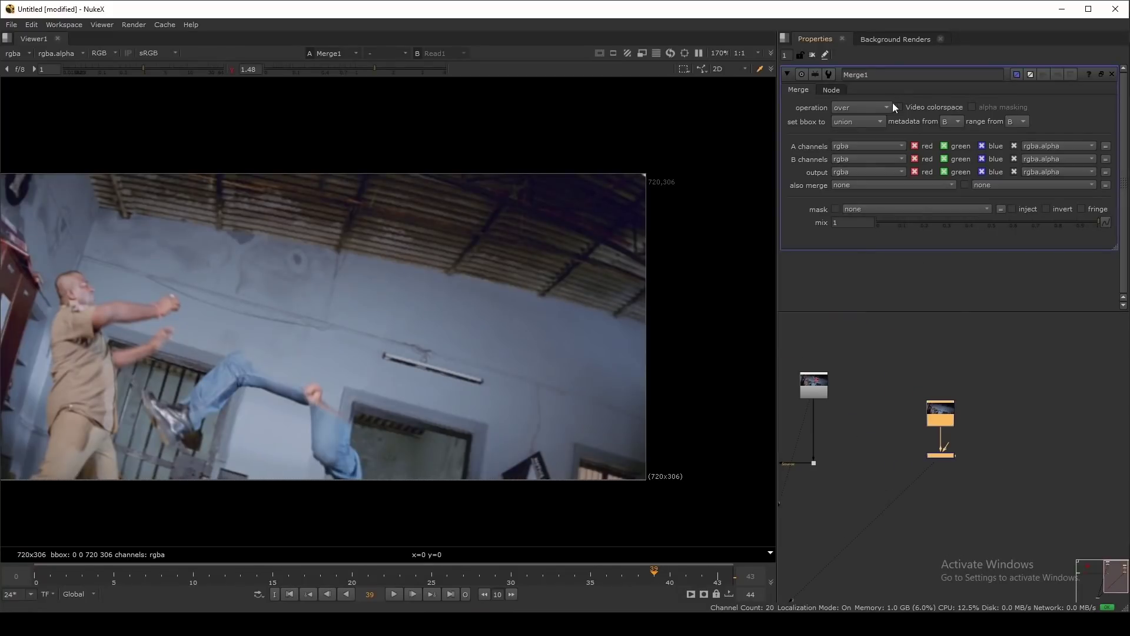
click(870, 108)
click(872, 184)
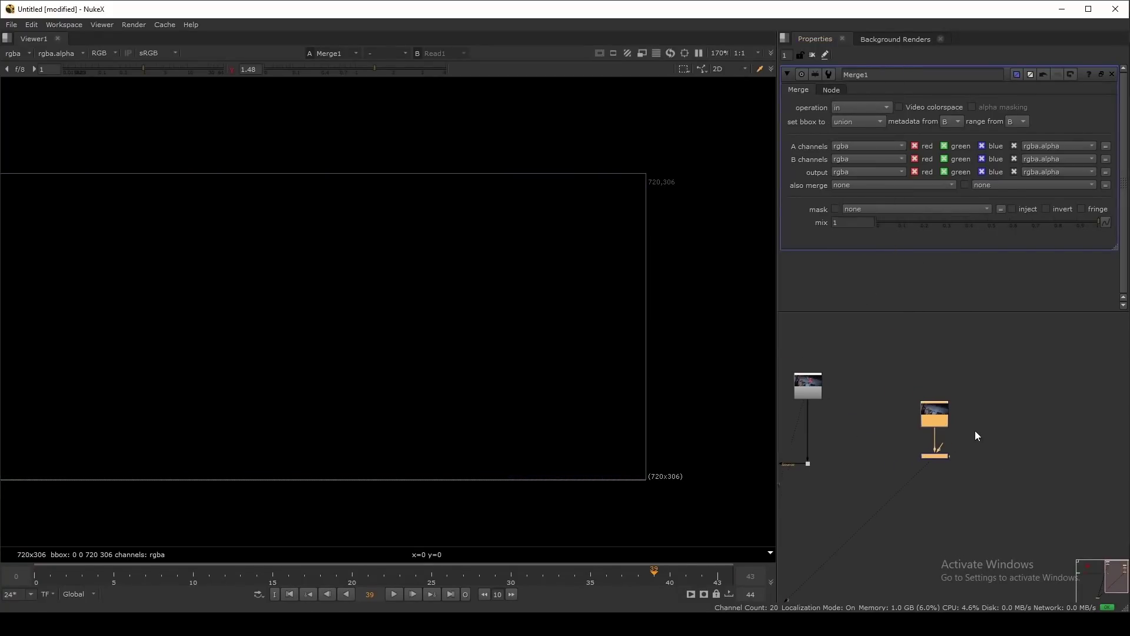
Step: Add a Roto node connected to the Merge's B input, place it beside the Merge and display the Read2 clean plate
click(980, 427)
key(o)
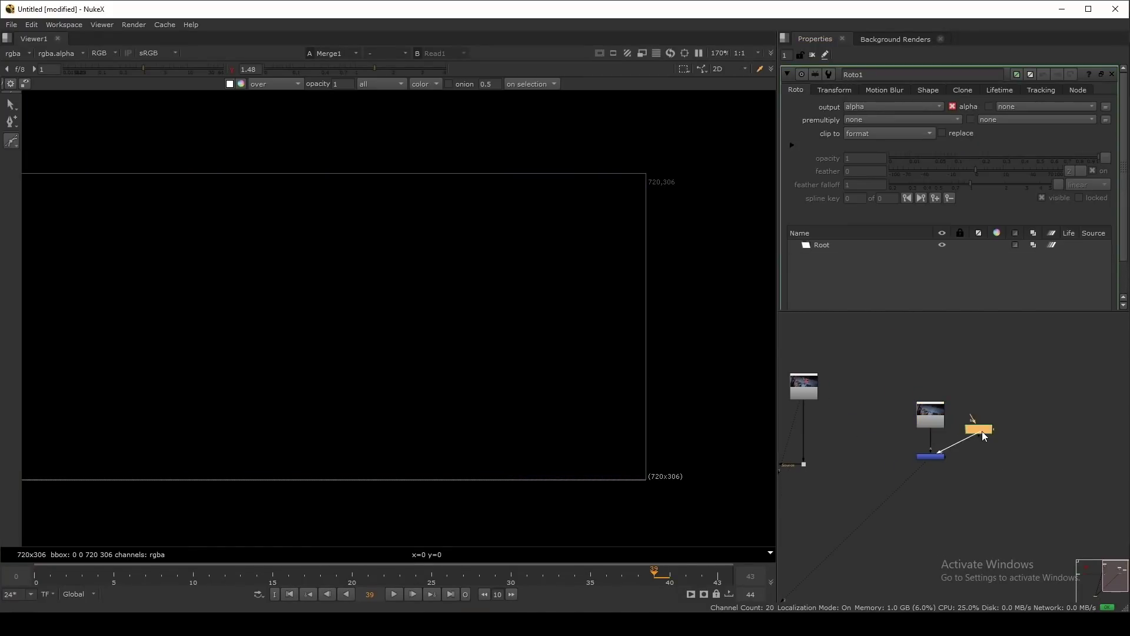
drag(982, 431, 1003, 459)
click(922, 415)
key(1)
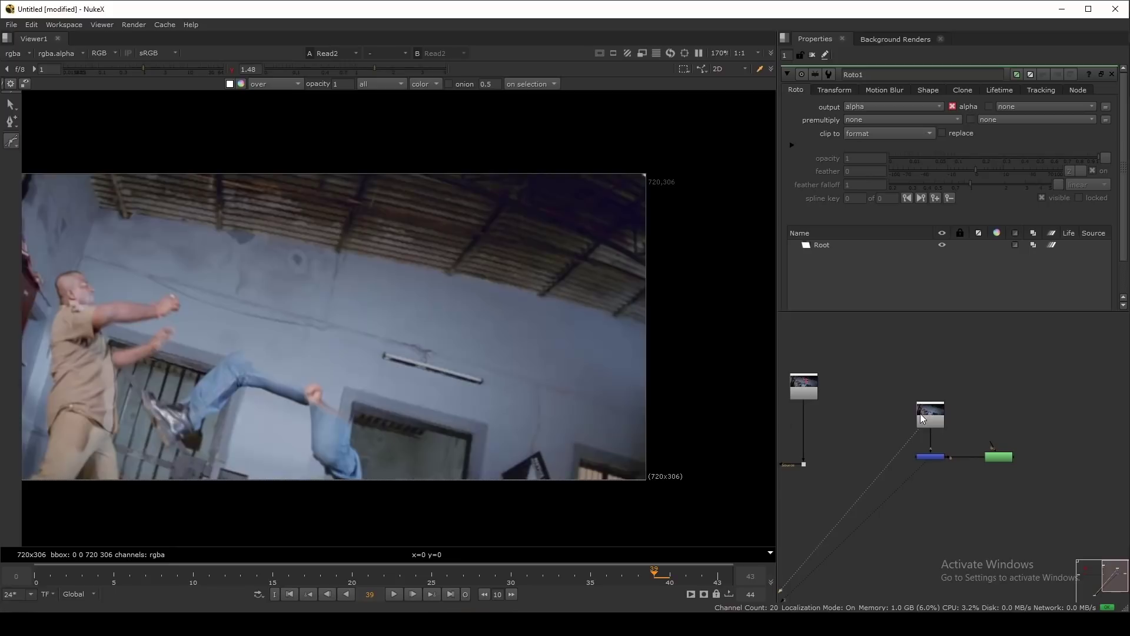
Step: Display the Read1 footage and draw a four-point Bezier in Roto1 enclosing the wires, the fighter's upper body and the adjacent wall and ceiling
middle_drag(854, 458, 900, 458)
click(846, 379)
key(1)
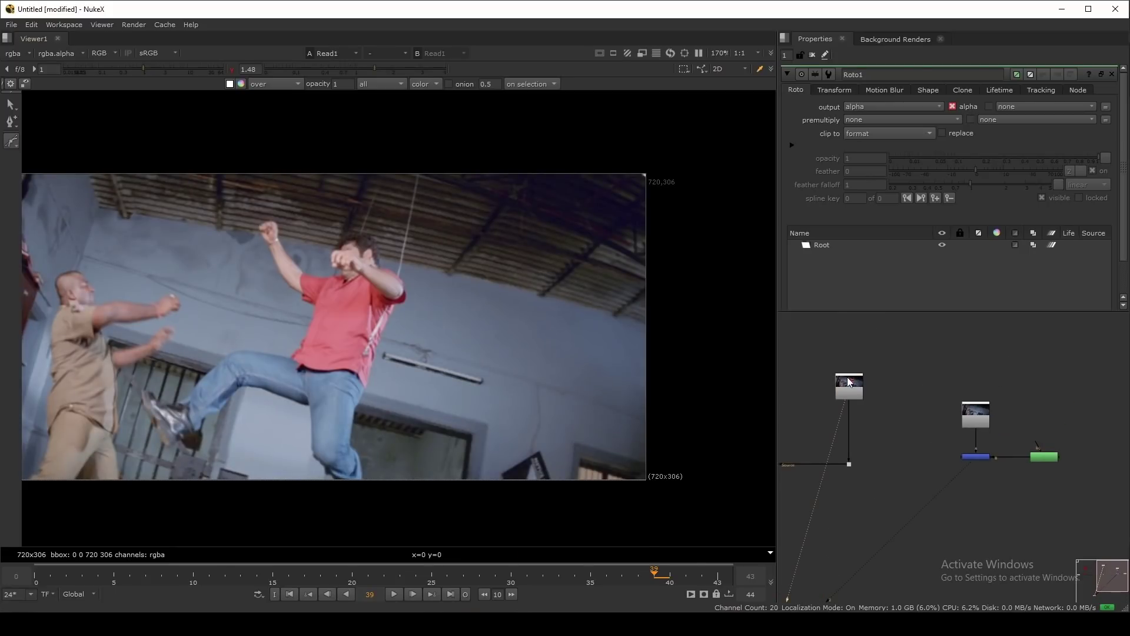
scroll(1080, 470, up, 3)
double_click(1006, 443)
middle_drag(366, 219, 342, 220)
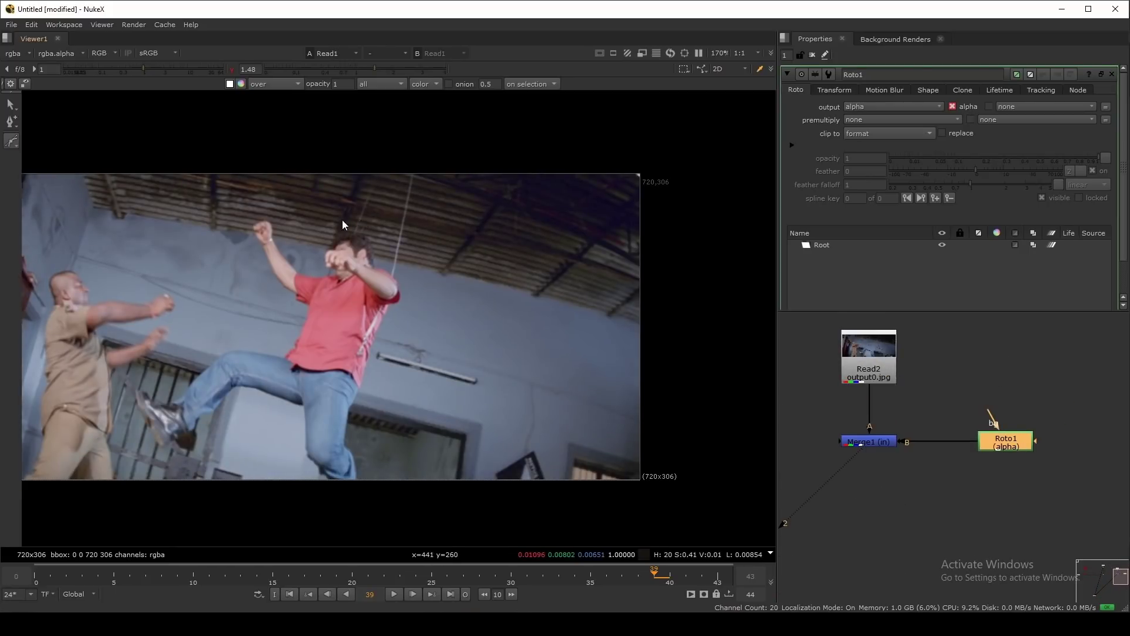
scroll(298, 184, up, 2)
click(270, 179)
scroll(261, 185, down, 3)
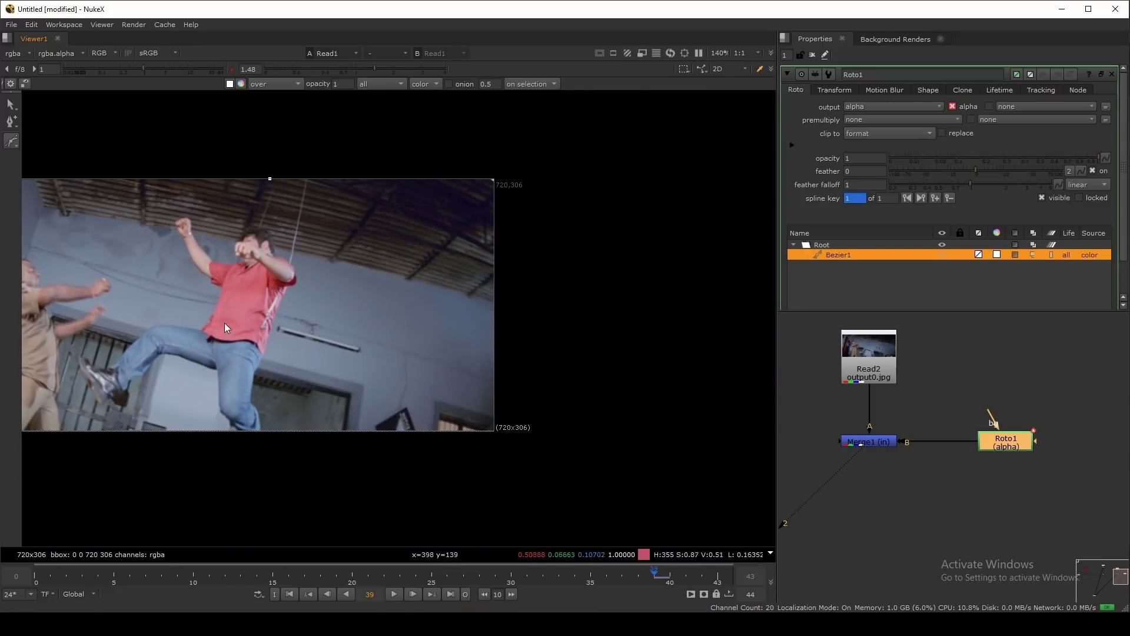
click(209, 325)
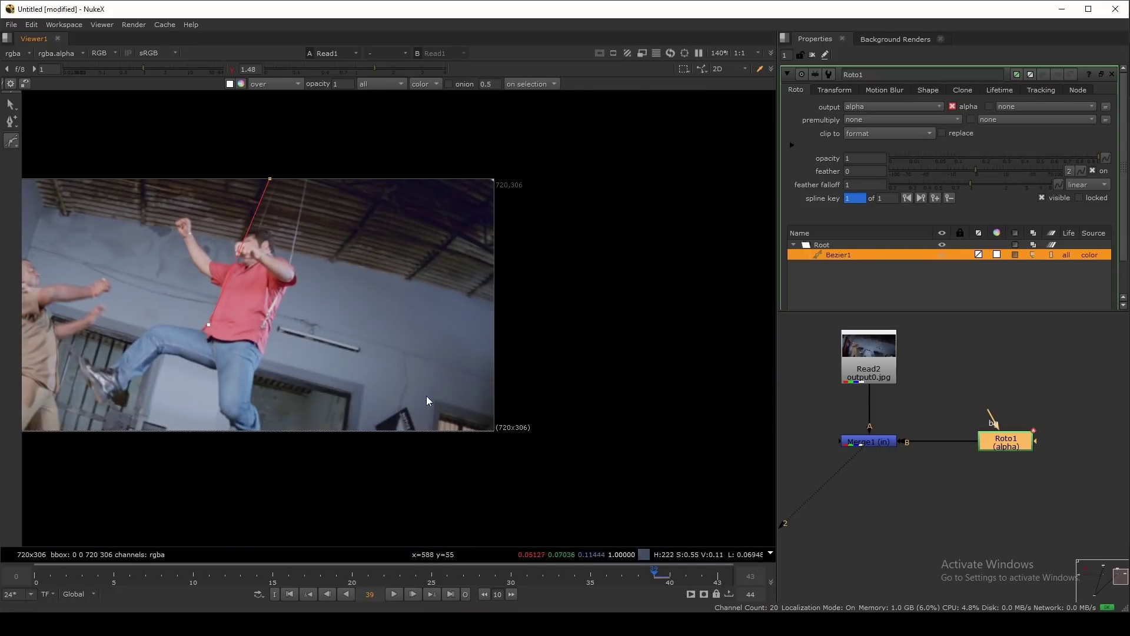
click(496, 419)
click(529, 158)
click(271, 179)
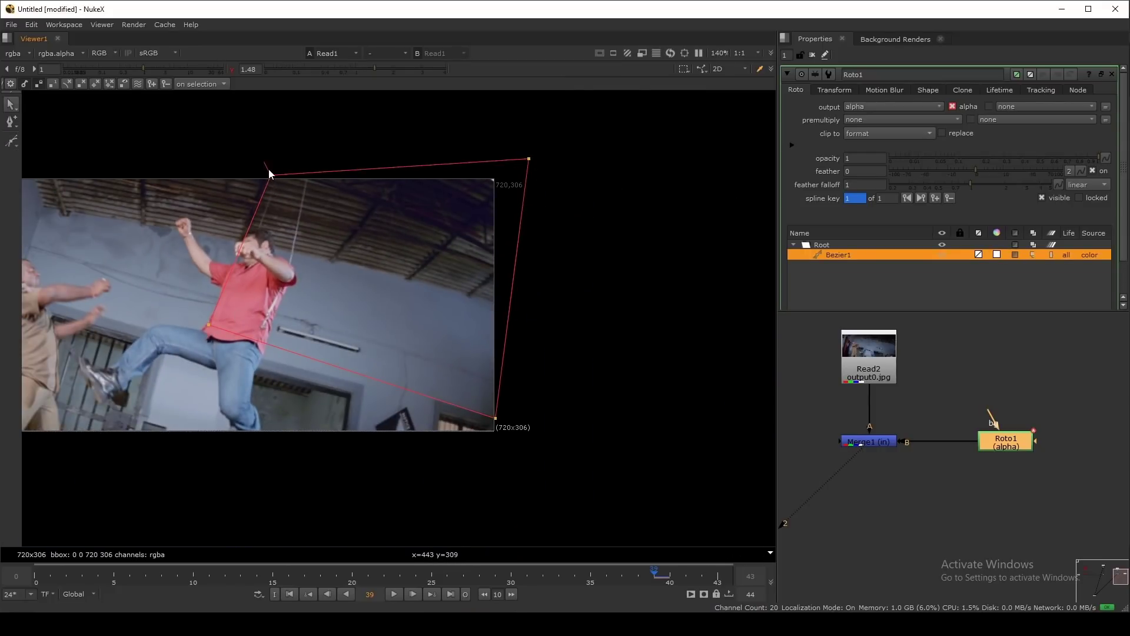
drag(269, 170, 271, 169)
Step: Display the Merge1 result to check the masked clean plate, and close all open properties panels
middle_drag(989, 470, 1055, 452)
click(941, 420)
key(1)
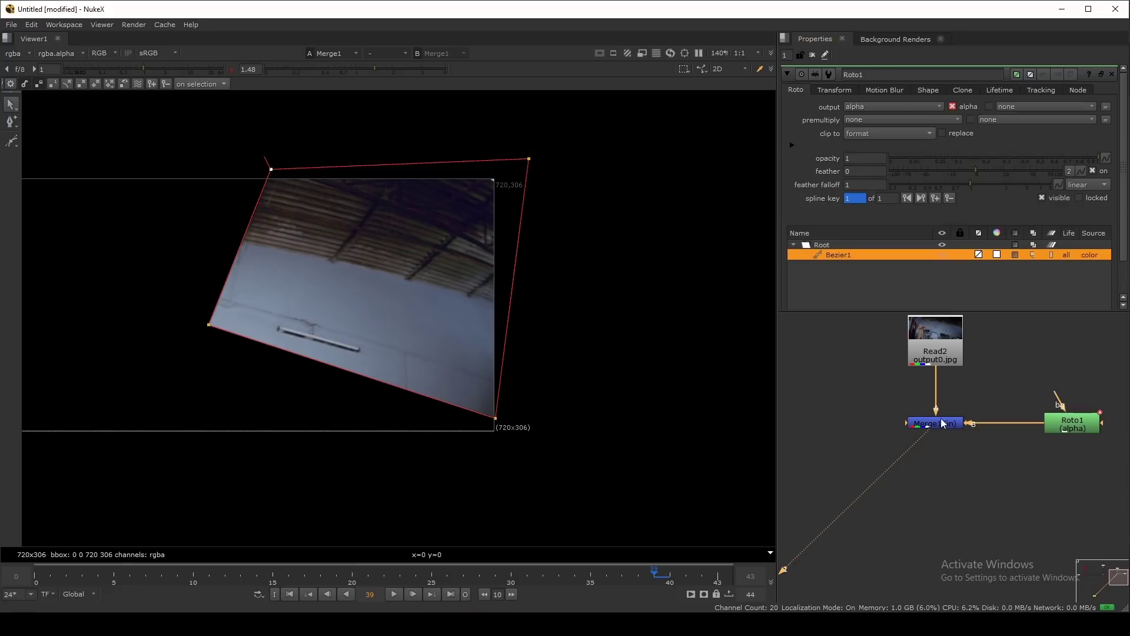
click(813, 56)
Step: Move the Roto1 node closer to Merge1 in the node graph
scroll(1078, 431, down, 3)
click(1061, 432)
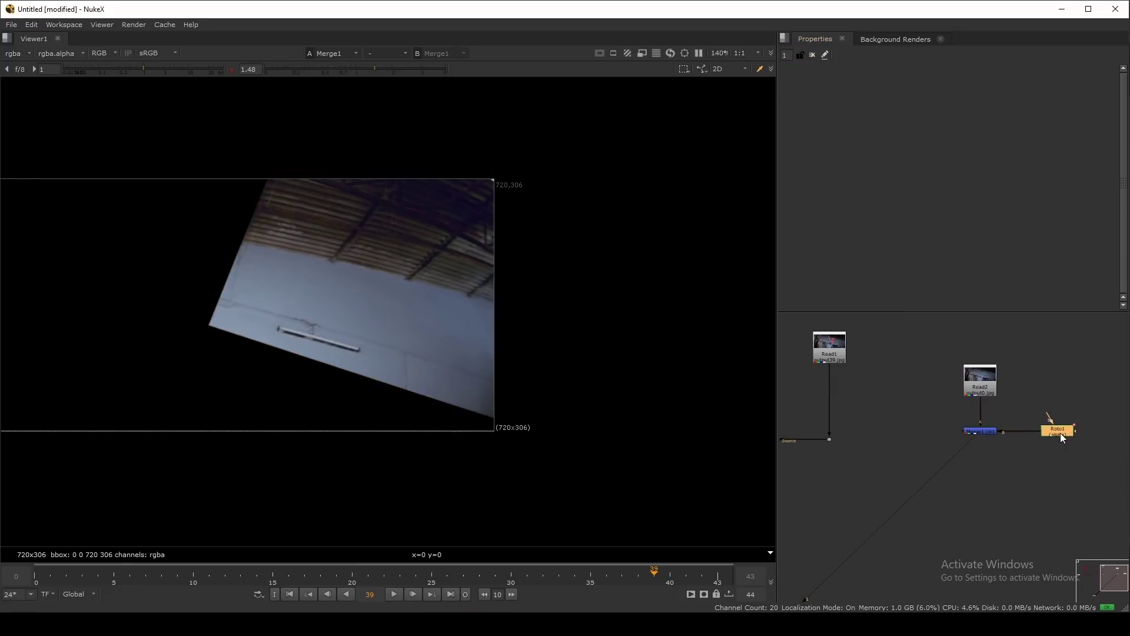
drag(1060, 434, 1042, 433)
Step: Add a Project3D node connected to the output of Merge1
middle_drag(810, 448, 861, 422)
scroll(1063, 435, up, 1)
click(1054, 415)
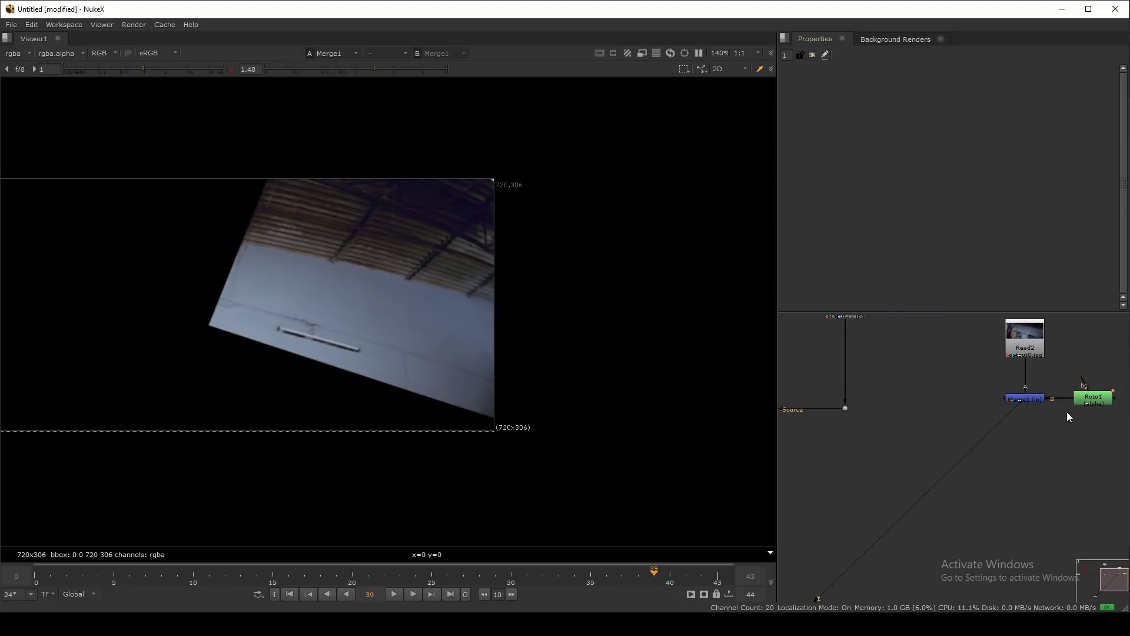
click(1037, 400)
key(space)
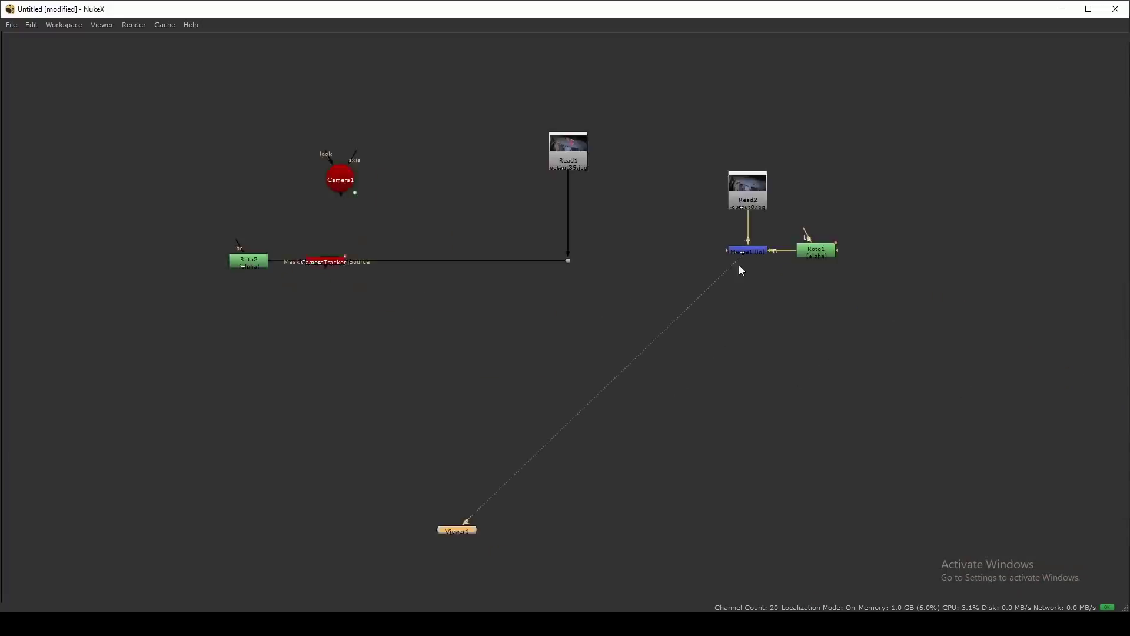
scroll(740, 270, up, 2)
click(673, 217)
key(Tab)
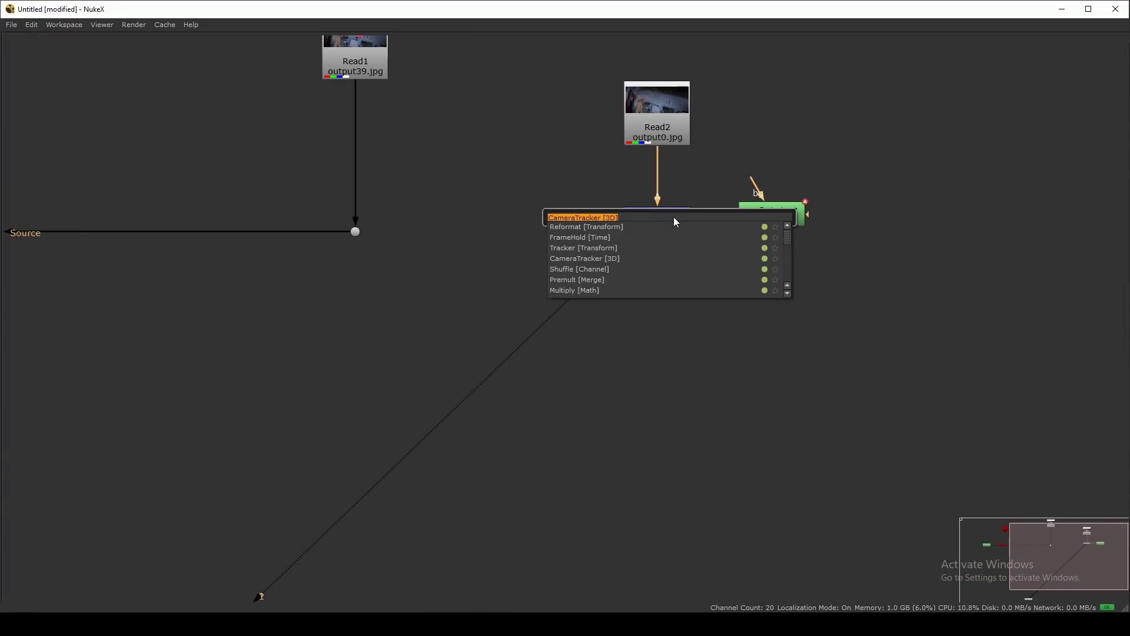
text(project)
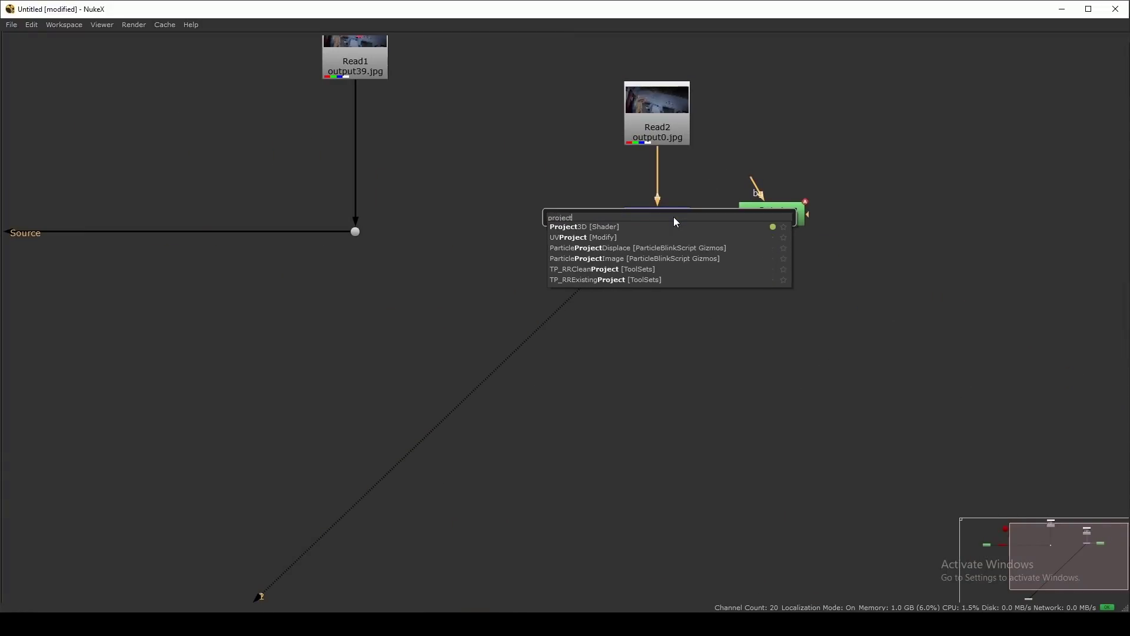
key(Return)
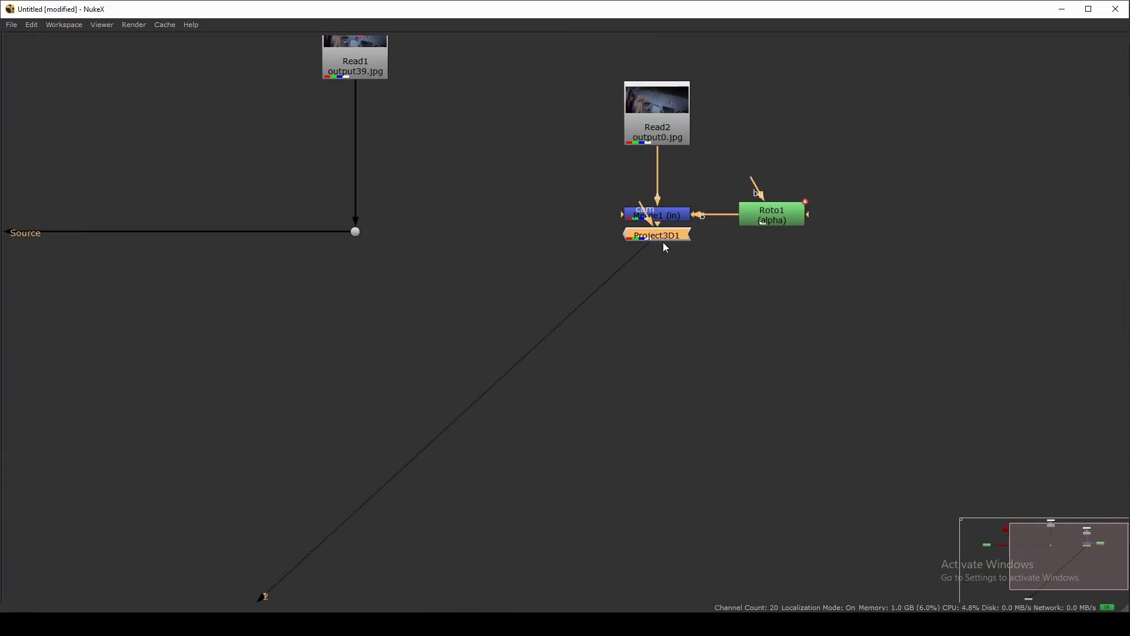
Step: Move the Project3D1 node farther below Merge1 to leave a clear gap between them
drag(664, 243, 253, 354)
key(f)
scroll(726, 291, up, 3)
scroll(656, 302, down, 3)
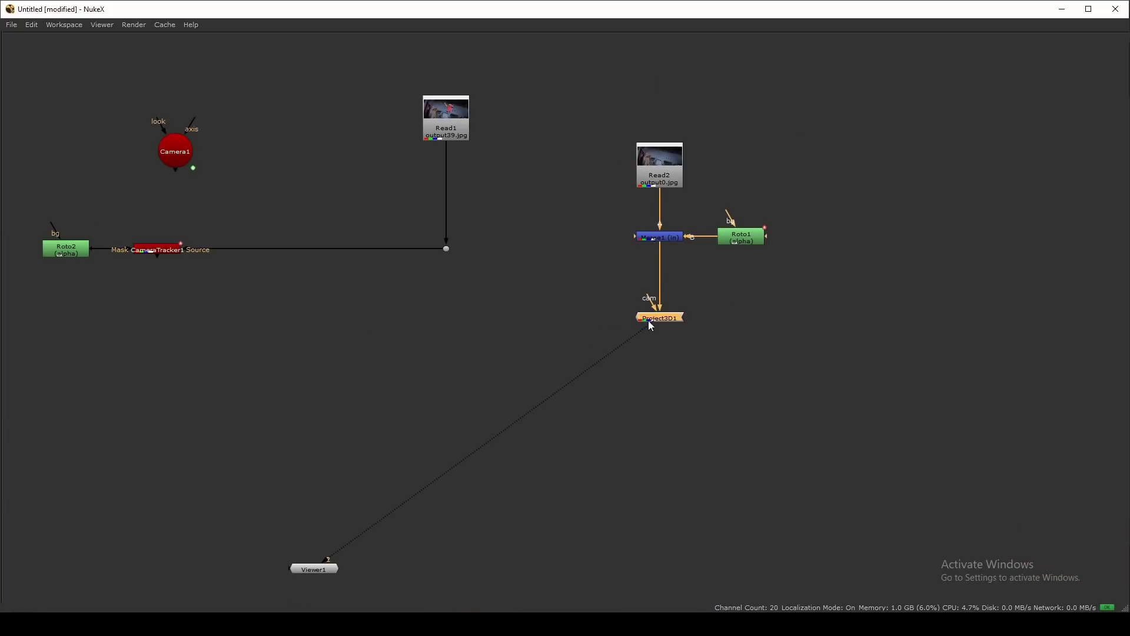
drag(653, 320, 656, 313)
Step: Display the CameraTracker1 node in the viewer and open its properties to show the tracked points
middle_drag(958, 383, 1003, 392)
key(space)
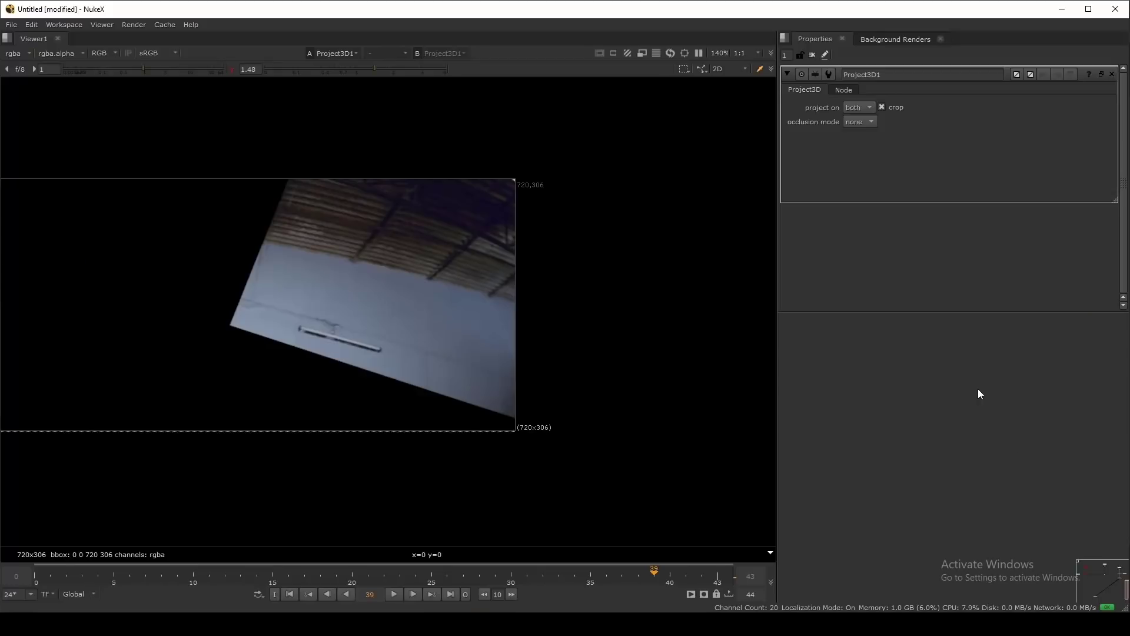
scroll(977, 389, down, 4)
middle_drag(889, 347, 1027, 430)
scroll(936, 379, up, 1)
middle_drag(915, 414, 927, 408)
middle_drag(964, 375, 1026, 363)
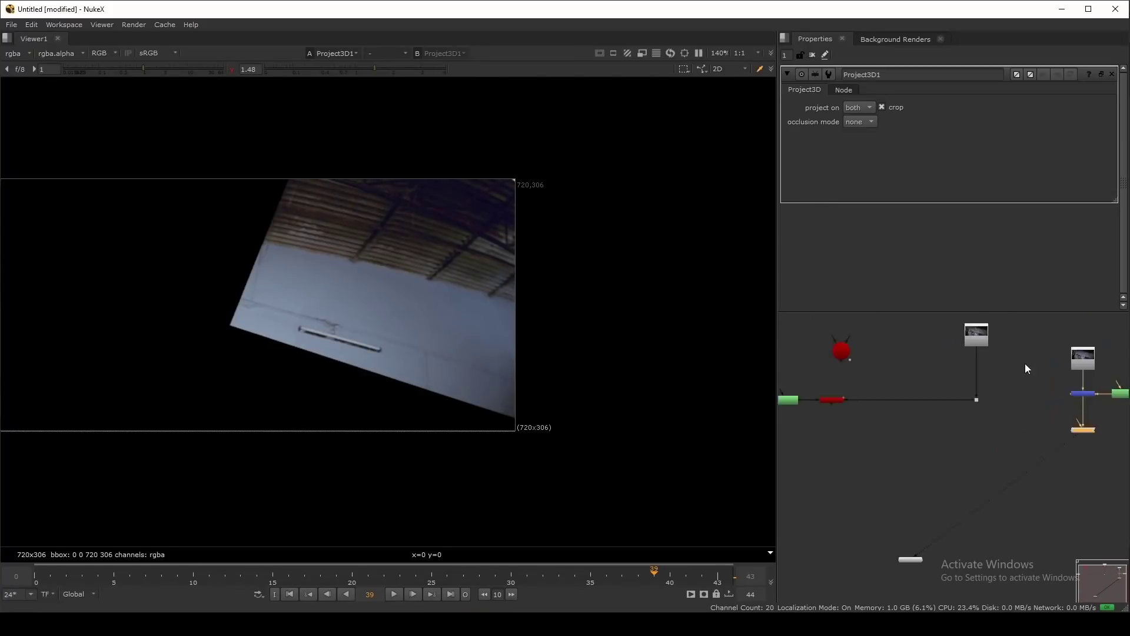
scroll(1025, 362, down, 2)
click(888, 375)
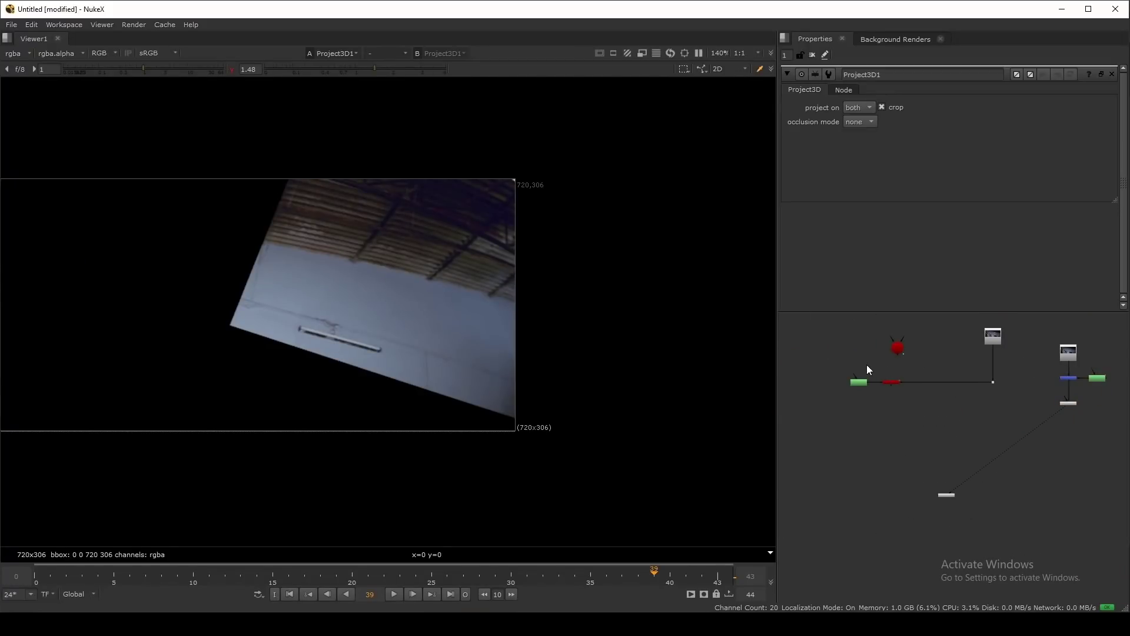
drag(866, 365, 910, 387)
scroll(910, 387, up, 3)
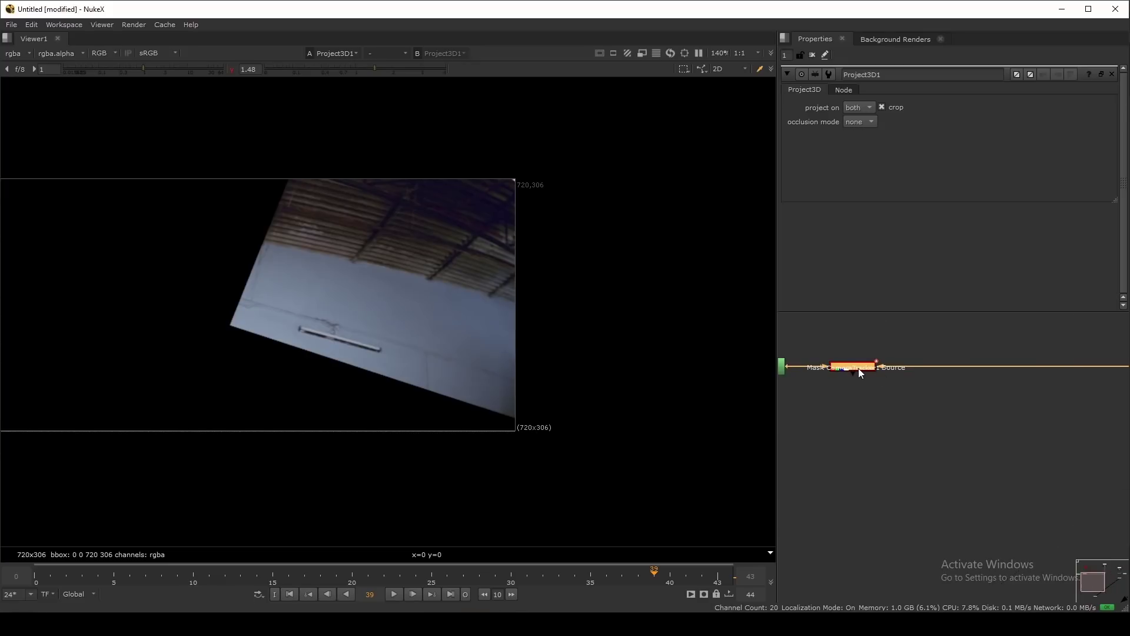
key(space)
scroll(836, 341, up, 4)
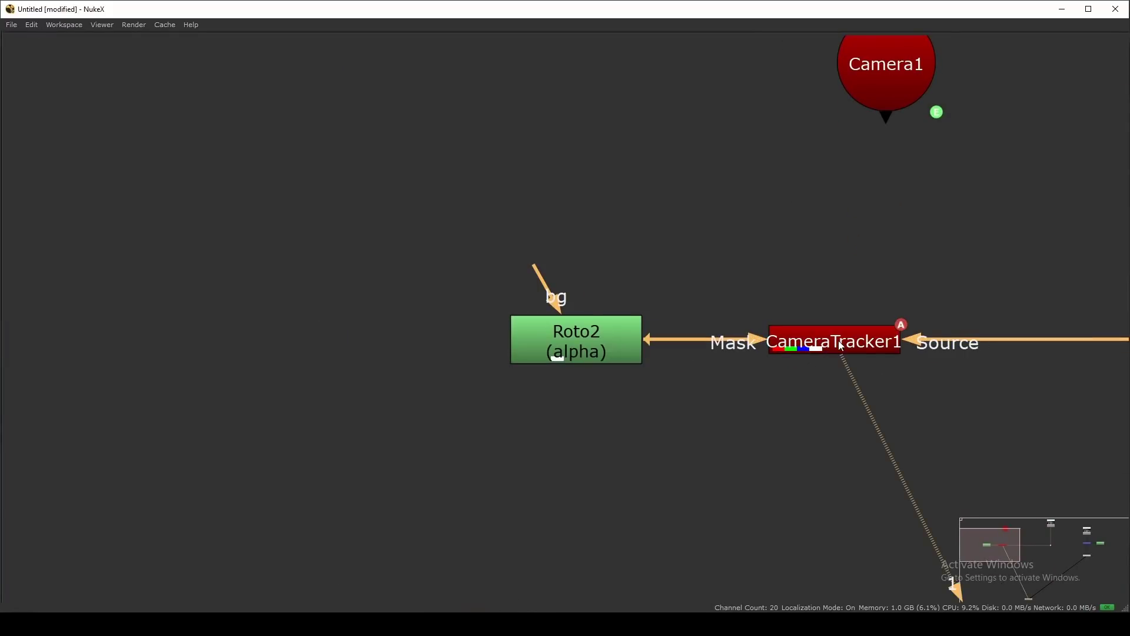
key(space)
scroll(938, 425, down, 4)
double_click(896, 419)
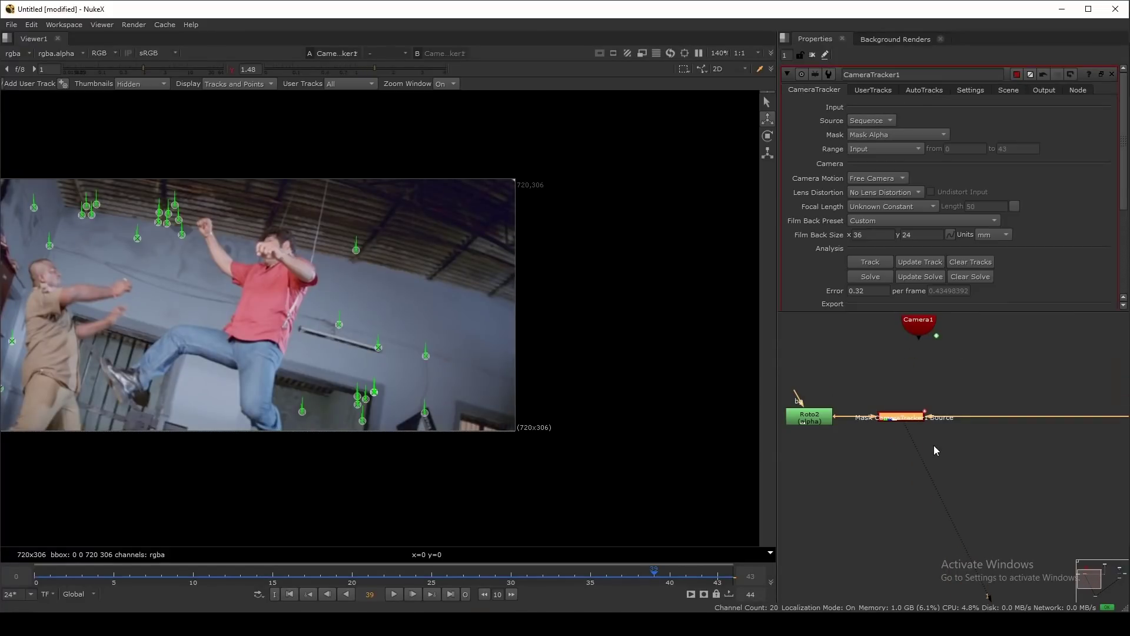
Step: At frame 8, select two track points on the back wall either side of the red-shirted fighter and create a card from them
scroll(934, 445, down, 3)
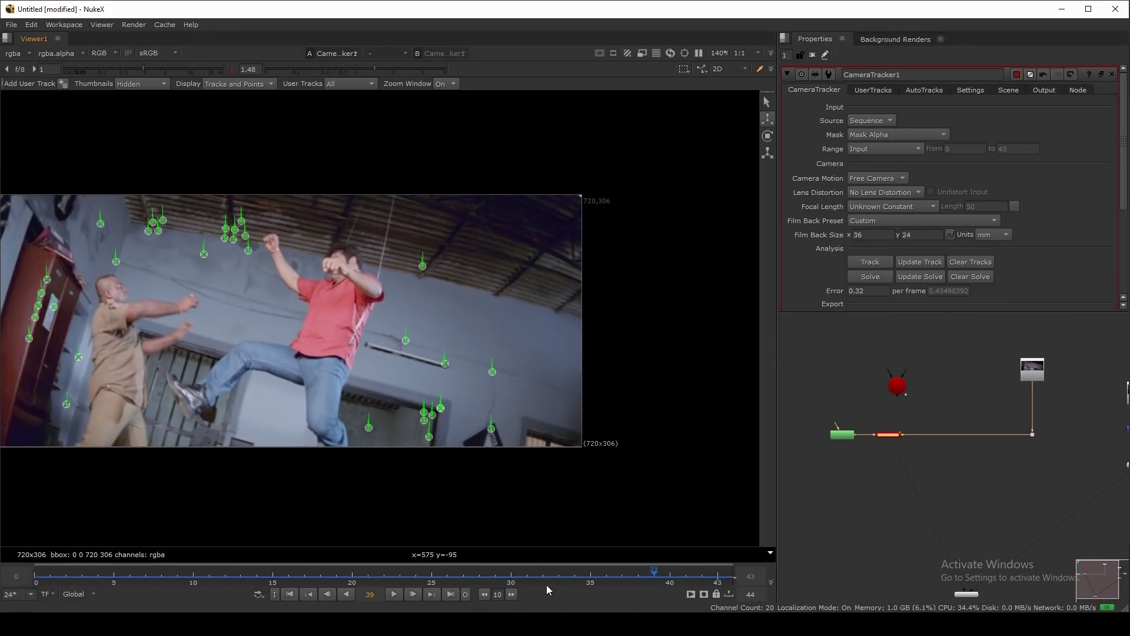
drag(546, 585, 157, 586)
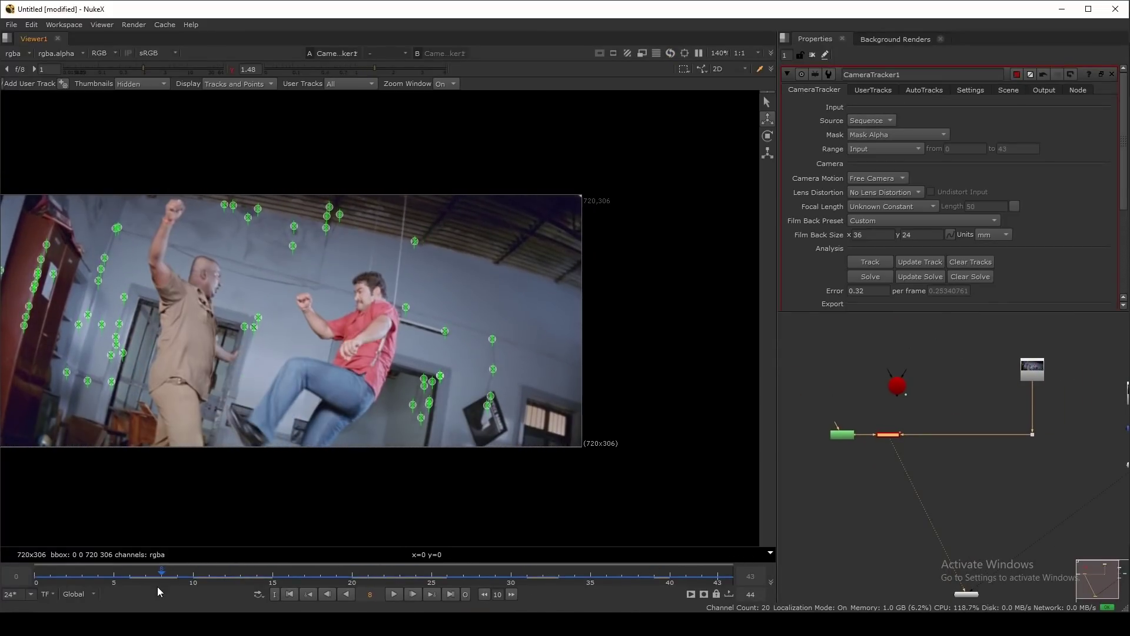
scroll(377, 416, up, 5)
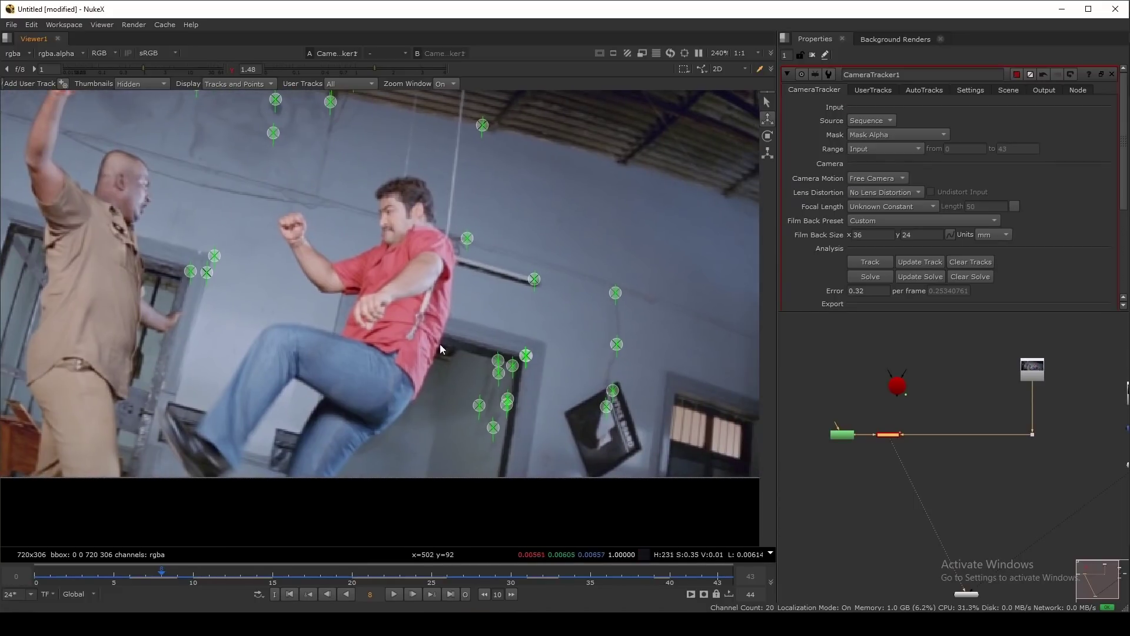
click(215, 256)
shift+click(616, 344)
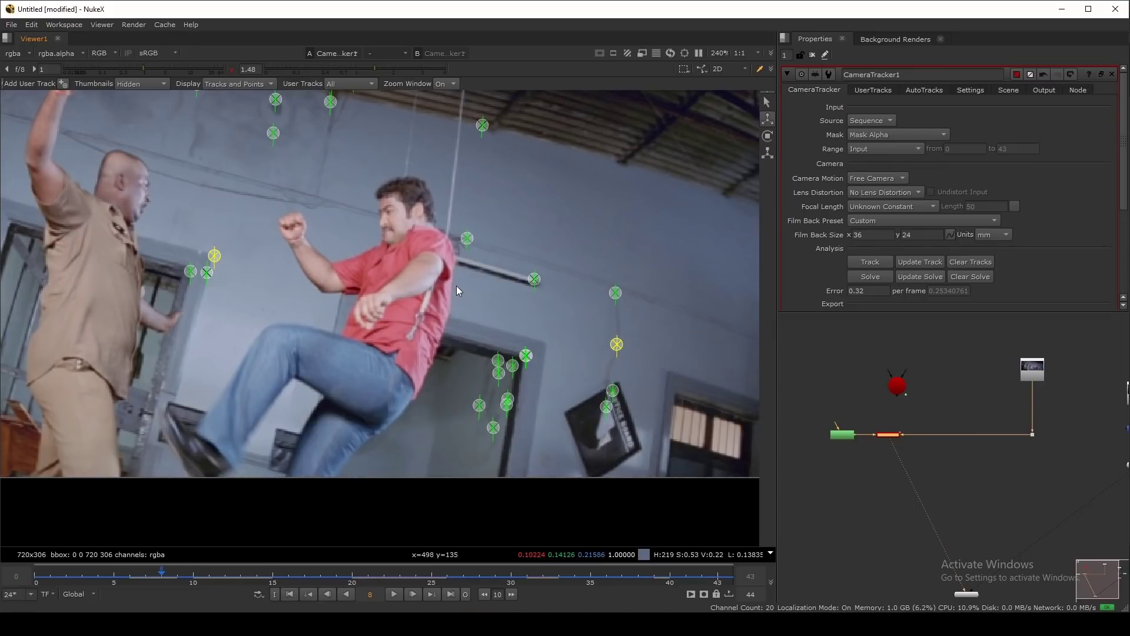
right_click(348, 257)
mouse_move(377, 302)
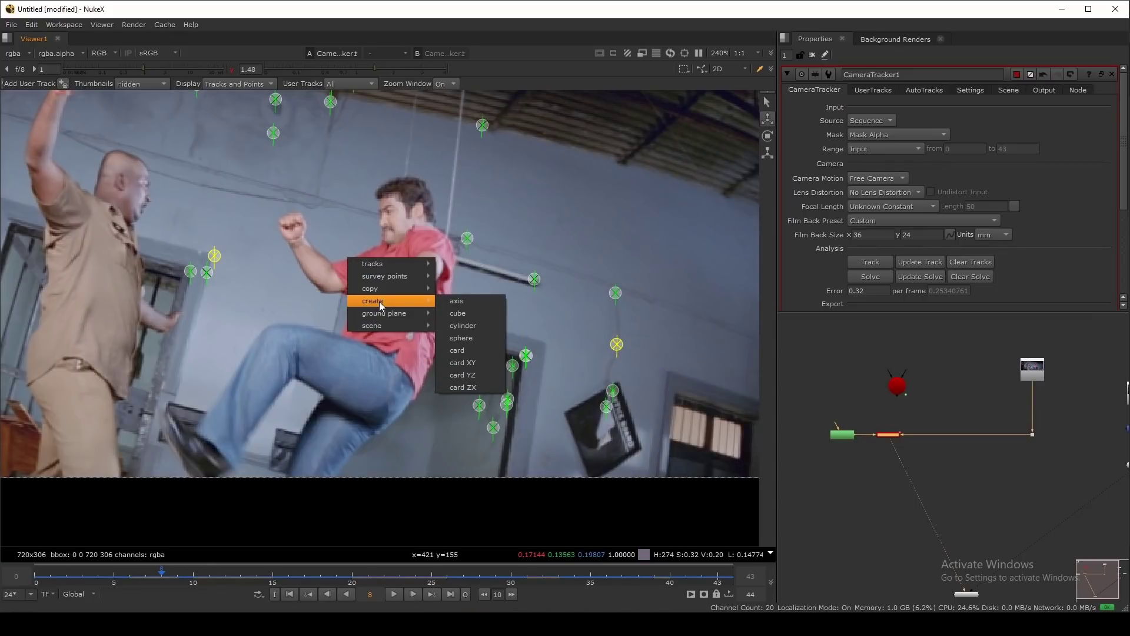
click(485, 351)
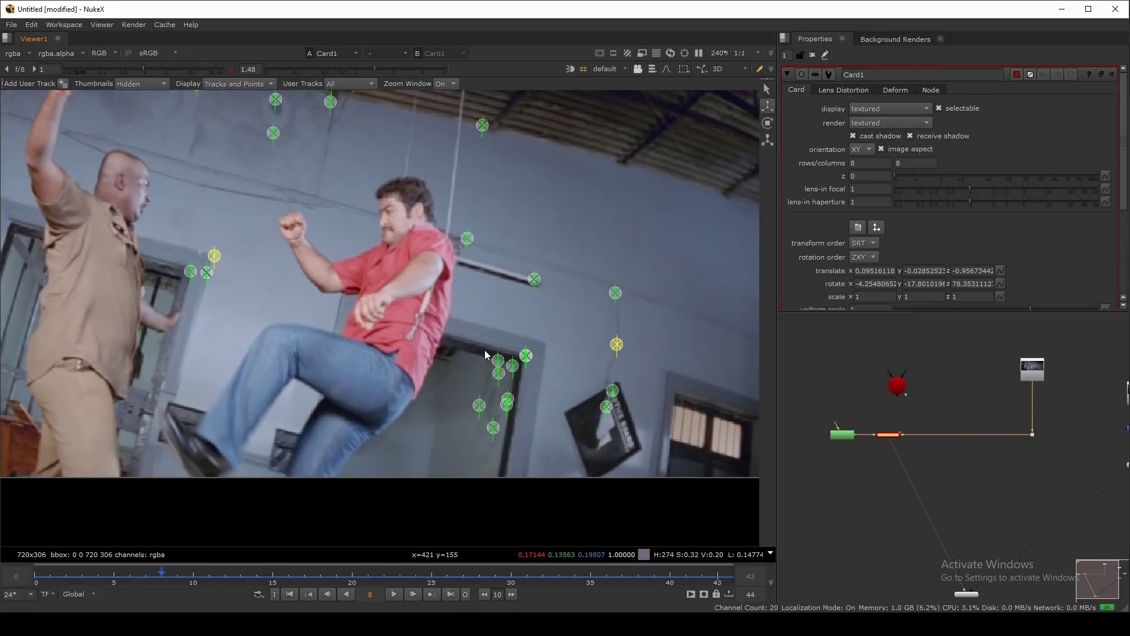
Step: Place the new Card1 node below CameraTracker1 and shift Roto2 slightly closer to the tracker
scroll(906, 441, up, 1)
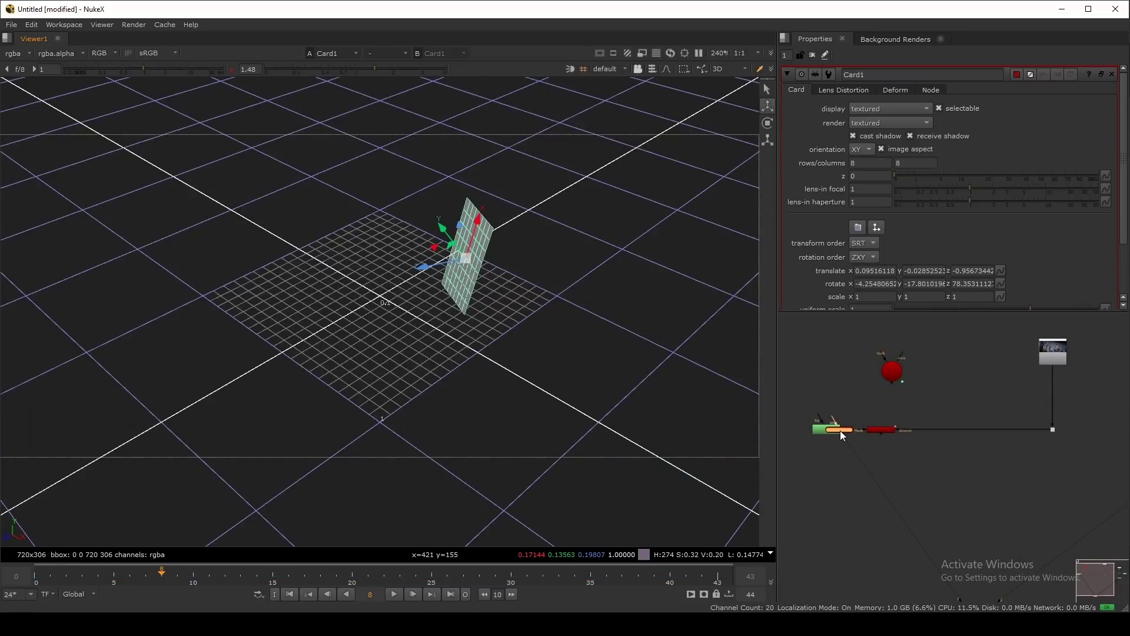
drag(840, 431, 883, 477)
drag(829, 418, 842, 434)
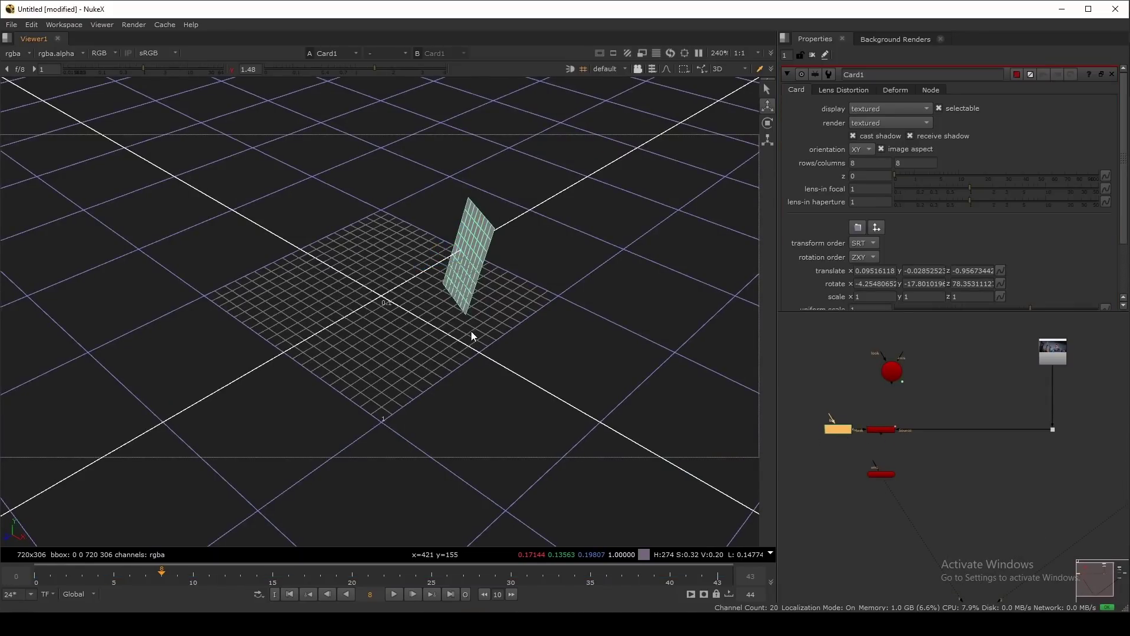
Step: Cut Card1 from beneath the tracker and paste it below Project3D1 with its img input connected to the projection
key(Tab)
scroll(1007, 469, up, 1)
middle_drag(1007, 469, 460, 253)
scroll(955, 438, up, 1)
right_click(950, 438)
key(space)
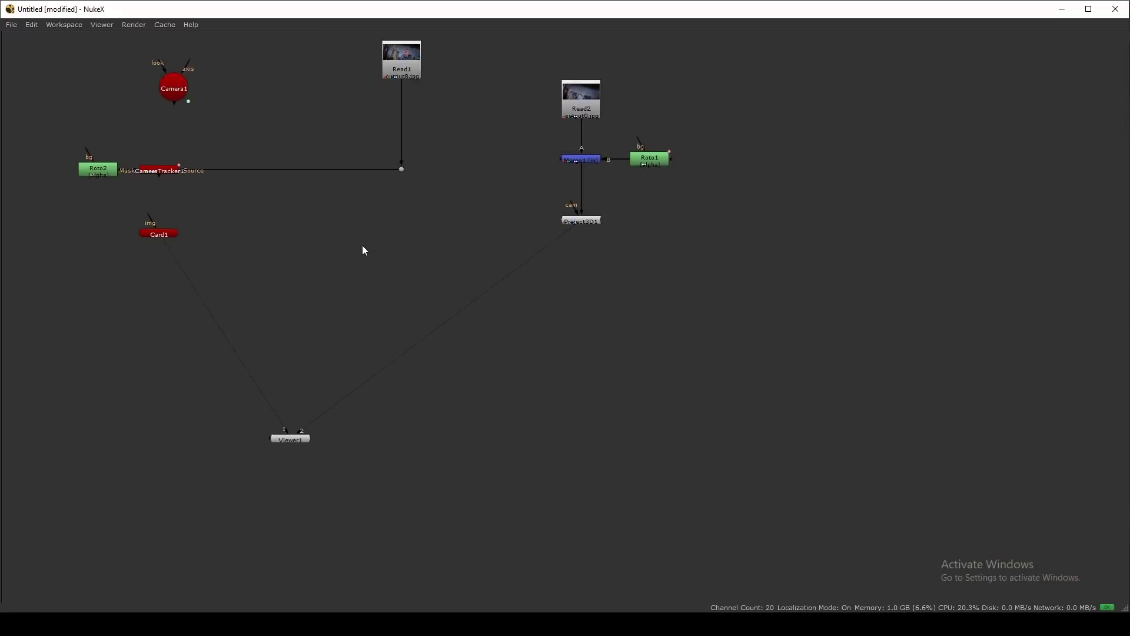
scroll(299, 230, up, 1)
drag(295, 236, 55, 267)
key(Delete)
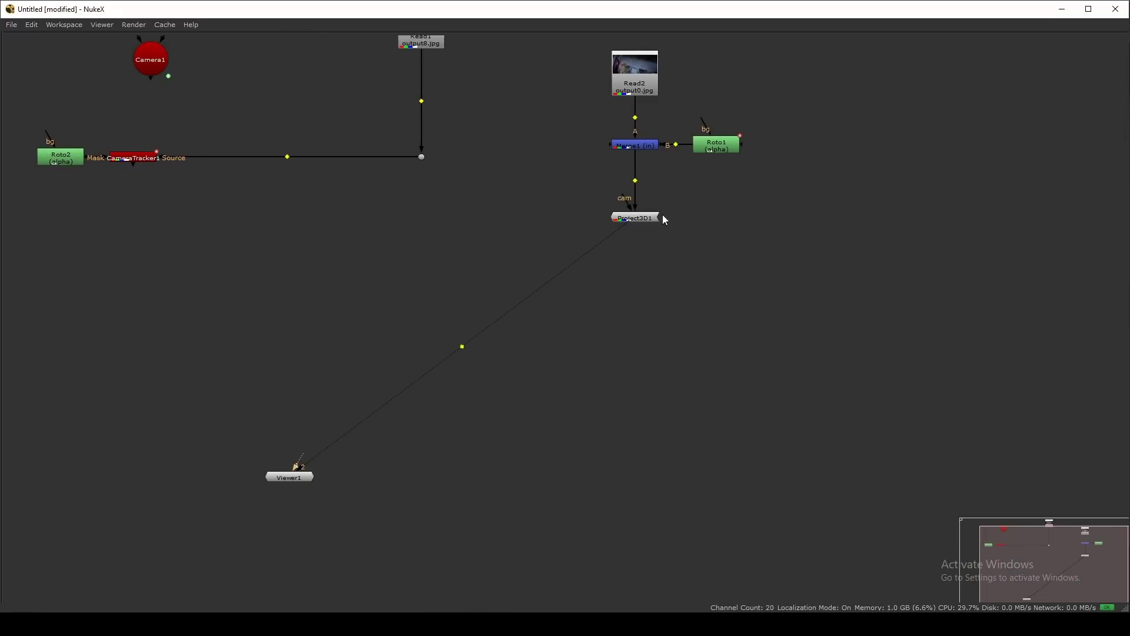
click(639, 219)
key(ctrl+z)
drag(635, 235, 634, 264)
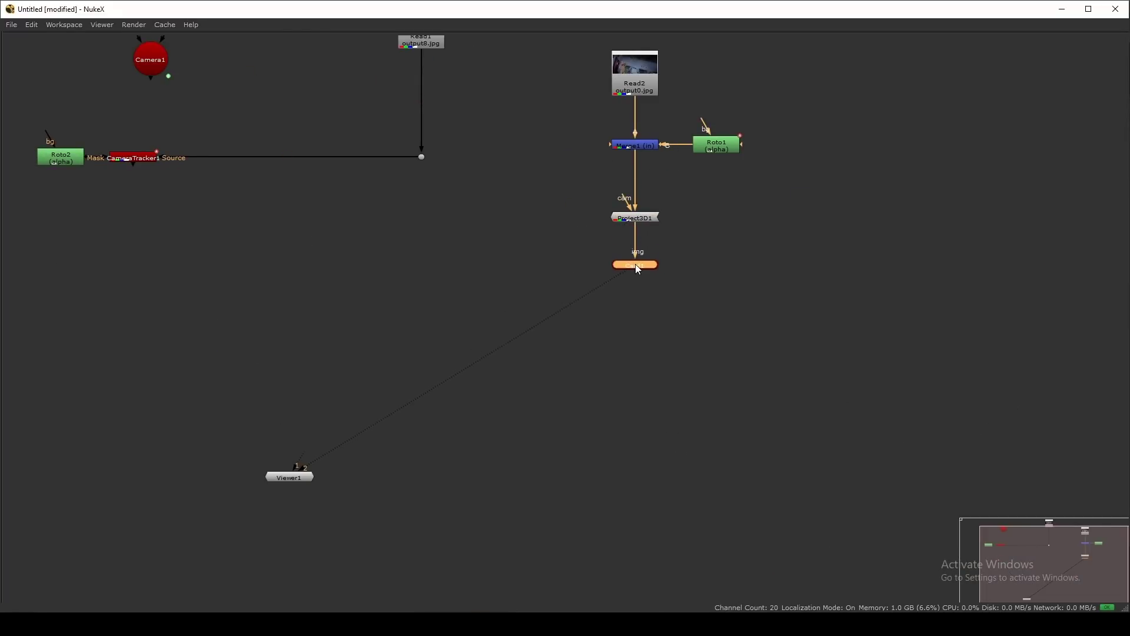
middle_drag(672, 289, 701, 277)
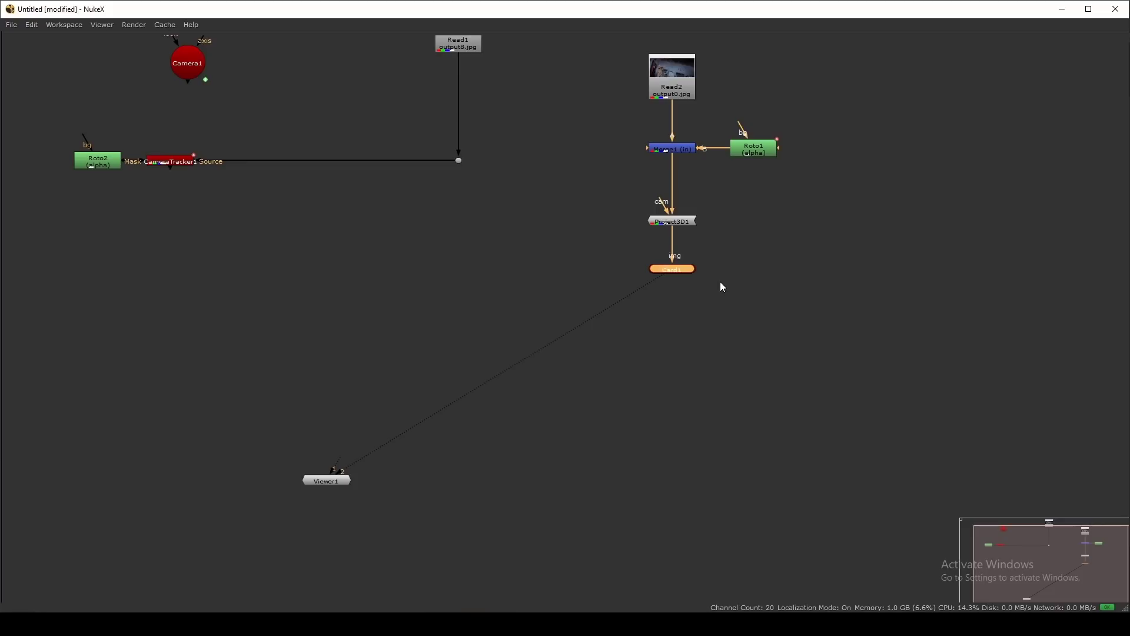
Step: Add a ScanlineRender node with Card1 as its obj/scn input and place it below Card1
key(Tab)
text(sc)
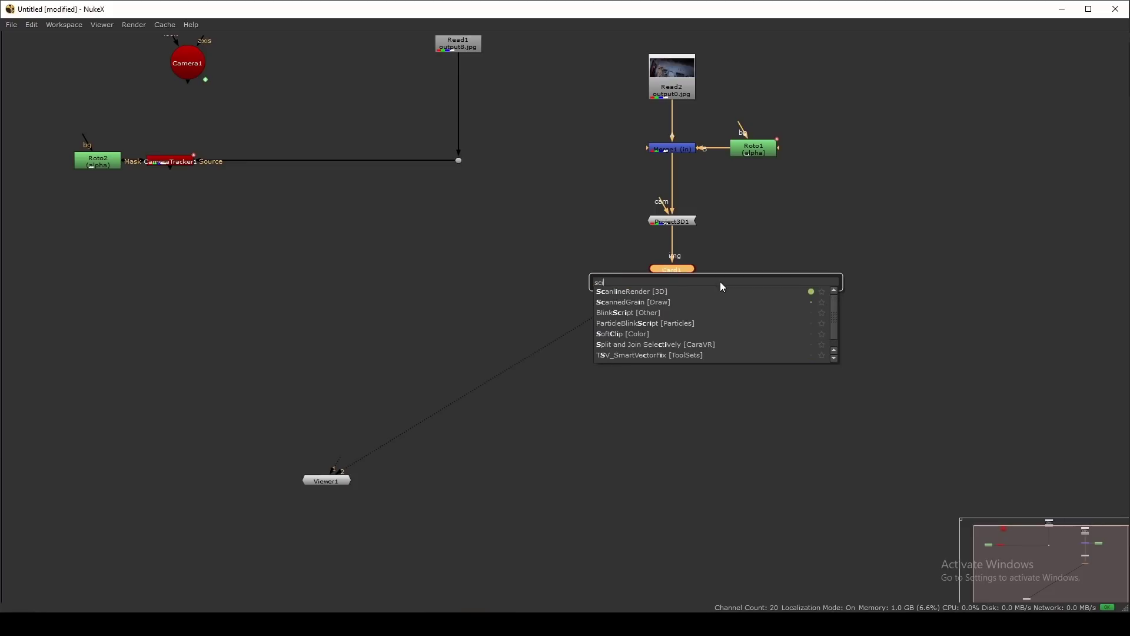
key(Return)
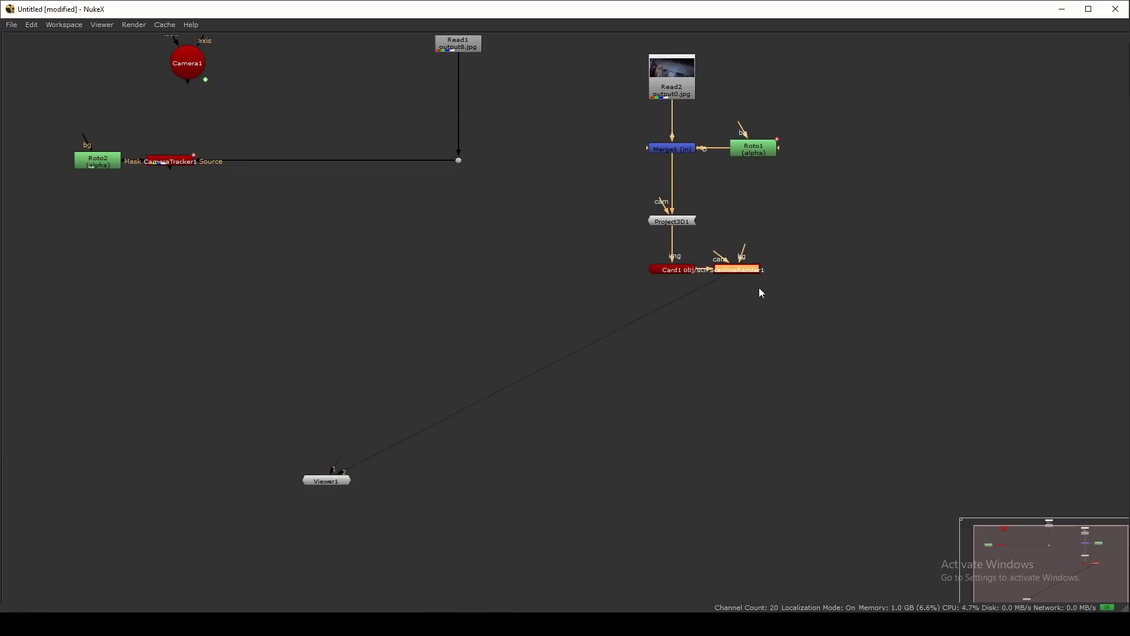
drag(737, 271, 673, 339)
scroll(672, 339, up, 5)
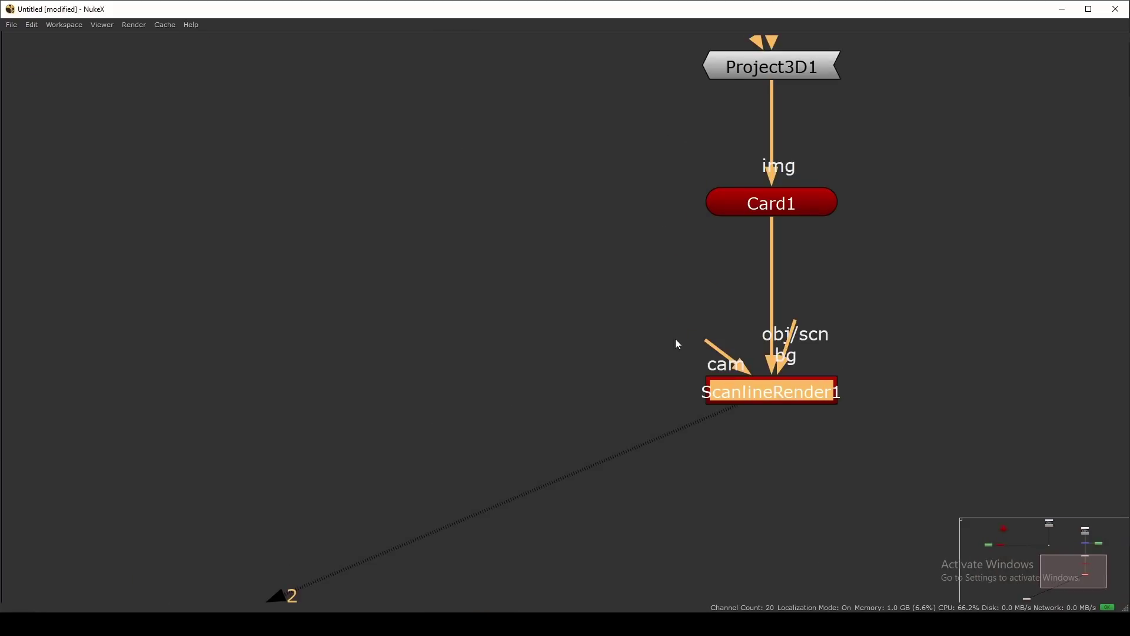
scroll(678, 344, down, 8)
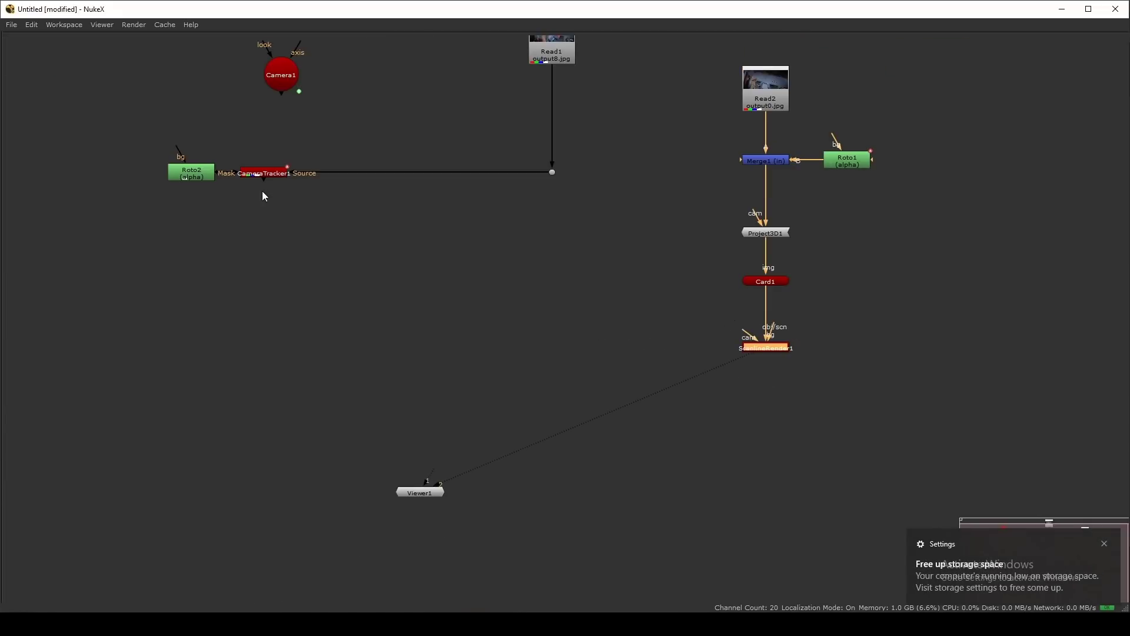
Step: Move Camera1 beside ScanlineRender1 and connect it to the render node's cam input
drag(293, 81, 846, 321)
drag(740, 336, 844, 321)
drag(751, 334, 919, 348)
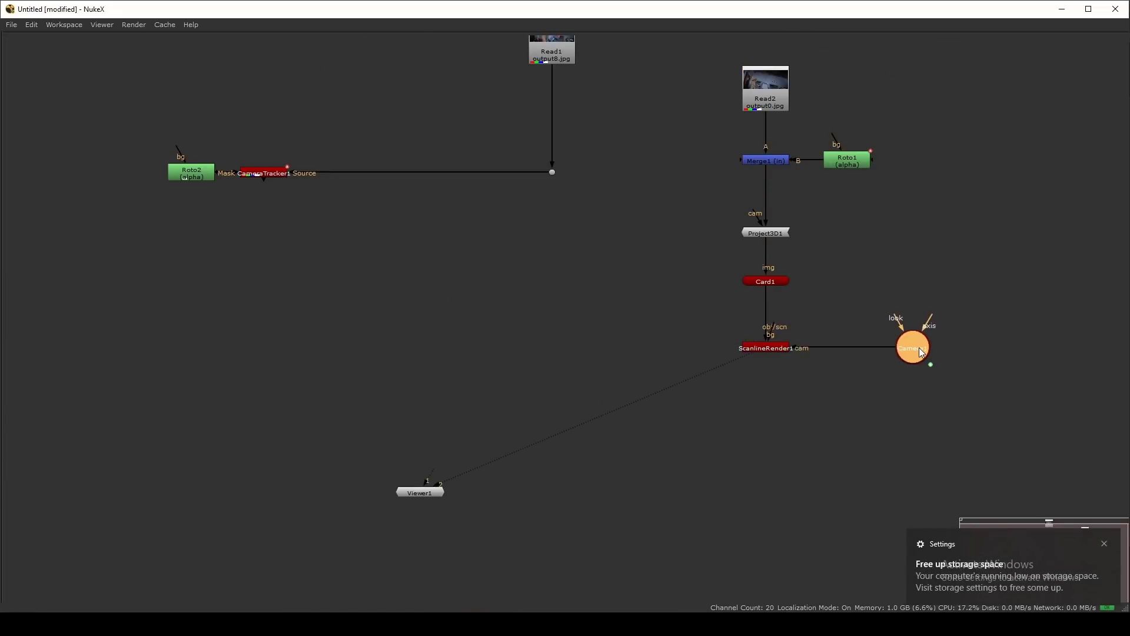
key(space)
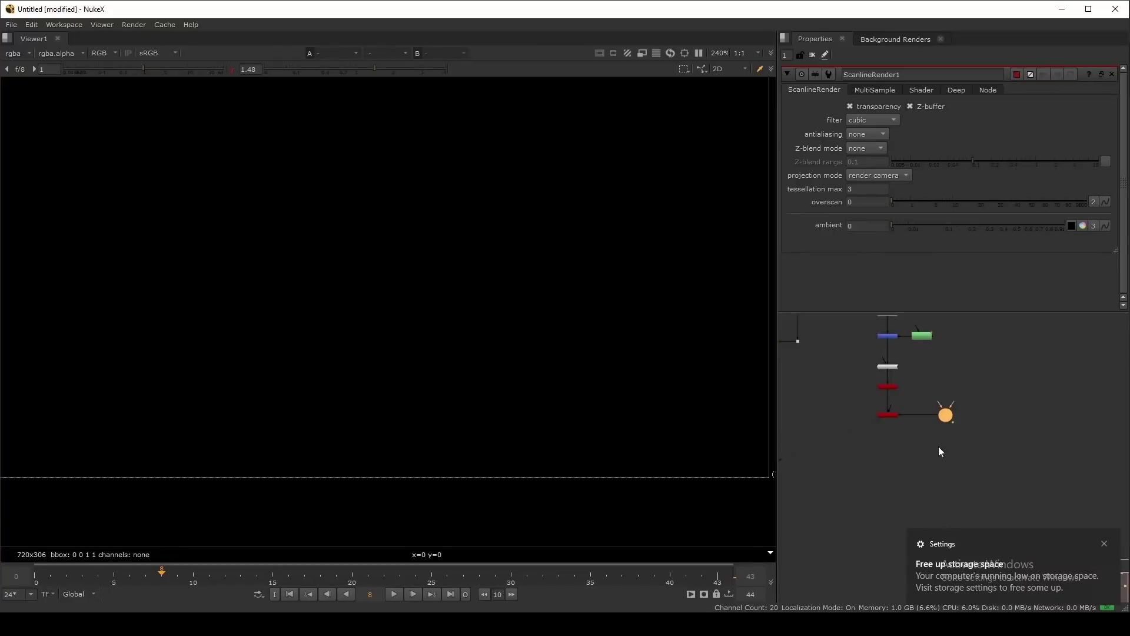
middle_drag(841, 414, 972, 398)
middle_drag(1016, 365, 927, 364)
scroll(958, 363, up, 3)
scroll(935, 359, up, 1)
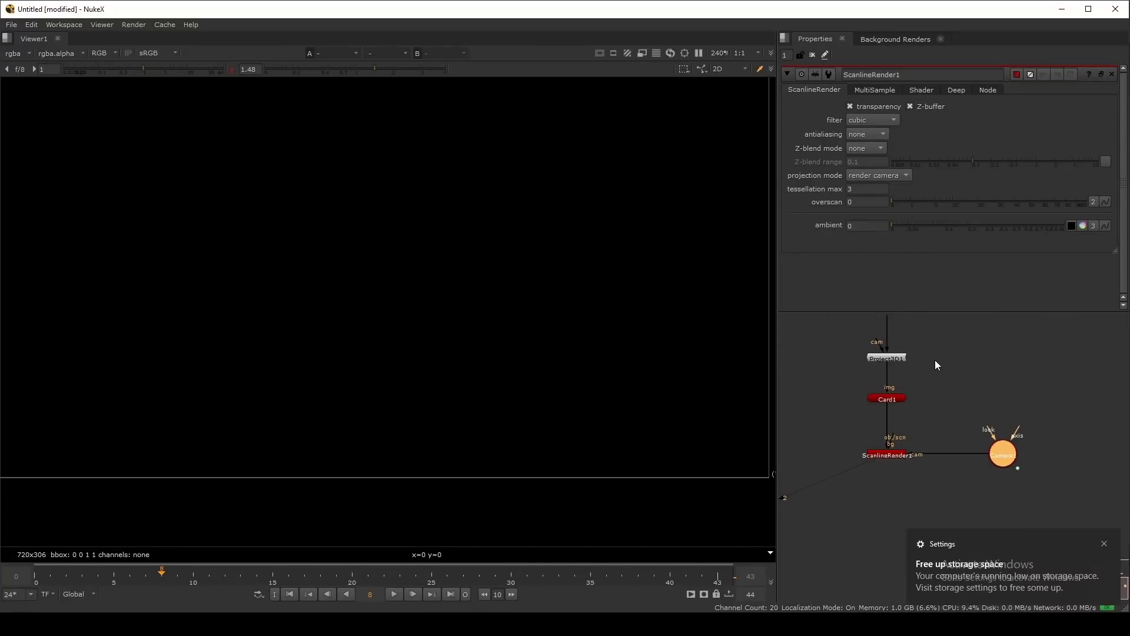
key(space)
scroll(677, 288, up, 4)
scroll(577, 306, up, 2)
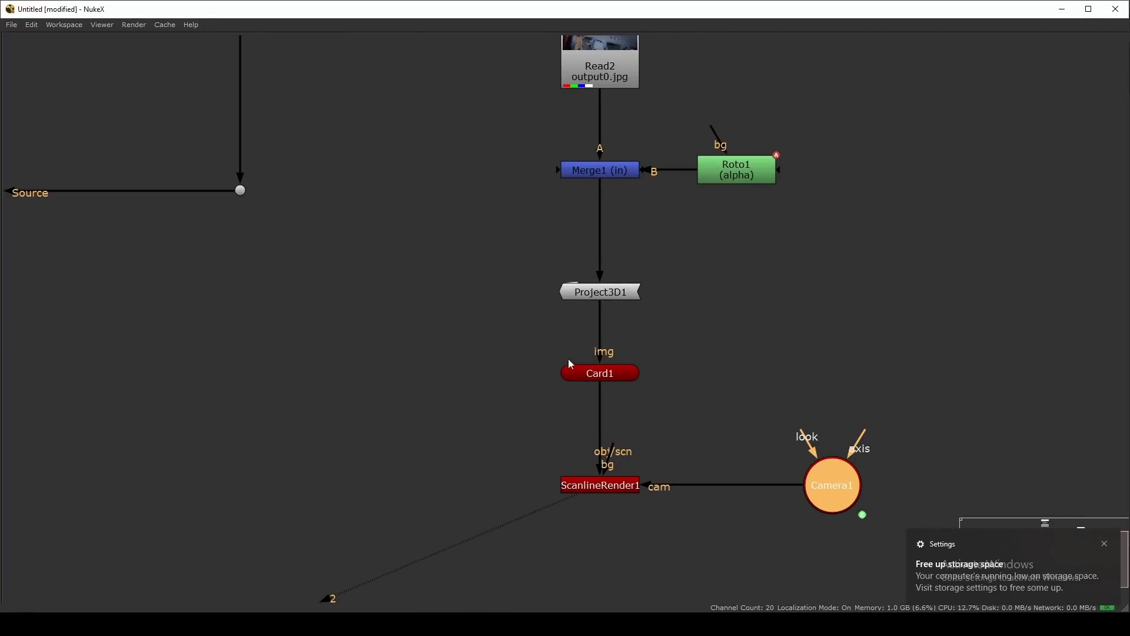
Step: Go to frame 39 and add a FrameHold node holding that frame in the space beside Project3D1
drag(576, 284, 802, 302)
key(space)
scroll(860, 394, down, 3)
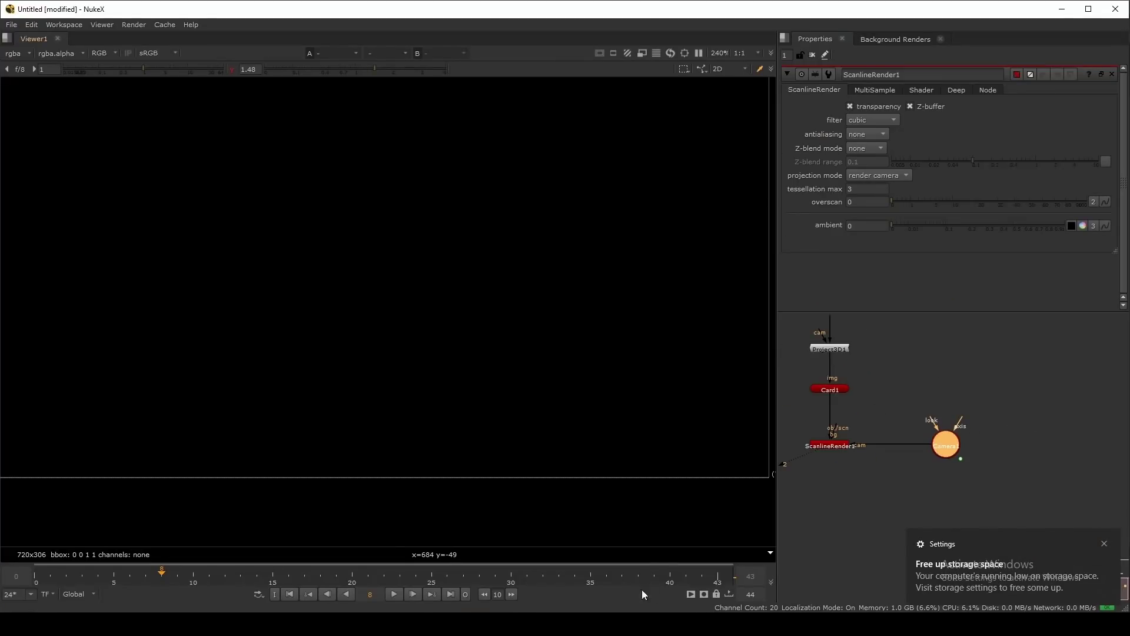
key(space)
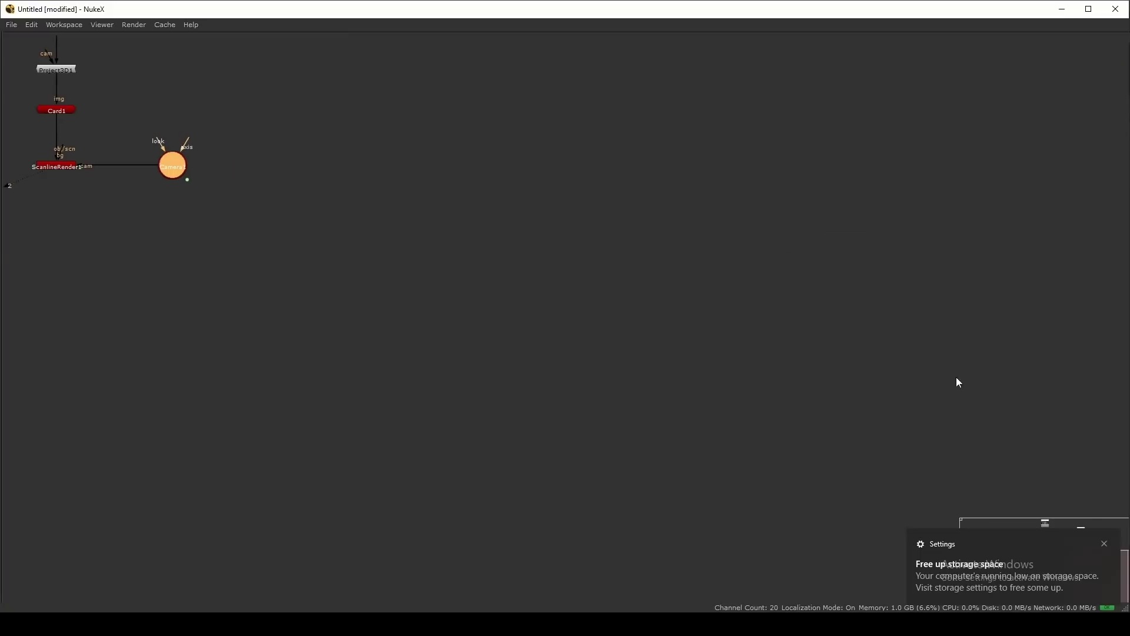
scroll(467, 214, up, 5)
scroll(525, 237, down, 2)
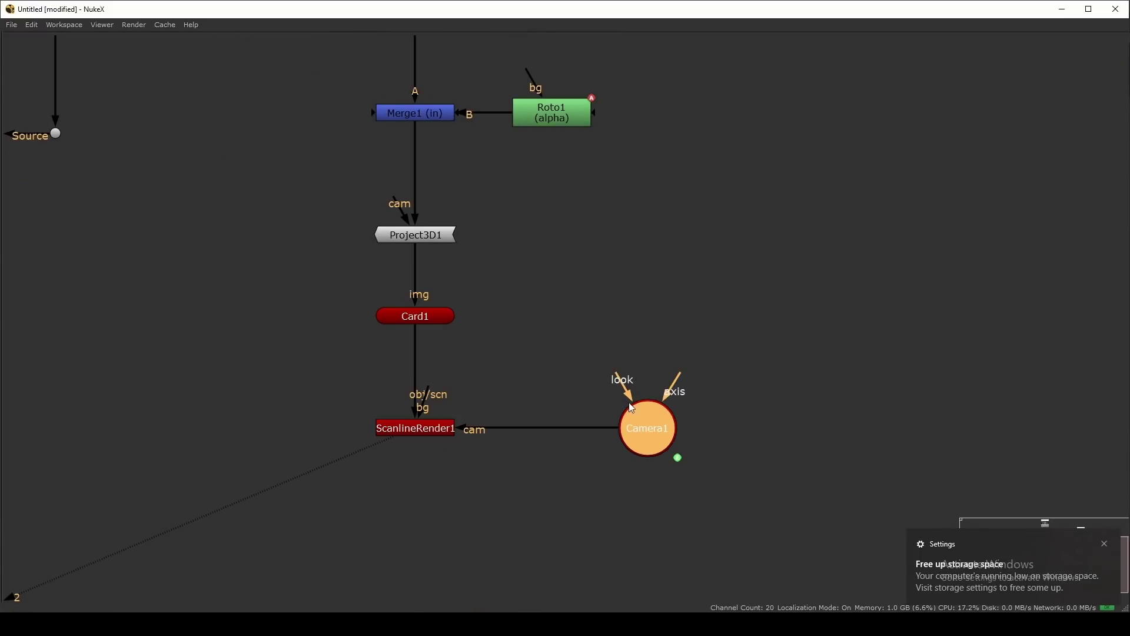
scroll(763, 502, down, 4)
key(space)
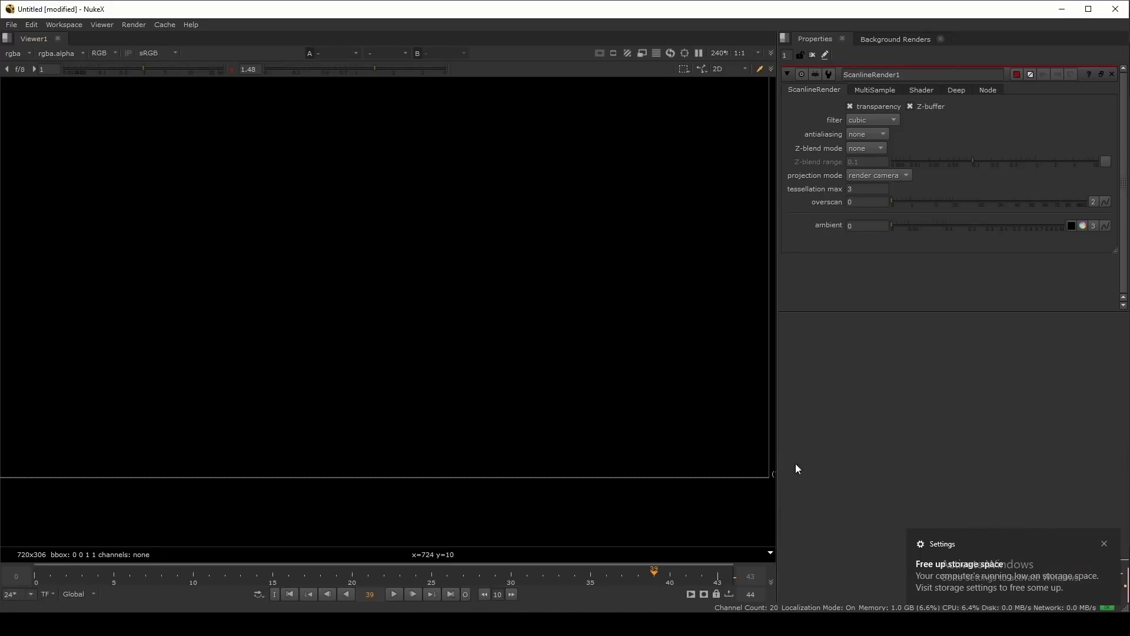
key(space)
scroll(920, 422, up, 3)
middle_drag(920, 422, 588, 257)
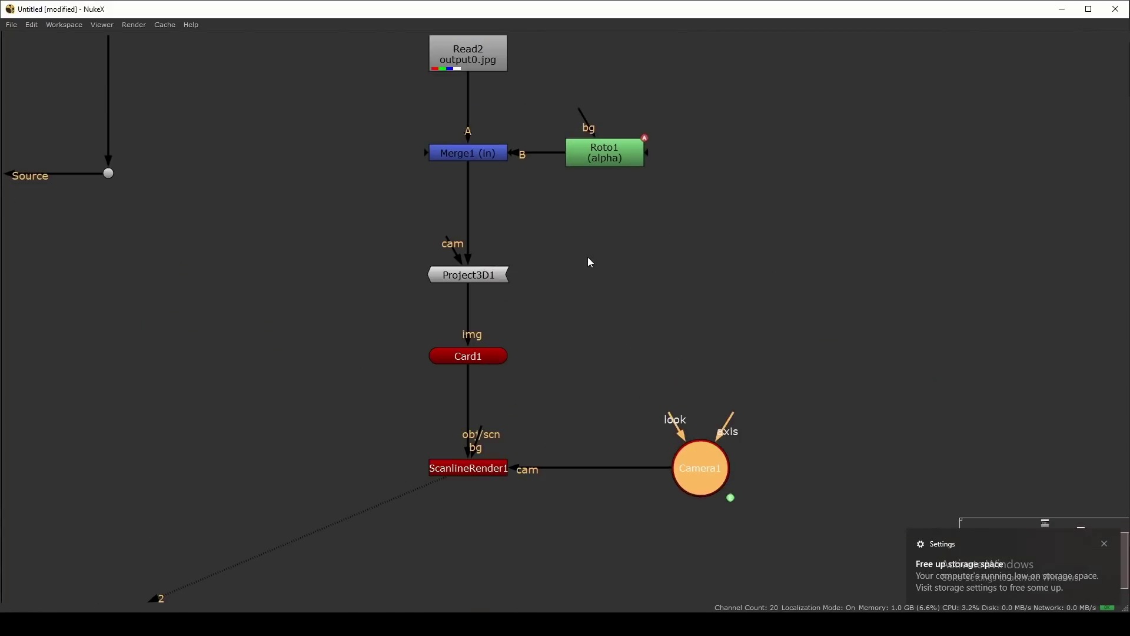
key(Tab)
text(frame)
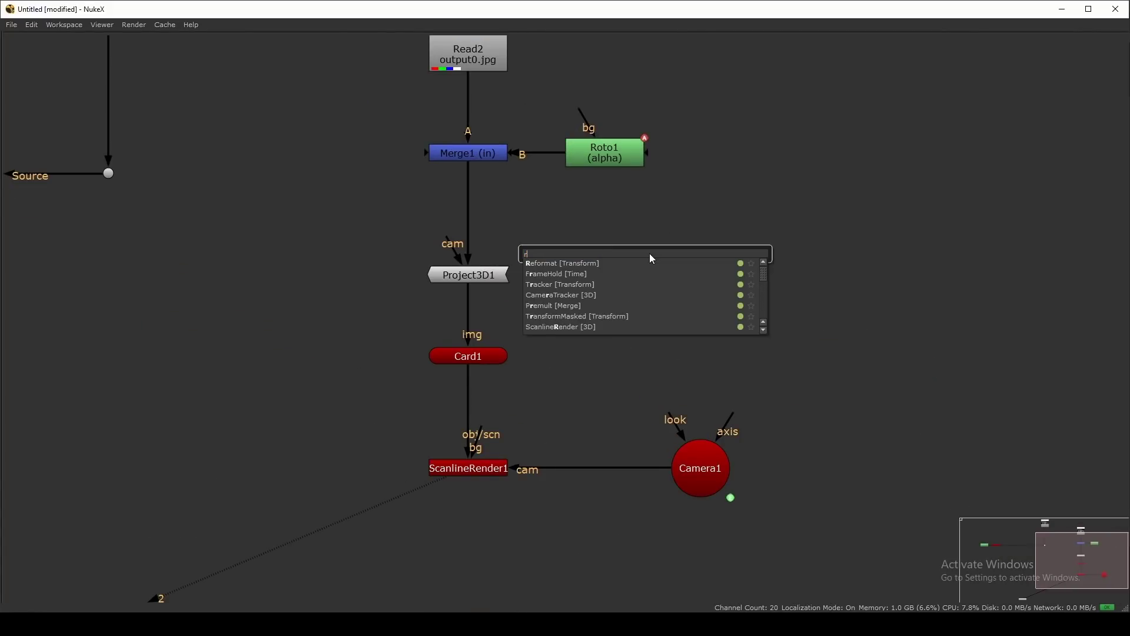
key(Return)
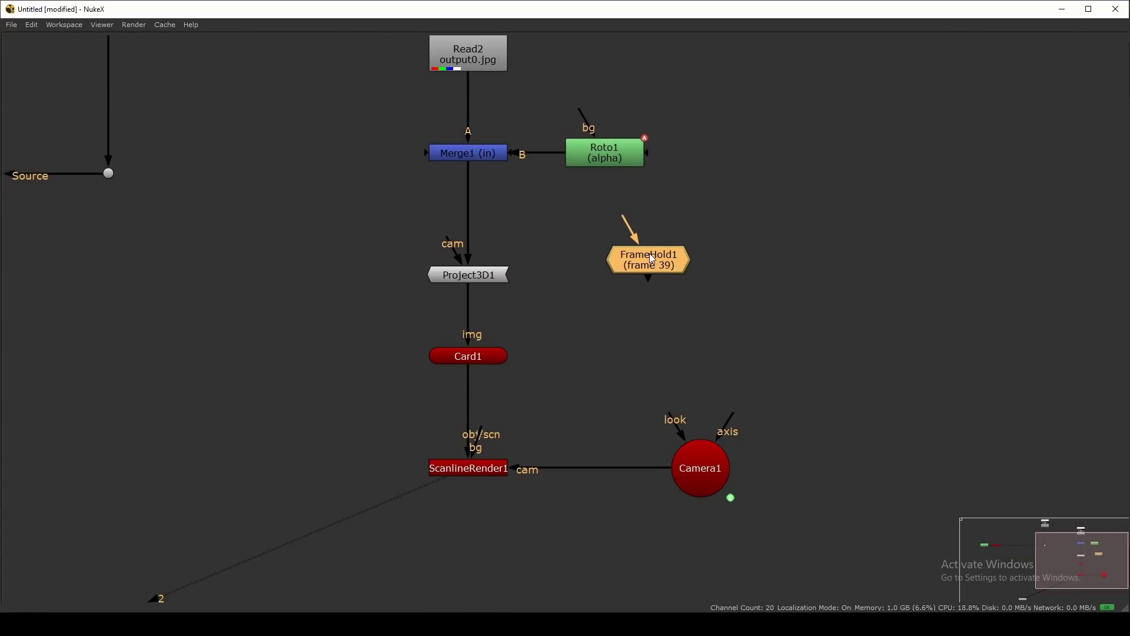
drag(651, 259, 710, 281)
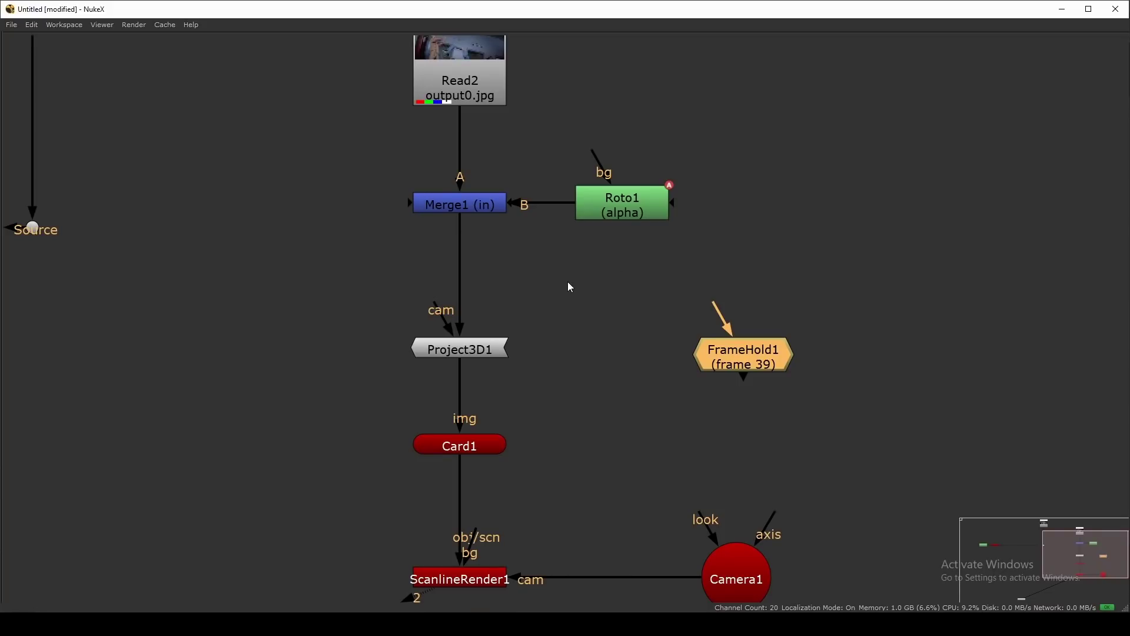
Step: Connect FrameHold1's input to Camera1, align it above the camera, and connect Project3D1's cam input to FrameHold1
scroll(568, 287, down, 2)
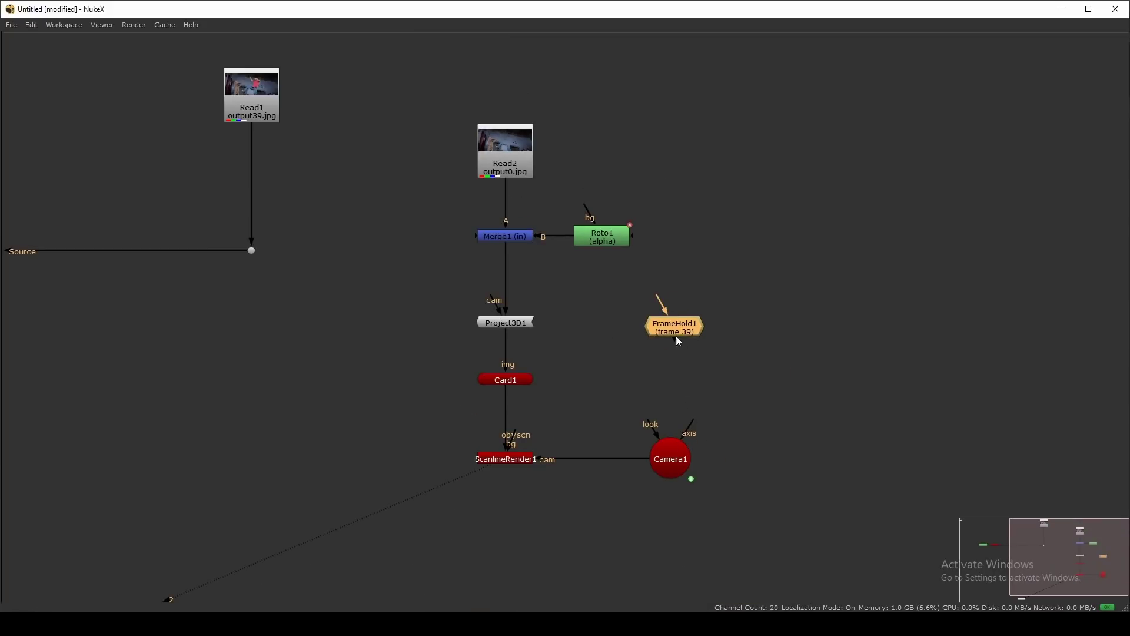
drag(664, 309, 671, 458)
drag(689, 329, 685, 329)
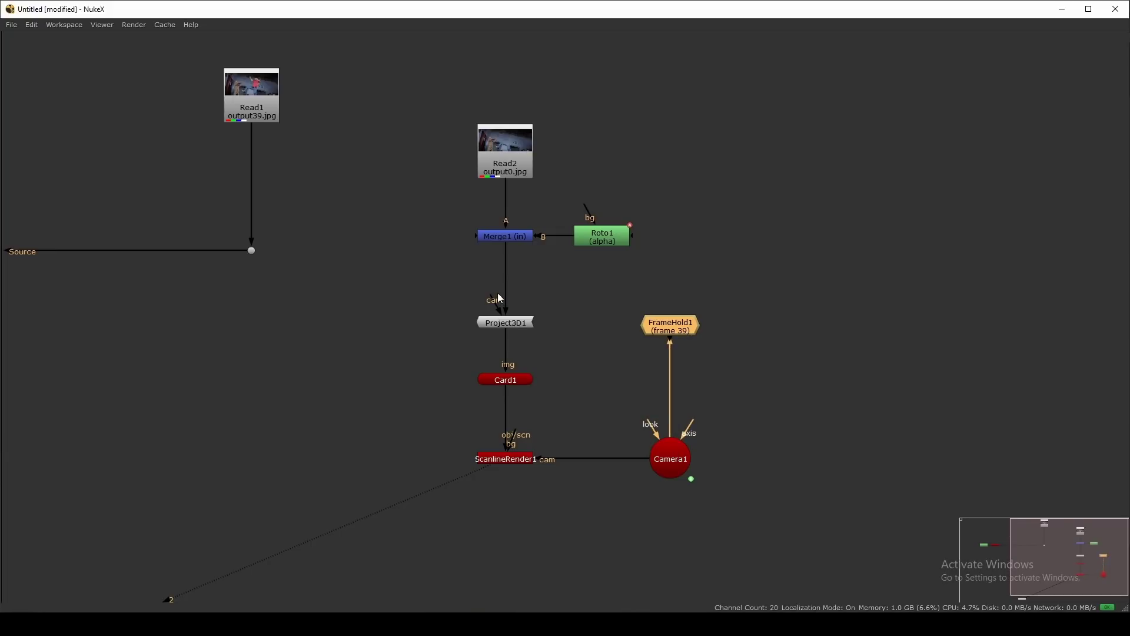
drag(497, 294, 673, 328)
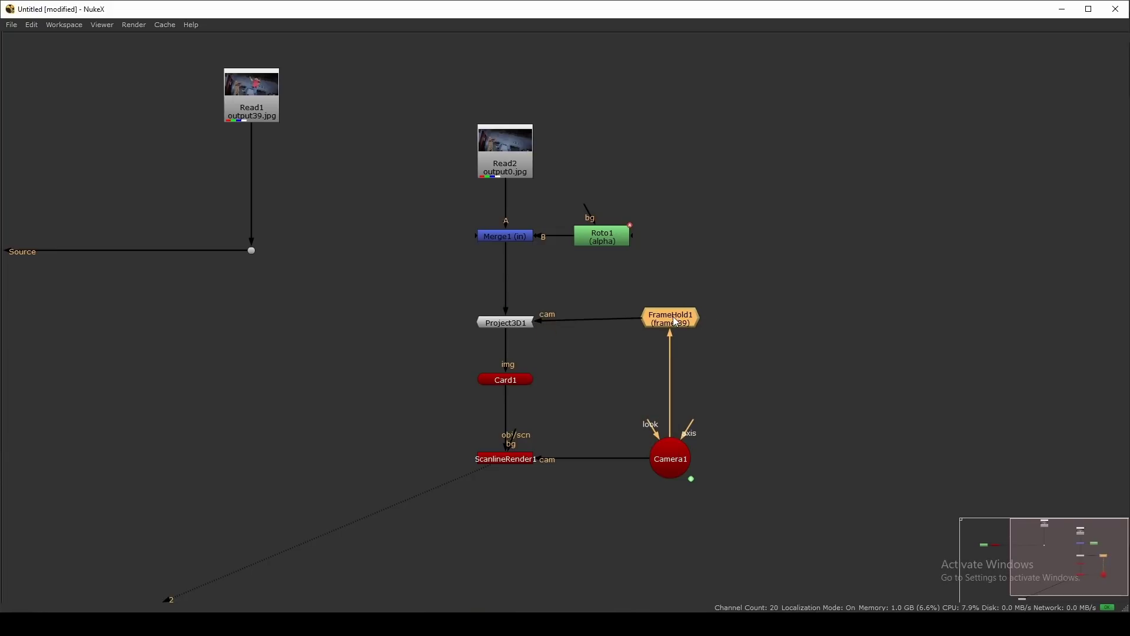
Step: View the ScanlineRender1 output and scrub from frame 39 through the shot to check how the projected card moves
scroll(897, 419, down, 1)
key(space)
scroll(901, 447, down, 8)
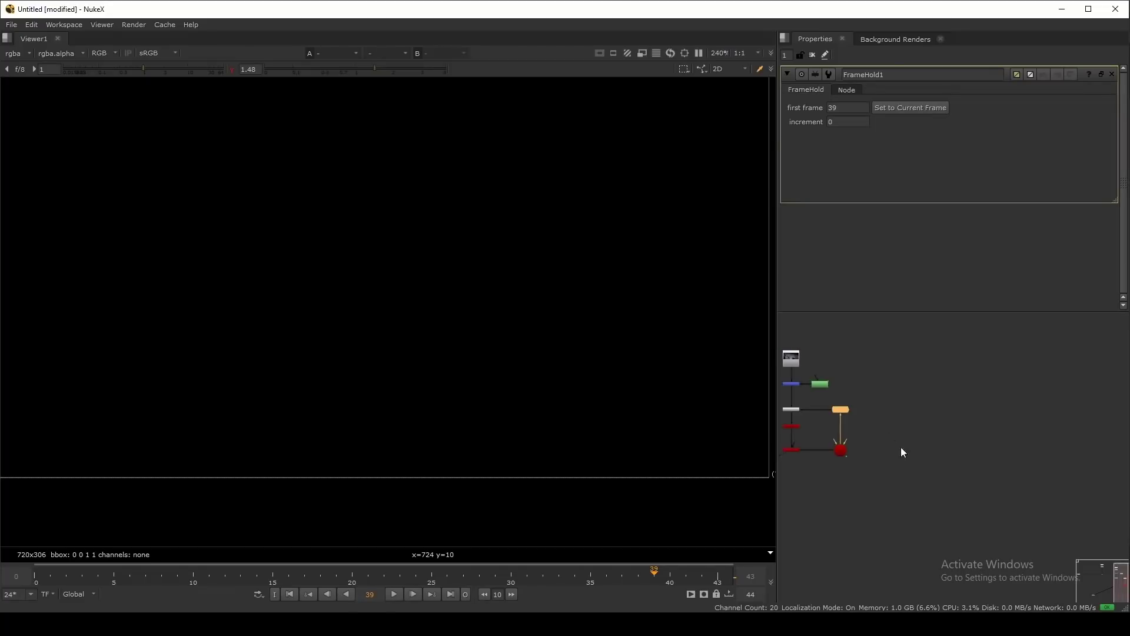
middle_drag(900, 446, 1000, 417)
scroll(885, 435, up, 3)
drag(938, 415, 990, 470)
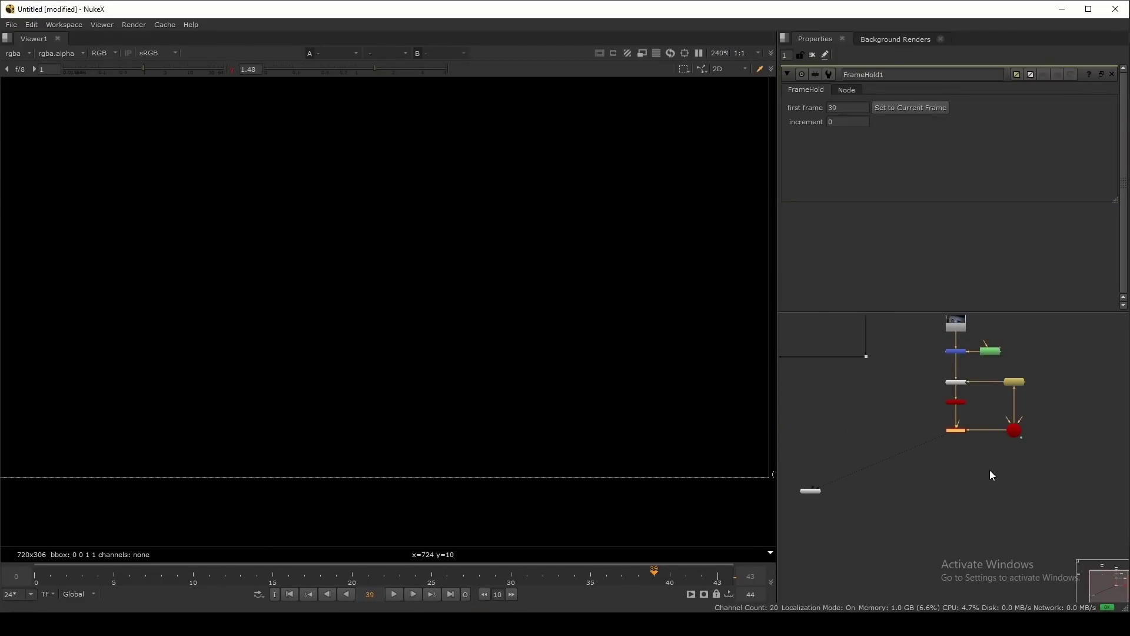
key(1)
scroll(559, 332, down, 2)
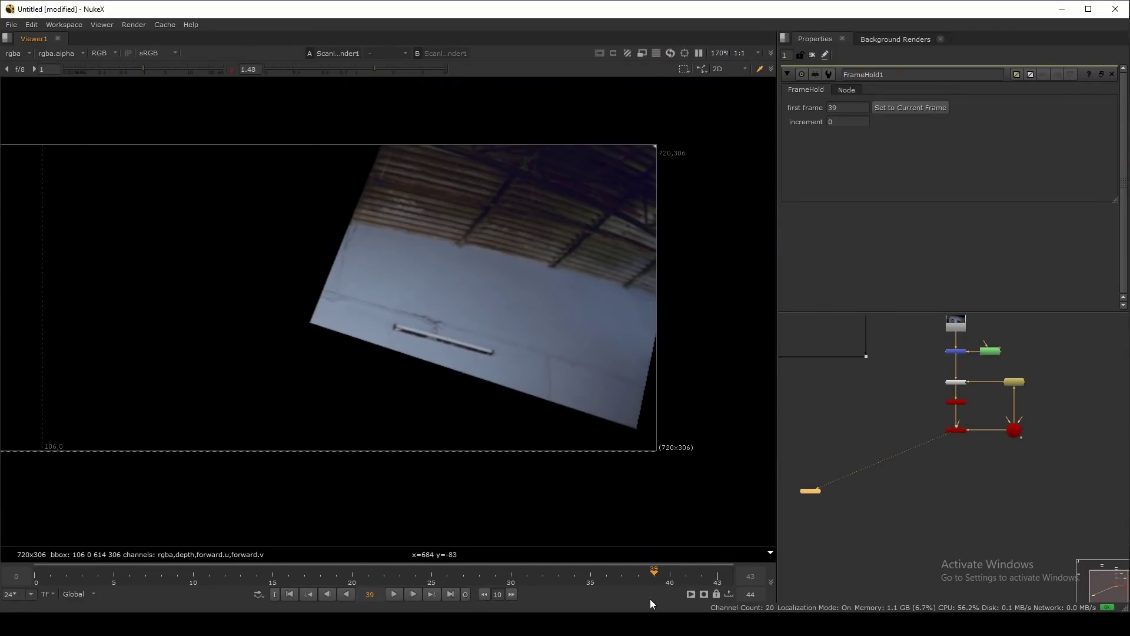
drag(654, 573, 139, 539)
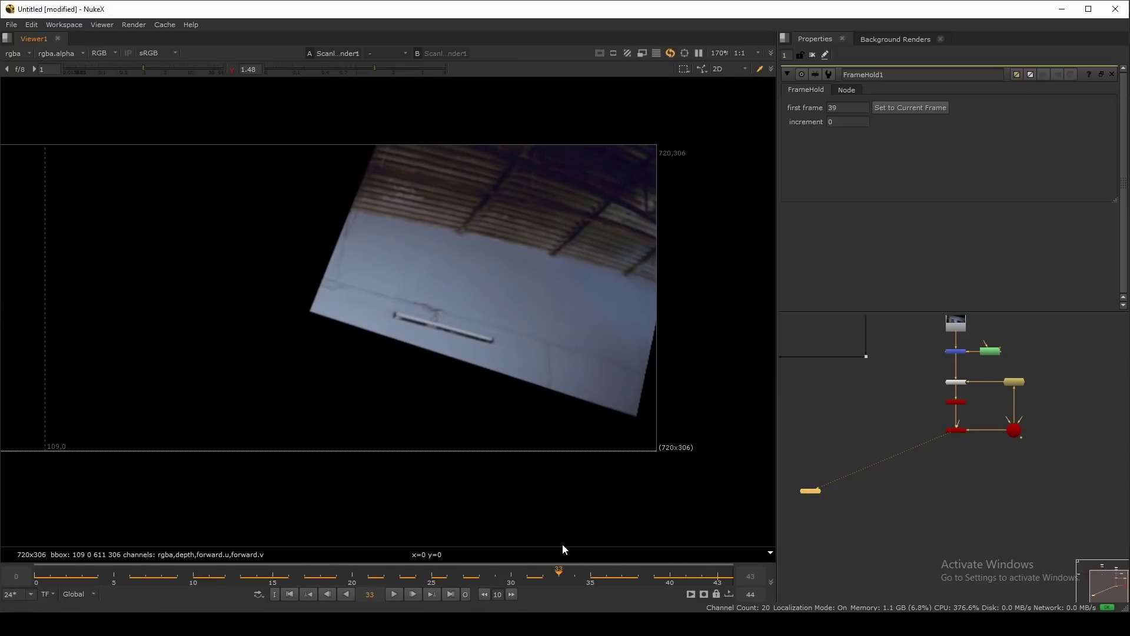
Step: Merge the ScanlineRender1 output over the original Read1 footage below the dot, with operation over
key(space)
key(f)
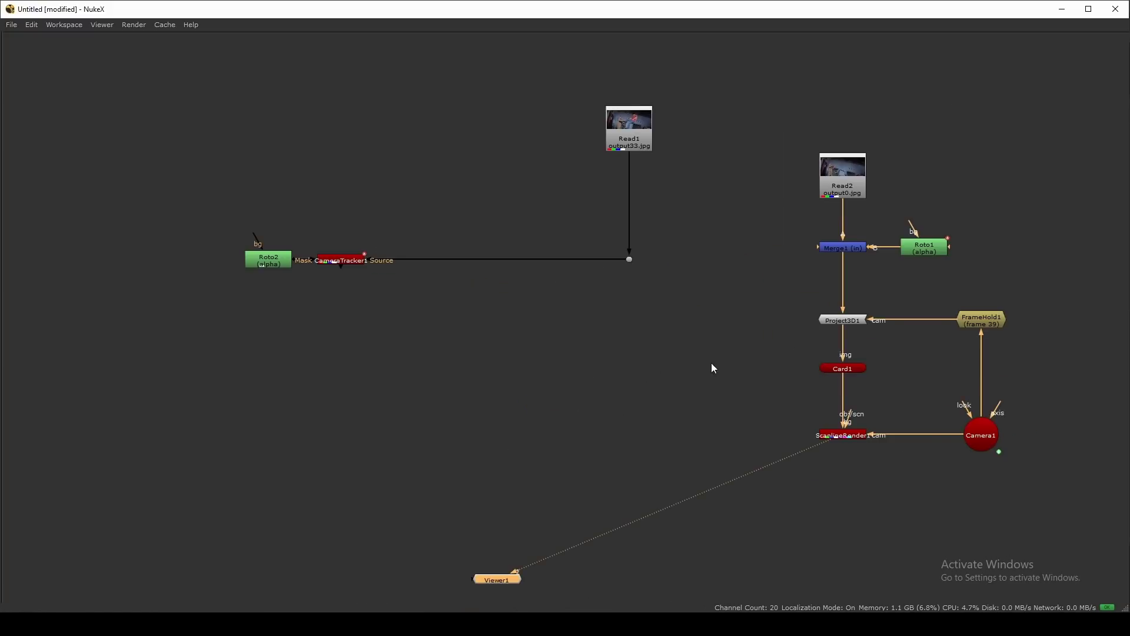
drag(604, 353, 642, 440)
key(space)
scroll(988, 500, down, 3)
middle_drag(995, 499, 1129, 515)
Step: Assign the merged result and the original plate's dot to separate viewer inputs for comparison, and close the open node properties
click(942, 395)
key(1)
drag(876, 447, 989, 520)
key(2)
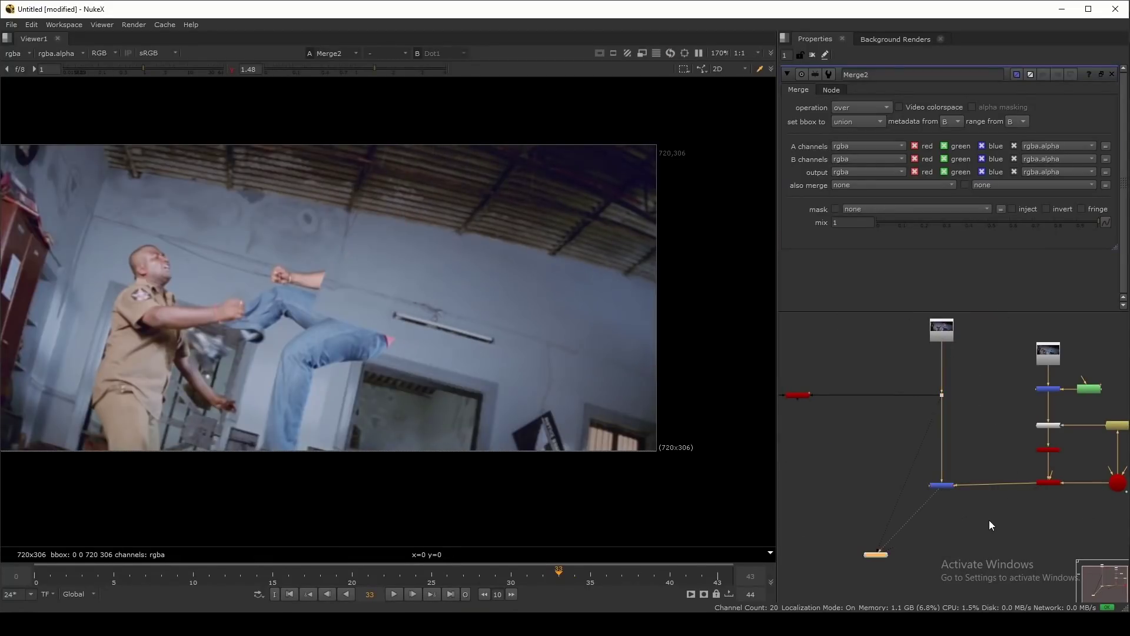
scroll(621, 355, up, 1)
key(1)
key(2)
scroll(526, 338, down, 2)
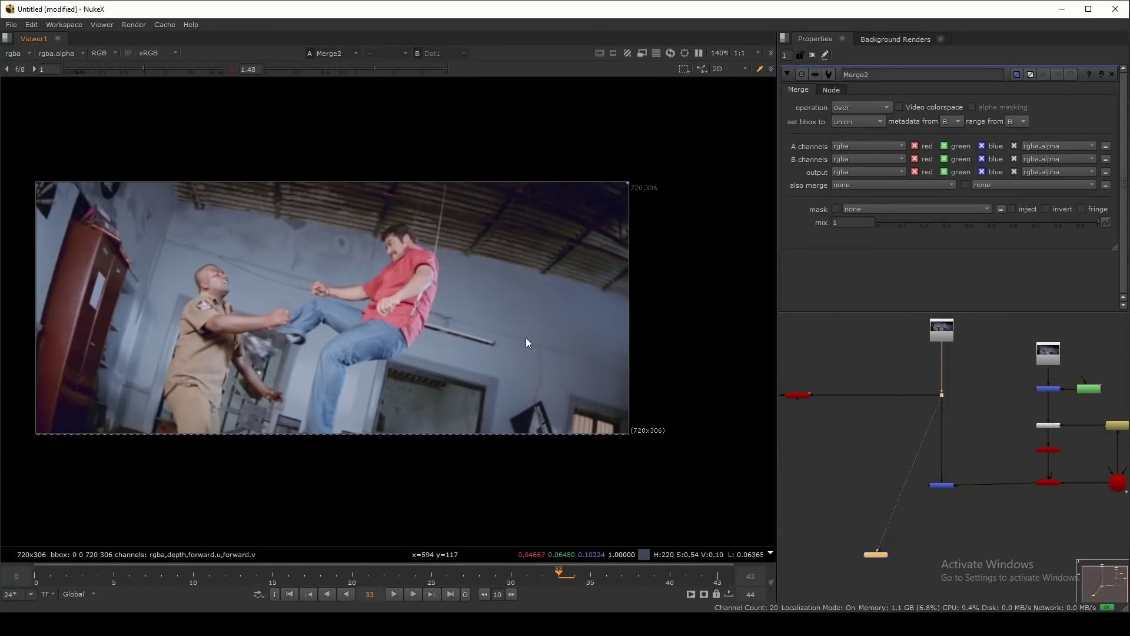
click(813, 54)
middle_drag(597, 190, 624, 192)
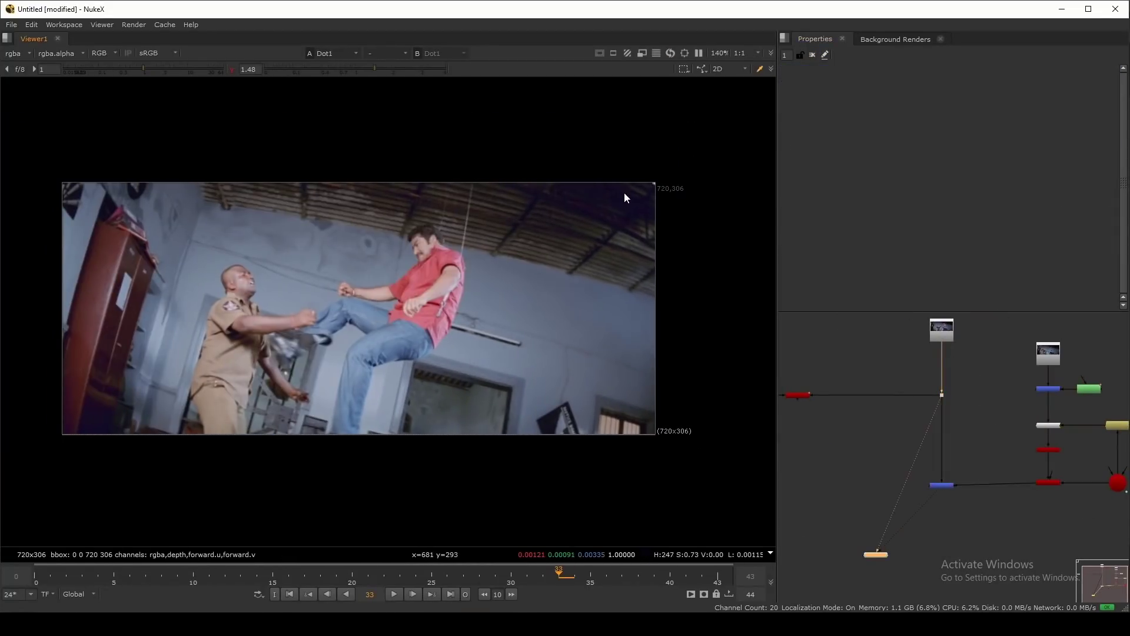
Step: Play back the merged shot, stop it, and switch between the merged result and the original plate
click(393, 594)
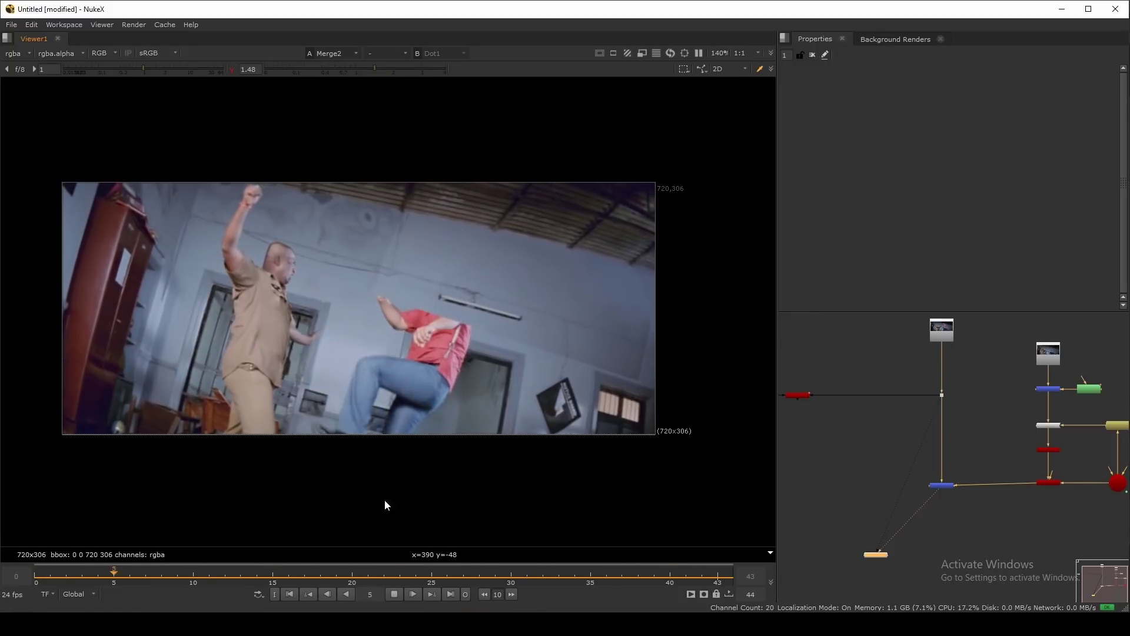
click(395, 593)
key(1)
key(1)
key(2)
key(1)
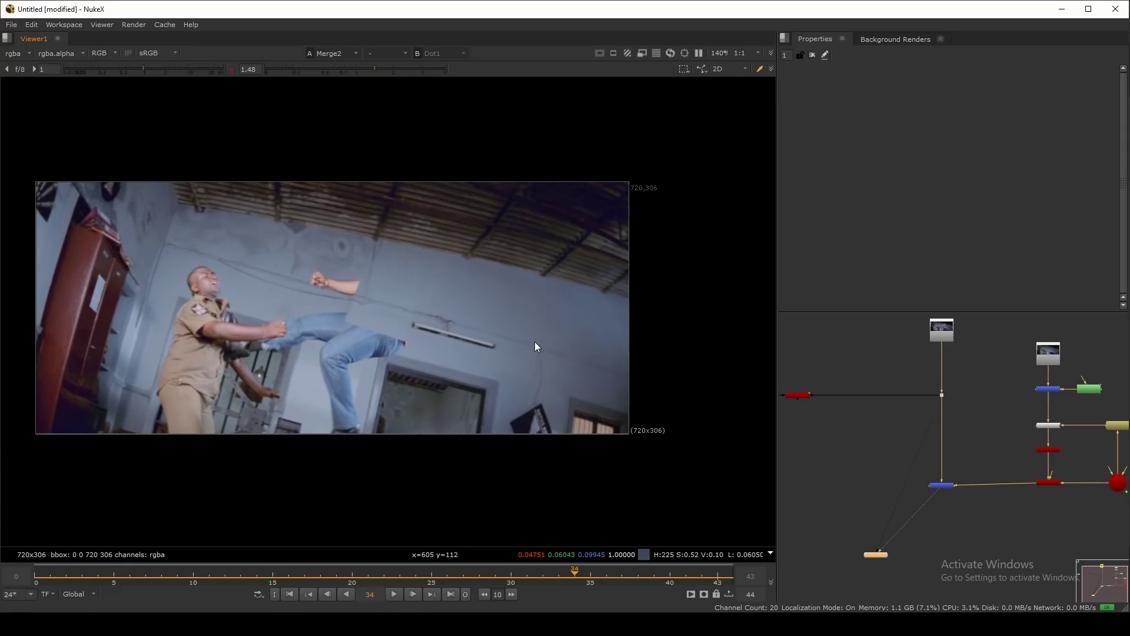
Step: Compare the merged result with the original plate at frame 34 up close around the roof and back wall
scroll(604, 250, up, 1)
drag(677, 134, 511, 316)
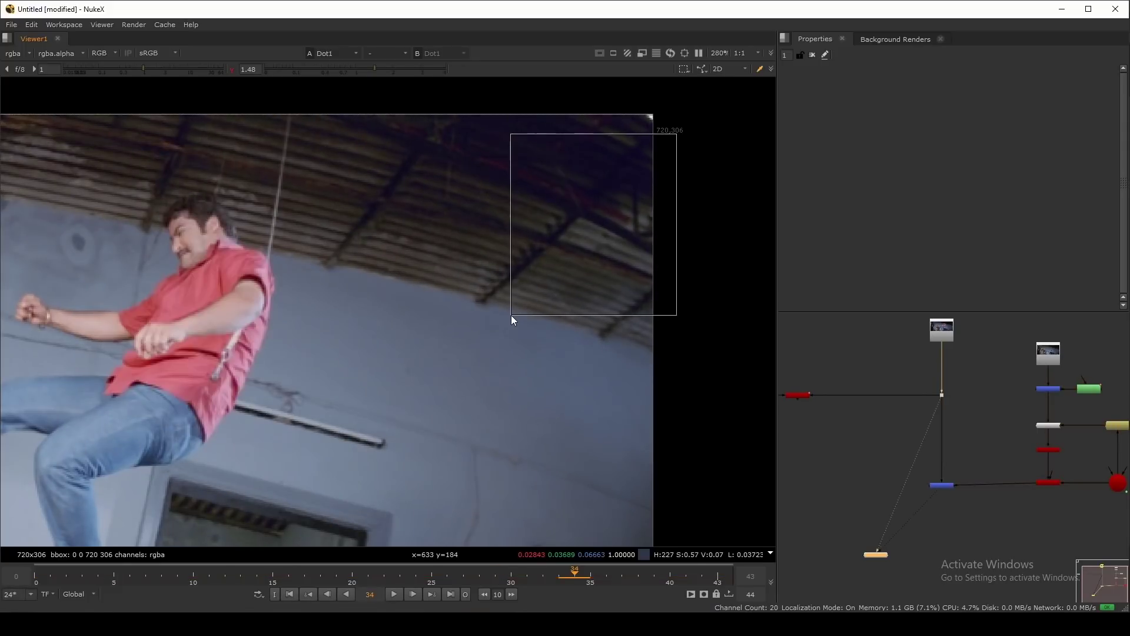
key(1)
key(2)
key(1)
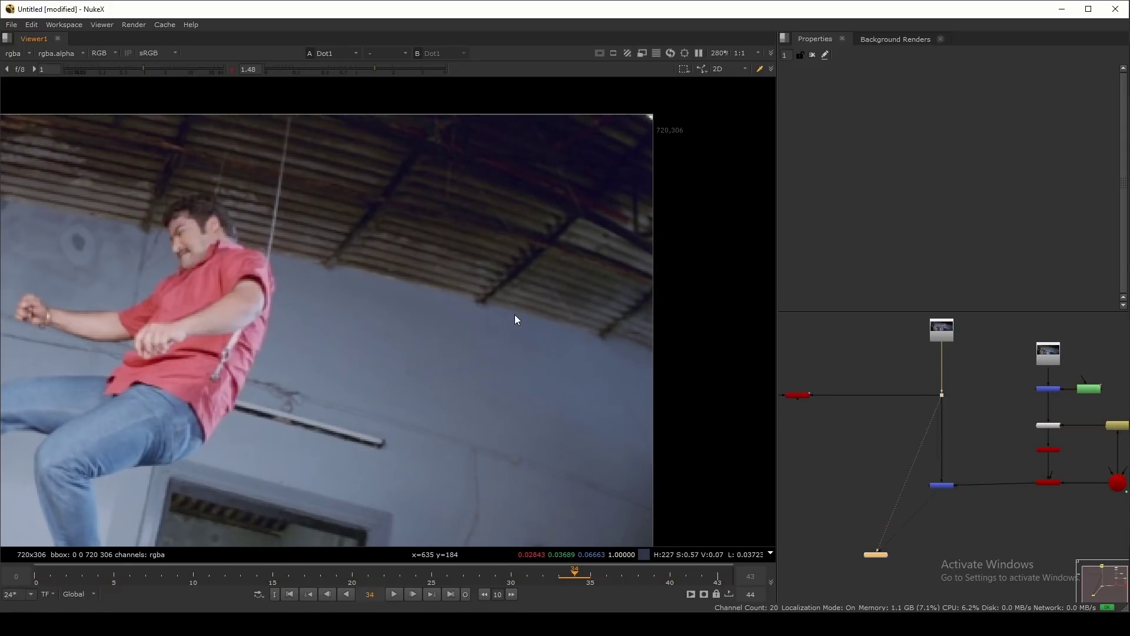
key(2)
key(1)
scroll(514, 315, down, 2)
Step: Compare the original plate with the merged result at frame 1 around the wires above the red-shirted fighter
click(48, 583)
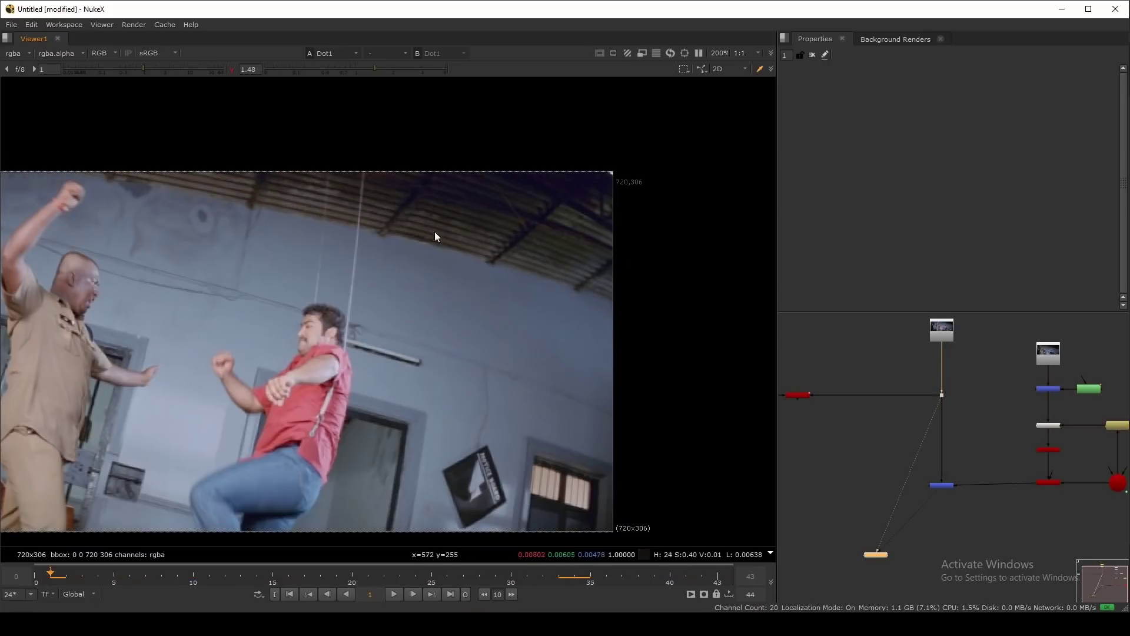
scroll(357, 270, up, 3)
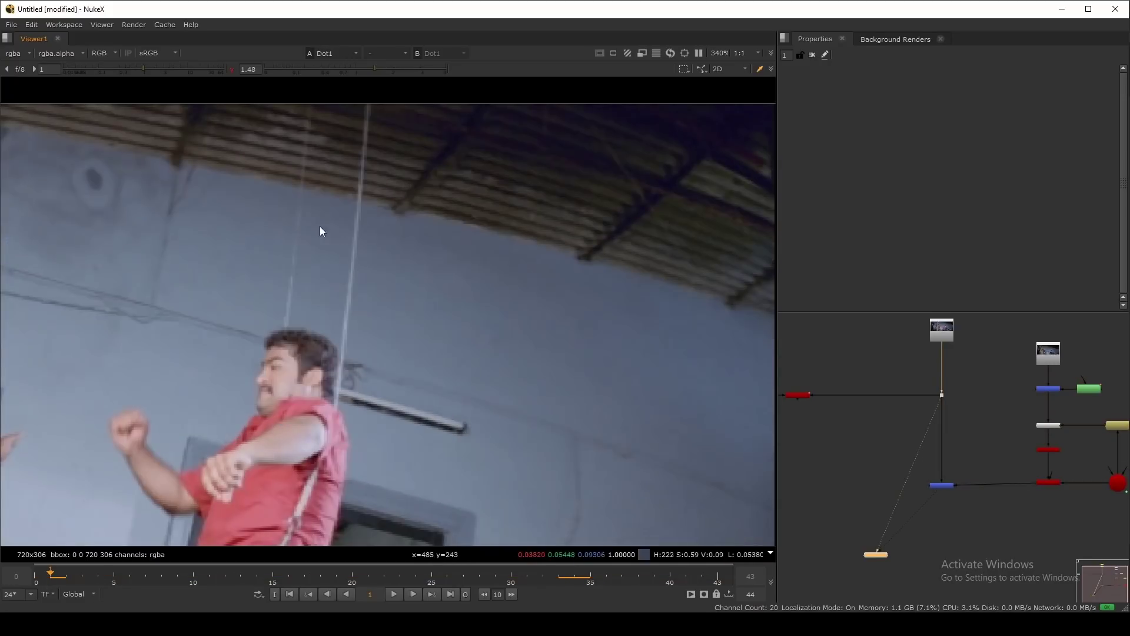
key(2)
scroll(407, 283, down, 2)
middle_drag(415, 282, 404, 270)
key(1)
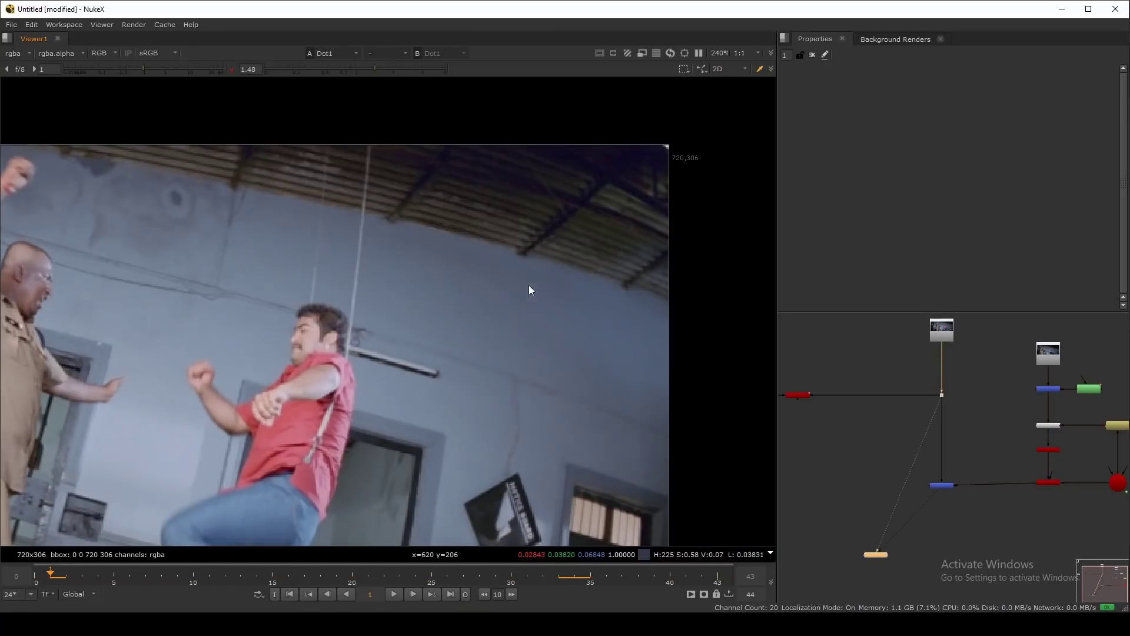
key(2)
drag(726, 88, 408, 340)
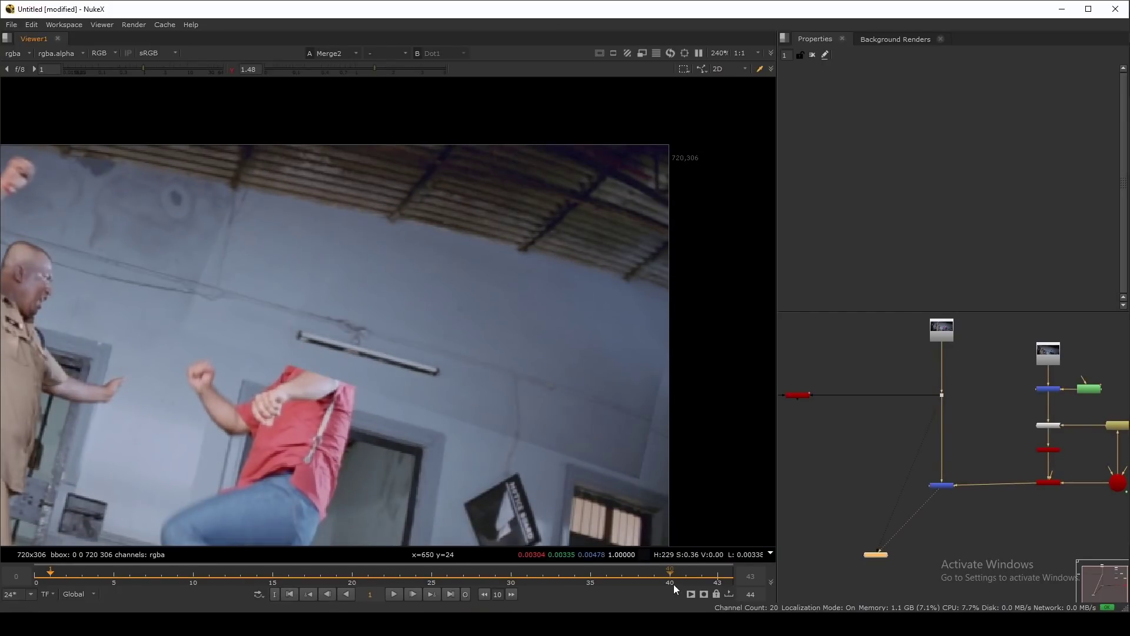
Step: Compare the merged result with the original plate at frame 39 to check the patch's match and edges
drag(673, 581, 657, 581)
middle_drag(573, 367, 618, 355)
key(1)
key(2)
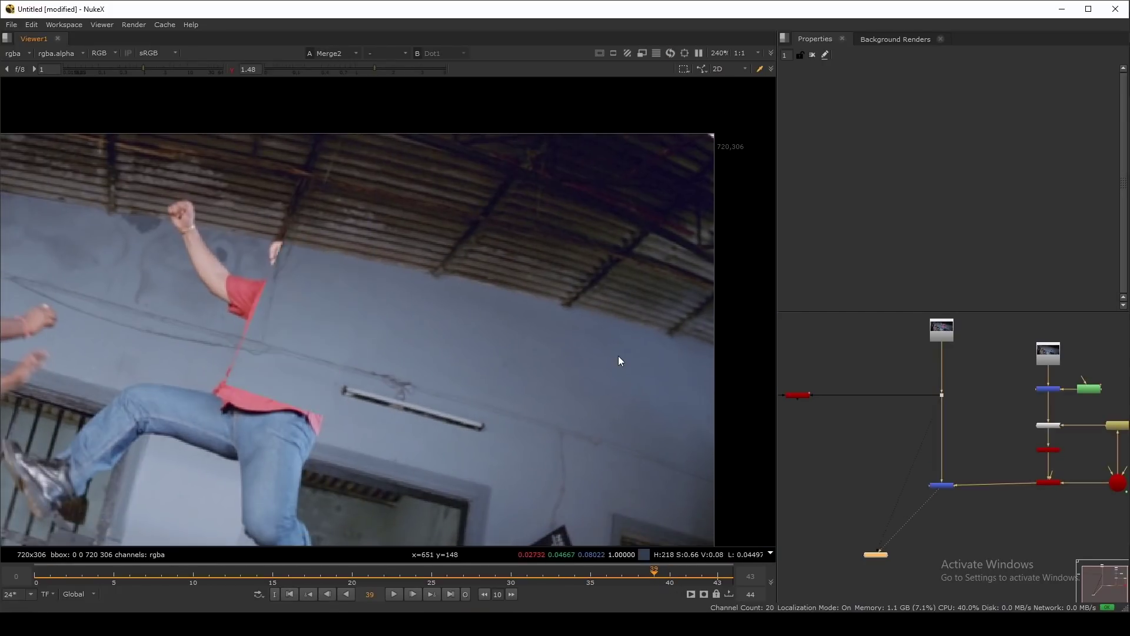
key(1)
key(2)
key(1)
key(2)
Step: View the Merge1 output to examine the roto-masked clean plate and its edges at frame 39
middle_drag(1019, 420, 894, 395)
scroll(1040, 403, up, 4)
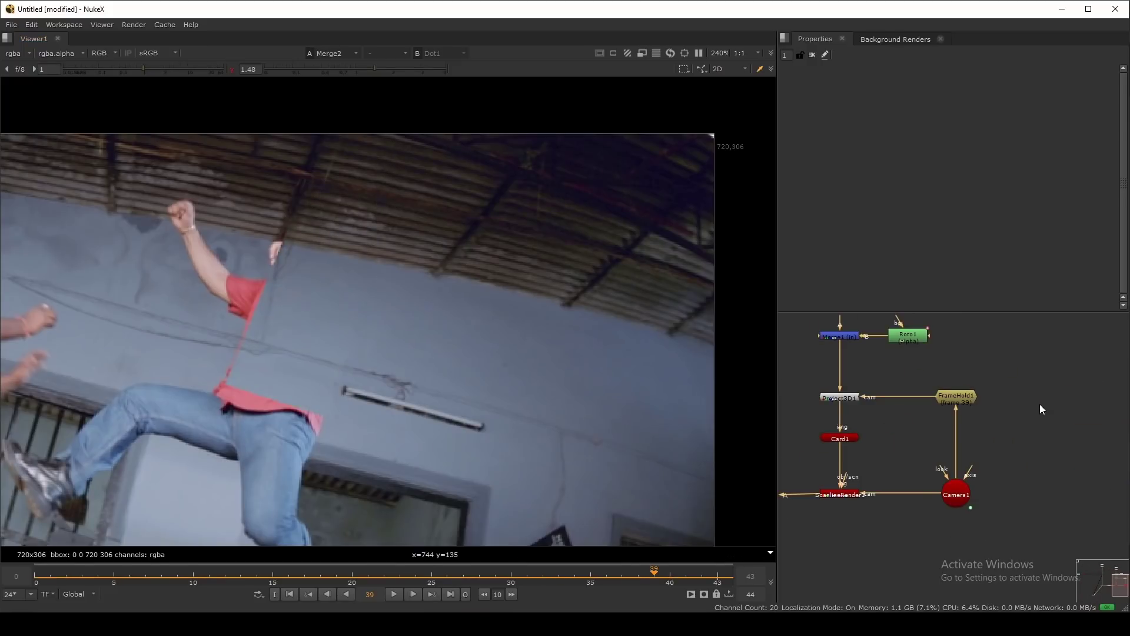
middle_drag(989, 382, 1093, 411)
click(915, 352)
key(1)
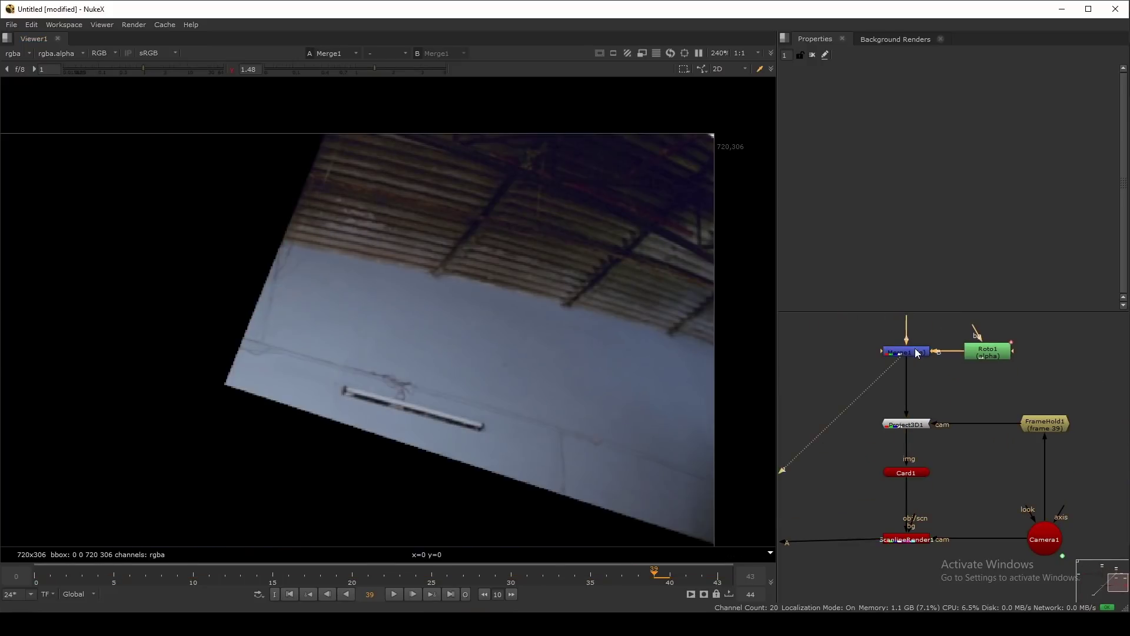
middle_drag(954, 366, 804, 335)
scroll(525, 224, down, 2)
middle_drag(637, 326, 475, 306)
middle_drag(854, 385, 962, 429)
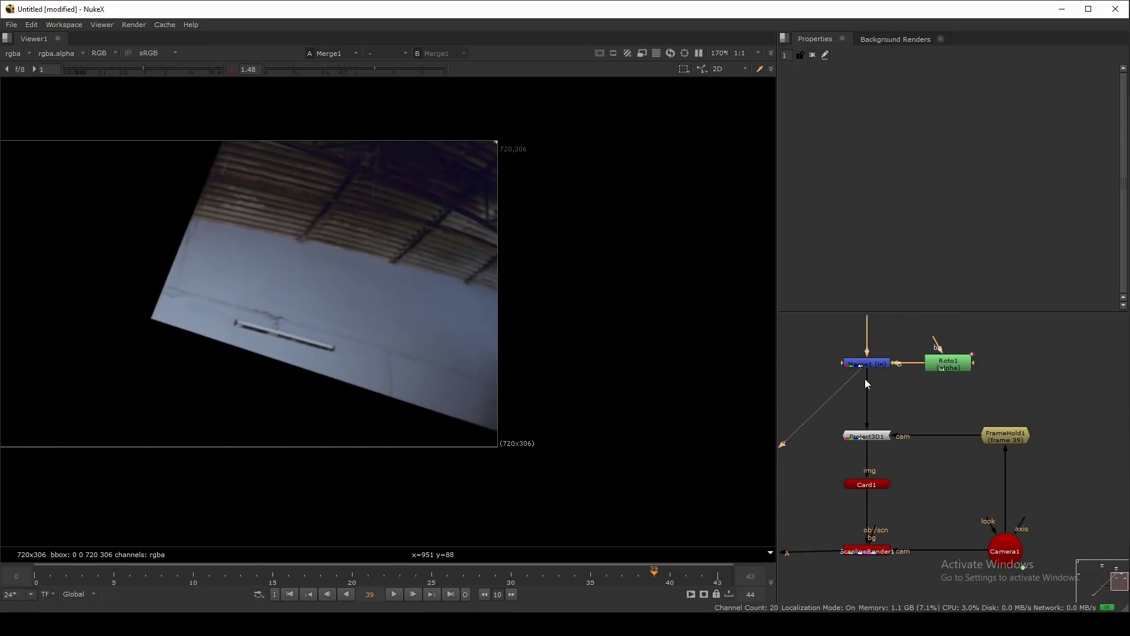
Step: Add a CornerPin2D node directly after Merge1 in the clean-plate branch
click(870, 363)
key(Tab)
text(co)
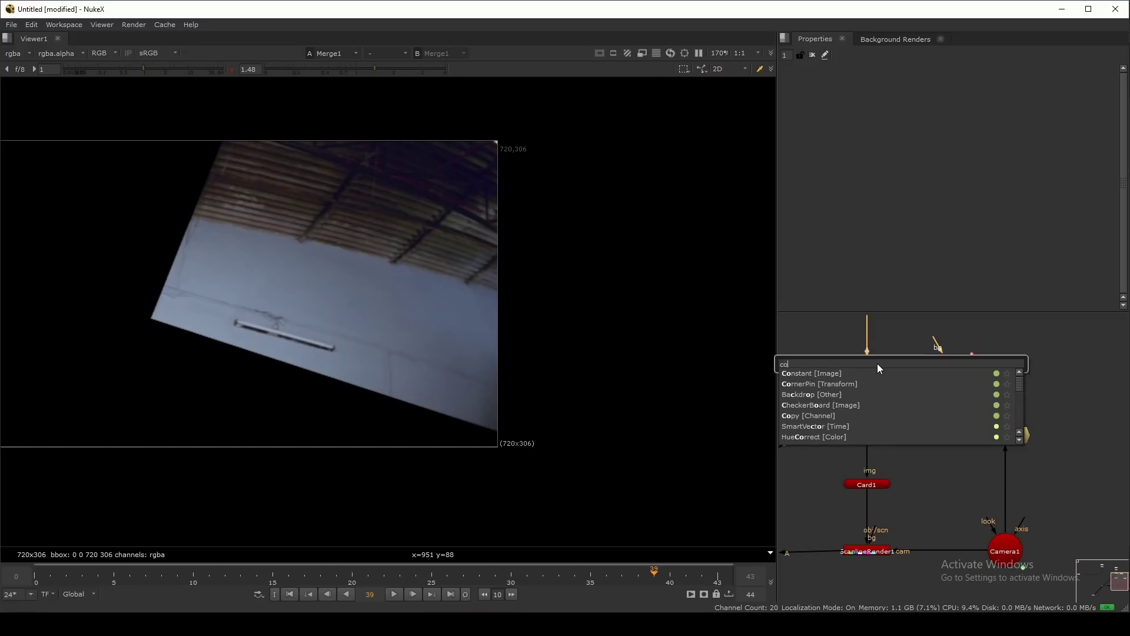
text(rnerPin [Transform)
key(Return)
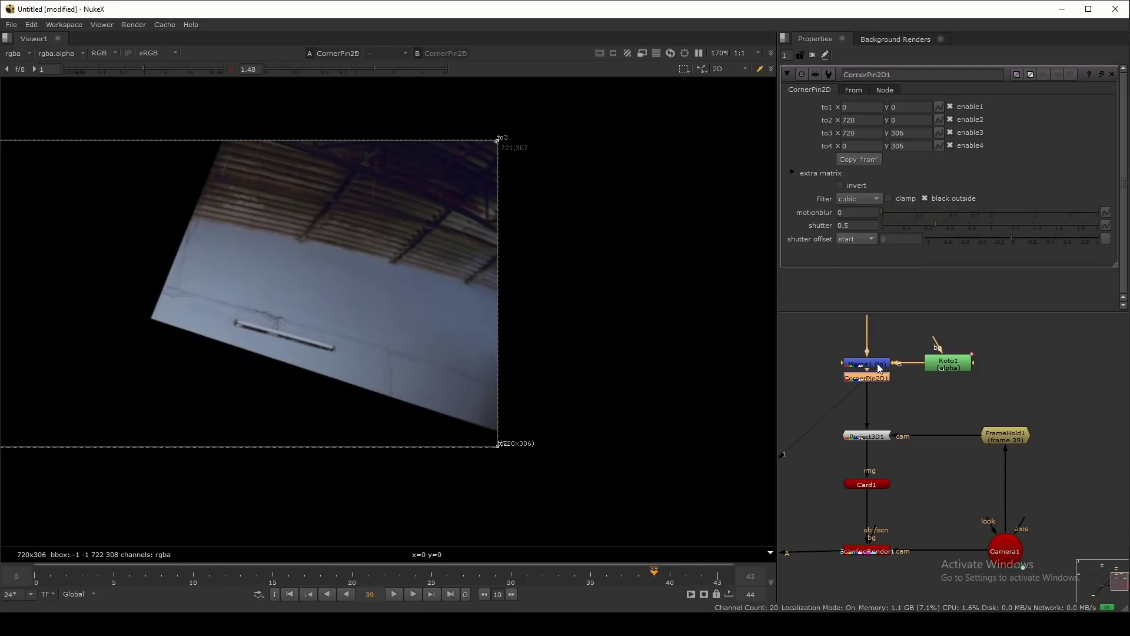
Step: Fit the corner pin's from points to the patch at 369,128; 722,16; 720,306; and 455,308, and copy them to the to points
middle_drag(614, 322, 740, 294)
middle_drag(548, 211, 555, 208)
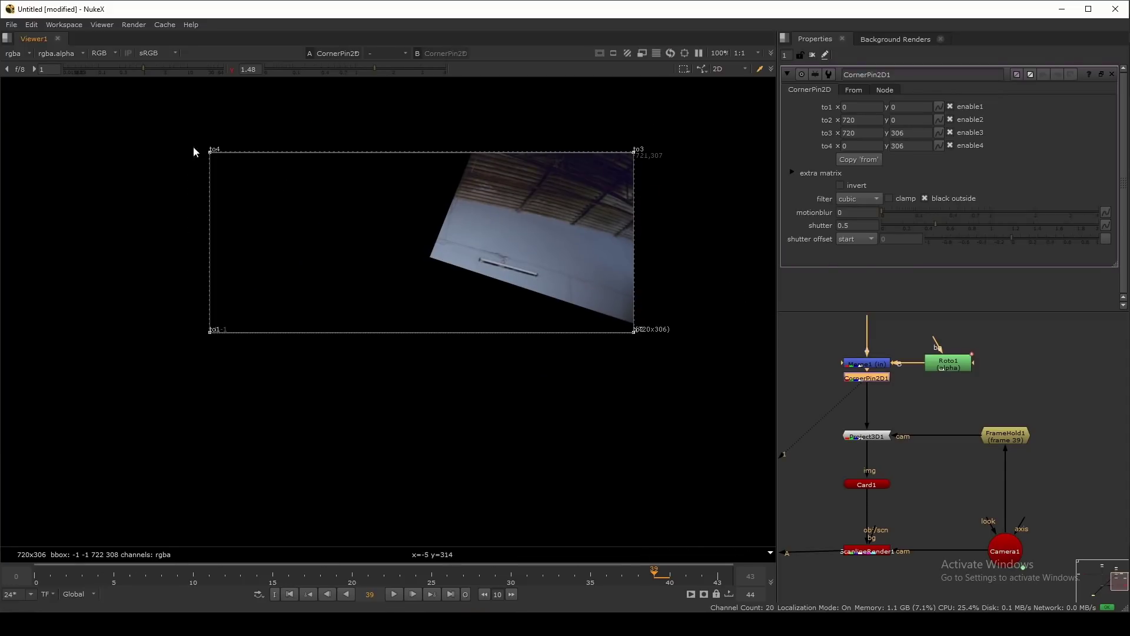
middle_drag(731, 388, 744, 451)
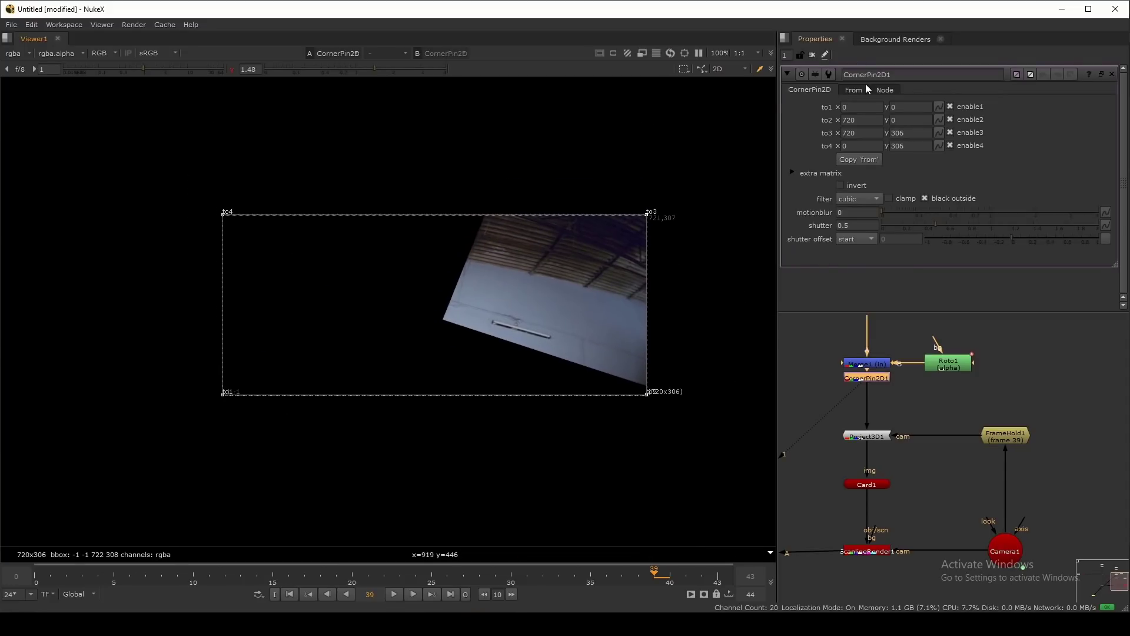
click(855, 90)
drag(227, 213, 491, 212)
click(875, 365)
key(1)
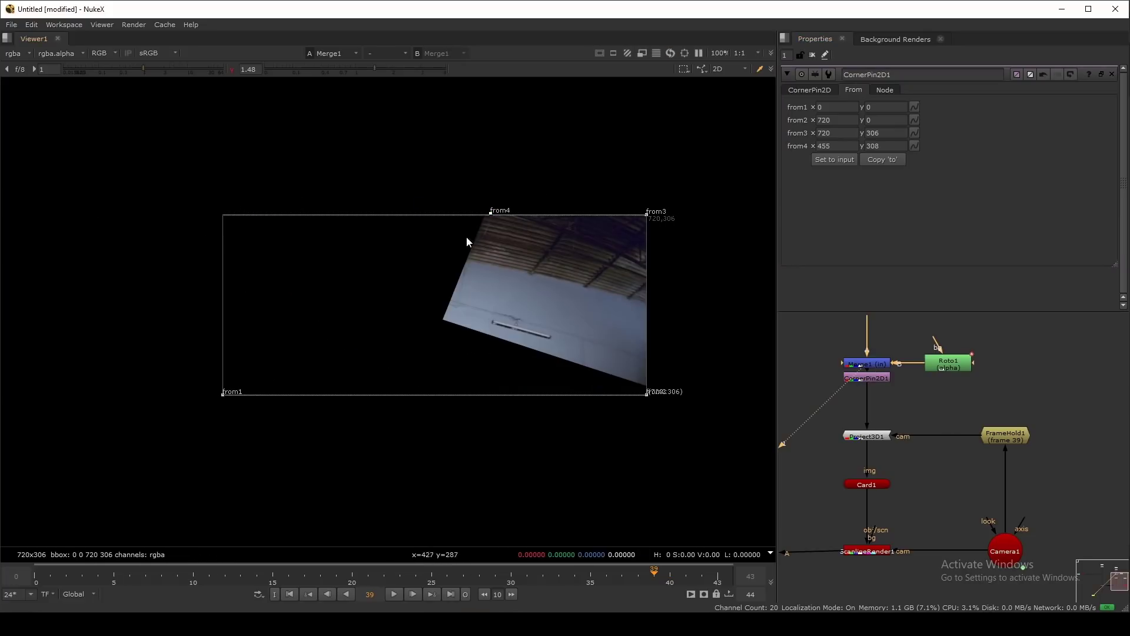
drag(234, 395, 439, 319)
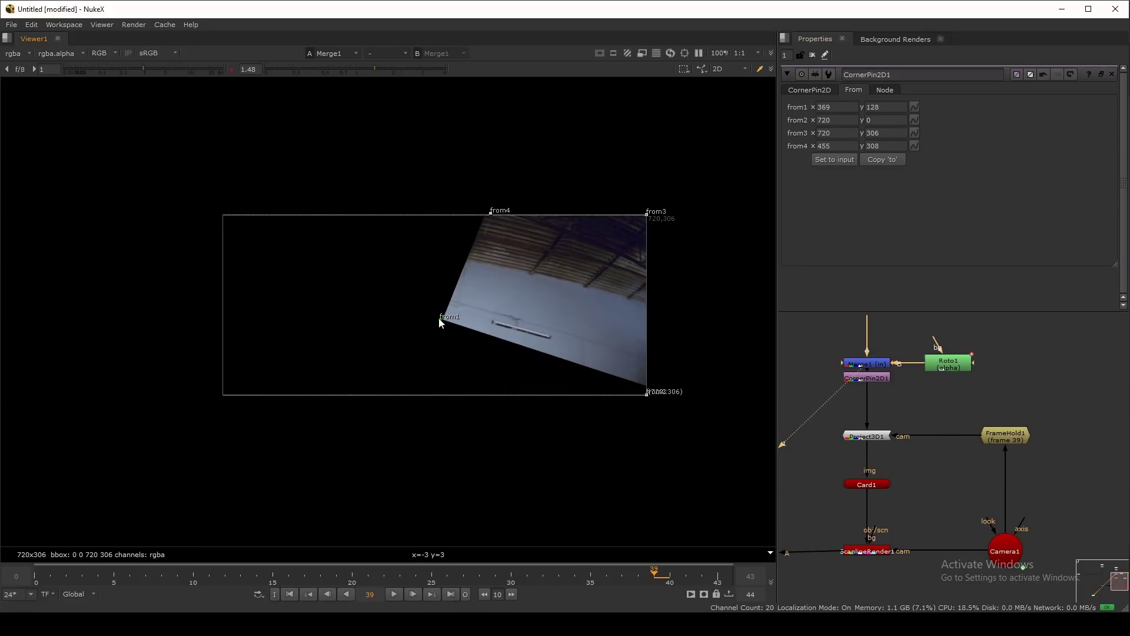
drag(648, 394, 650, 387)
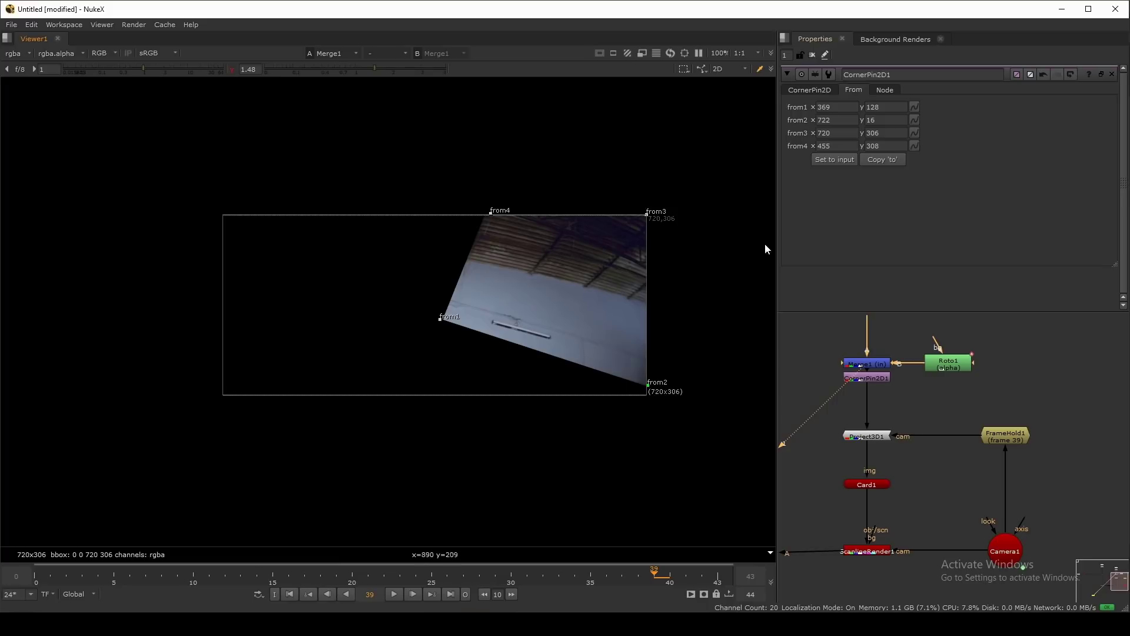
click(812, 90)
click(857, 159)
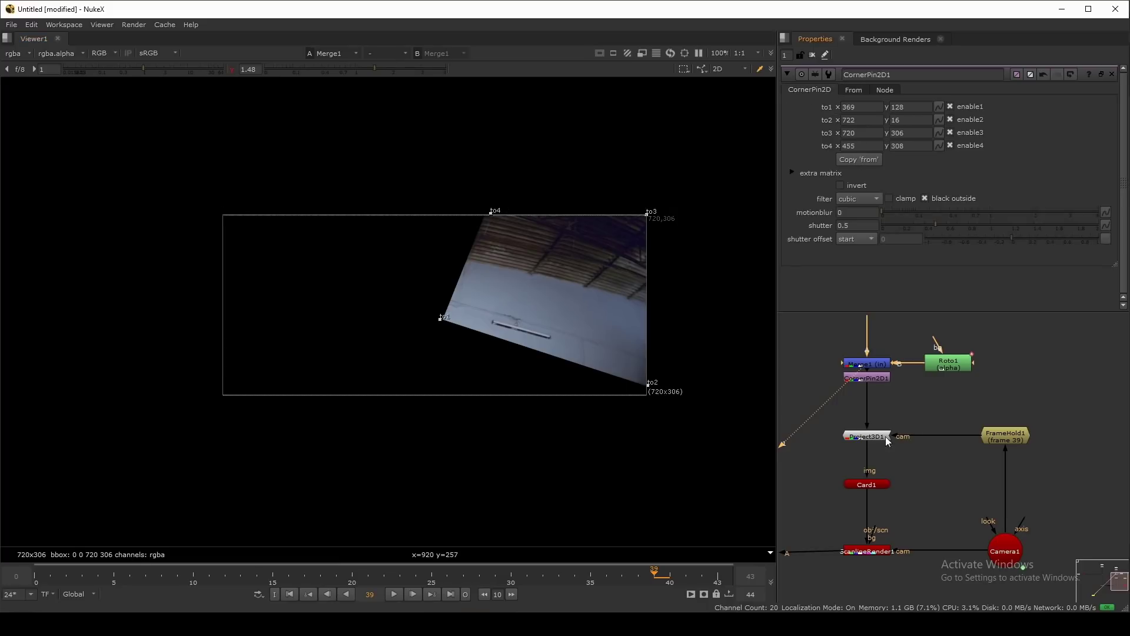
Step: Compare the original Read1 plate with the Merge2 result at frame 39 around the roof and back wall
scroll(883, 437, down, 3)
middle_drag(874, 436, 1013, 402)
middle_drag(884, 365, 904, 425)
click(913, 355)
key(1)
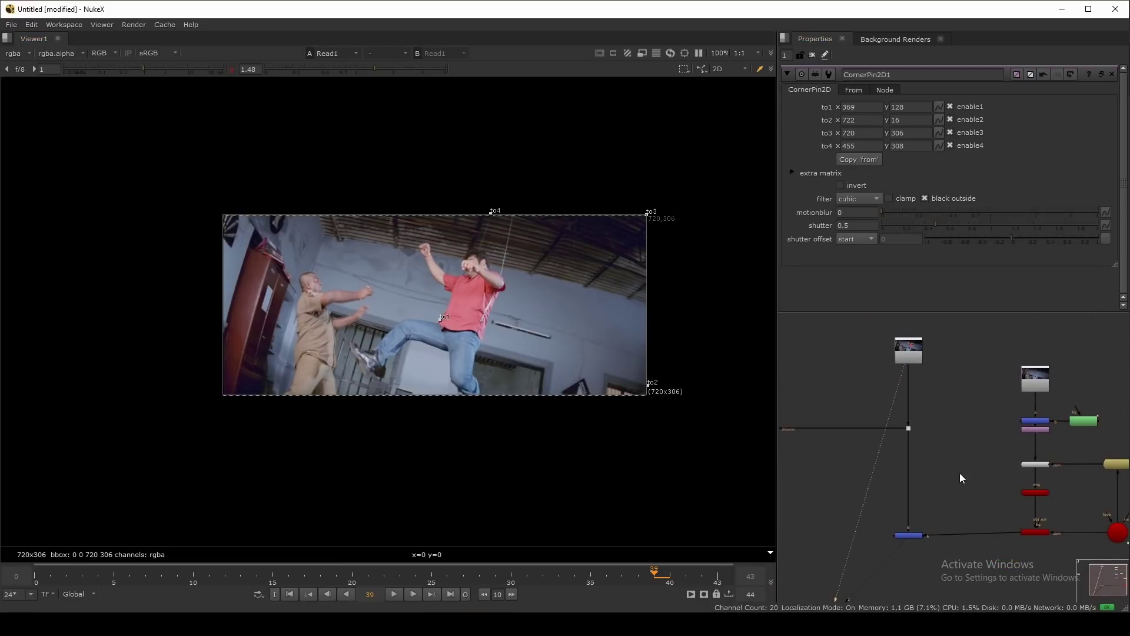
middle_drag(959, 473, 965, 410)
key(2)
scroll(591, 259, up, 4)
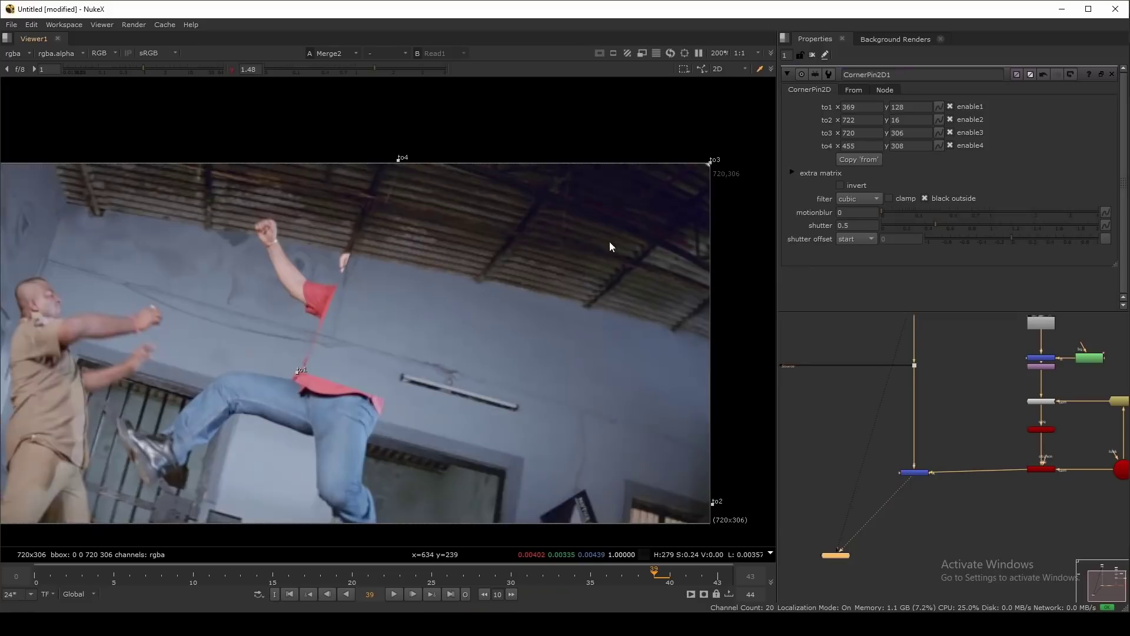
middle_drag(609, 241, 510, 260)
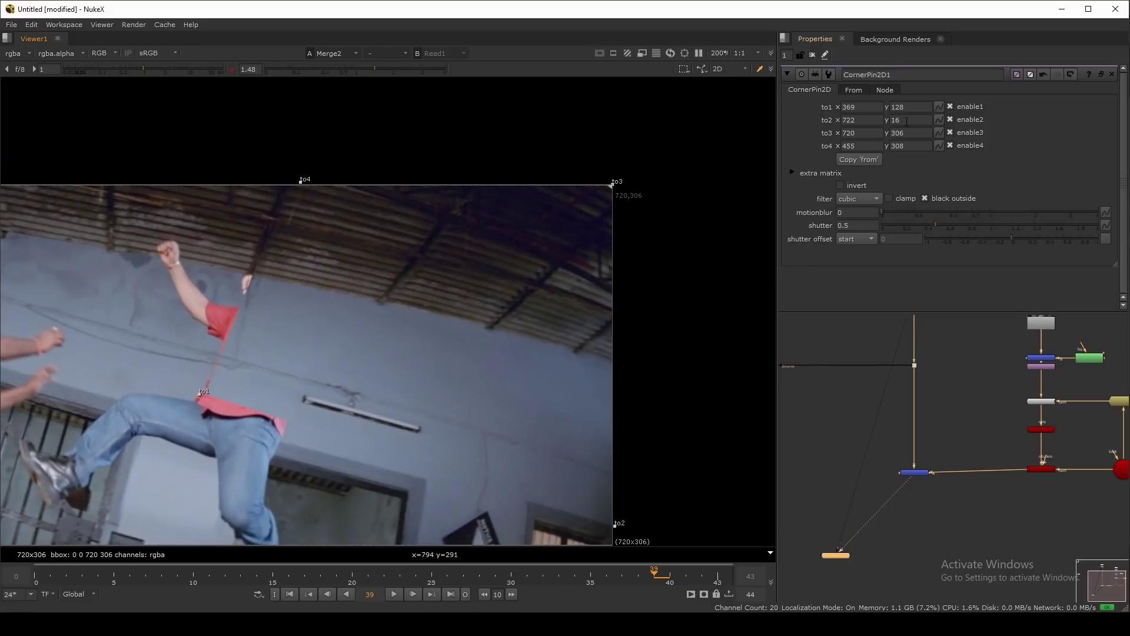
Step: Set a keyframe on all CornerPin2D1 values at frame 39 and check the merge against the plate
right_click(1052, 124)
click(1055, 143)
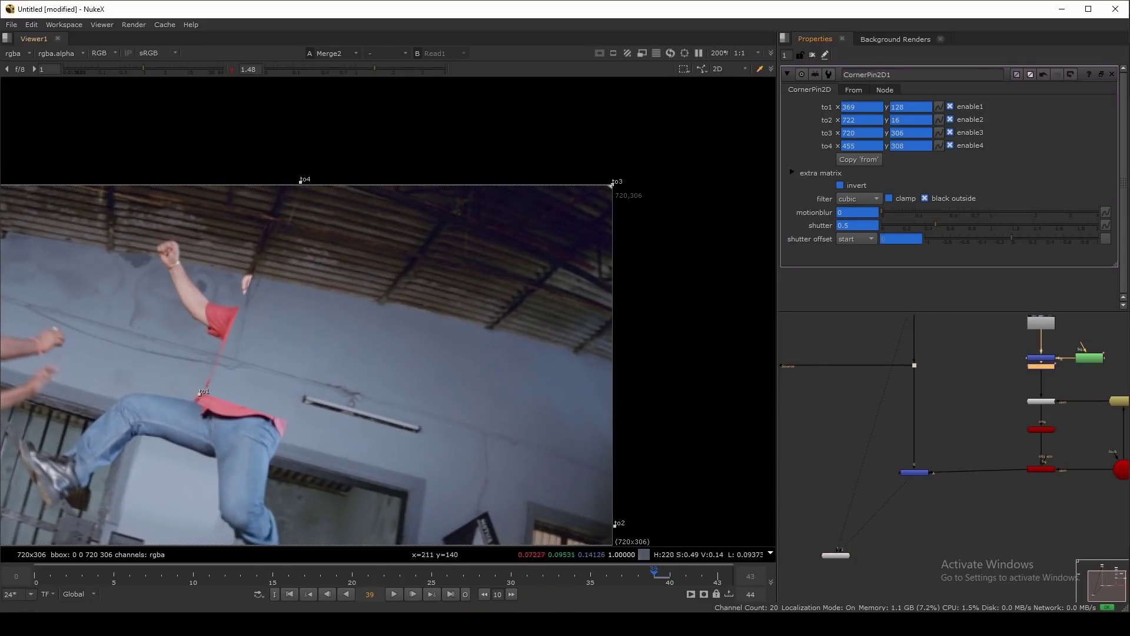
scroll(325, 345, up, 3)
key(1)
key(2)
middle_drag(770, 316, 639, 324)
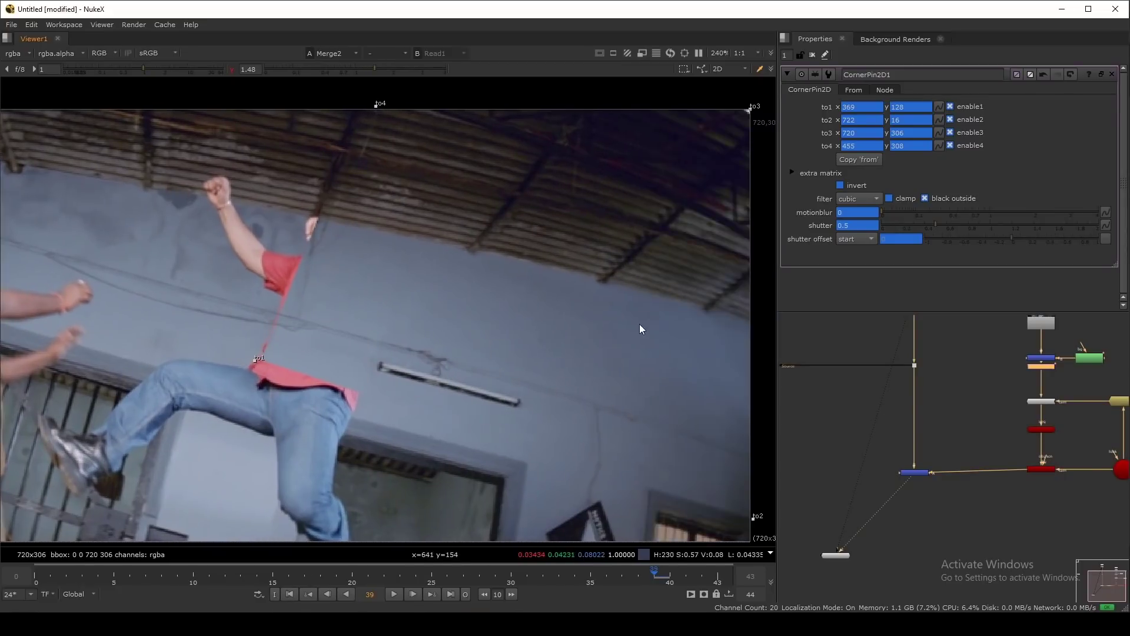
Step: Compare the merged result with the original plate at frame 43 around the roof and wires
scroll(639, 324, down, 3)
click(710, 577)
scroll(608, 388, up, 1)
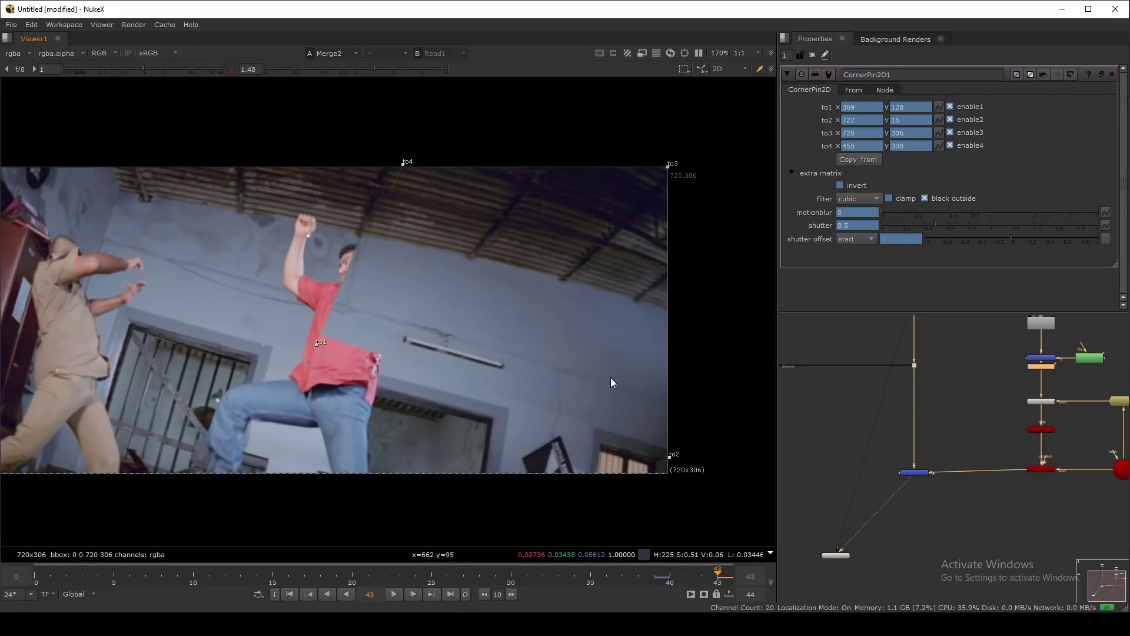
scroll(444, 183, up, 1)
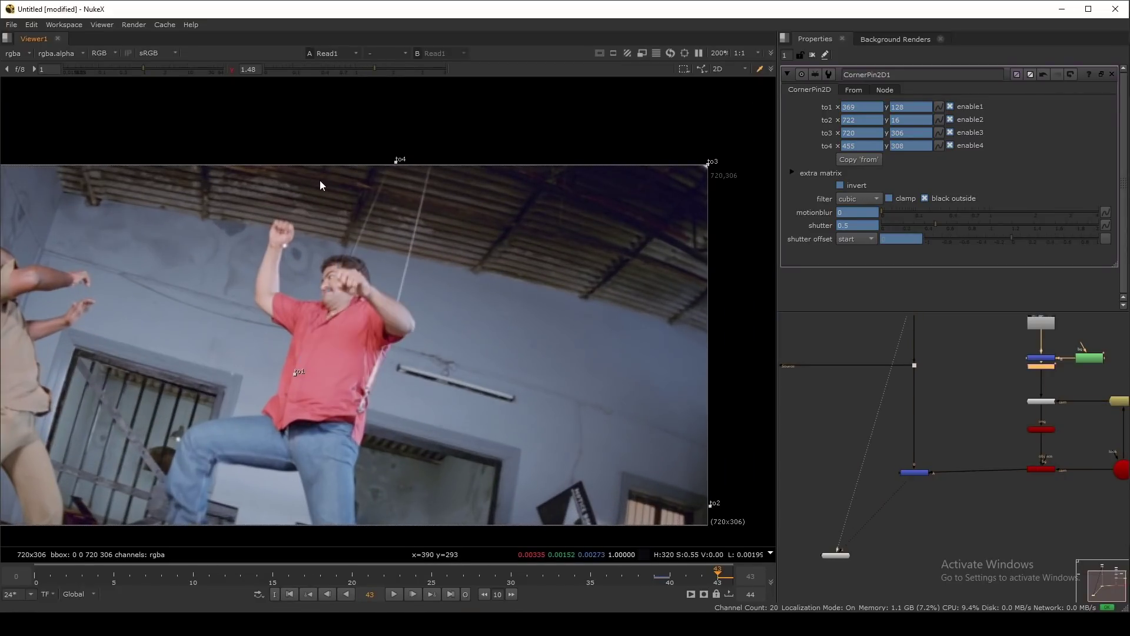
scroll(412, 205, up, 3)
key(1)
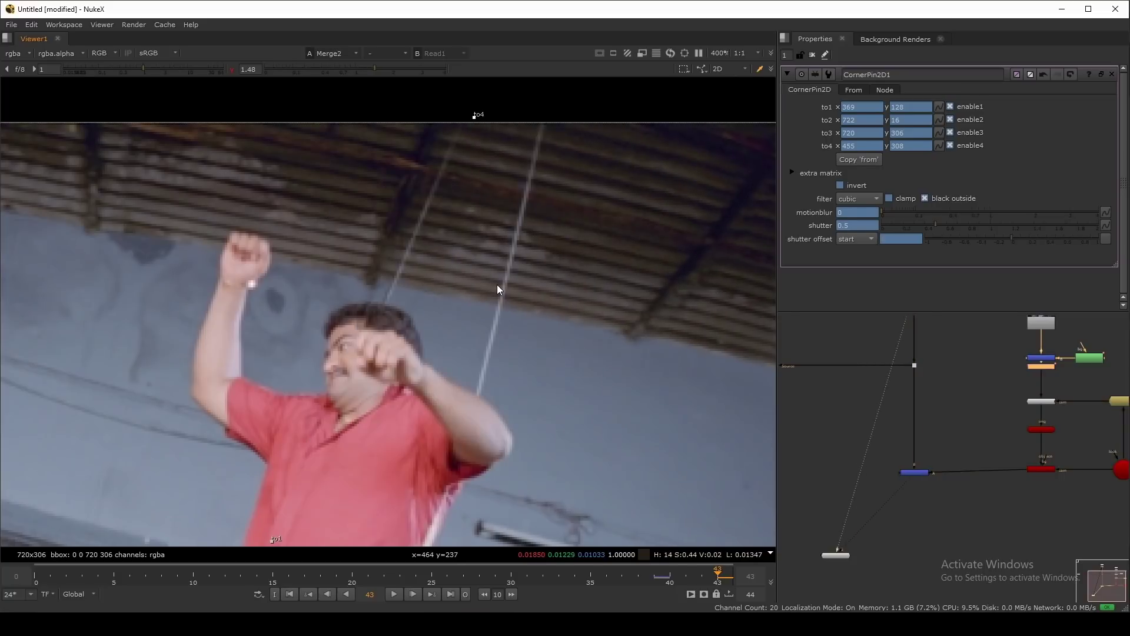
key(2)
scroll(496, 284, down, 4)
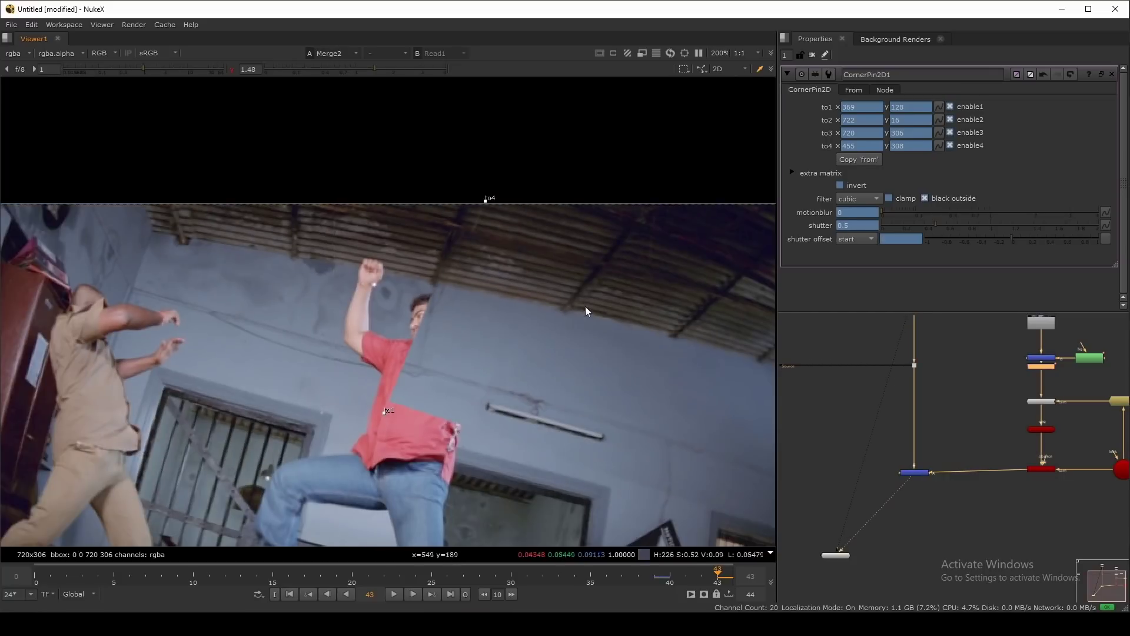
Step: Nudge the to1 and to4 corners at frame 43 to x 368.7 and 454.7, checking against the plate
scroll(528, 235, up, 4)
key(1)
key(2)
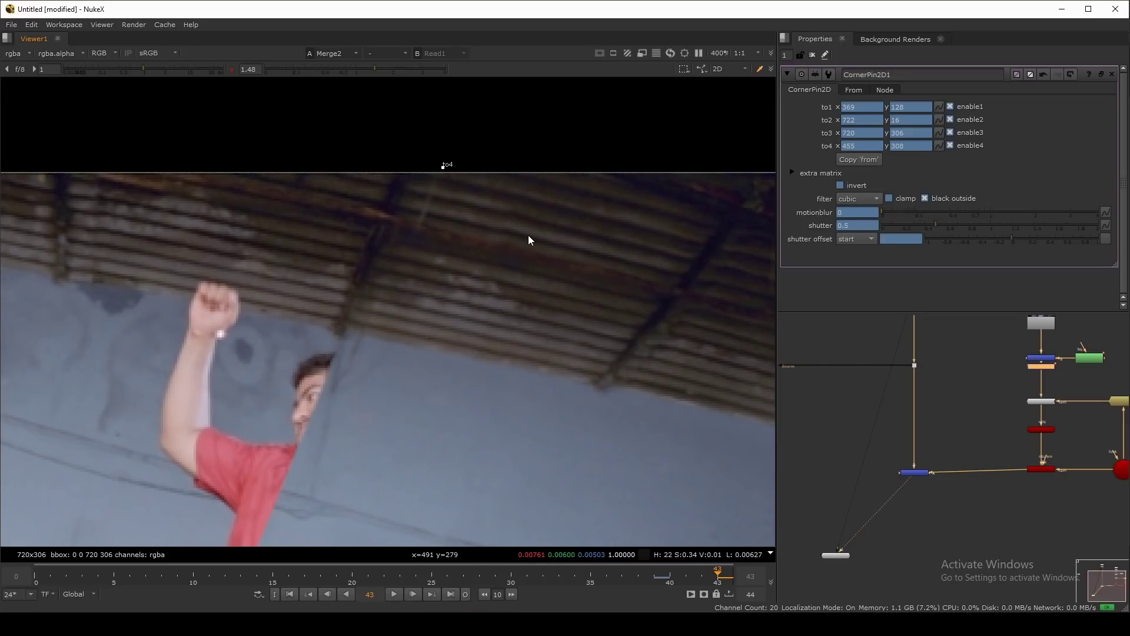
key(Left)
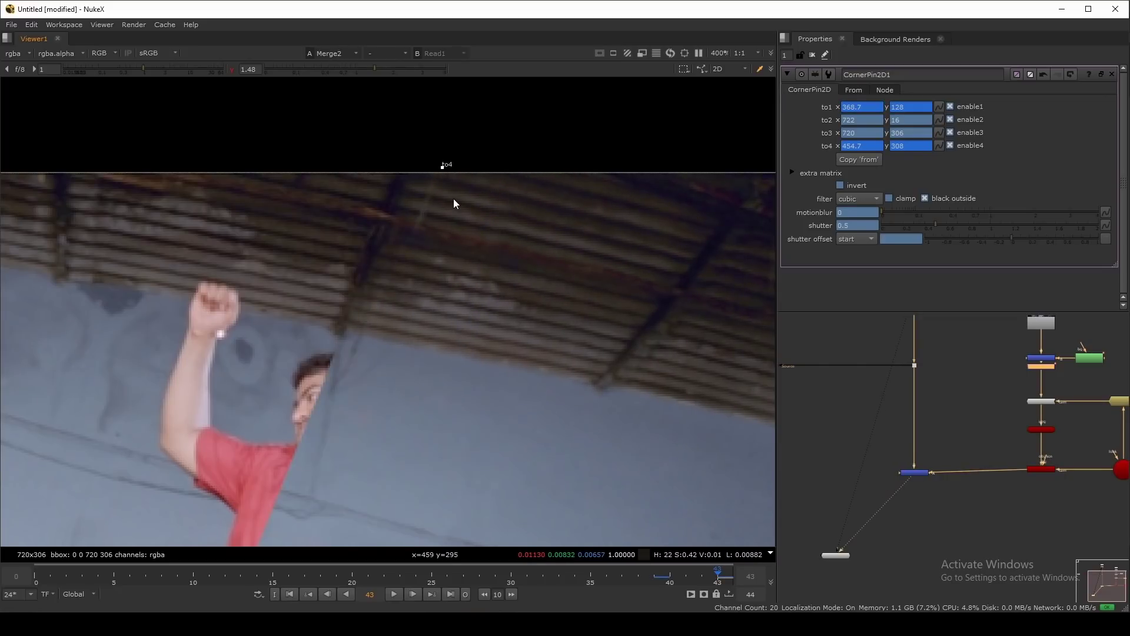
key(1)
key(2)
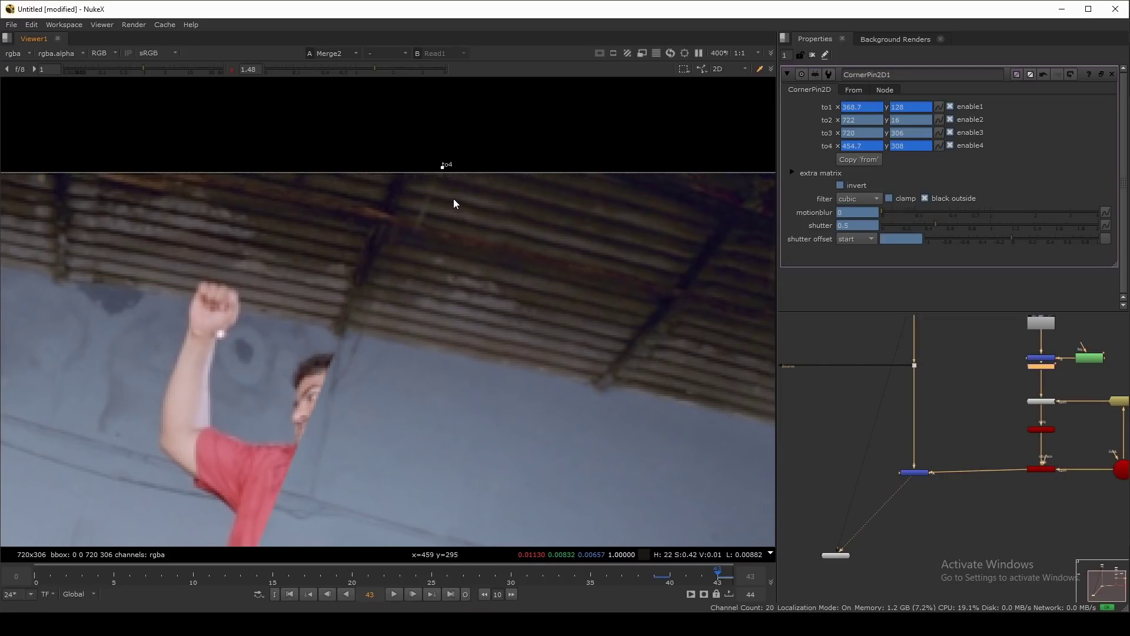
Step: Nudge to2 to 722.4, 15.6 and to3 to 720.4, 305.6 at frame 43, checking against the plate
scroll(454, 199, down, 5)
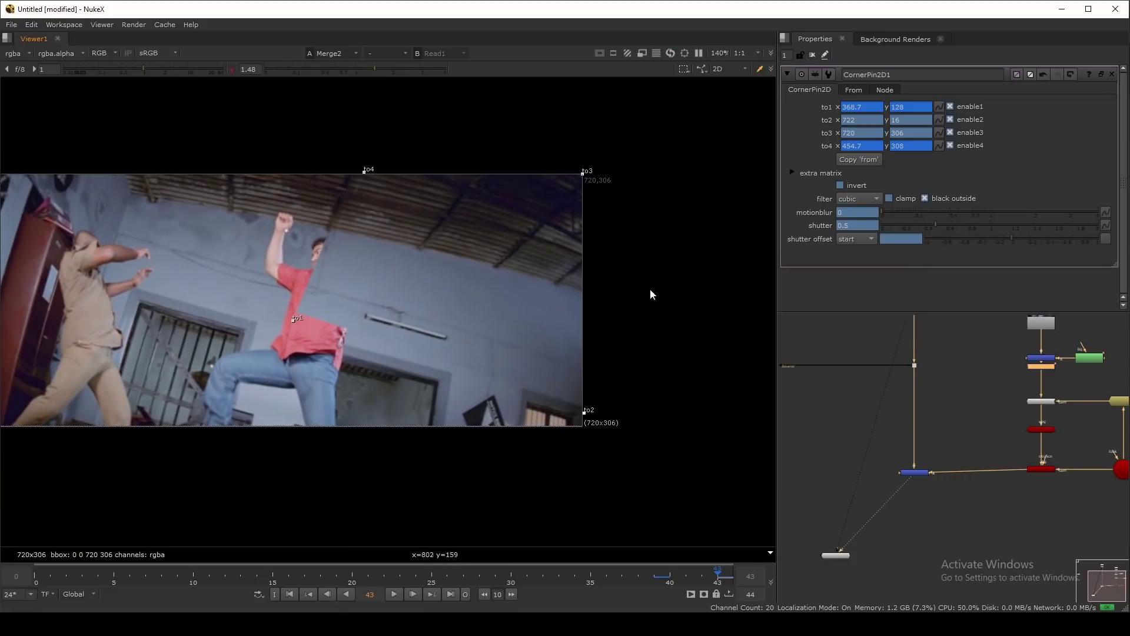
scroll(619, 242, up, 2)
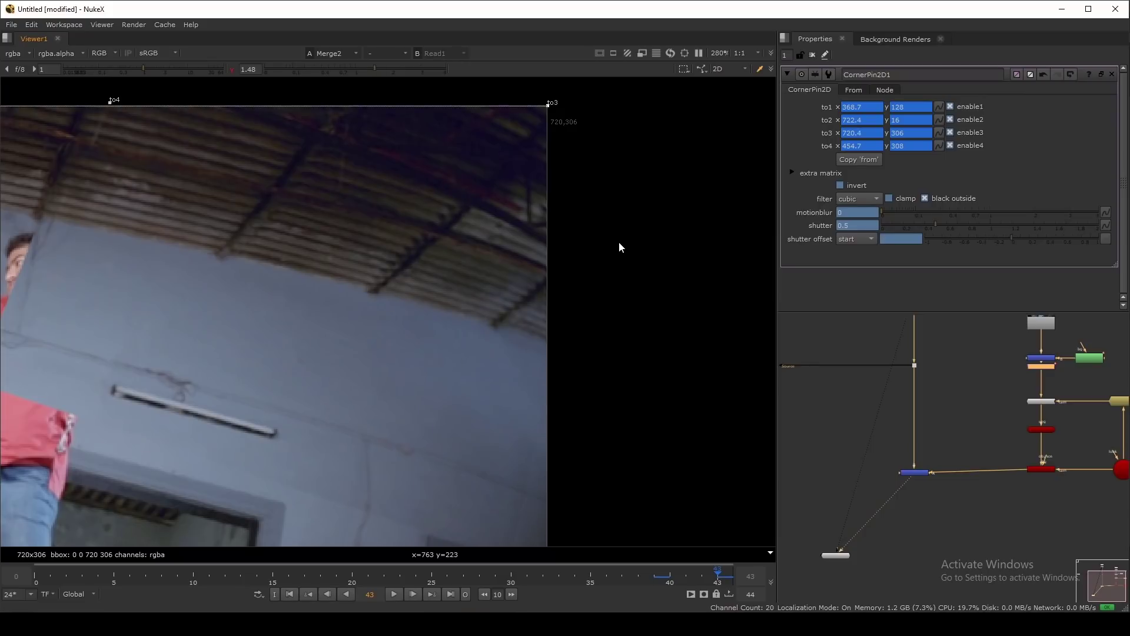
key(Down)
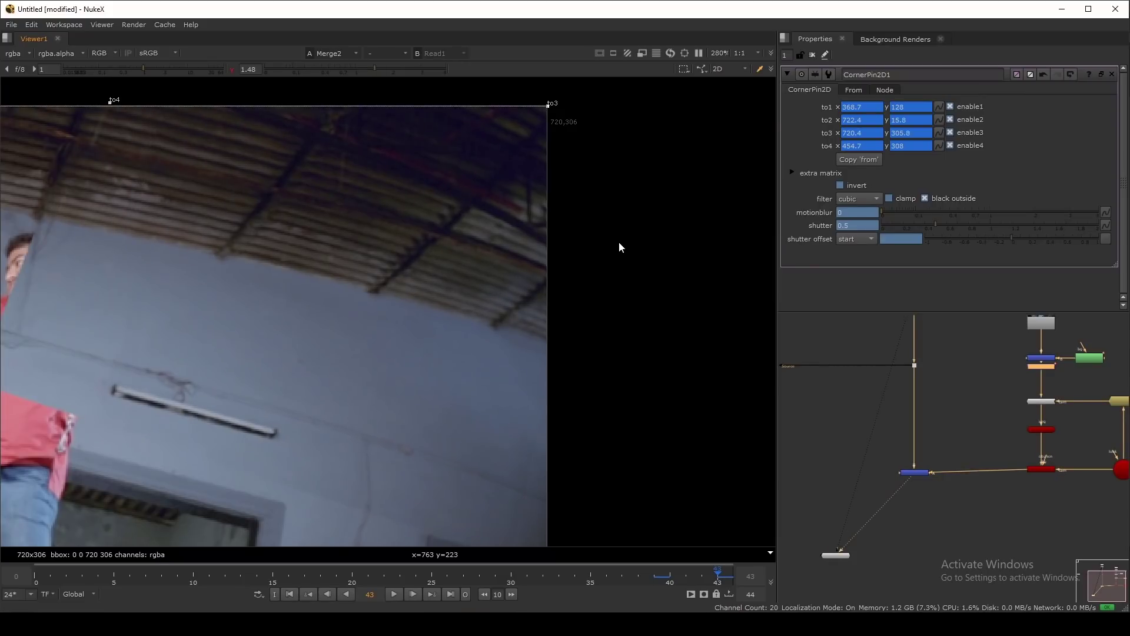
key(1)
key(2)
scroll(623, 251, down, 4)
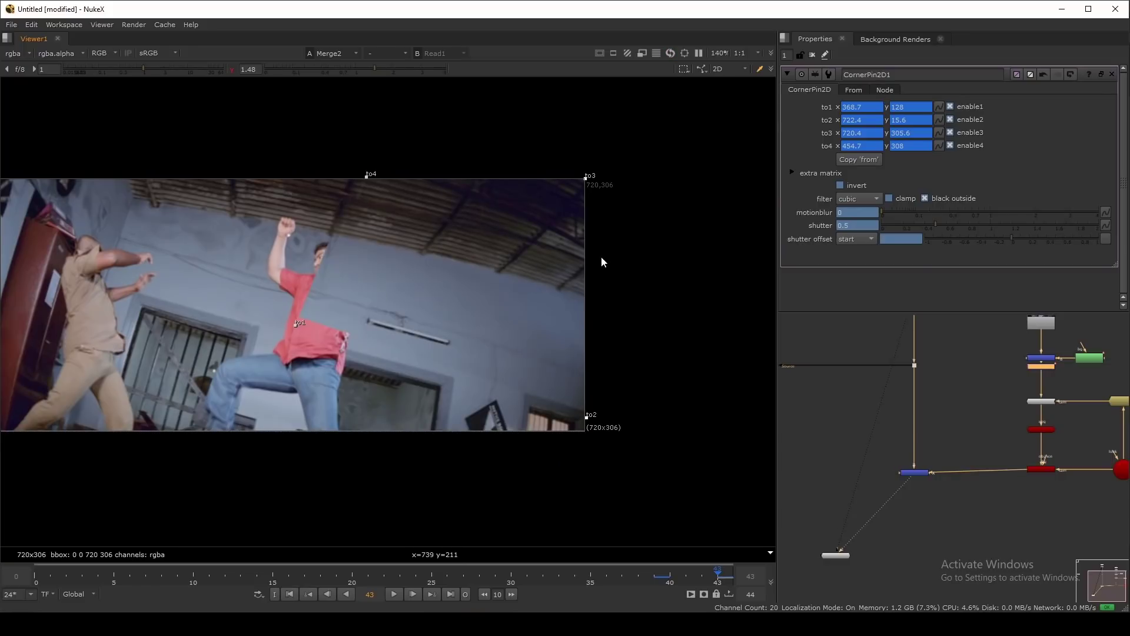
Step: Raise the to1 and to4 corners at frame 43 to y 128.3 and 308.3, comparing with the original plate
drag(465, 136, 186, 540)
key(1)
key(2)
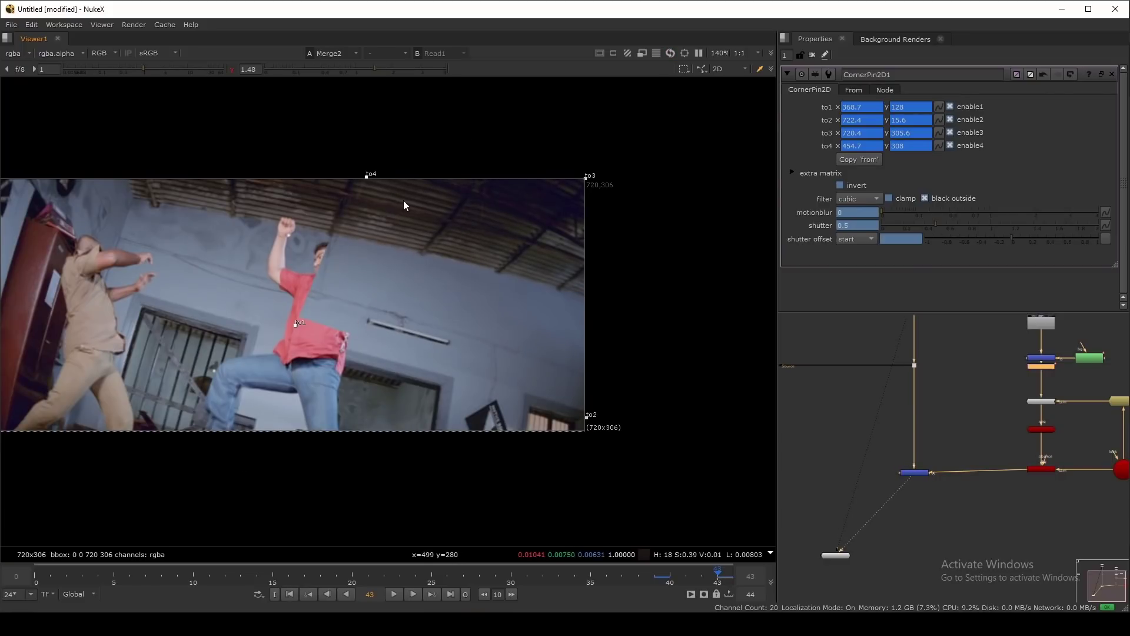
key(1)
key(2)
key(ctrl+KP_8)
key(ctrl+KP_8)
key(ctrl+KP_8)
key(1)
key(2)
Step: Compare the merged result with the original plate at frame 25 to check the patch's alignment
middle_drag(491, 254, 528, 256)
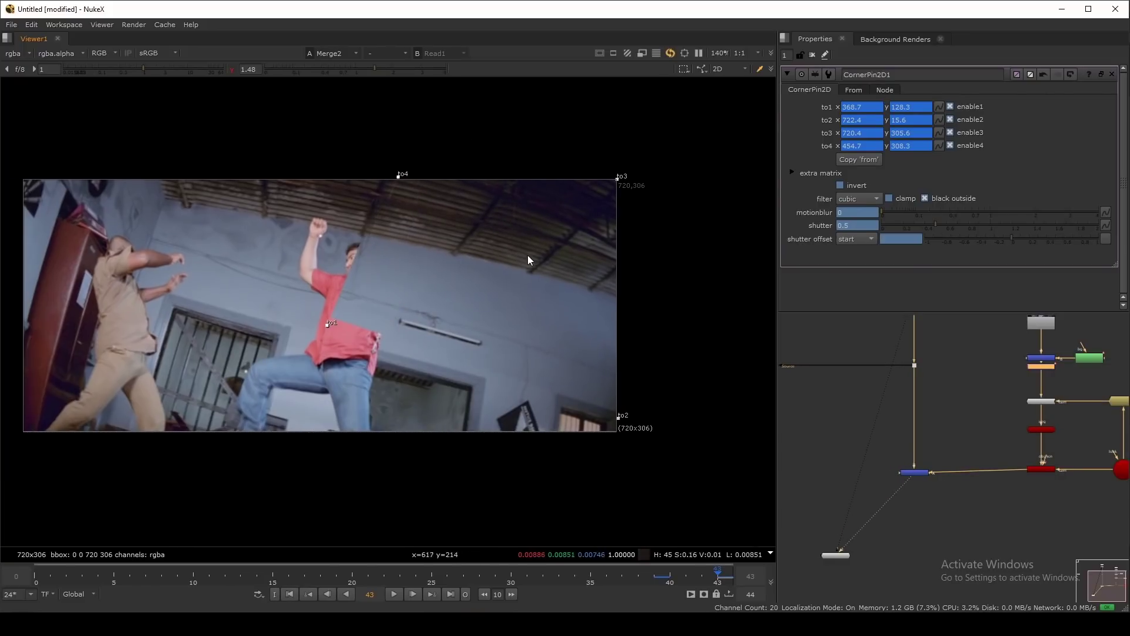
drag(648, 574, 432, 578)
middle_drag(505, 268, 516, 272)
key(1)
key(2)
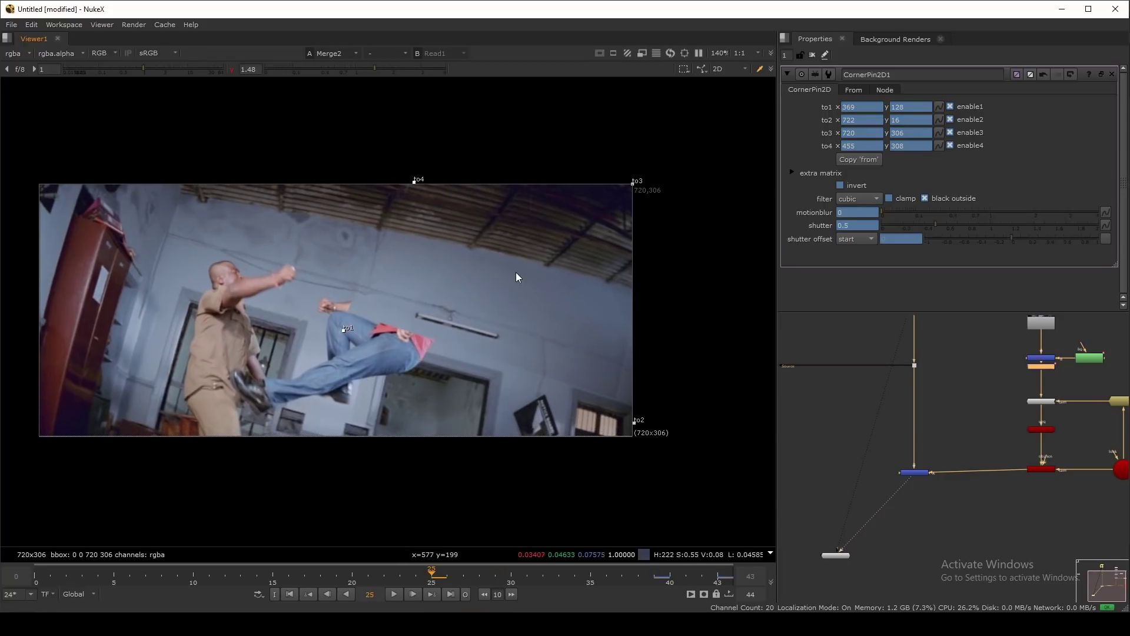
key(1)
key(2)
key(1)
key(2)
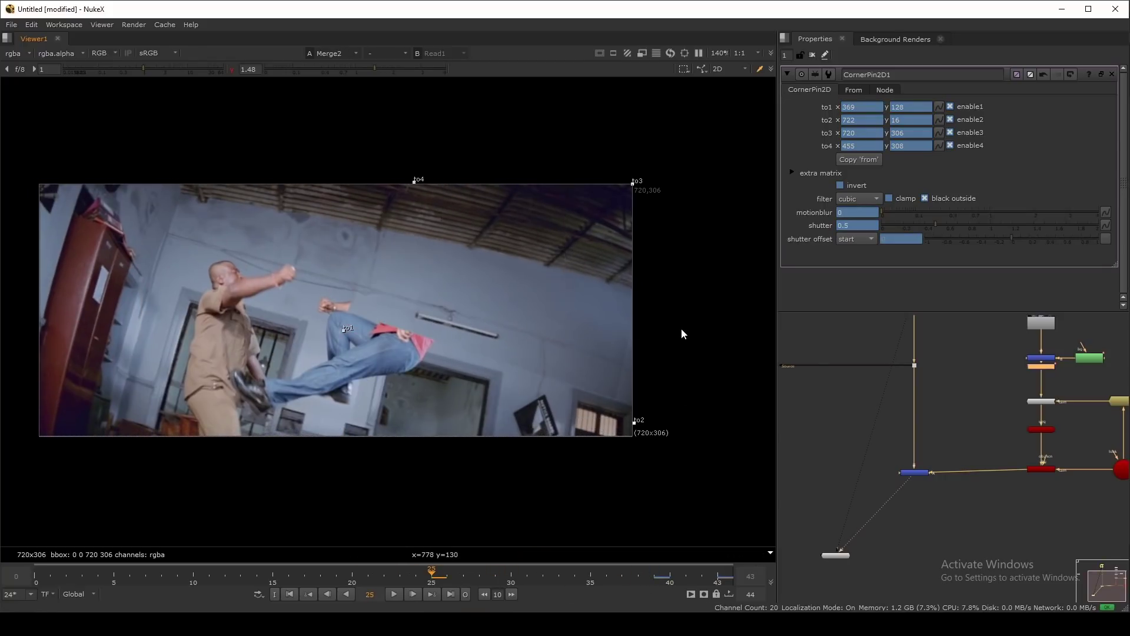
key(1)
key(2)
Step: Lower the to2 and to3 corners at frame 25 to y 12 and 302, checking against the plate
key(Down)
key(Down)
key(Down)
key(Down)
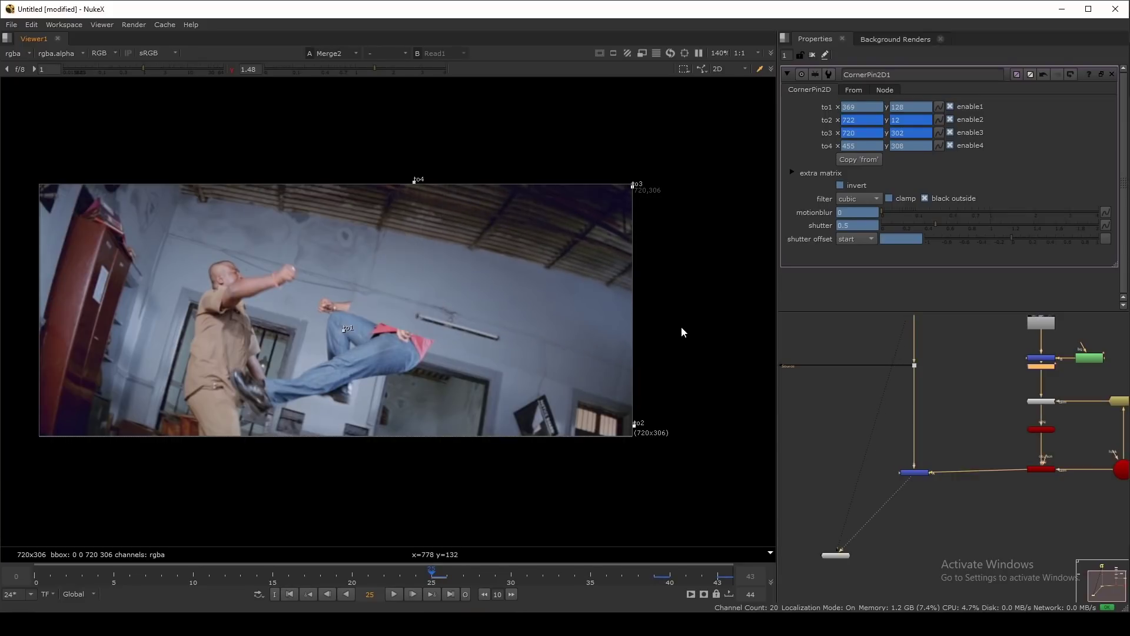
key(1)
key(2)
Step: Adjust the to1 and to4 corners at frame 25 to y 128.6 and 308.6, checking against the plate
drag(274, 93, 595, 588)
key(Up)
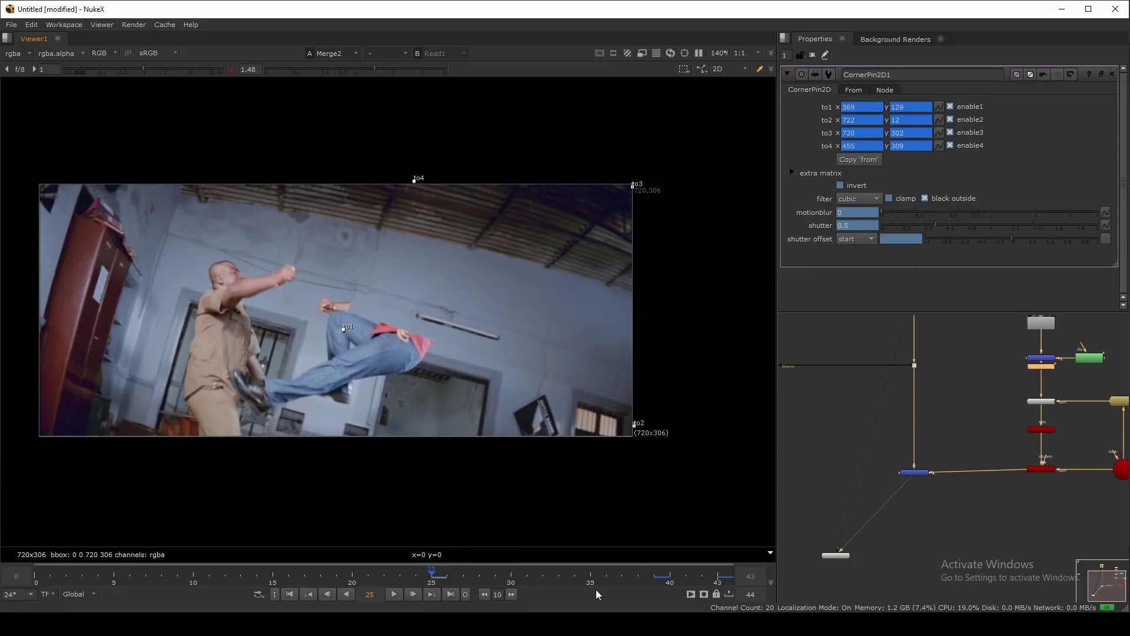
key(ctrl+Down)
key(ctrl+Down)
key(ctrl+Down)
key(ctrl+Down)
key(1)
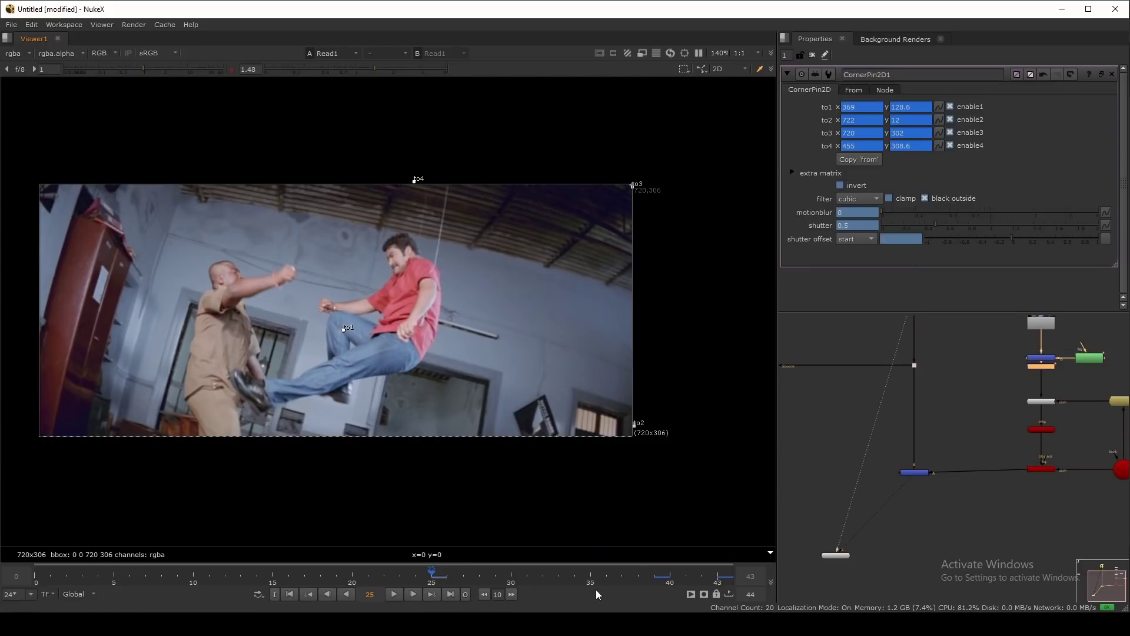
key(2)
Step: Compare the adjusted merge with the original plate at frame 25 around the roof beams, tube light and wall
scroll(553, 247, up, 4)
scroll(563, 254, up, 1)
key(1)
scroll(590, 284, down, 2)
key(2)
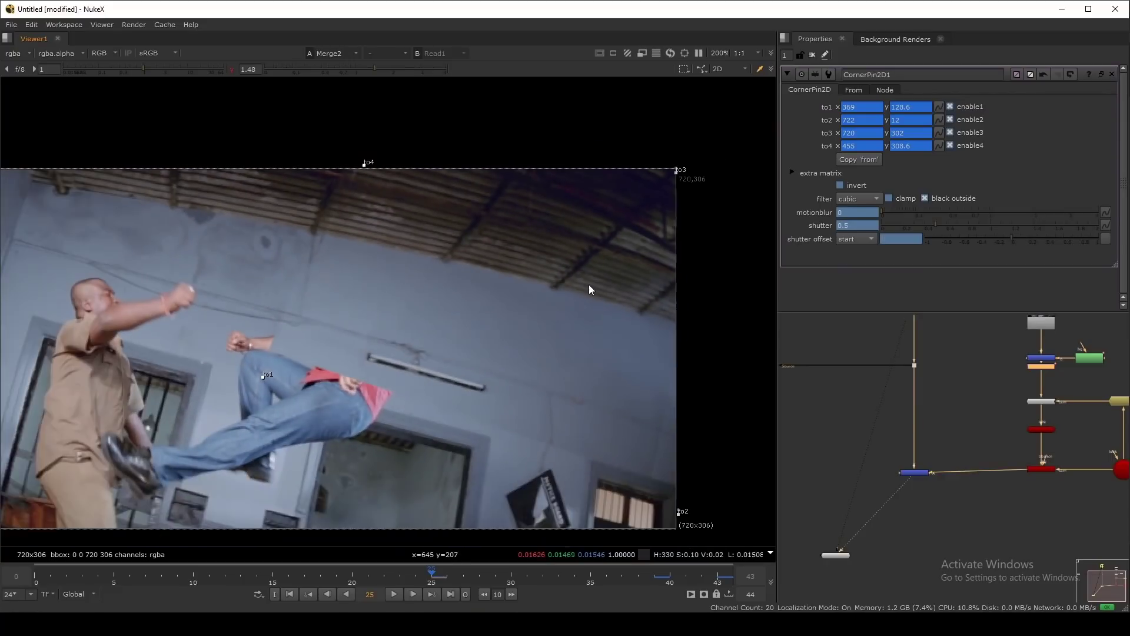
key(1)
key(2)
key(1)
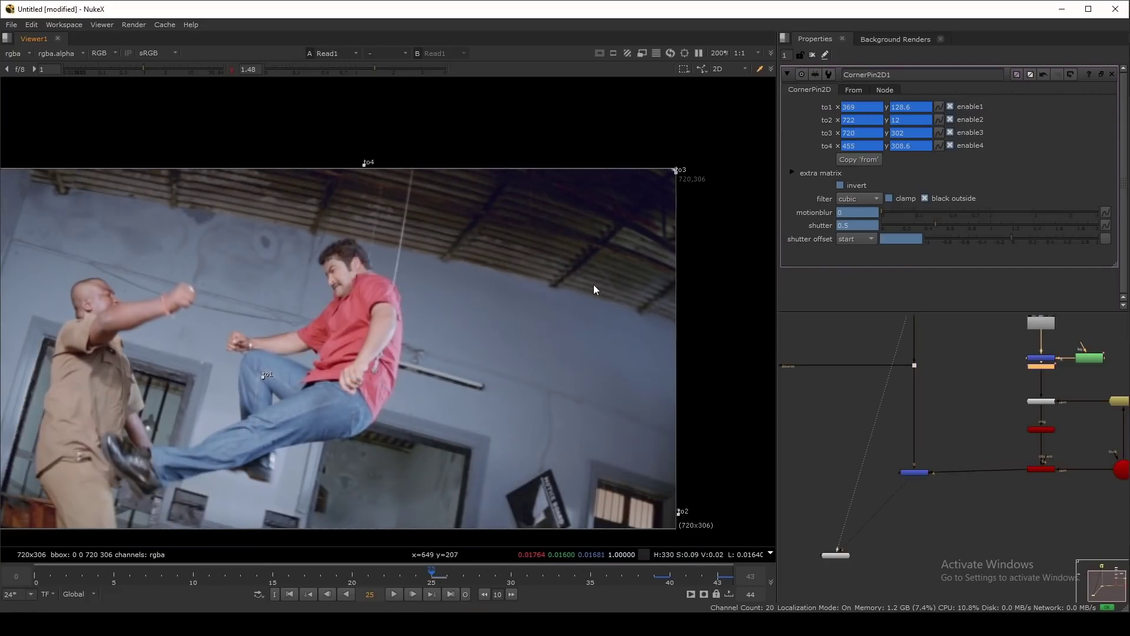
key(2)
key(1)
key(2)
key(1)
key(2)
key(1)
key(2)
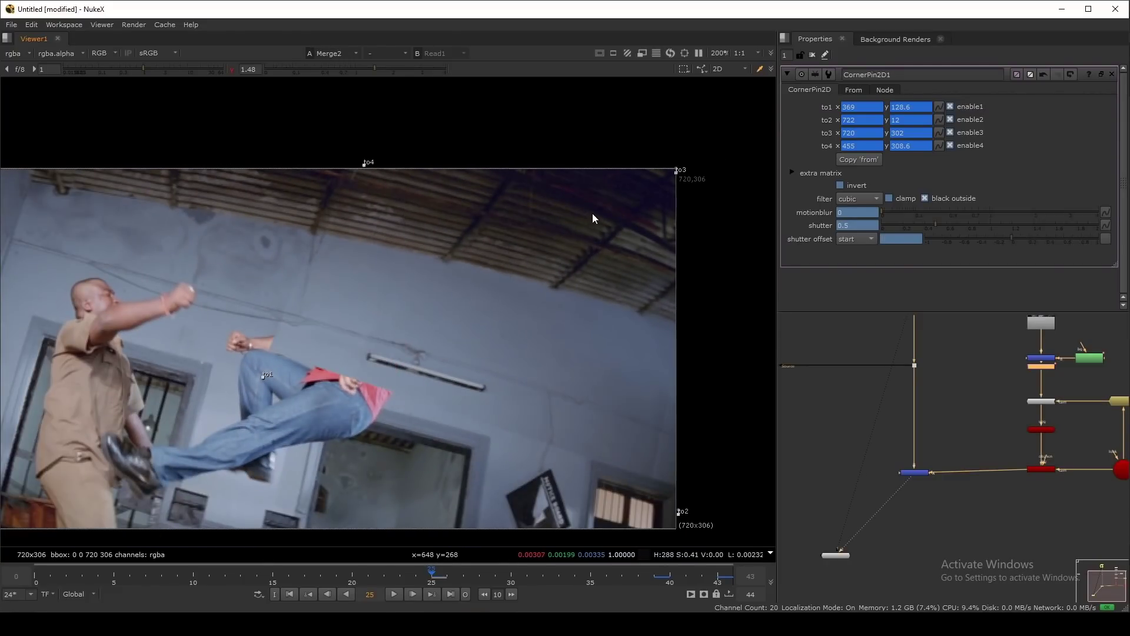
scroll(589, 219, down, 4)
scroll(585, 228, up, 3)
drag(610, 167, 509, 321)
key(1)
key(2)
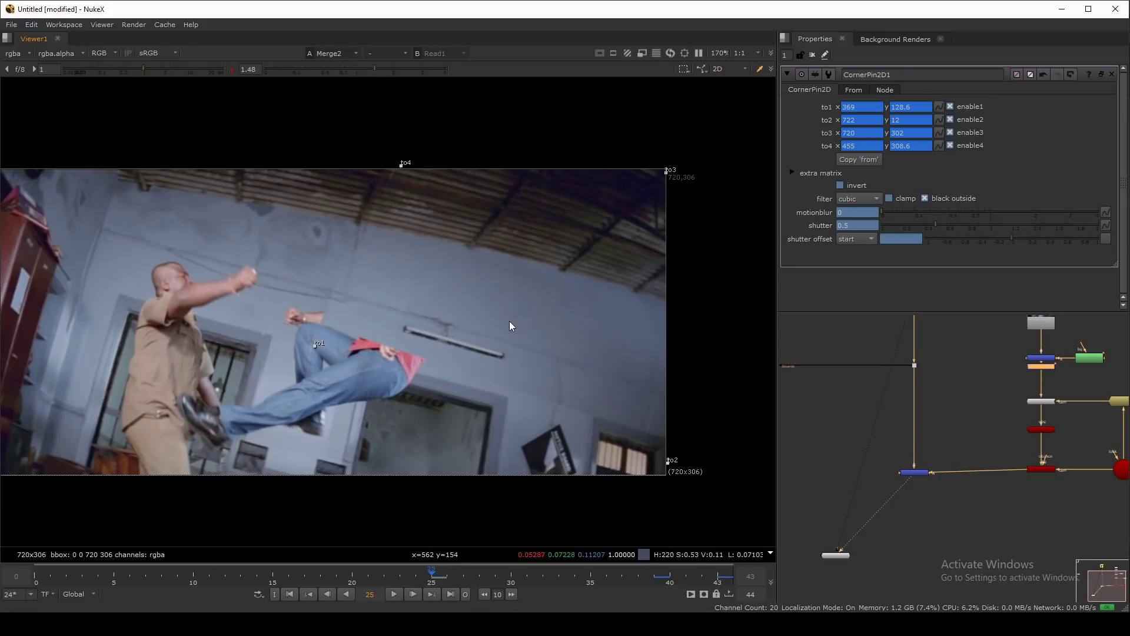
Step: Compare the merged result with the original plate at frame 0 to check the patch's alignment
click(37, 575)
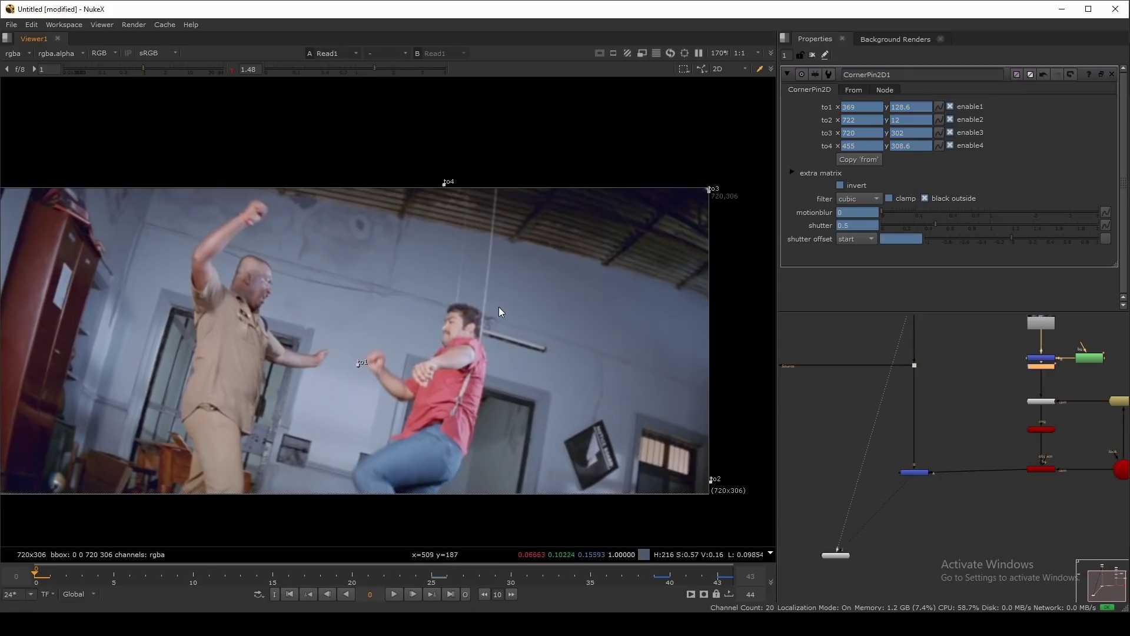
drag(648, 126, 810, 545)
middle_drag(682, 281, 606, 261)
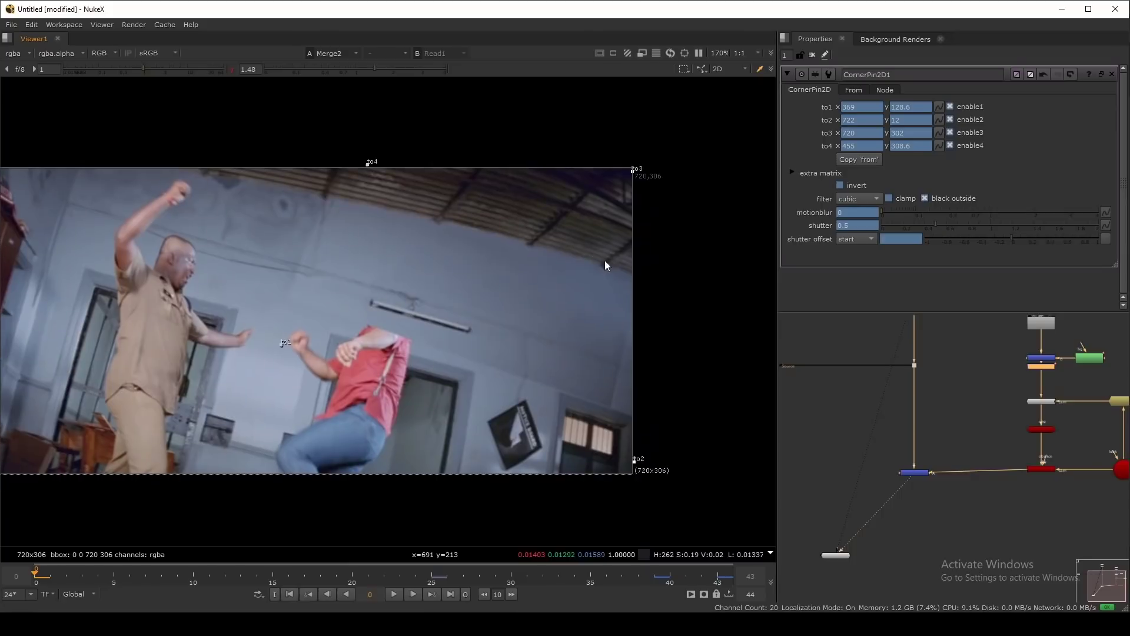
key(1)
key(2)
key(1)
key(2)
key(1)
key(2)
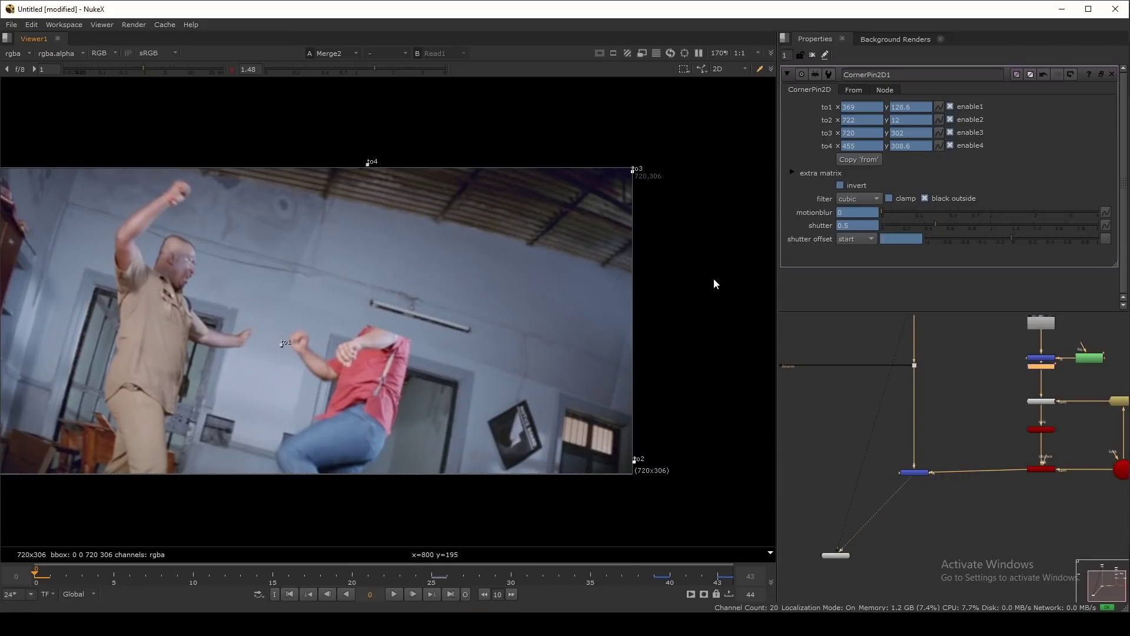
Step: Lower the to2 and to3 corners at frame 0 to y 9.8 and 299.8
key(KP_2)
key(KP_2)
key(KP_2)
key(KP_2)
key(KP_2)
key(KP_2)
key(KP_2)
key(KP_2)
key(KP_2)
key(KP_2)
key(KP_2)
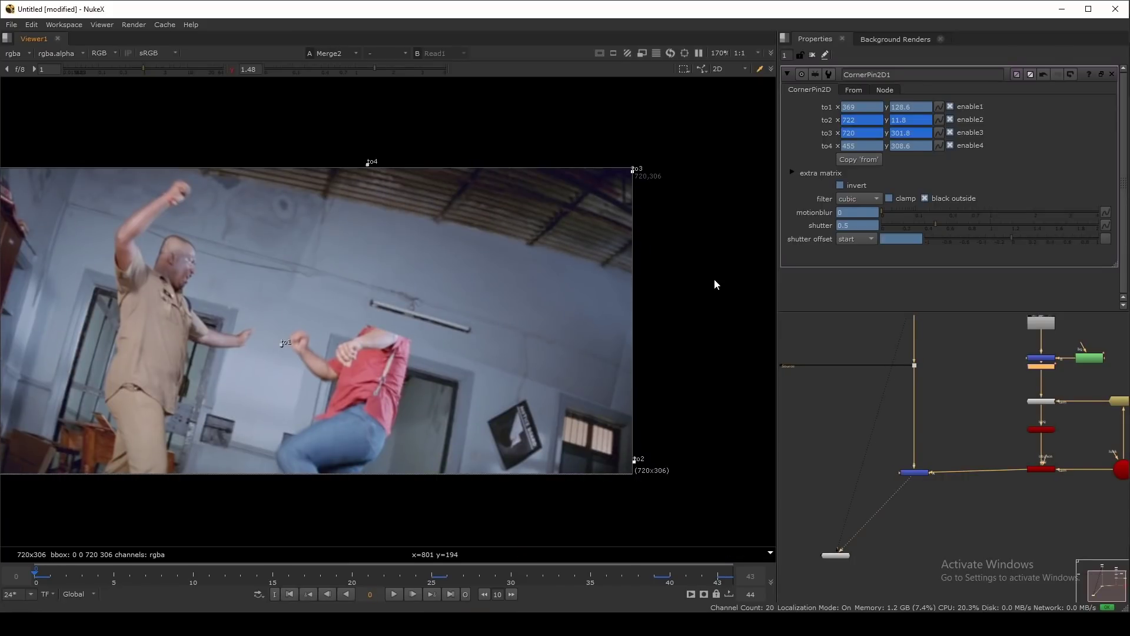
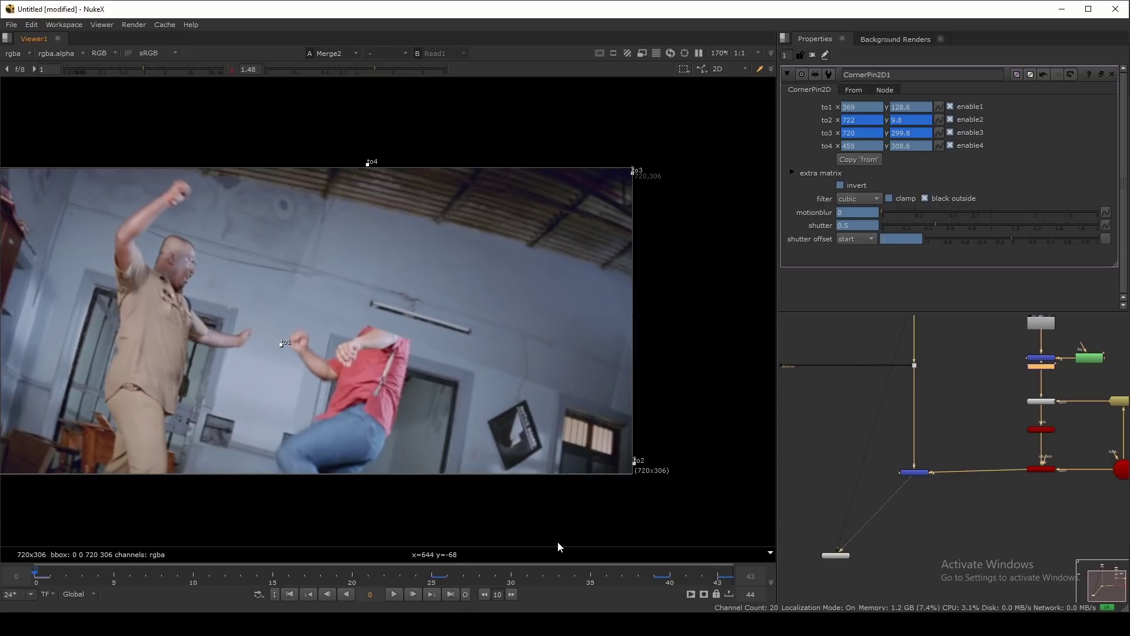
Step: Adjust to1 to x 368.2, y 129.1 and to4 to x 454.2, y 309.1 at frame 0, checking against the plate
key(KP_4)
key(KP_4)
key(1)
key(2)
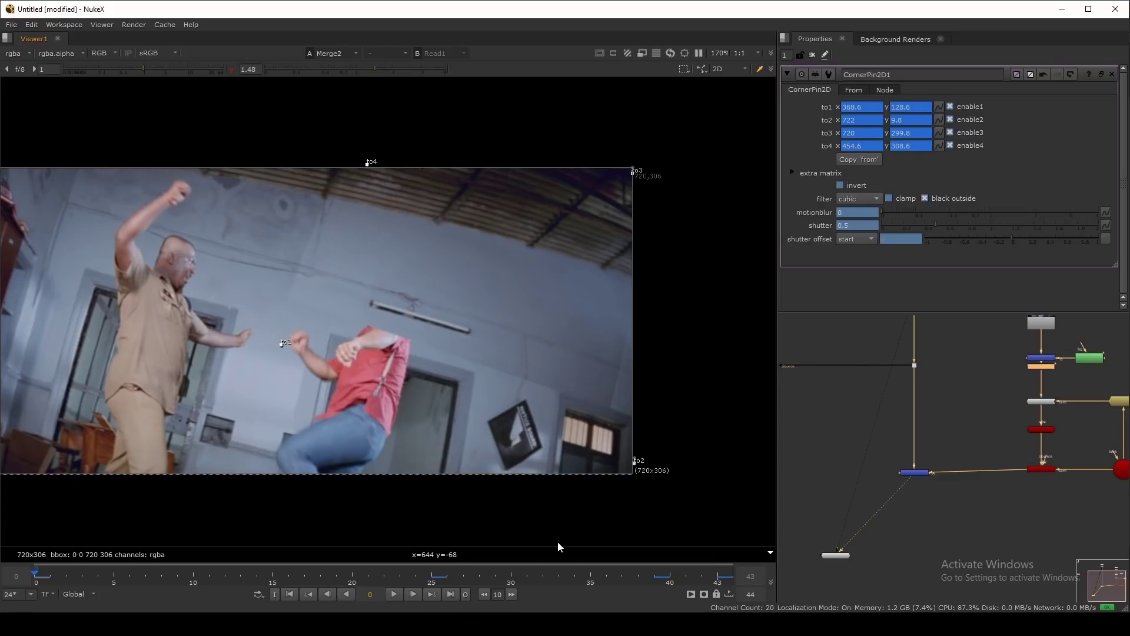
key(1)
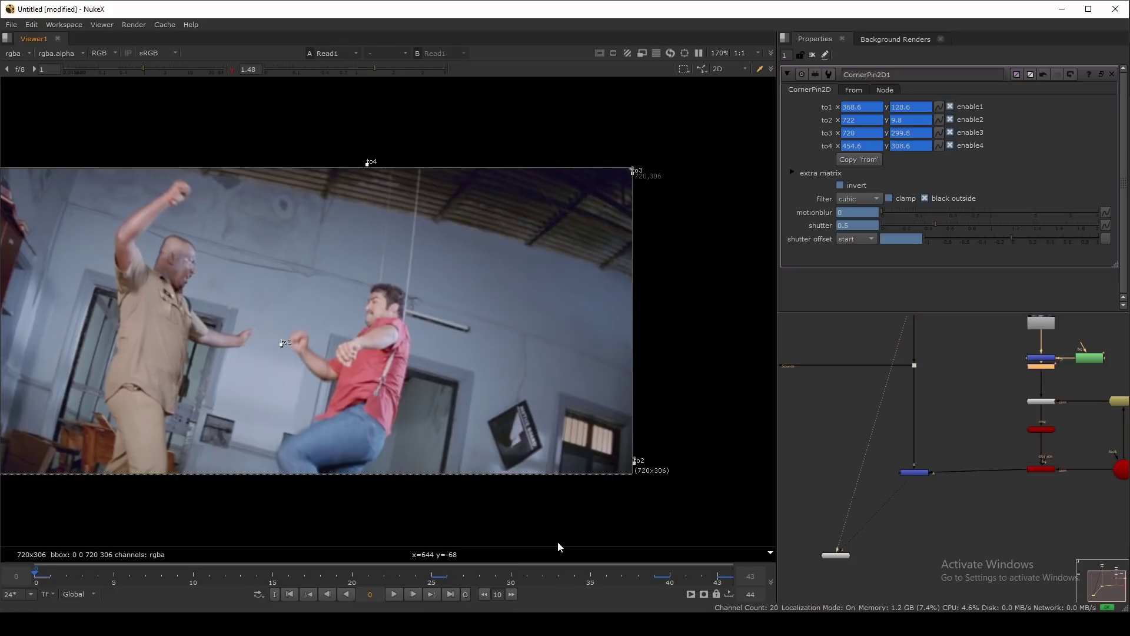
key(2)
key(KP_4)
key(KP_4)
key(KP_8)
key(KP_8)
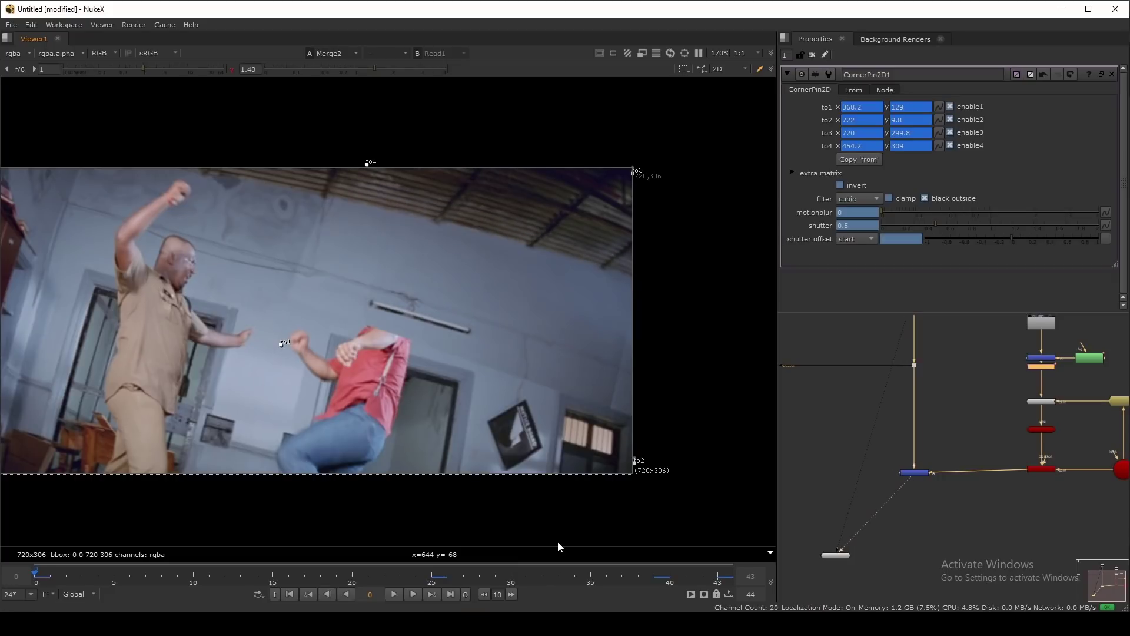
key(Up)
key(Down)
key(ctrl+KP_8)
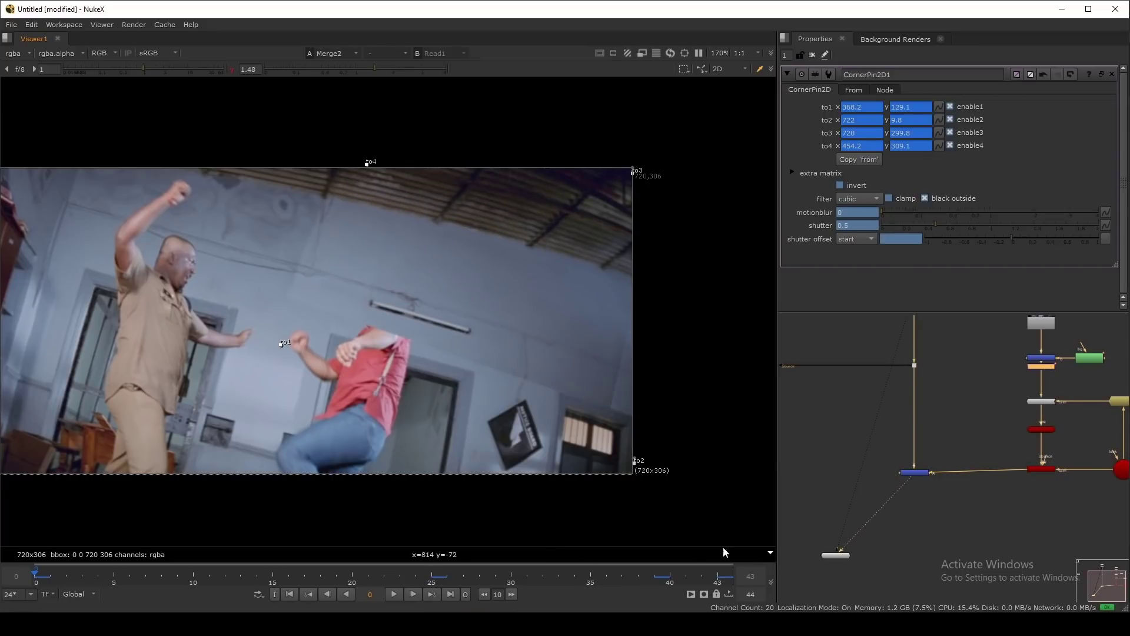
Step: Compare the merge with the original plate at frame 0, and at frame 4 around the wall beside the window
middle_drag(557, 403, 592, 397)
scroll(592, 398, up, 1)
key(1)
key(2)
scroll(520, 341, down, 2)
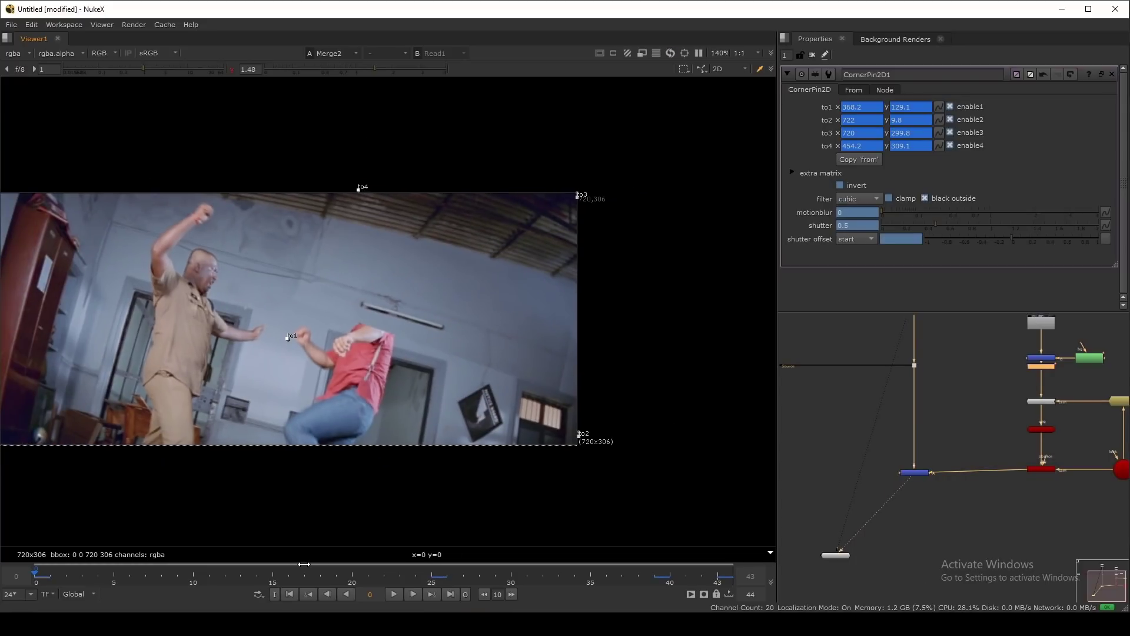
click(322, 579)
drag(323, 580, 98, 579)
scroll(608, 384, up, 4)
scroll(607, 379, up, 3)
middle_drag(435, 264, 569, 235)
drag(662, 115, 489, 492)
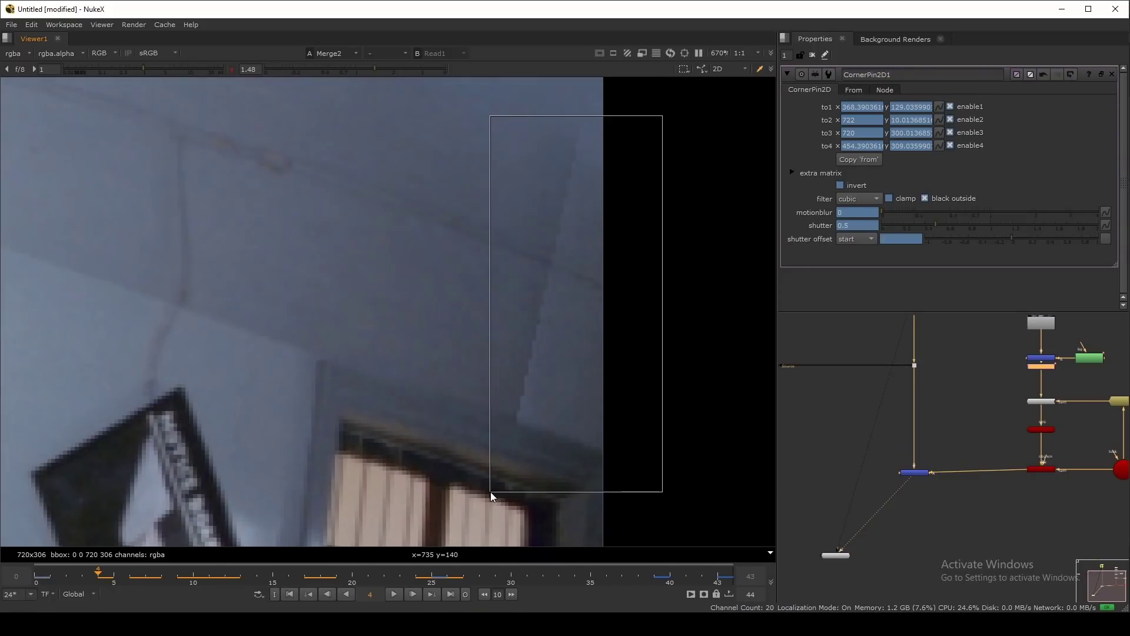
key(1)
key(2)
Step: Set the projection card's uniform scale to 10 and close the open node properties
middle_drag(1012, 438, 901, 486)
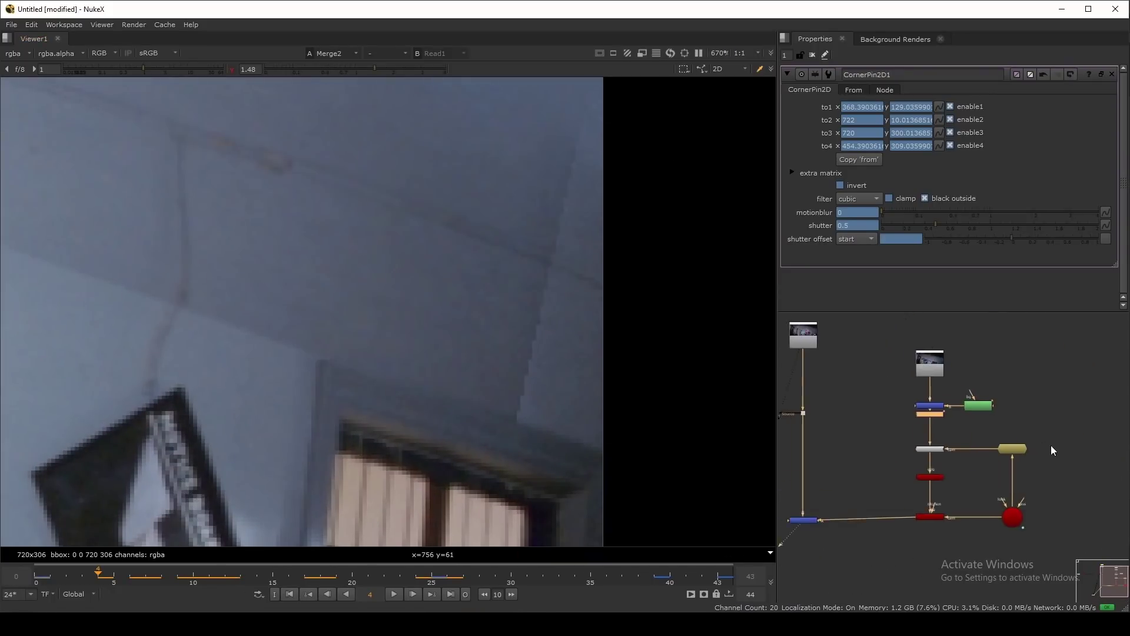
scroll(913, 392, up, 5)
middle_drag(1001, 565, 923, 355)
double_click(908, 444)
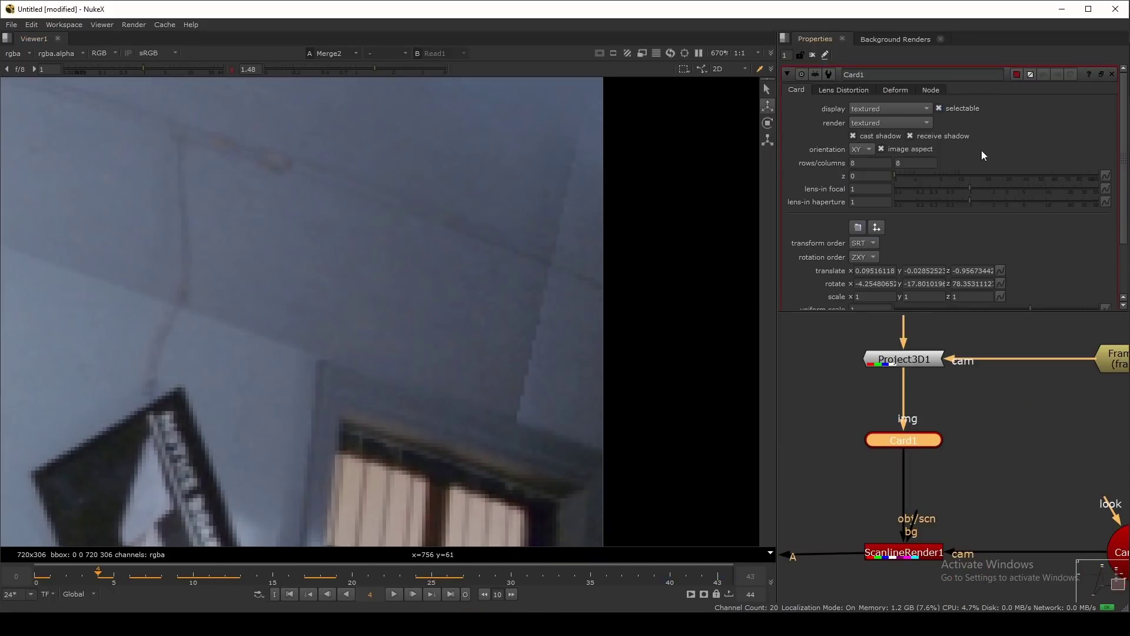
scroll(993, 233, down, 5)
drag(1035, 245, 1099, 241)
scroll(625, 295, down, 5)
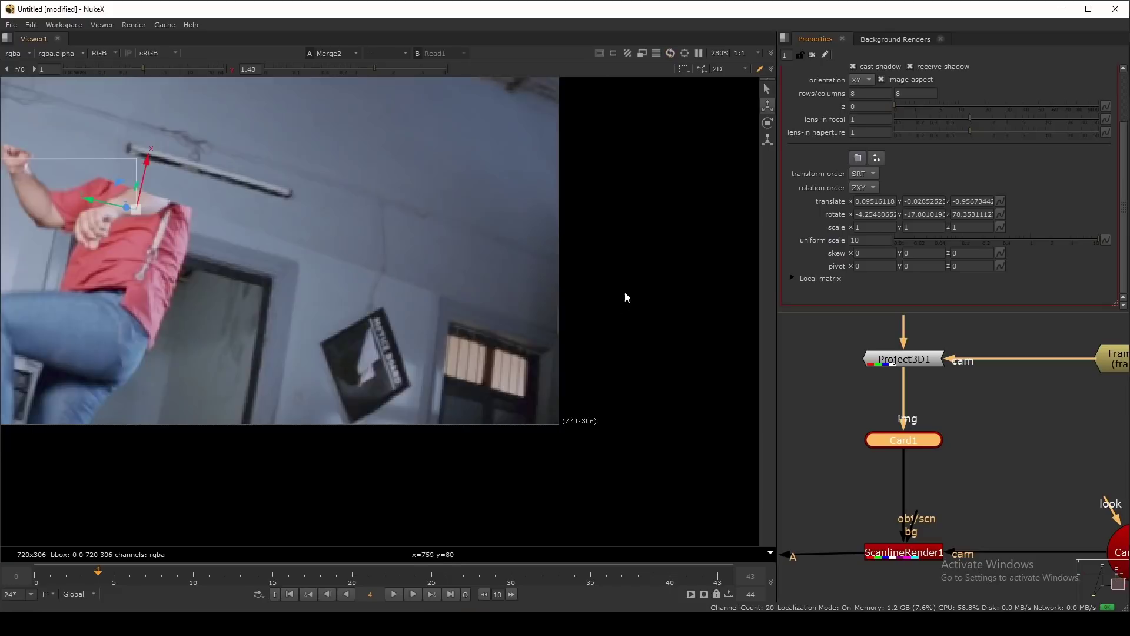
click(812, 54)
Step: Inspect the merged patch's coverage over the whole picture at frame 4 and near the end of the shot
scroll(599, 203, down, 2)
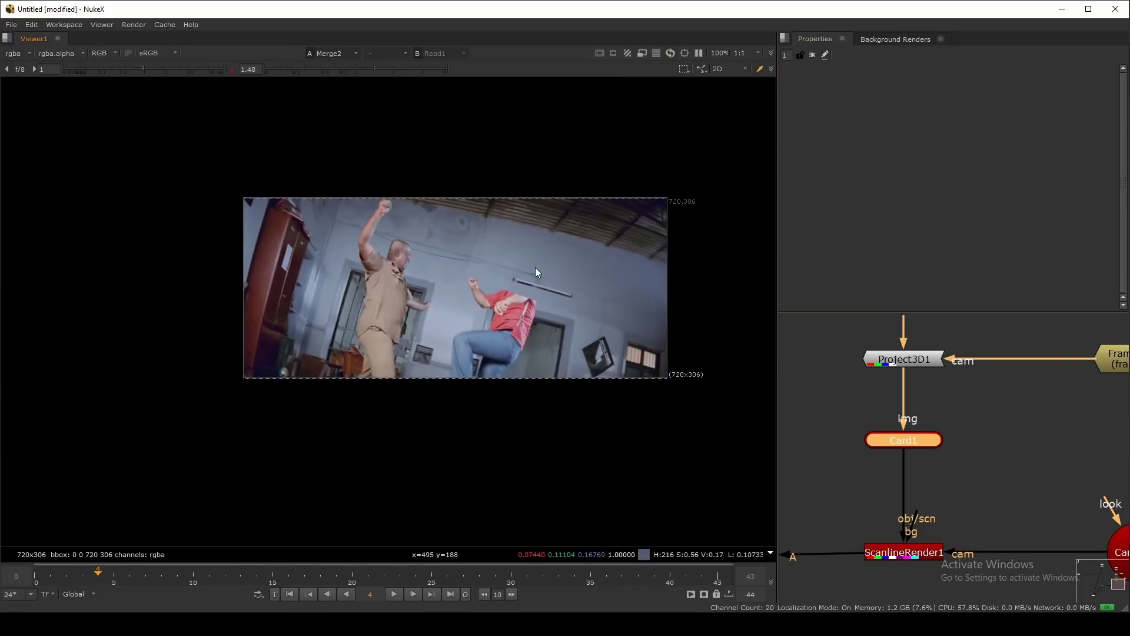
scroll(535, 268, up, 3)
middle_drag(642, 278, 571, 301)
drag(684, 151, 92, 527)
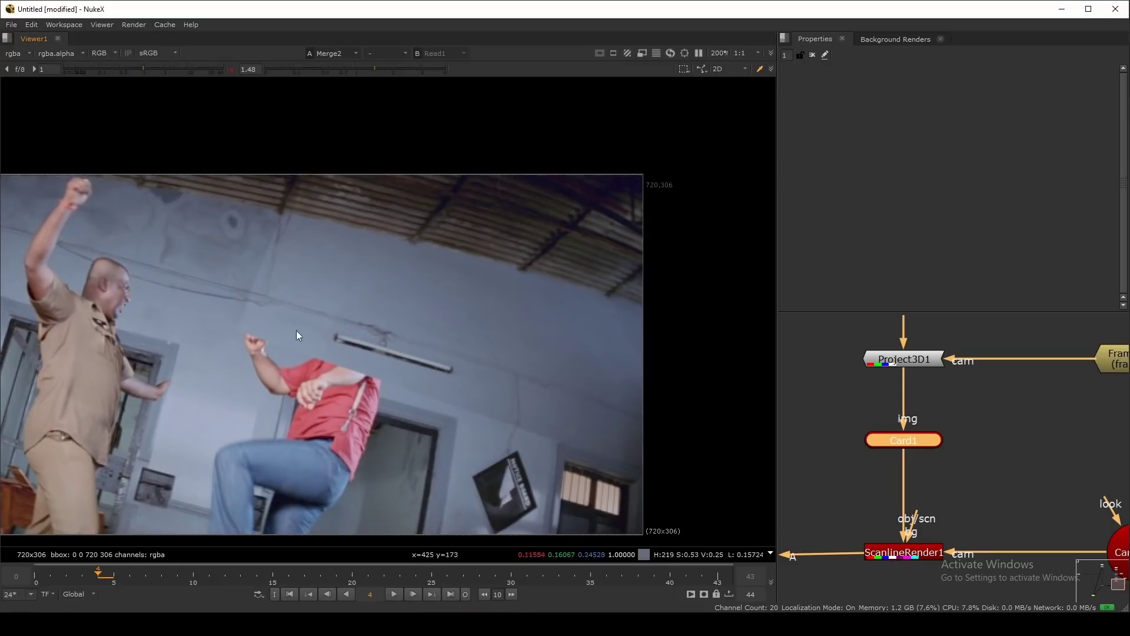
click(648, 578)
scroll(991, 472, down, 3)
Step: Enlarge the node graph and move the CornerPin2D1, Merge1 and Roto1 nodes apart to open space between the merge and the corner pin
key(space)
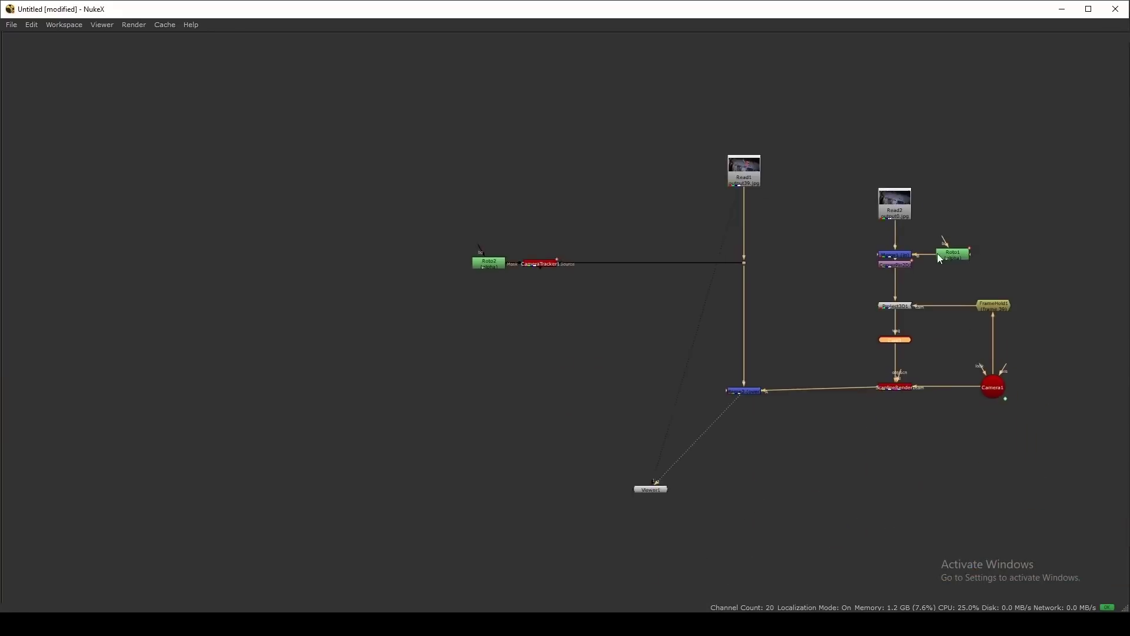
scroll(940, 258, up, 5)
drag(836, 289, 844, 388)
scroll(797, 269, down, 2)
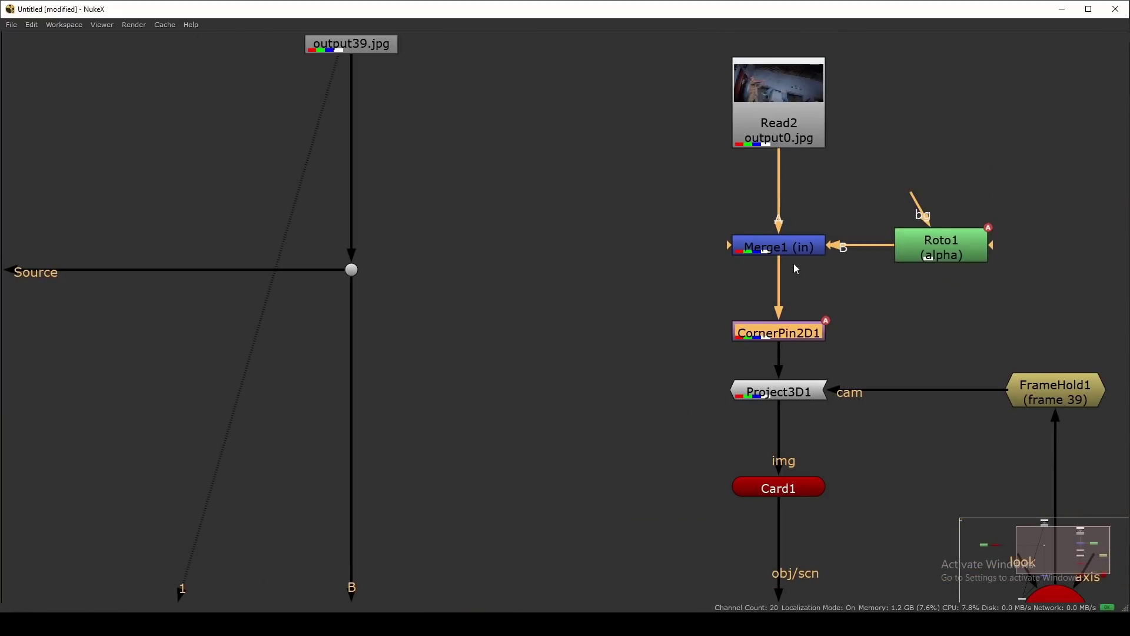
drag(661, 193, 1126, 333)
drag(774, 251, 773, 221)
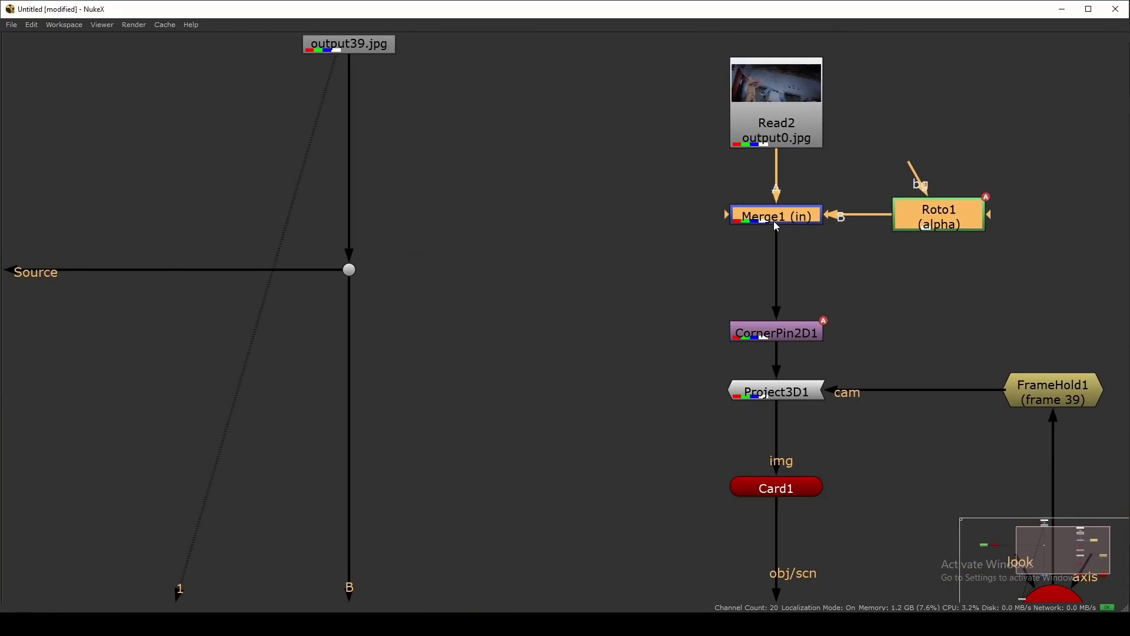
Step: Insert a GridWarp node directly after Merge1, above CornerPin2D1
click(777, 226)
key(Tab)
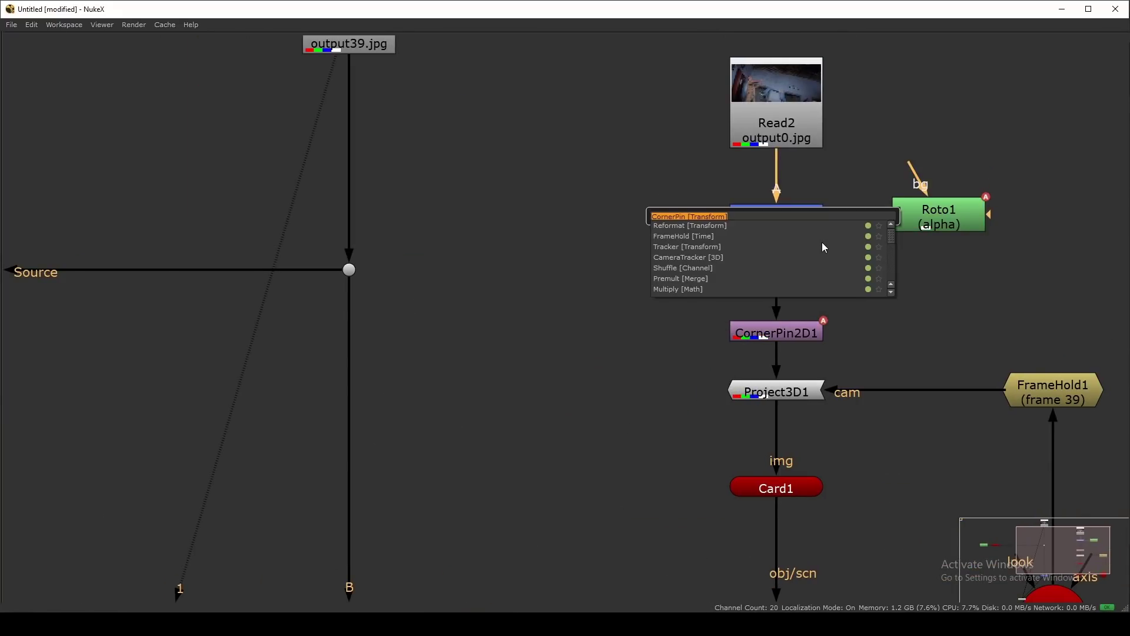
text(gri)
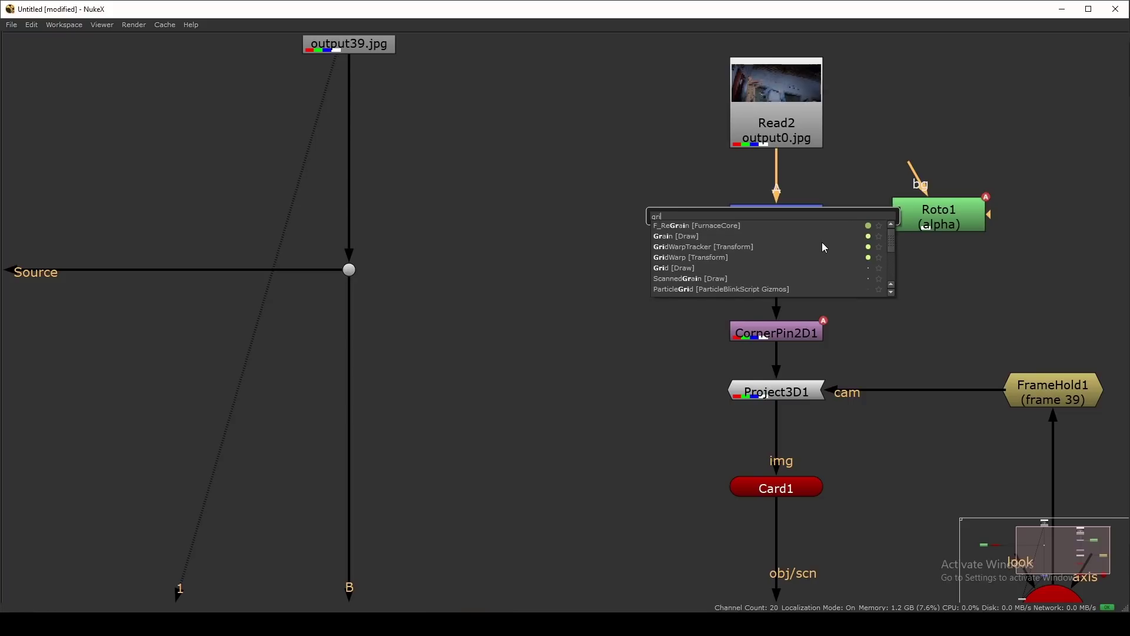
text(d)
key(Down)
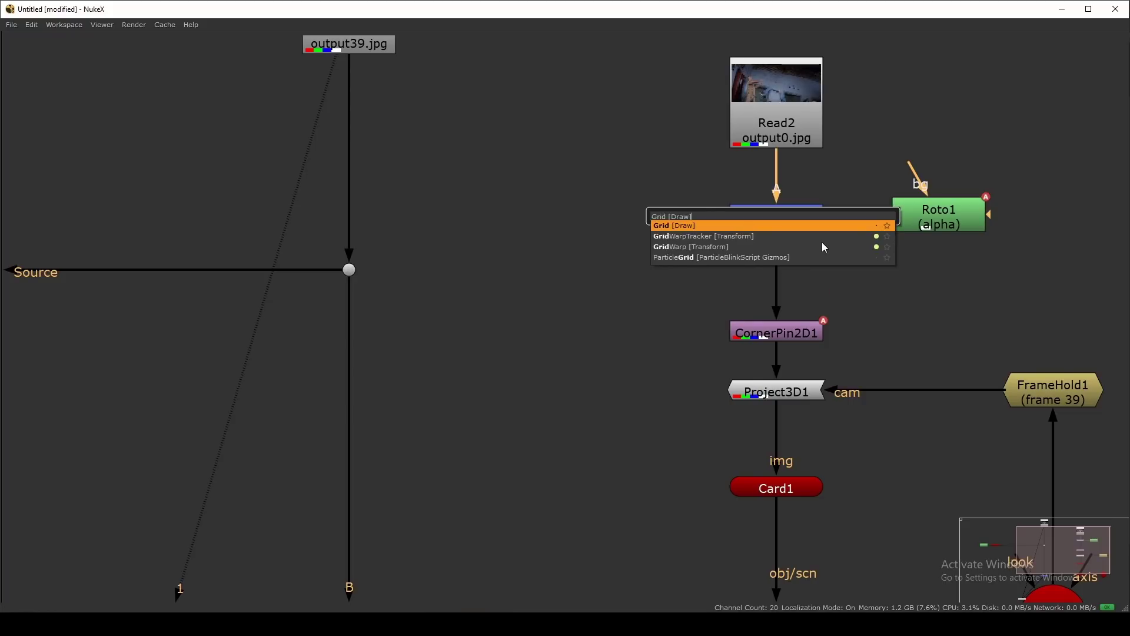
key(Down)
key(Down)
key(Return)
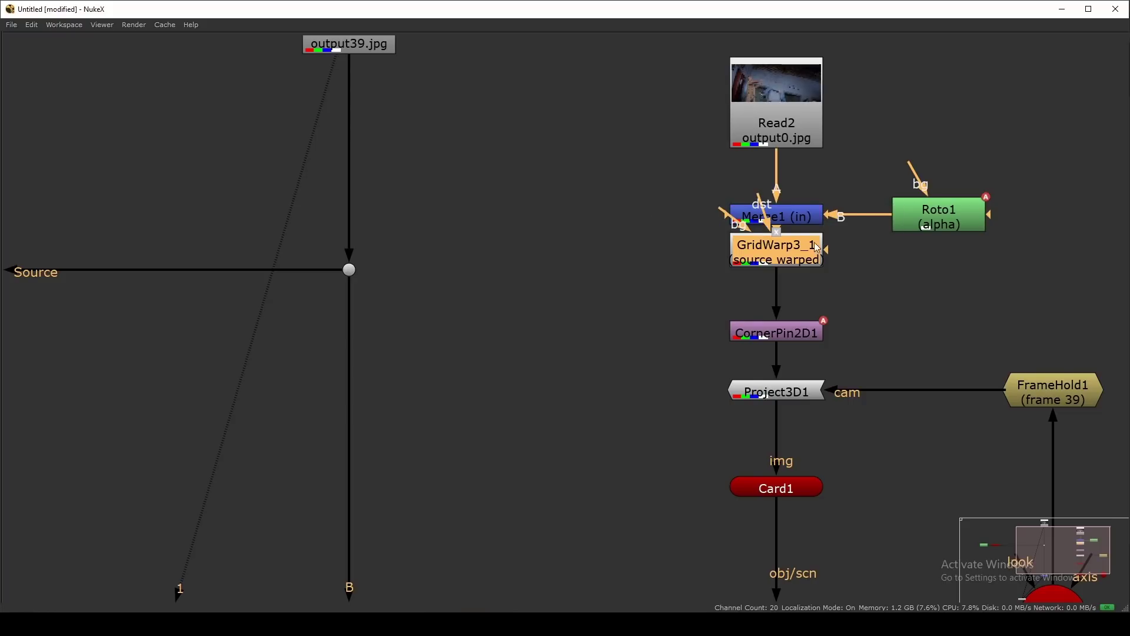
Step: Display the Merge1 output, the masked wall and roof patch, in the viewer
key(space)
scroll(1056, 436, down, 5)
middle_drag(960, 401, 1008, 425)
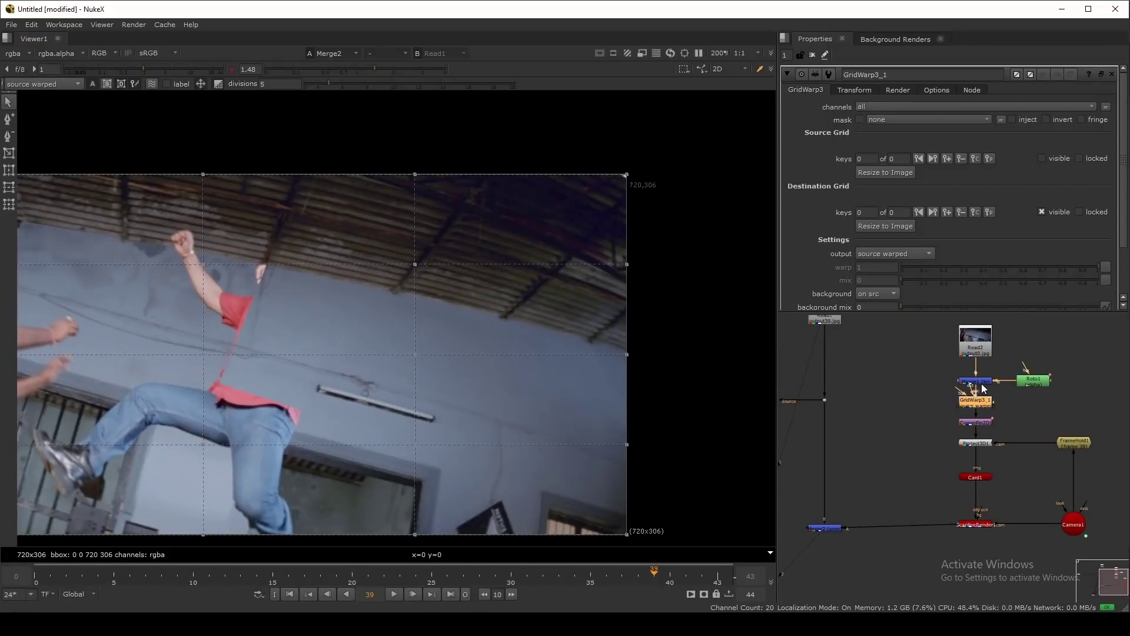
click(981, 384)
click(982, 384)
key(1)
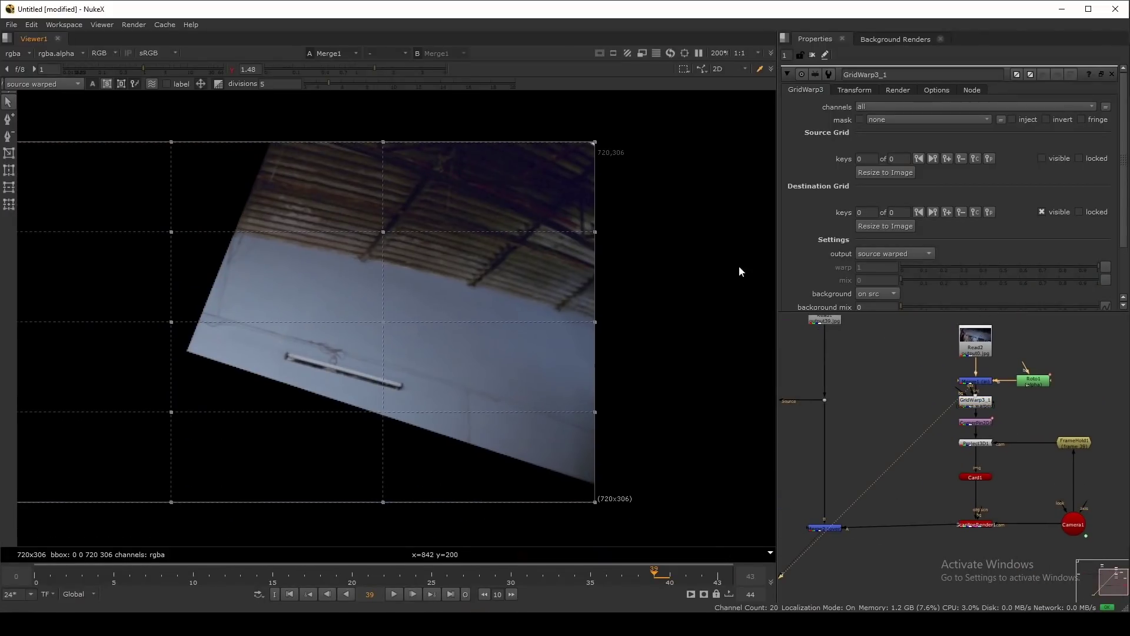
Step: Set the GridWarp output to source and draw a new source grid enclosing the masked wall and roof patch
click(899, 253)
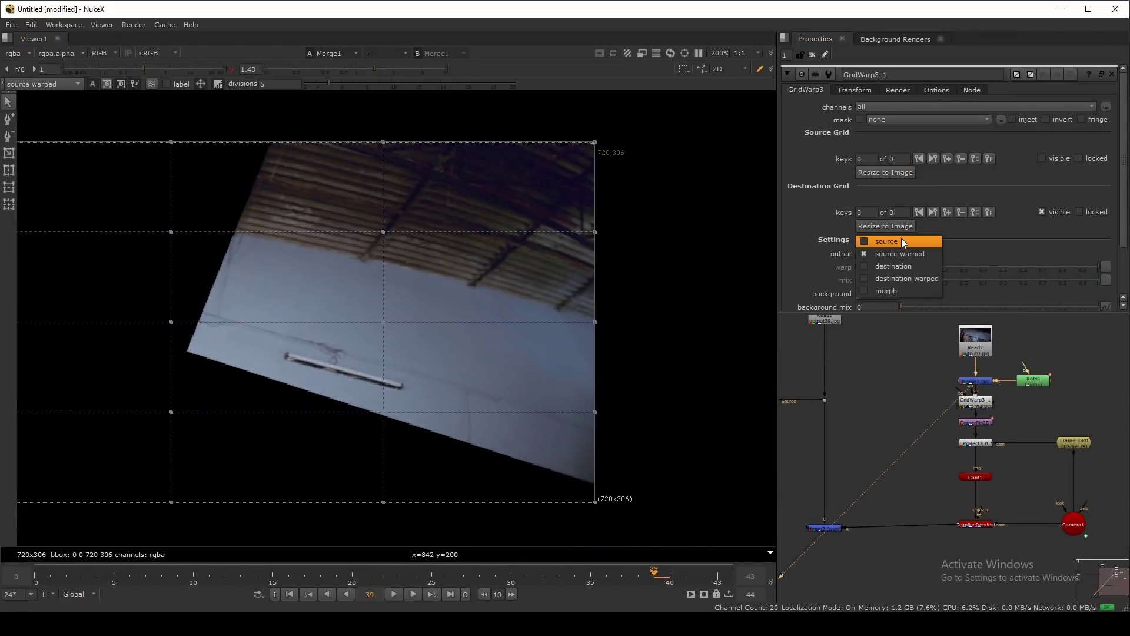
click(902, 238)
middle_drag(463, 226, 477, 227)
click(10, 153)
scroll(281, 219, down, 2)
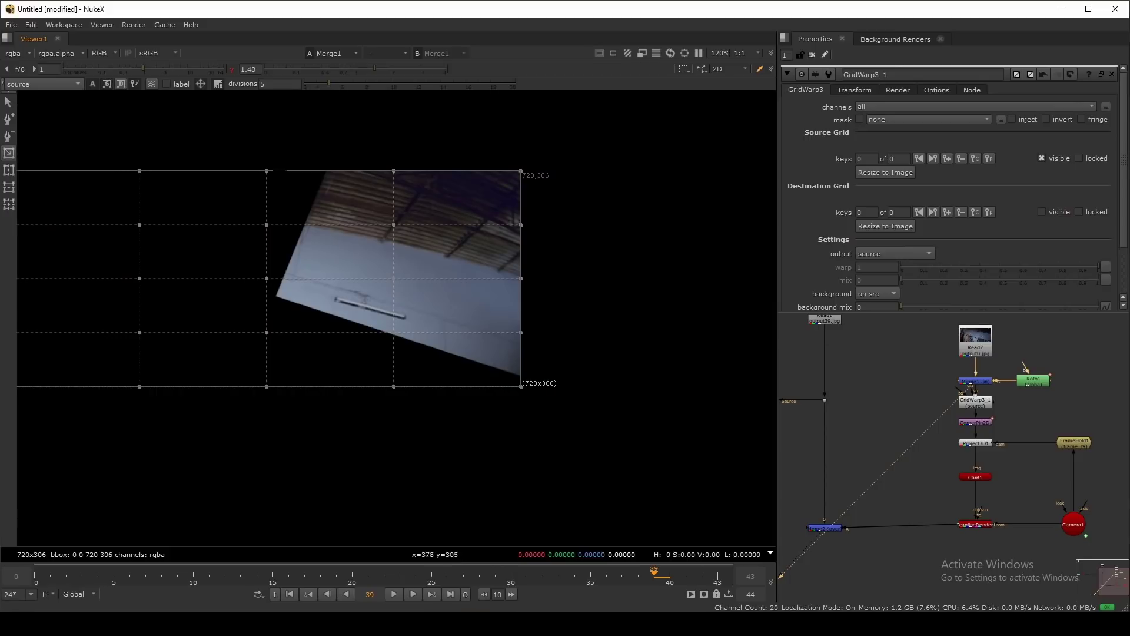
drag(261, 143, 600, 422)
Step: Select the whole source grid, then rotate and move it so a grid row follows the sloping roof edge
drag(116, 111, 680, 545)
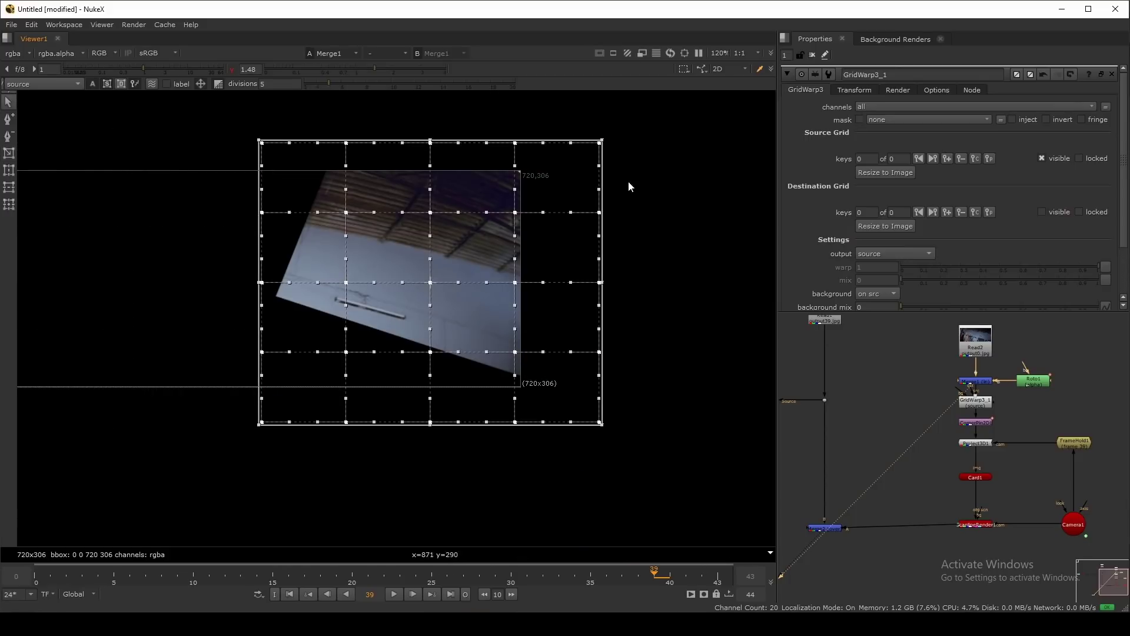
click(631, 142)
drag(223, 126, 535, 449)
scroll(498, 375, up, 5)
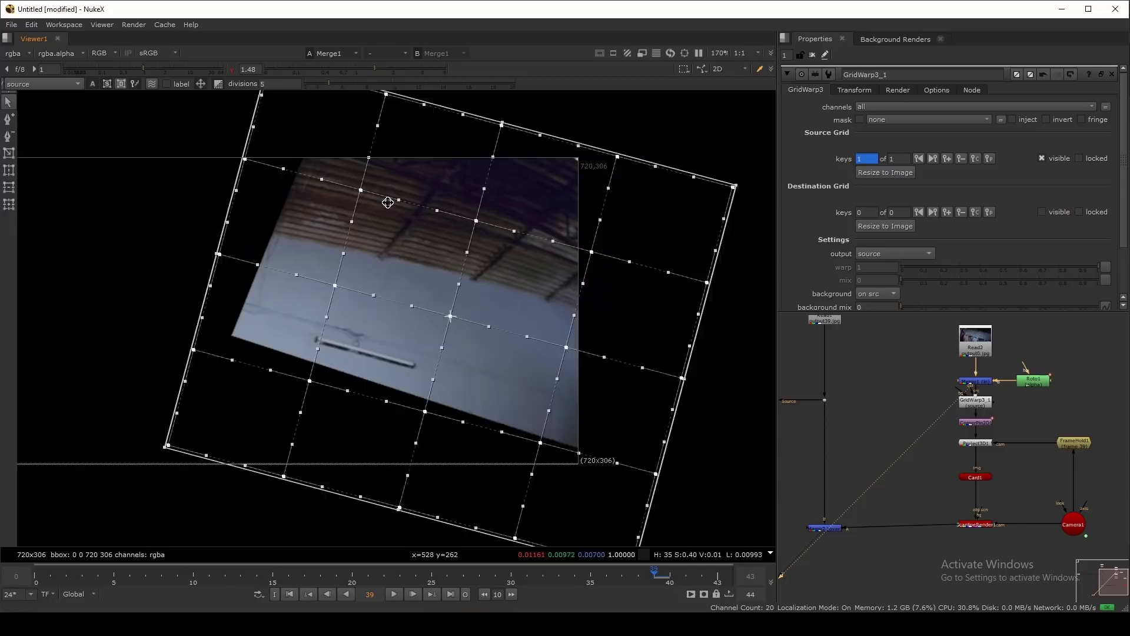
drag(498, 376, 526, 333)
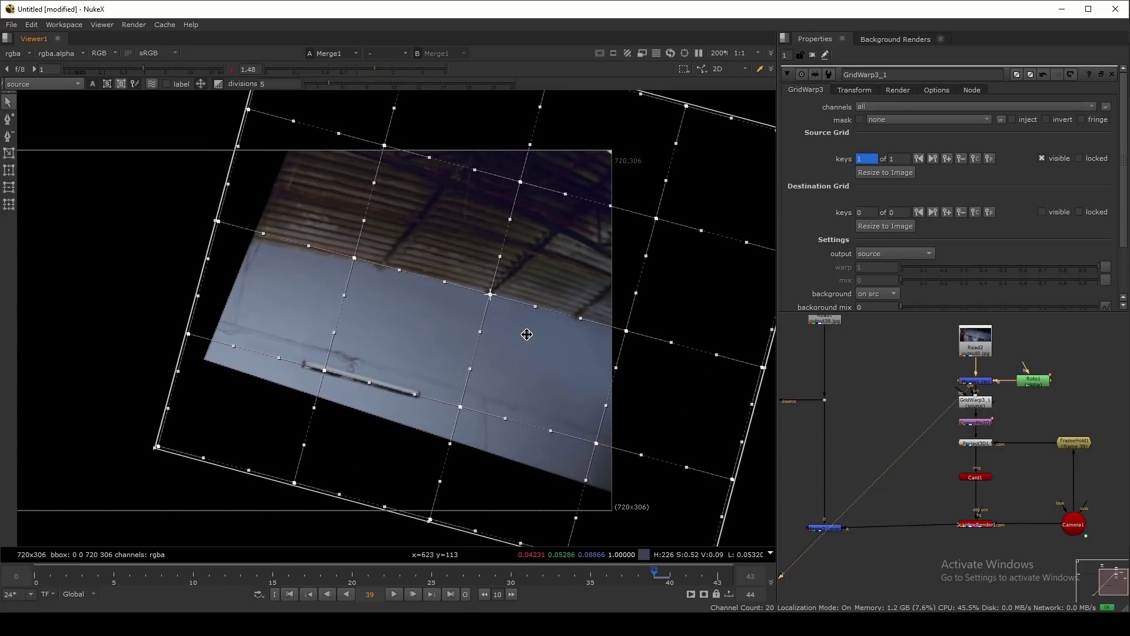
click(221, 292)
scroll(263, 255, up, 1)
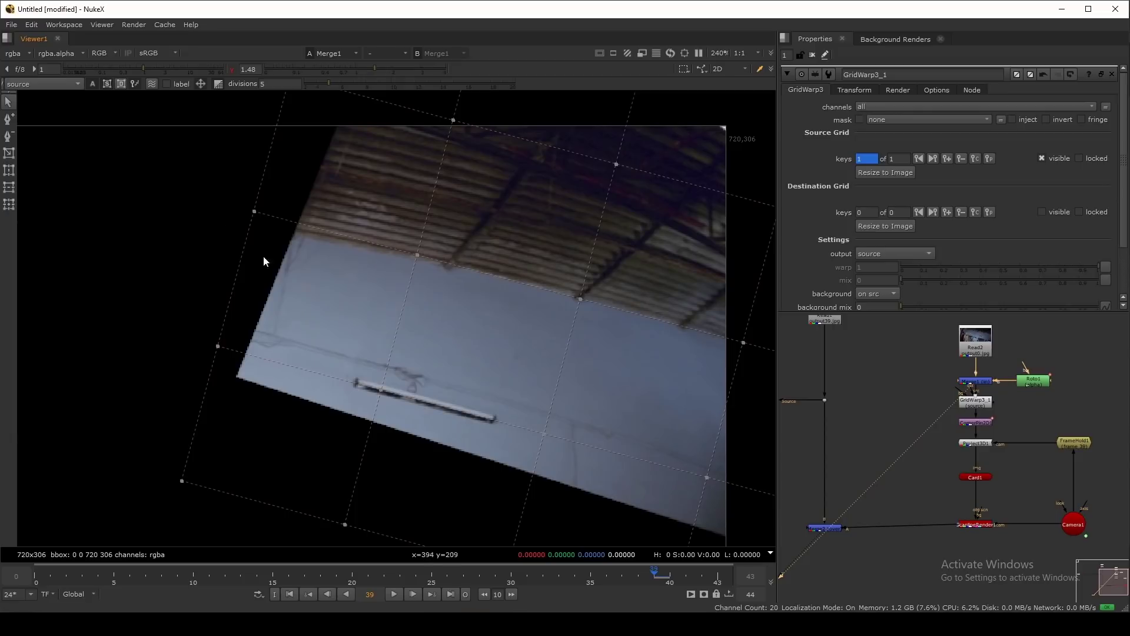
Step: Move the grid row crossing the wall lamp up so it follows the cable line just above the lamp
scroll(251, 267, down, 1)
middle_drag(250, 267, 237, 246)
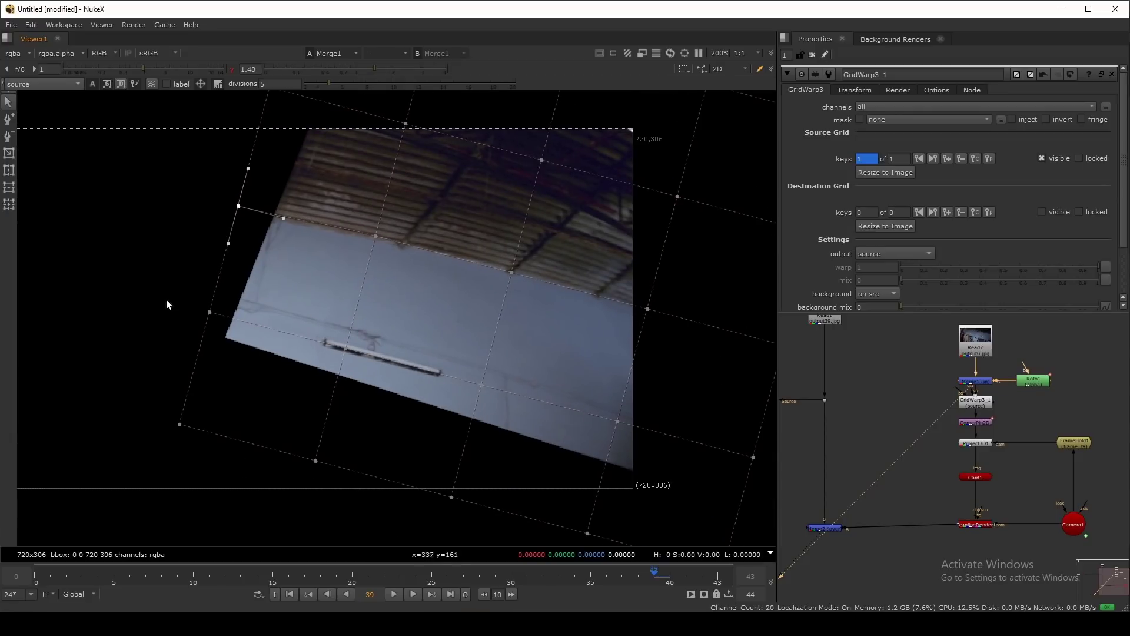
drag(111, 271, 429, 395)
shift+drag(452, 346, 670, 454)
shift+drag(727, 416, 776, 507)
scroll(397, 389, up, 5)
drag(407, 409, 421, 371)
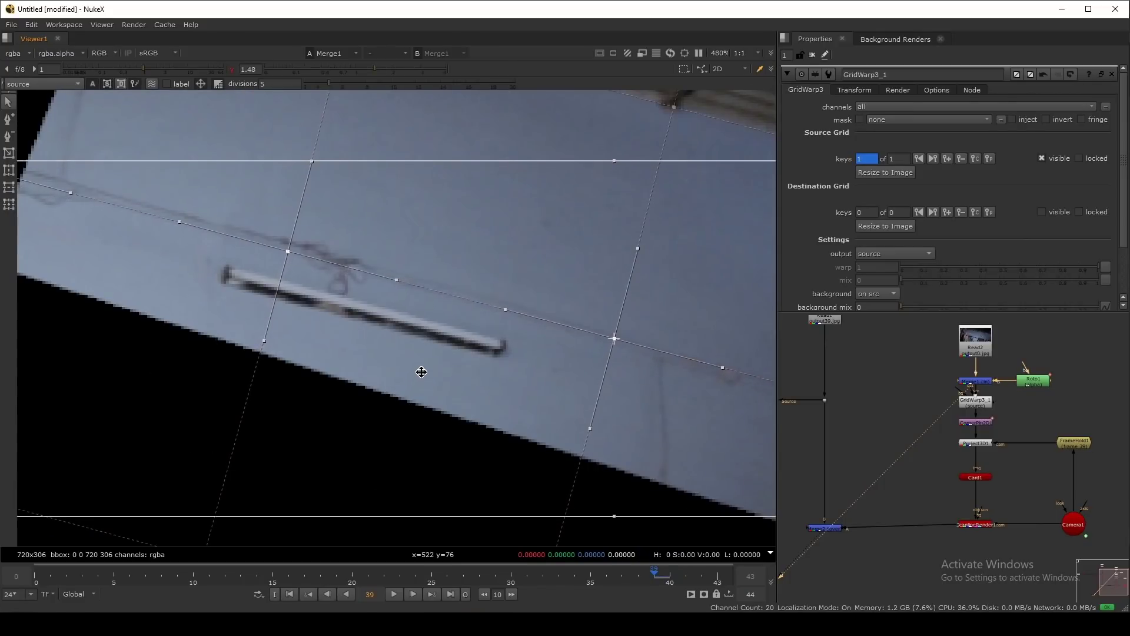
scroll(434, 444, down, 8)
scroll(446, 269, up, 4)
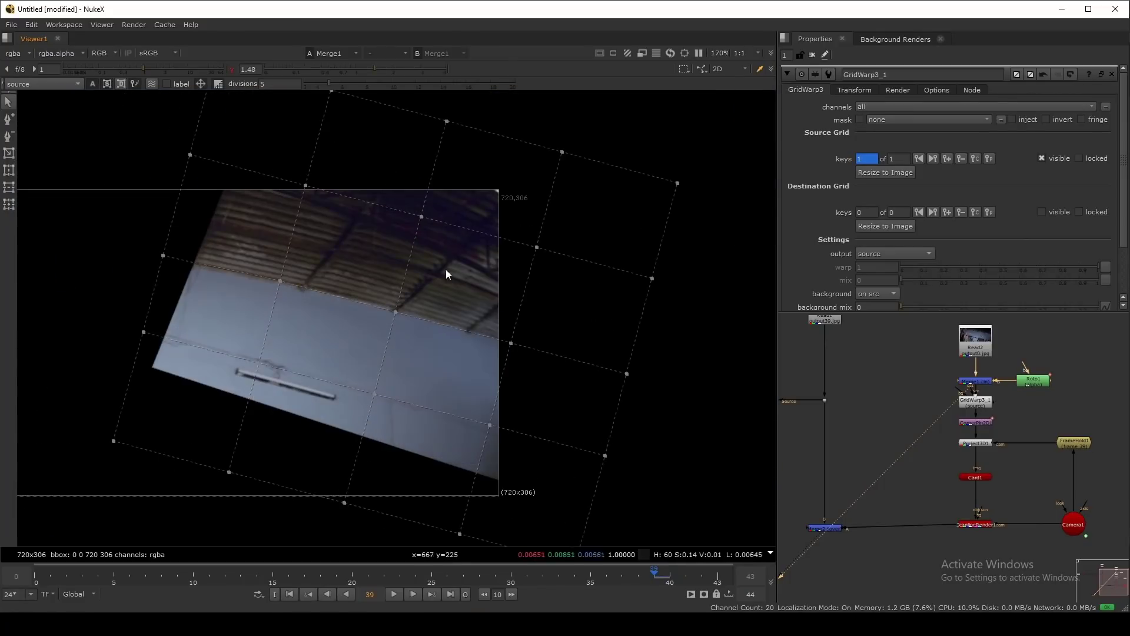
Step: Lower the grid row above the roof edge slightly so it runs across the upper part of the roof
scroll(459, 286, down, 2)
middle_drag(293, 187, 284, 254)
drag(100, 93, 602, 313)
shift+drag(709, 213, 547, 383)
scroll(255, 354, up, 3)
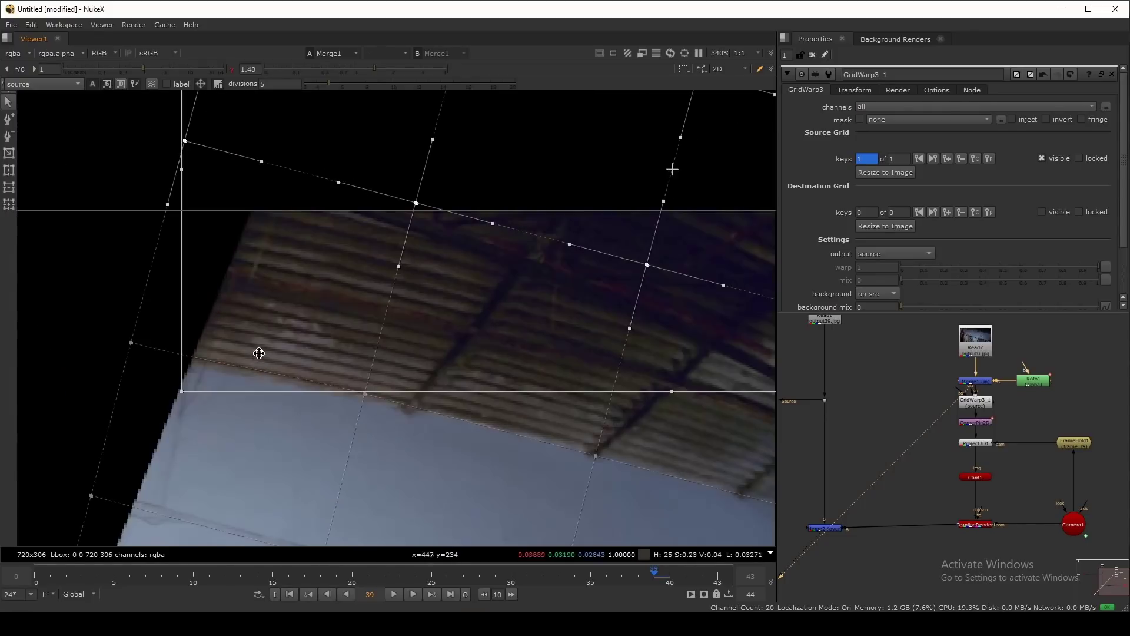
drag(487, 263, 483, 292)
scroll(600, 274, down, 3)
middle_drag(601, 274, 446, 222)
click(661, 327)
drag(562, 233, 775, 343)
drag(698, 287, 699, 288)
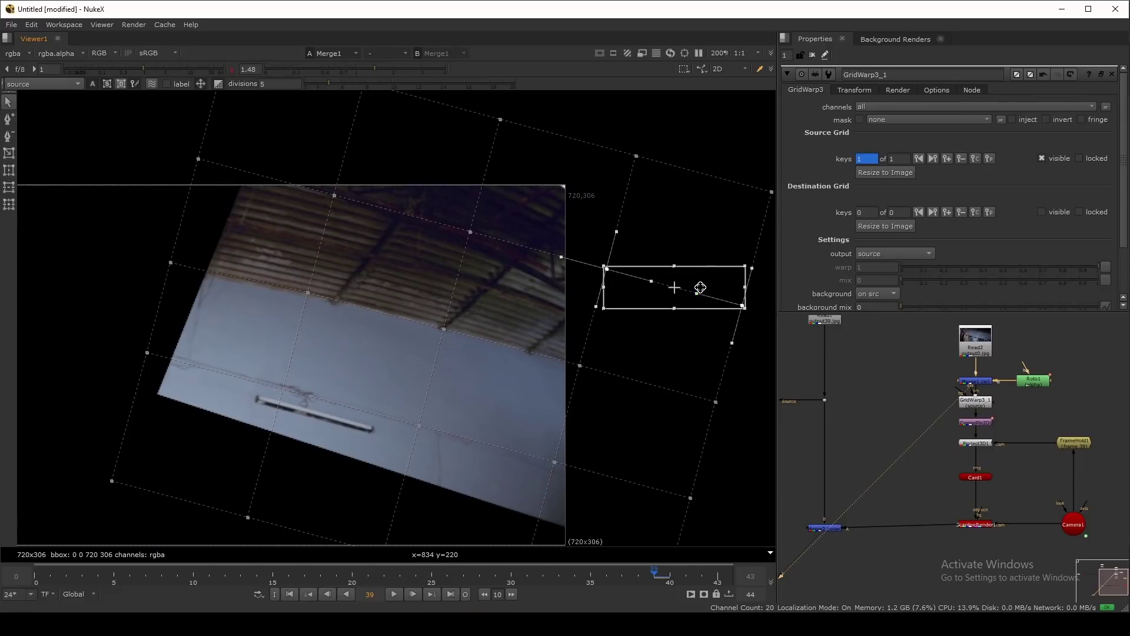
Step: Add an extra grid line across the roof, between the roof-edge row and the row above it
click(8, 118)
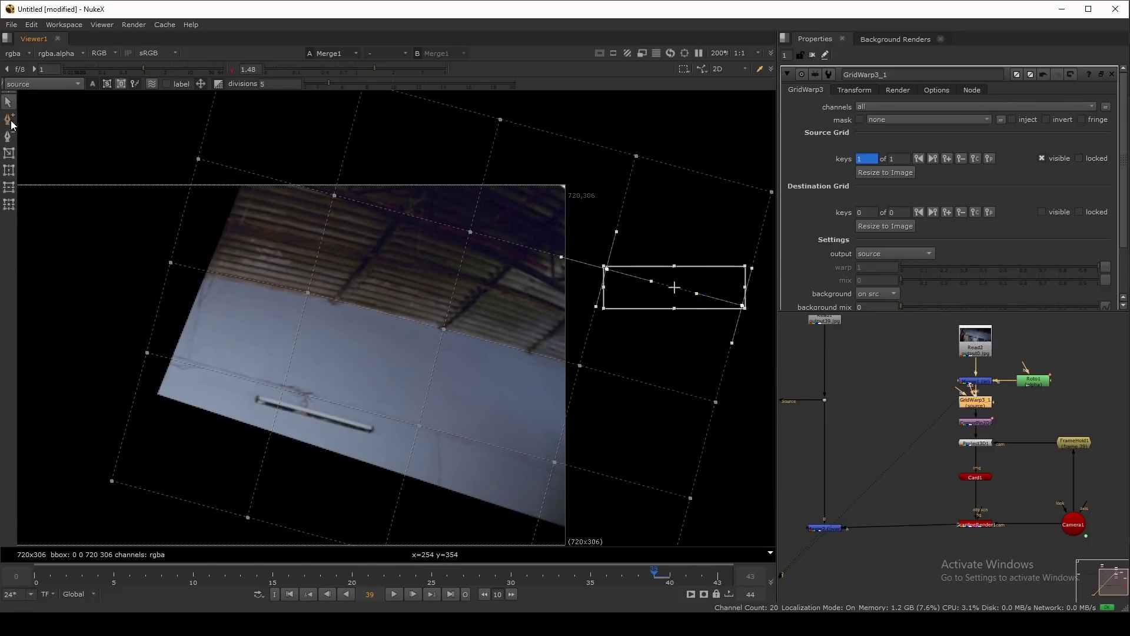
scroll(328, 235, down, 3)
scroll(328, 234, up, 2)
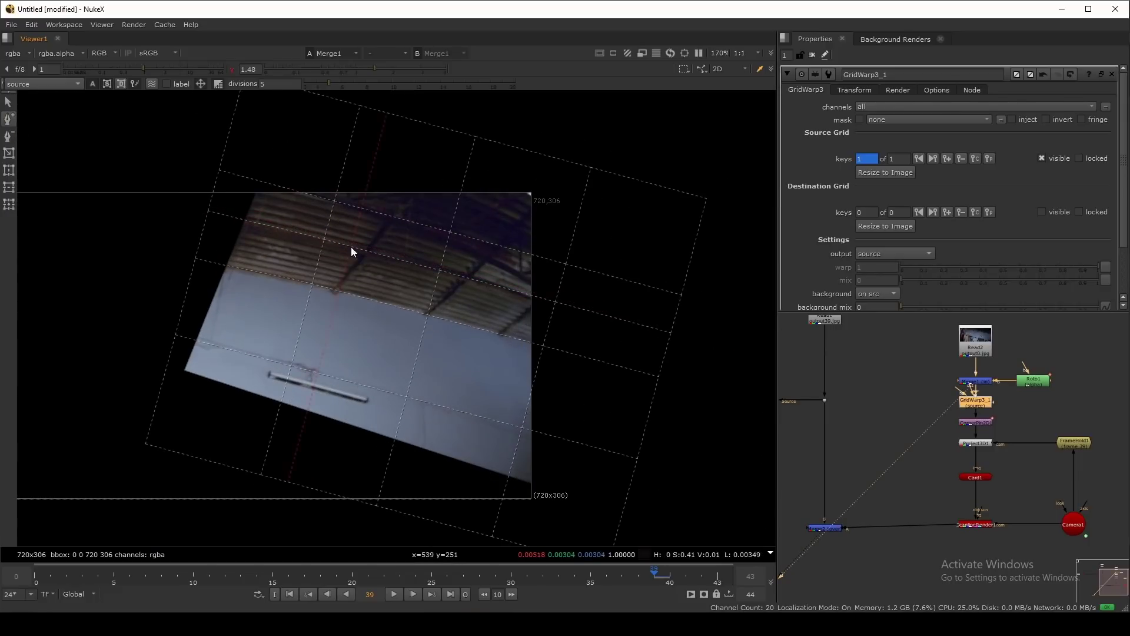
click(13, 104)
middle_drag(440, 375, 463, 381)
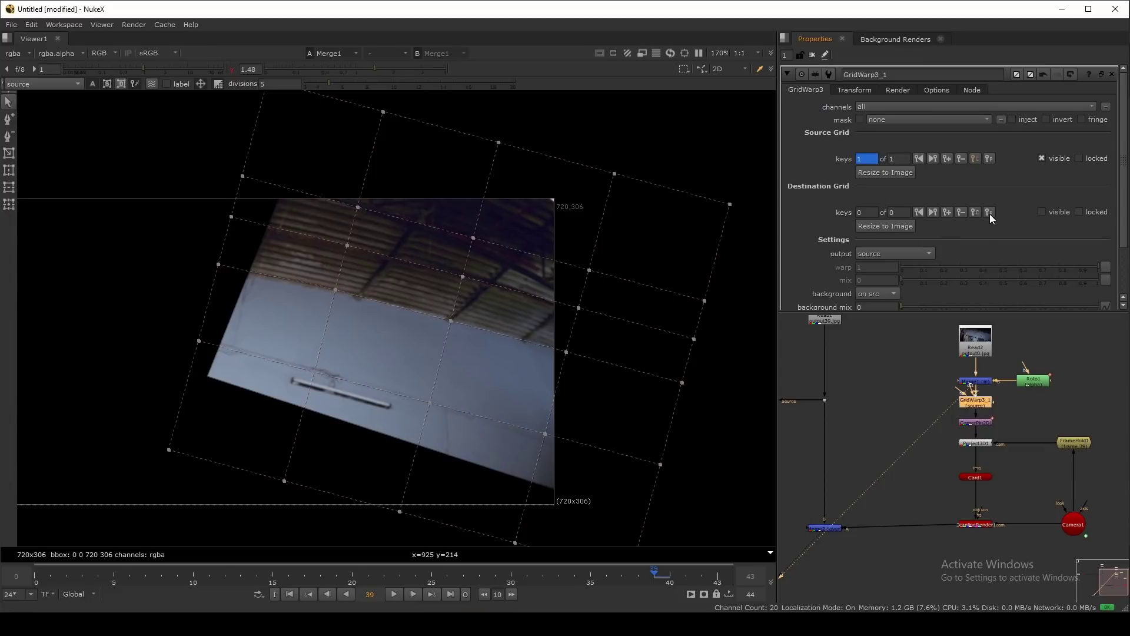
Step: Switch the GridWarp output to source warped and key the destination grid, copied from the source grid, at frame 39
click(909, 254)
click(916, 270)
middle_drag(571, 257, 613, 241)
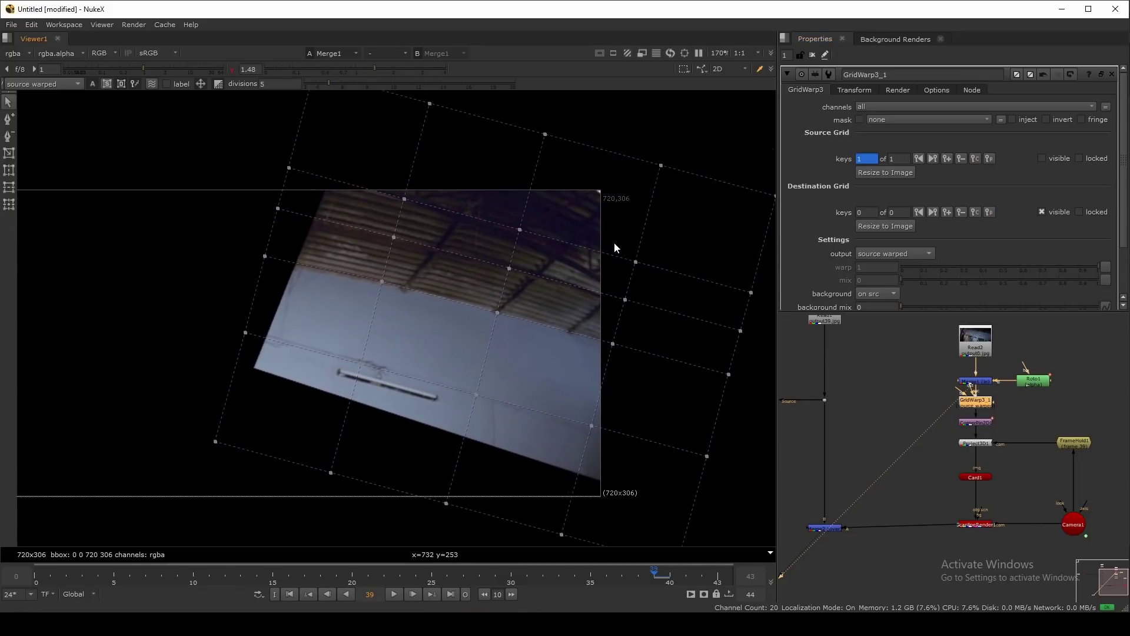
click(946, 213)
Step: Display the Merge2 composite in the viewer, with Dot1 connected as the second viewer input
scroll(895, 383, down, 2)
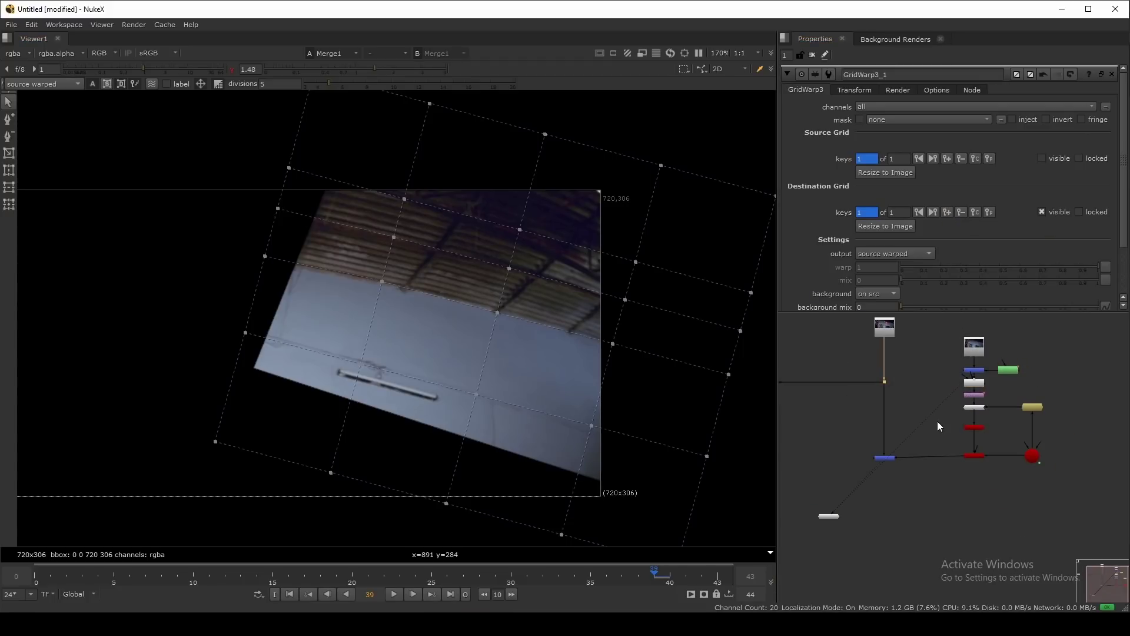
key(1)
drag(837, 439, 974, 527)
key(2)
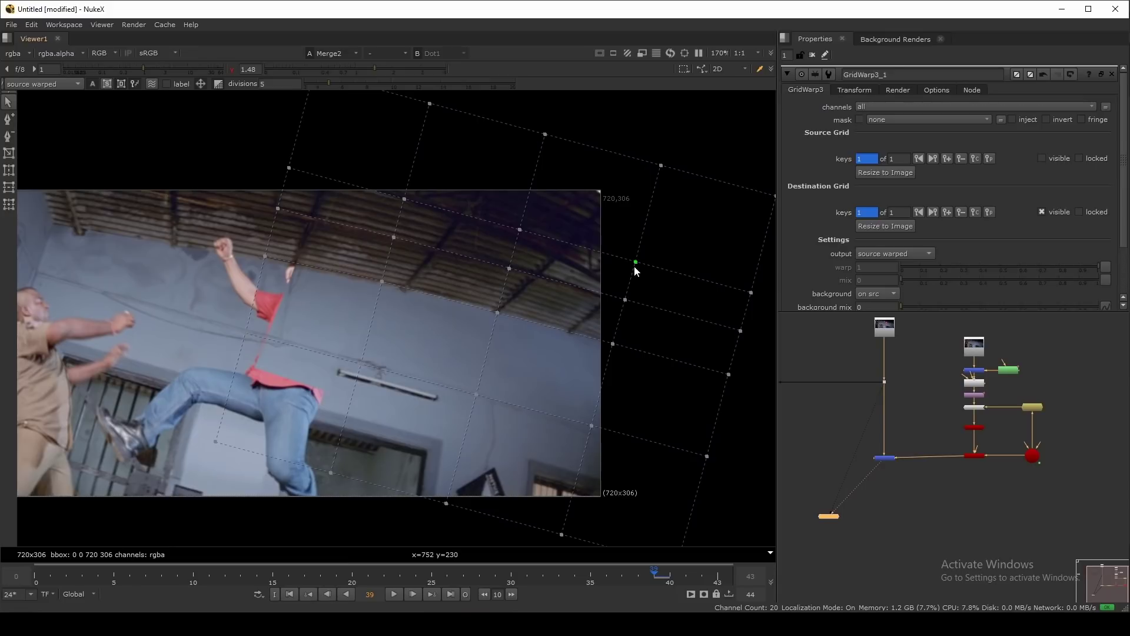
Step: Split the viewer pane vertically and create a second viewer
click(6, 38)
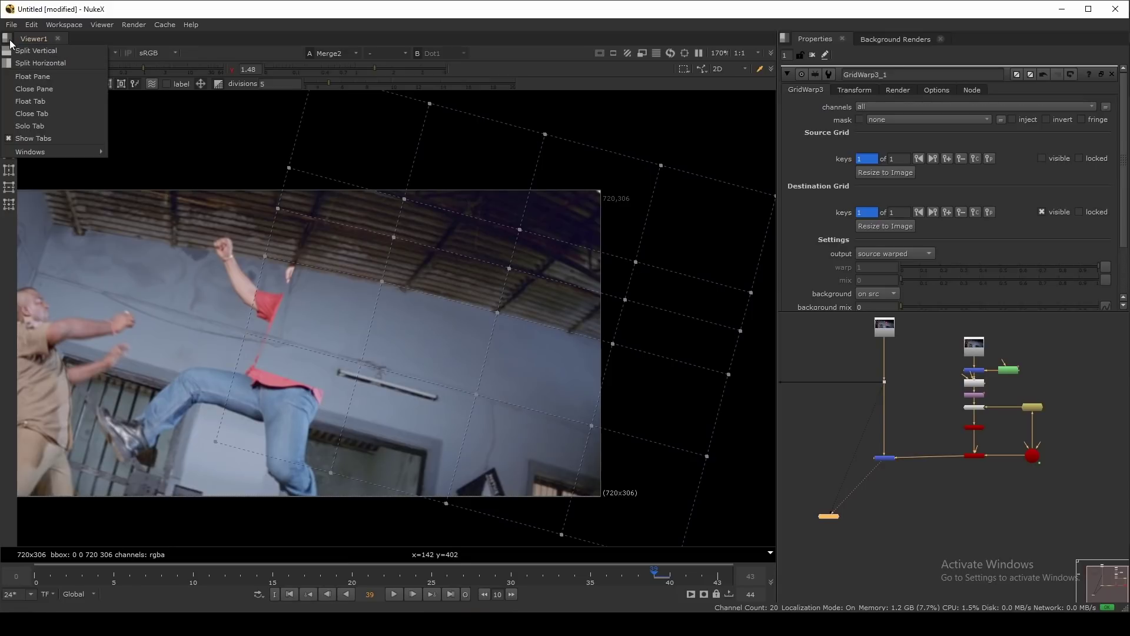
click(42, 51)
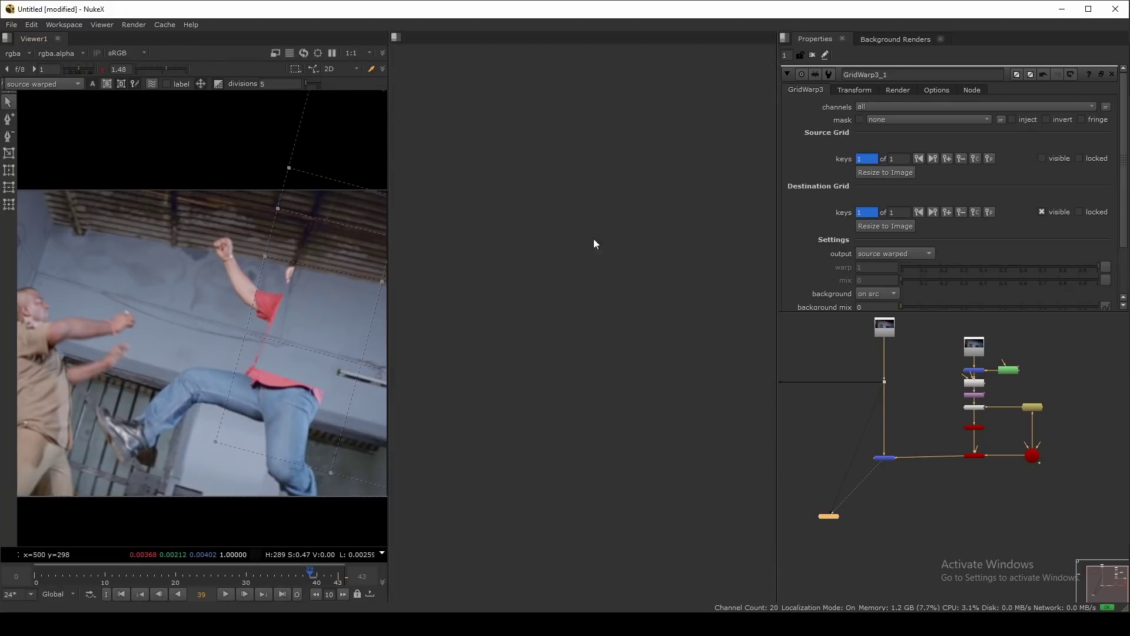
middle_drag(1050, 549, 1028, 494)
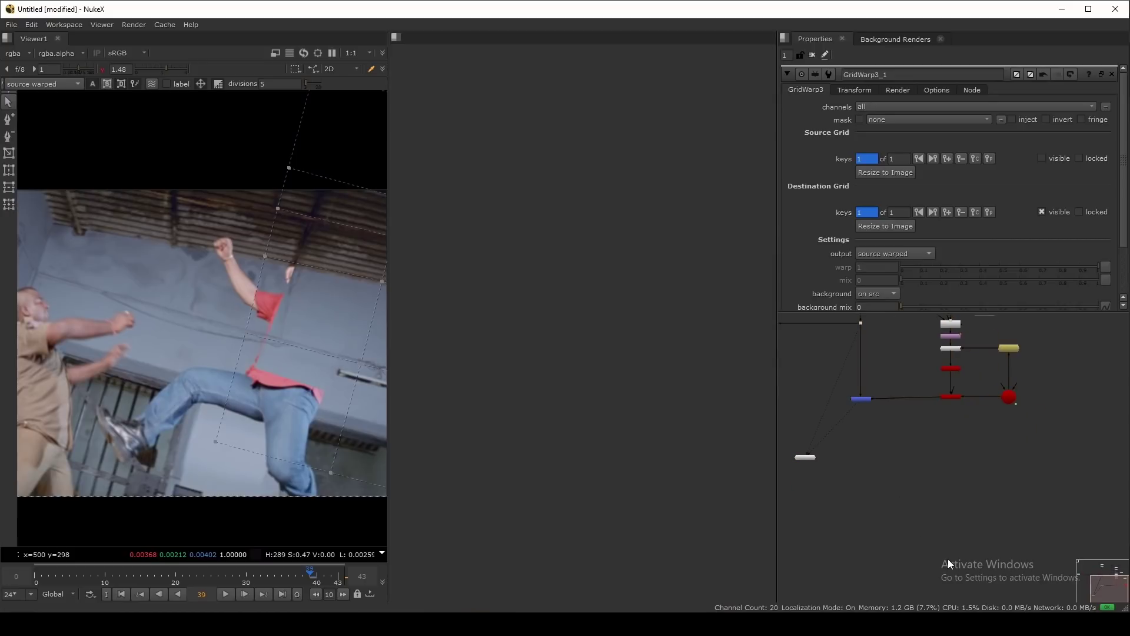
key(ctrl+i)
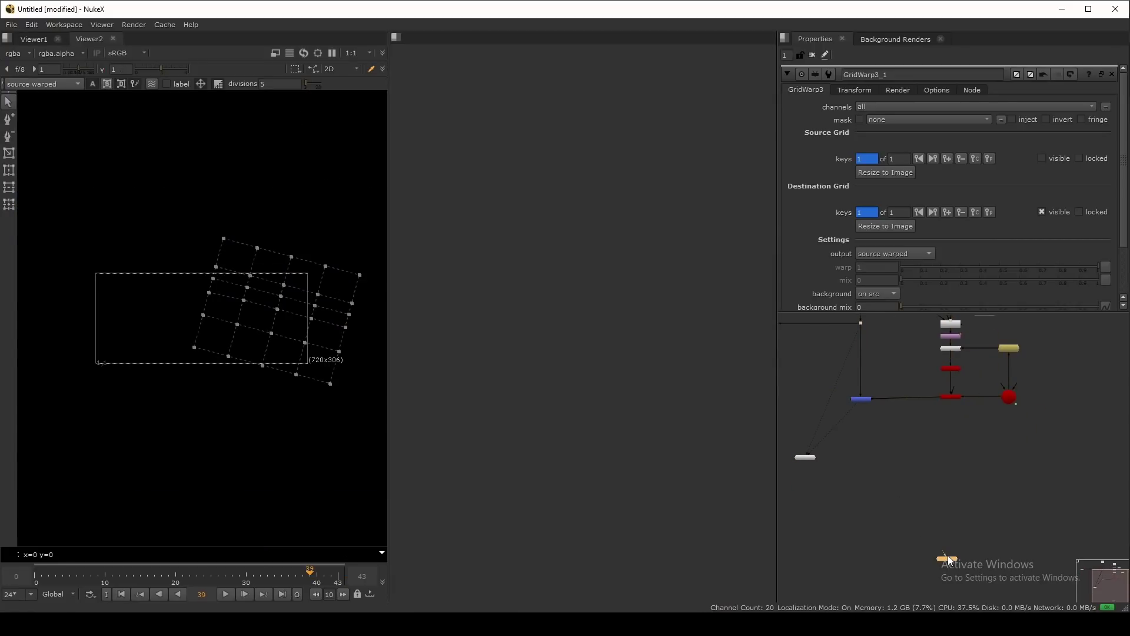
Step: Connect Viewer2 to GridWarp3_1 so it displays the warped patch
scroll(870, 534, up, 1)
middle_drag(907, 450, 989, 474)
scroll(989, 474, down, 3)
middle_drag(954, 398, 921, 434)
scroll(936, 453, up, 1)
middle_drag(987, 545, 966, 463)
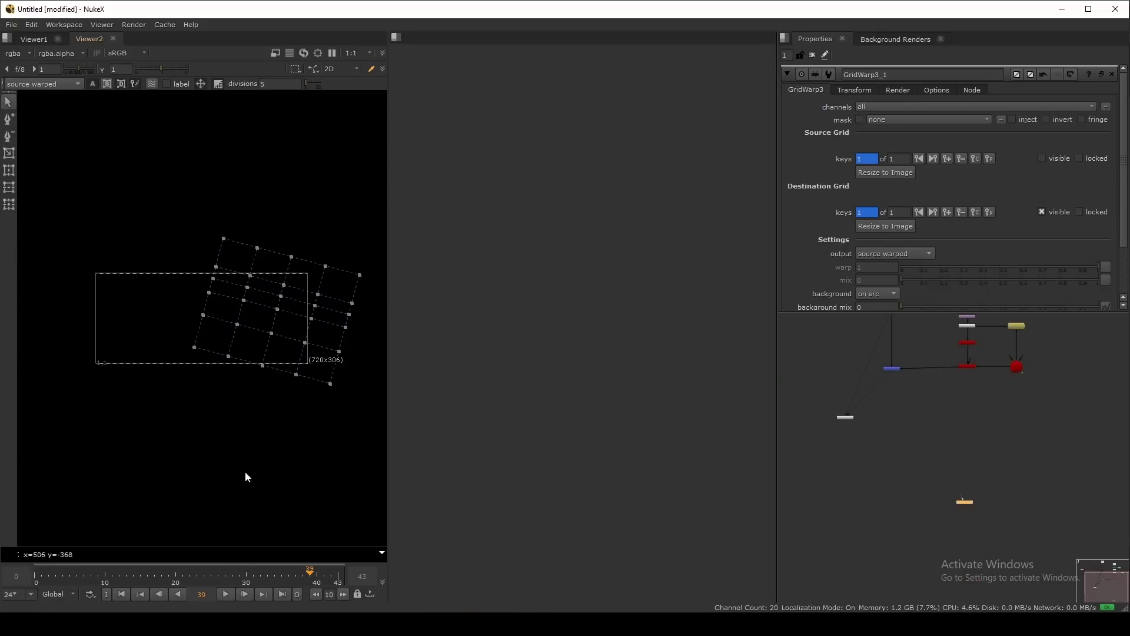
middle_drag(246, 476, 191, 466)
drag(903, 377, 906, 380)
key(1)
middle_drag(1010, 392, 637, 373)
key(space)
scroll(638, 313, up, 3)
scroll(638, 313, up, 2)
middle_drag(477, 430, 447, 401)
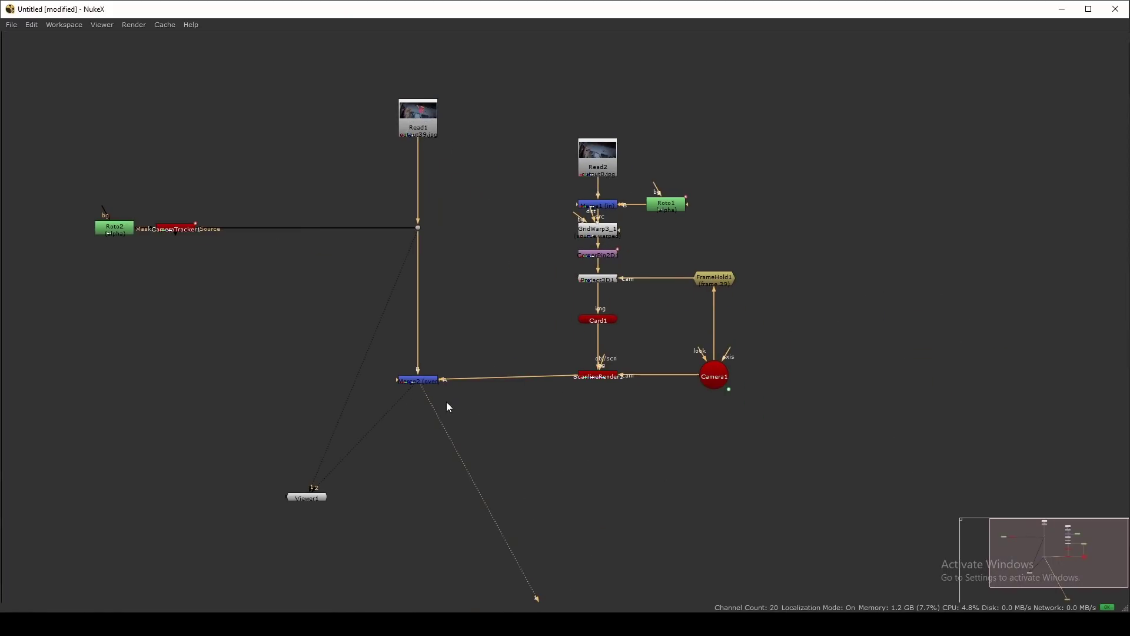
scroll(923, 315, down, 3)
key(space)
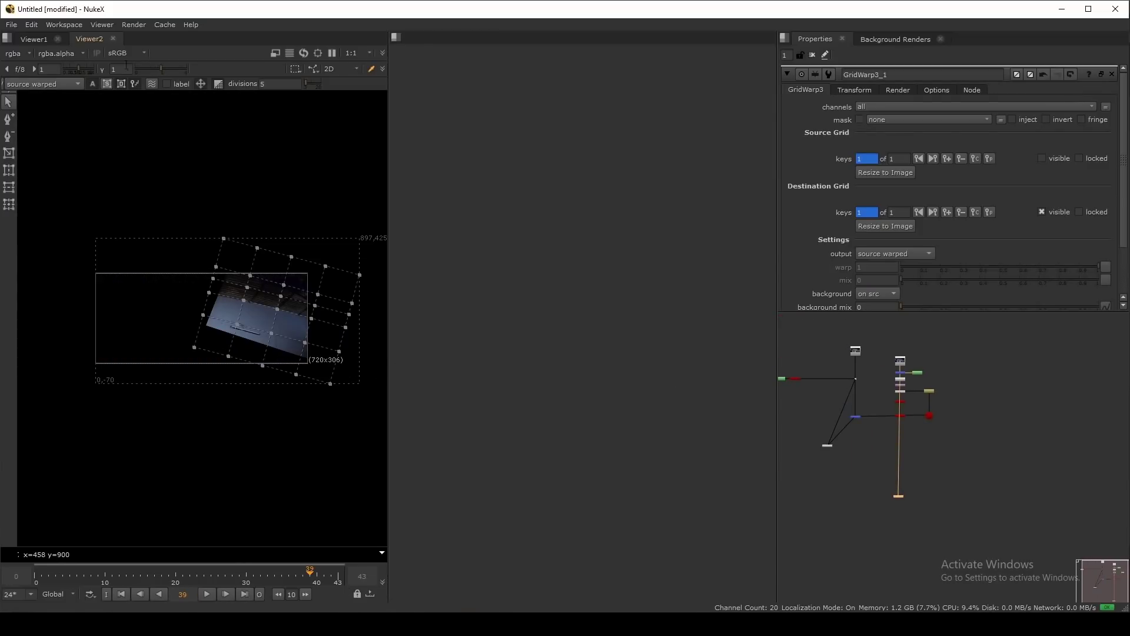
Step: Move Viewer2 into the empty pane and widen both viewer panes, framing the composite and the patch side by side
drag(89, 39, 483, 103)
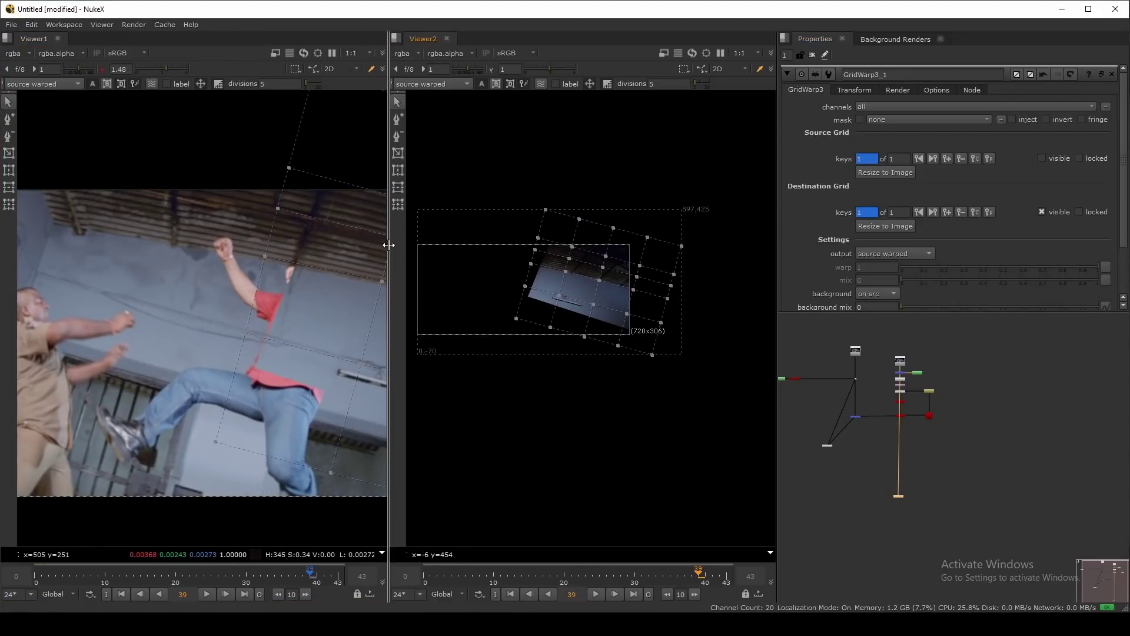
drag(389, 235, 410, 235)
drag(780, 289, 1046, 295)
middle_drag(898, 333, 865, 336)
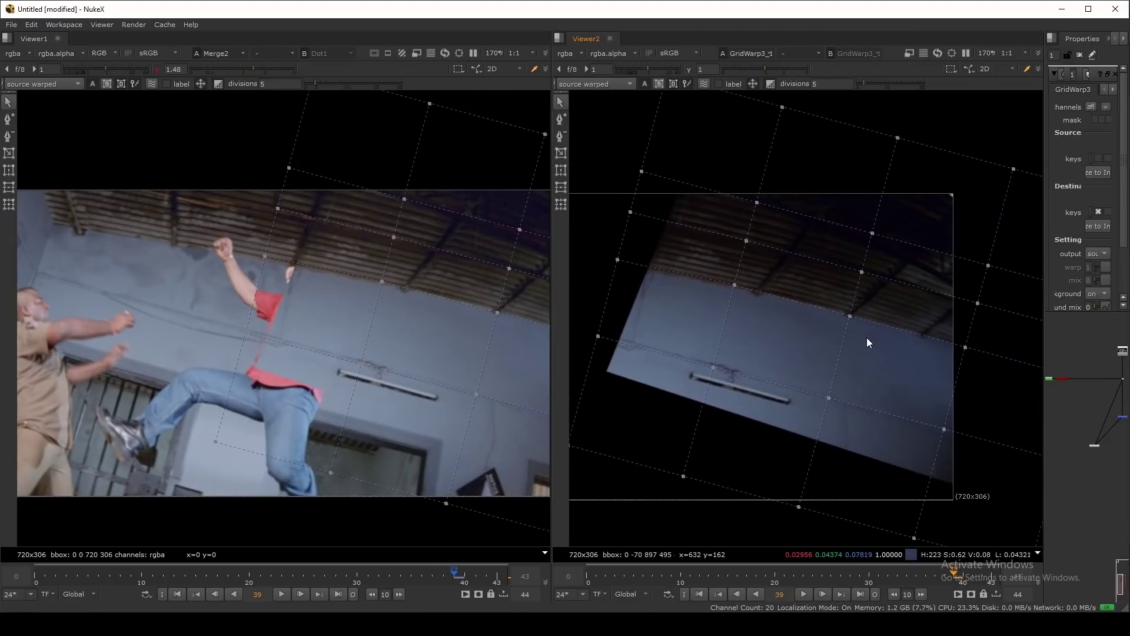
middle_drag(350, 291, 246, 312)
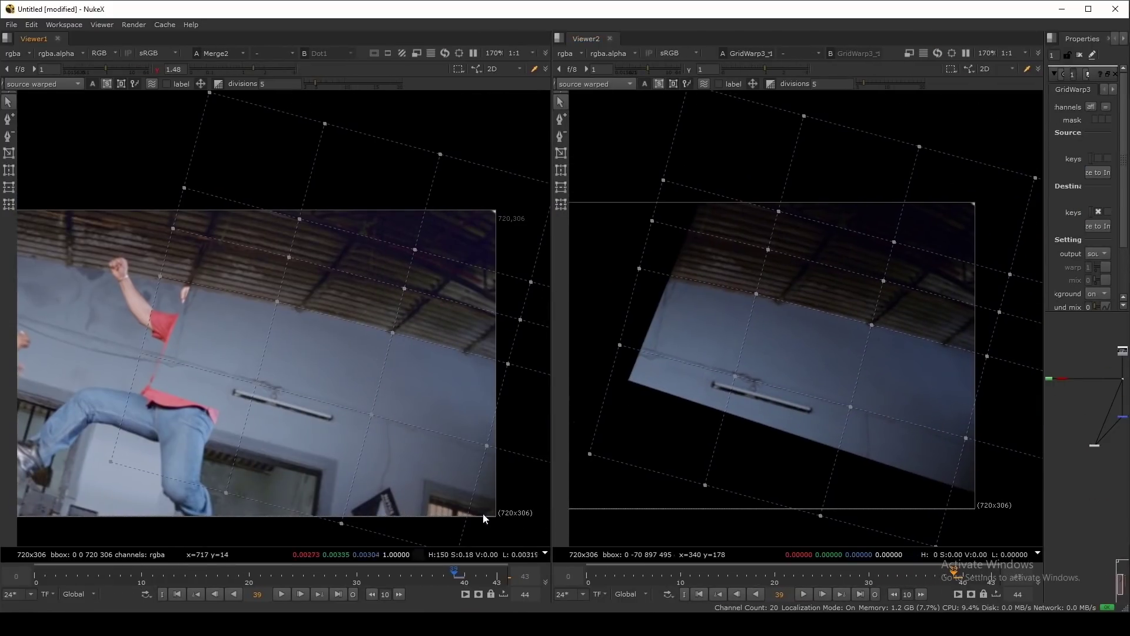
Step: Go to frame 43 and turn off the overlay in Viewer1 to inspect the composite along the roof edge
click(498, 583)
middle_drag(431, 387, 414, 329)
key(o)
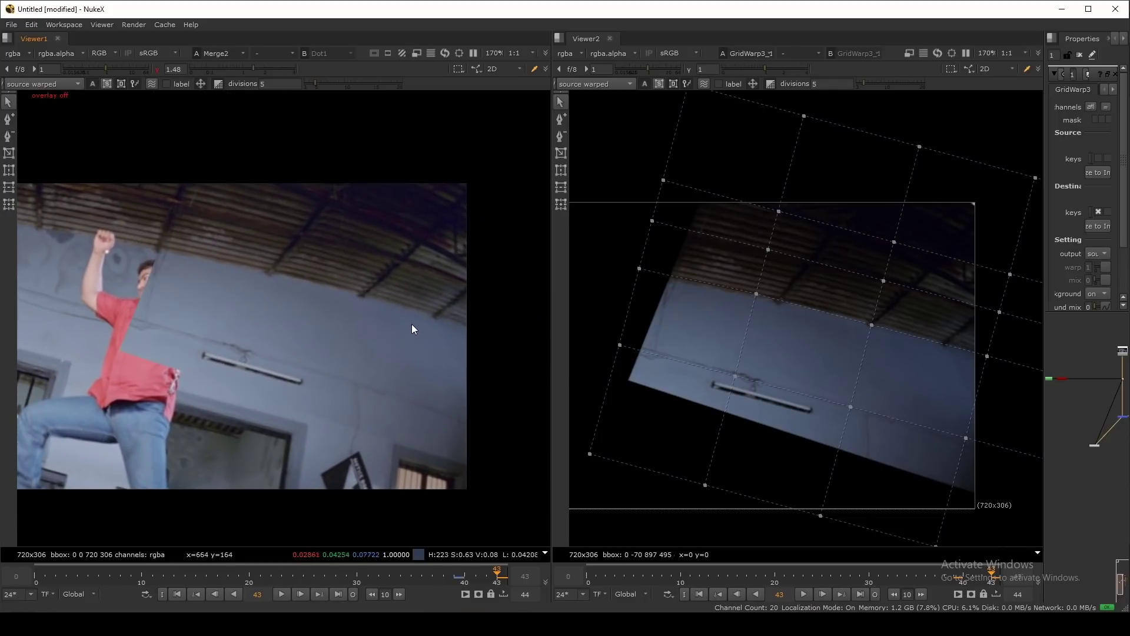
scroll(366, 293, up, 5)
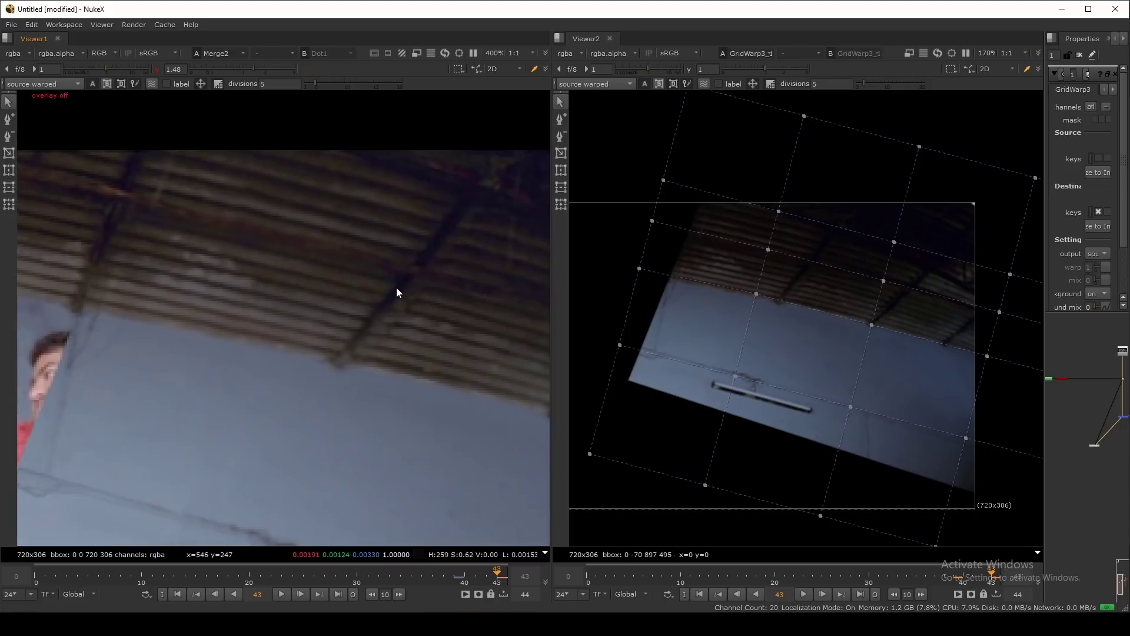
Step: At frame 43, nudge the upper points of the grid's second column to line up the roof with the original plate
key(2)
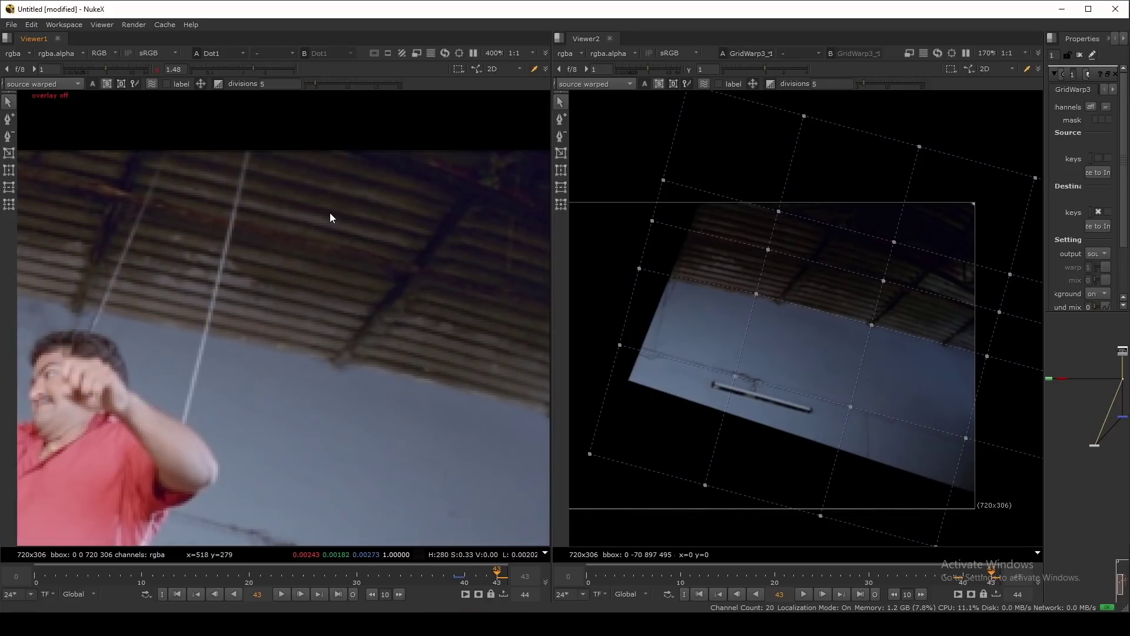
key(2)
scroll(865, 121, up, 1)
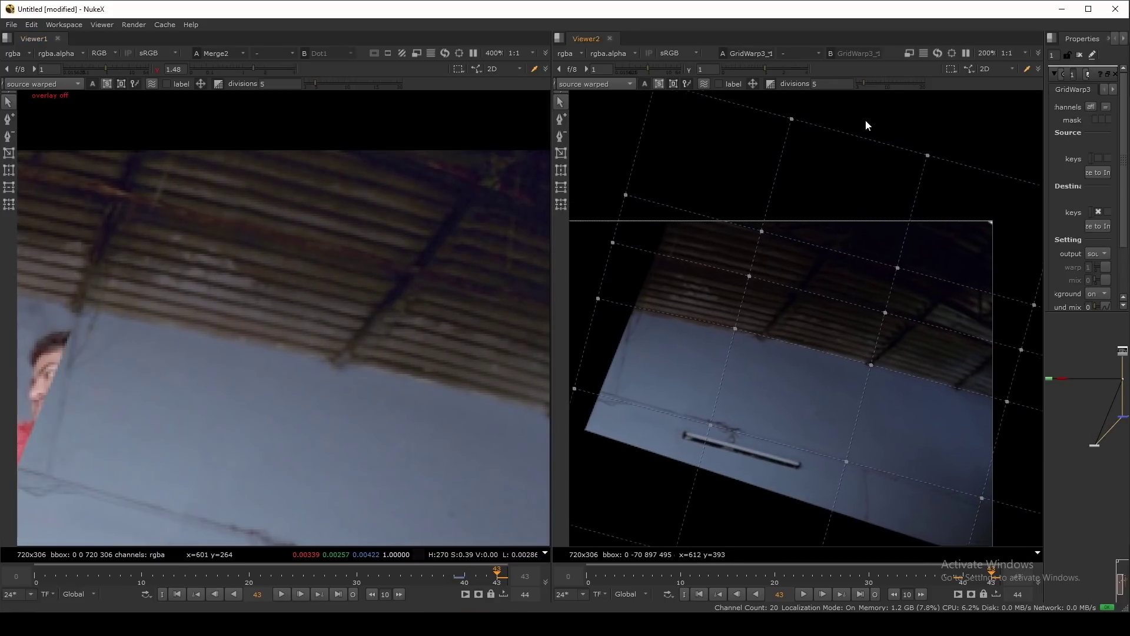
click(821, 84)
scroll(758, 271, down, 3)
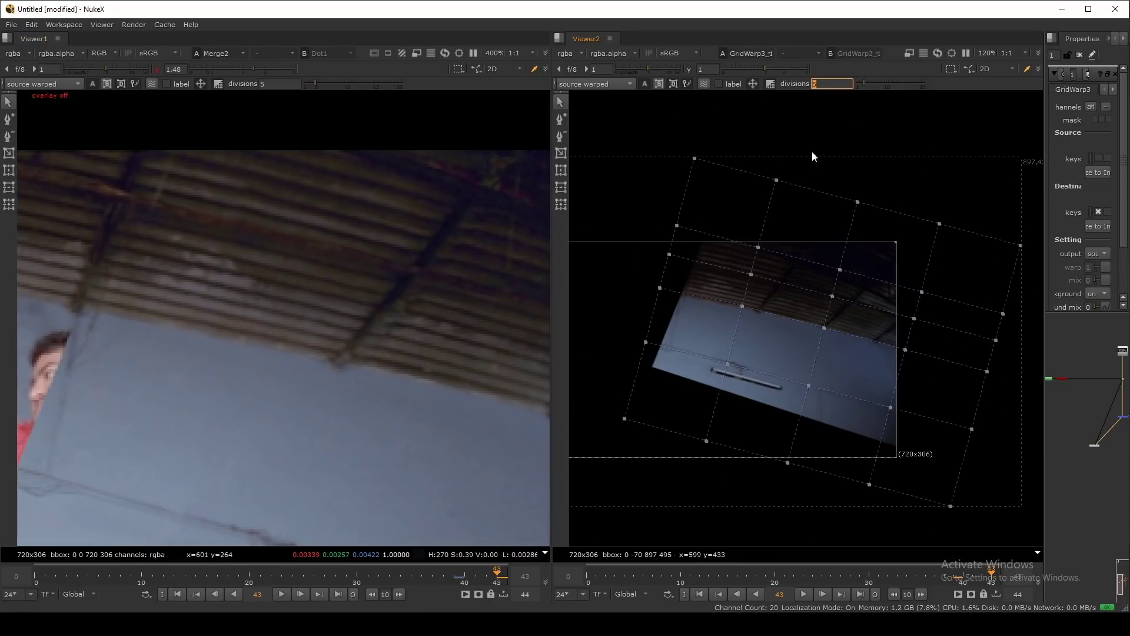
scroll(474, 313, up, 2)
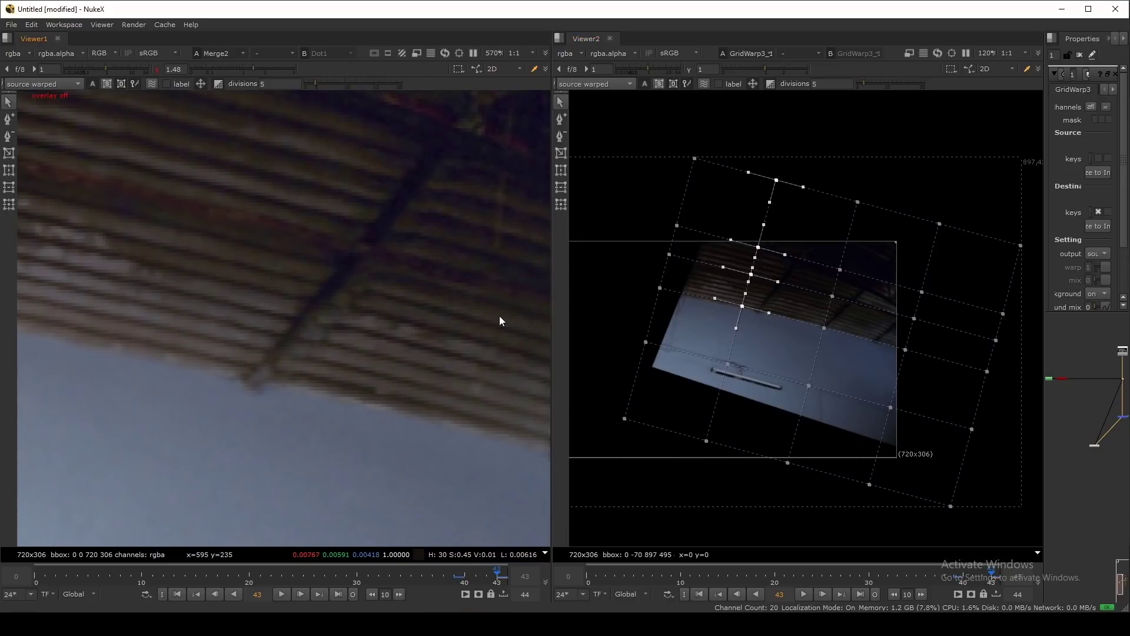
scroll(431, 331, down, 4)
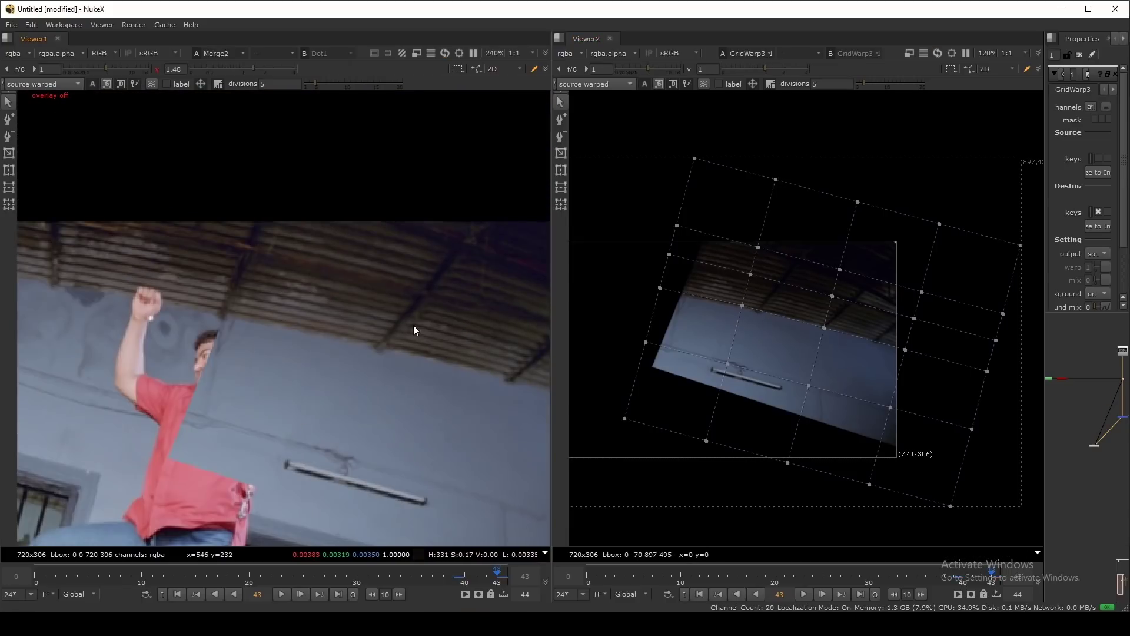
scroll(252, 238, up, 1)
scroll(378, 271, down, 1)
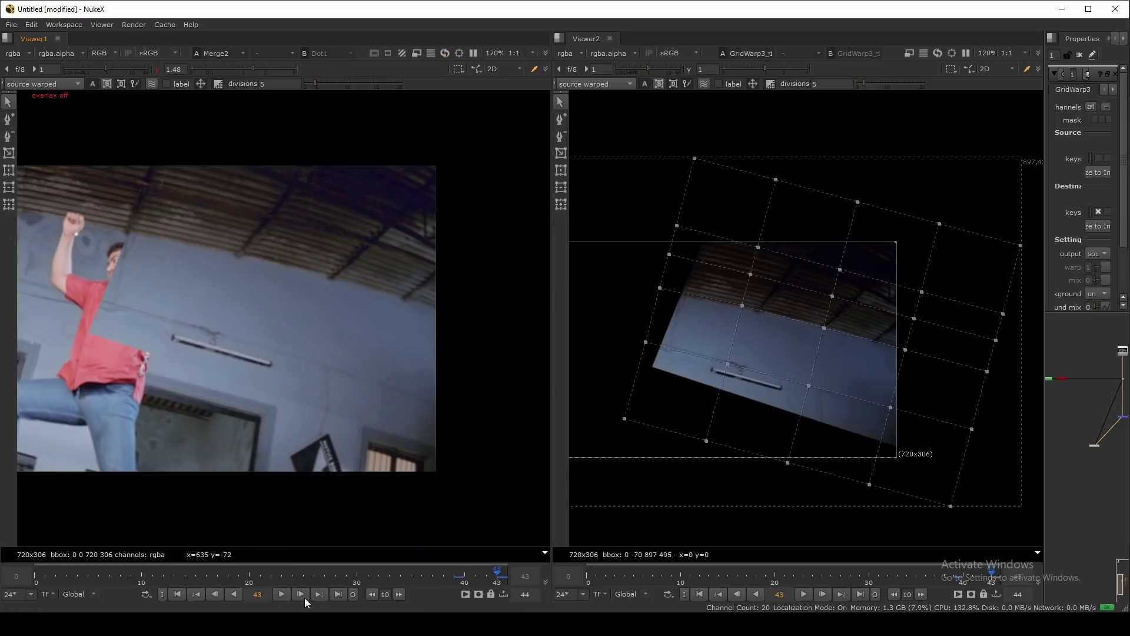
Step: Go to frame 30 and compare the patched composite with the original plate along the roof edge
click(359, 583)
middle_drag(275, 266, 327, 260)
key(1)
key(2)
scroll(356, 239, up, 3)
key(1)
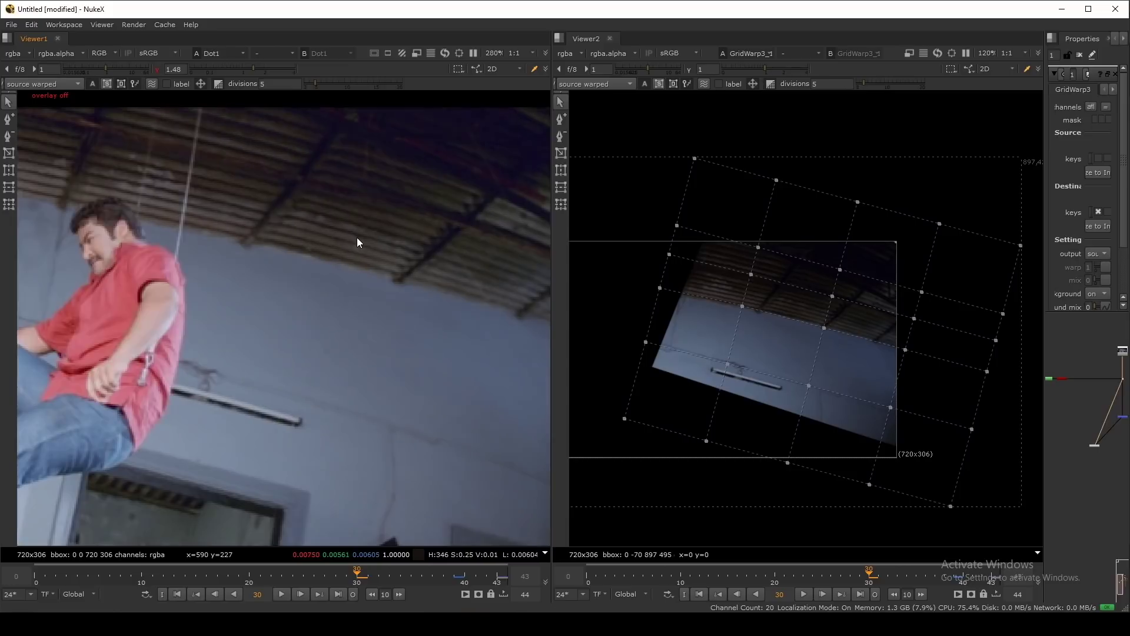
scroll(359, 243, down, 1)
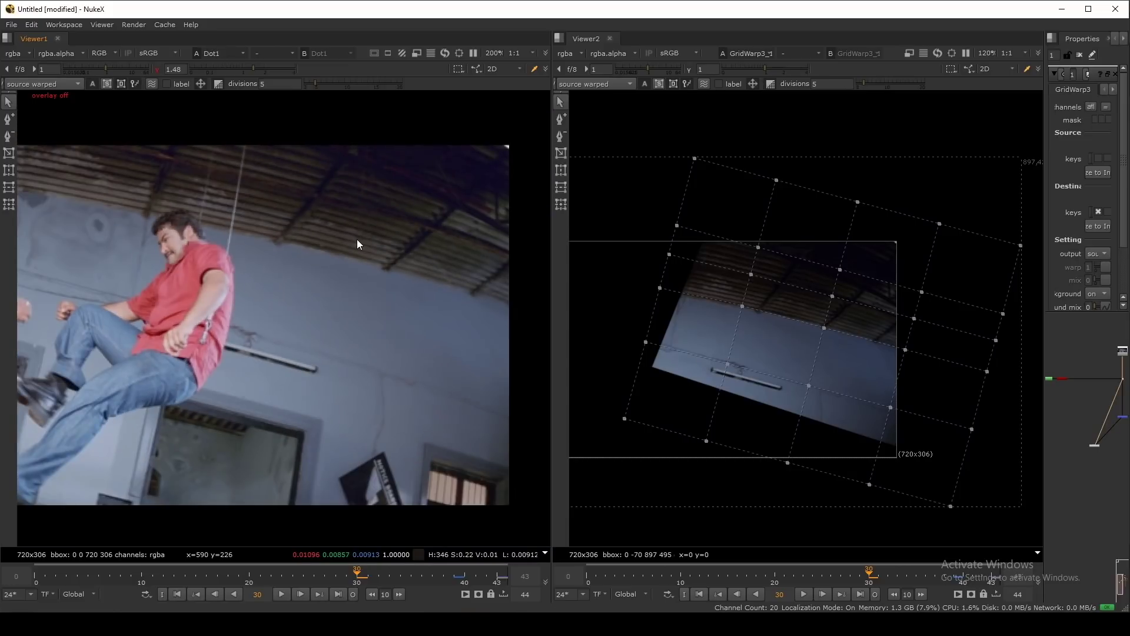
key(2)
Step: At frame 30, nudge the second column's upper points and the neighbouring roof-edge point to align the patch with the plate
middle_drag(1041, 464, 1050, 464)
drag(801, 156, 736, 329)
shift+drag(805, 365, 861, 324)
key(1)
scroll(423, 253, up, 2)
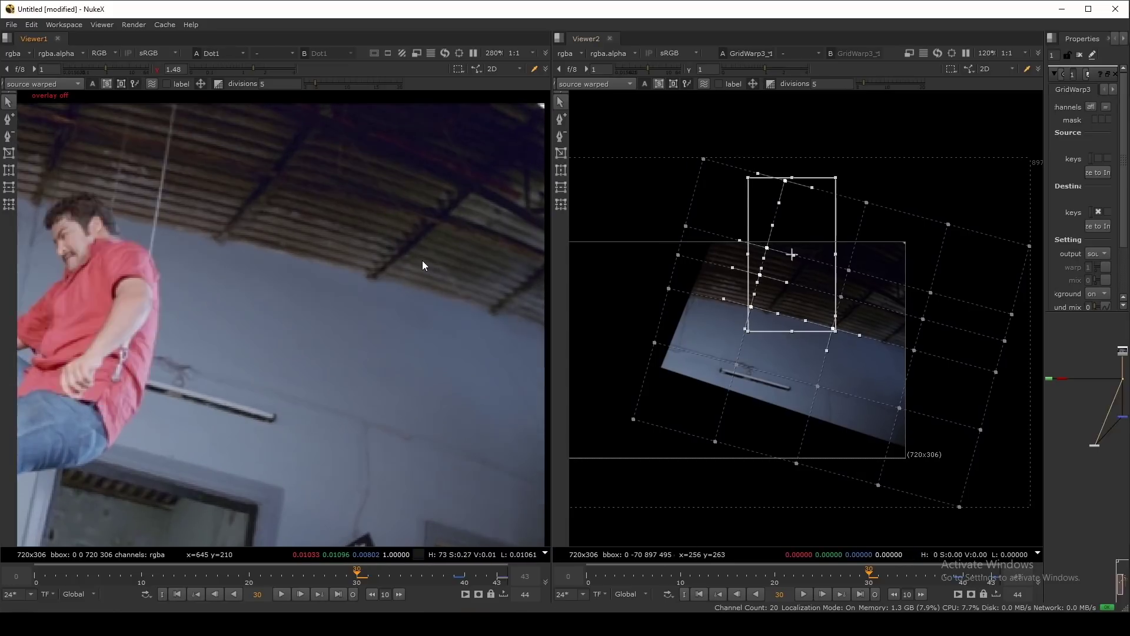
key(2)
key(KP_4)
key(1)
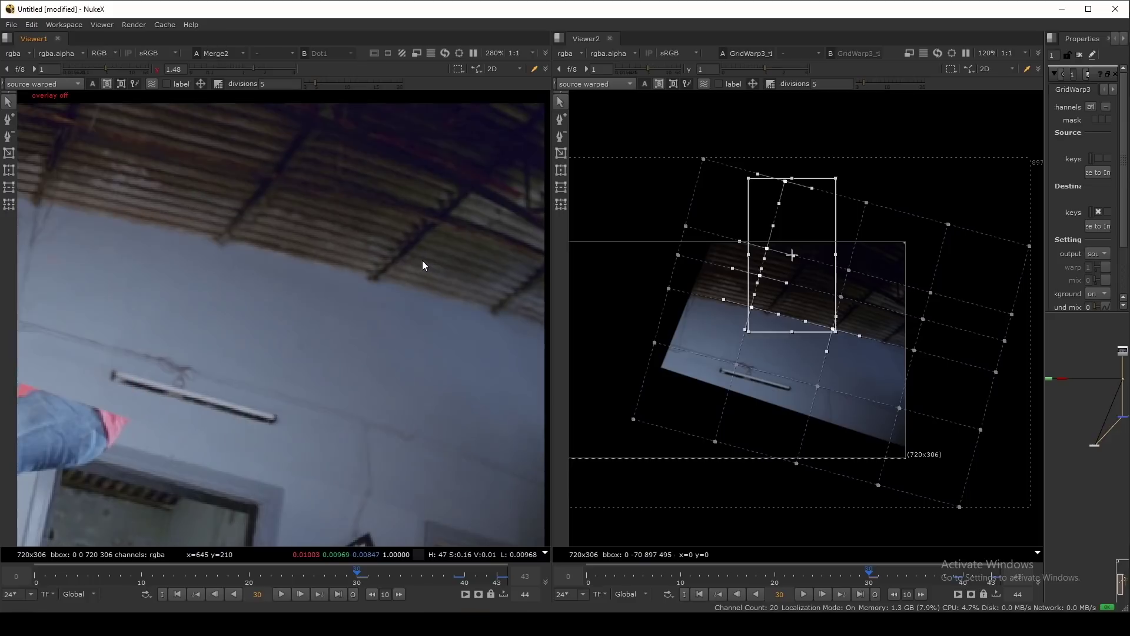
scroll(365, 254, down, 3)
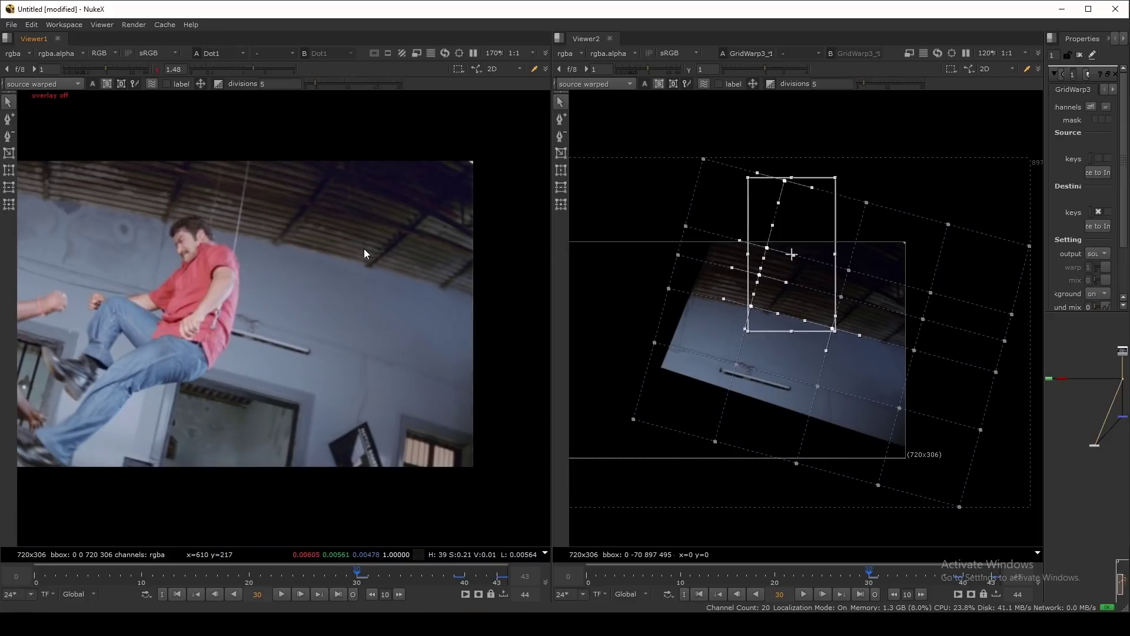
key(2)
key(1)
key(2)
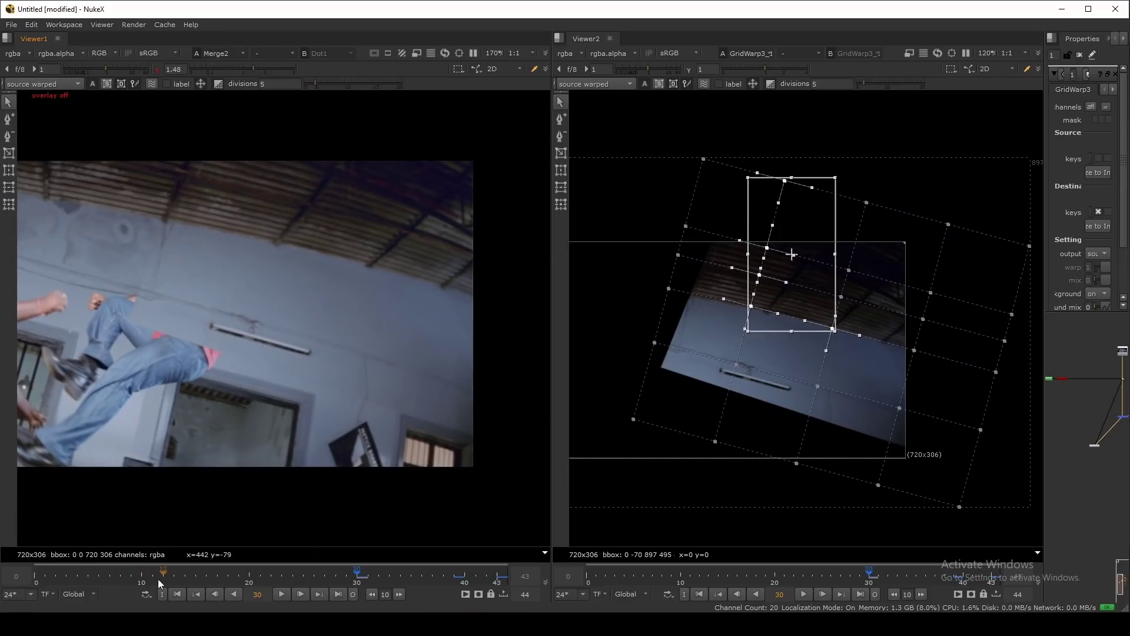
Step: Go to frame 10 and compare the patched composite with the original plate for wall and roof misalignment
click(142, 581)
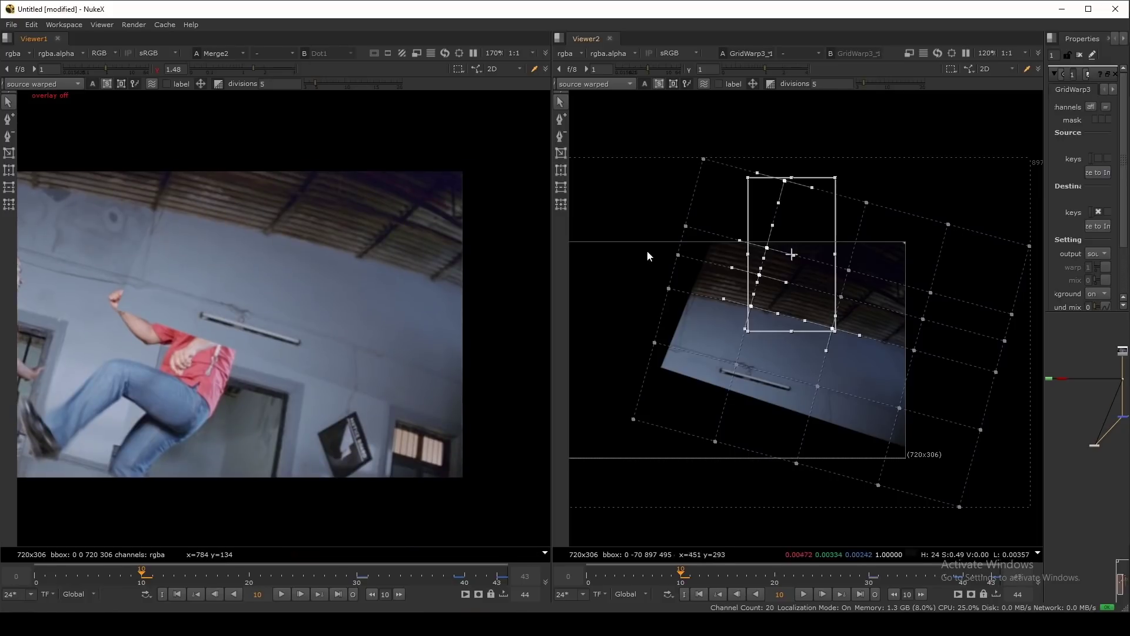
key(1)
key(2)
key(1)
key(2)
key(1)
key(2)
Step: Adjust groups of grid points near the roof at frame 10, checking the composite against the original plate
middle_drag(741, 342, 672, 276)
drag(671, 293, 778, 343)
scroll(355, 329, up, 3)
key(1)
key(2)
key(1)
key(2)
middle_drag(404, 312, 398, 422)
drag(724, 175, 844, 299)
key(1)
key(2)
Step: Nudge the upper points of the grid's first column at frame 10 and check the roof alignment against the plate
middle_drag(642, 153, 678, 195)
drag(651, 141, 741, 312)
middle_drag(279, 346, 311, 338)
scroll(311, 337, up, 1)
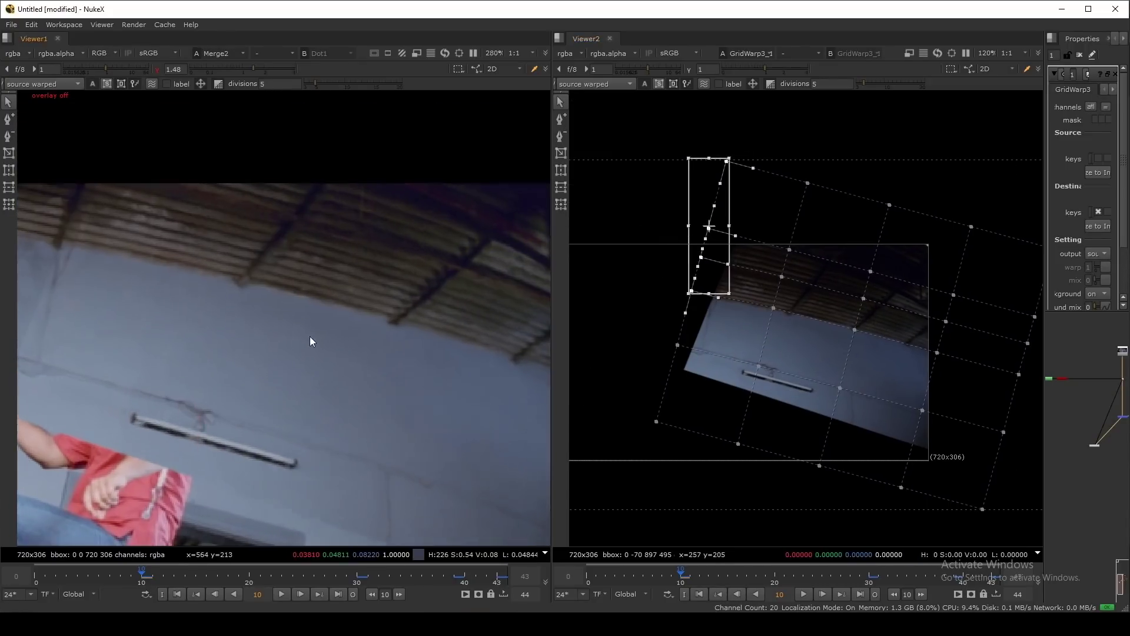
key(2)
key(1)
Step: Restore the layout to a single wide Viewer1 beside the node graph and close the open node properties
scroll(283, 344, down, 6)
middle_drag(125, 292, 162, 239)
middle_drag(1011, 317, 941, 292)
key(space)
key(space)
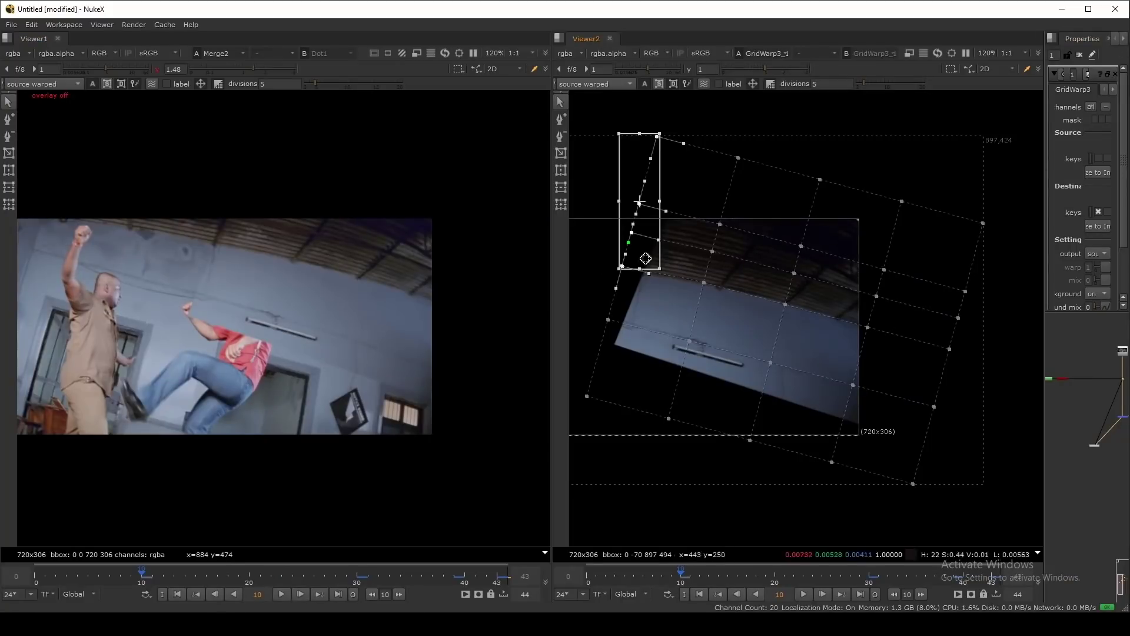
drag(1046, 288, 754, 306)
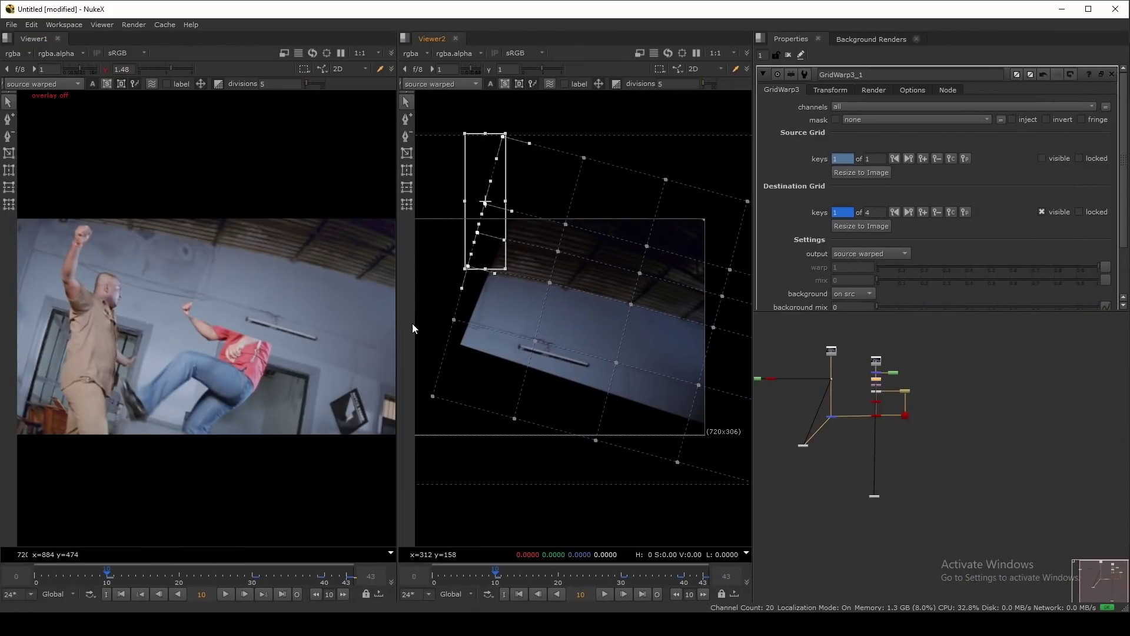
drag(397, 322, 794, 340)
middle_drag(886, 392, 1013, 439)
click(787, 56)
scroll(359, 313, up, 1)
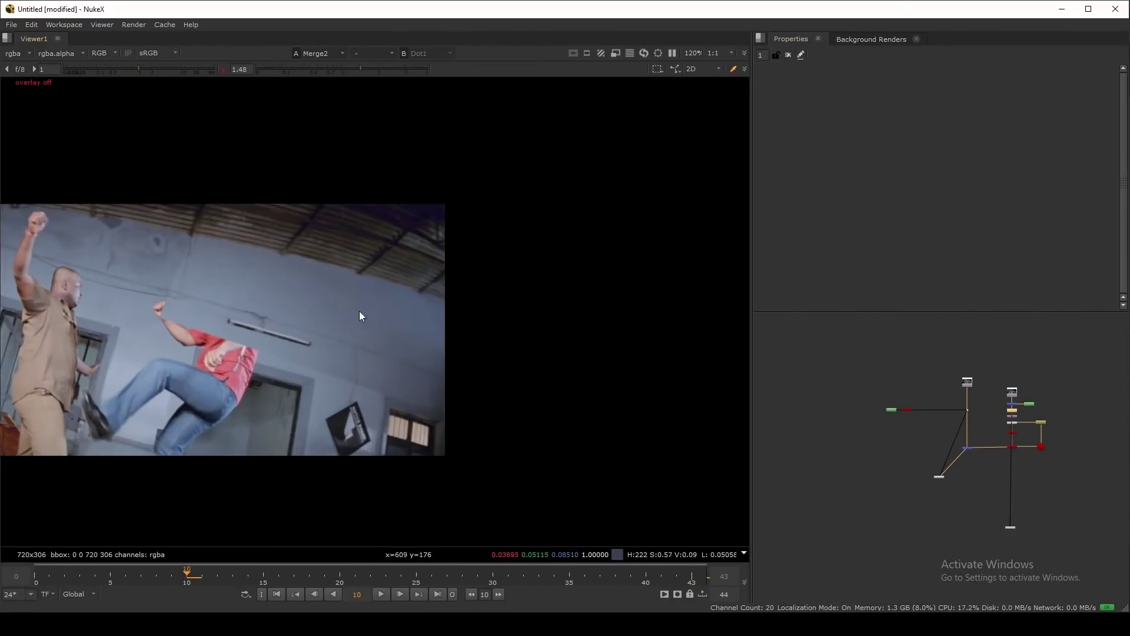
Step: Frame the whole composite in Viewer1 and play it back to check that the warped patch holds across frames
middle_drag(326, 328, 522, 297)
key(1)
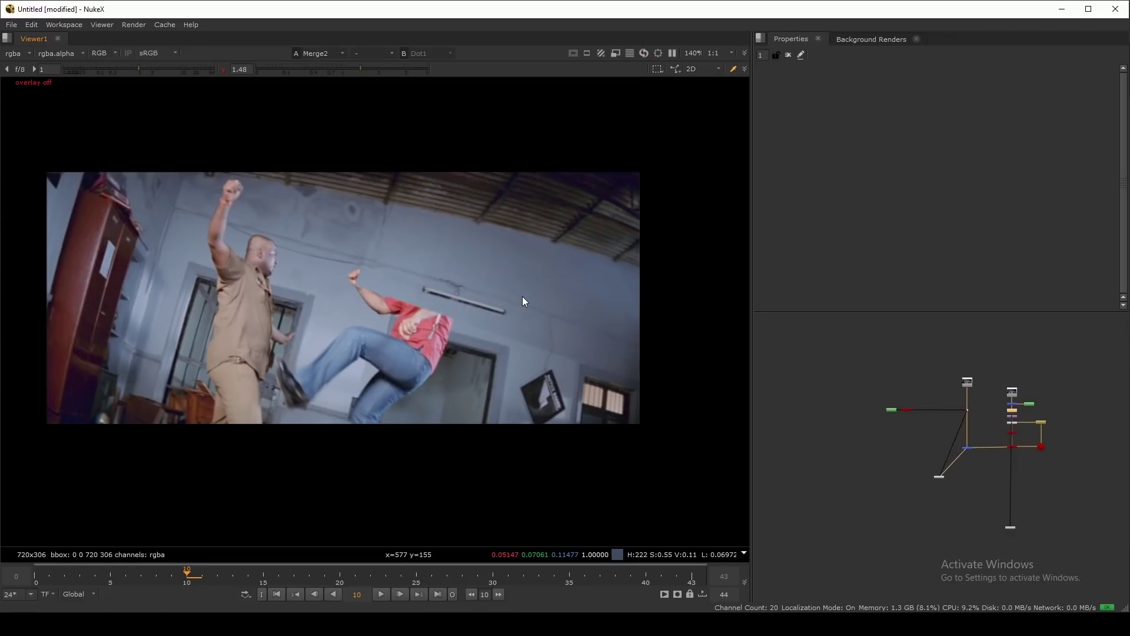
key(2)
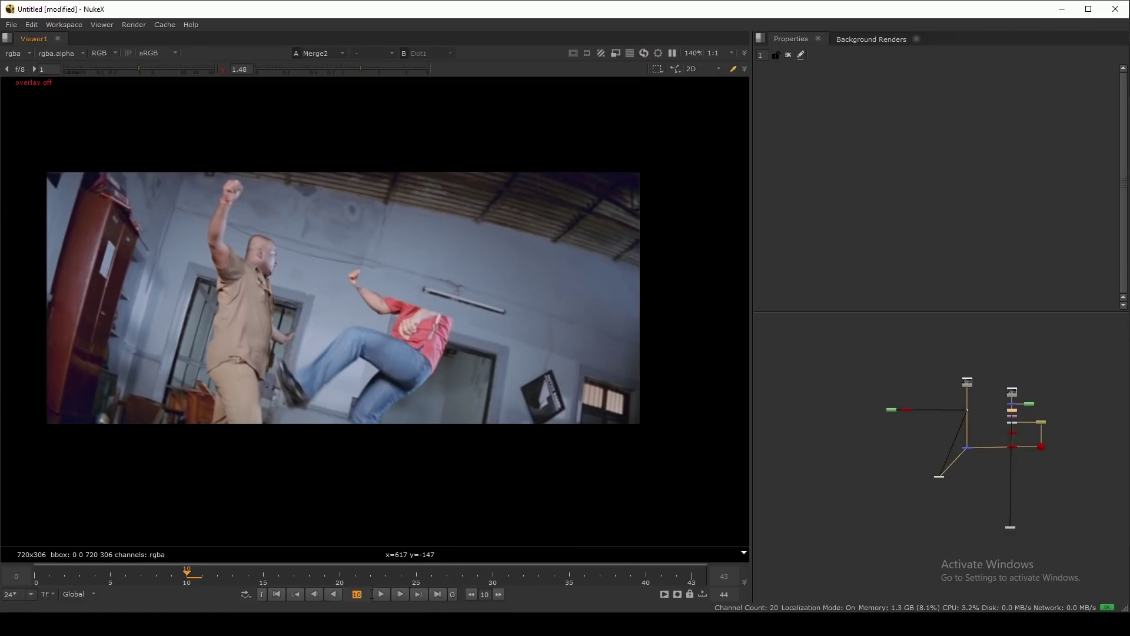
click(383, 595)
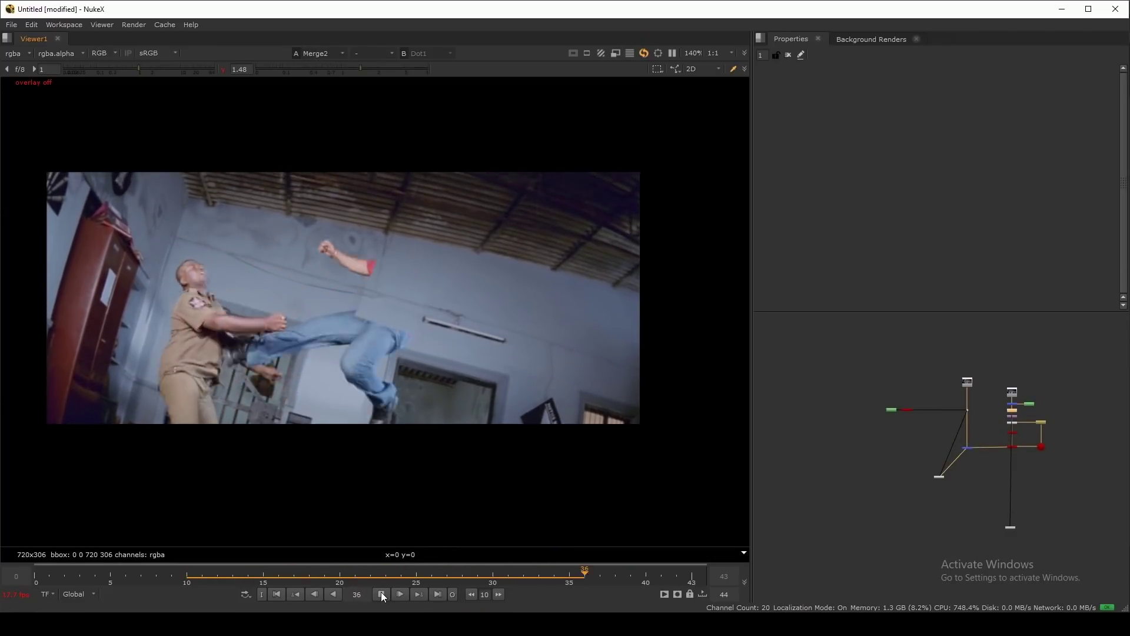
drag(668, 172, 465, 361)
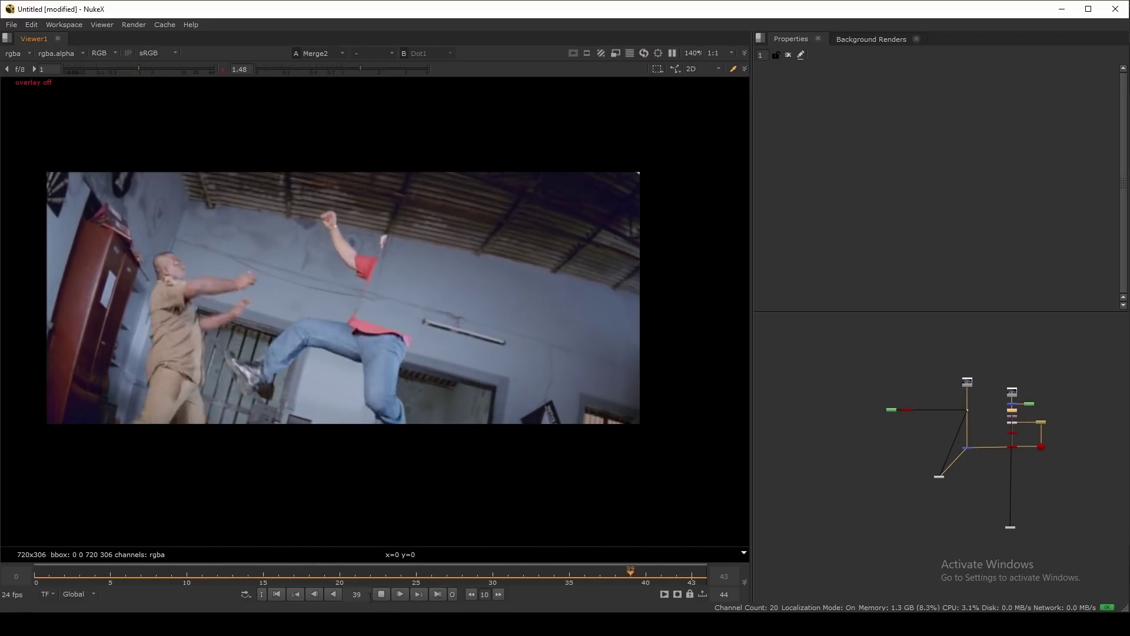
click(381, 595)
click(378, 596)
Step: Compare the composite with the original plate at frame 10 to see which parts of the red-shirted actor the patch covers
middle_drag(462, 338, 527, 354)
scroll(511, 282, up, 2)
middle_drag(511, 282, 432, 261)
key(2)
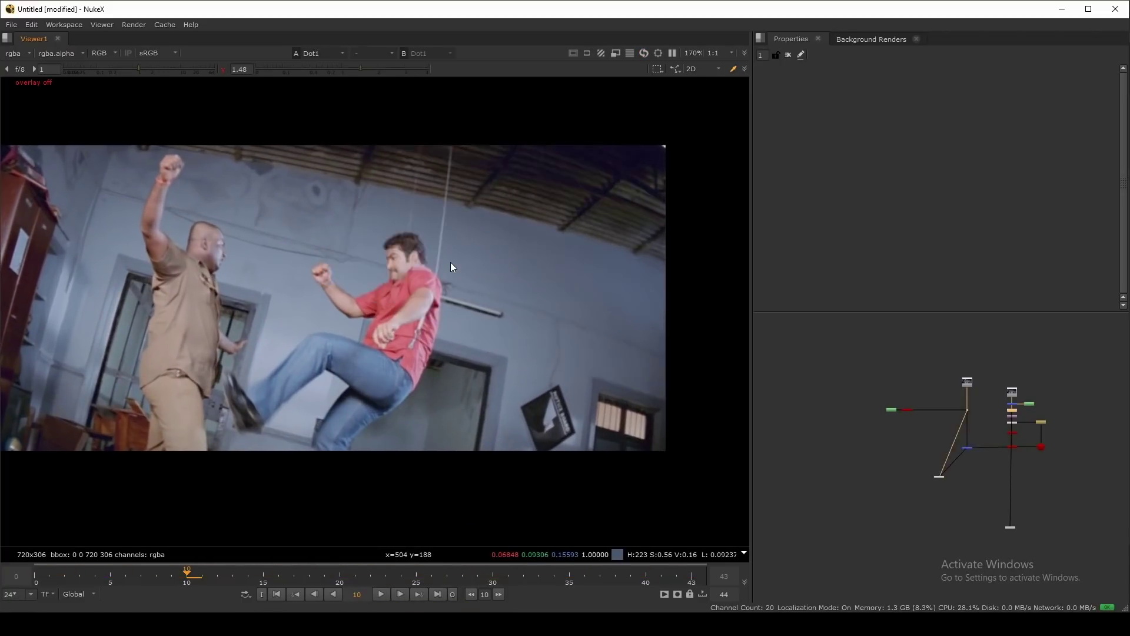
key(1)
scroll(422, 282, up, 2)
key(2)
drag(419, 349, 461, 452)
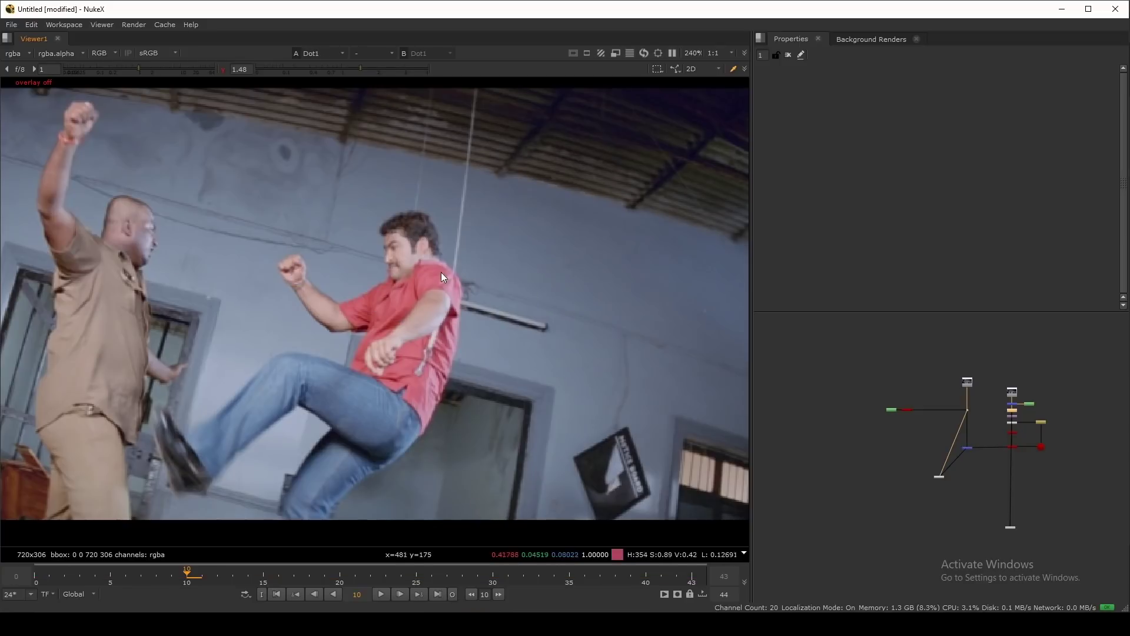
drag(370, 335, 103, 502)
key(1)
key(2)
key(1)
key(2)
key(1)
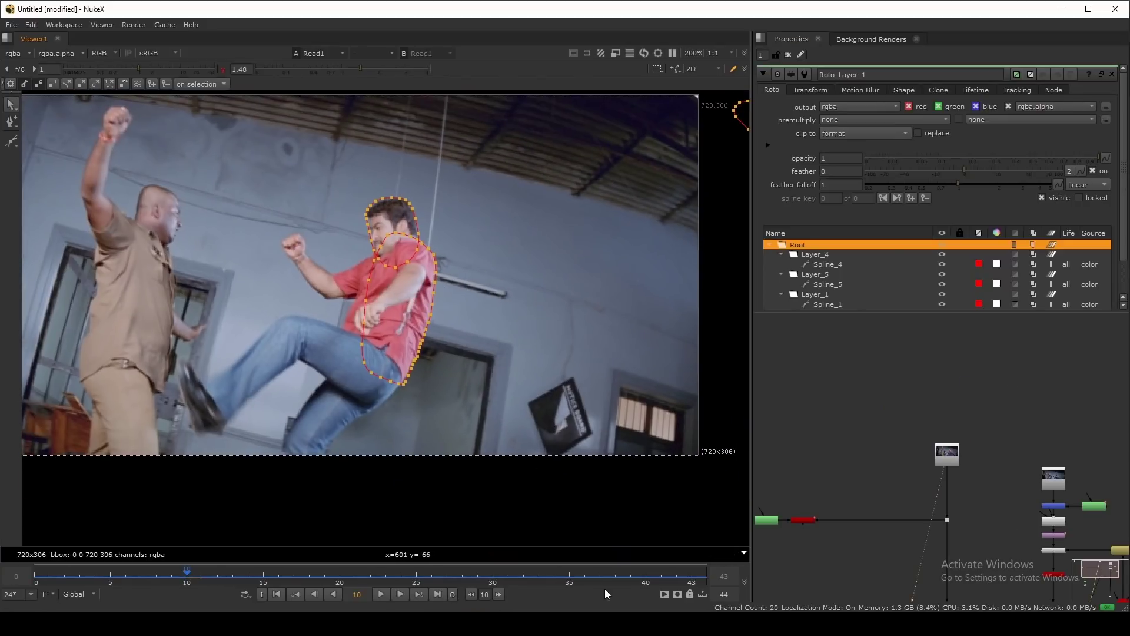
Step: Scrub the plate to frame 24 to check how the Roto_Layer_1 splines follow the actor's head and torso
drag(622, 578, 400, 571)
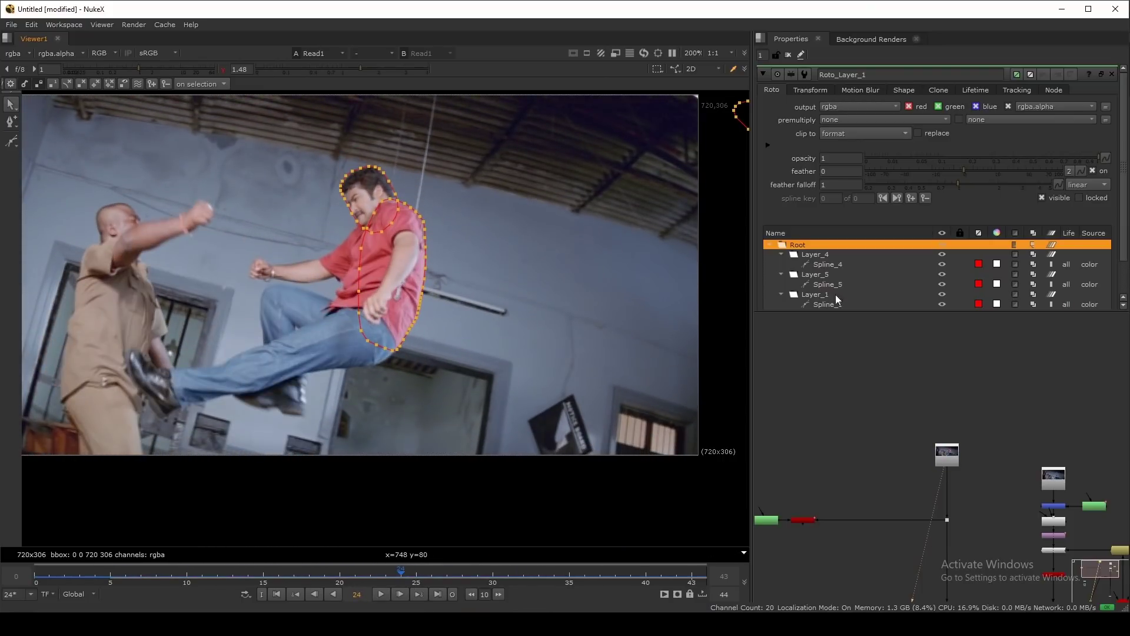
middle_drag(991, 545, 941, 402)
middle_drag(941, 448, 967, 424)
Step: Add a dot on the CameraTracker1 source line and a Merge with A from that dot and B from Roto_Layer_1
key(space)
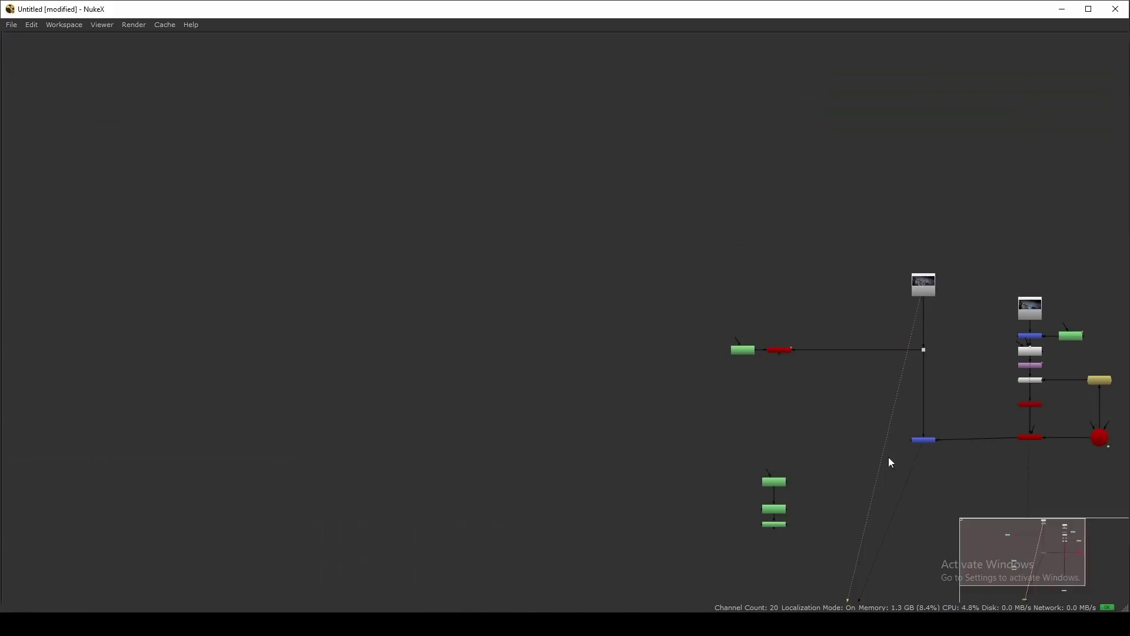
middle_drag(871, 442, 602, 372)
scroll(603, 372, up, 1)
middle_drag(508, 399, 570, 376)
scroll(570, 376, up, 3)
middle_drag(703, 305, 653, 386)
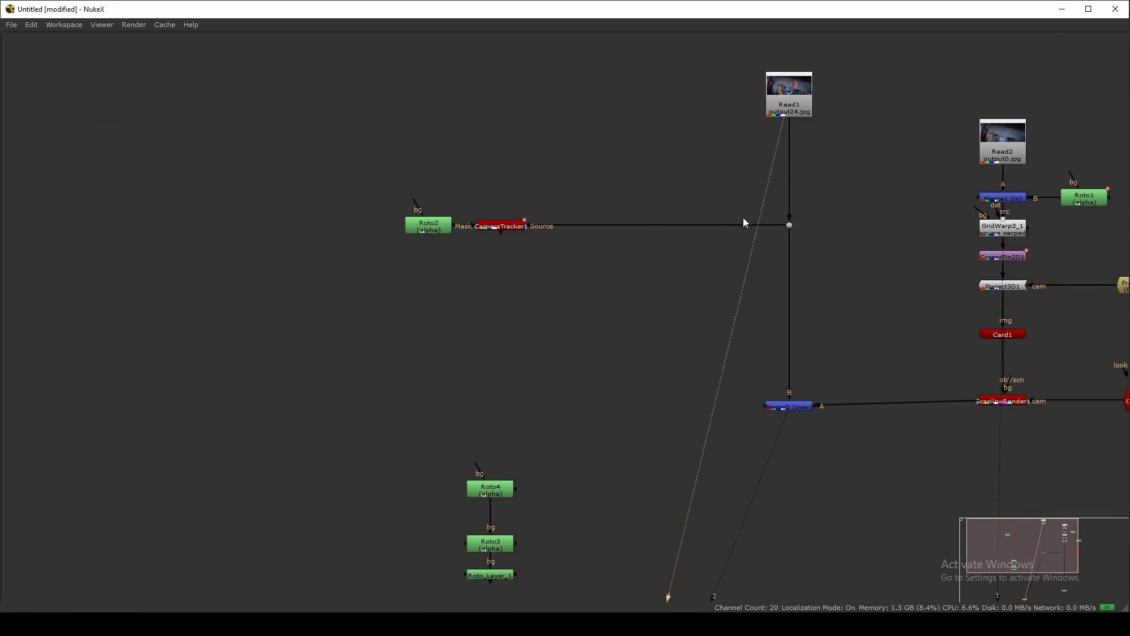
ctrl+drag(655, 225, 644, 221)
middle_drag(637, 358, 662, 269)
click(648, 389)
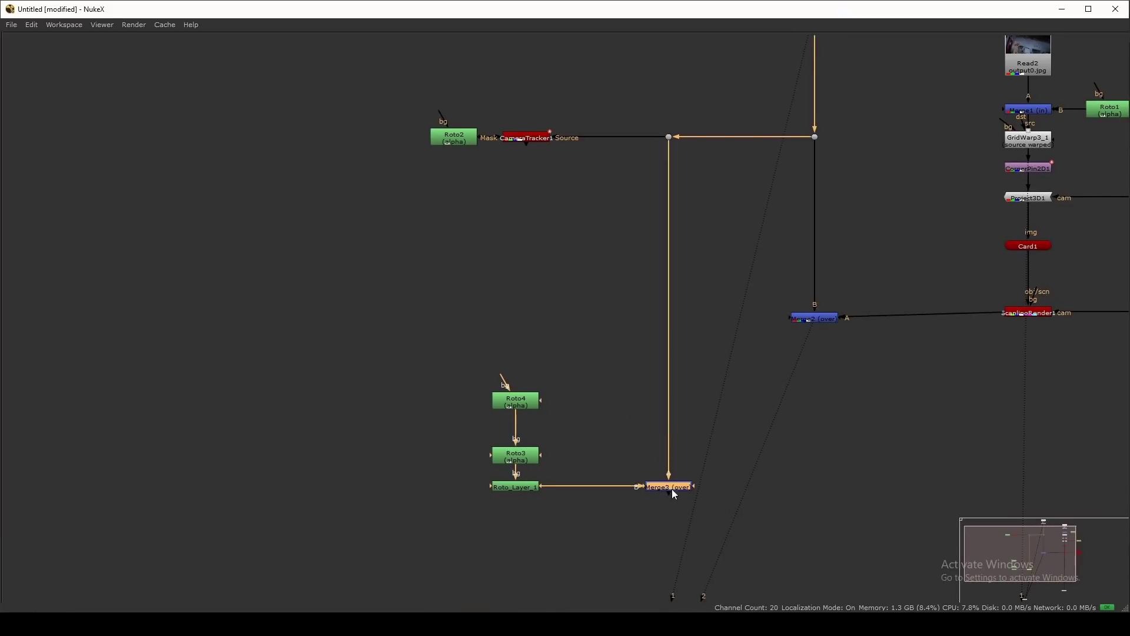
Step: Set the Merge3 operation to in
key(space)
click(835, 109)
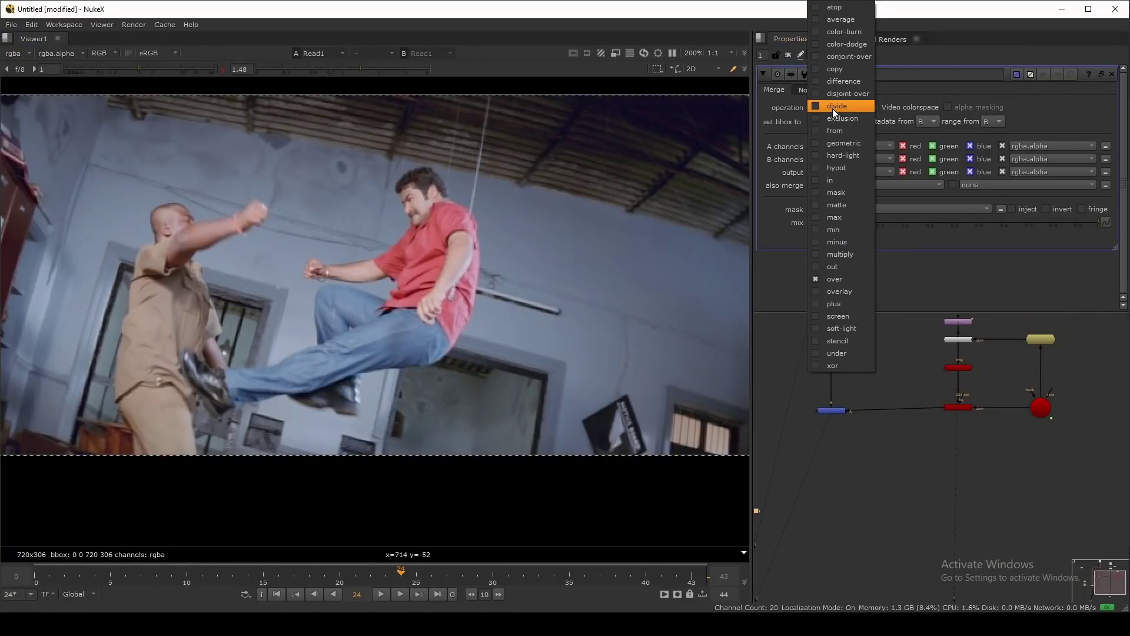
click(855, 180)
click(843, 182)
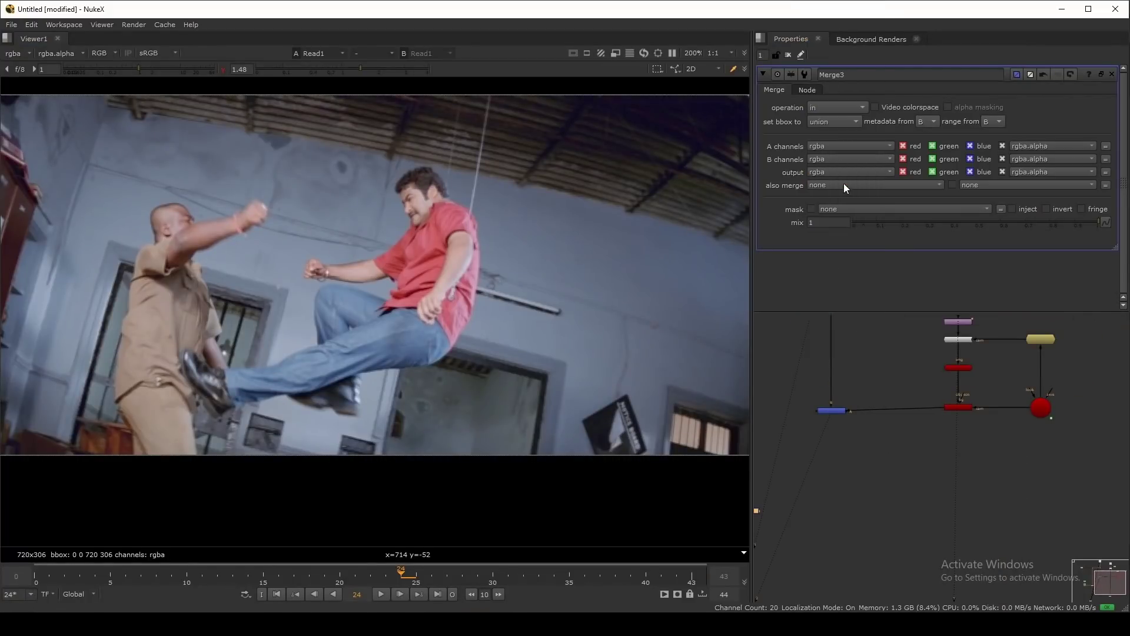
click(949, 509)
Step: Select the whole patch projection branch and shift it so ScanlineRender1 lines up level with Merge2
key(space)
middle_drag(830, 489, 631, 366)
scroll(631, 365, up, 5)
middle_drag(806, 310, 665, 404)
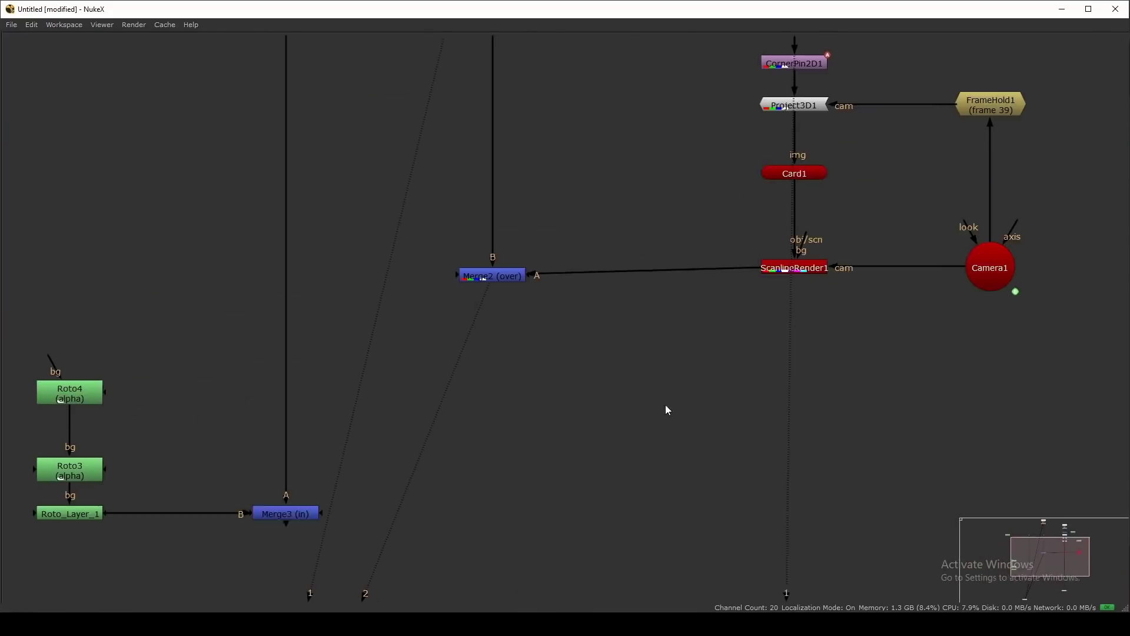
scroll(668, 391, down, 5)
middle_drag(712, 222, 719, 264)
drag(702, 100, 1062, 455)
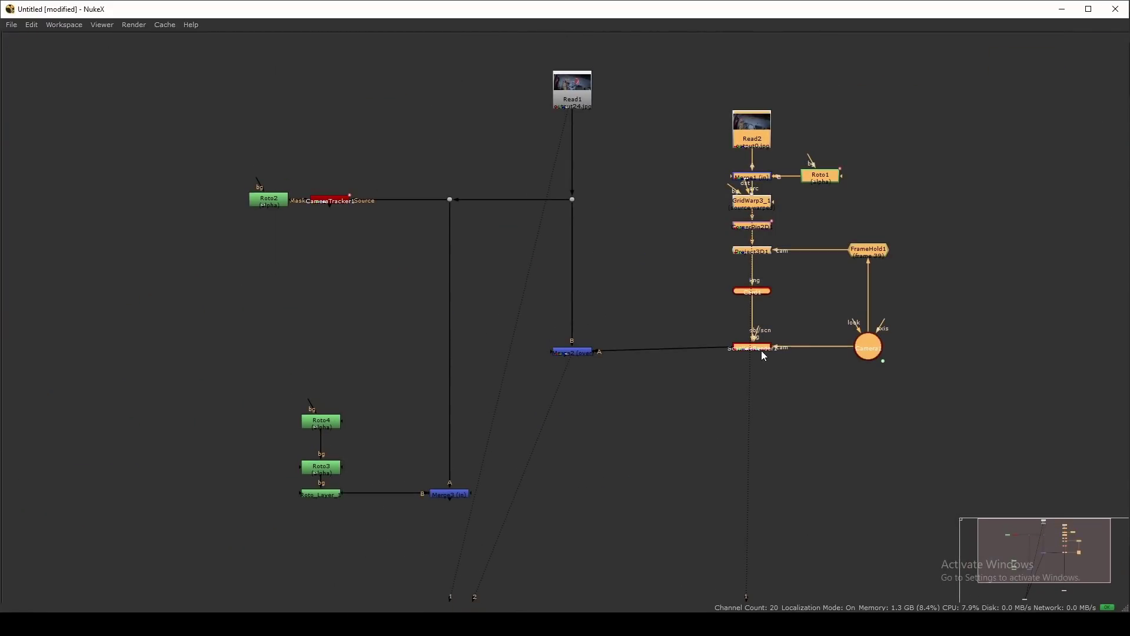
drag(761, 349, 763, 354)
scroll(570, 454, up, 2)
middle_drag(571, 454, 646, 348)
Step: Add a Merge (over) below Merge2 and connect its A input to Merge3 to place the actor over the patch
click(663, 406)
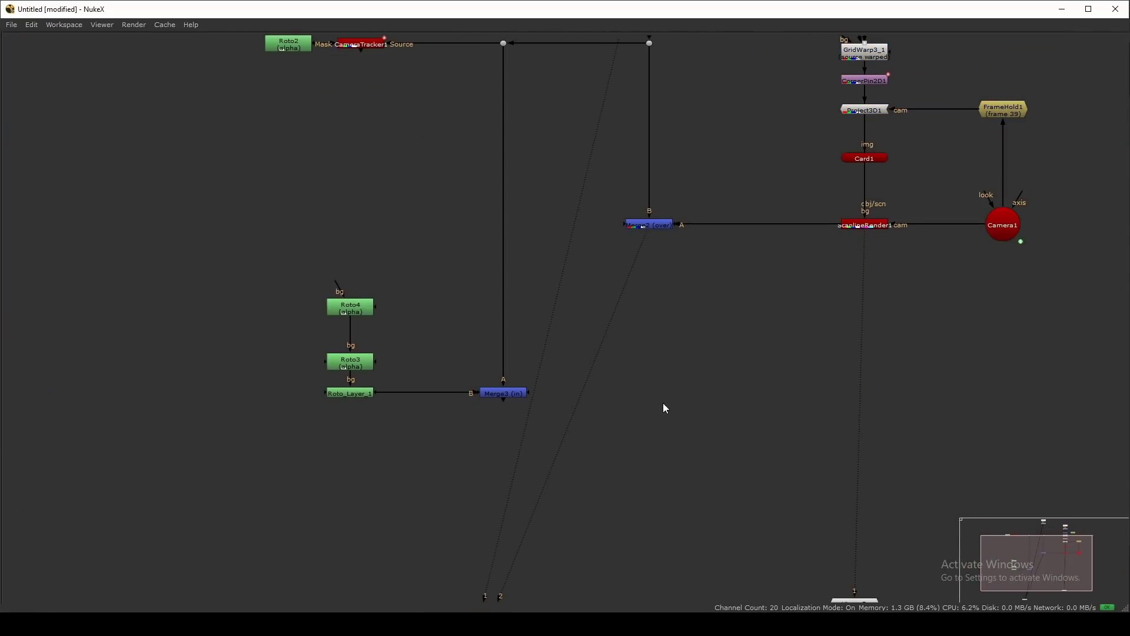
key(m)
click(653, 393)
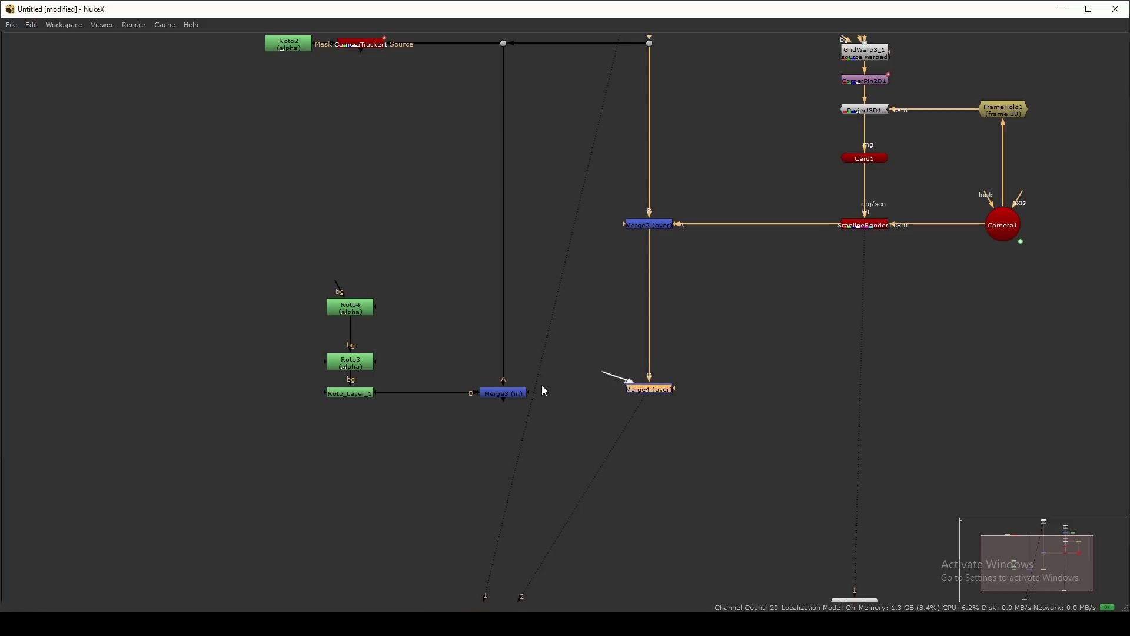
drag(604, 373, 502, 395)
scroll(334, 405, up, 4)
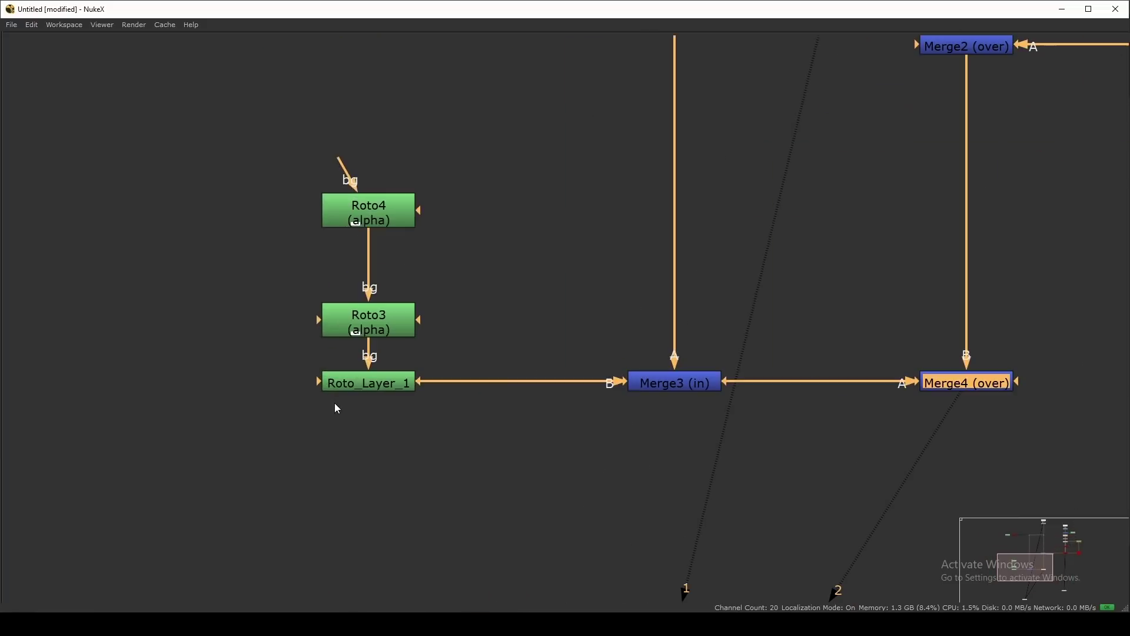
Step: Add a Blur below Roto_Layer_1 and set its size to 3
click(337, 409)
key(b)
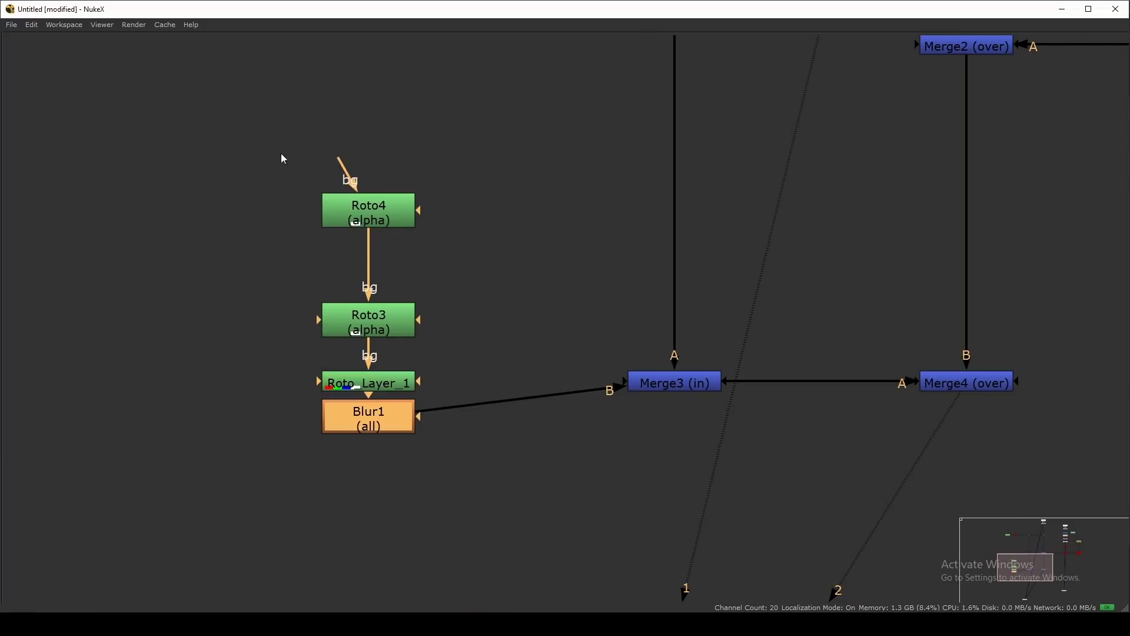
drag(232, 108, 451, 477)
drag(384, 427, 384, 404)
key(space)
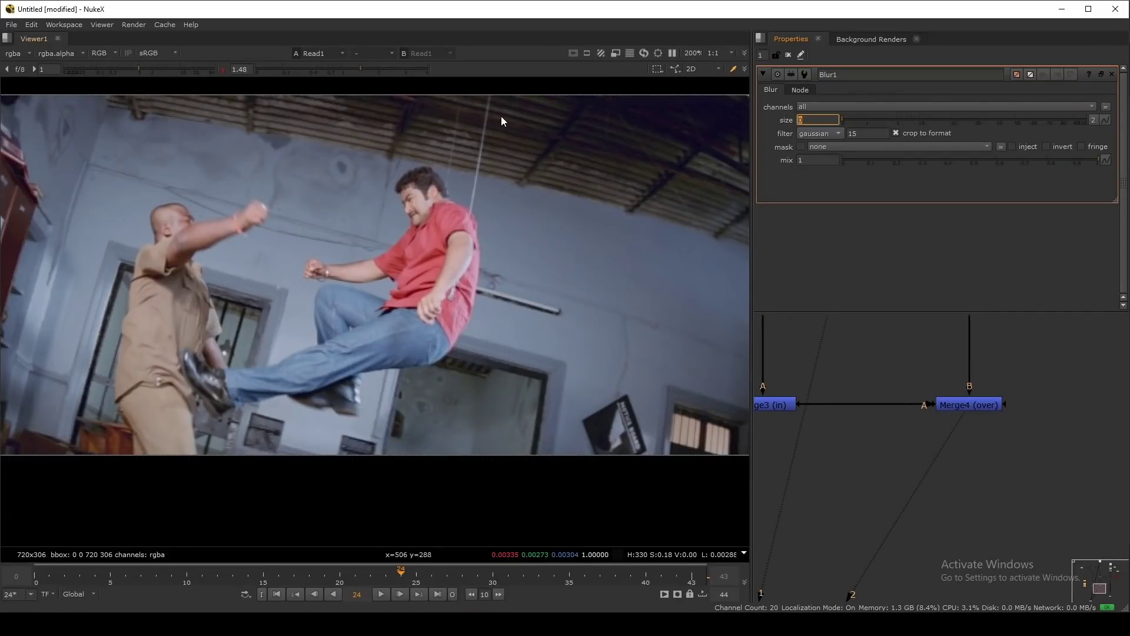
scroll(945, 539, down, 5)
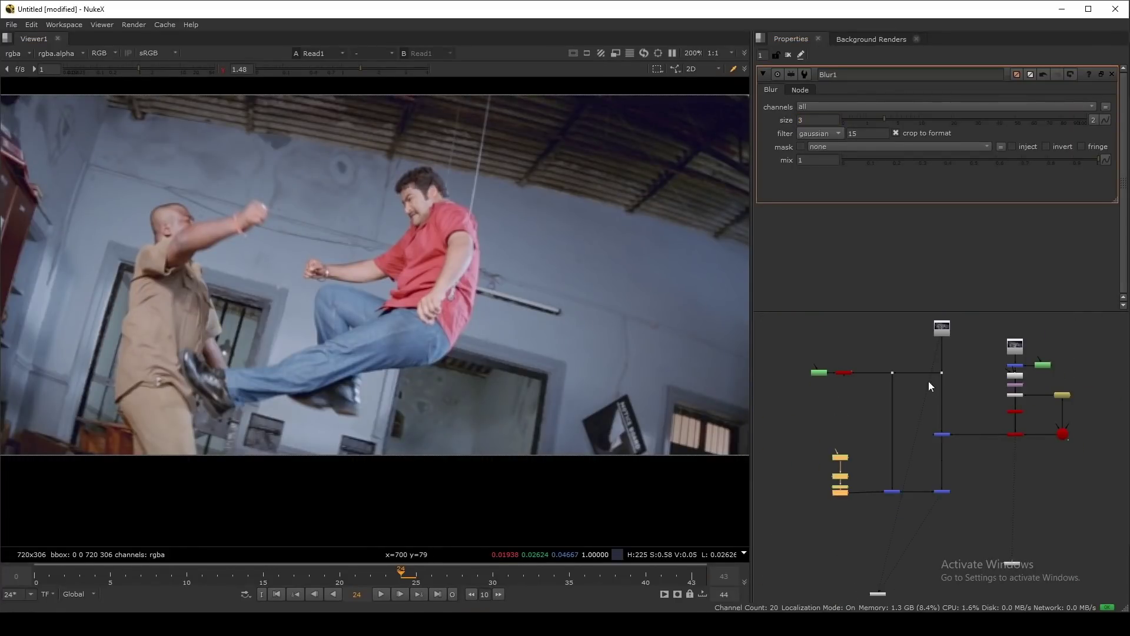
Step: Show the Merge4 output in the viewer to check the composite
drag(969, 488, 931, 496)
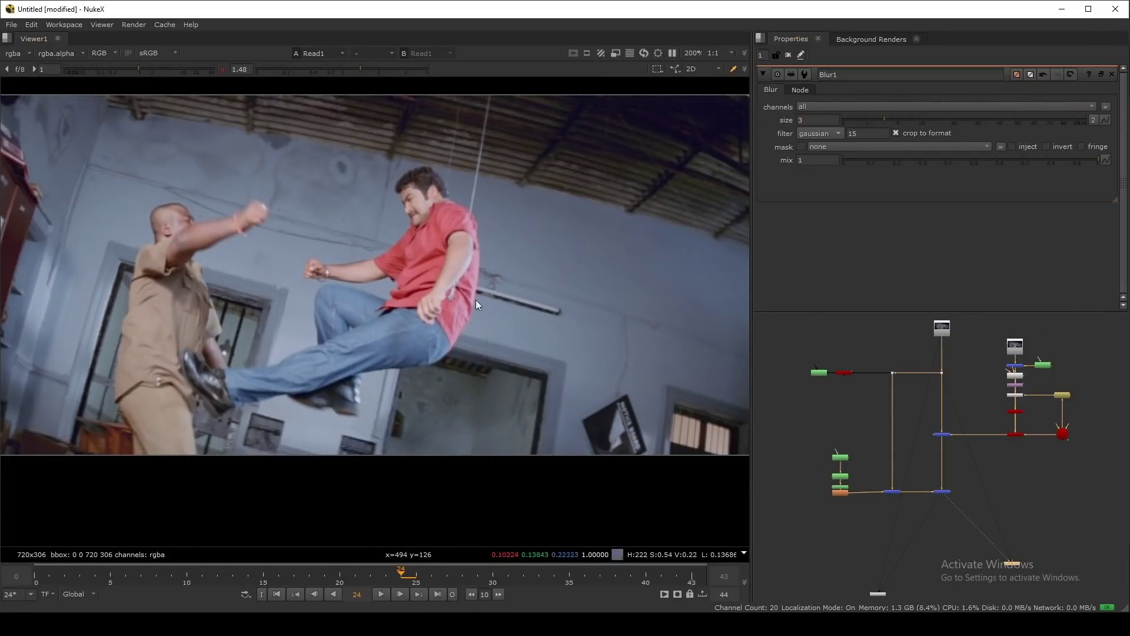
scroll(475, 299, down, 2)
scroll(926, 435, up, 3)
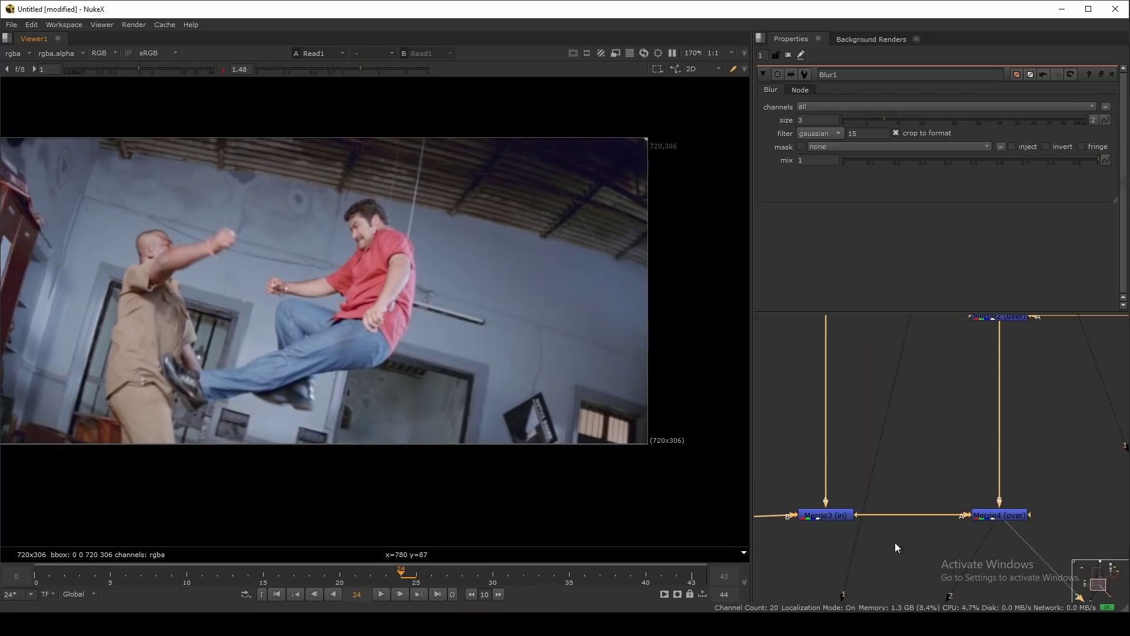
middle_drag(902, 323, 903, 337)
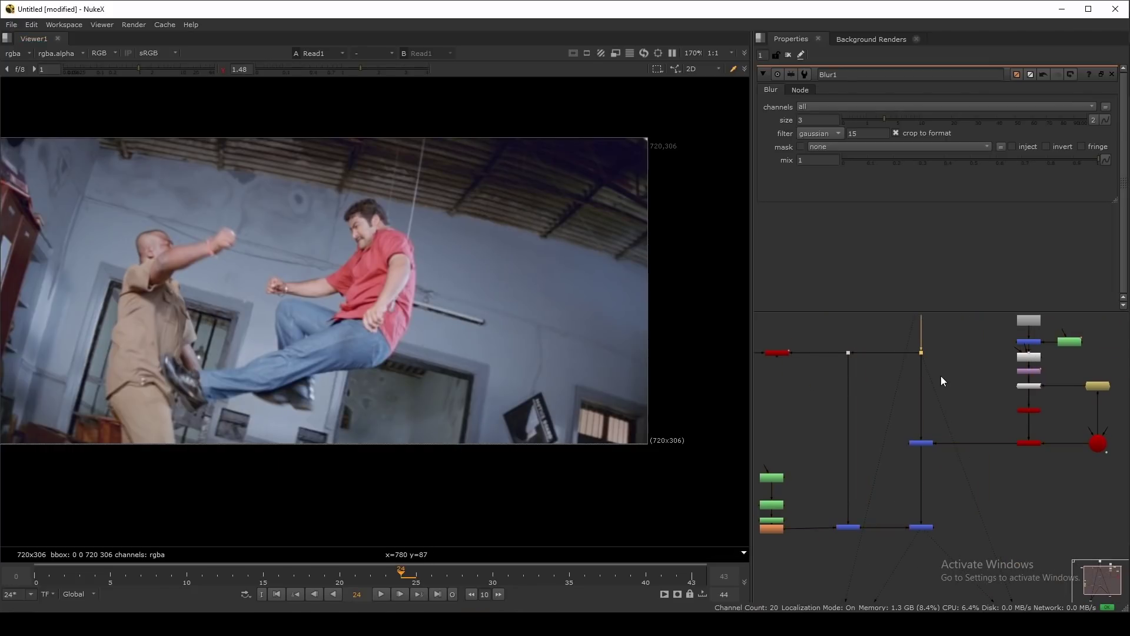
scroll(974, 417, up, 5)
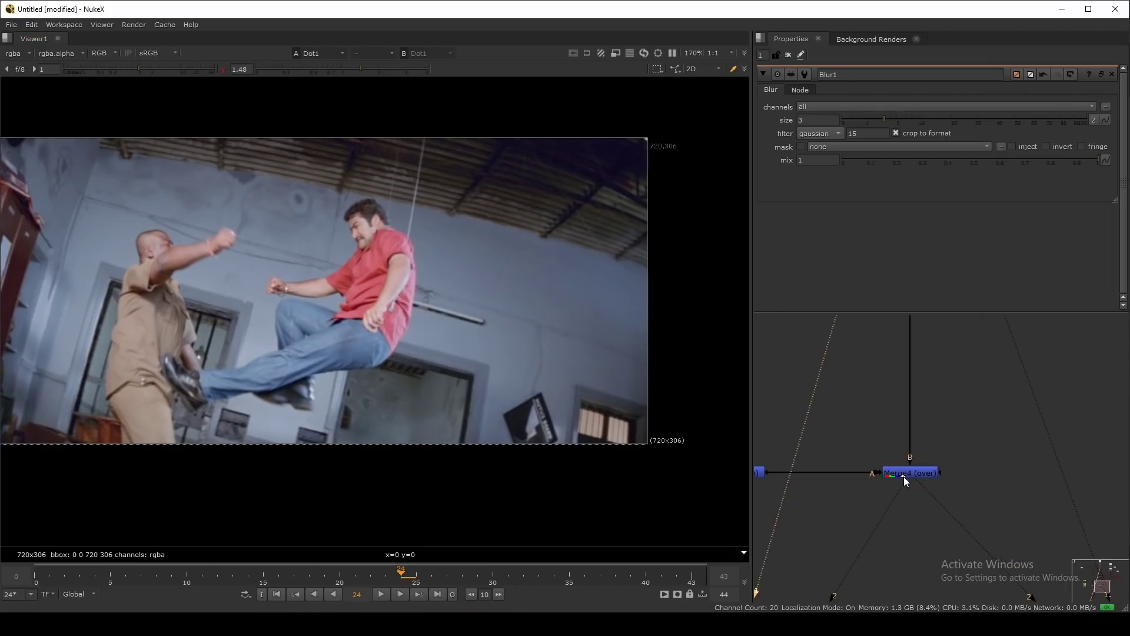
click(903, 475)
key(1)
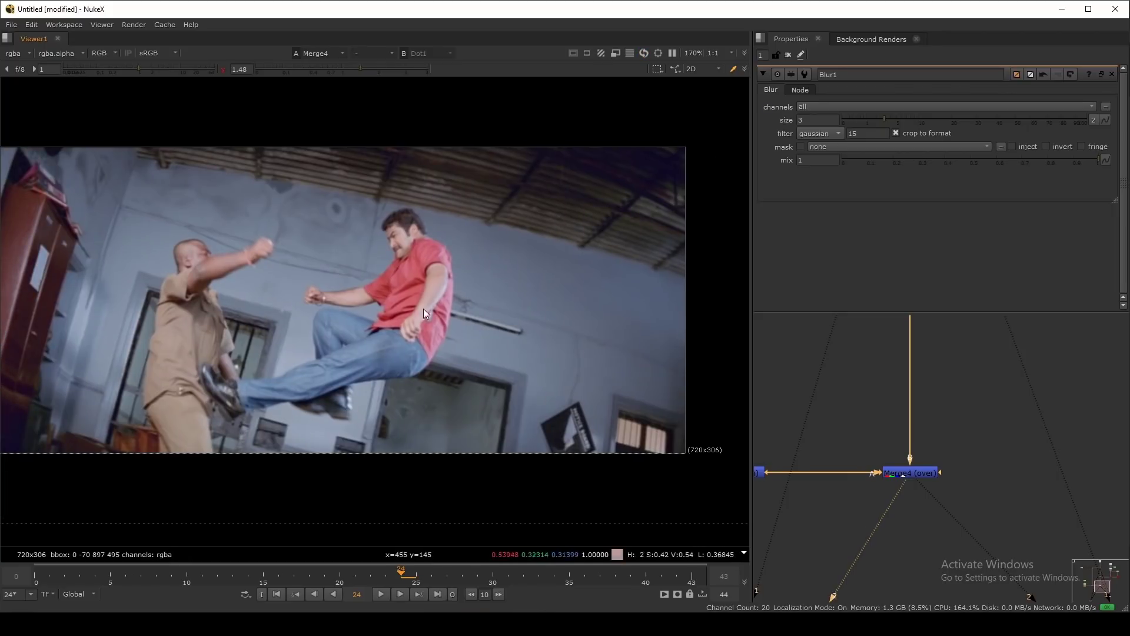
Step: Add a Reformat below Merge4 and show its output in the viewer
scroll(431, 312, down, 3)
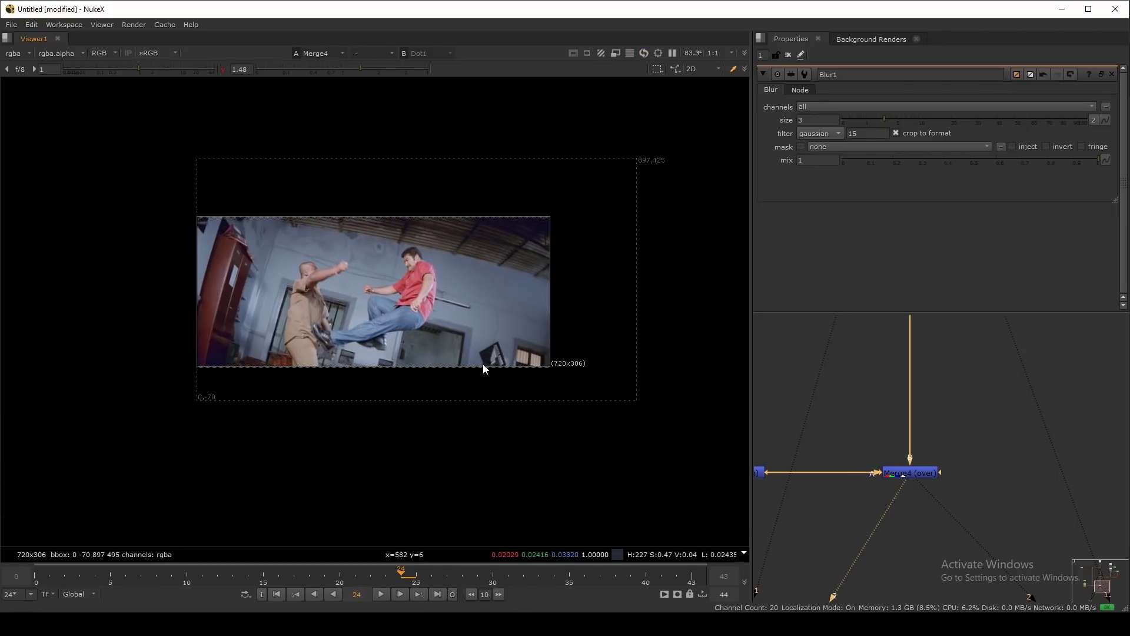
scroll(919, 541, up, 2)
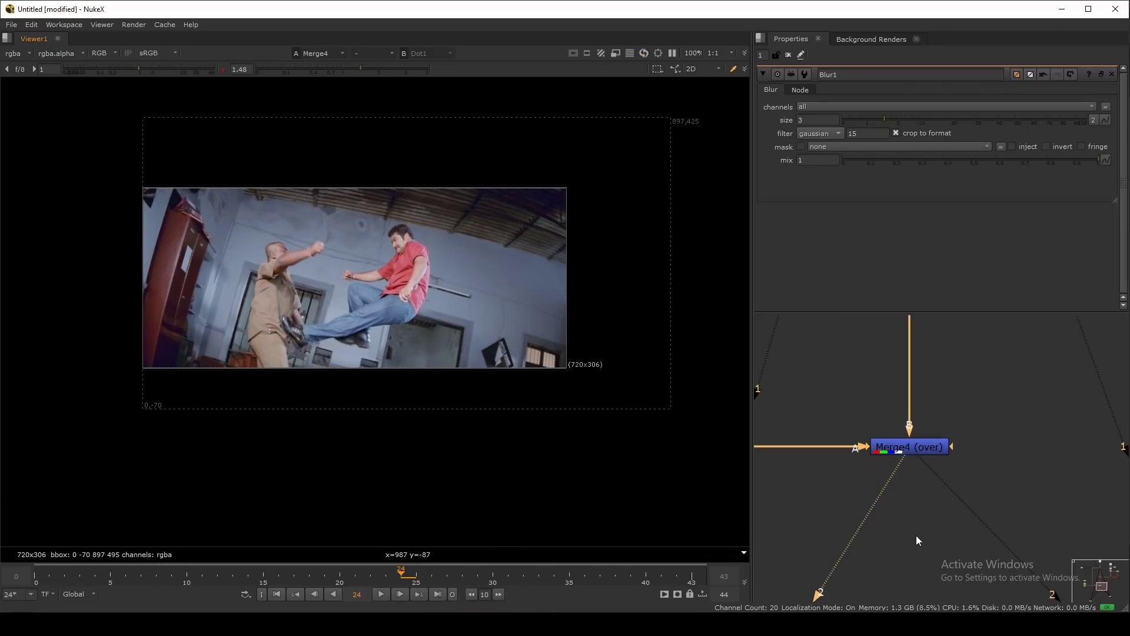
key(Tab)
text(reformat)
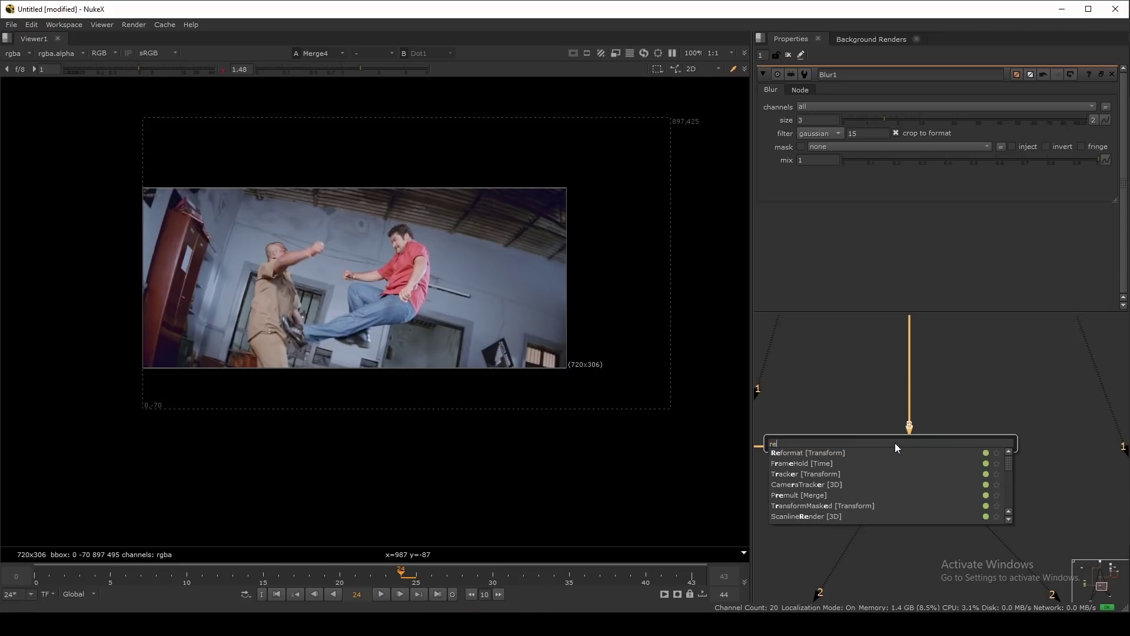
key(Return)
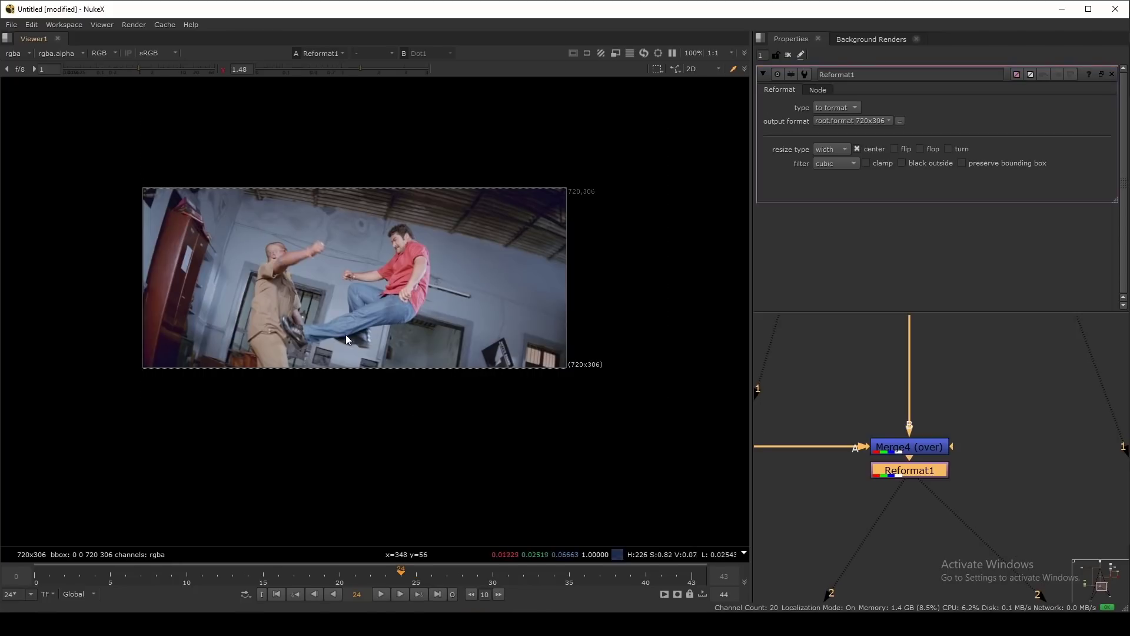
middle_drag(346, 336, 364, 336)
key(1)
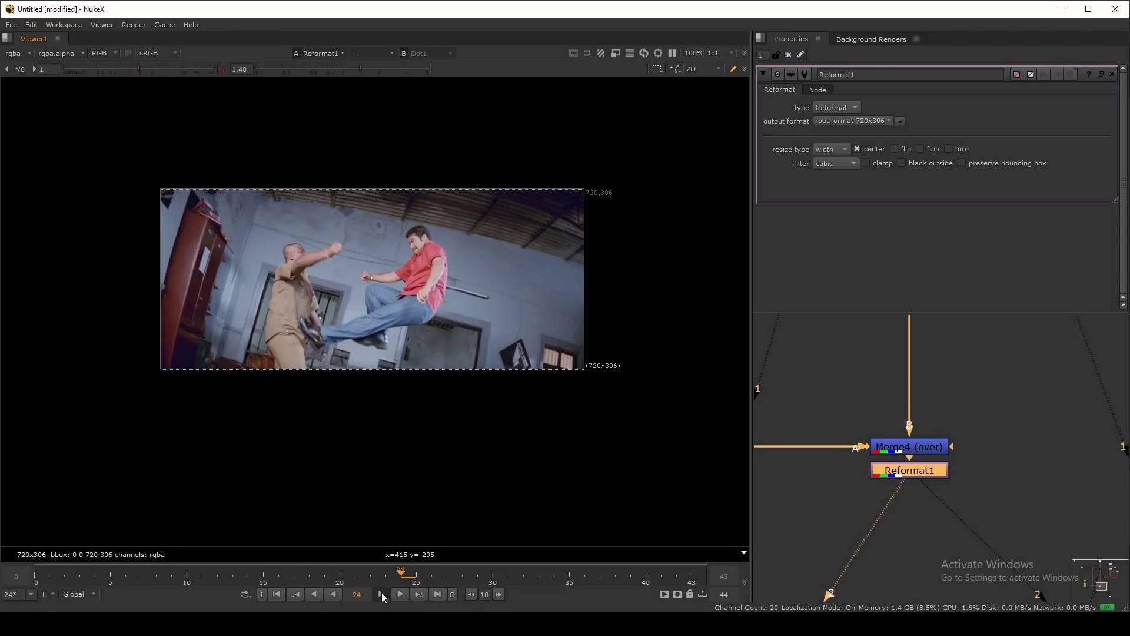
Step: Play the reformatted composite in an enlarged viewer and examine the wire removal around the actor
click(382, 593)
key(space)
scroll(458, 317, up, 2)
middle_drag(458, 317, 702, 360)
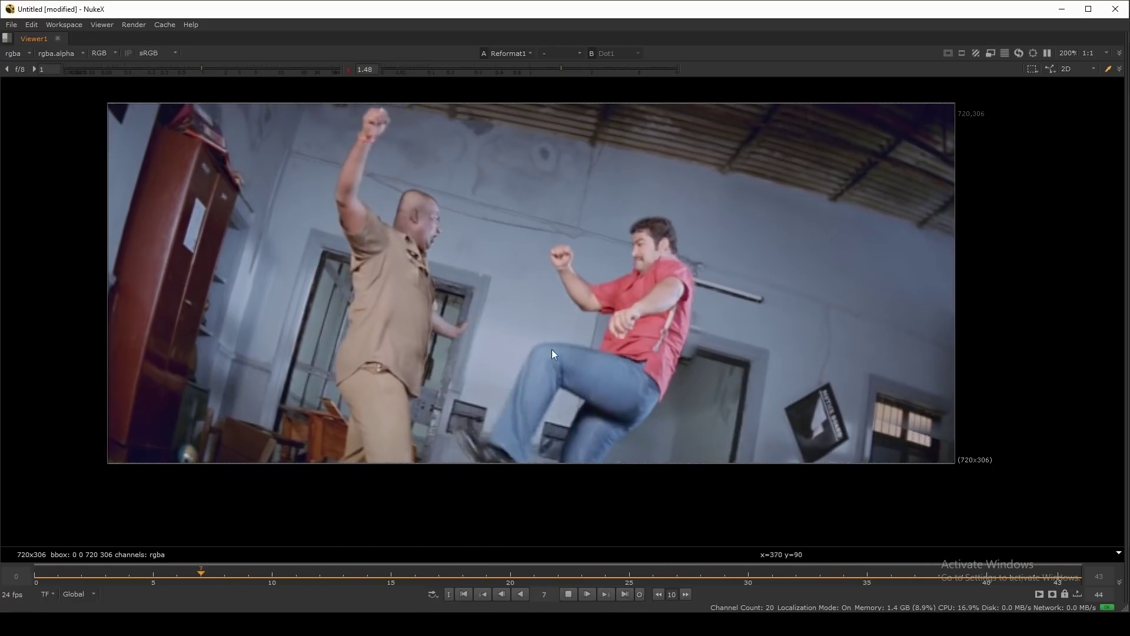
middle_drag(696, 244, 500, 294)
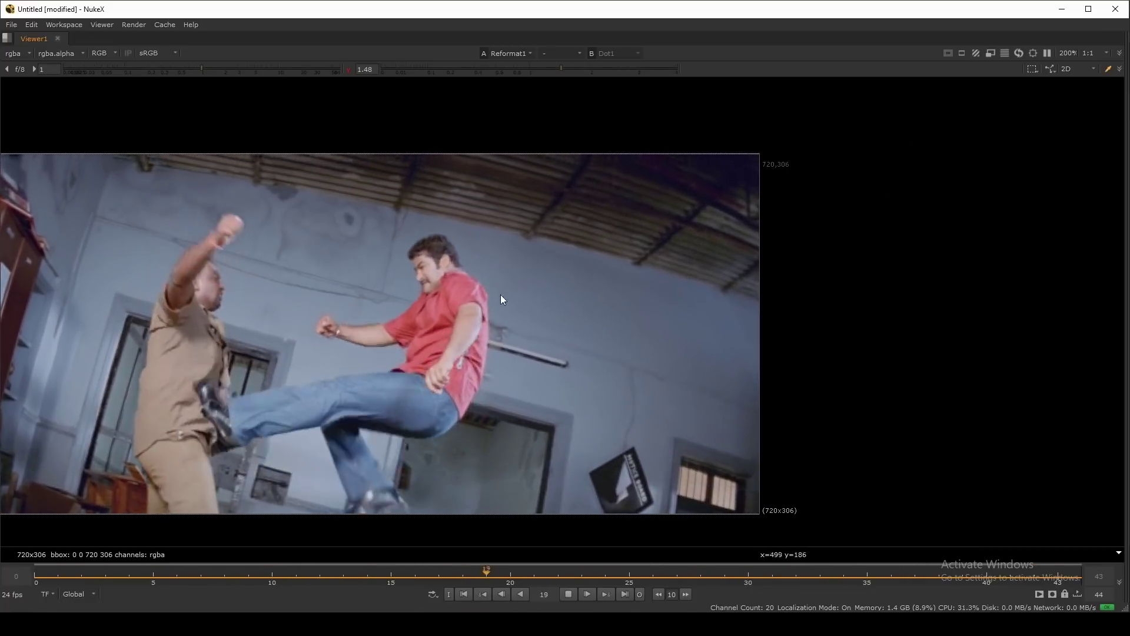
scroll(512, 279, down, 2)
key(space)
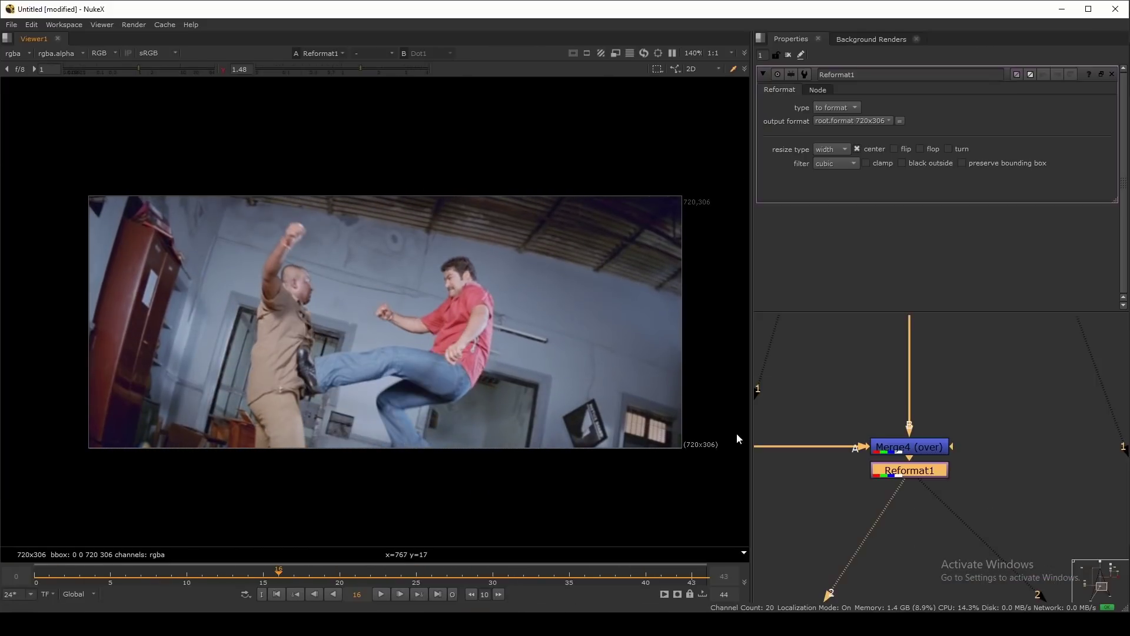
Step: Open Roto4 to inspect its Bezier shapes, move to frame 37 and close the node's properties
scroll(897, 453, down, 2)
middle_drag(803, 431, 1053, 439)
middle_drag(853, 388, 887, 417)
double_click(841, 371)
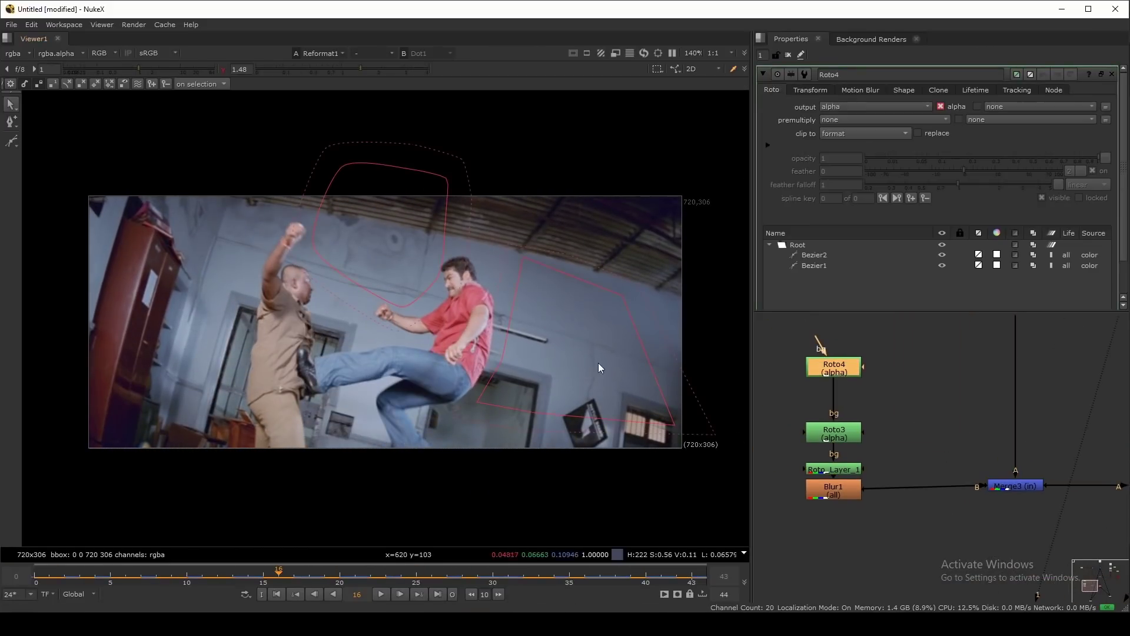
middle_drag(599, 368, 492, 282)
click(481, 273)
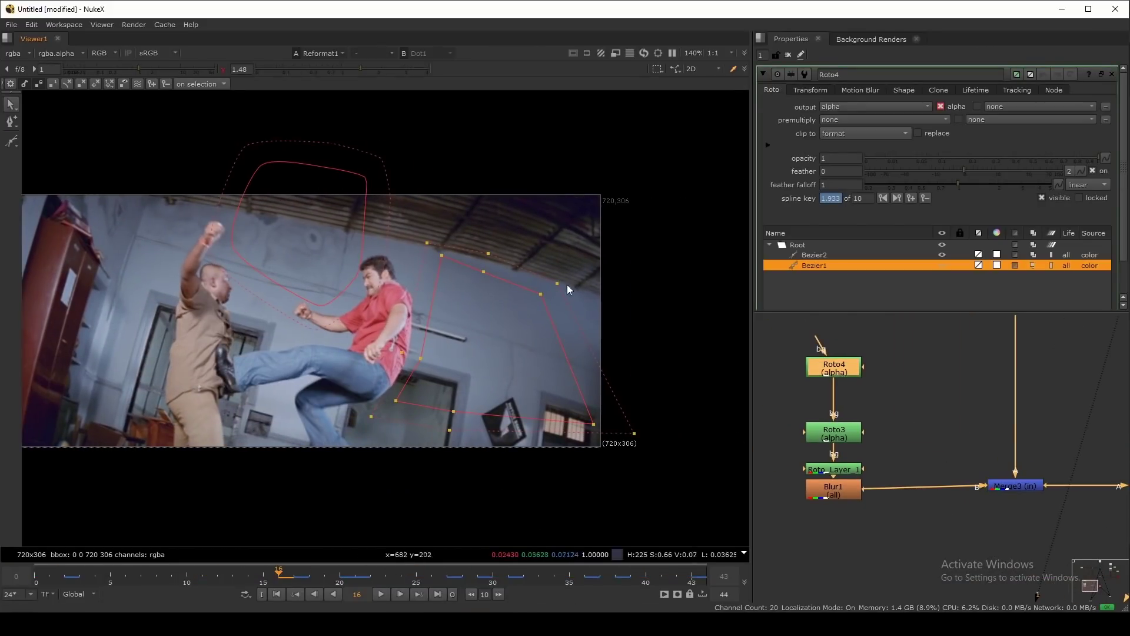
drag(520, 569, 600, 595)
click(788, 55)
Step: Compare the original plate with the reformatted composite at frames 37 and 38, and examine the wires at frame 43
key(2)
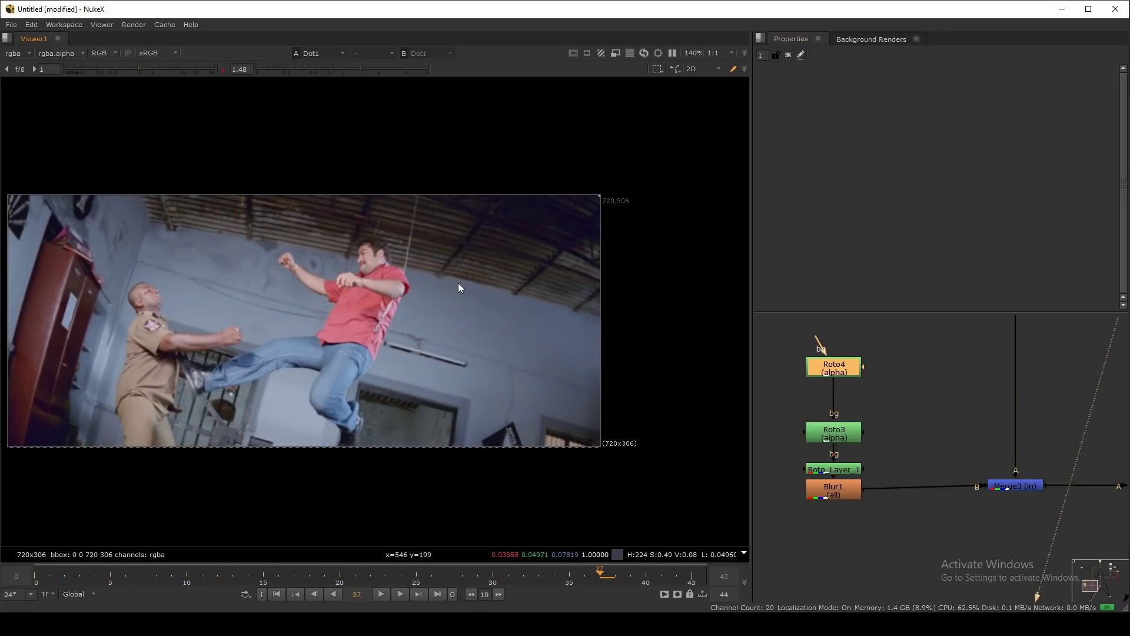
key(1)
scroll(508, 357, up, 3)
drag(568, 289, 423, 405)
scroll(434, 403, down, 2)
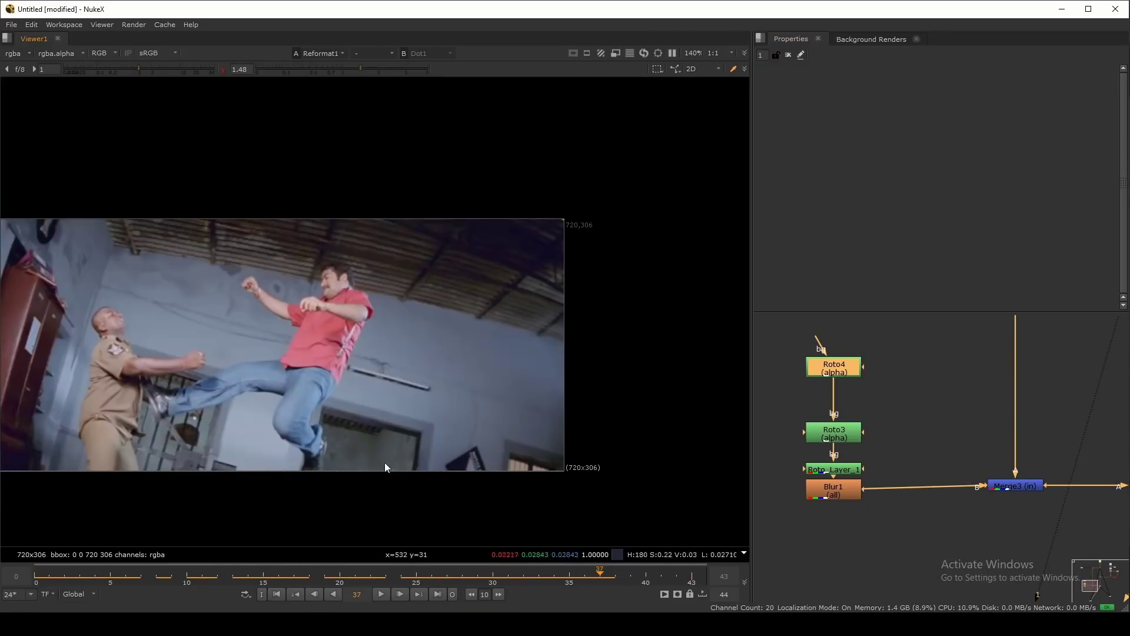
click(95, 581)
drag(94, 583, 615, 596)
key(1)
key(2)
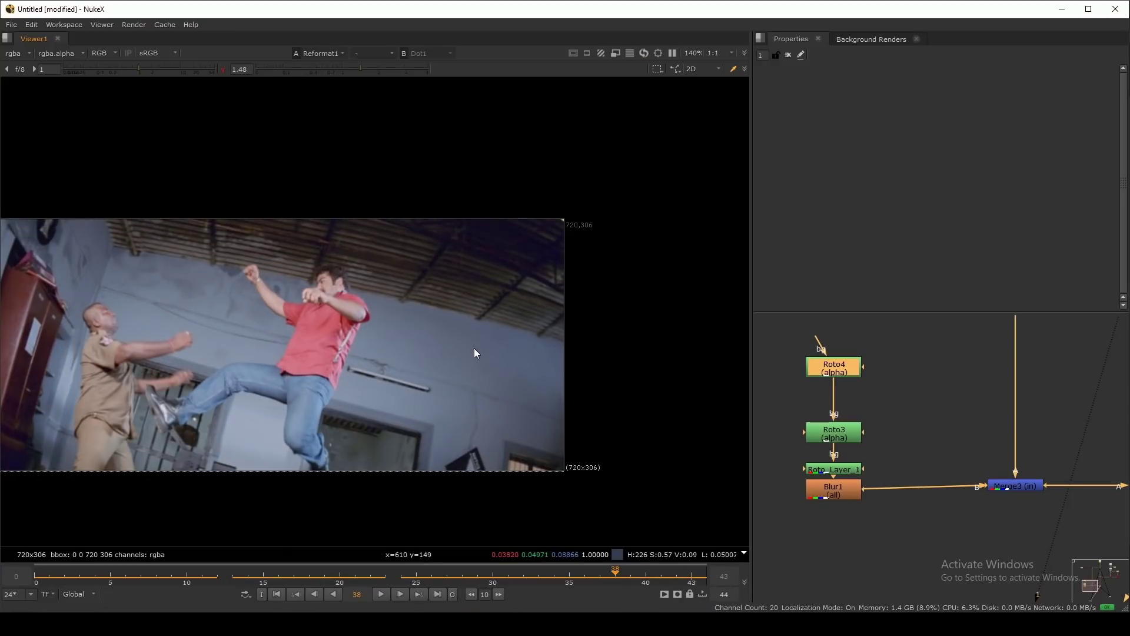
middle_drag(473, 348, 512, 340)
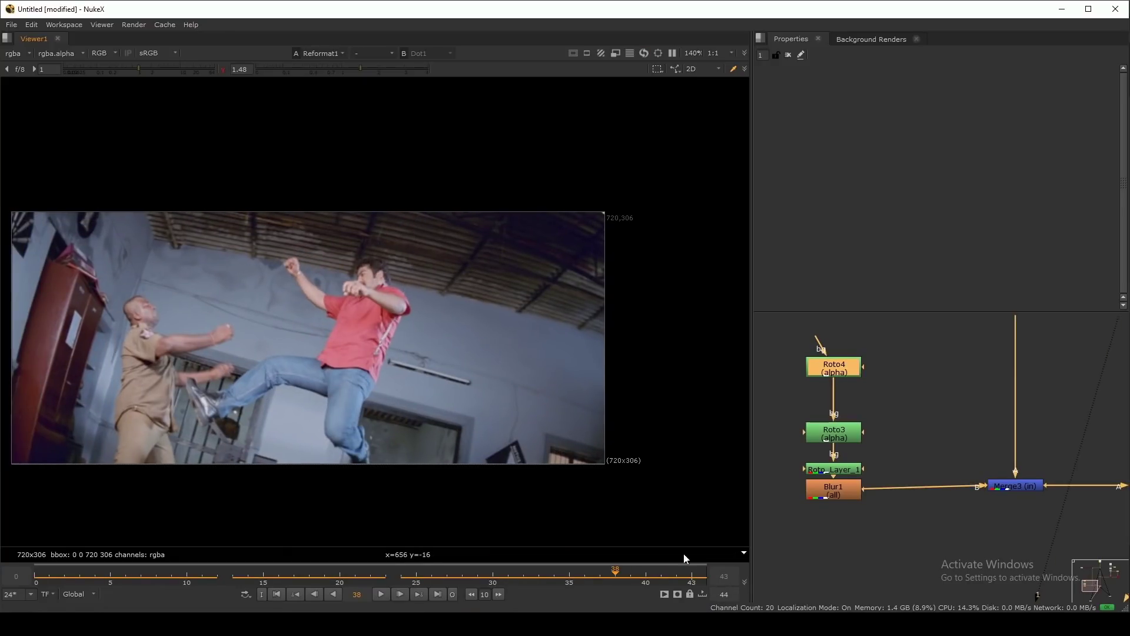
click(695, 579)
scroll(437, 246, up, 3)
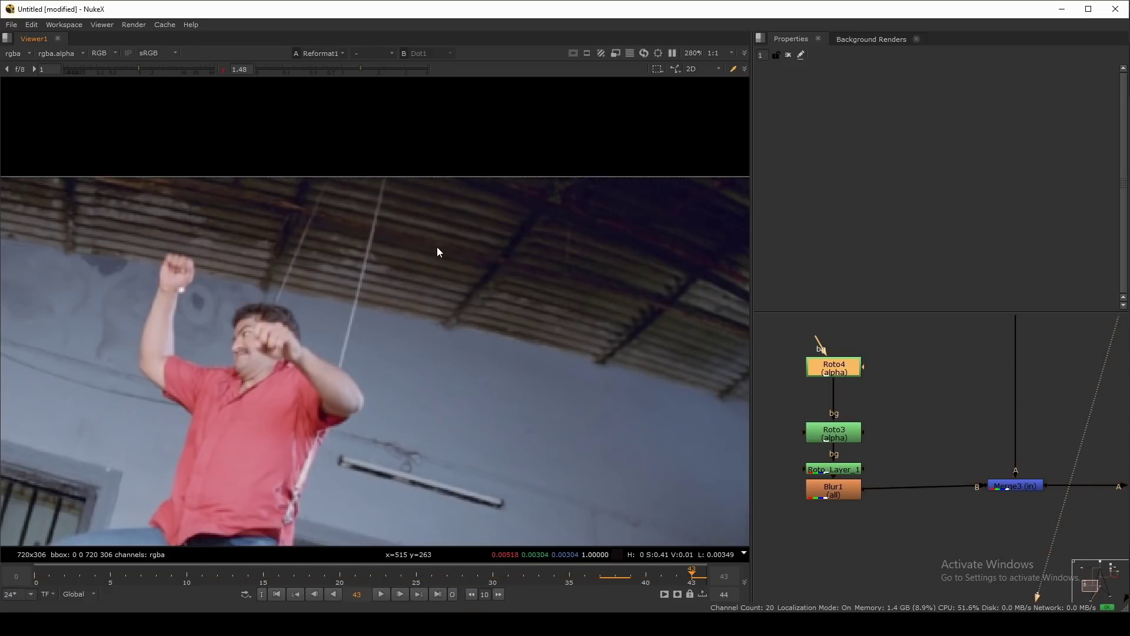
scroll(437, 246, down, 2)
Step: Compare the original plate with the reformatted composite at frame 2, examining the area where the wires were removed
click(65, 580)
key(1)
key(2)
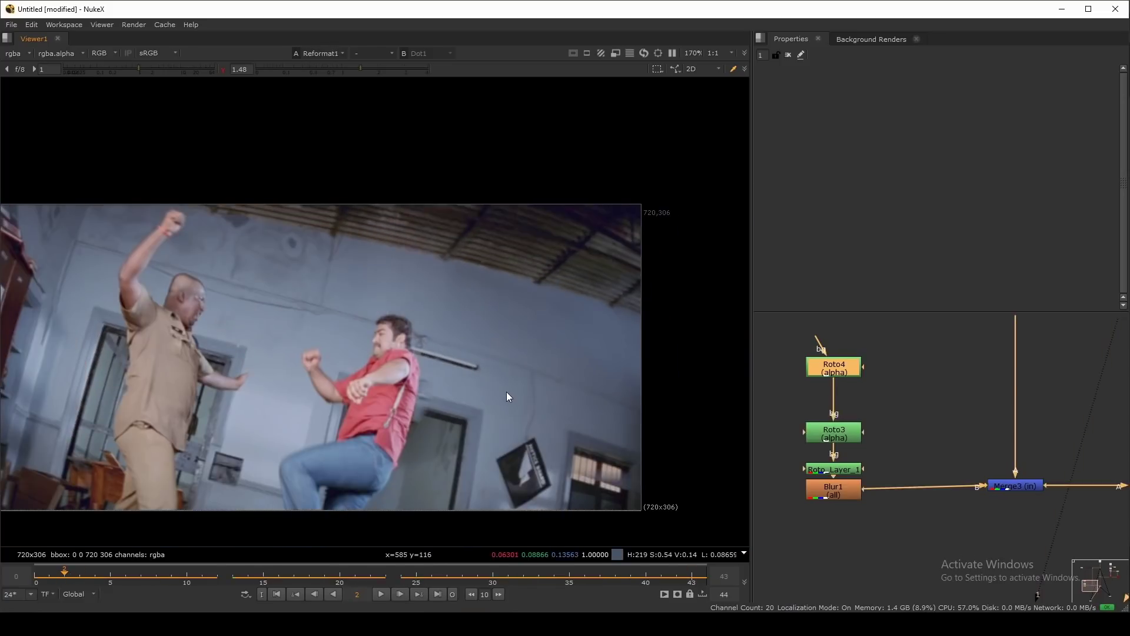
key(1)
key(1)
key(2)
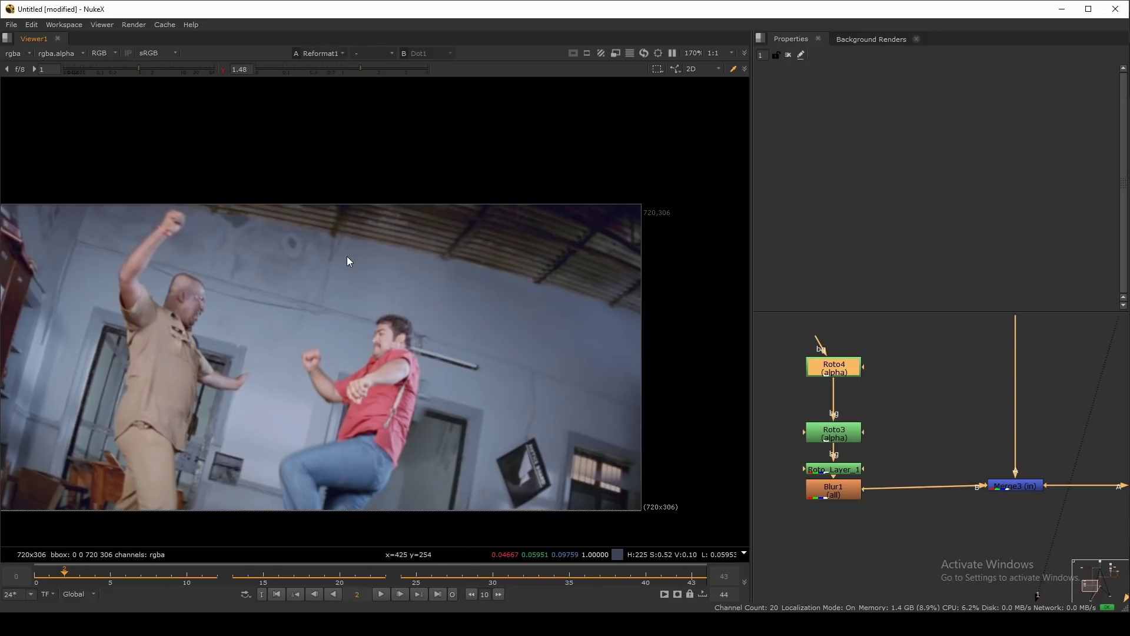
key(1)
key(2)
key(1)
key(2)
key(1)
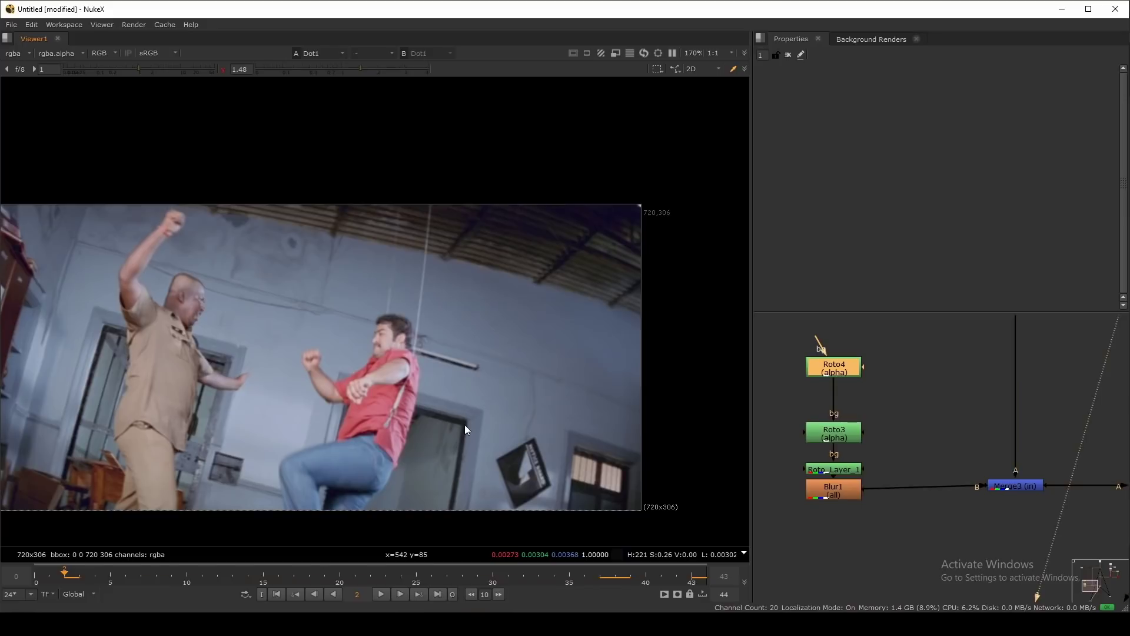
key(2)
key(1)
key(2)
scroll(789, 419, down, 2)
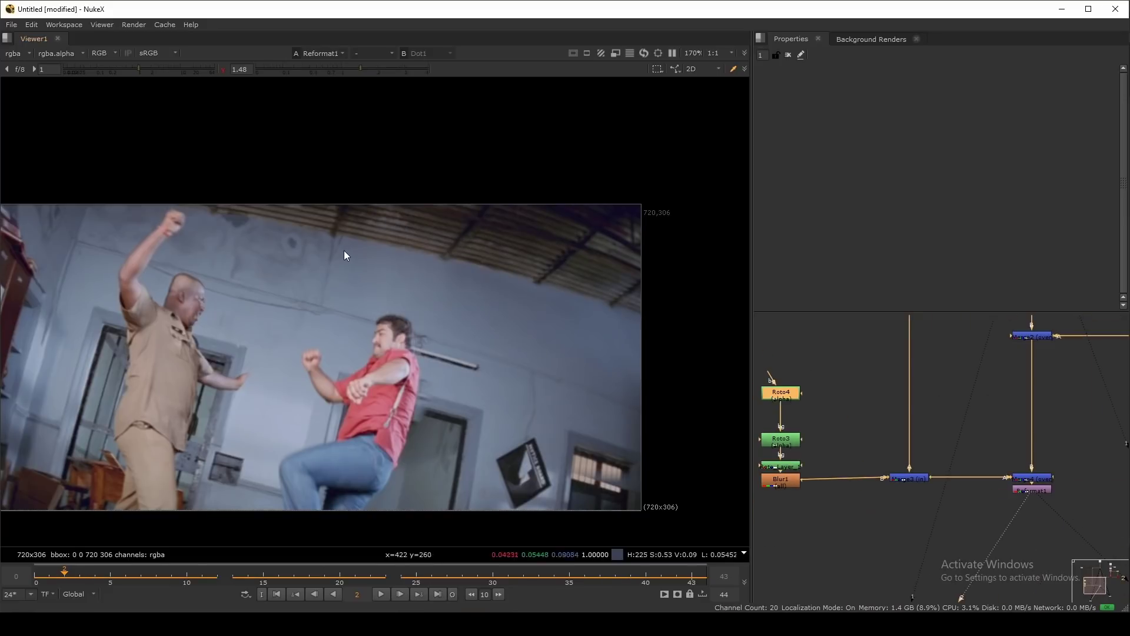
key(1)
key(2)
drag(279, 175, 461, 417)
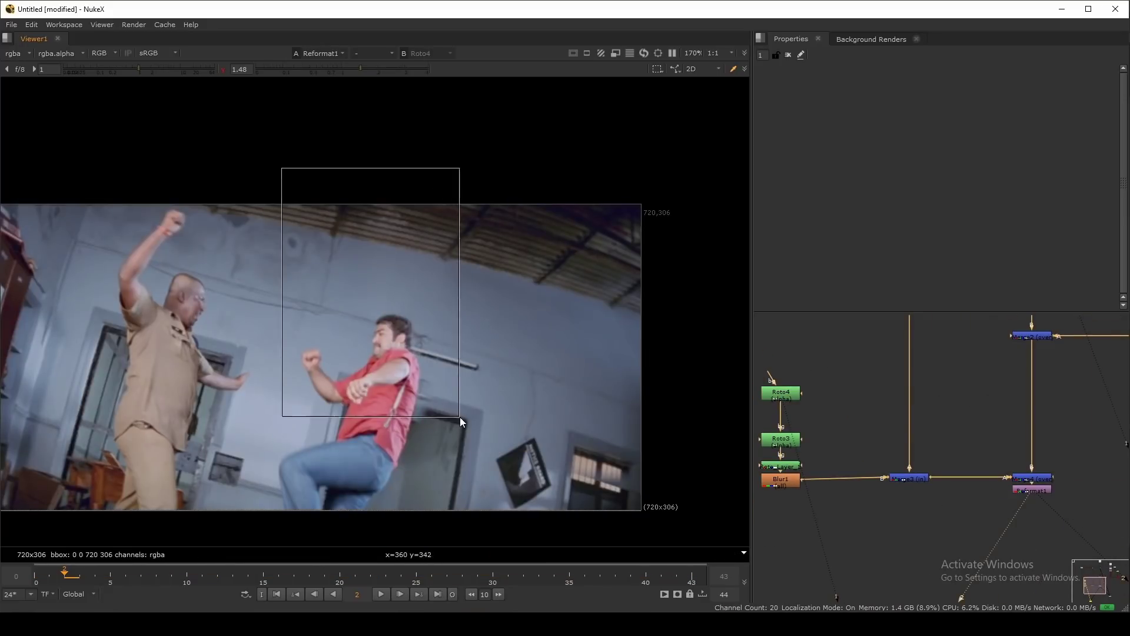
Step: Compare the Dot2 source with the Reformat1 output at frame 39
click(630, 581)
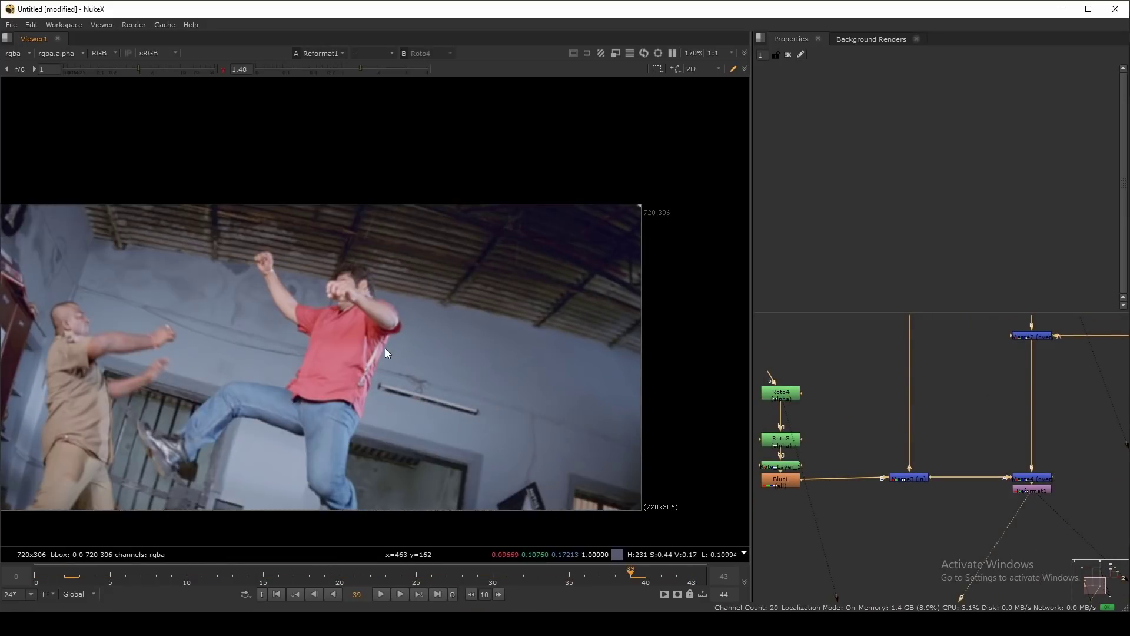
scroll(908, 506, down, 3)
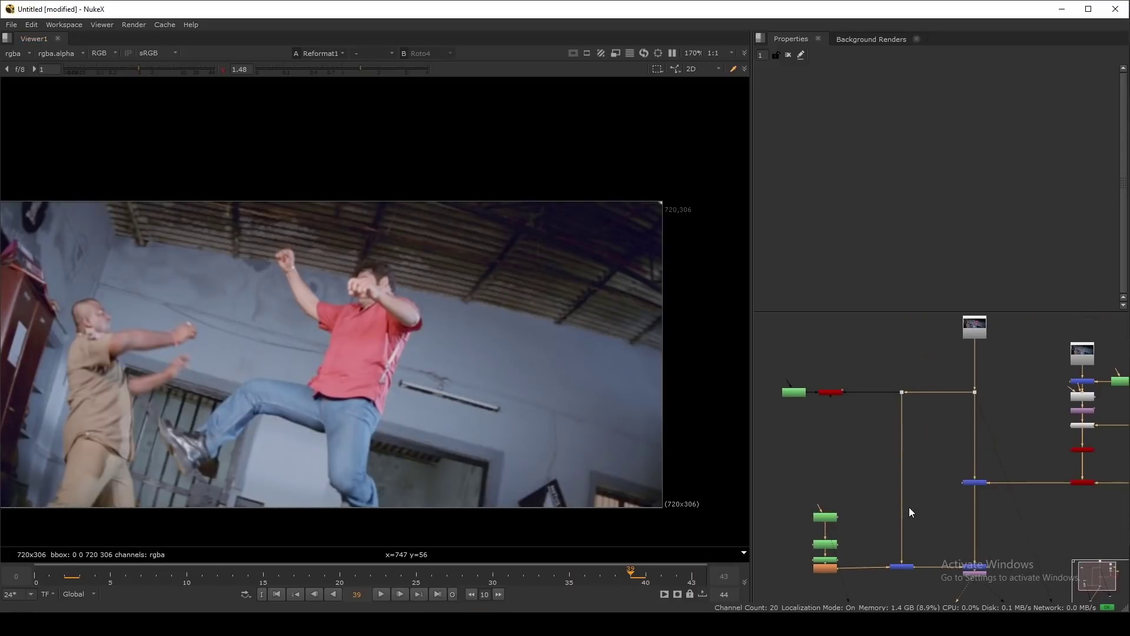
middle_drag(921, 433, 915, 375)
key(2)
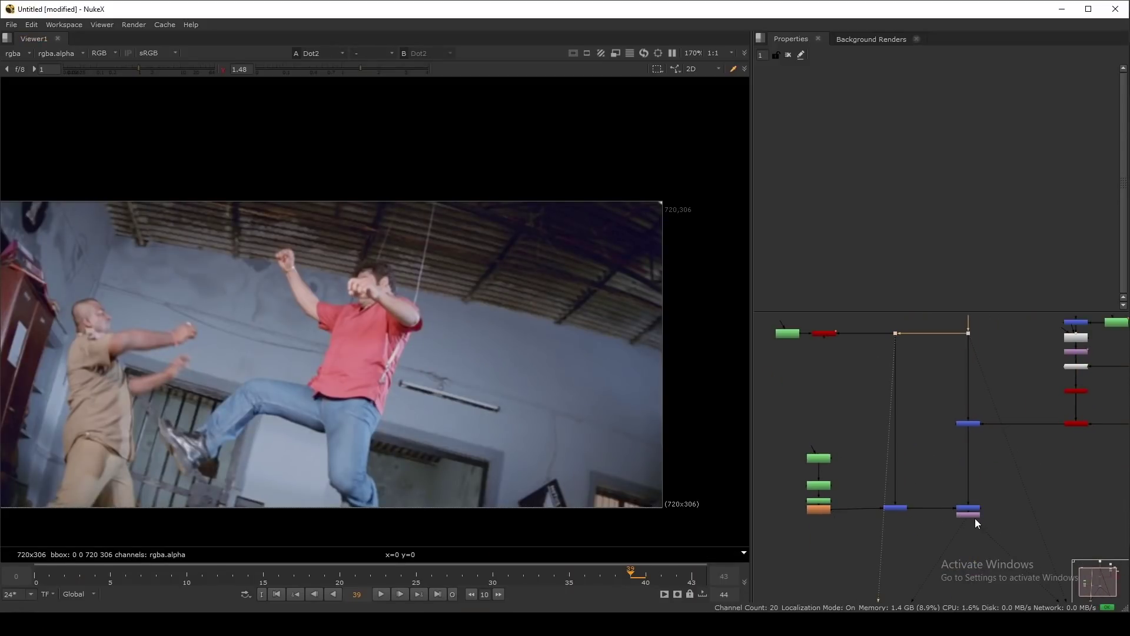
click(974, 516)
key(1)
Step: Add a separate Roto node below the camera and draw a four-point Bezier around the wires and the actor's torso at frame 39
middle_drag(1063, 502, 965, 501)
click(1040, 484)
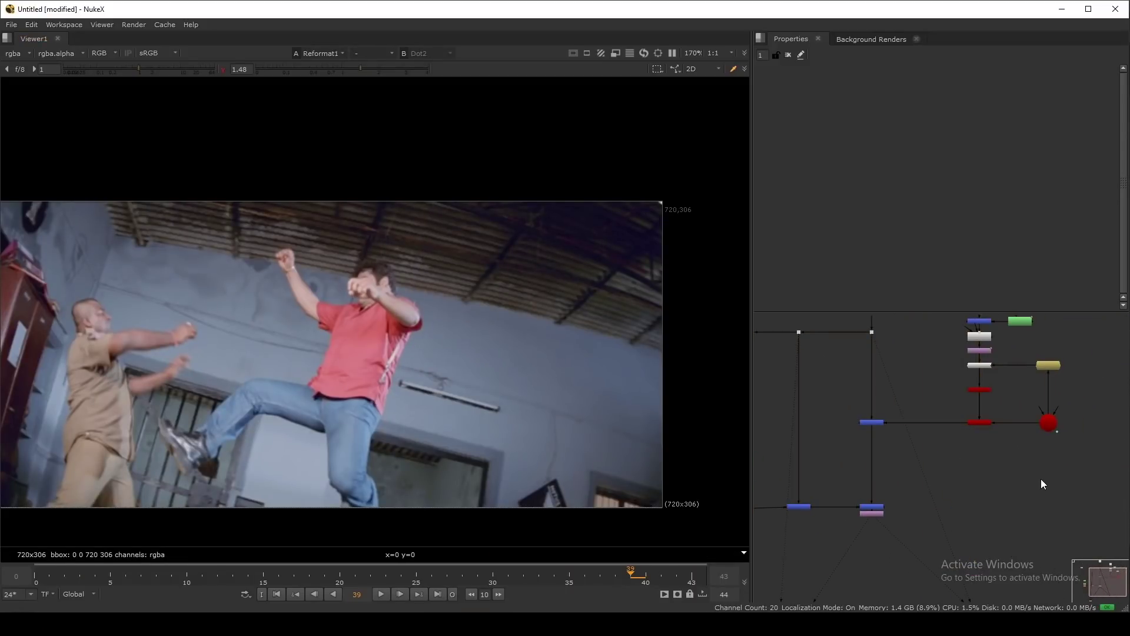
key(o)
click(389, 197)
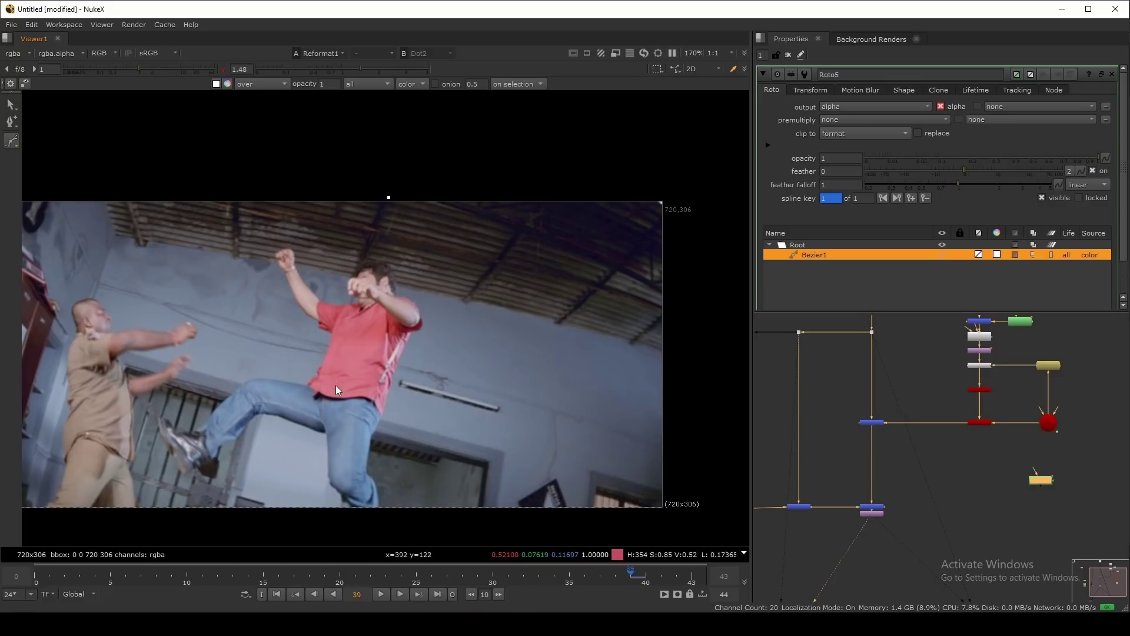
click(331, 407)
click(415, 438)
click(474, 198)
click(389, 197)
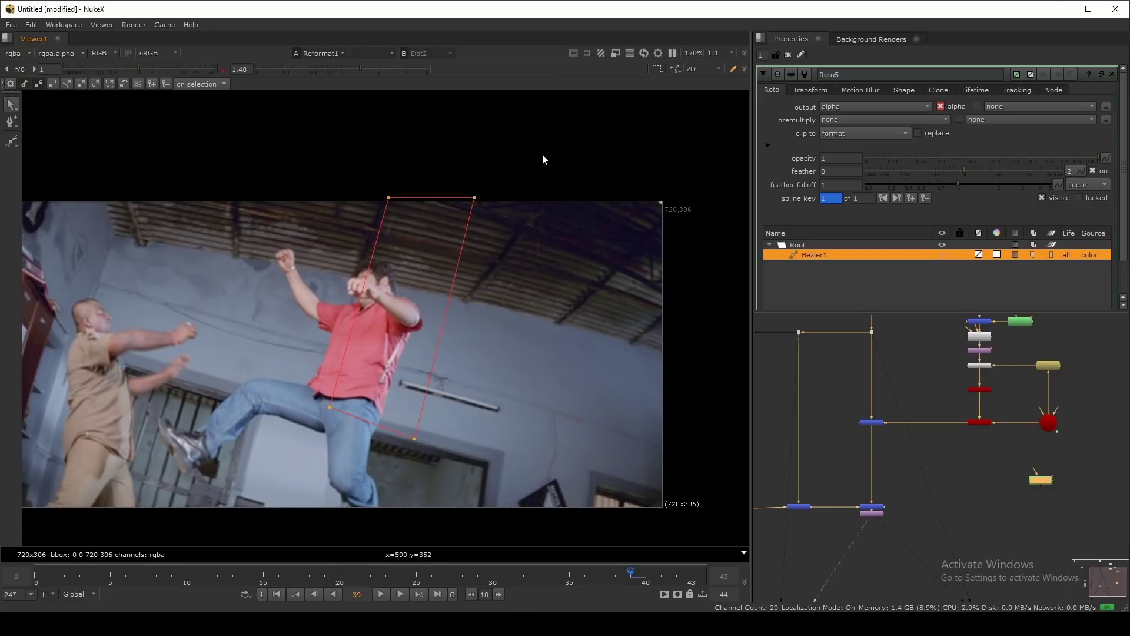
Step: Select all points of the new Bezier and expand its feather outward on every side
key(ctrl+a)
key(e)
key(e)
key(e)
key(e)
key(e)
key(e)
key(e)
key(e)
key(e)
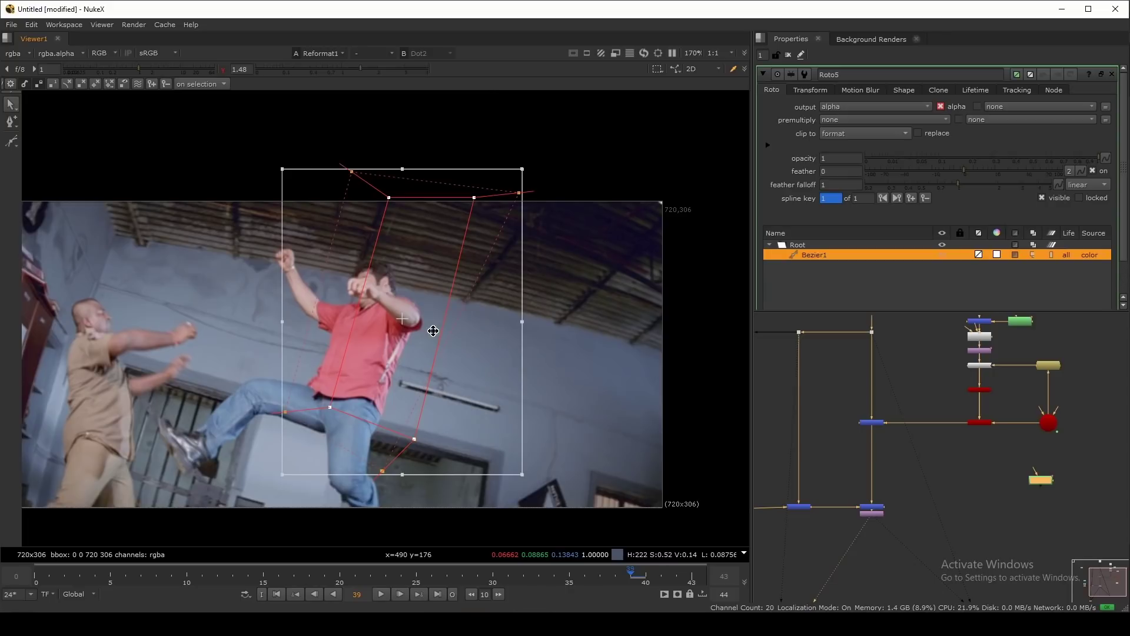
Step: Select all points of the new Bezier, shift the shape slightly left and narrow it a little around the wires
click(562, 377)
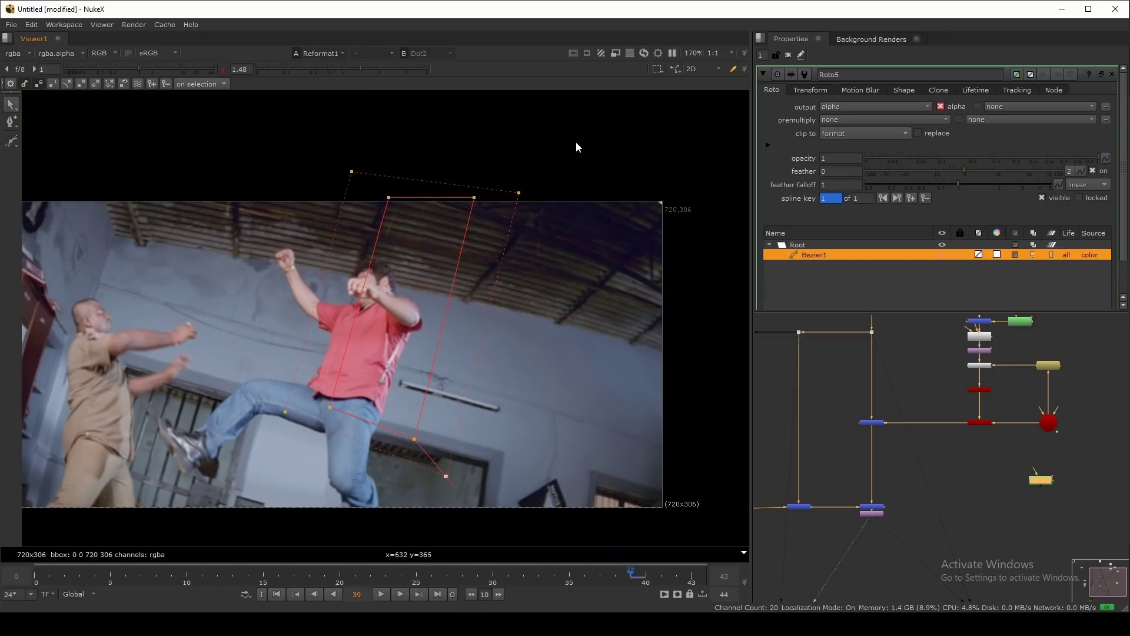
drag(575, 146, 262, 493)
drag(434, 342, 425, 343)
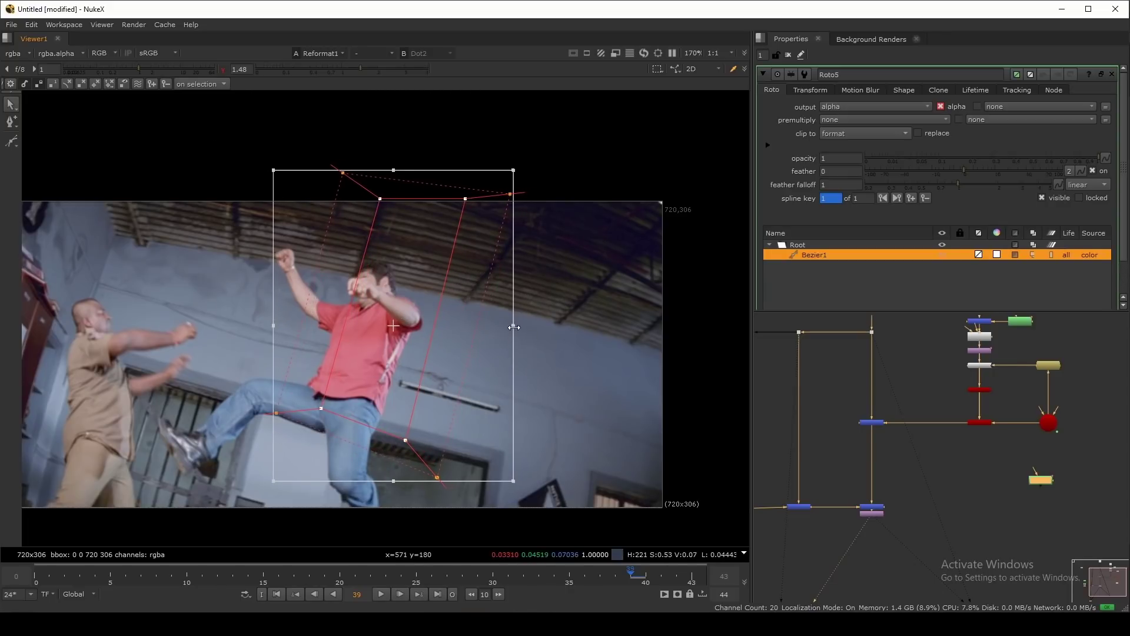
mouse_move(514, 327)
mouse_down()
mouse_move(498, 327)
mouse_move(510, 327)
mouse_up()
Step: Move the Read2, Merge1 and Roto1 nodes up together to make room above GridWarp3_1
middle_drag(948, 462, 894, 463)
click(923, 475)
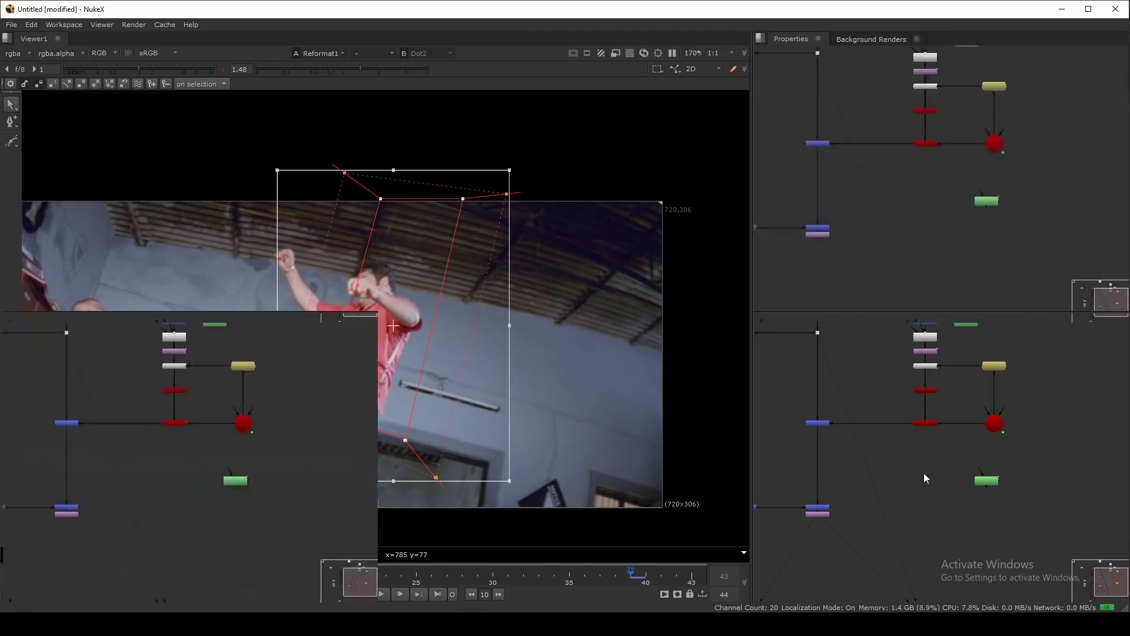
key(space)
scroll(739, 478, up, 3)
drag(786, 487, 835, 224)
scroll(542, 177, up, 4)
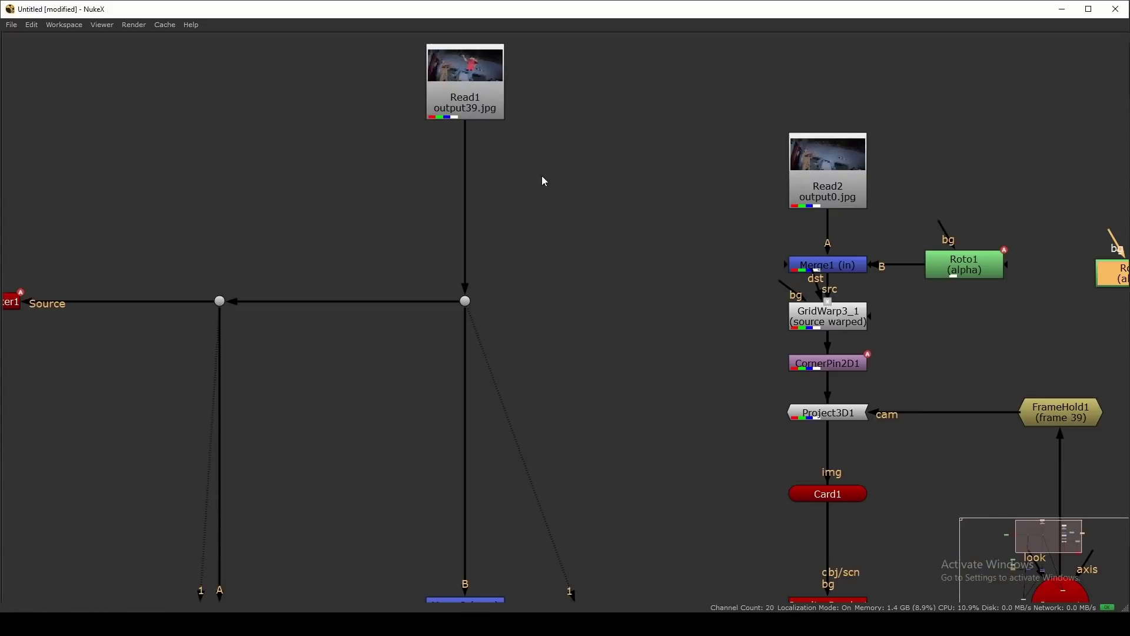
drag(529, 96, 959, 358)
click(782, 218)
scroll(691, 169, down, 3)
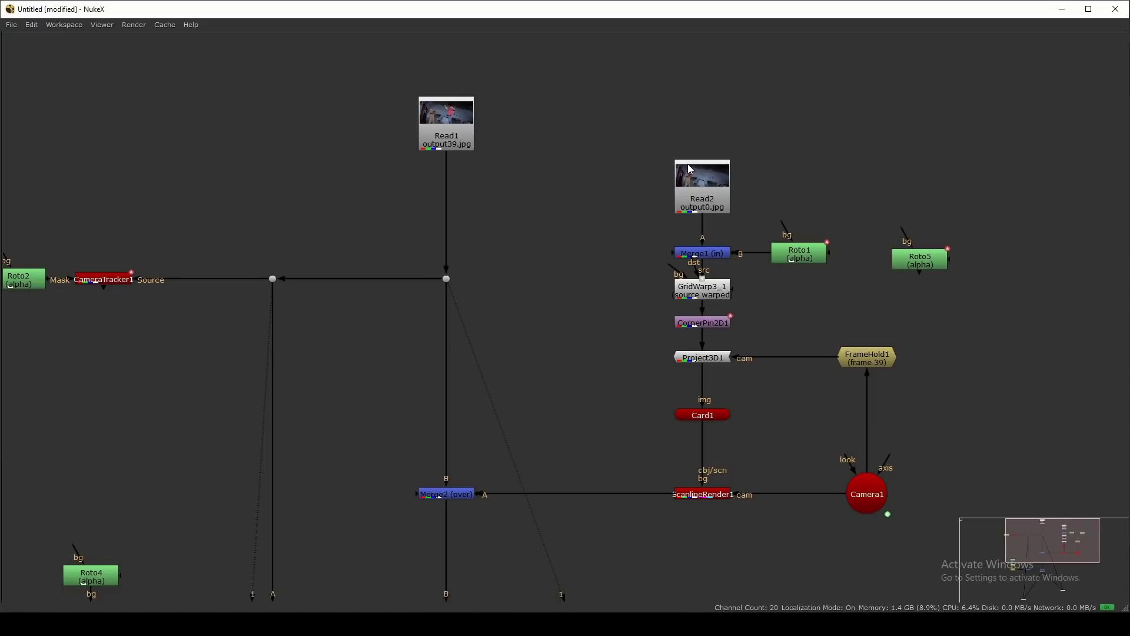
drag(575, 63, 943, 284)
drag(732, 247, 732, 148)
Step: Insert a Grade node between Merge1 and GridWarp3_1, connect Roto5 as its mask and open its properties
click(750, 236)
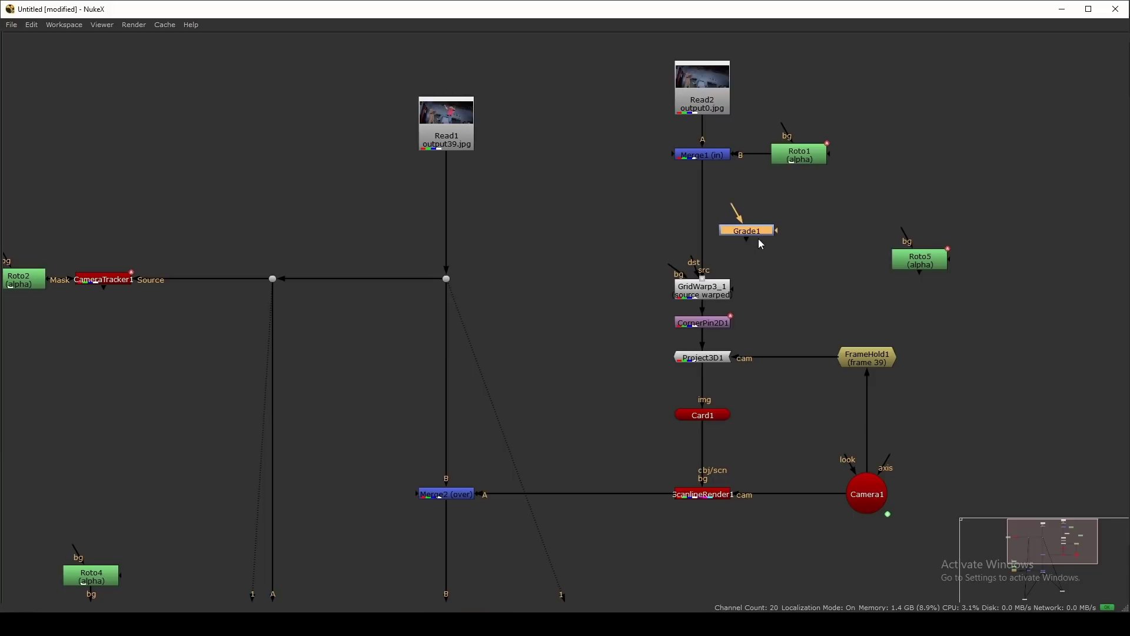
drag(734, 235, 910, 225)
double_click(706, 230)
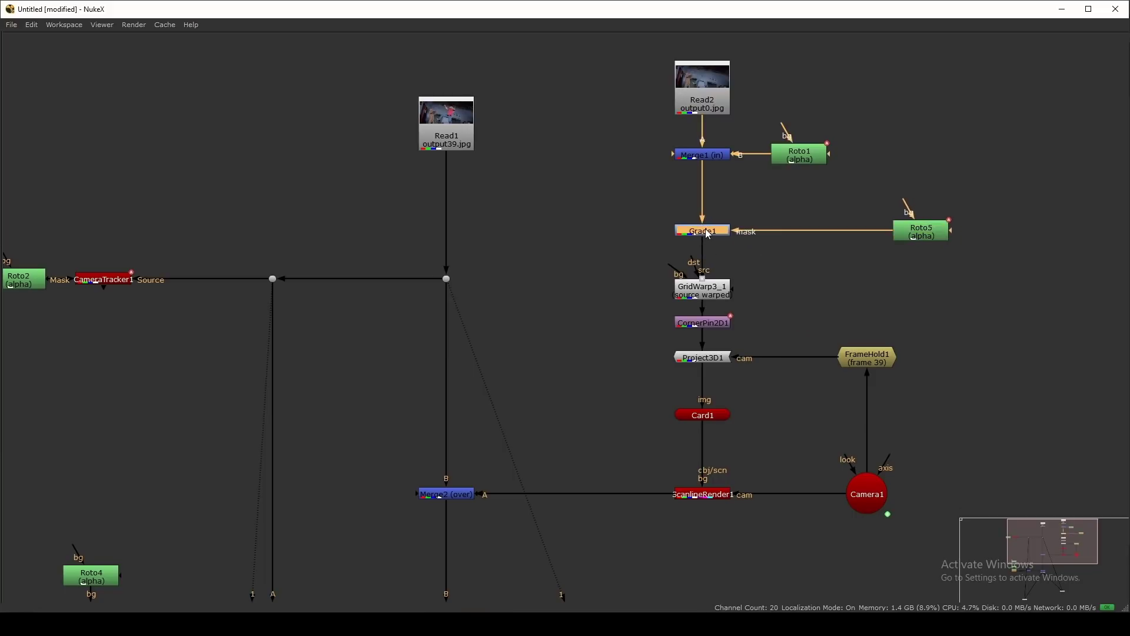
Step: Set a key on the Grade node's gain at a value of 1 on frame 39
key(space)
scroll(929, 352, down, 5)
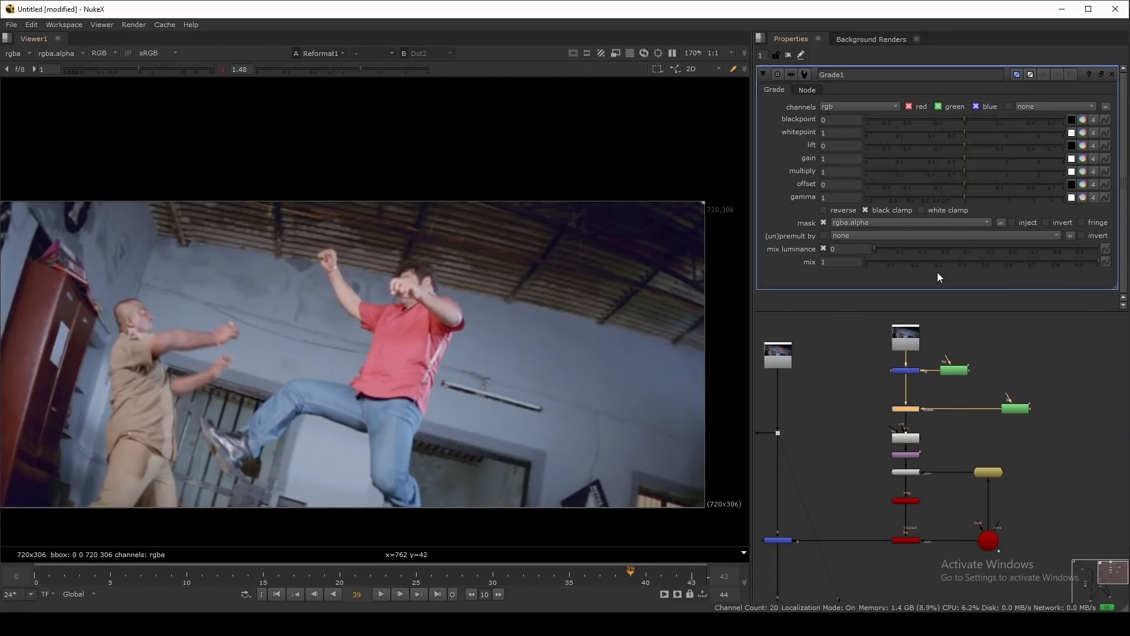
click(1107, 158)
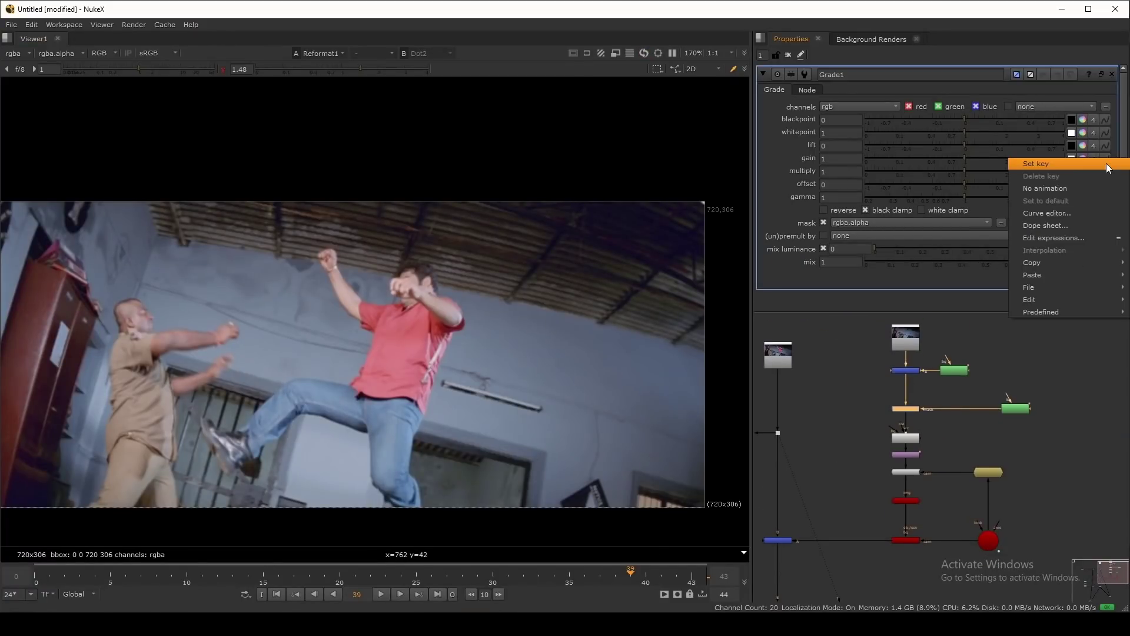
click(1107, 163)
middle_drag(276, 410, 354, 390)
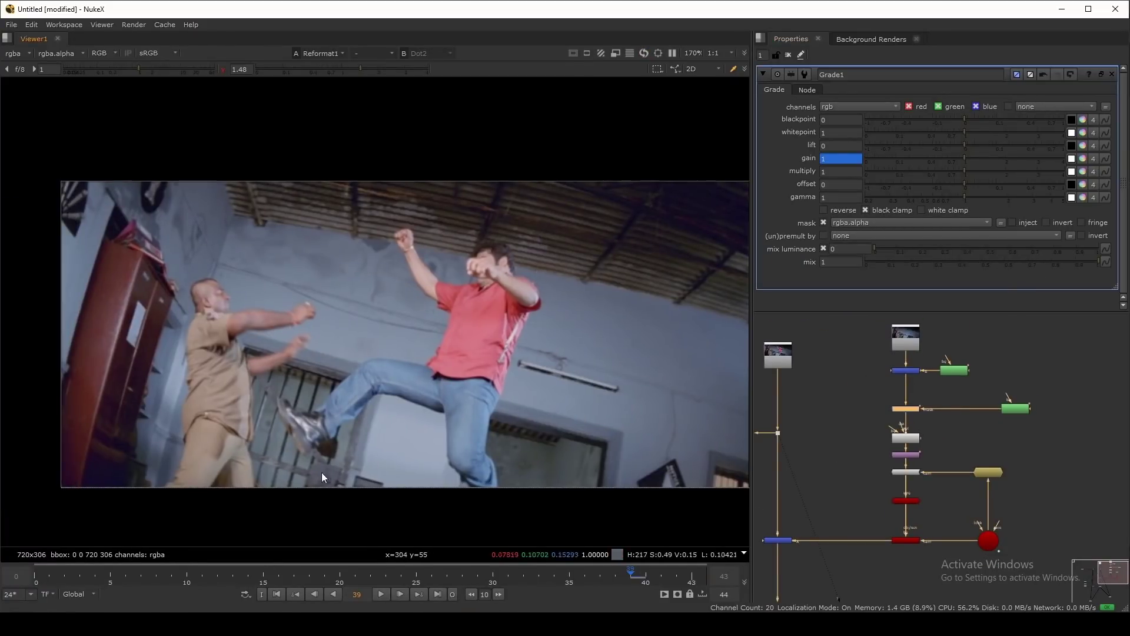
Step: At frame 0, lower the Grade node's gain to 0.78 to match the patch to the plate
click(35, 575)
middle_drag(535, 331, 442, 333)
scroll(479, 241, up, 1)
scroll(478, 246, up, 3)
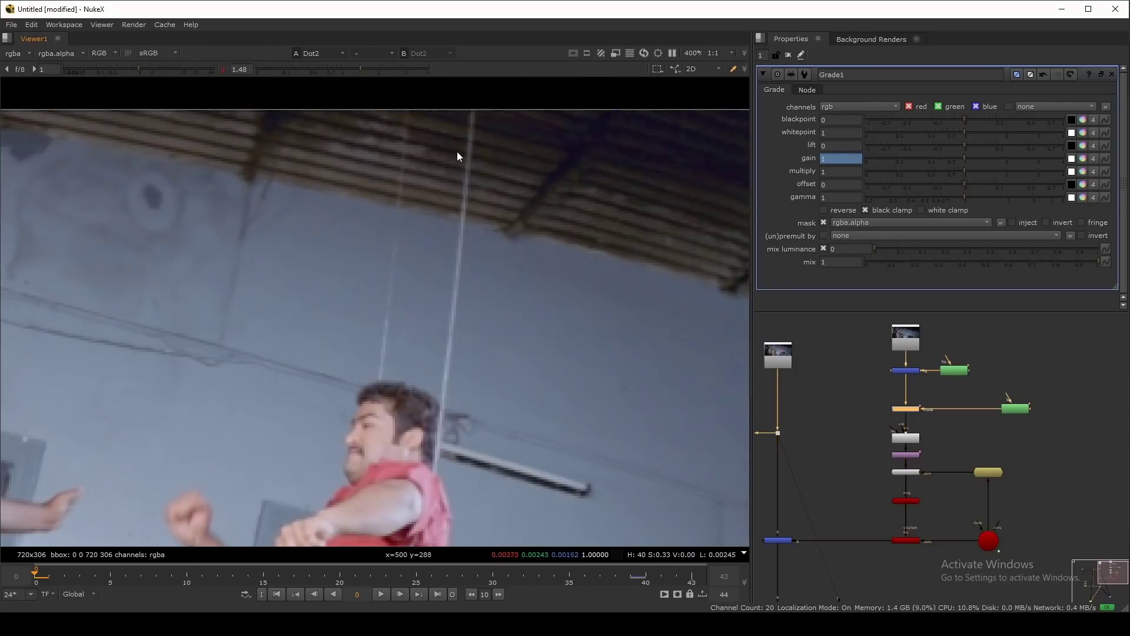
click(962, 157)
drag(955, 158, 952, 157)
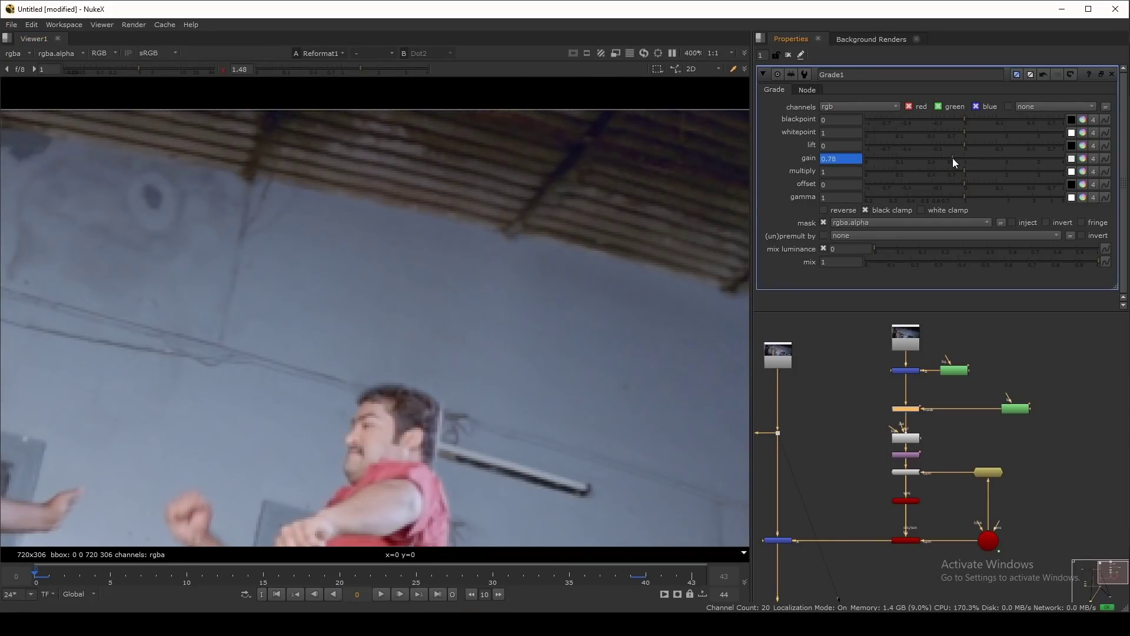
Step: Compare the Dot2 plate with the Reformat1 composite at frame 0, examining the wires and the strap on the red shirt
scroll(450, 241, down, 2)
scroll(482, 257, down, 1)
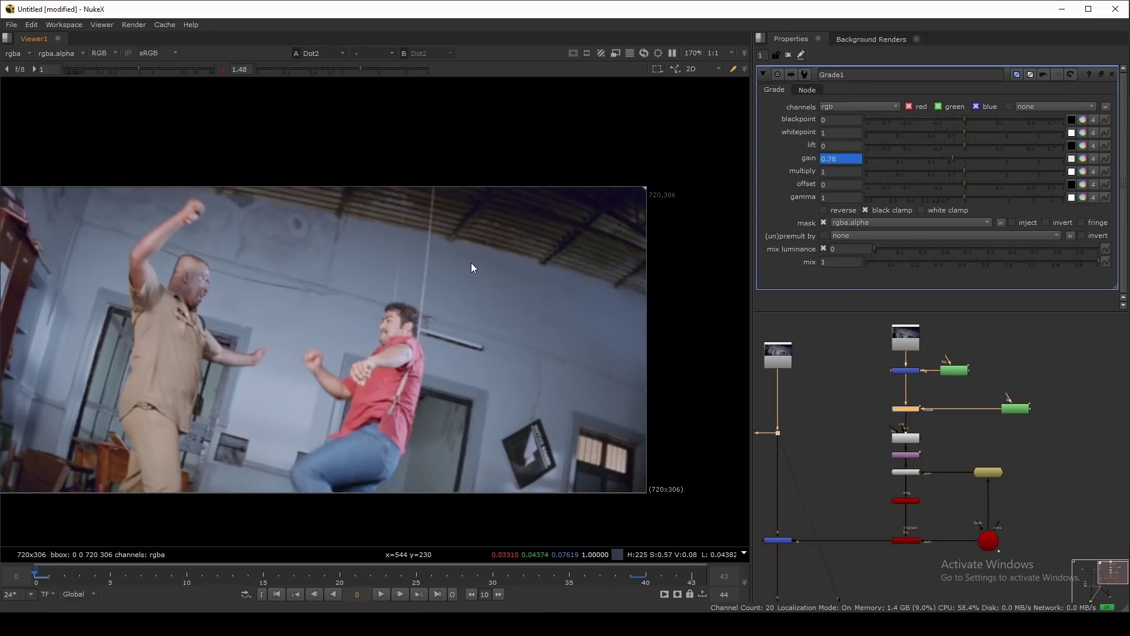
scroll(585, 423, up, 2)
drag(306, 319, 408, 415)
key(1)
key(2)
key(1)
key(2)
key(1)
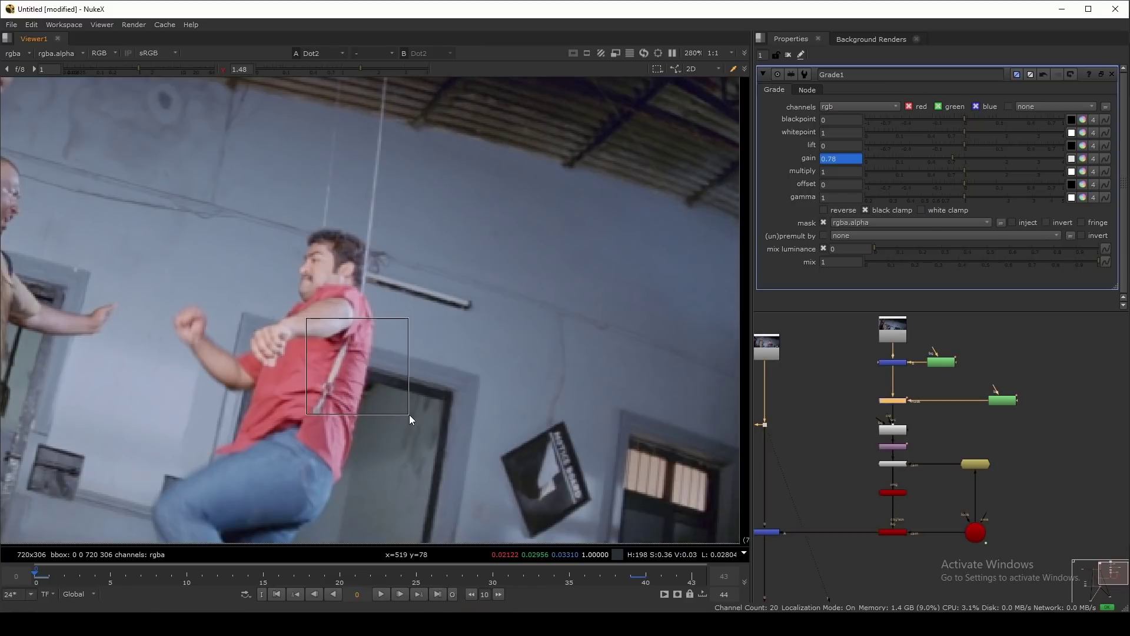
key(2)
ctrl+right_click(409, 414)
ctrl+shift+drag(433, 313, 312, 393)
ctrl+right_click(312, 394)
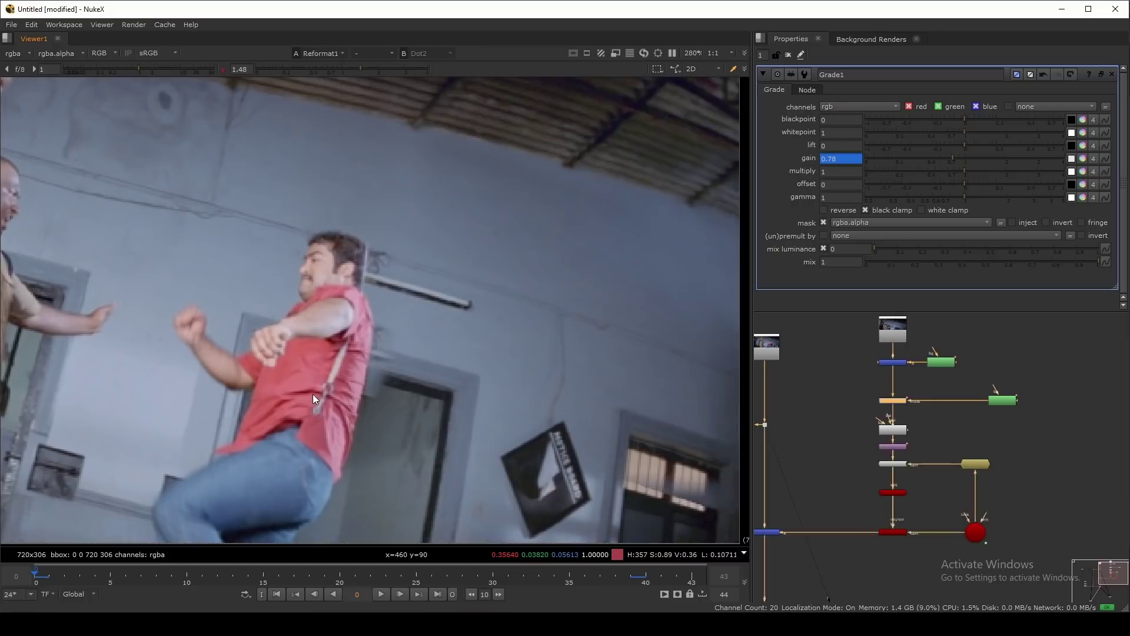
Step: Draw a closed Bezier in Roto4 around the torso of the actor in the red shirt and the adjoining doorway edge at frame 0
scroll(1012, 494, up, 4)
scroll(843, 377, down, 5)
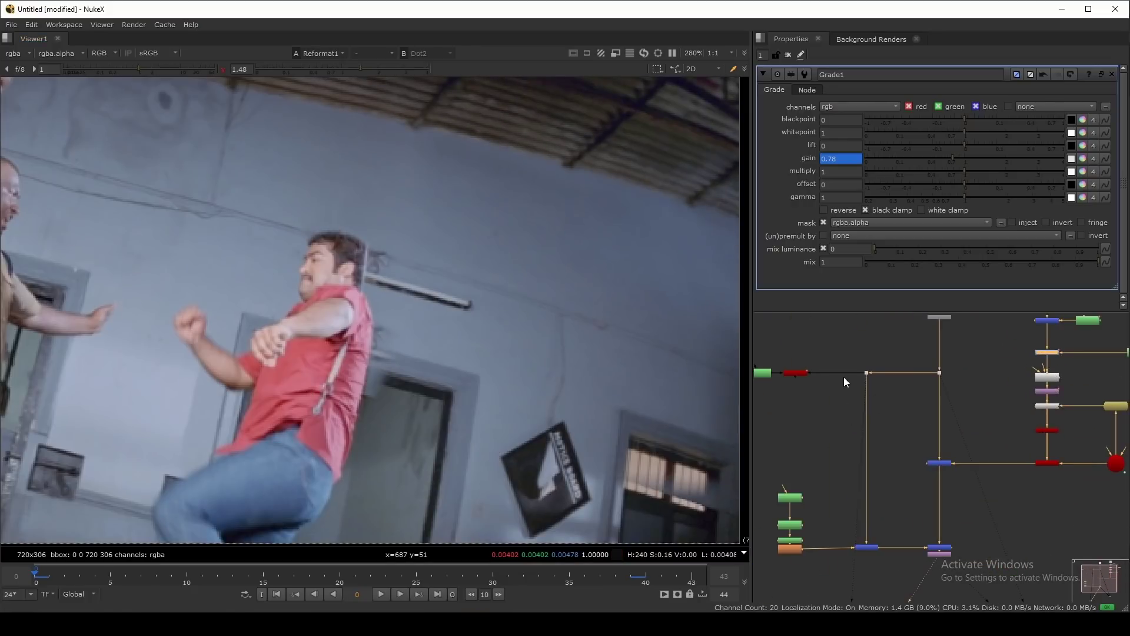
scroll(875, 492, up, 5)
double_click(877, 486)
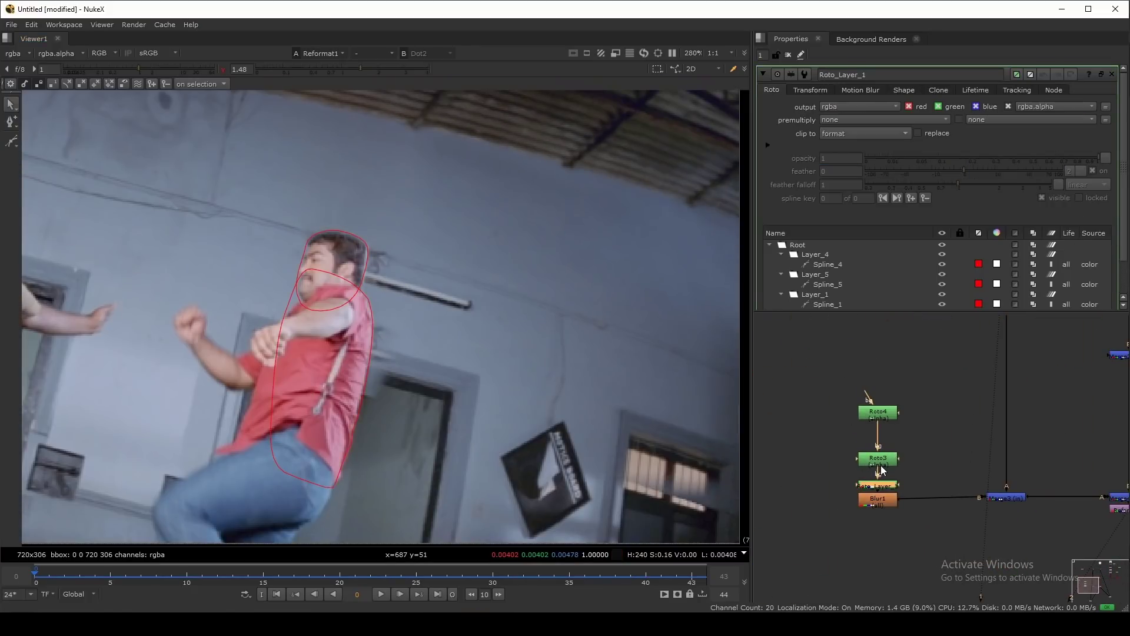
double_click(878, 460)
click(881, 416)
double_click(882, 418)
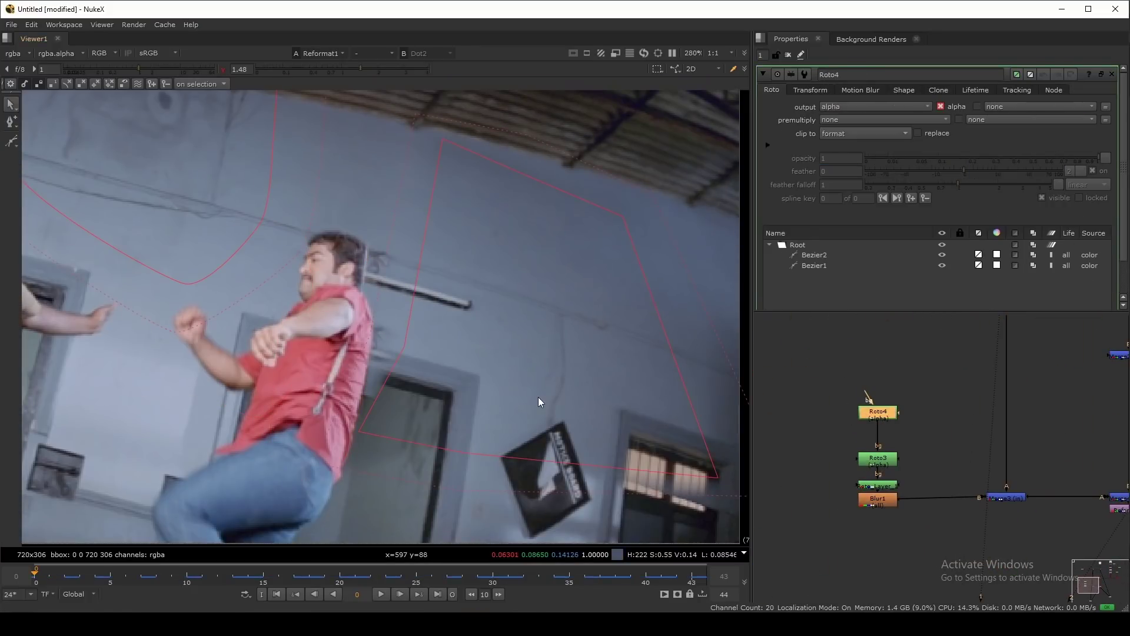
click(11, 140)
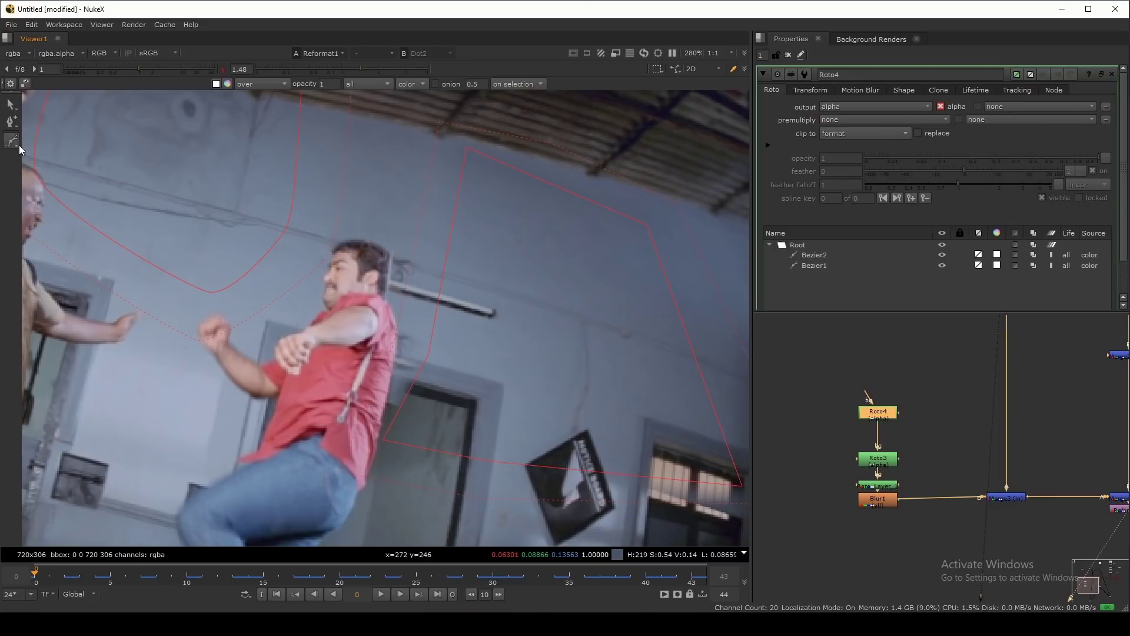
click(338, 322)
click(442, 351)
click(479, 398)
drag(406, 489, 418, 486)
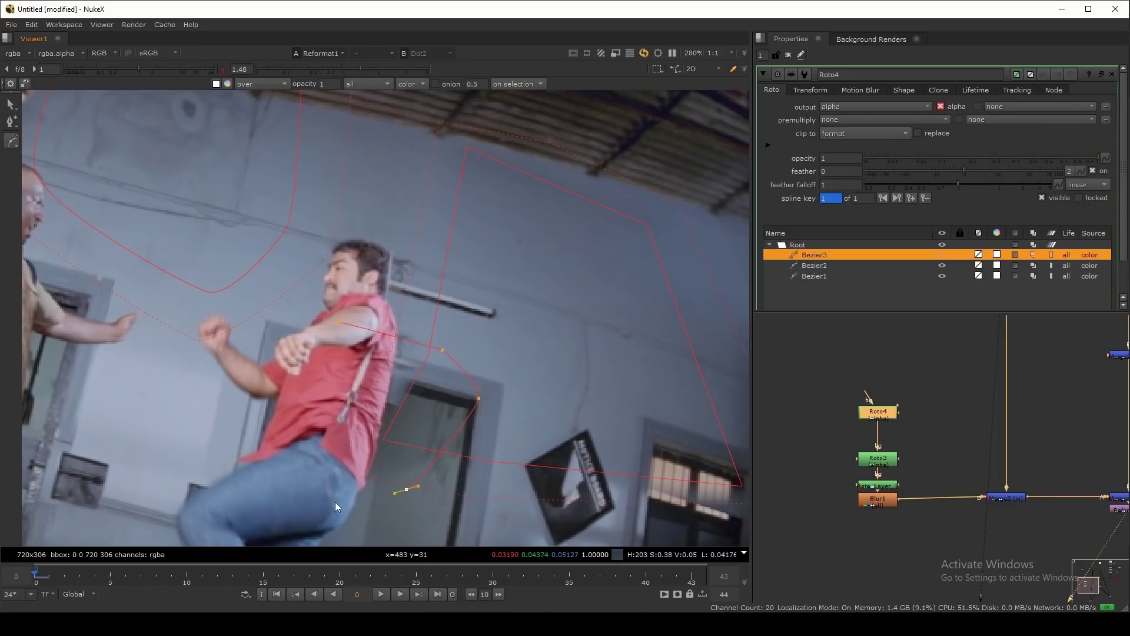
click(340, 323)
Step: Move the torso Bezier up slightly and expand the feather of all its points outward
drag(530, 317, 253, 511)
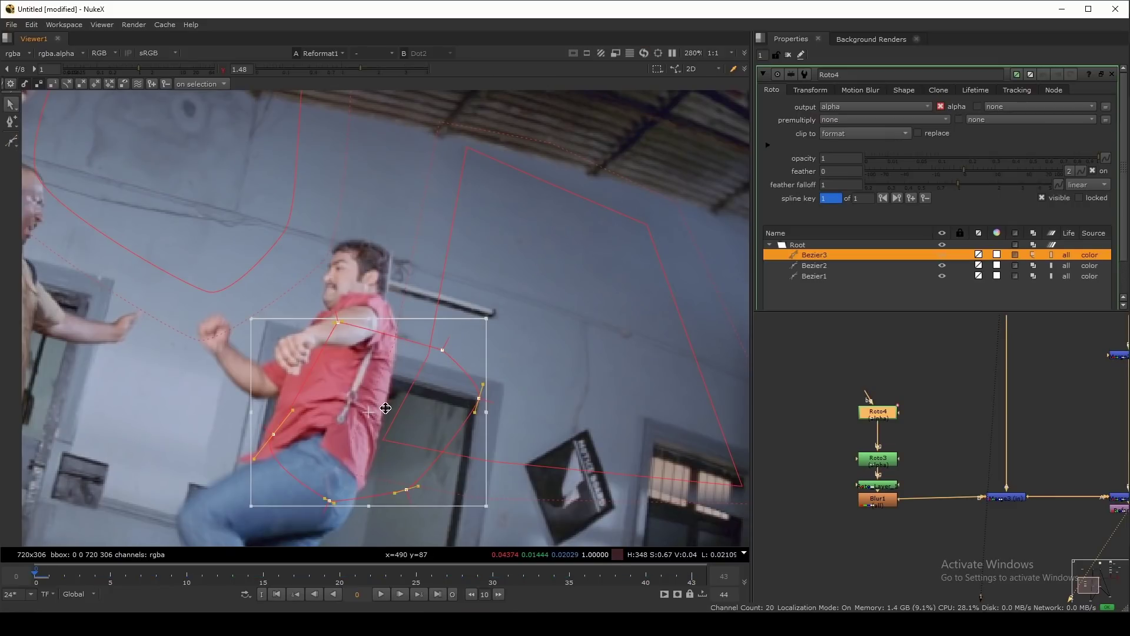
drag(385, 408, 388, 397)
click(402, 398)
click(414, 329)
drag(513, 319, 247, 511)
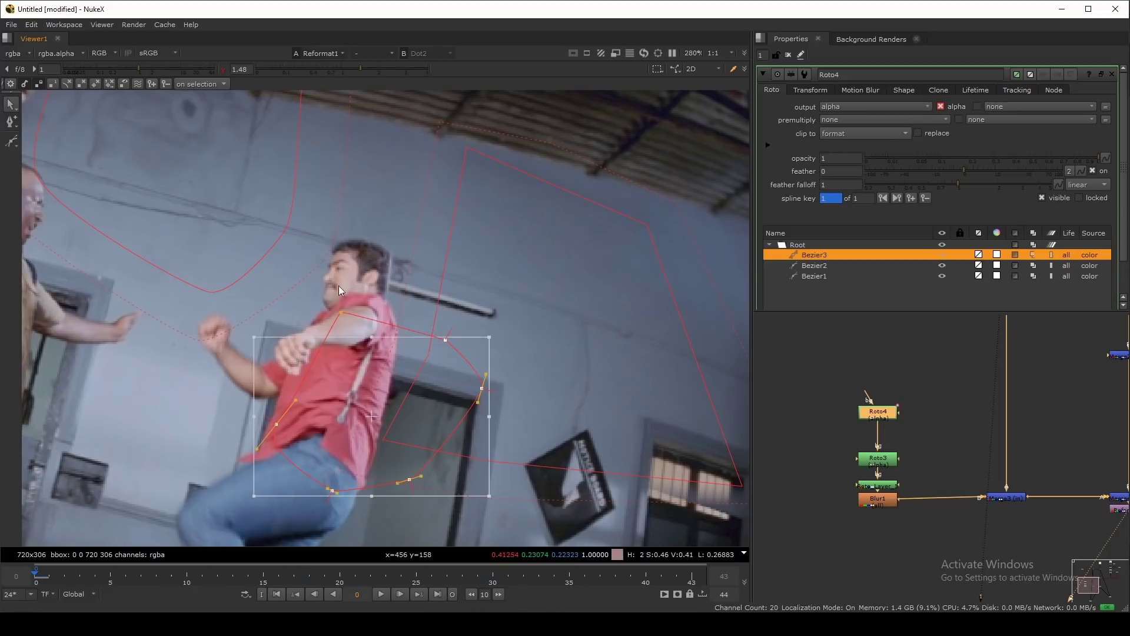
drag(183, 304, 537, 521)
key(e)
Step: Reposition the torso Bezier at frame 6 to follow the actor, and step on through the remaining frames to frame 43
key(Right)
key(Right)
key(Right)
key(Right)
key(Right)
key(Right)
drag(398, 436, 382, 452)
key(Right)
key(Right)
key(Right)
key(Right)
key(Right)
key(Right)
key(Right)
key(Right)
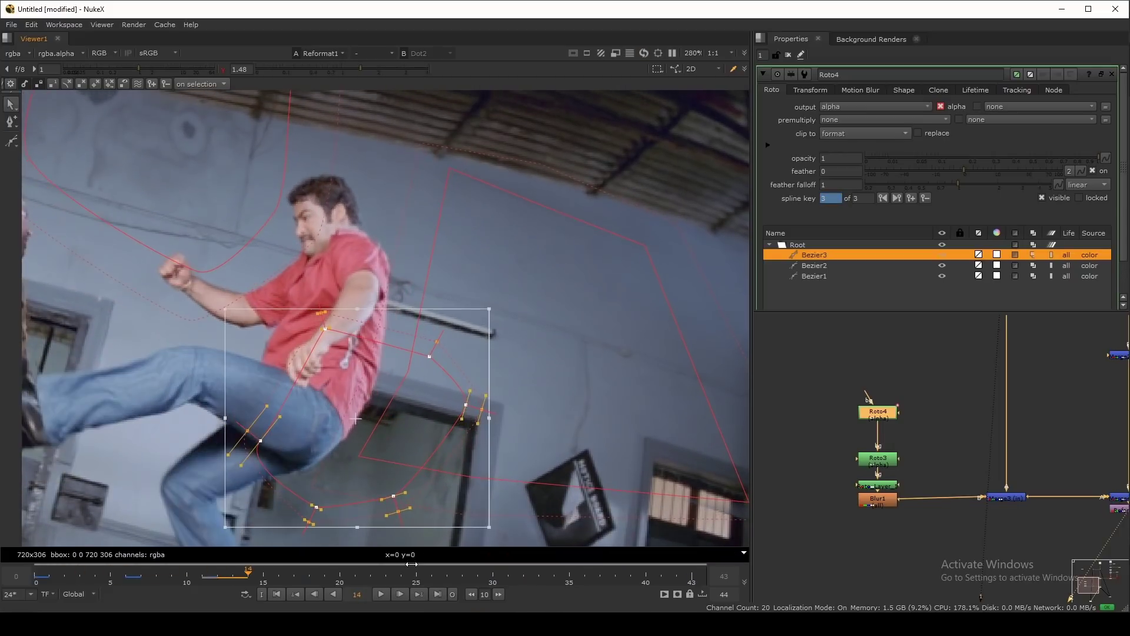
click(418, 594)
click(437, 594)
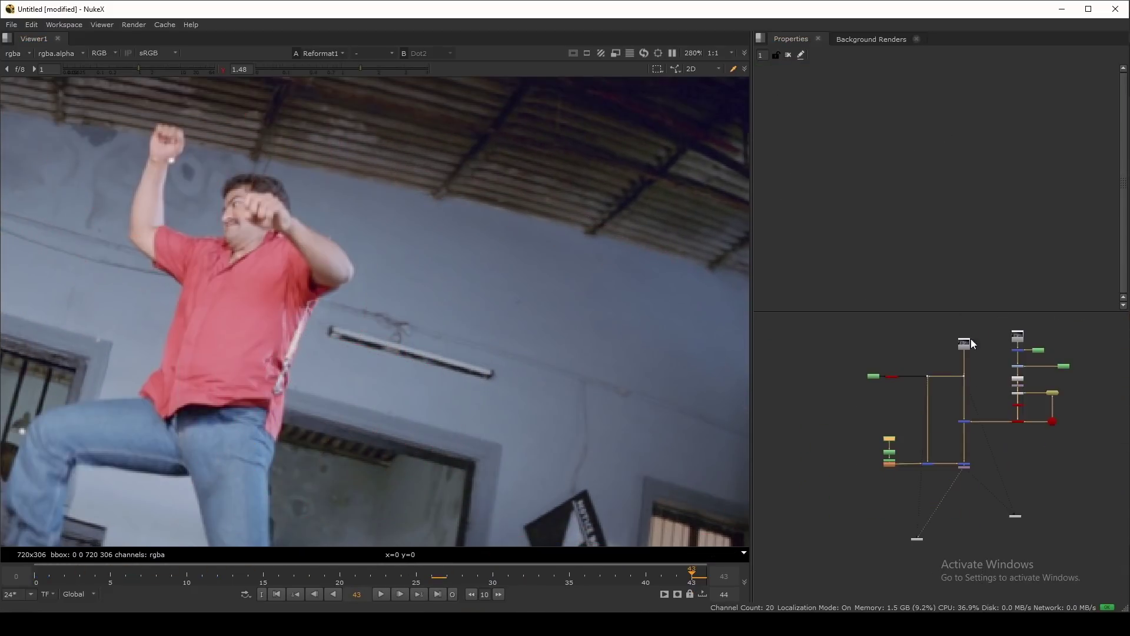
Step: Load the Dot1 plate and the Reformat1 composite into the viewer and compare them at frame 43
click(964, 376)
key(1)
drag(966, 468, 966, 481)
key(2)
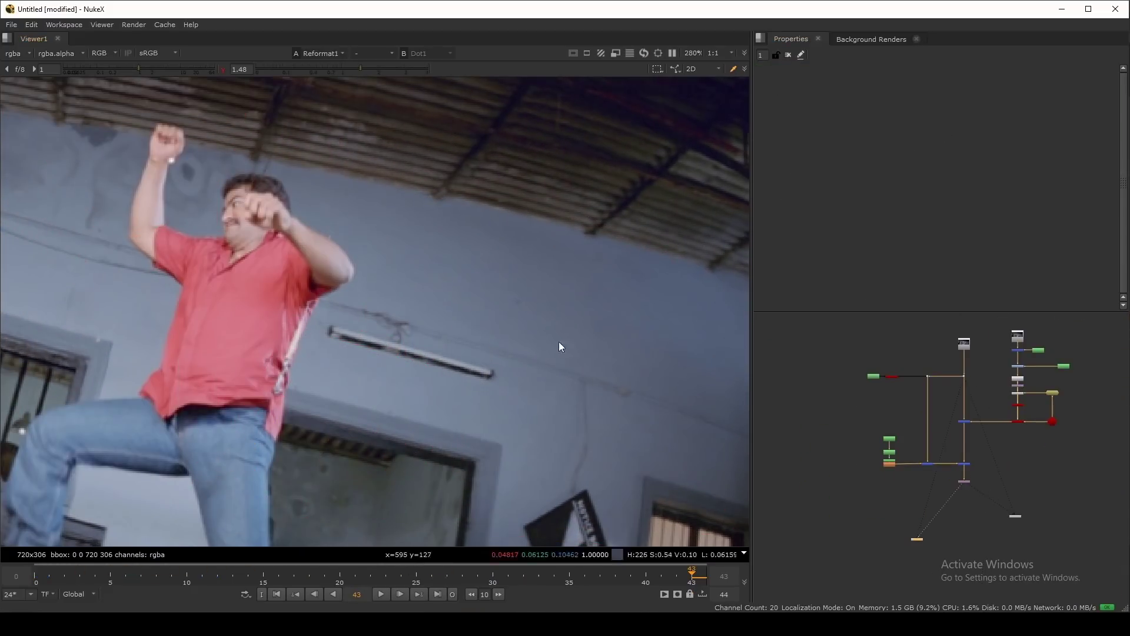
scroll(442, 363, down, 3)
key(1)
key(2)
middle_drag(415, 320, 475, 306)
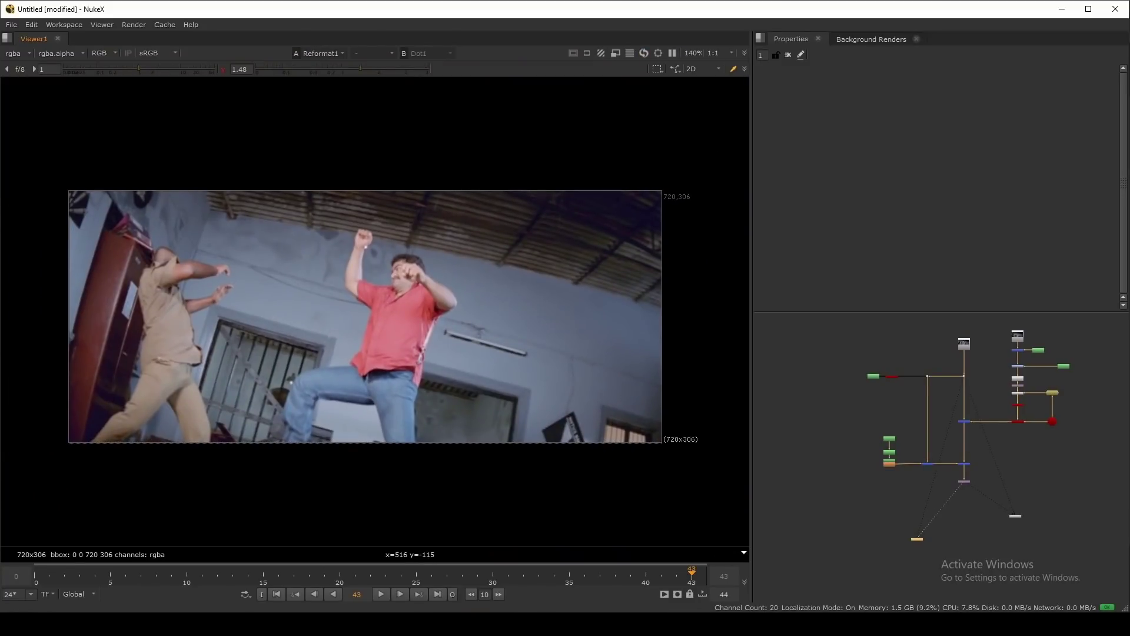
Step: Play back the composite and examine the harness strap on the actor's shirt at frame 5
click(381, 594)
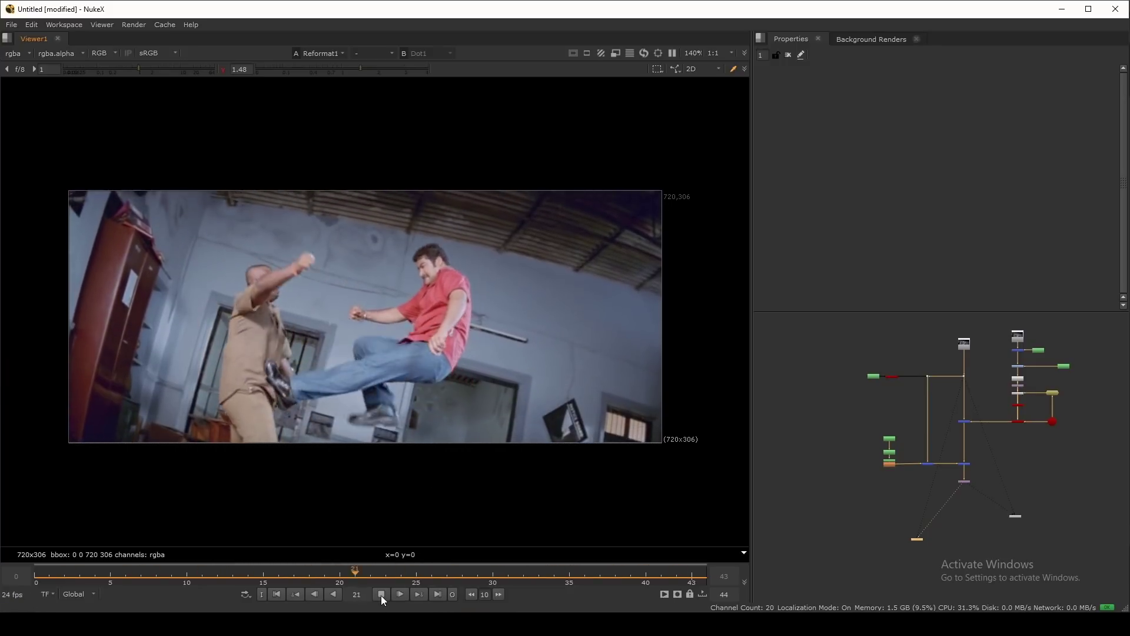
click(381, 594)
scroll(353, 336, up, 3)
drag(200, 578, 111, 579)
scroll(288, 457, up, 5)
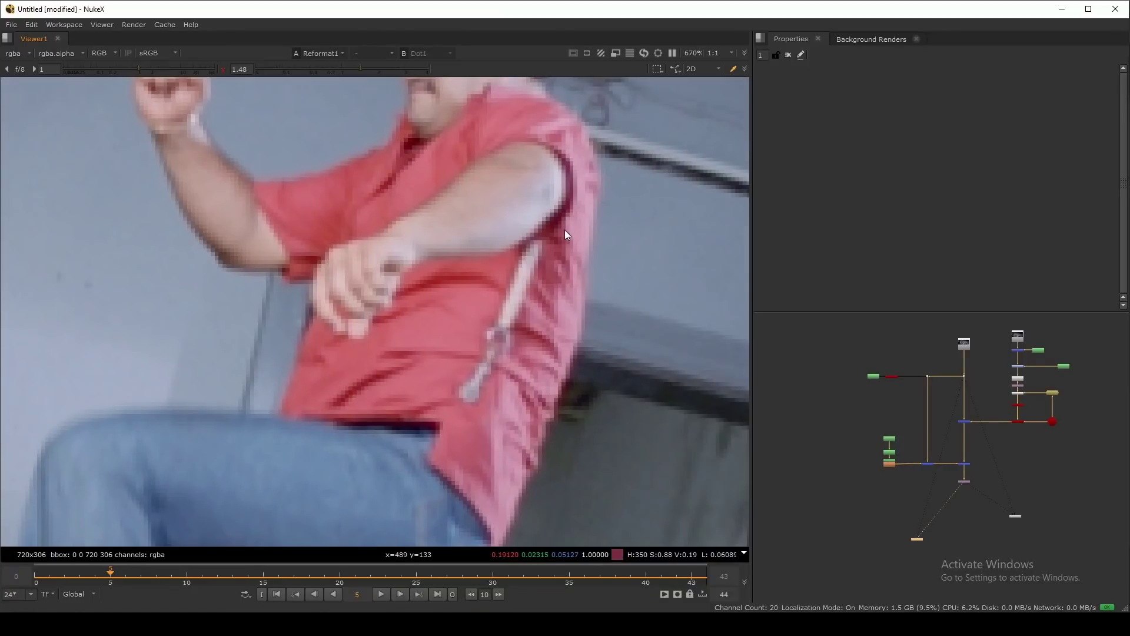
ctrl+shift+drag(564, 229, 425, 425)
scroll(426, 425, down, 2)
scroll(1058, 372, down, 1)
scroll(1058, 372, up, 2)
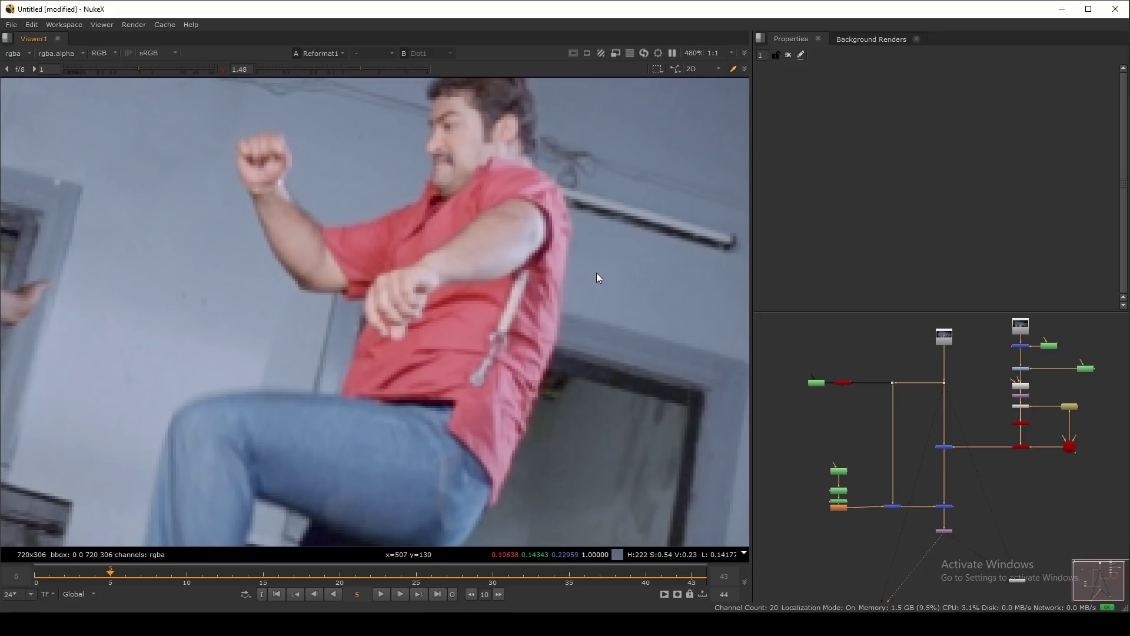
scroll(442, 398, down, 5)
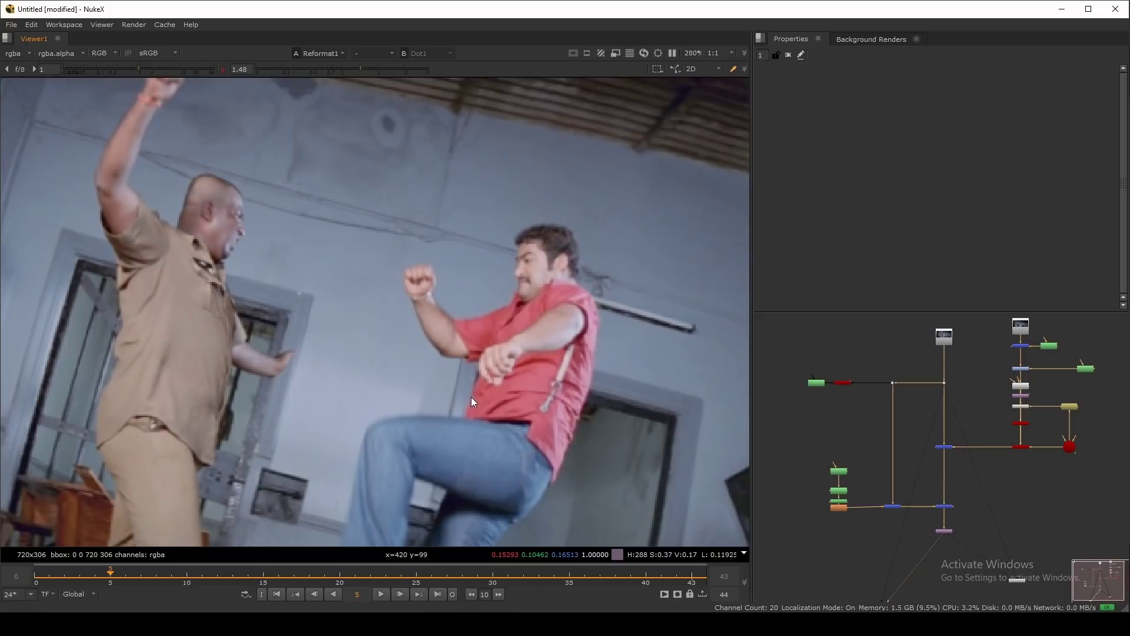
scroll(486, 376, down, 4)
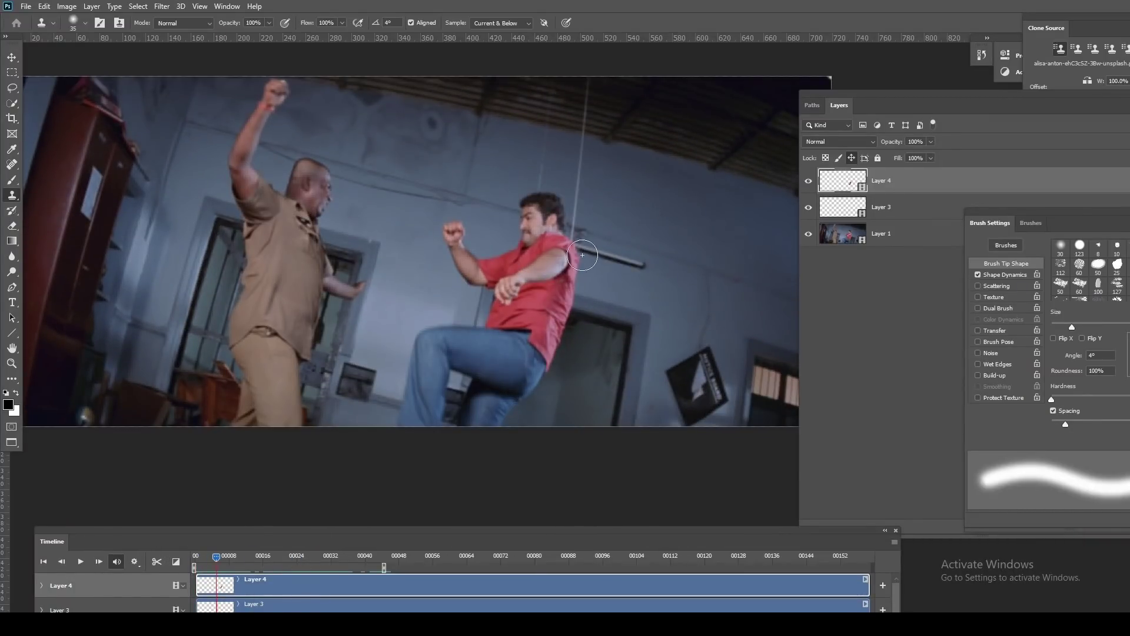
Step: Hide Layer 1 and Layer 3 and render Layer 4's work area as the PNG sequence output0.png in paint_stroke, replacing the existing files
click(808, 234)
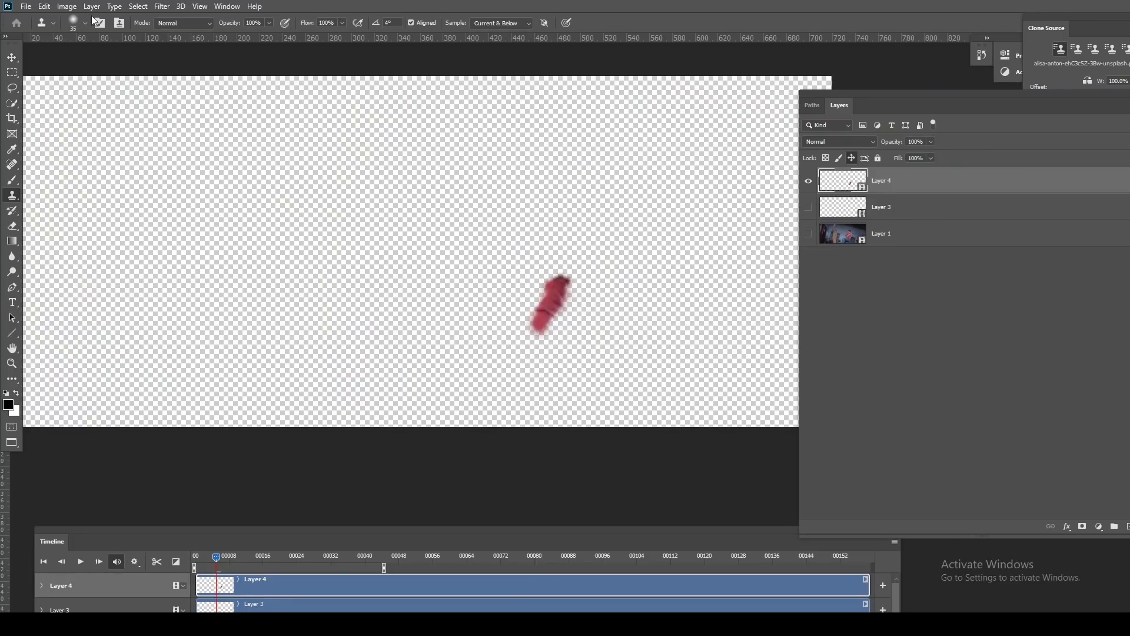
click(24, 6)
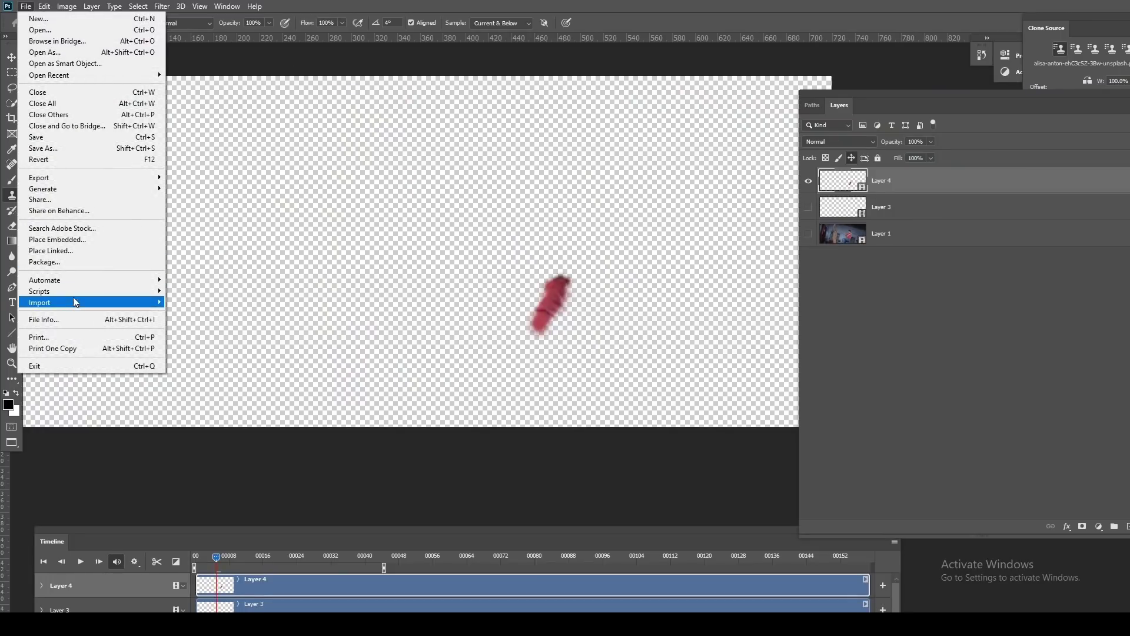
mouse_move(71, 178)
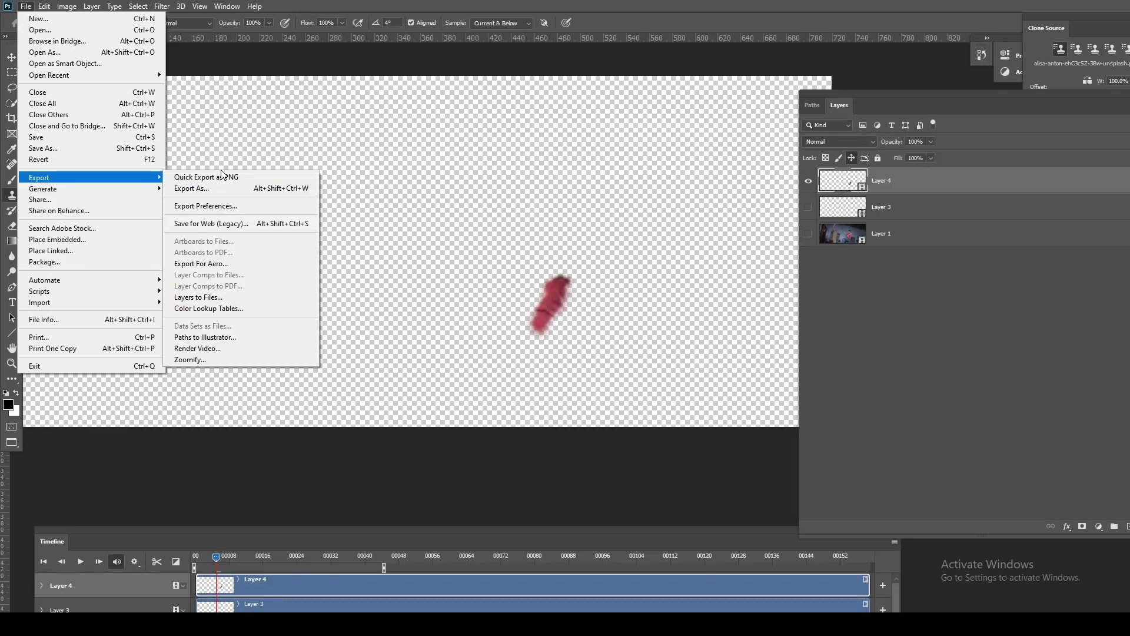
click(217, 348)
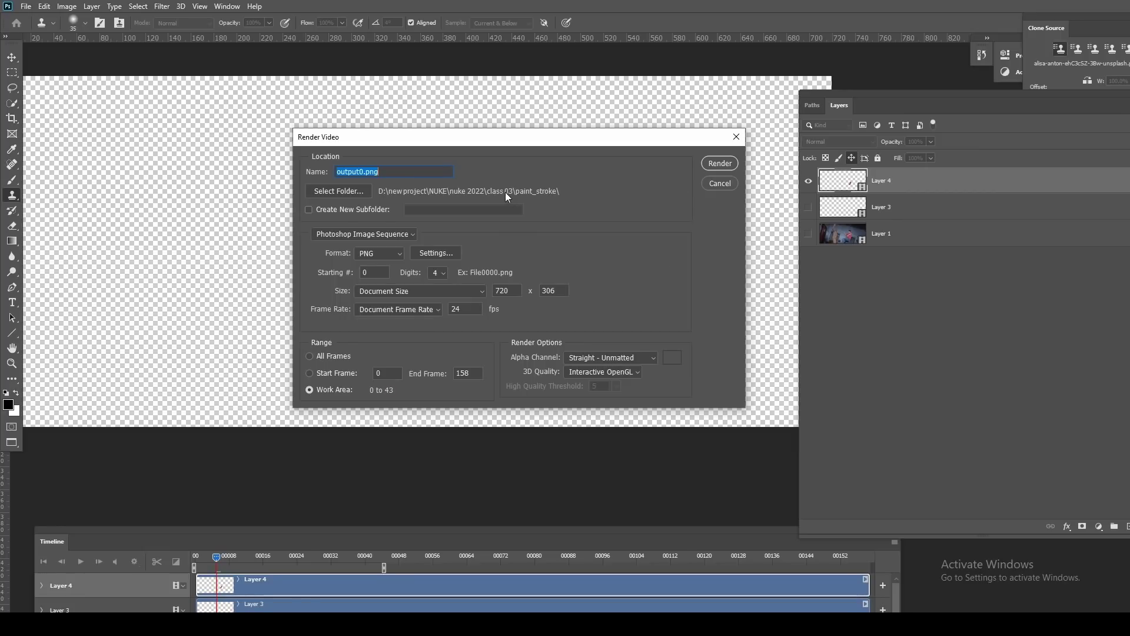
click(720, 165)
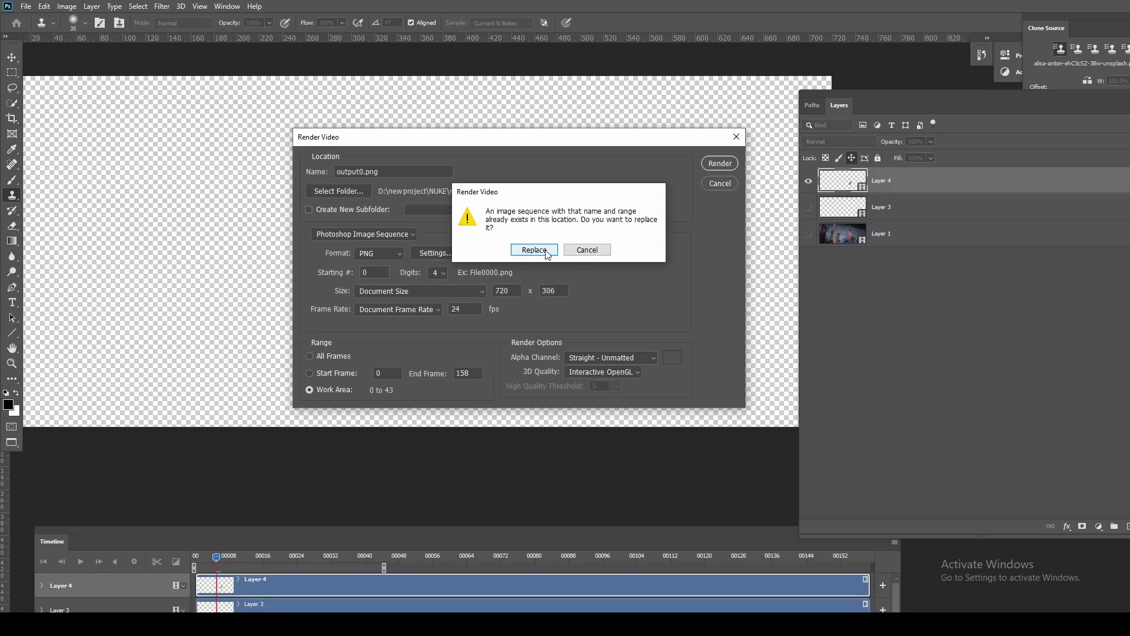
click(533, 250)
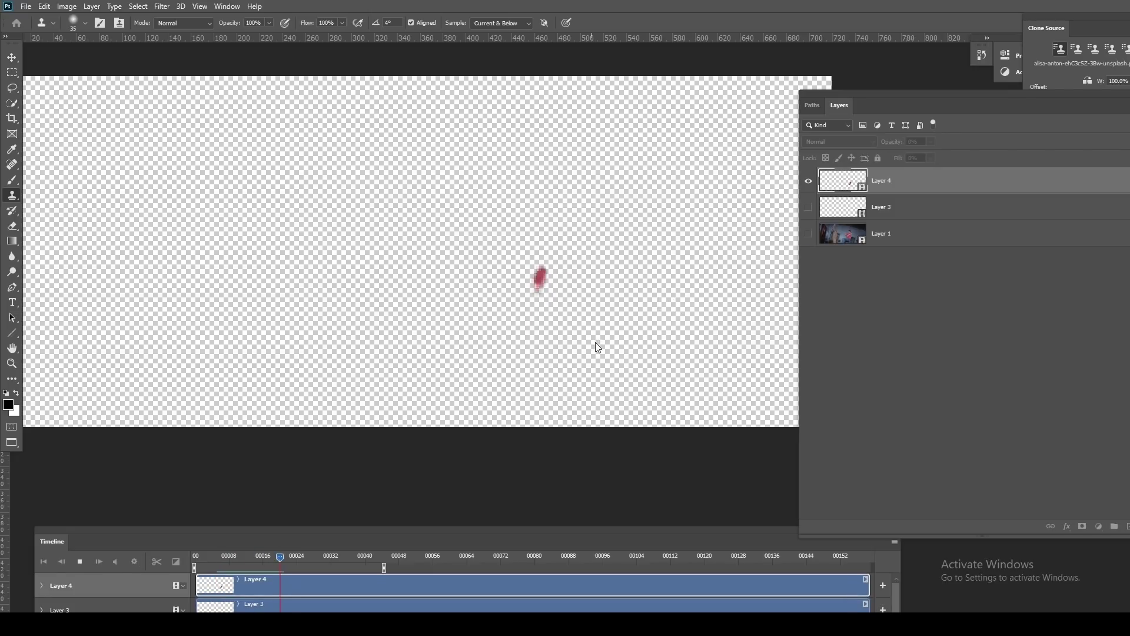
Step: Switch to NukeX, view the Read3 paint-stroke sequence up to frame 39, and open the Read3 properties
key(super)
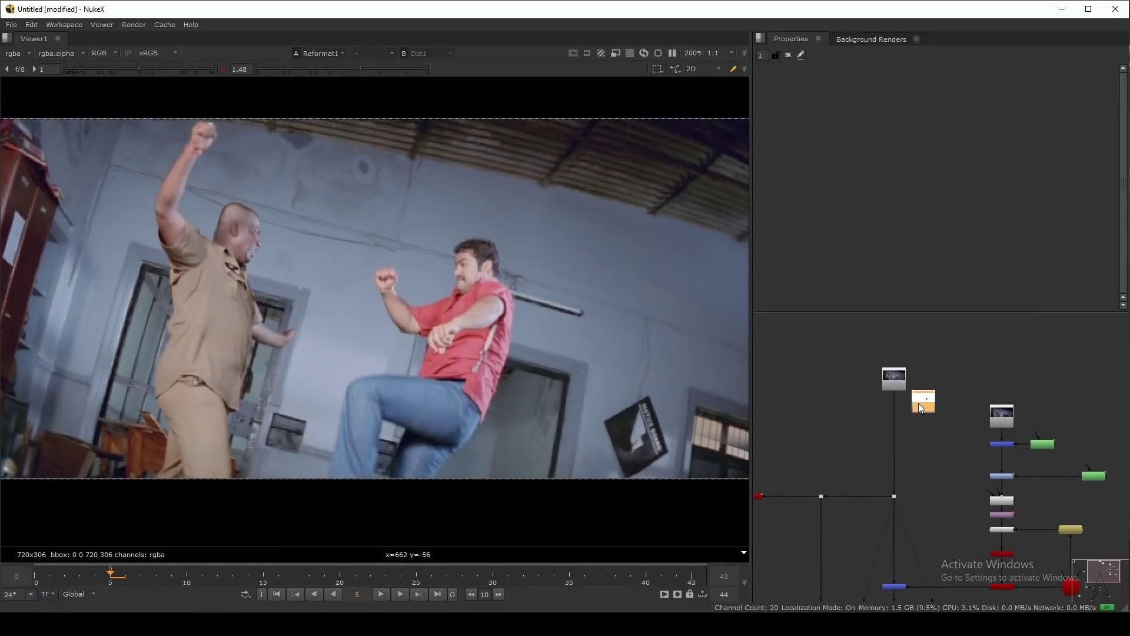
key(1)
scroll(552, 346, down, 2)
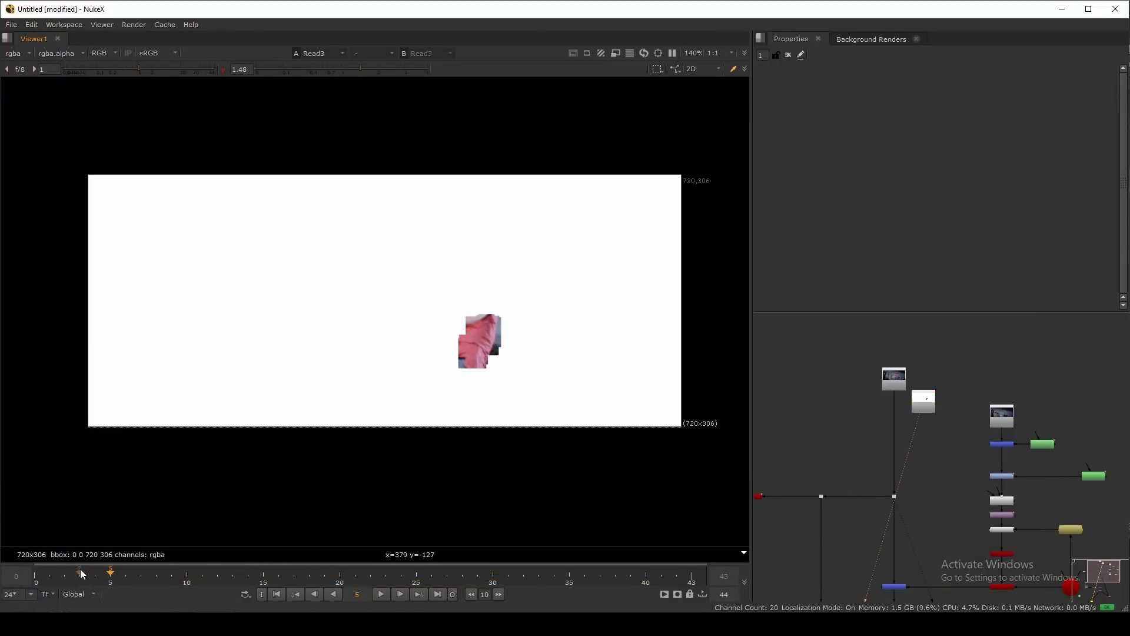
drag(248, 584, 630, 583)
click(838, 488)
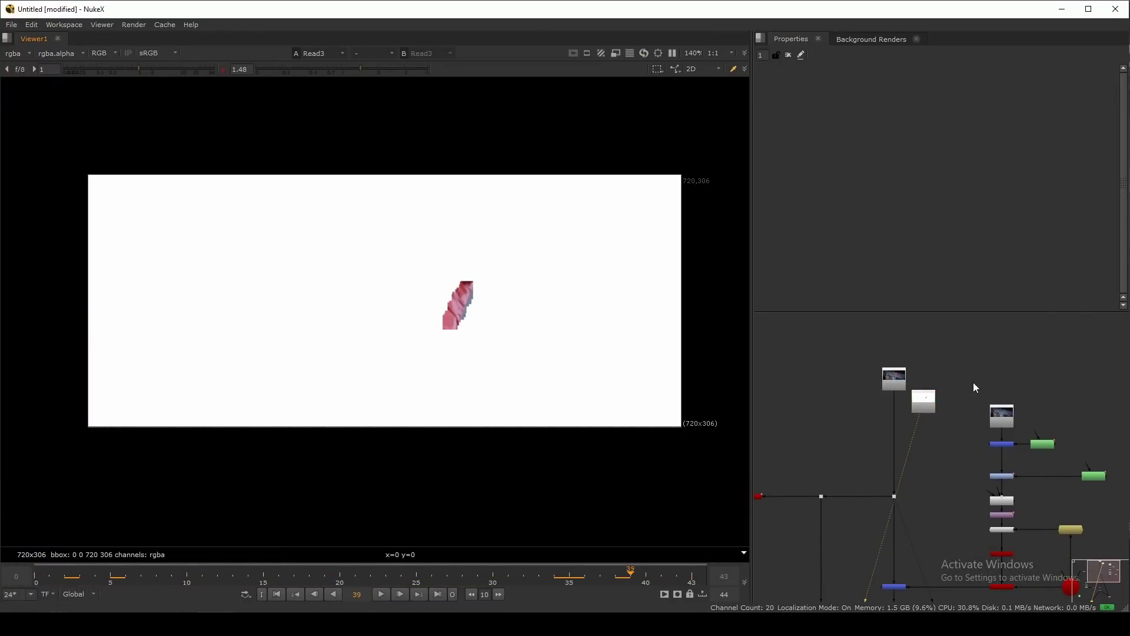
drag(928, 401, 938, 400)
double_click(937, 401)
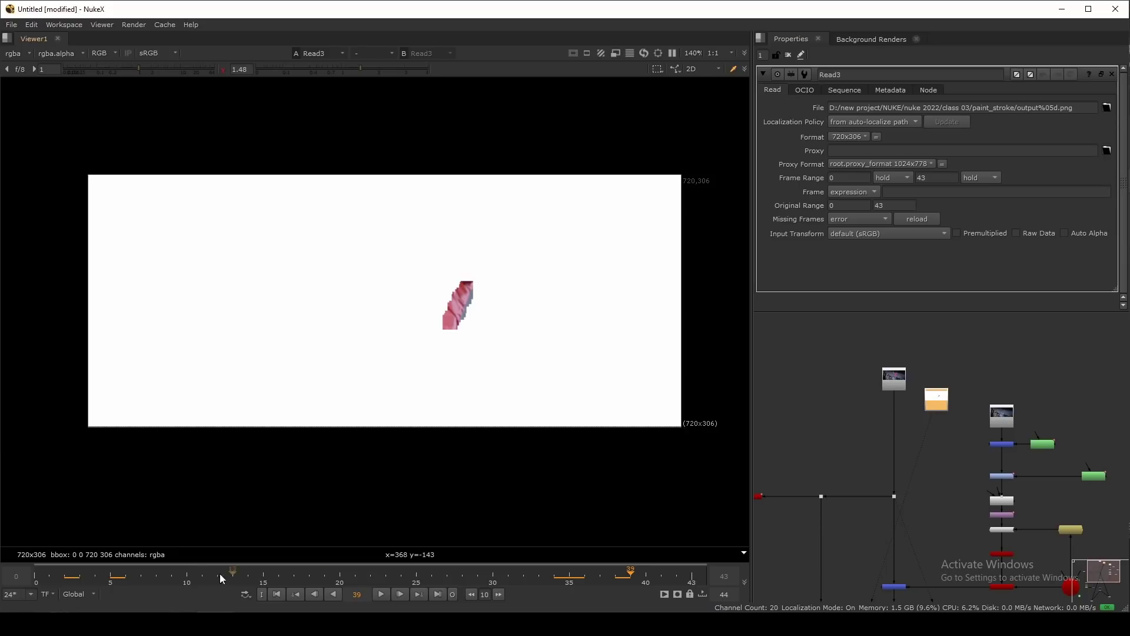
Step: Examine the Read3 shirt patch at frame 5 in both its alpha and RGB channels
click(33, 582)
drag(34, 582, 110, 582)
scroll(484, 304, up, 3)
scroll(511, 393, down, 2)
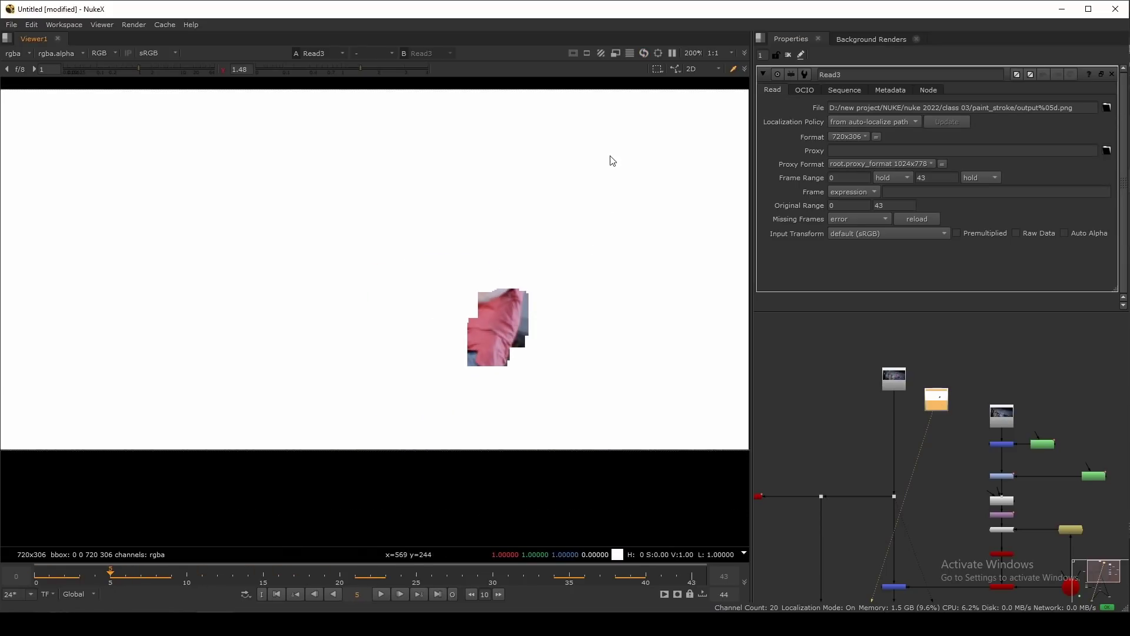
key(a)
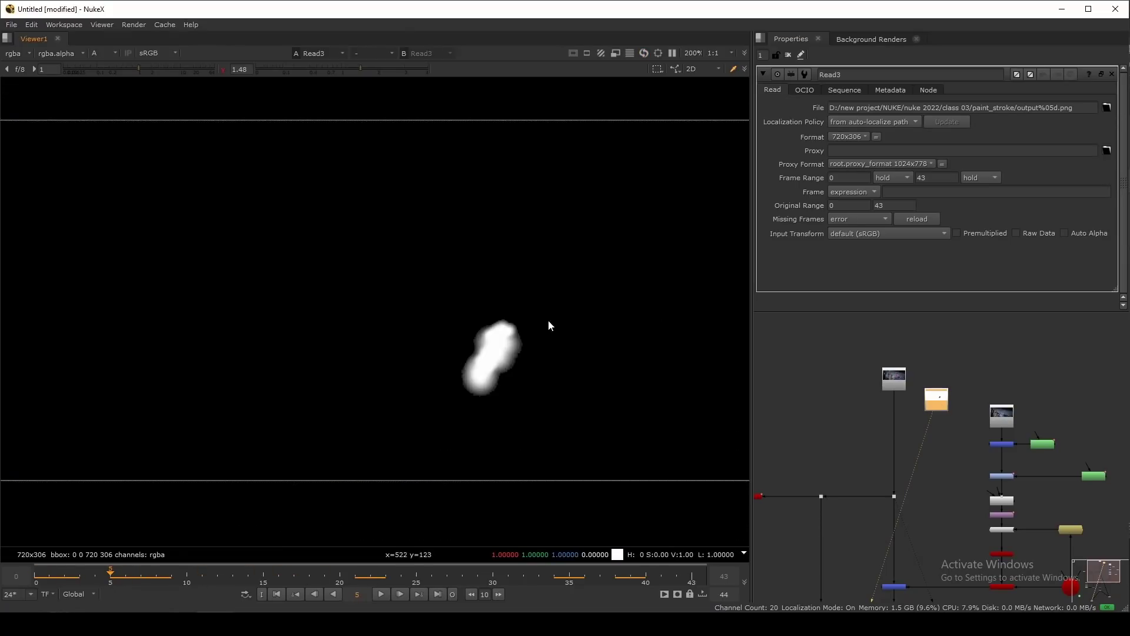
scroll(512, 335, up, 5)
key(a)
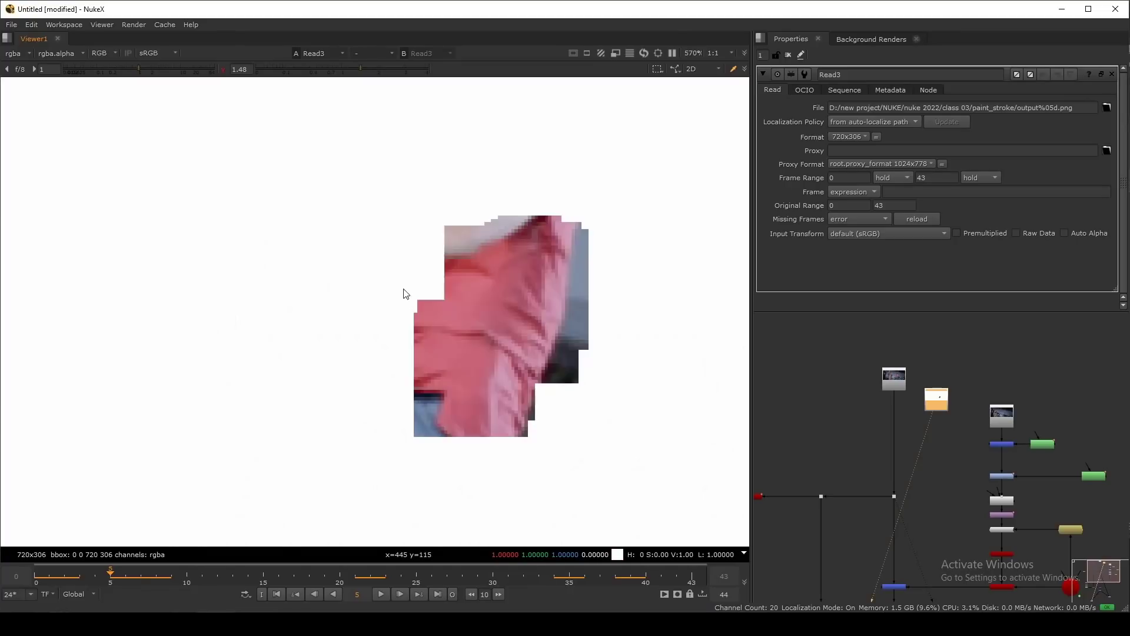
scroll(404, 290, down, 2)
scroll(822, 372, down, 2)
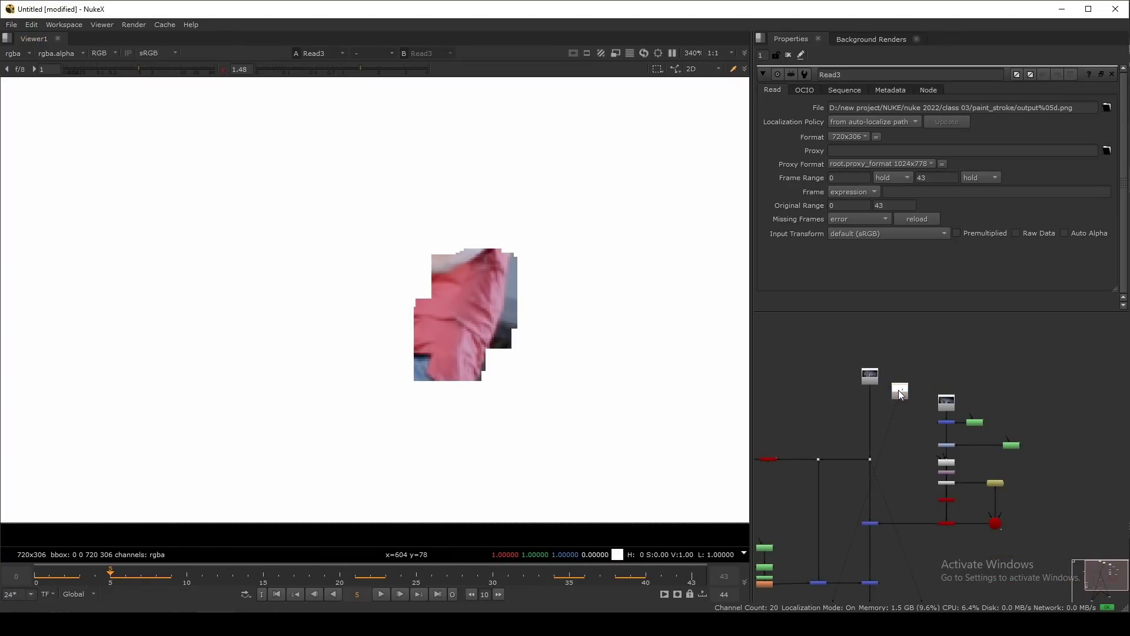
Step: Add a Premult node below Read3 and check the shirt patch against the black background
key(Tab)
text(premult)
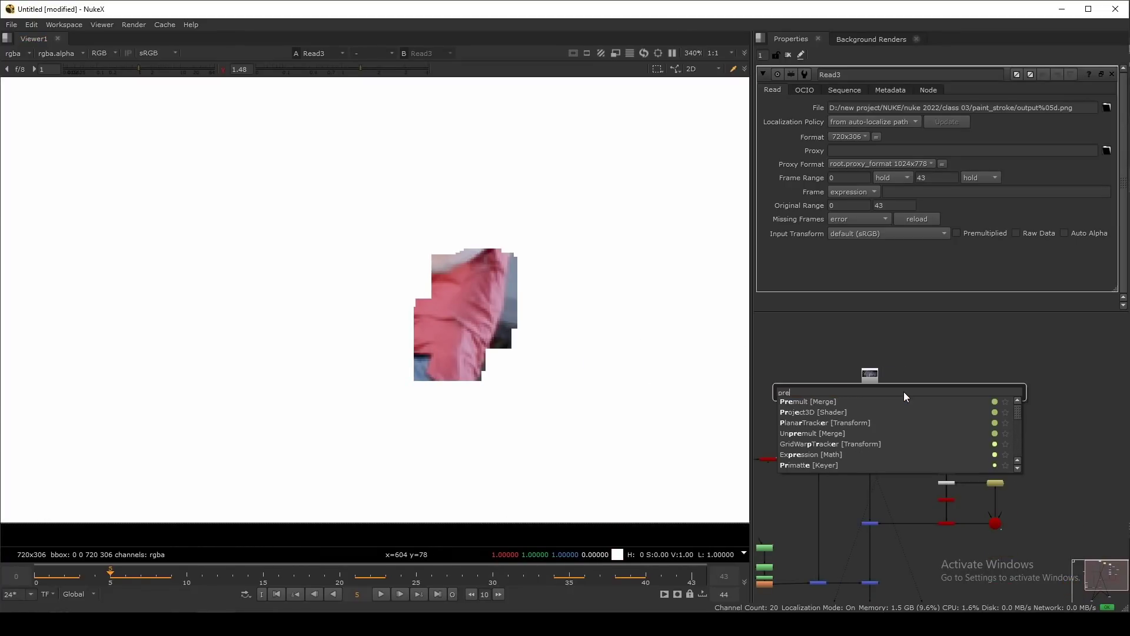
key(Return)
scroll(475, 295, down, 4)
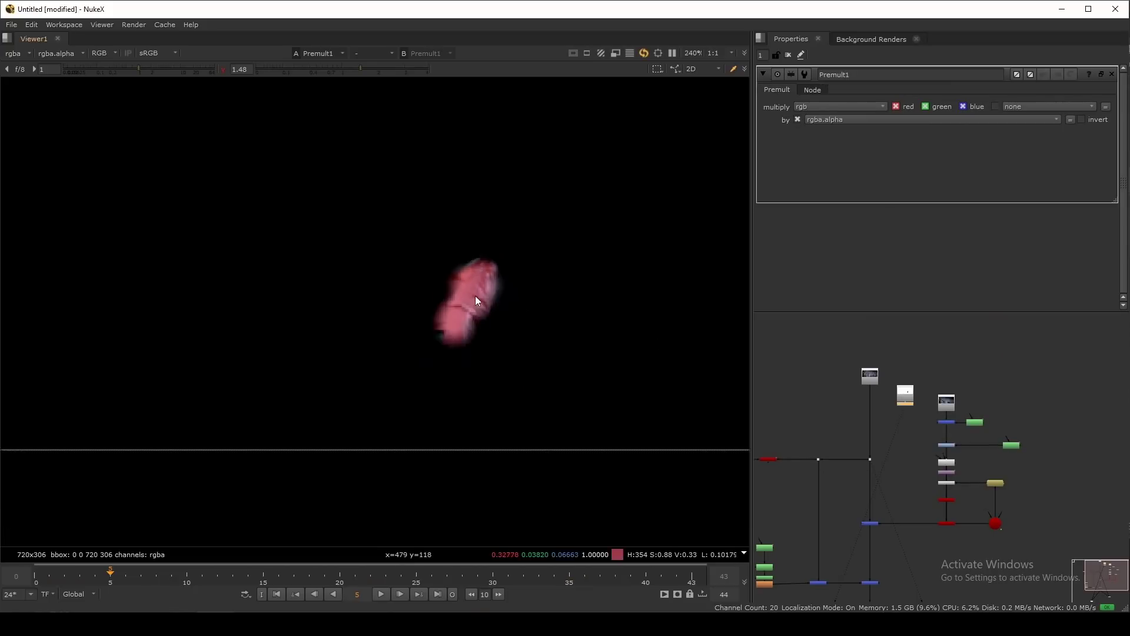
scroll(883, 422, up, 2)
Step: Insert an over Merge beneath Read1 with Premult1 as its A input, and align the Read3 and Premult1 nodes beside it
key(space)
scroll(647, 295, up, 3)
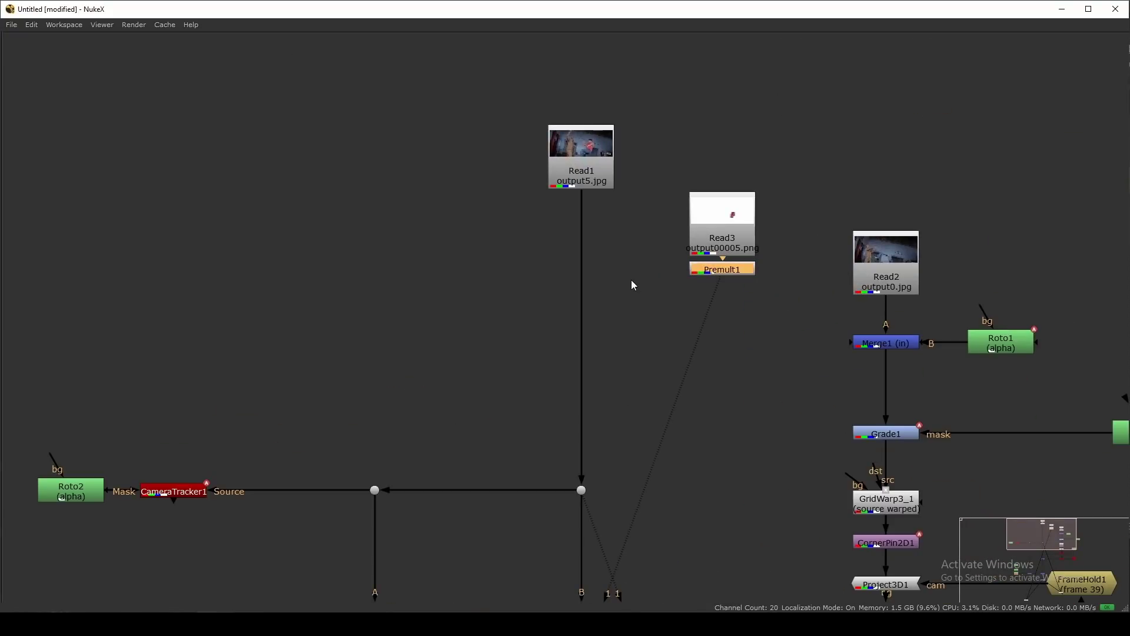
key(m)
drag(567, 296, 577, 296)
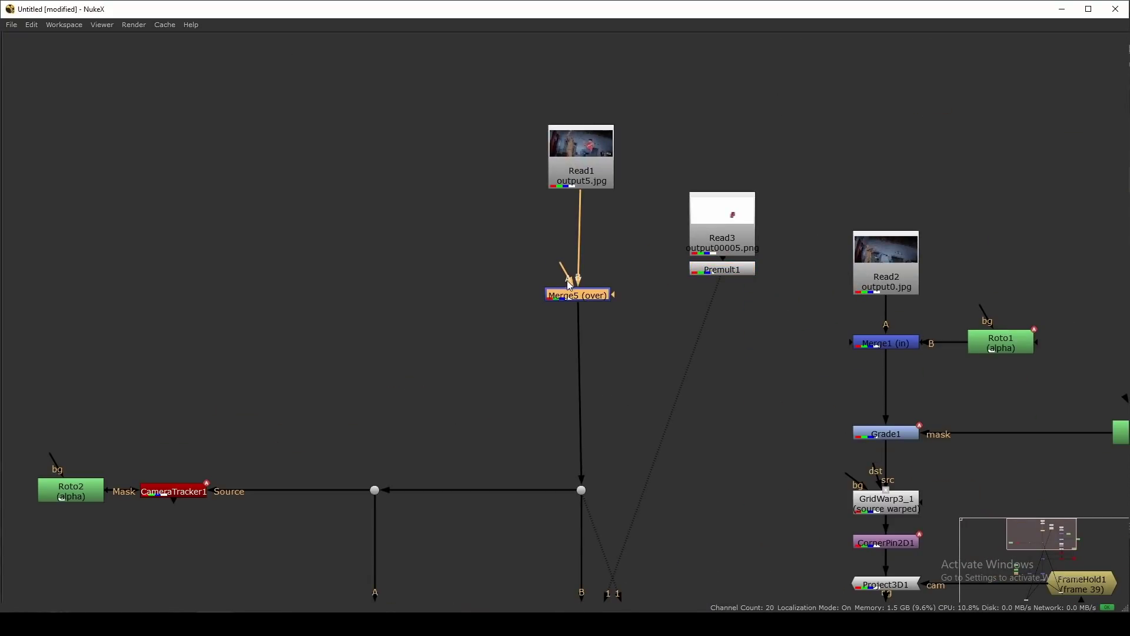
drag(710, 285, 751, 303)
drag(717, 230, 730, 187)
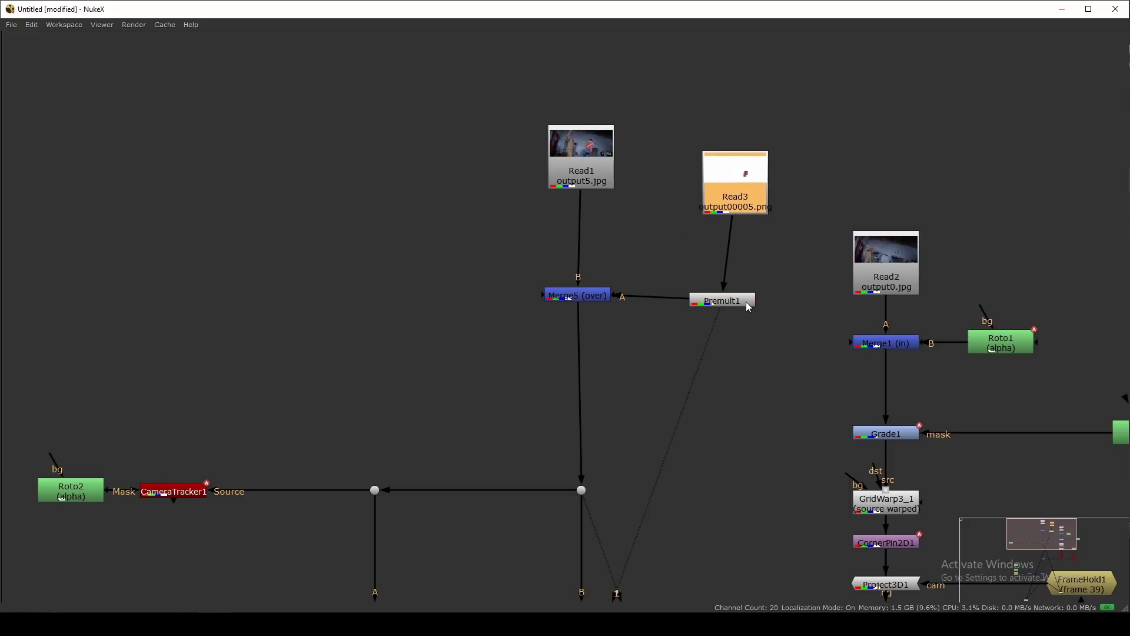
drag(742, 299, 751, 302)
drag(733, 173, 729, 171)
key(space)
Step: Load the Read1 plate and the Reformat1 composite into the viewer and compare them at frame 5
scroll(990, 439, down, 8)
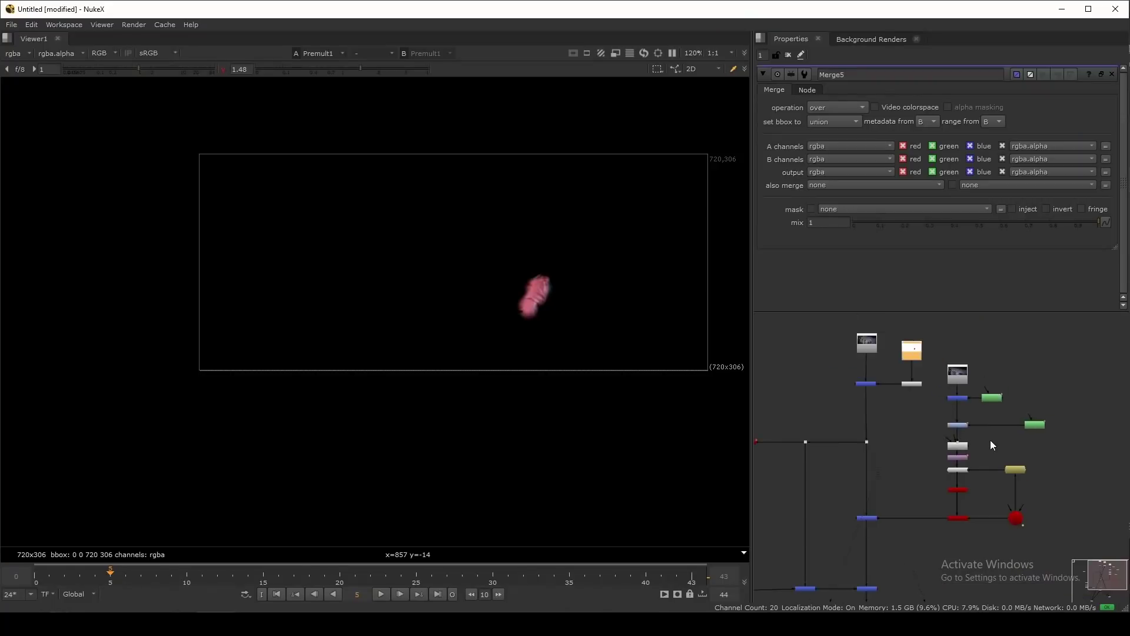
scroll(950, 436, up, 3)
key(1)
middle_drag(949, 587, 941, 510)
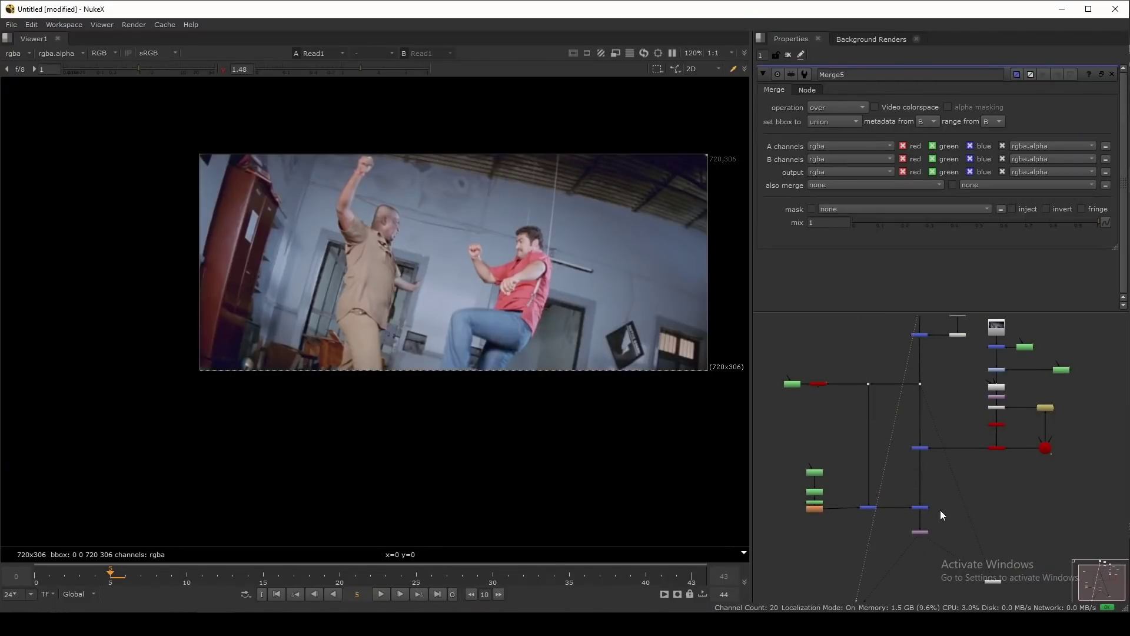
scroll(449, 268, up, 2)
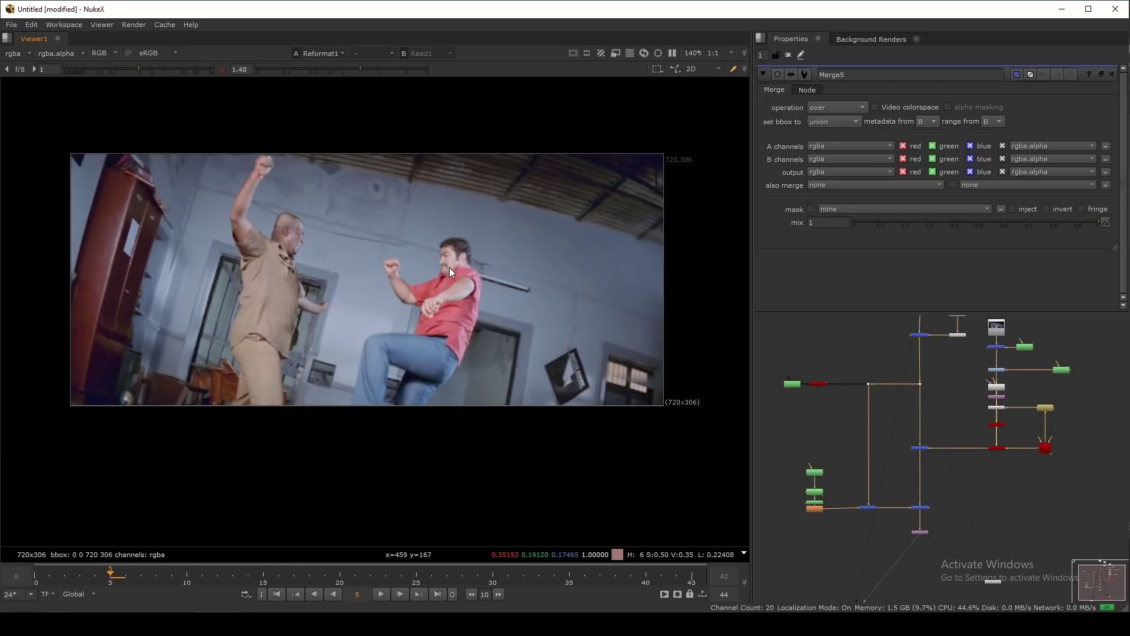
key(2)
middle_drag(588, 229, 598, 231)
key(1)
key(2)
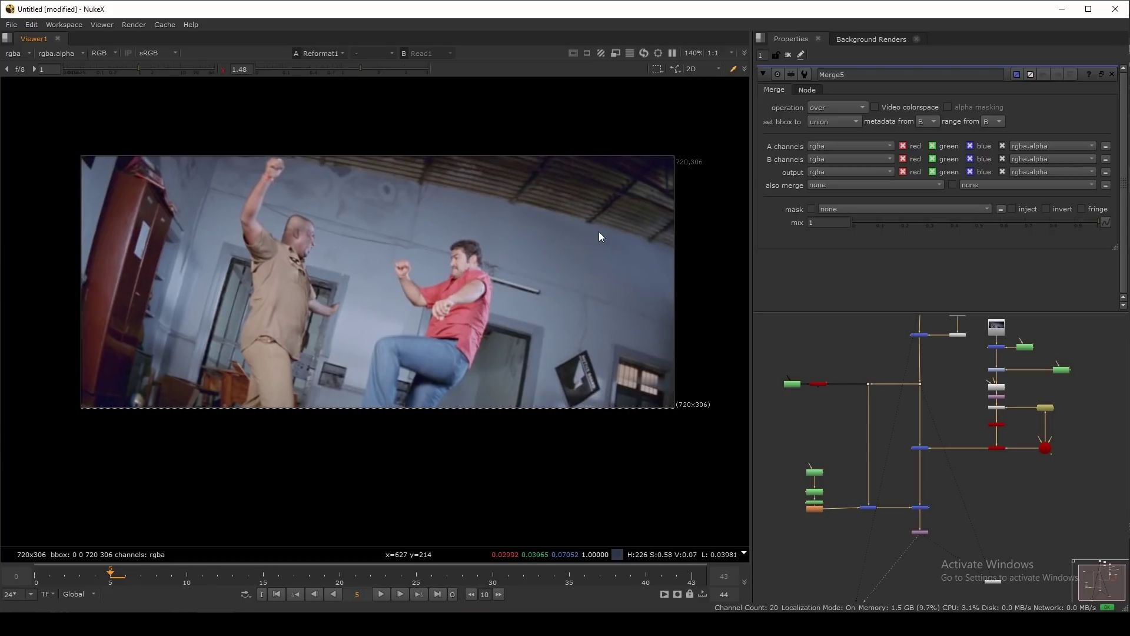
Step: Compare the original plate with the composite around frame 38, and scrub the composite back to frame 12
drag(568, 581, 615, 582)
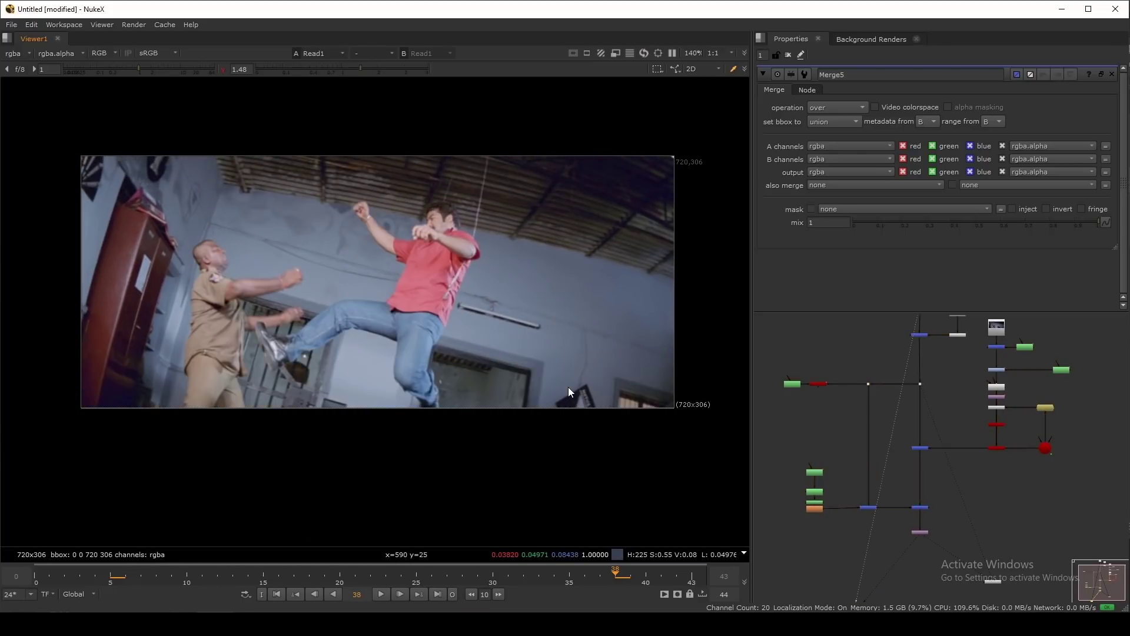
scroll(521, 277, up, 3)
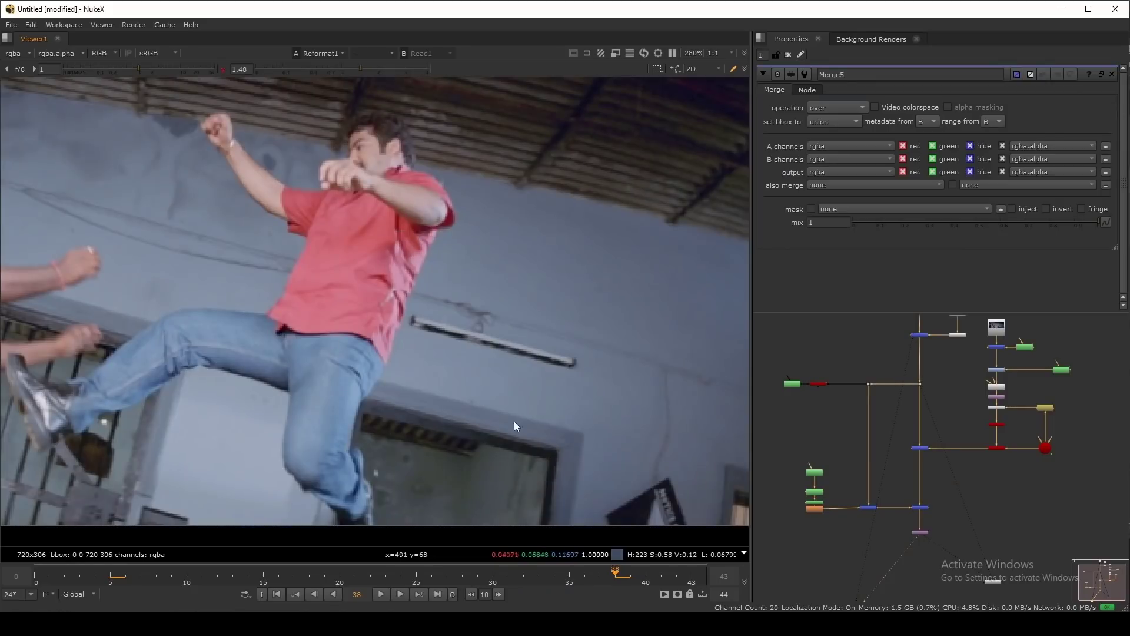
click(672, 578)
drag(677, 578, 217, 576)
key(1)
scroll(420, 413, down, 3)
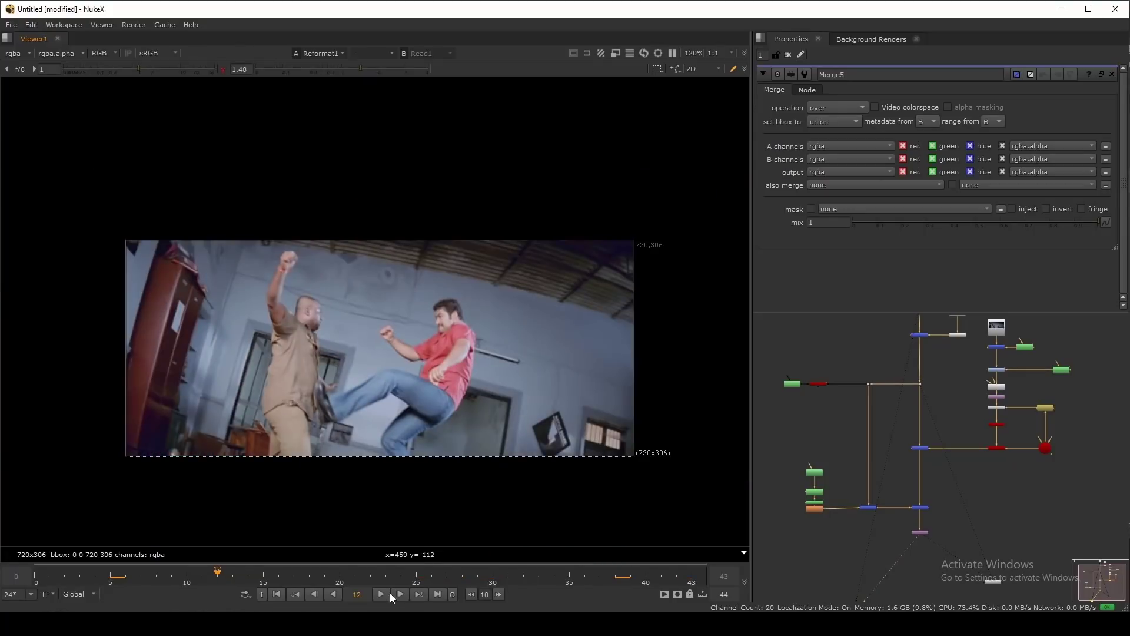
Step: Play back the Reformat1 composite in full colour and in the blue channel to examine the painted shirt
click(381, 594)
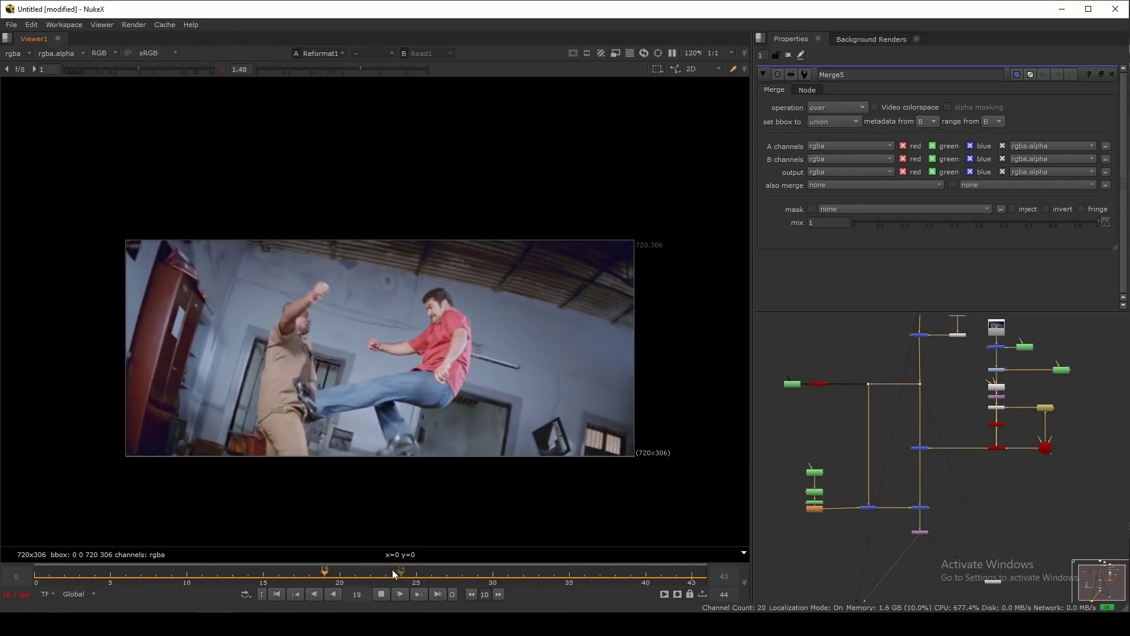
click(380, 594)
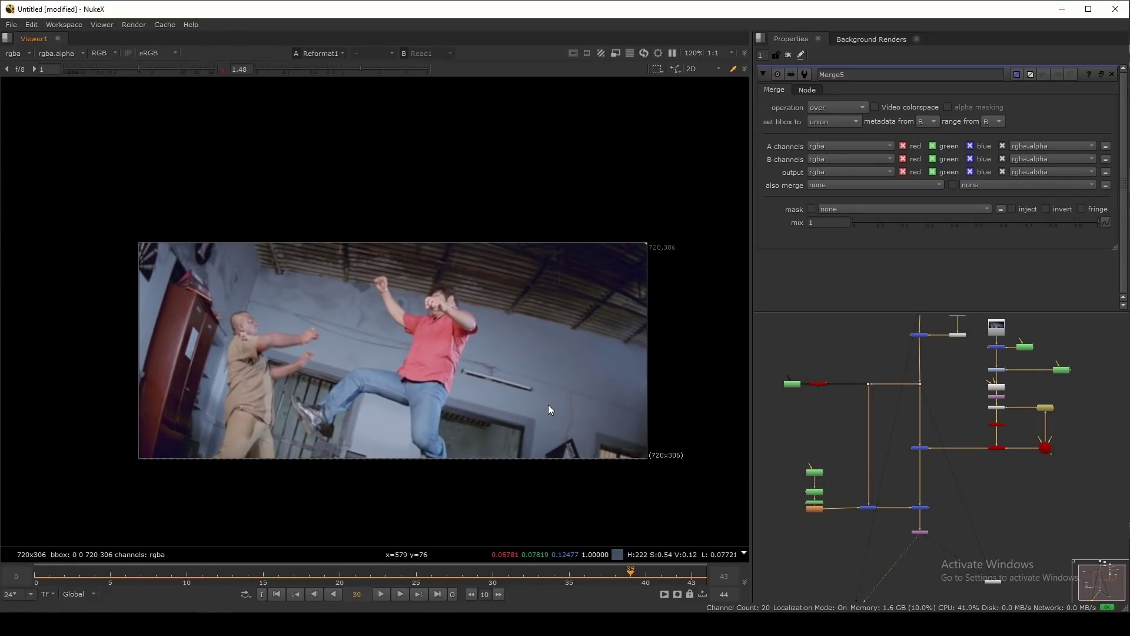
key(b)
scroll(550, 409, up, 5)
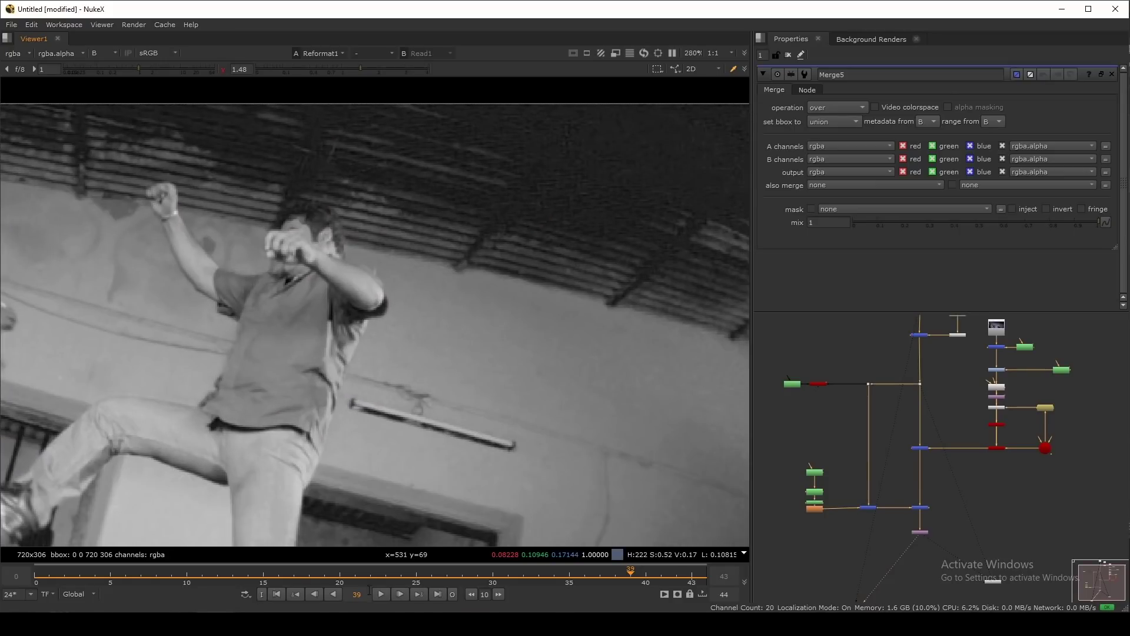
click(382, 594)
scroll(444, 290, down, 3)
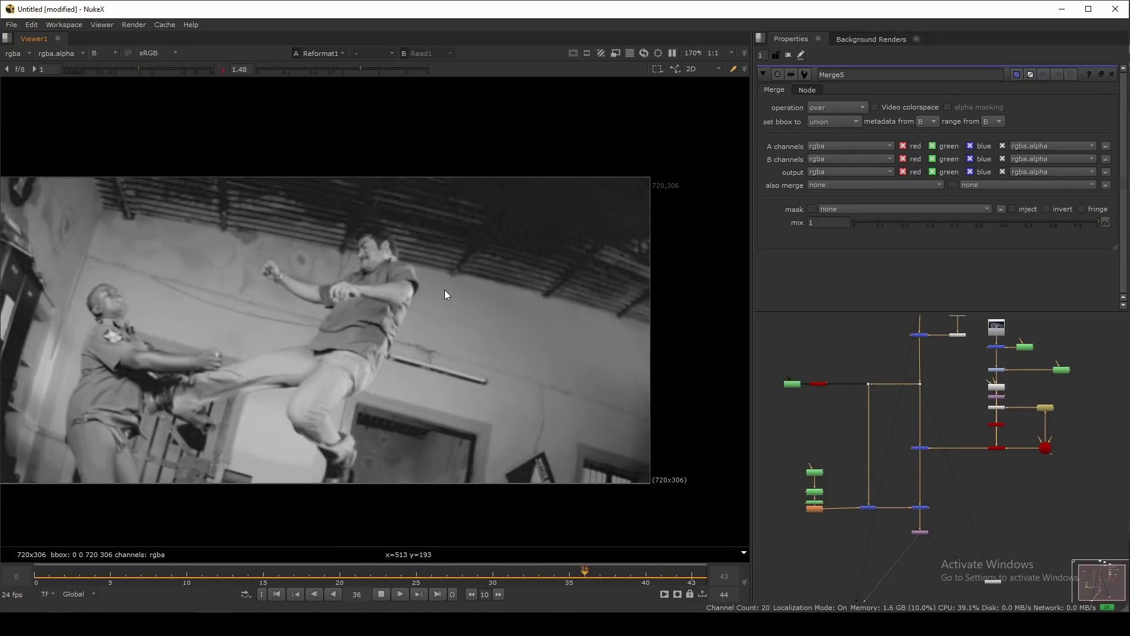
Step: Move the Read2 projection branch away from the main pipe and line up the main-pipe Merge with its ScanlineRender
key(space)
scroll(580, 340, up, 4)
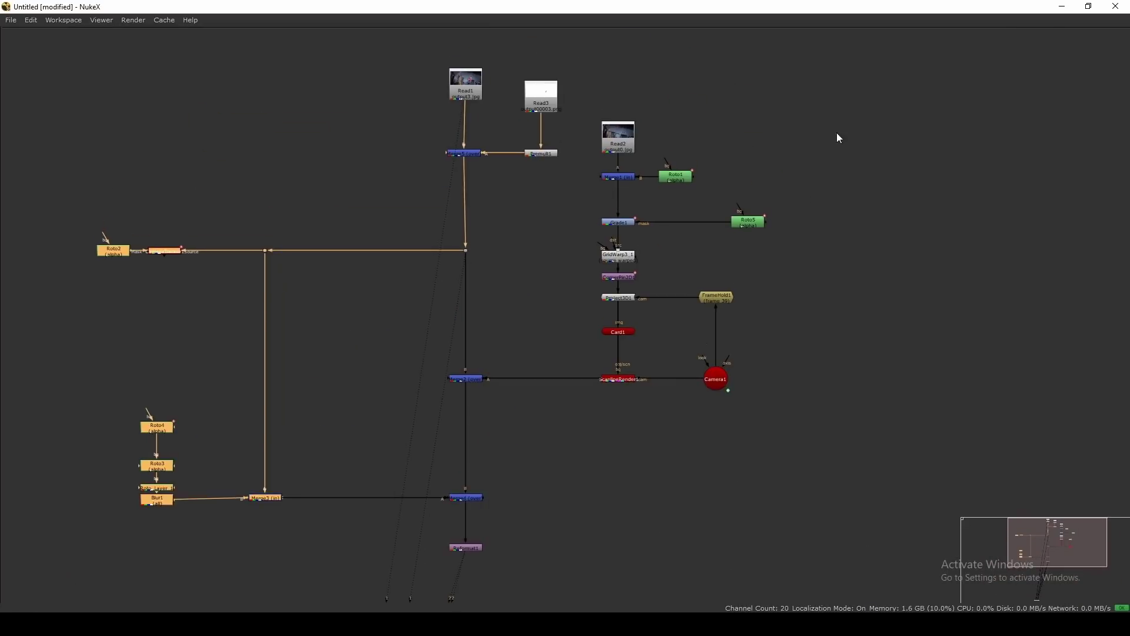
drag(853, 69, 725, 380)
drag(566, 324, 627, 400)
drag(465, 380, 464, 373)
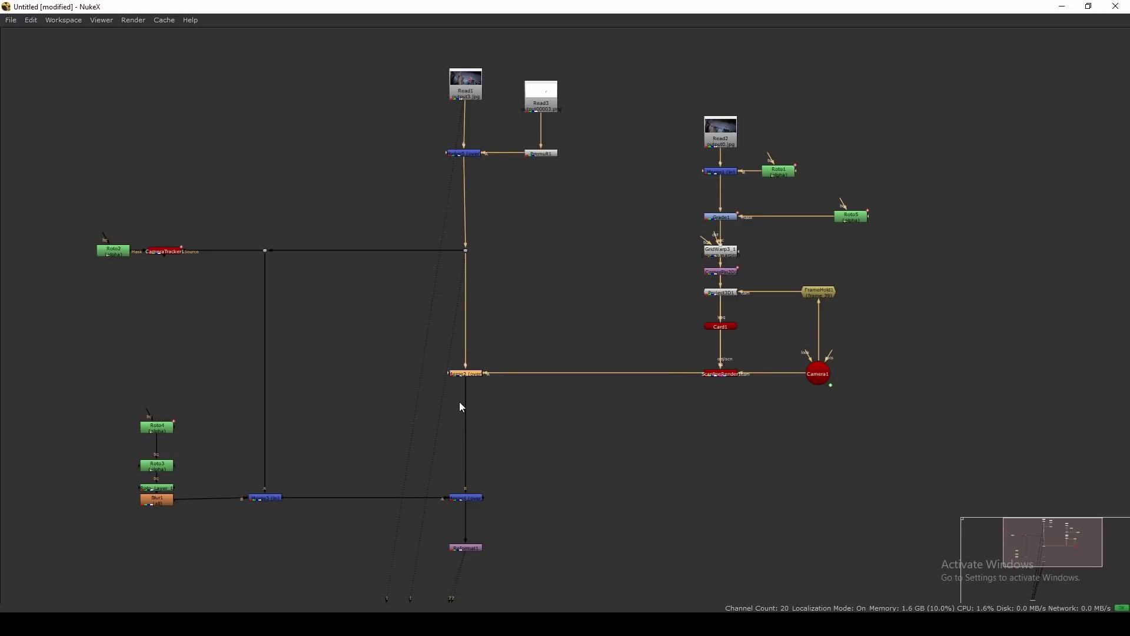
Step: Move the viewer node farther below the script and shift the Reformat node slightly down under the final Merge
middle_drag(458, 388, 520, 288)
scroll(526, 277, down, 3)
middle_drag(546, 396, 578, 259)
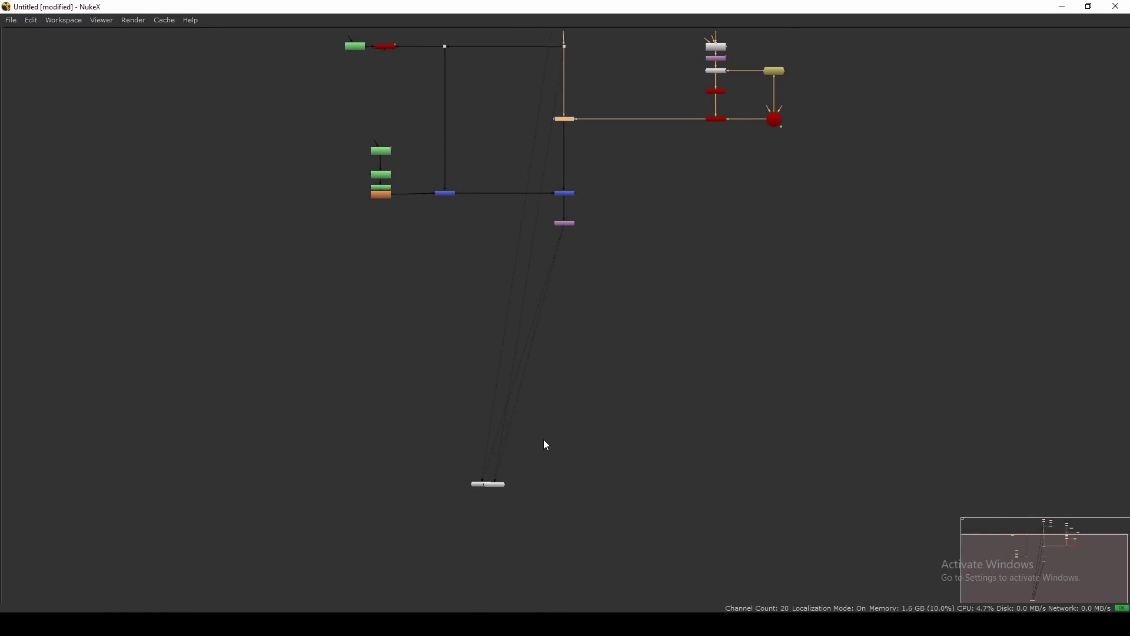
drag(485, 486, 362, 600)
middle_drag(592, 253, 579, 308)
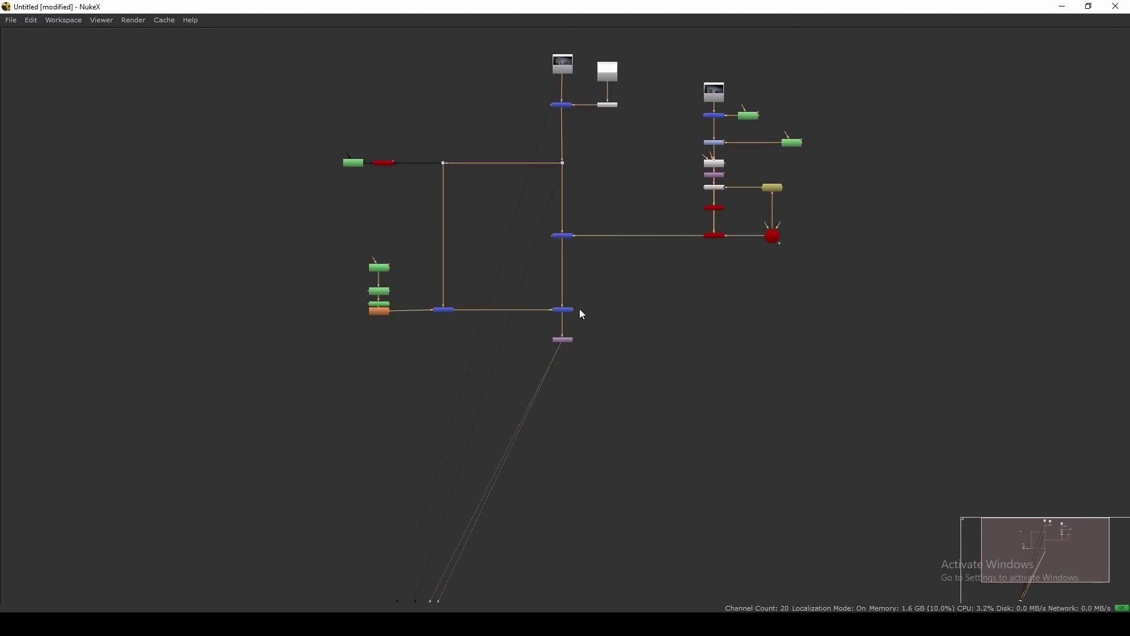
scroll(579, 309, up, 3)
drag(556, 373, 557, 383)
middle_drag(580, 377, 630, 403)
scroll(630, 403, down, 3)
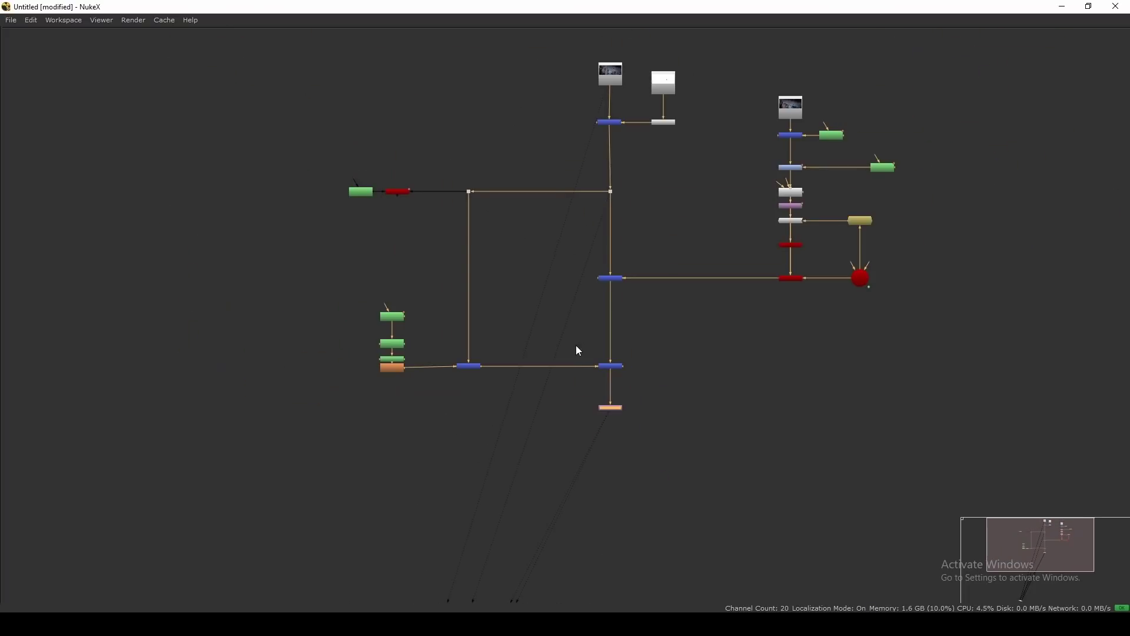
Step: Add a Merge node below the Reformat node and insert a Dot in the plate's horizontal pipe
middle_drag(670, 488, 680, 416)
scroll(685, 419, up, 3)
click(696, 422)
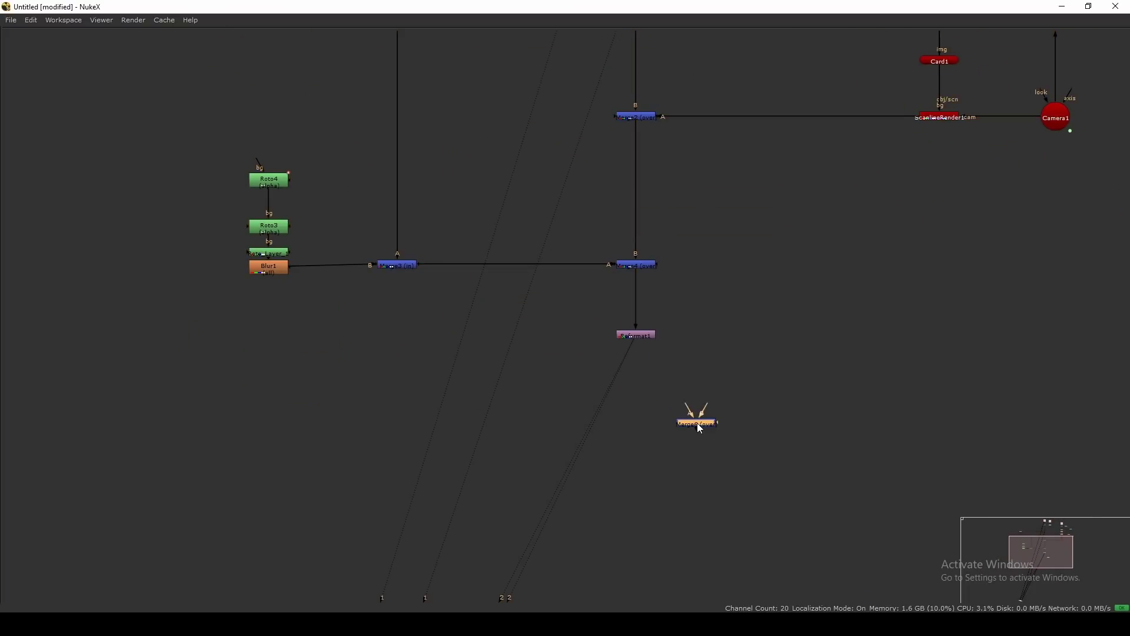
middle_drag(574, 360, 593, 493)
ctrl+click(535, 103)
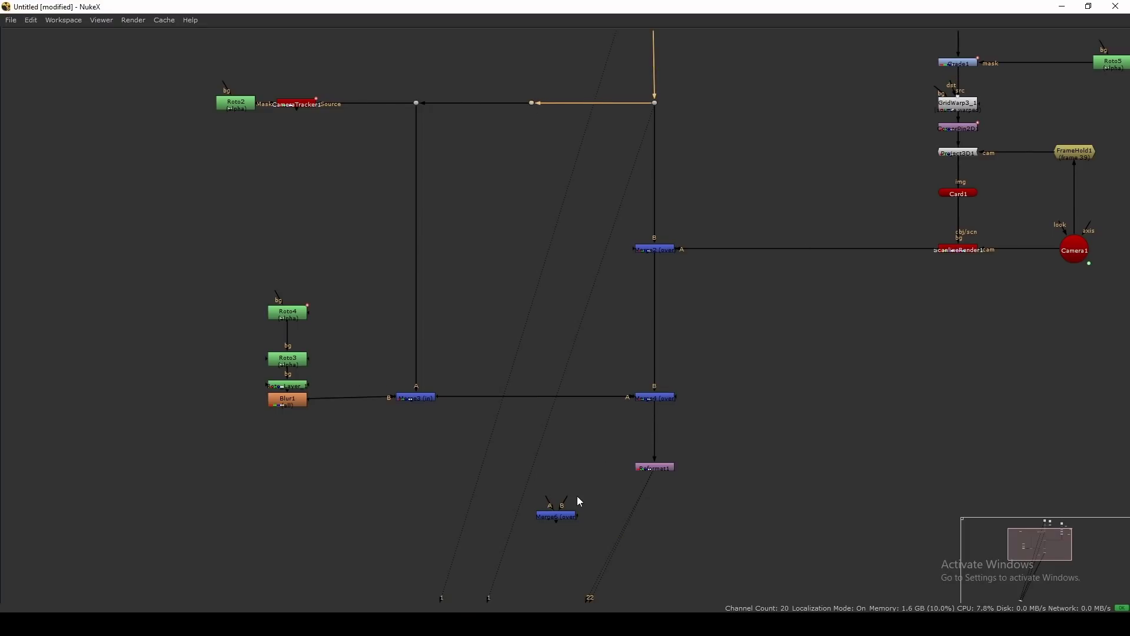
Step: Connect the new Merge's B input to Reformat1 and its A input to the new Dot, and line it up beside Reformat1
drag(575, 498, 657, 474)
drag(553, 505, 565, 147)
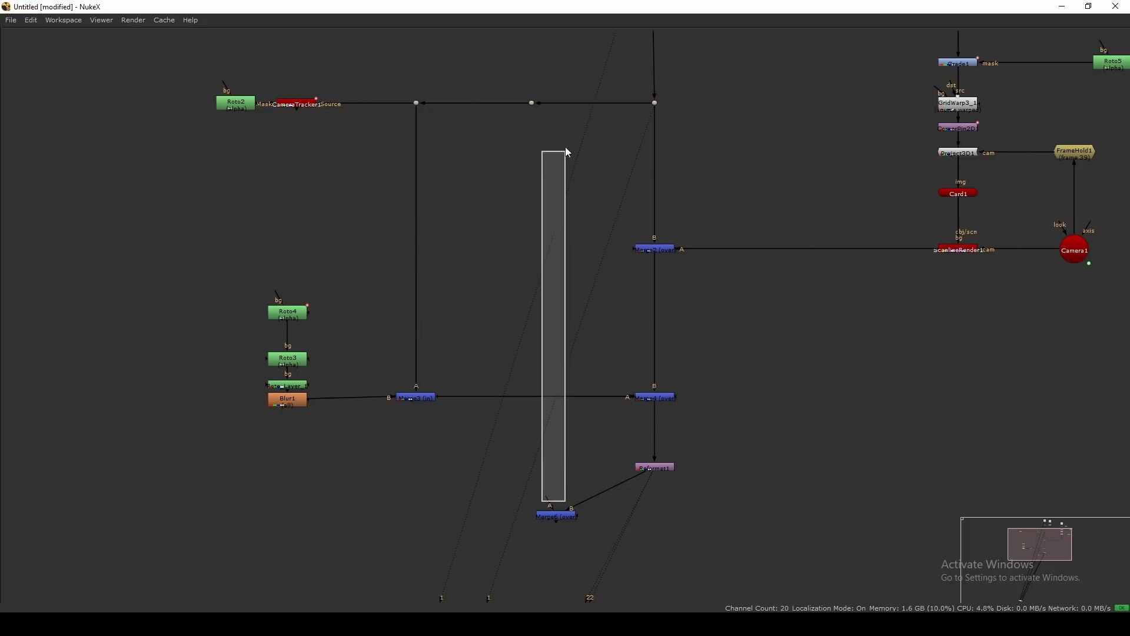
drag(551, 505, 530, 102)
middle_drag(632, 496, 687, 415)
drag(615, 436, 591, 386)
scroll(621, 427, up, 3)
middle_drag(621, 427, 542, 433)
click(541, 430)
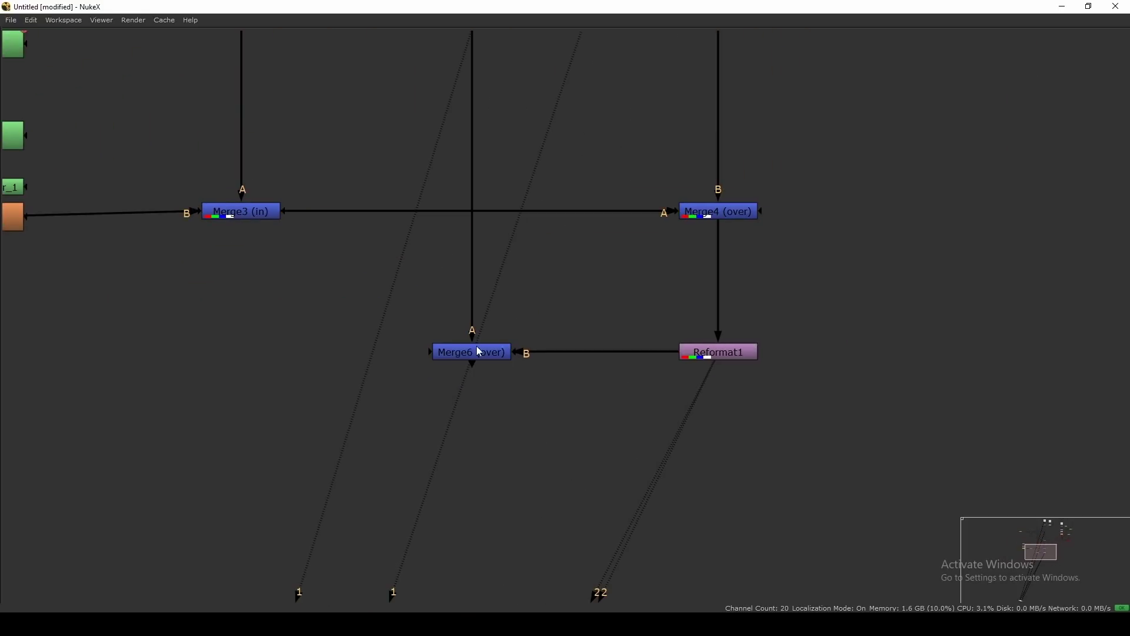
Step: View Merge6 and set its operation to difference
click(475, 347)
key(1)
scroll(815, 427, down, 3)
key(space)
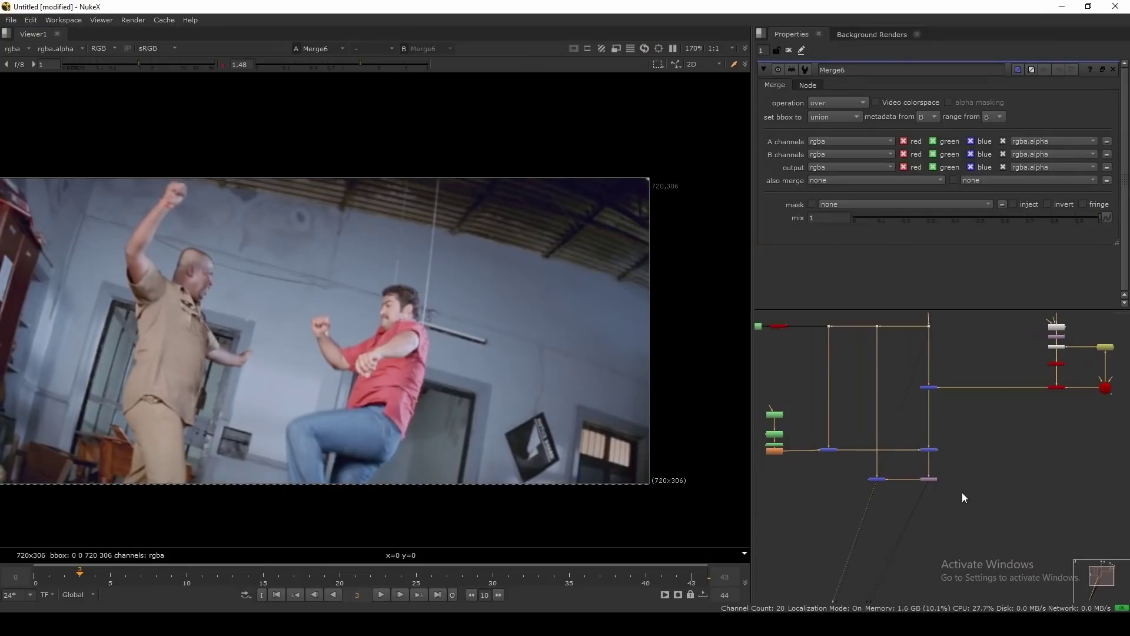
click(837, 103)
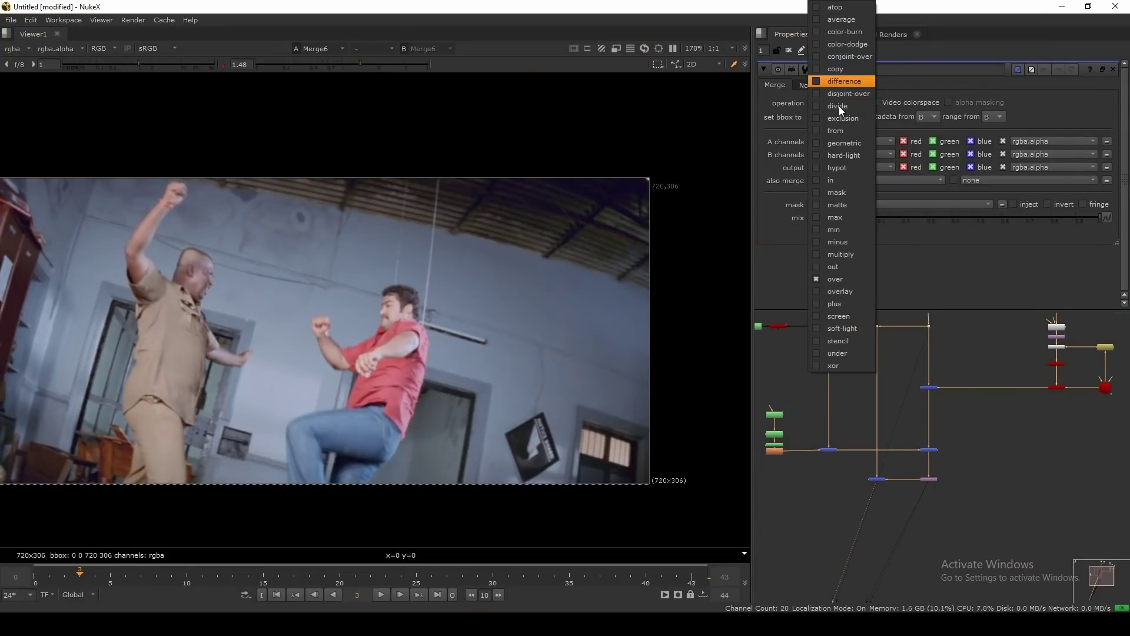
key(Return)
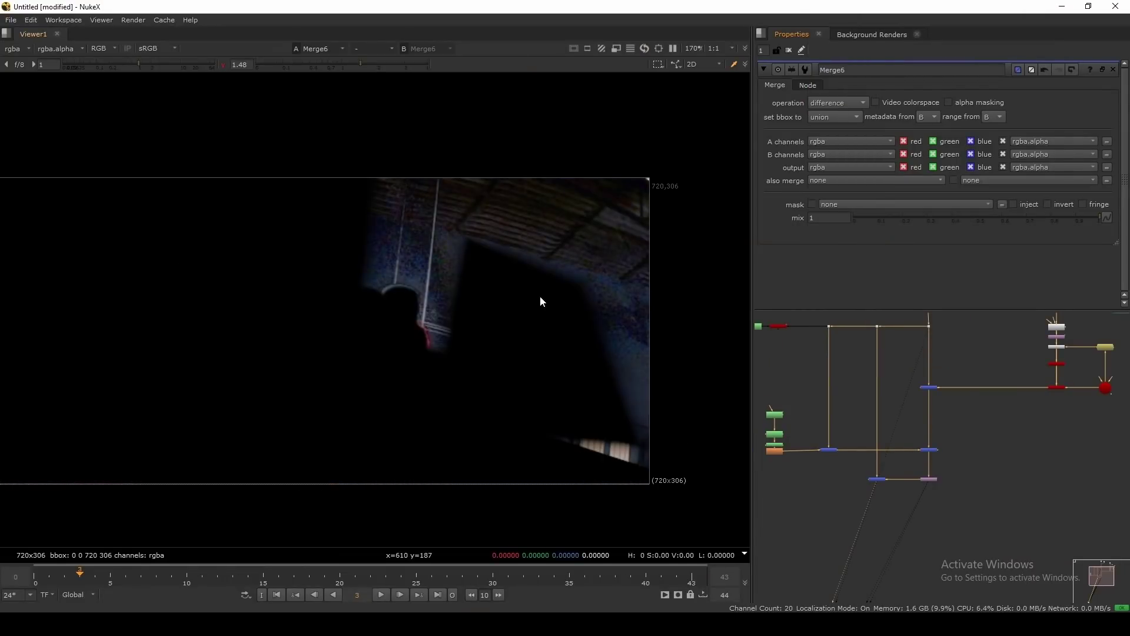
middle_drag(539, 296, 490, 305)
Step: Add a Keyer node directly after the difference Merge
scroll(916, 507, up, 4)
scroll(916, 507, up, 3)
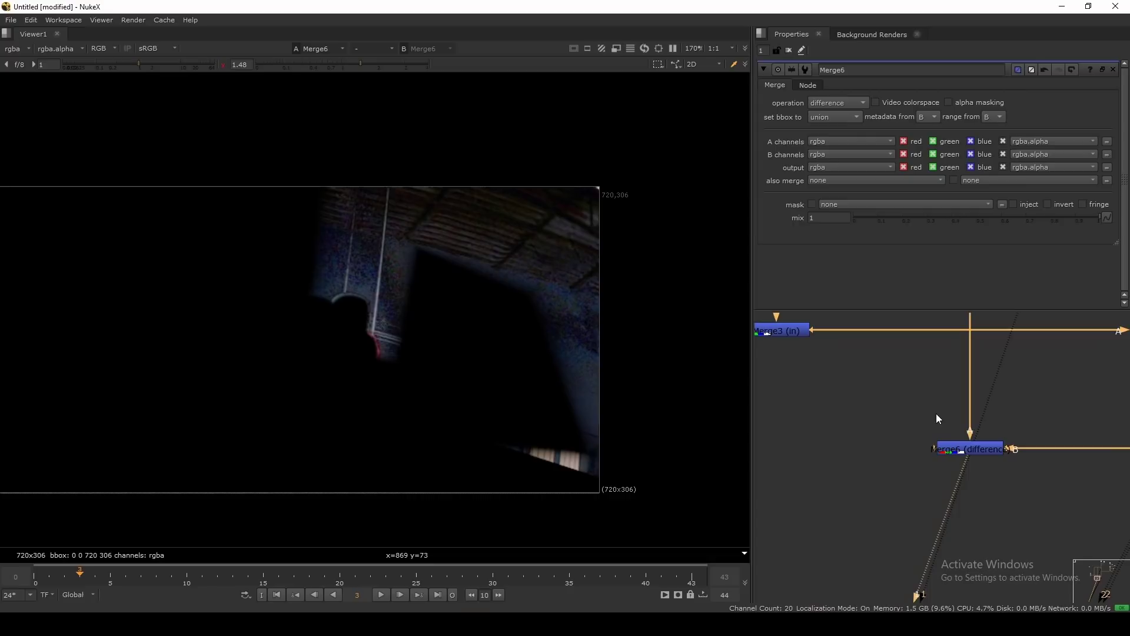
click(964, 446)
key(Tab)
text(k)
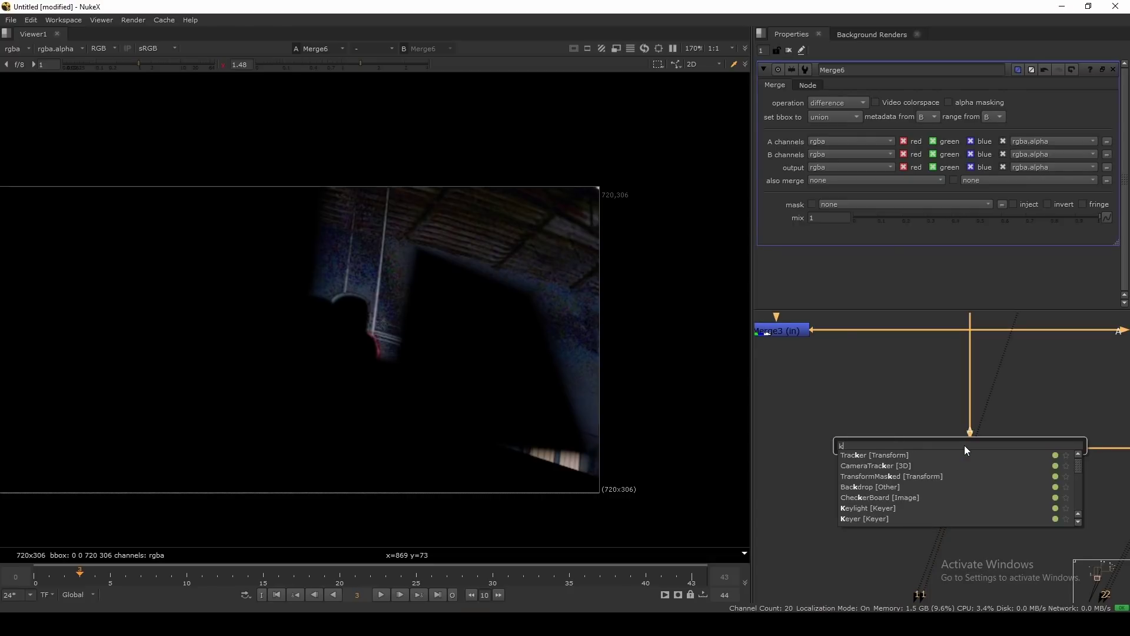
text(ey)
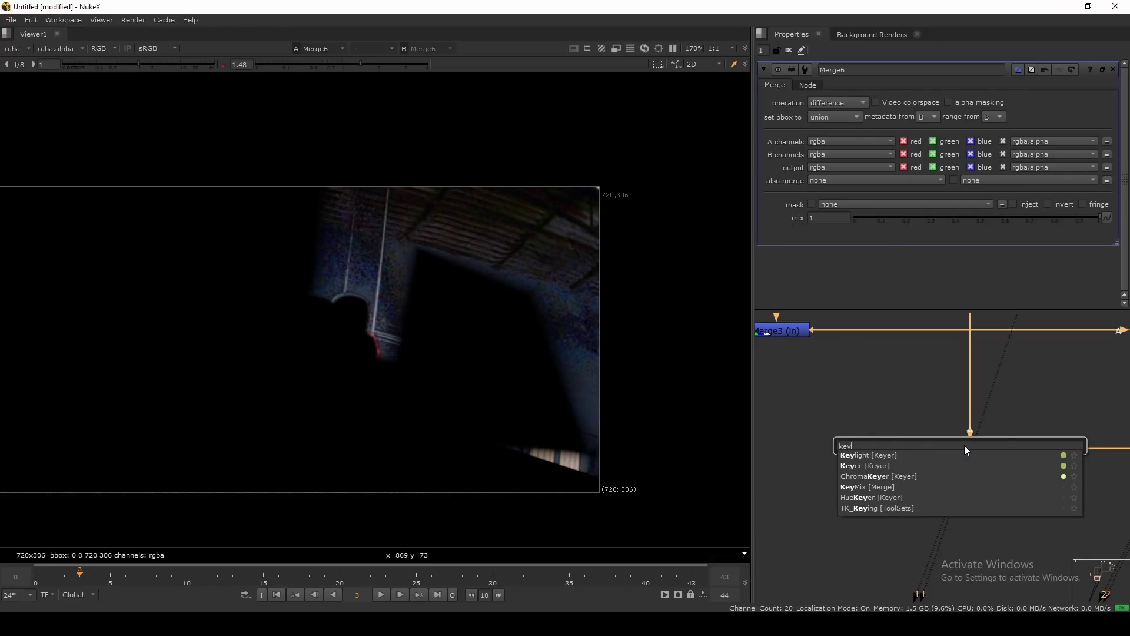
key(Down)
key(Down)
key(Return)
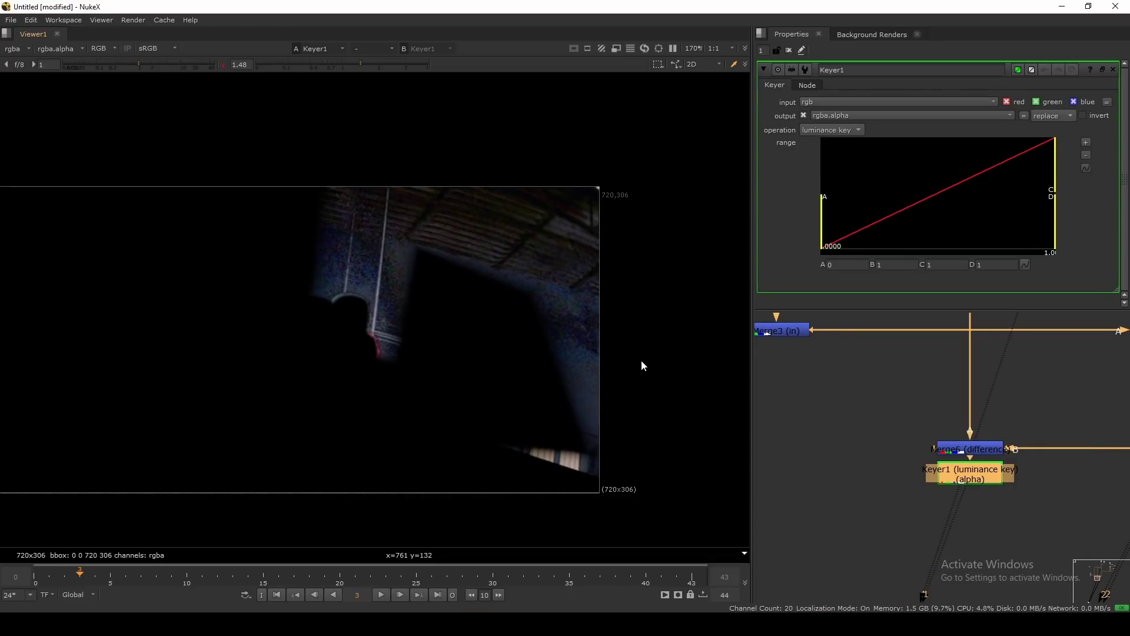
Step: Display the Keyer's alpha, lower range point B of the luminance key to about 0.0016, and inspect the matte
middle_drag(460, 334, 461, 314)
key(a)
middle_drag(513, 195, 565, 201)
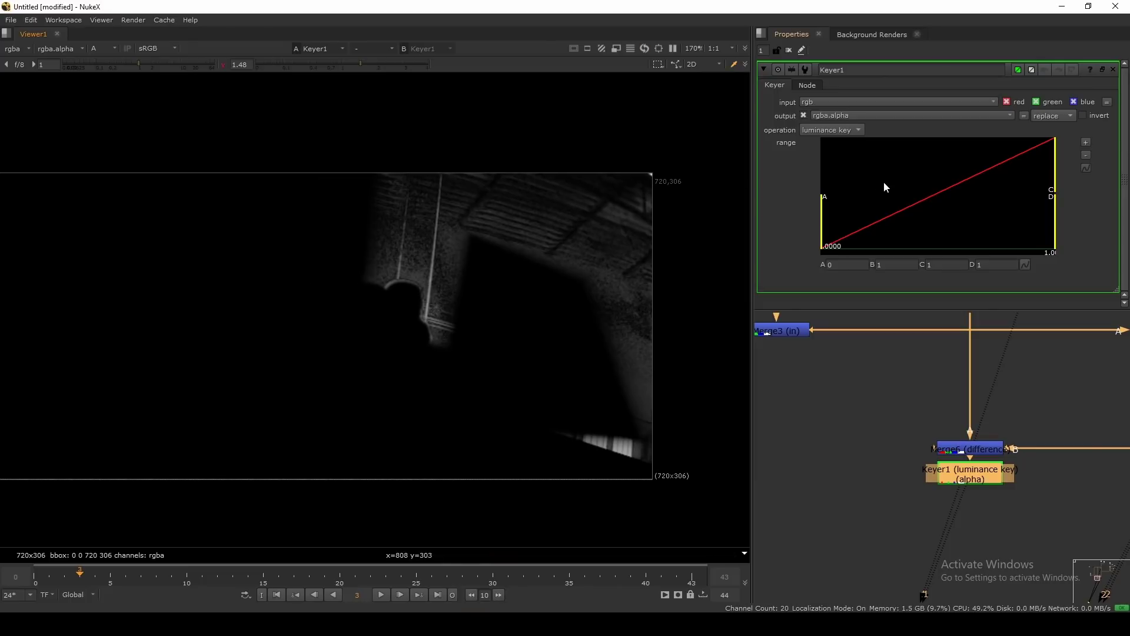
drag(1052, 174, 828, 195)
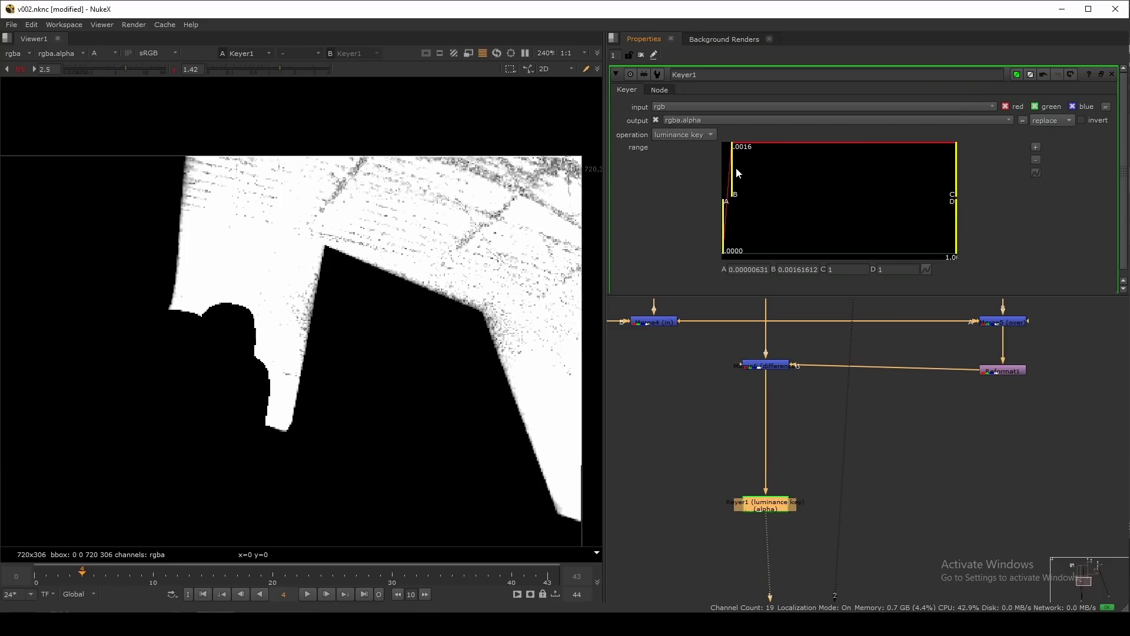
middle_drag(385, 284, 356, 285)
scroll(356, 285, up, 1)
scroll(511, 166, up, 4)
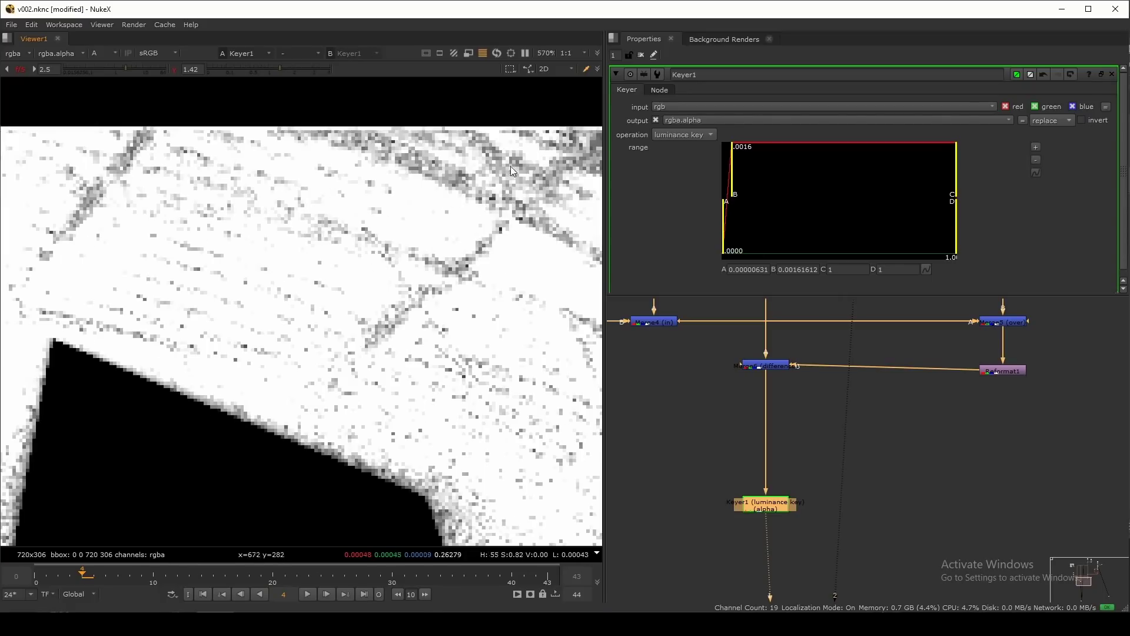
Step: Insert a Blur node between the difference Merge and the Keyer and set its size to 1
click(794, 428)
key(b)
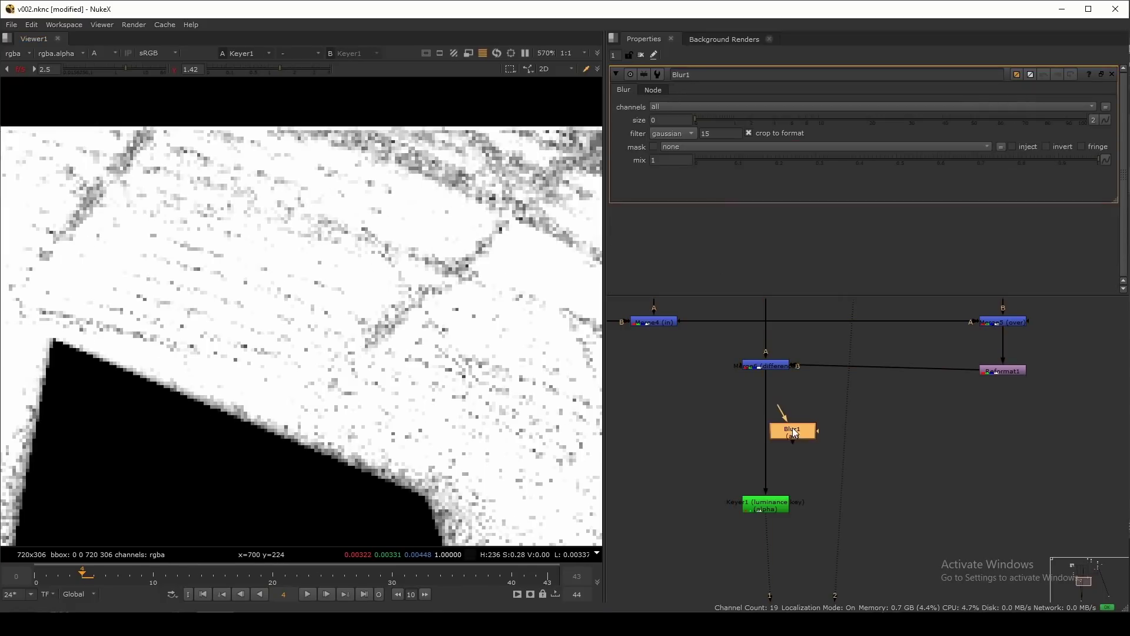
drag(793, 427, 771, 434)
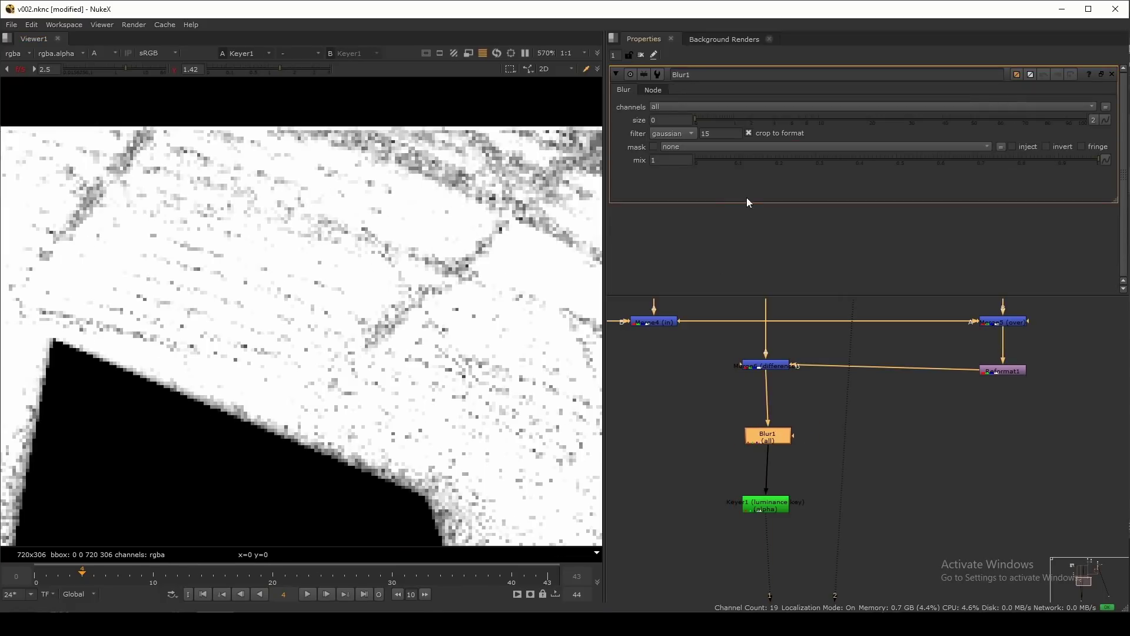
double_click(675, 120)
text(1)
key(Return)
scroll(487, 245, down, 3)
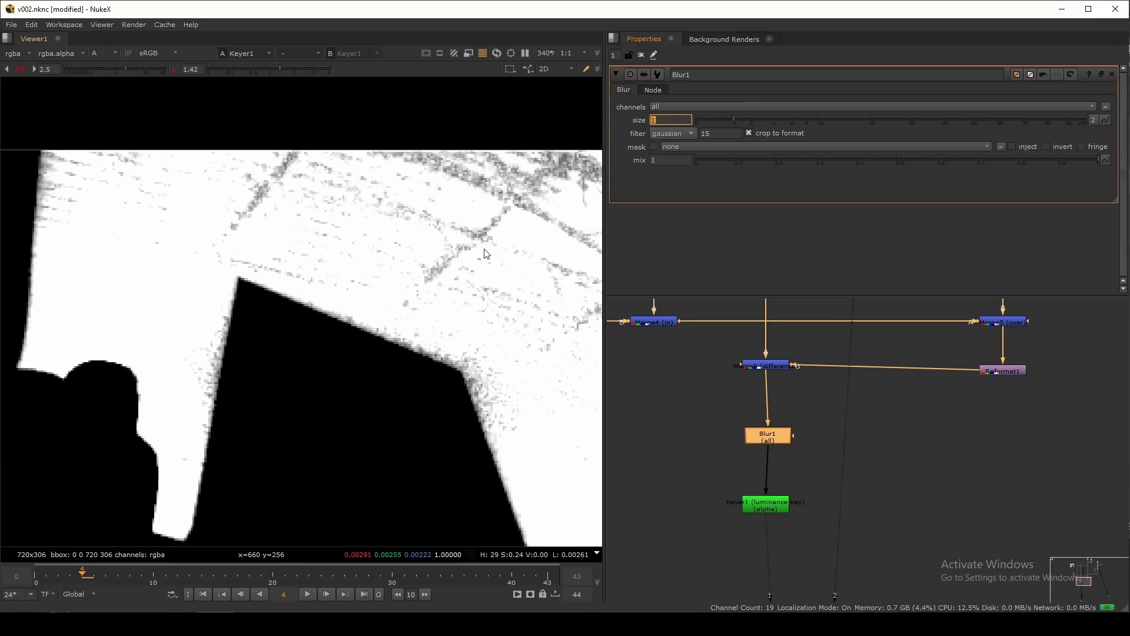
Step: Lower the Keyer's range point B to about 0.0001 to solidify the matte
double_click(762, 501)
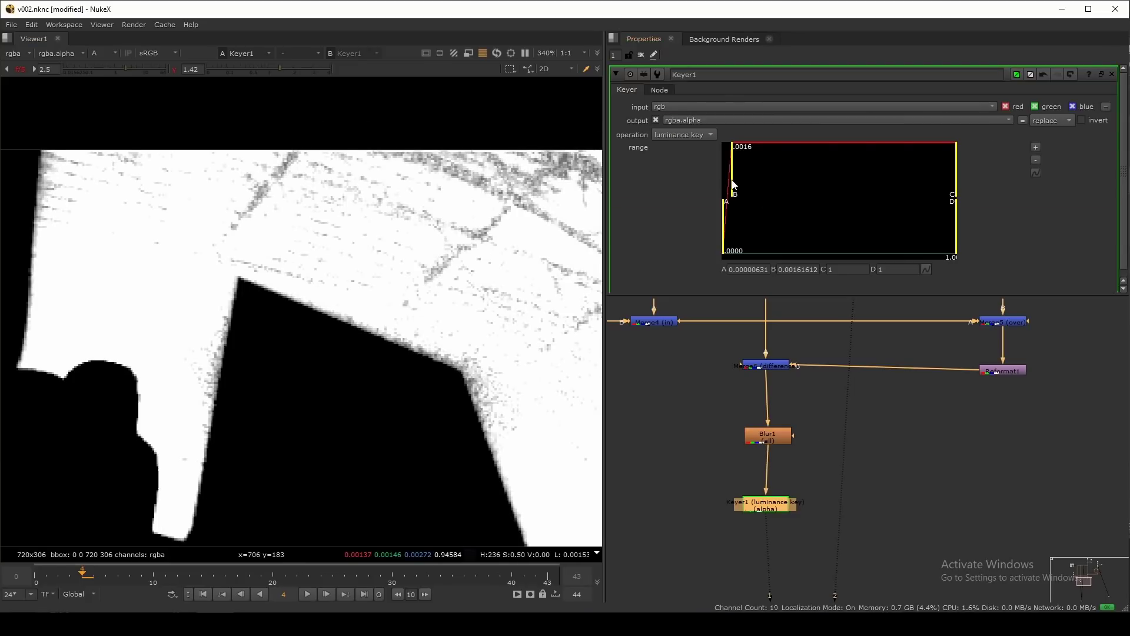
drag(733, 184, 725, 186)
scroll(312, 319, down, 2)
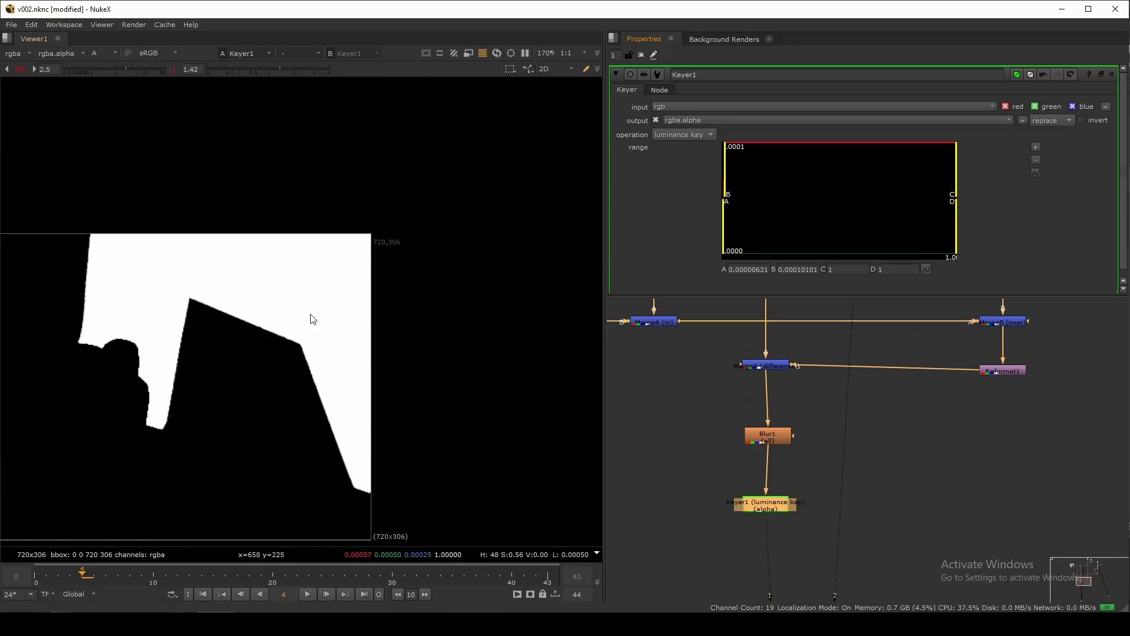
scroll(312, 318, up, 2)
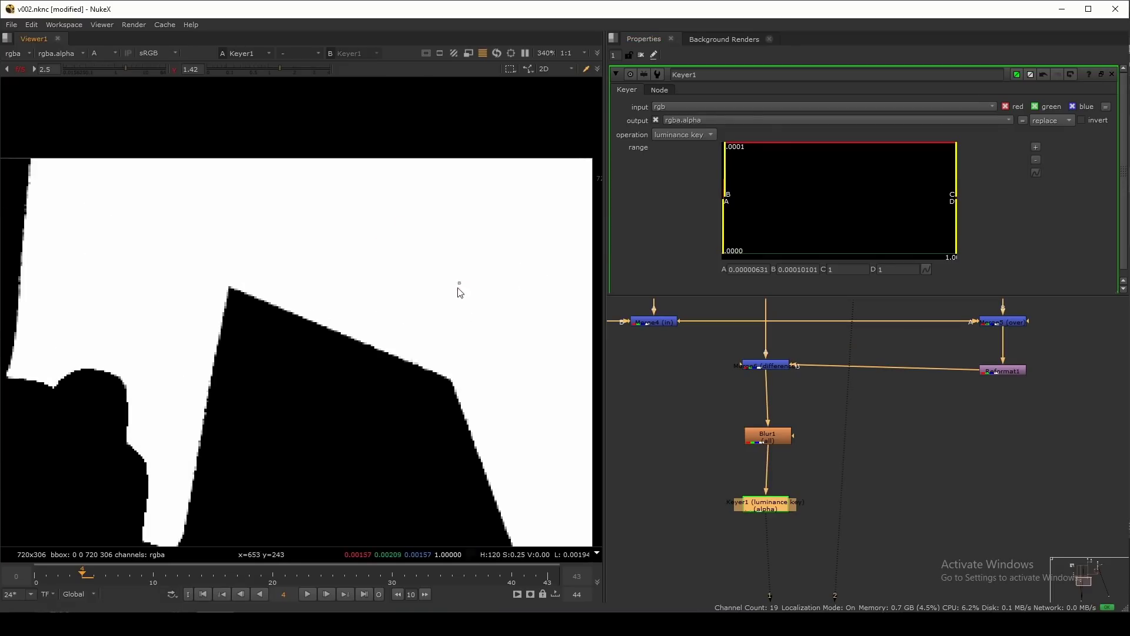
Step: Check the matte for holes at frame 42 and set the Blur size to 2
drag(452, 576, 538, 578)
middle_drag(475, 313, 311, 348)
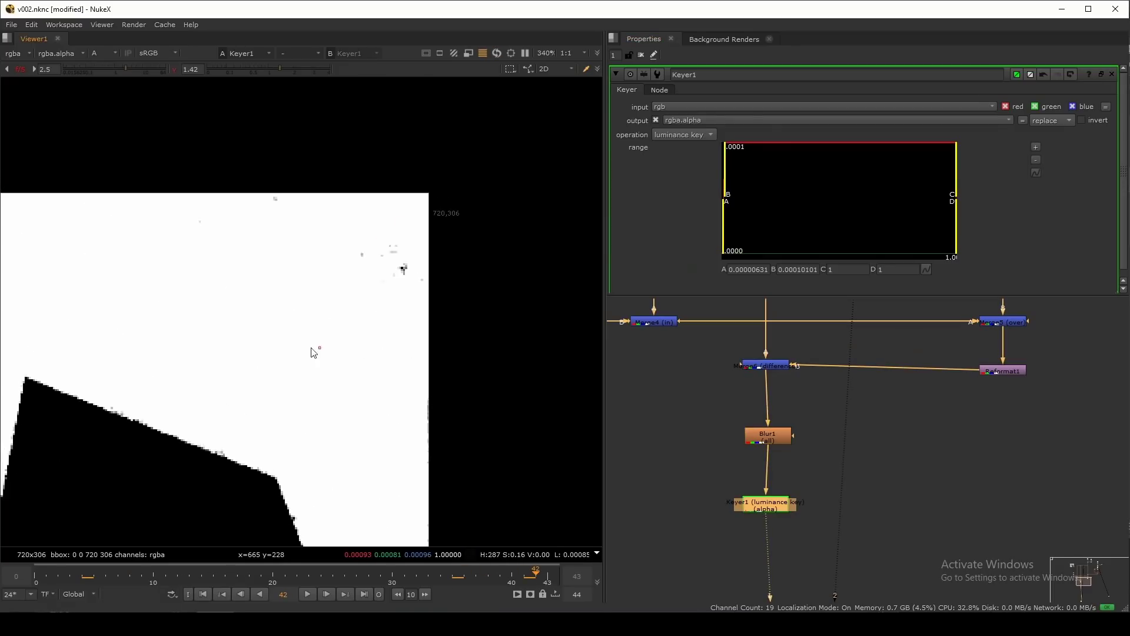
scroll(405, 255, up, 2)
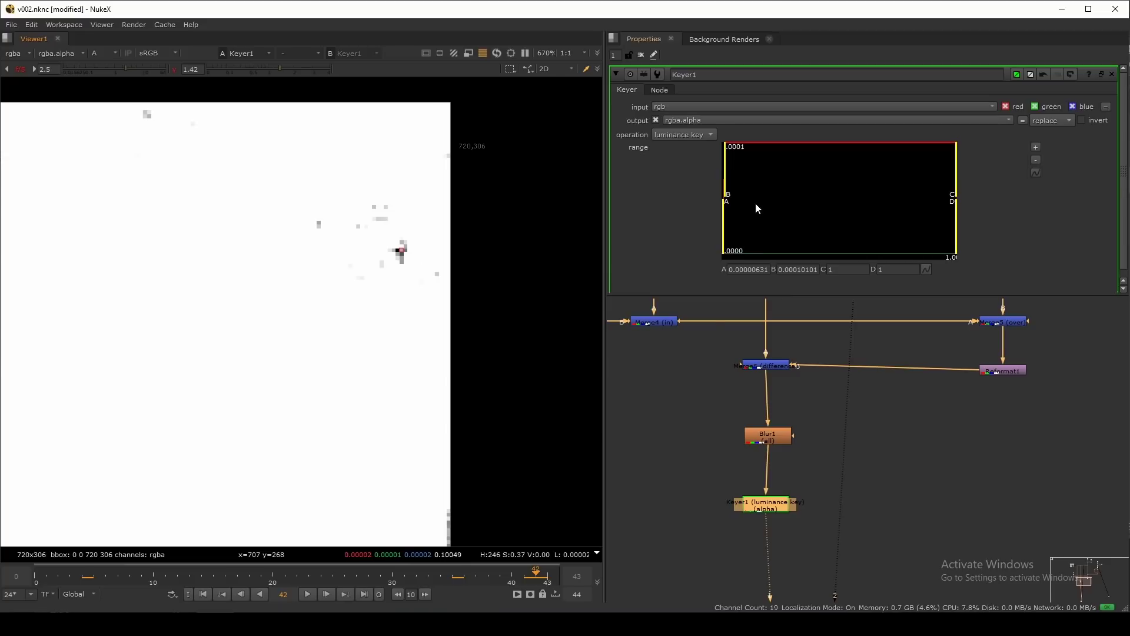
double_click(754, 442)
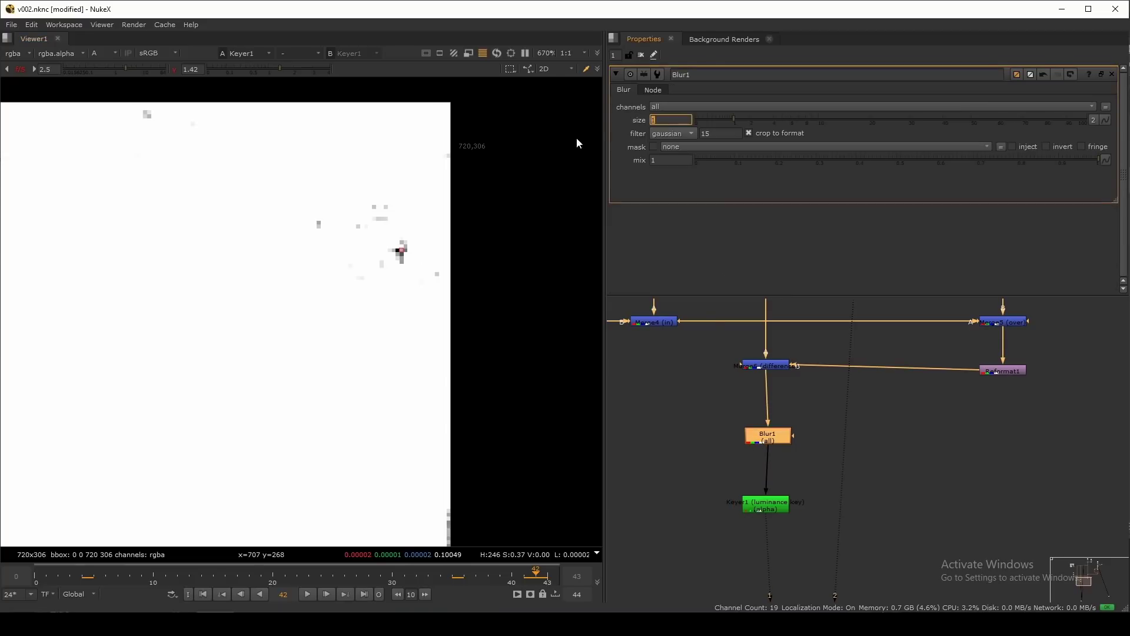
text(2)
key(Return)
Step: Scrub back to frame 8 and examine the blurred matte for remaining holes
scroll(460, 184, down, 5)
middle_drag(438, 259, 524, 239)
drag(190, 581, 130, 571)
scroll(912, 362, down, 2)
middle_drag(473, 318, 409, 334)
key(a)
key(a)
ctrl+drag(392, 243, 416, 282)
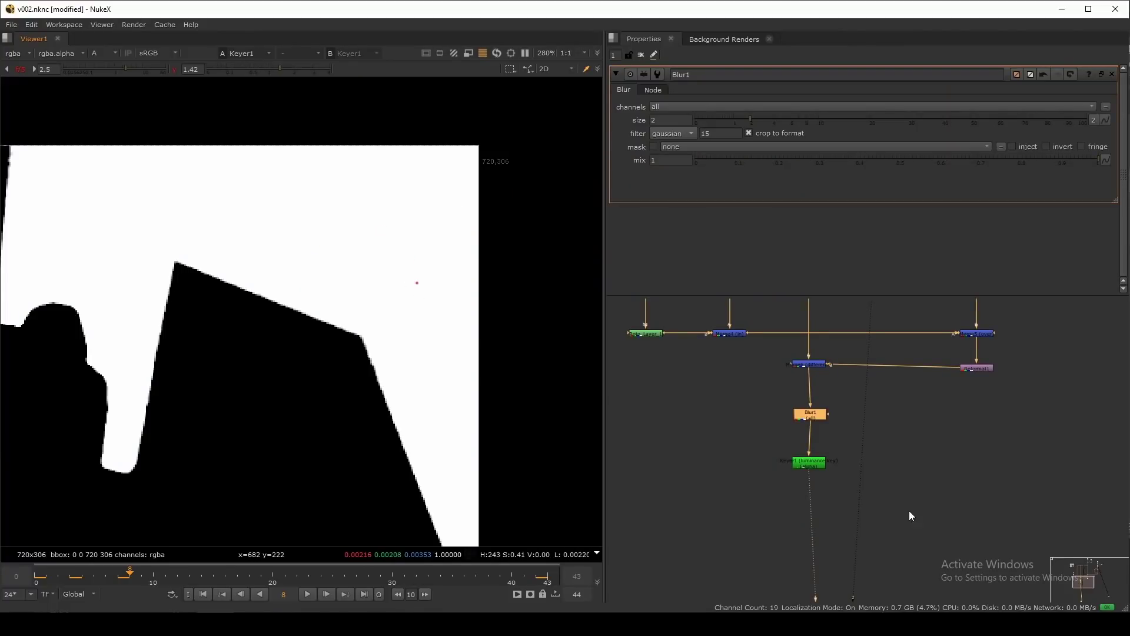
Step: Add a Copy node below Reformat1
key(space)
scroll(868, 438, up, 3)
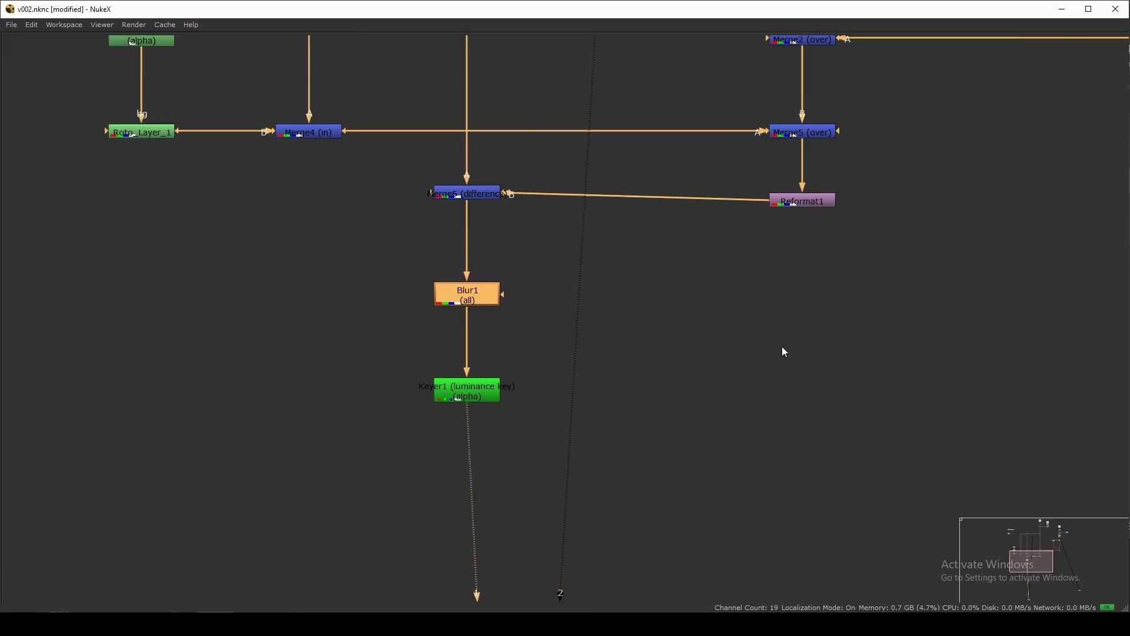
key(Tab)
text(cop)
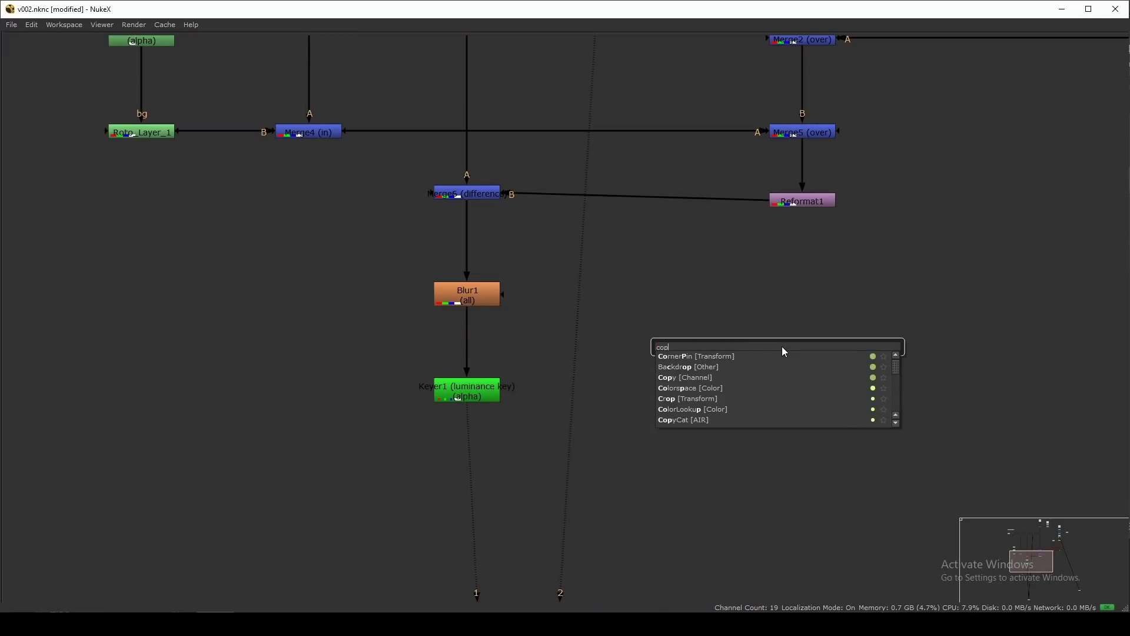
key(Down)
key(Down)
key(Return)
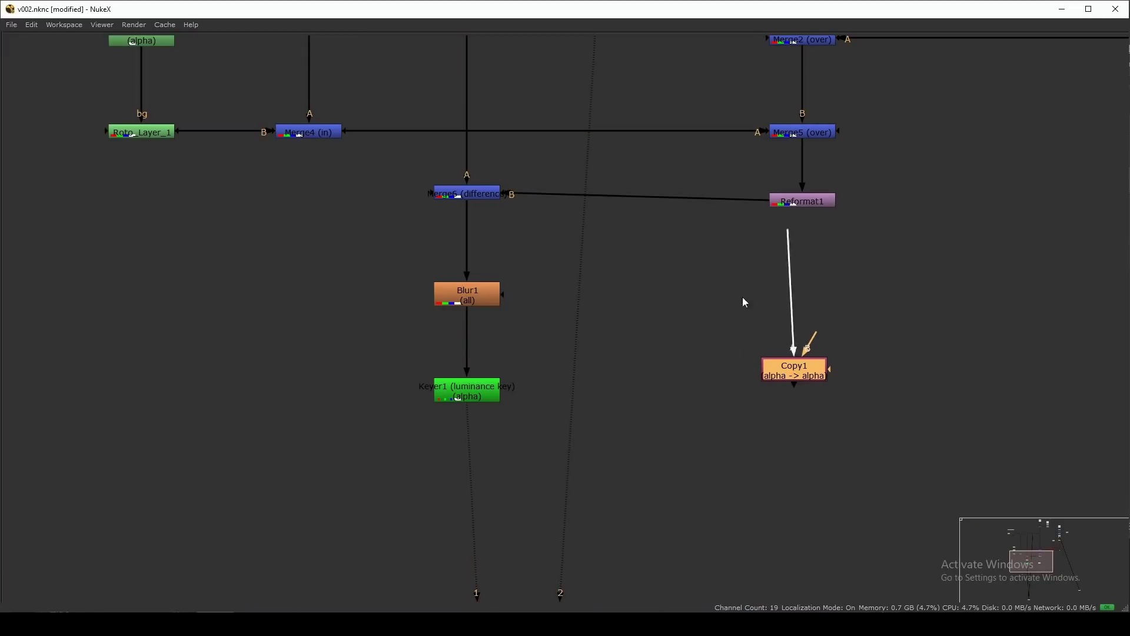
Step: Connect the Copy node's A input to the Keyer and its B input to Reformat1, placing it level with the Keyer
drag(743, 297, 505, 390)
drag(815, 341, 803, 201)
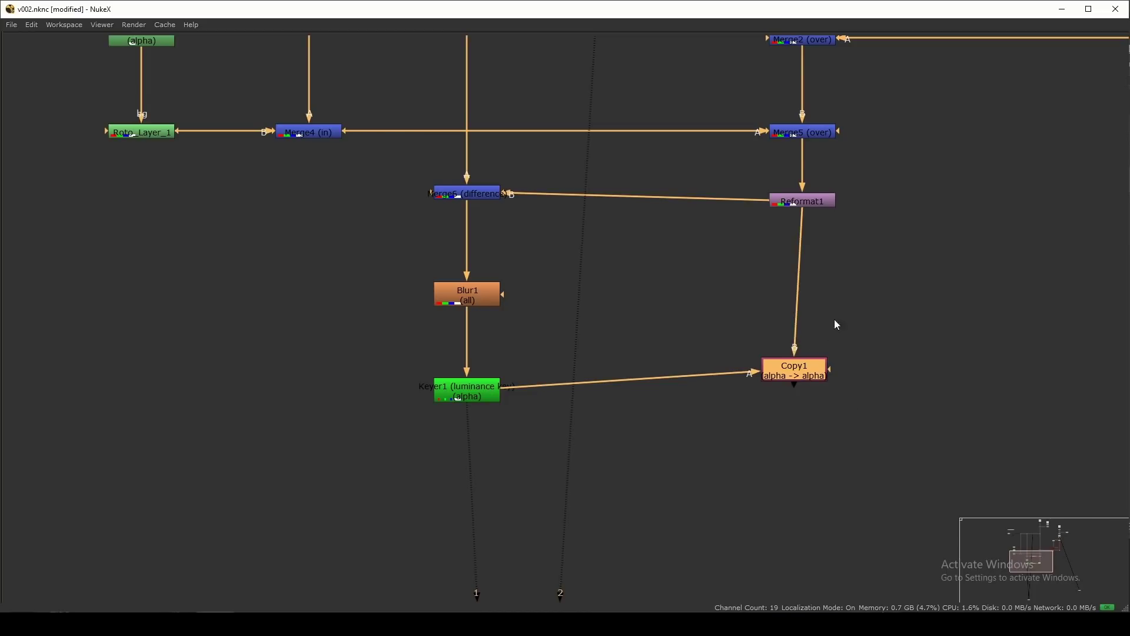
drag(802, 374, 814, 385)
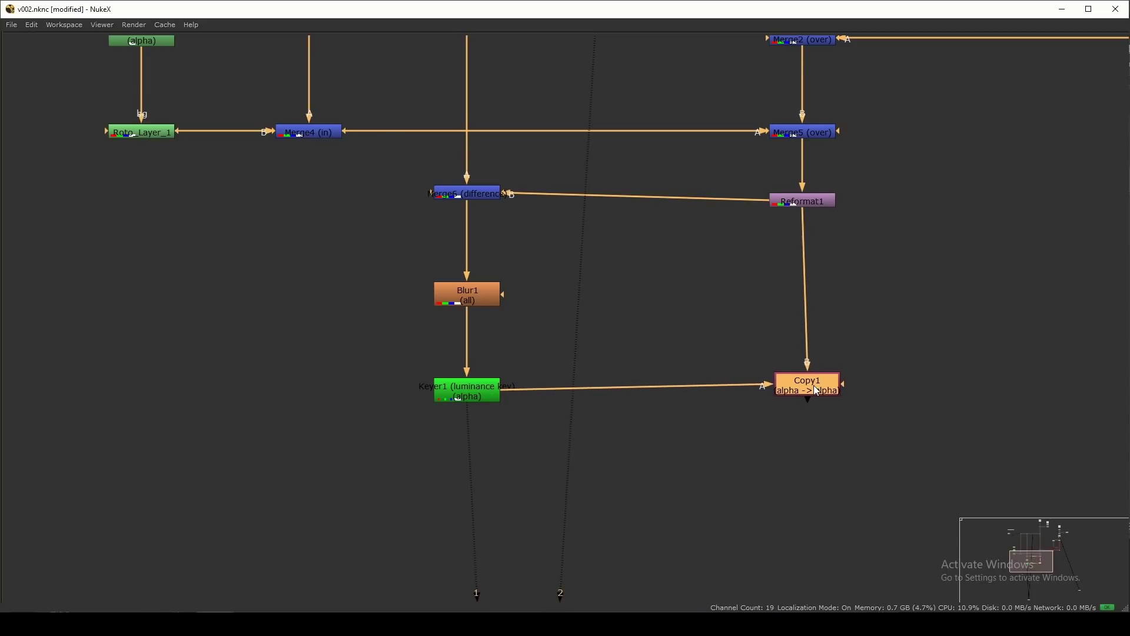
click(845, 392)
click(839, 390)
Step: Examine the Copy node's output in full colour and in the alpha channel
scroll(960, 419, down, 5)
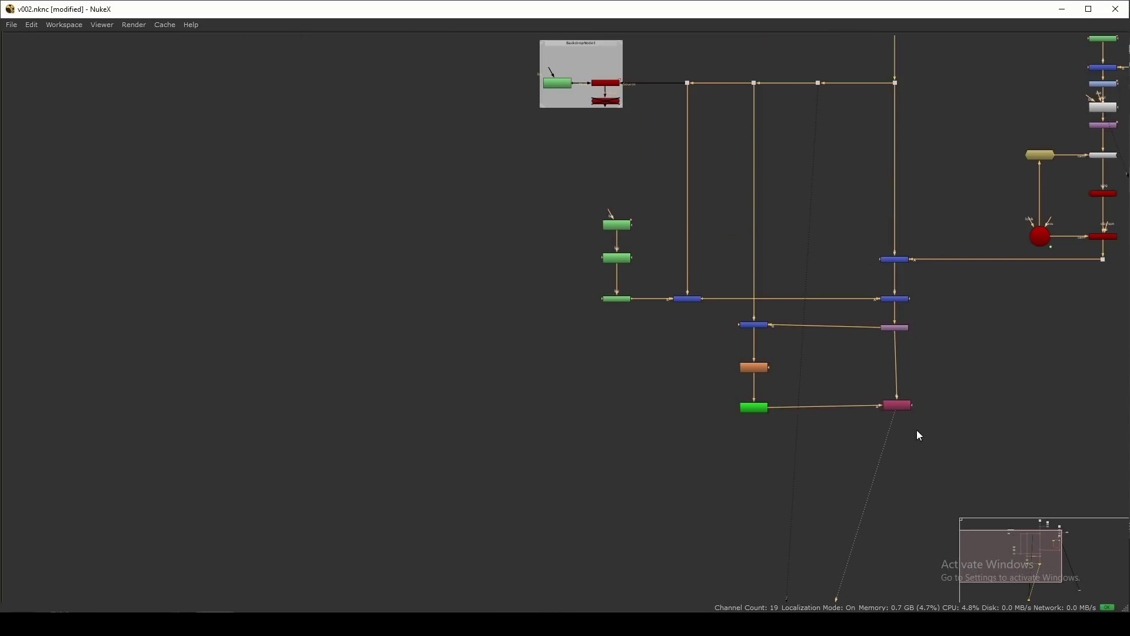
scroll(633, 372, down, 2)
scroll(936, 406, up, 1)
key(space)
middle_drag(366, 325, 436, 313)
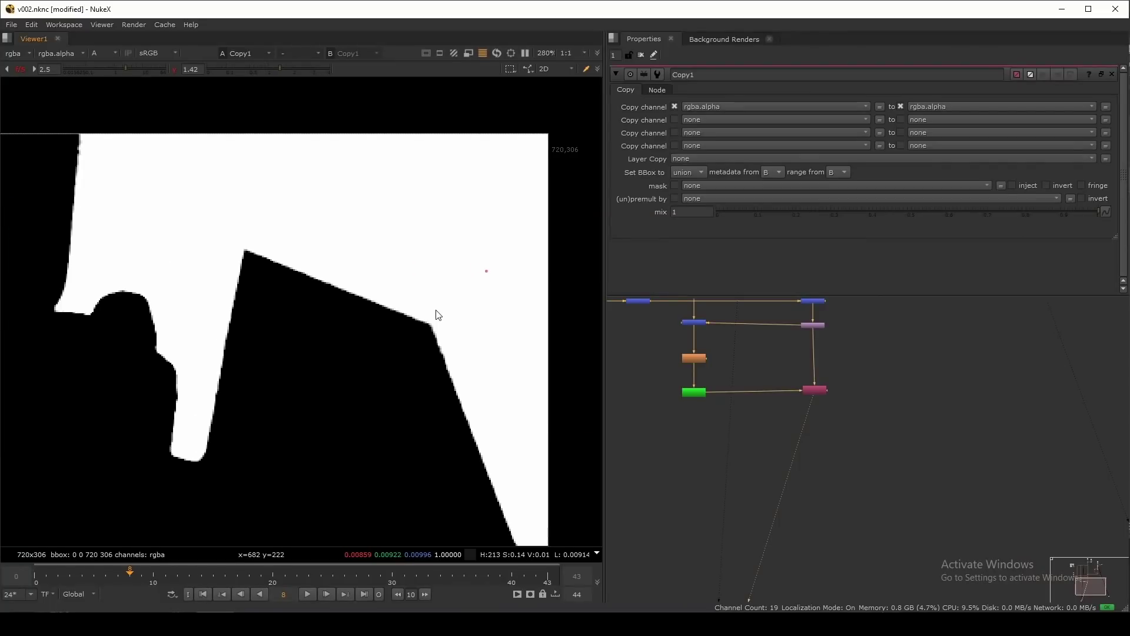
key(a)
scroll(446, 258, down, 3)
middle_drag(823, 394, 1048, 415)
scroll(422, 288, down, 3)
middle_drag(398, 291, 365, 285)
scroll(454, 280, up, 1)
key(a)
scroll(365, 285, up, 1)
drag(461, 202, 244, 413)
key(a)
Step: Add a Denoise node and connect it below the Copy node
key(space)
scroll(679, 357, up, 3)
middle_drag(728, 389, 787, 408)
scroll(786, 408, up, 1)
key(Tab)
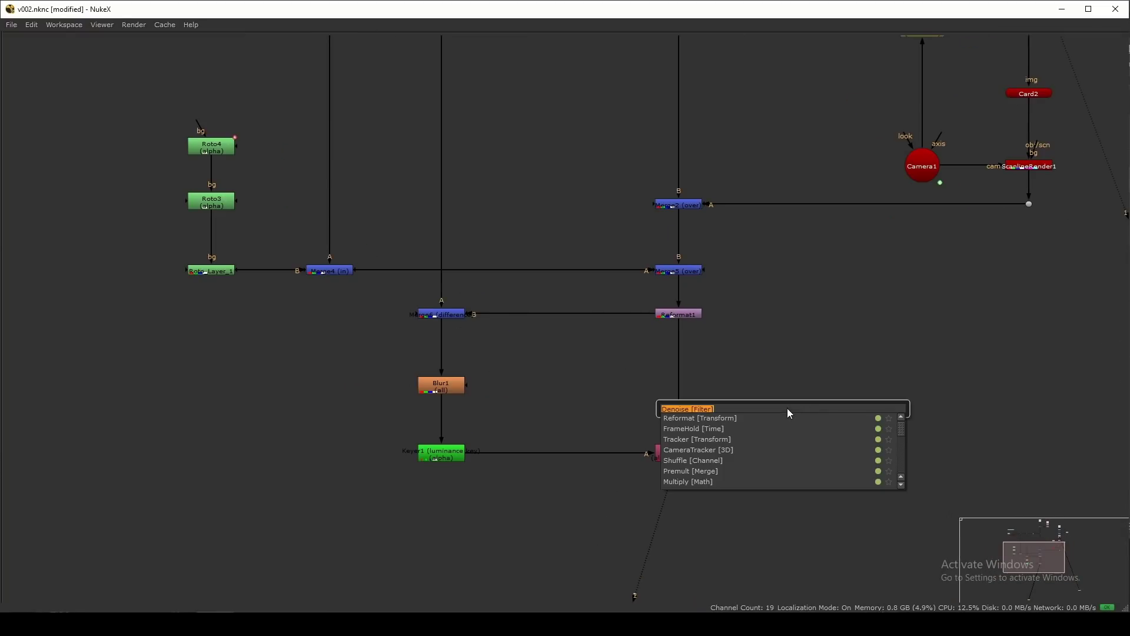
key(Return)
drag(791, 408, 680, 522)
scroll(678, 503, up, 3)
scroll(681, 506, up, 1)
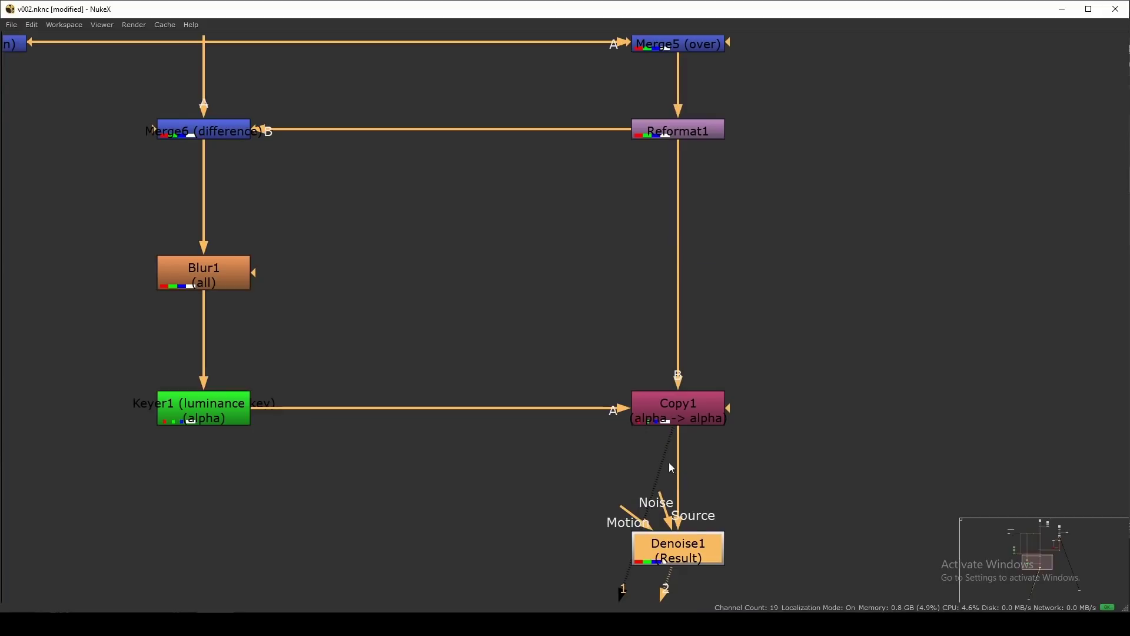
scroll(651, 460, down, 3)
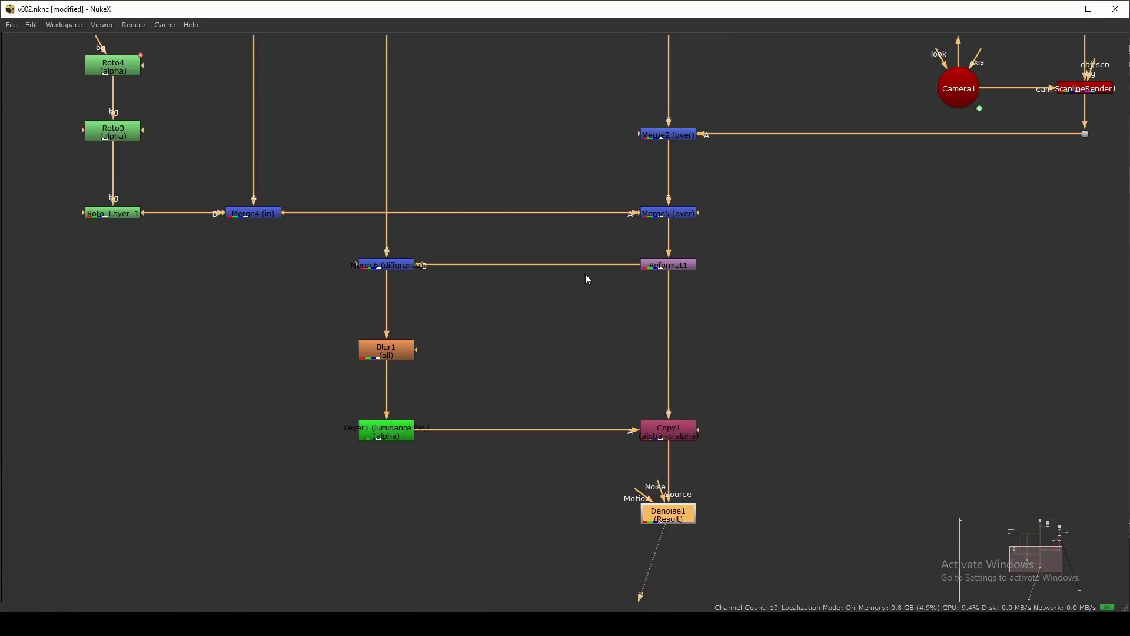
middle_drag(585, 274, 615, 465)
middle_drag(606, 183, 604, 299)
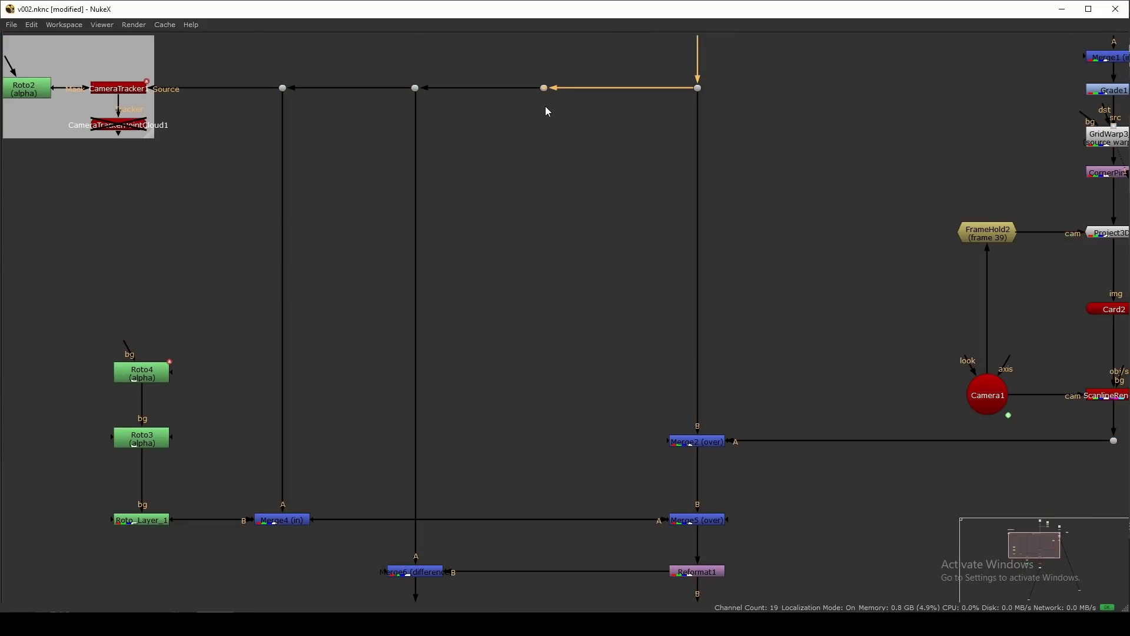
Step: Add a Dot on the source plate line and connect it to Denoise1's Noise input, placing it level with the node
key(period)
scroll(544, 93, down, 2)
drag(547, 97, 546, 587)
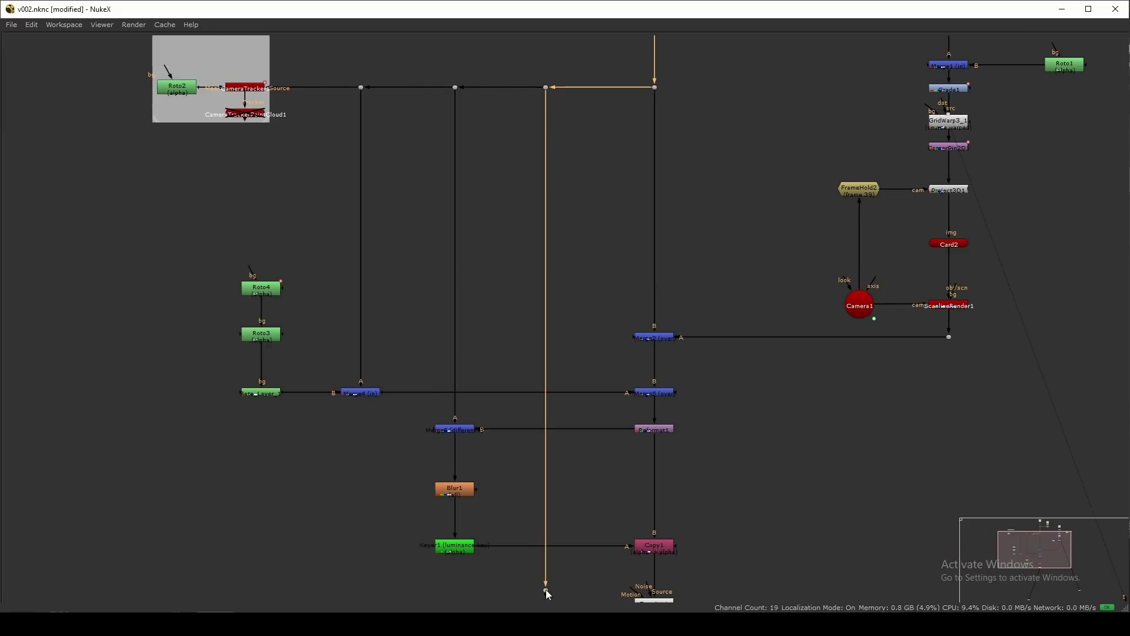
middle_drag(600, 549, 580, 368)
scroll(589, 382, up, 2)
drag(613, 386, 496, 416)
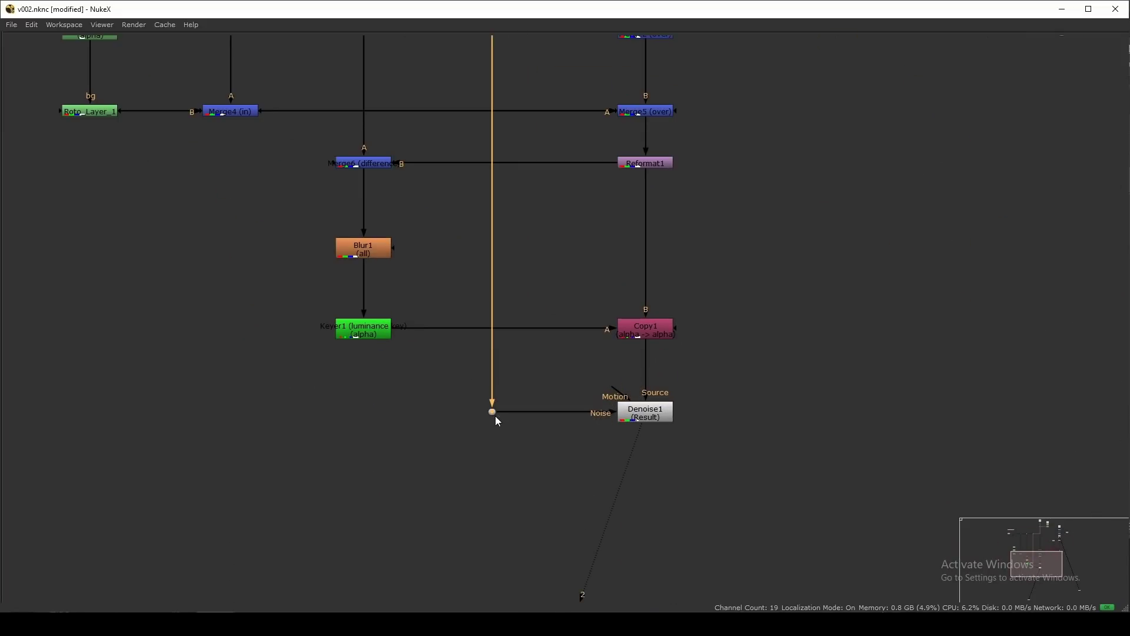
Step: Move Denoise1's noise analysis region onto the flat wall area beside the man in the red shirt
click(642, 407)
middle_drag(654, 413, 696, 467)
key(space)
scroll(376, 349, down, 3)
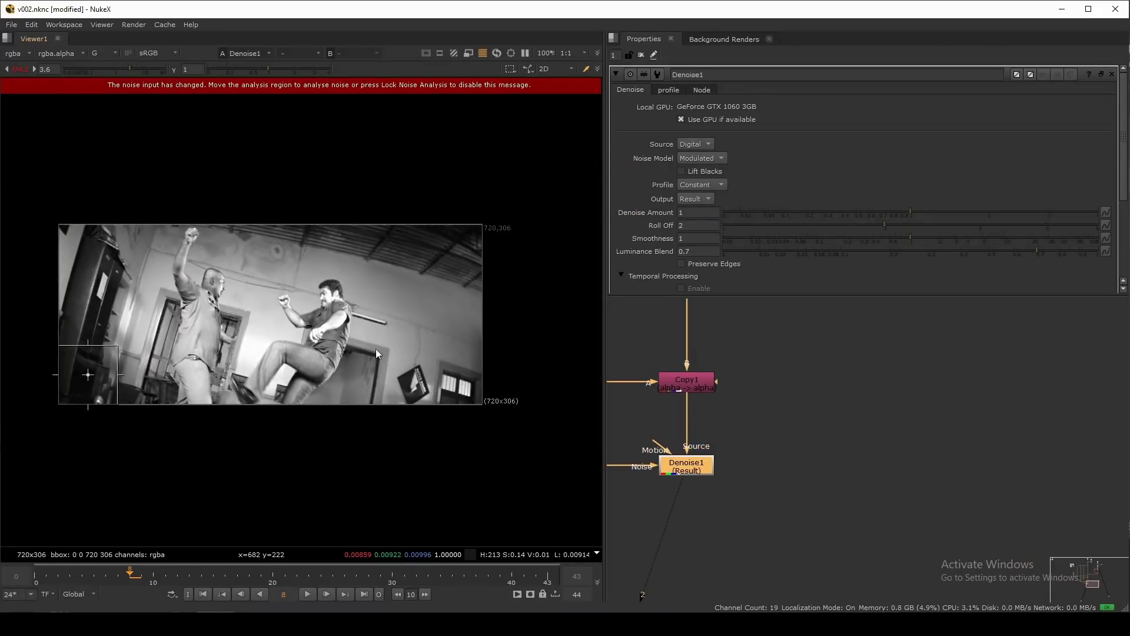
middle_drag(408, 347, 527, 341)
key(space)
scroll(528, 341, up, 1)
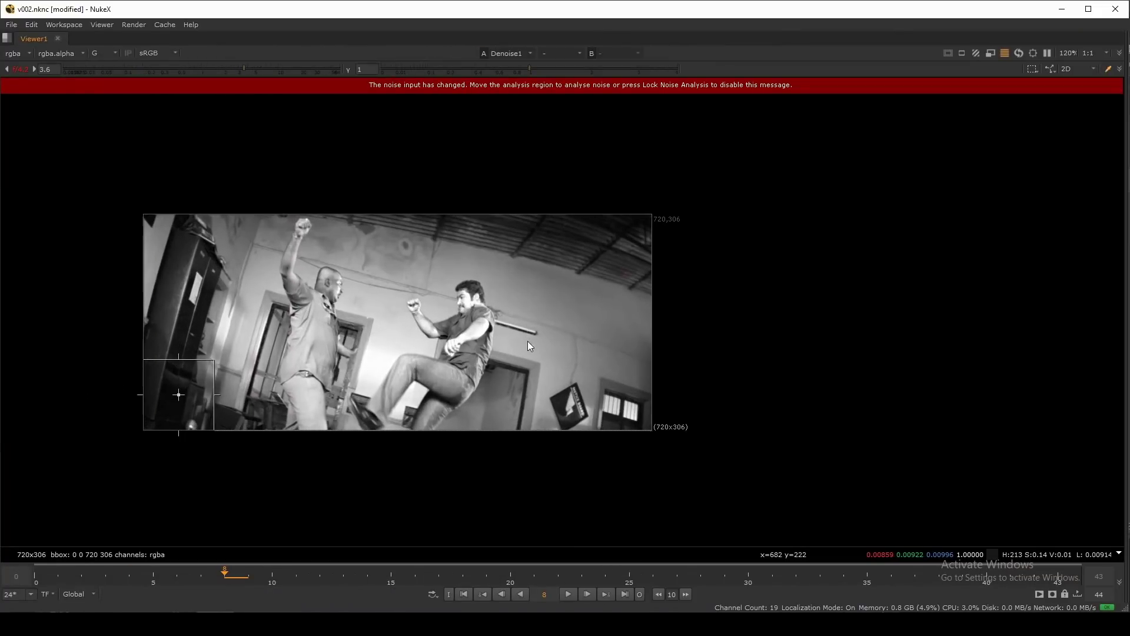
scroll(527, 343, up, 3)
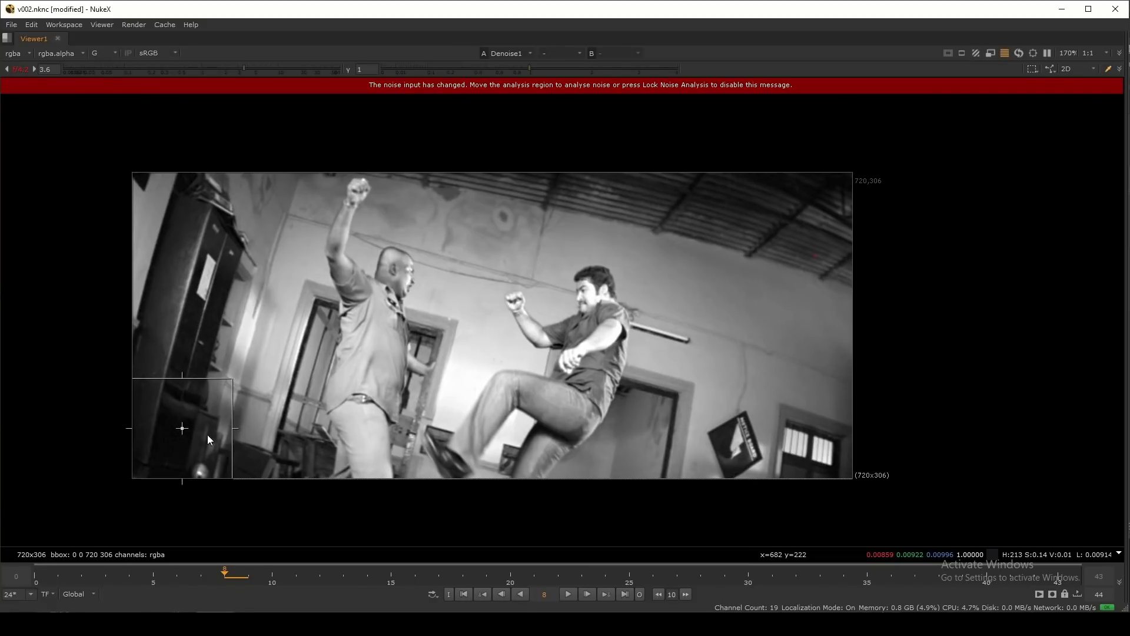
drag(187, 429, 798, 352)
Step: Compare Denoise1's result with the Copy1 image up close on the wall and roof, including the red channel
scroll(794, 230, up, 12)
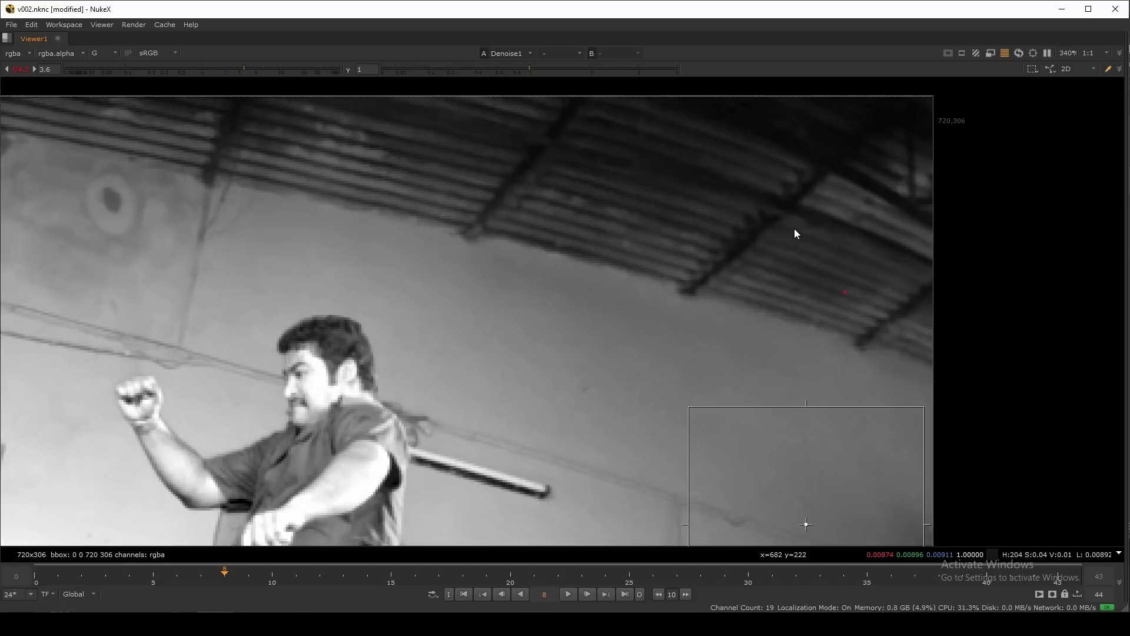
scroll(830, 289, down, 7)
key(space)
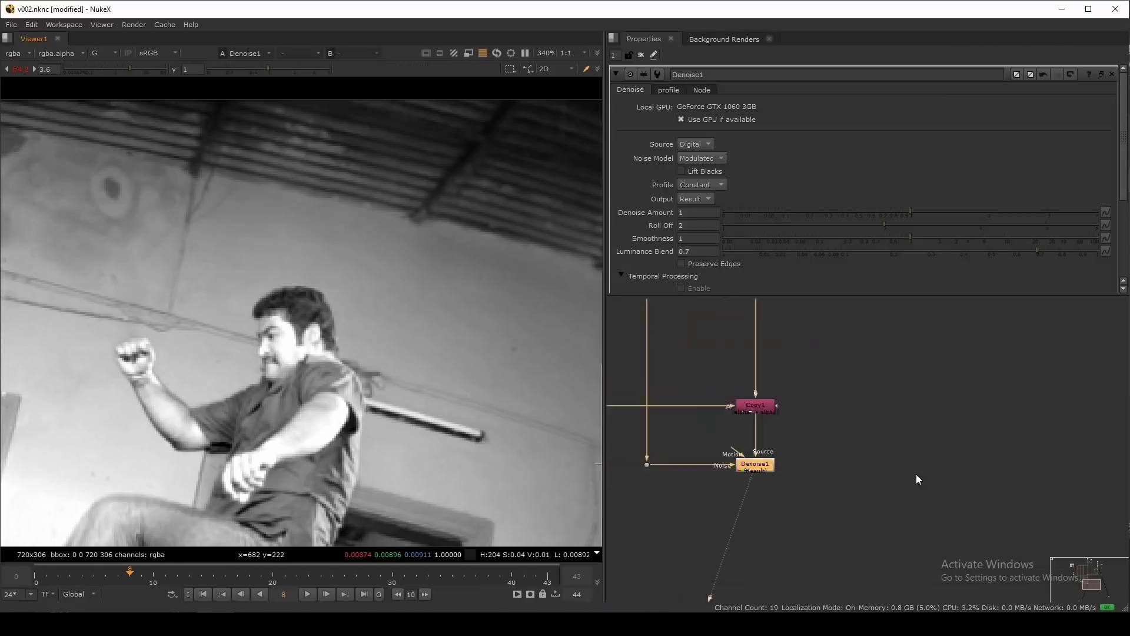
scroll(916, 475, down, 2)
scroll(803, 426, up, 2)
drag(749, 402, 857, 473)
key(1)
click(794, 485)
key(1)
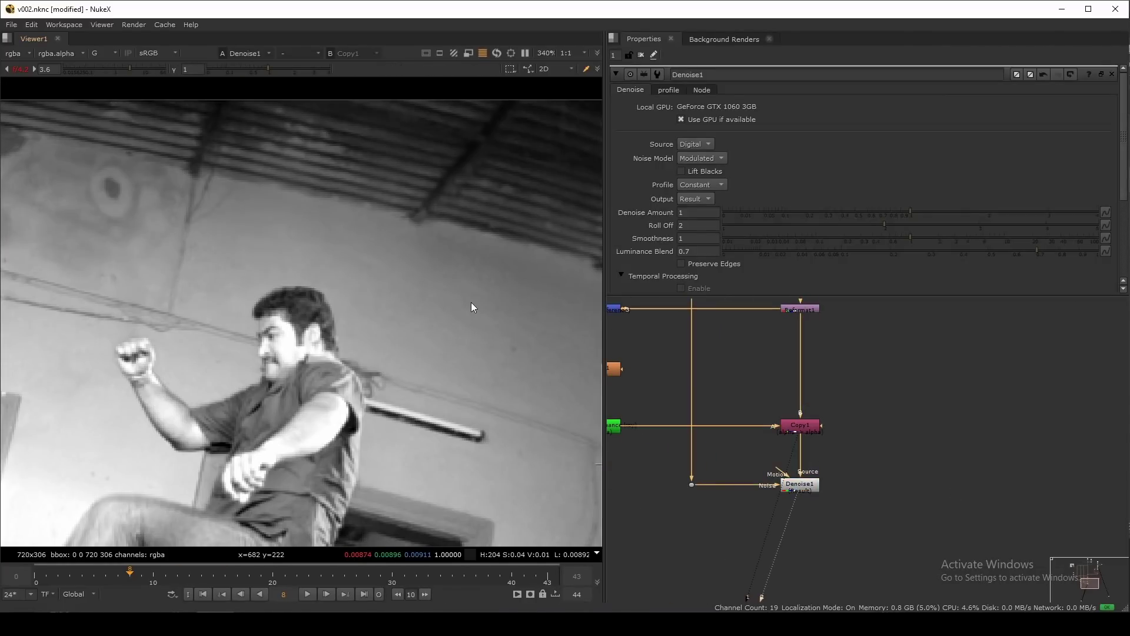
scroll(171, 316, up, 5)
scroll(436, 207, up, 4)
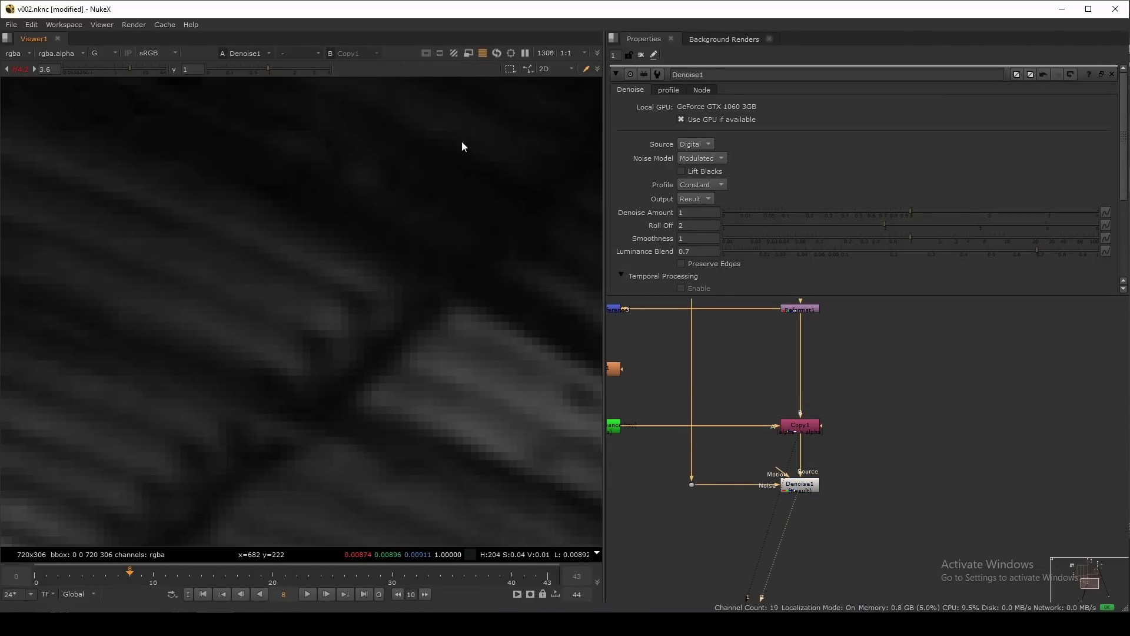
key(2)
scroll(400, 210, down, 10)
middle_drag(265, 244, 376, 203)
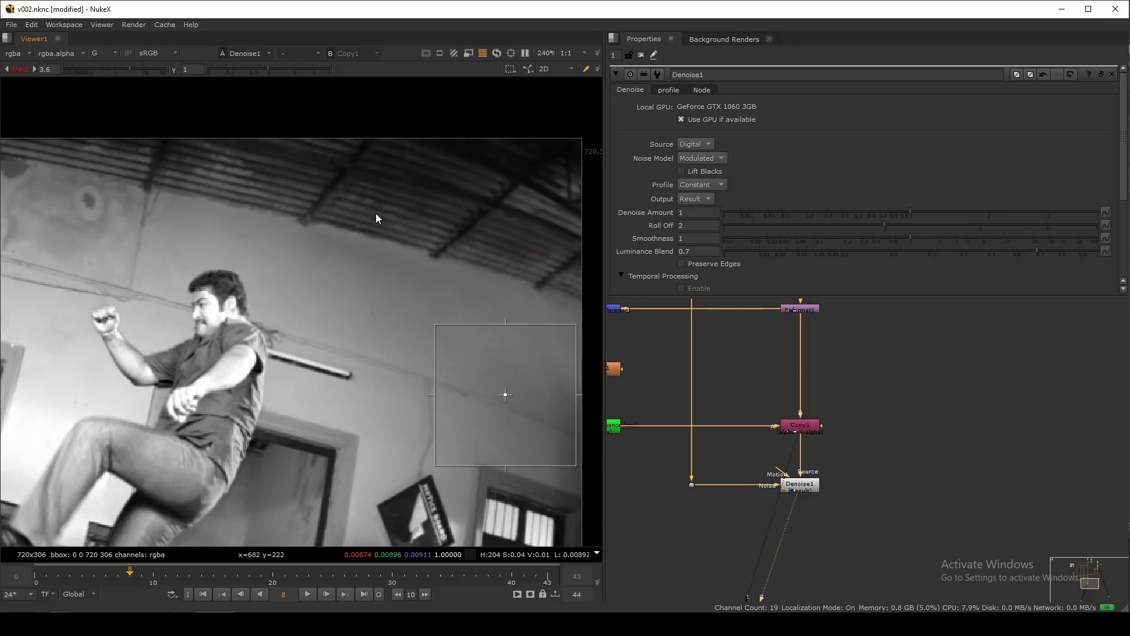
scroll(376, 213, up, 5)
middle_drag(566, 161, 336, 272)
key(1)
key(2)
middle_drag(399, 319, 366, 234)
key(r)
scroll(426, 243, down, 1)
scroll(427, 240, down, 3)
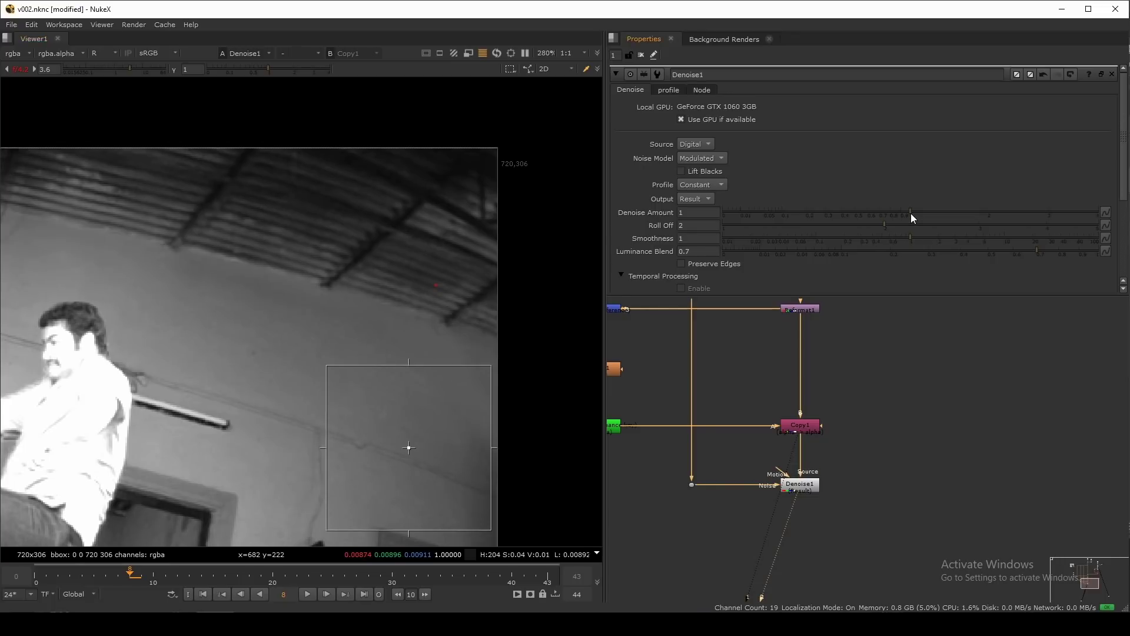
Step: Set the Denoise Amount to 1.13, check single colour channels and close the node properties
drag(923, 215, 919, 215)
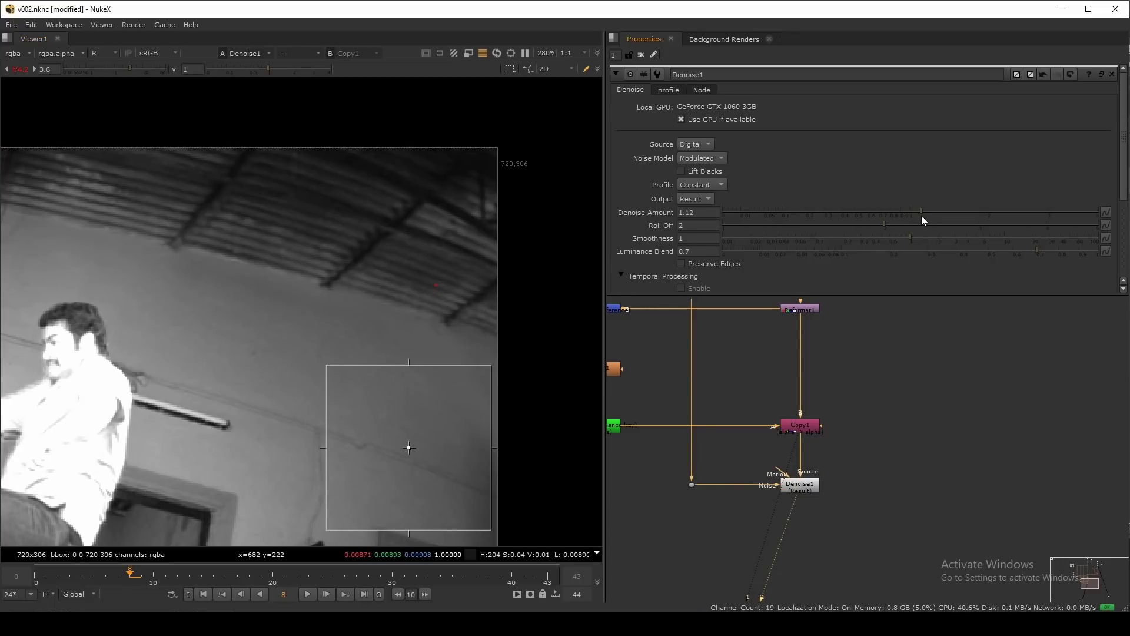
middle_drag(376, 244, 438, 219)
scroll(430, 231, up, 1)
key(r)
scroll(434, 236, down, 3)
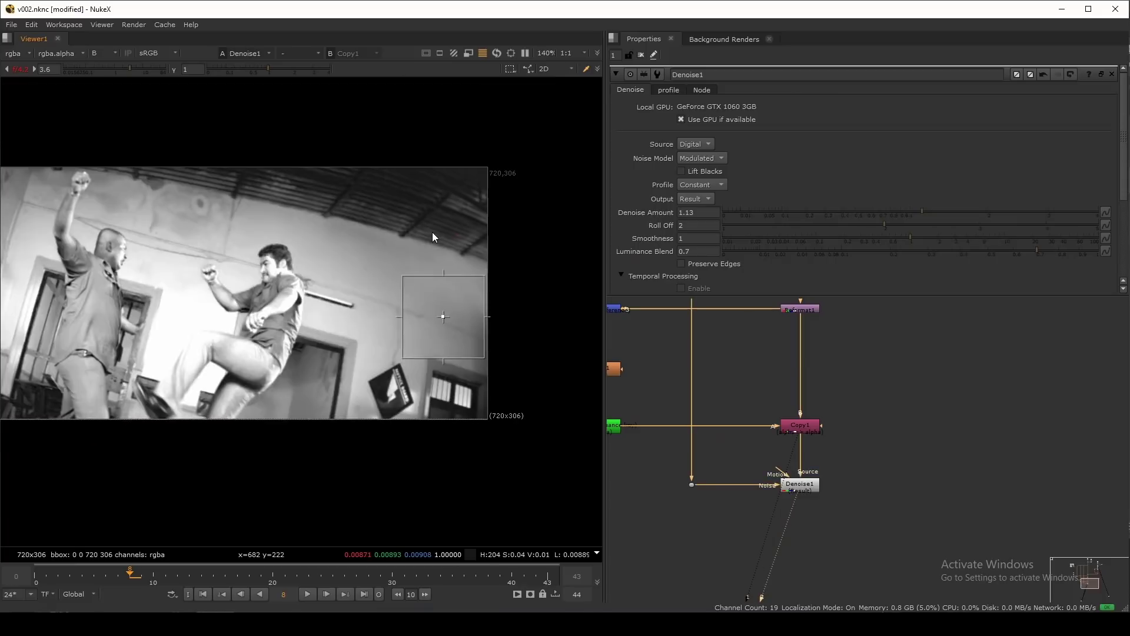
click(641, 54)
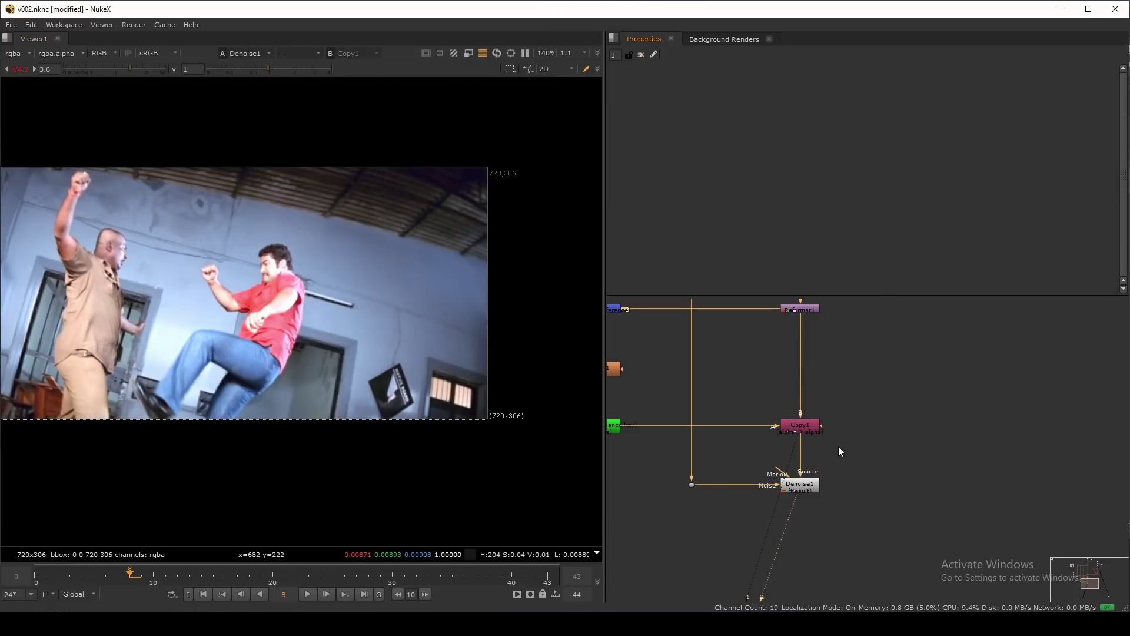
Step: Add an F_ReGrain node below Denoise1
key(f)
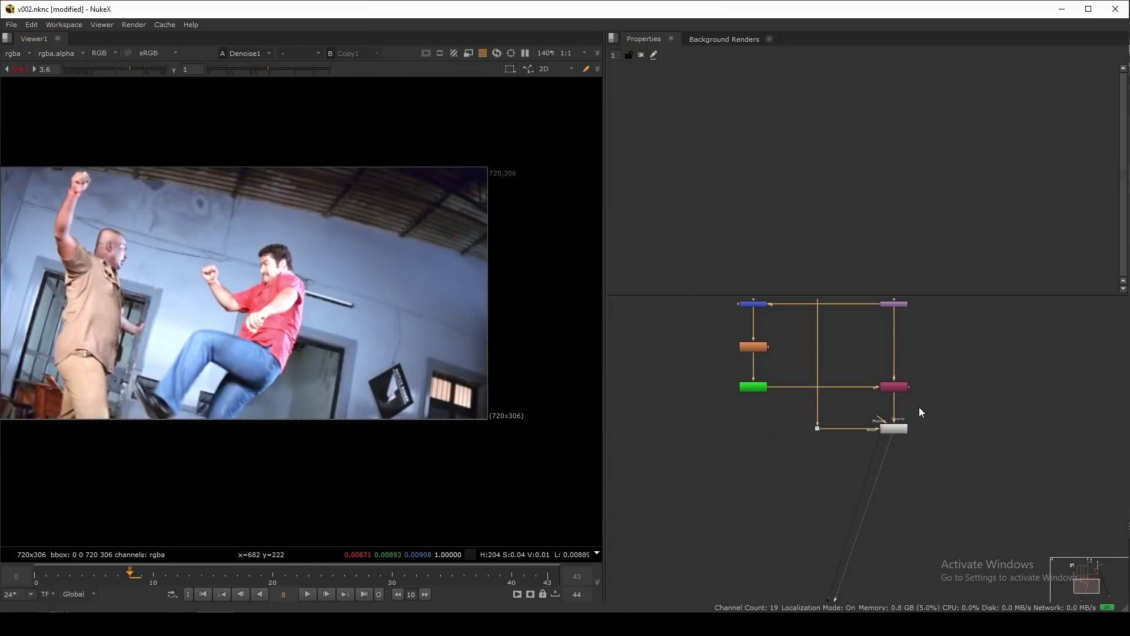
middle_drag(344, 322, 439, 352)
scroll(920, 416, up, 2)
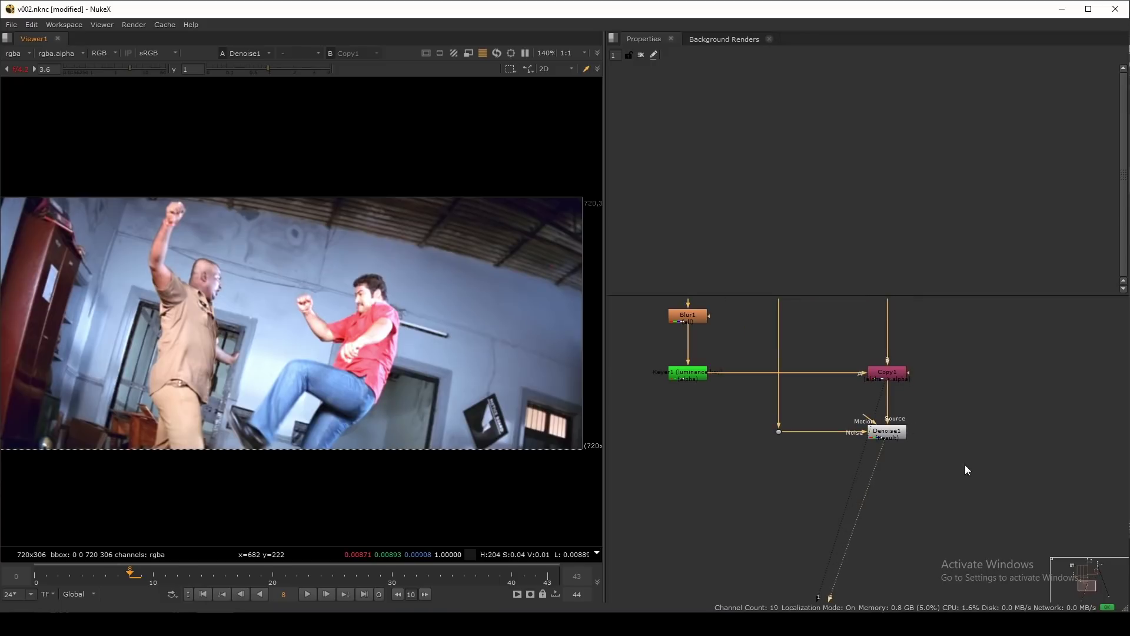
scroll(882, 442, up, 2)
click(827, 394)
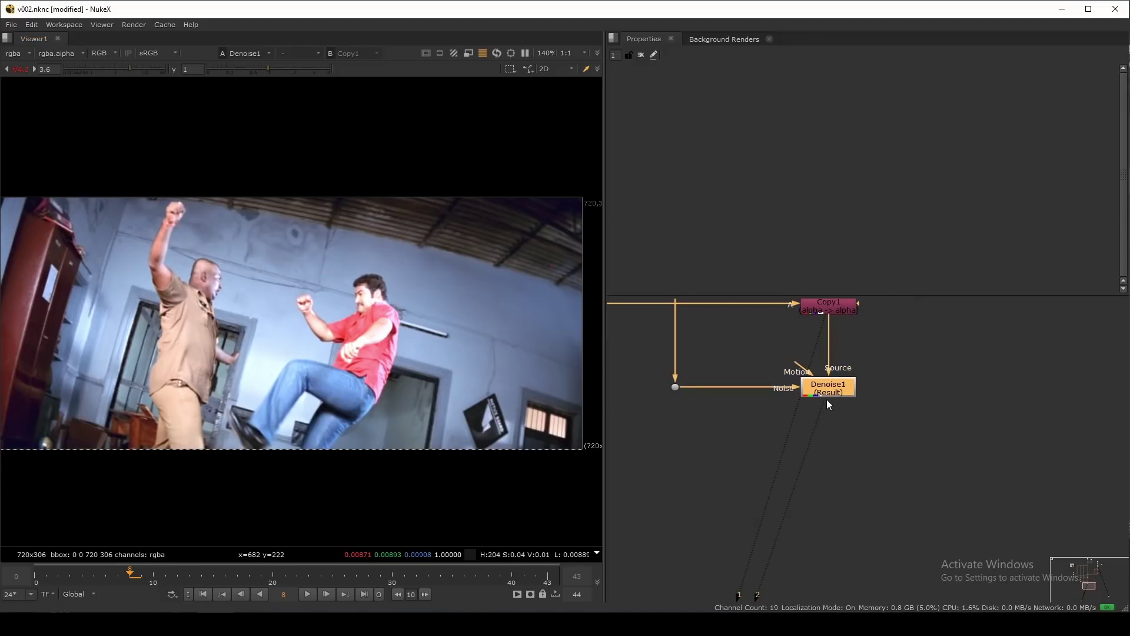
key(Tab)
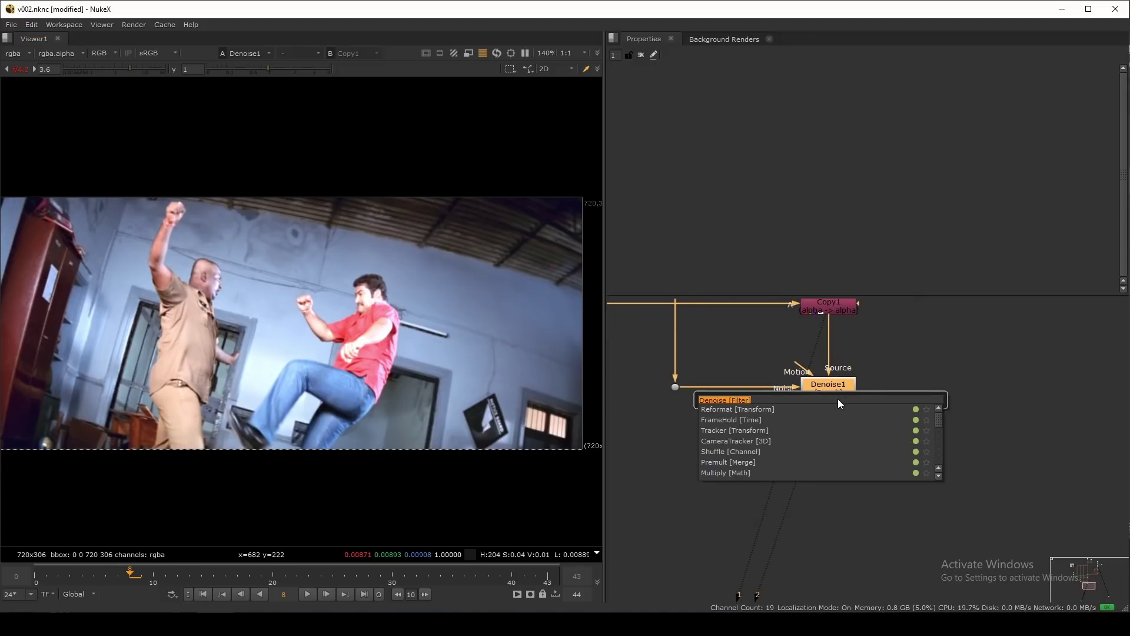
text(F-r)
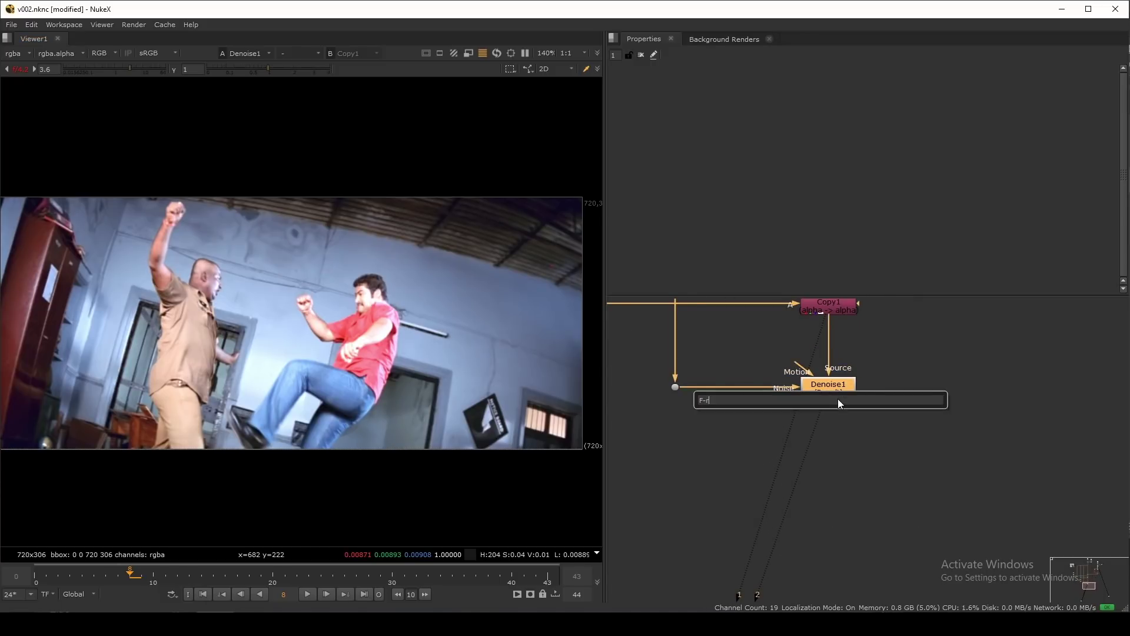
text(e)
key(BackSpace)
key(BackSpace)
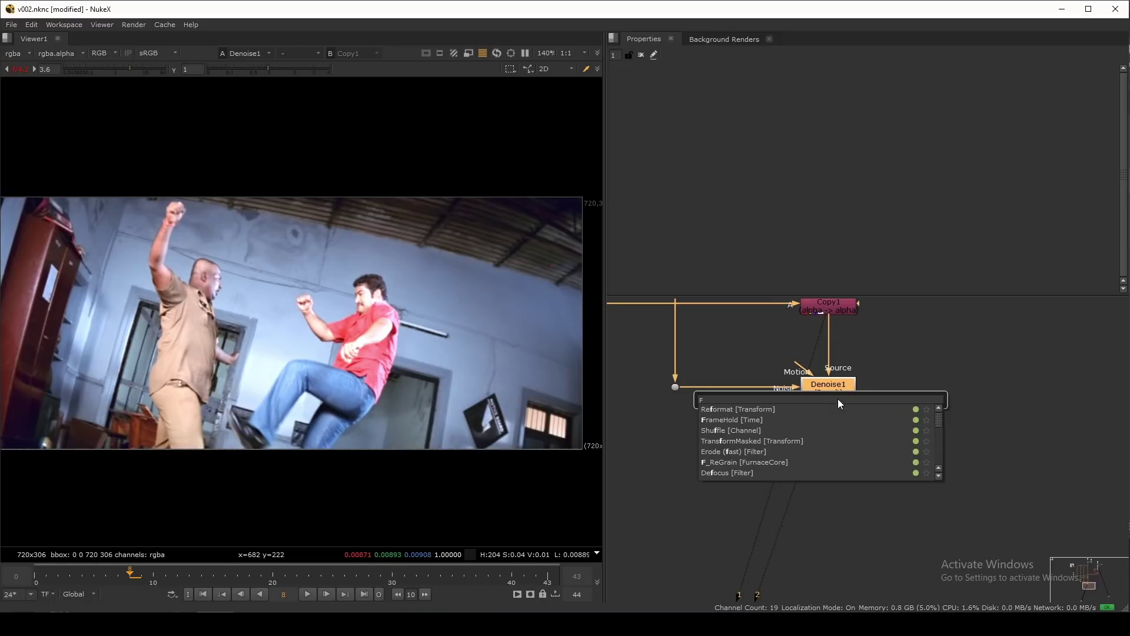
key(BackSpace)
text(_ReGrain [FurnaceCore)
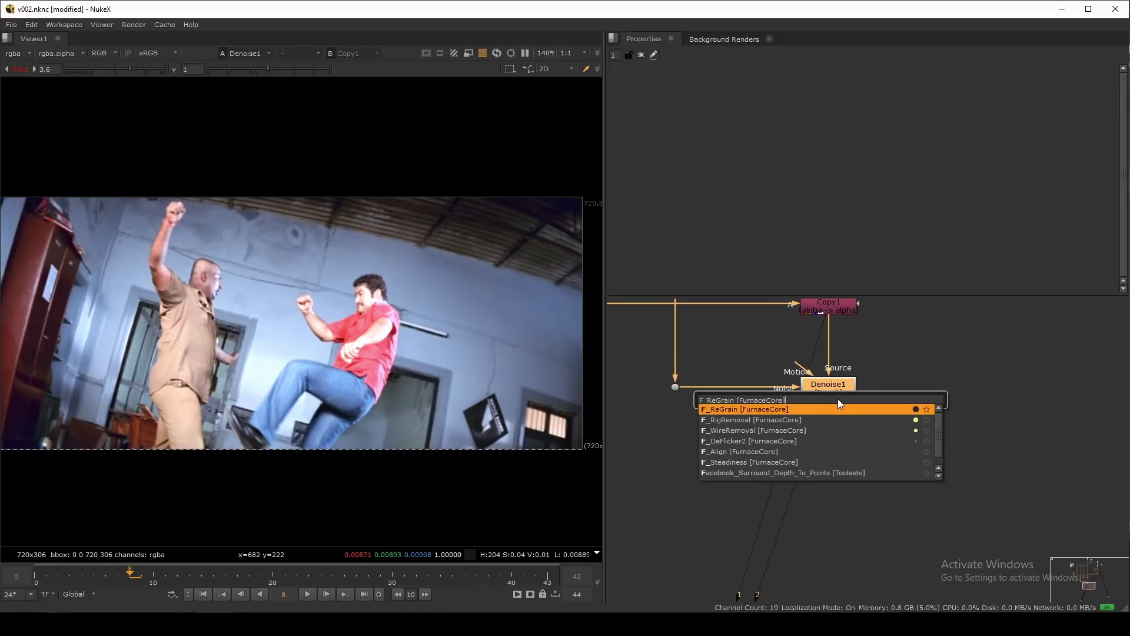
key(Return)
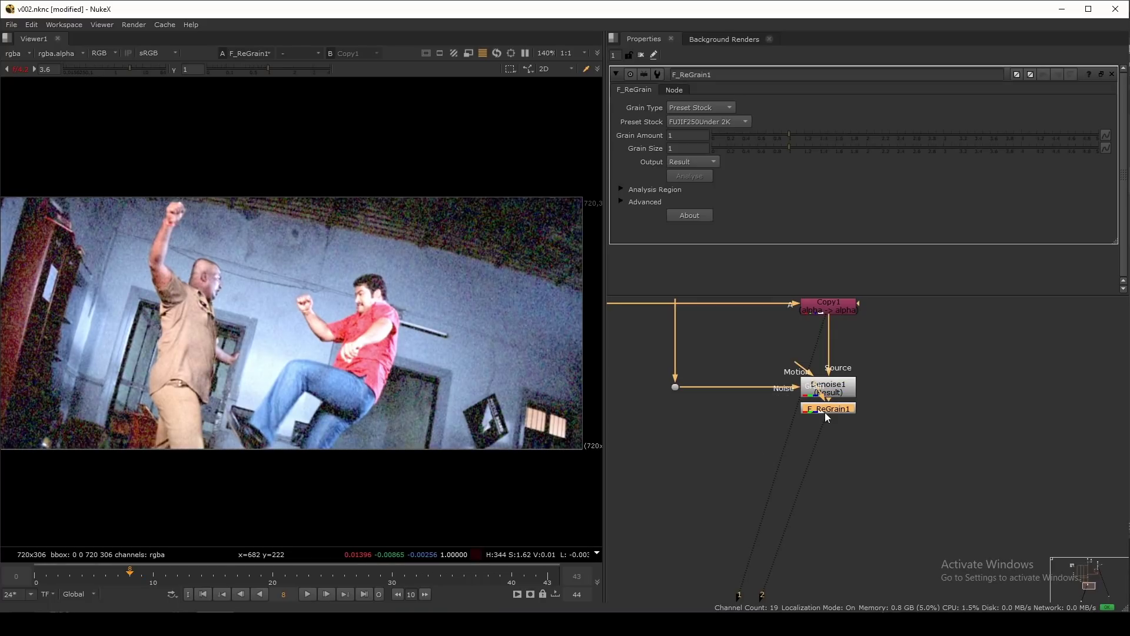
Step: Connect F_ReGrain1's Grain input to the source plate through a new Dot, spacing the node below Denoise1
drag(828, 412, 676, 390)
drag(744, 429, 678, 483)
click(829, 480)
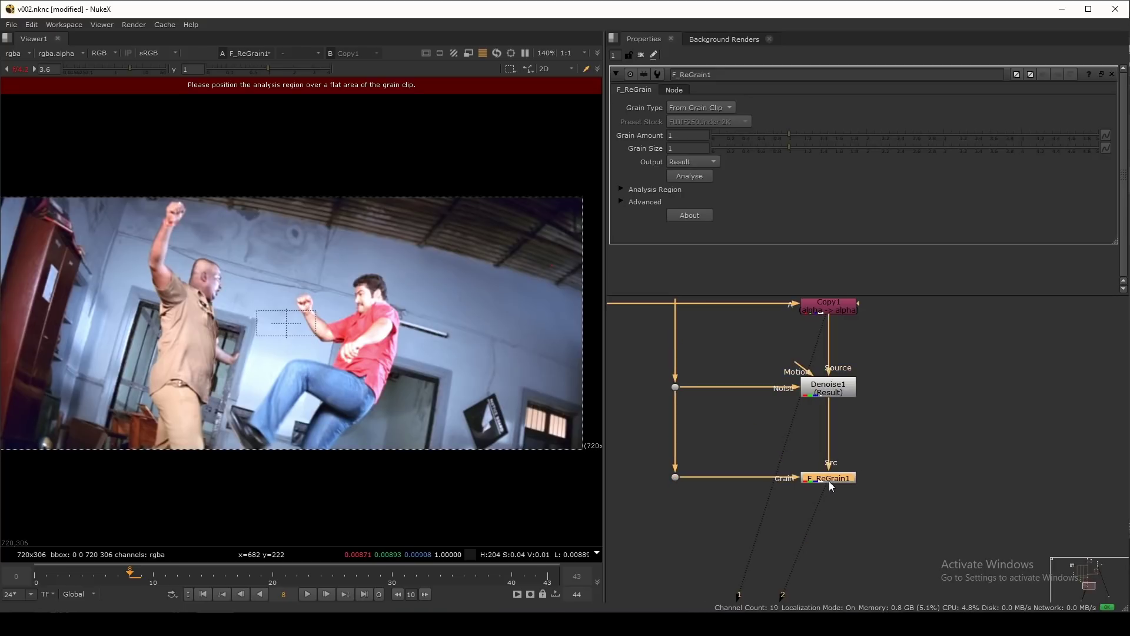
Step: Move F_ReGrain1's grain analysis region to the wall and resize it to cover only a flat patch
drag(287, 321, 447, 327)
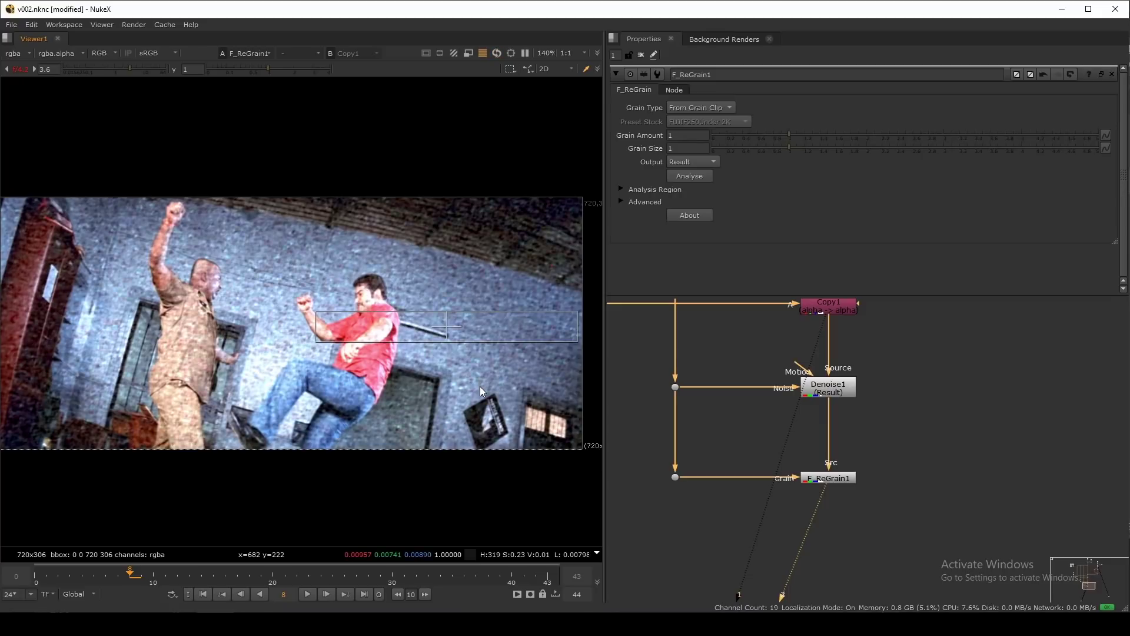
middle_drag(479, 386, 453, 385)
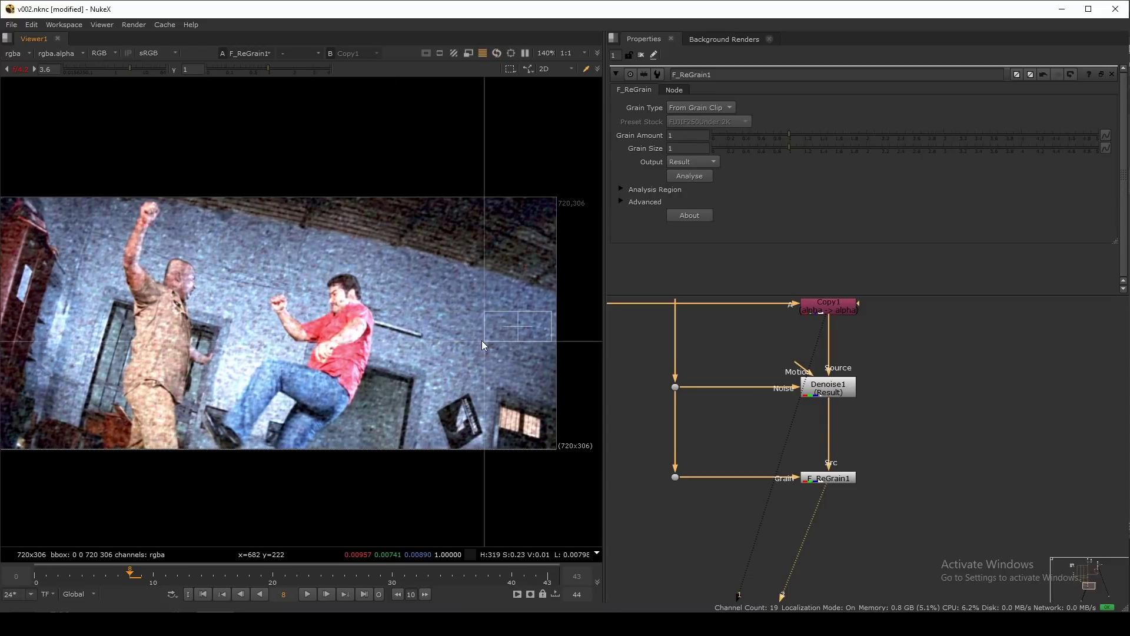
scroll(522, 344, up, 5)
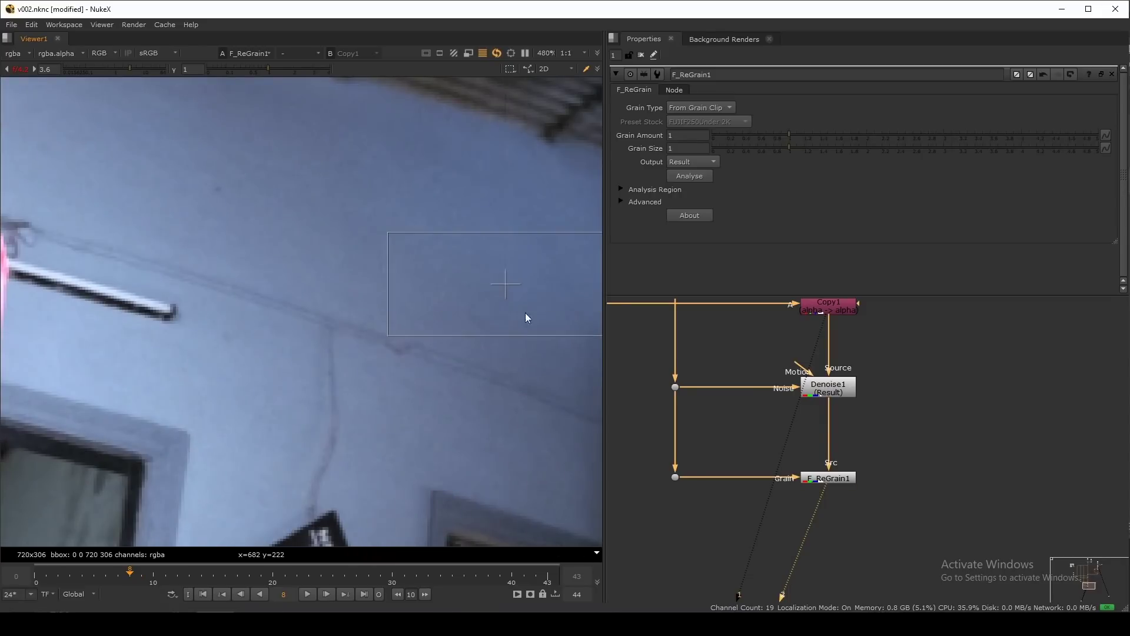
middle_drag(528, 315, 310, 281)
scroll(610, 380, down, 3)
scroll(591, 389, down, 1)
middle_drag(475, 392, 518, 404)
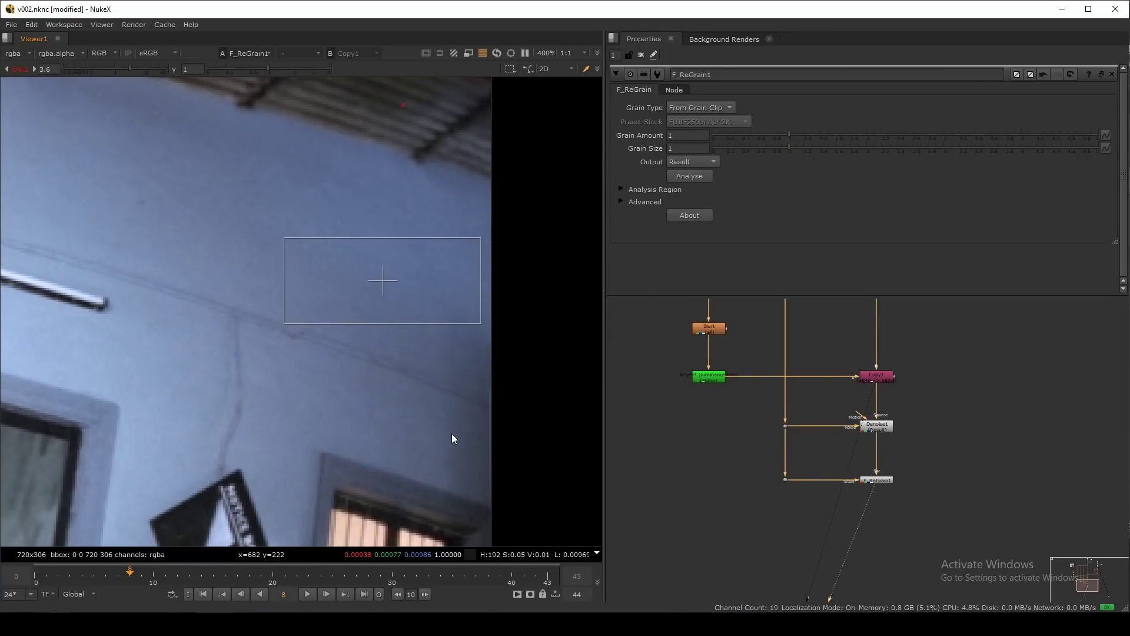
Step: Close the node properties and compare F_ReGrain1's output with Denoise1 in the blue channel
key(b)
click(644, 52)
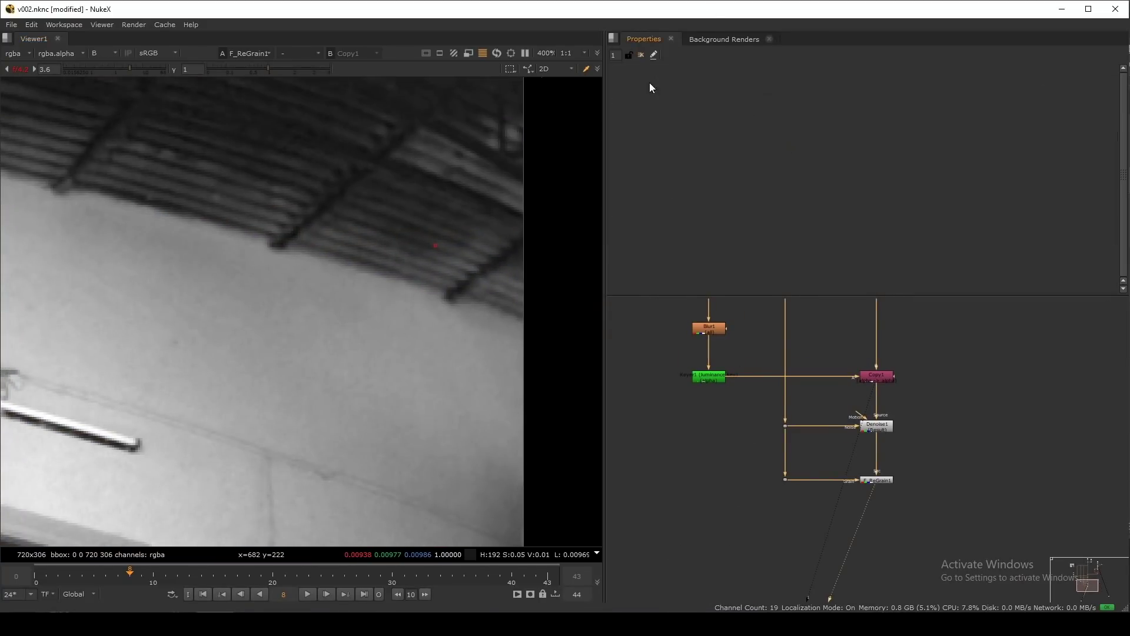
drag(838, 396, 823, 515)
key(1)
key(2)
middle_drag(330, 106, 370, 294)
scroll(369, 294, up, 4)
scroll(368, 248, down, 6)
middle_drag(362, 347, 437, 129)
right_click(438, 129)
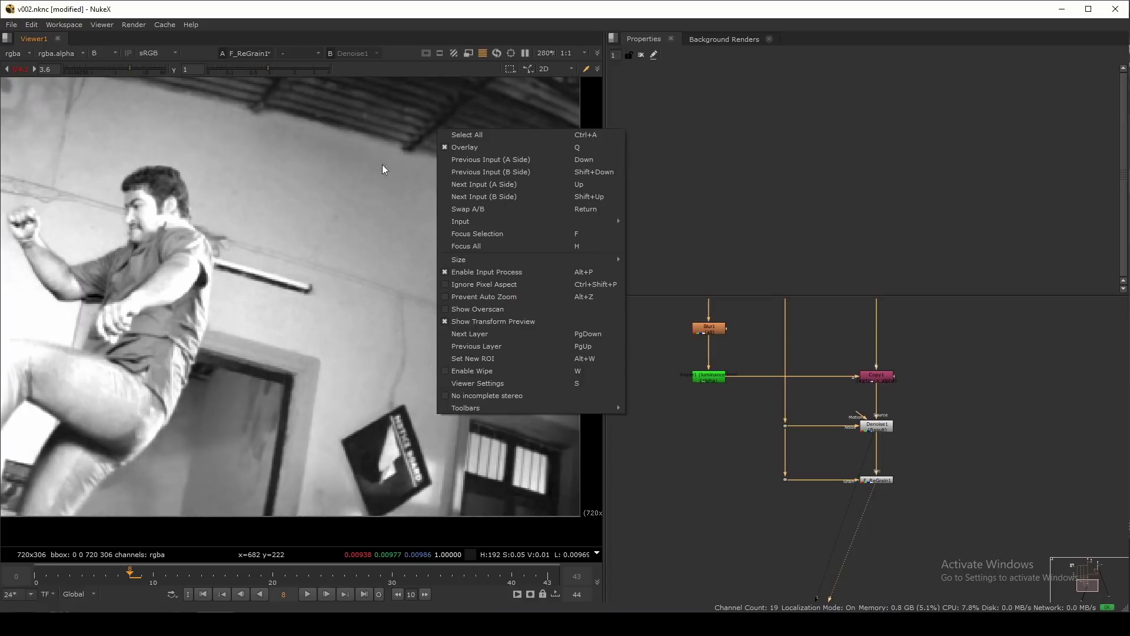
click(318, 189)
key(1)
key(2)
middle_drag(402, 230, 444, 256)
scroll(445, 268, down, 4)
key(b)
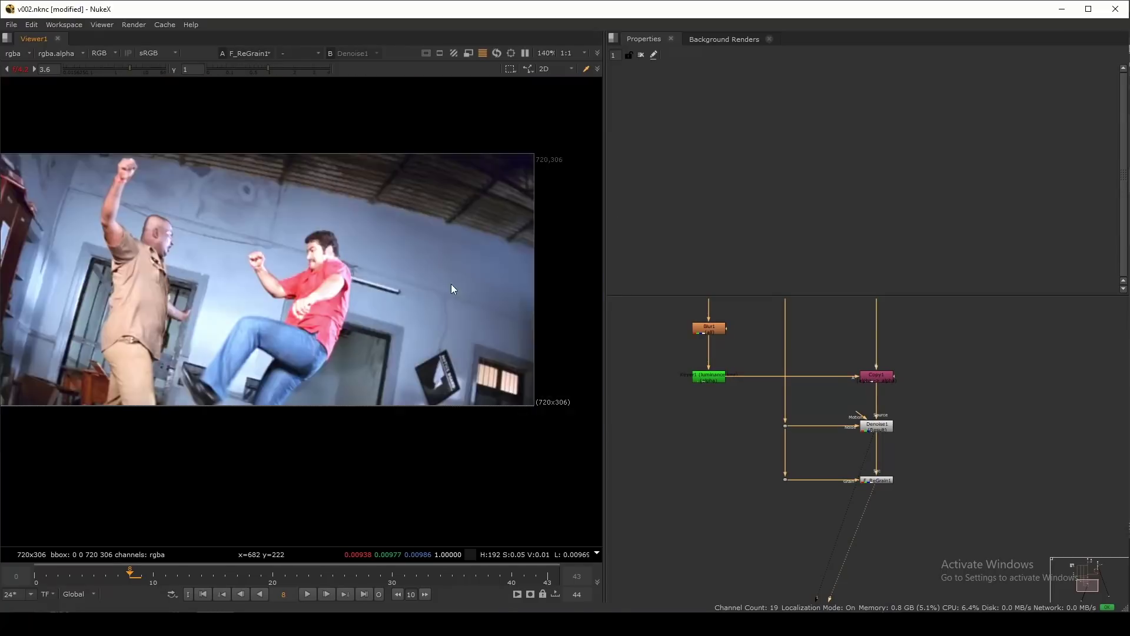
Step: Compare the regrained and denoised images in full colour around the man with the raised fist
middle_drag(291, 249, 344, 277)
scroll(344, 280, up, 9)
scroll(355, 302, down, 4)
middle_drag(191, 273, 352, 334)
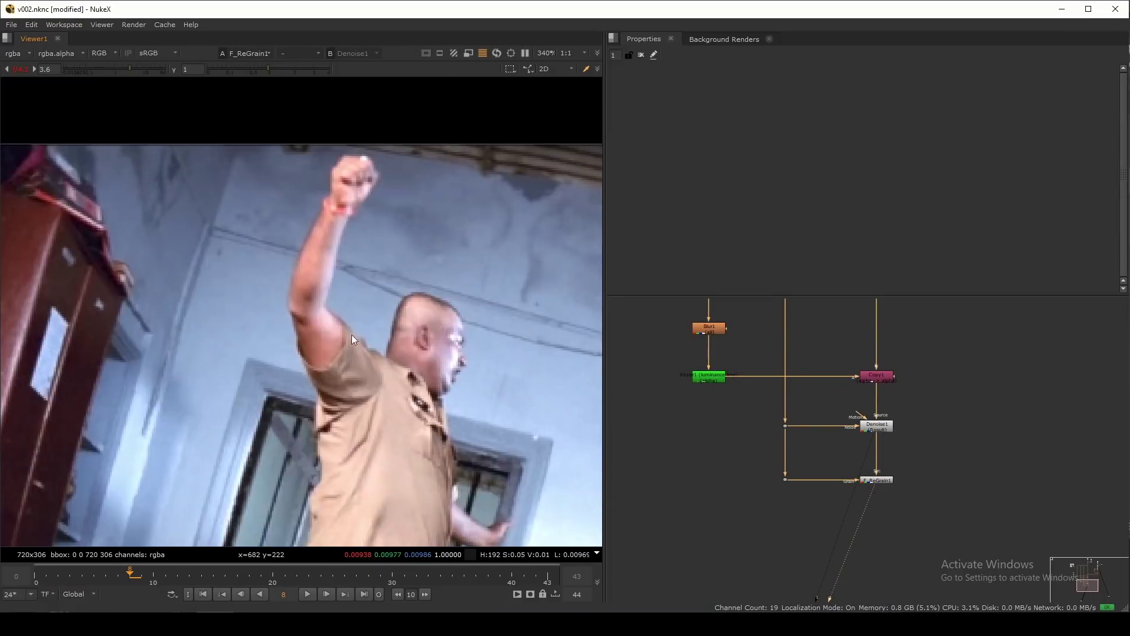
scroll(292, 329, up, 3)
key(1)
key(2)
scroll(960, 517, up, 5)
Step: Add a Premult node below F_ReGrain1
key(space)
scroll(649, 528, up, 1)
middle_drag(649, 529, 884, 503)
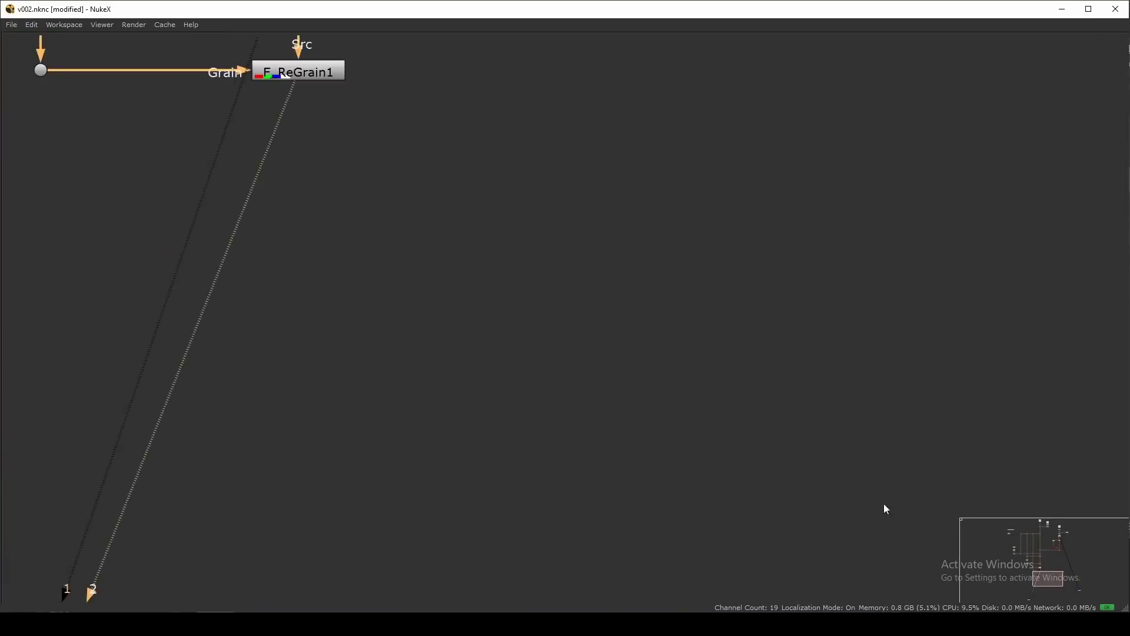
key(f)
click(770, 346)
key(Tab)
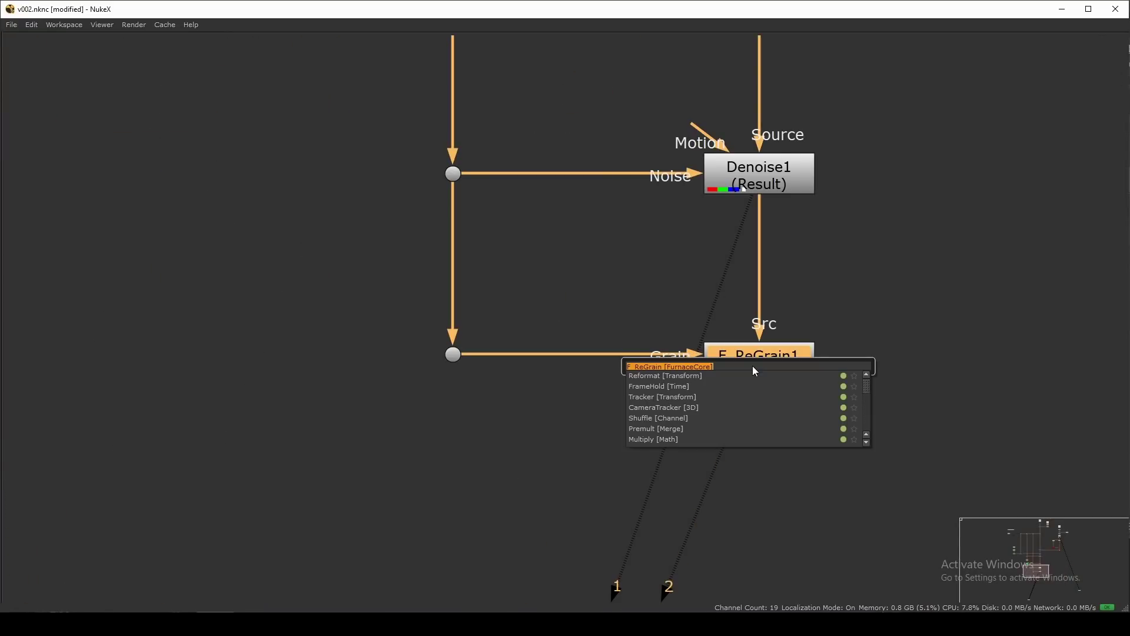
text(pre)
key(Return)
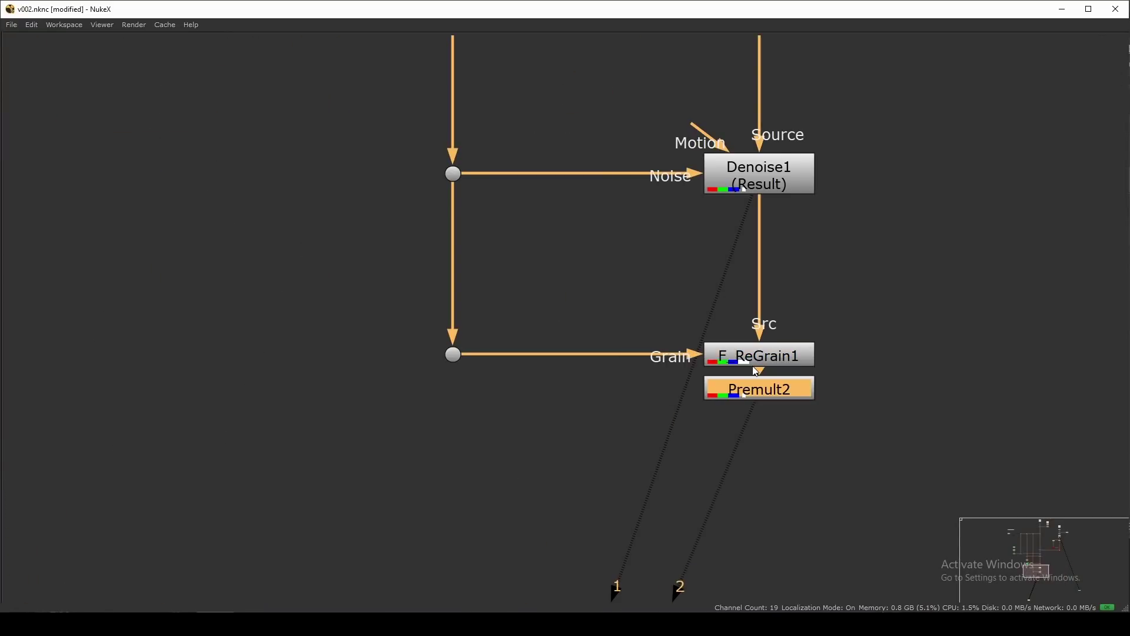
key(space)
scroll(855, 413, down, 4)
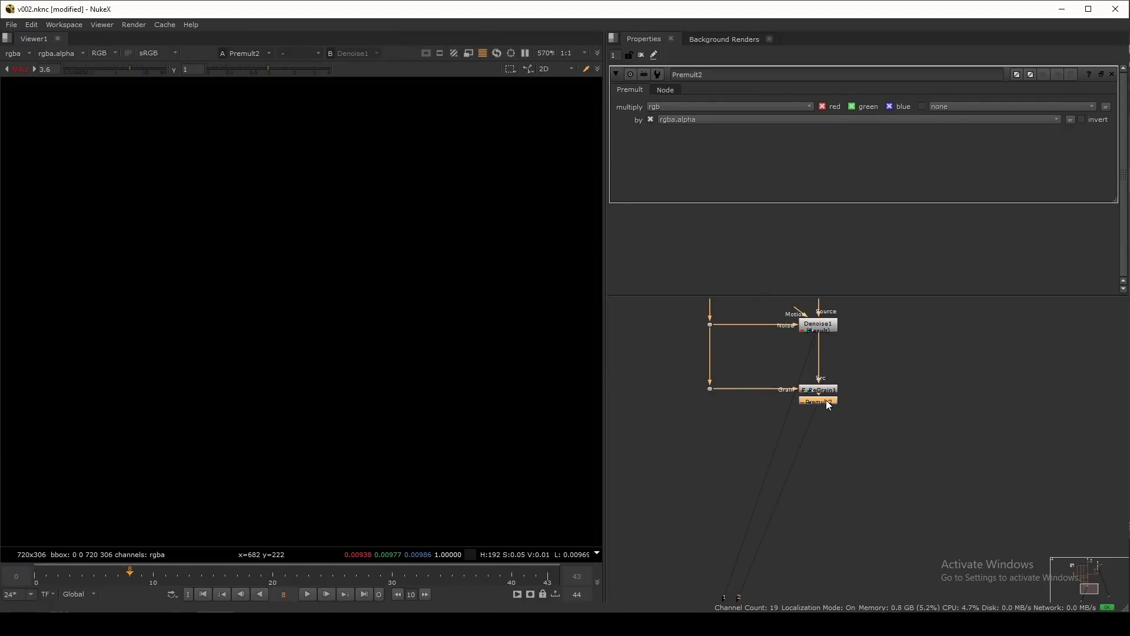
Step: Space Premult2 out below F_ReGrain1 and examine the premultiplied clean patch over the wall and ceiling
drag(826, 401, 825, 411)
scroll(348, 303, down, 9)
middle_drag(453, 316, 184, 283)
scroll(376, 267, up, 4)
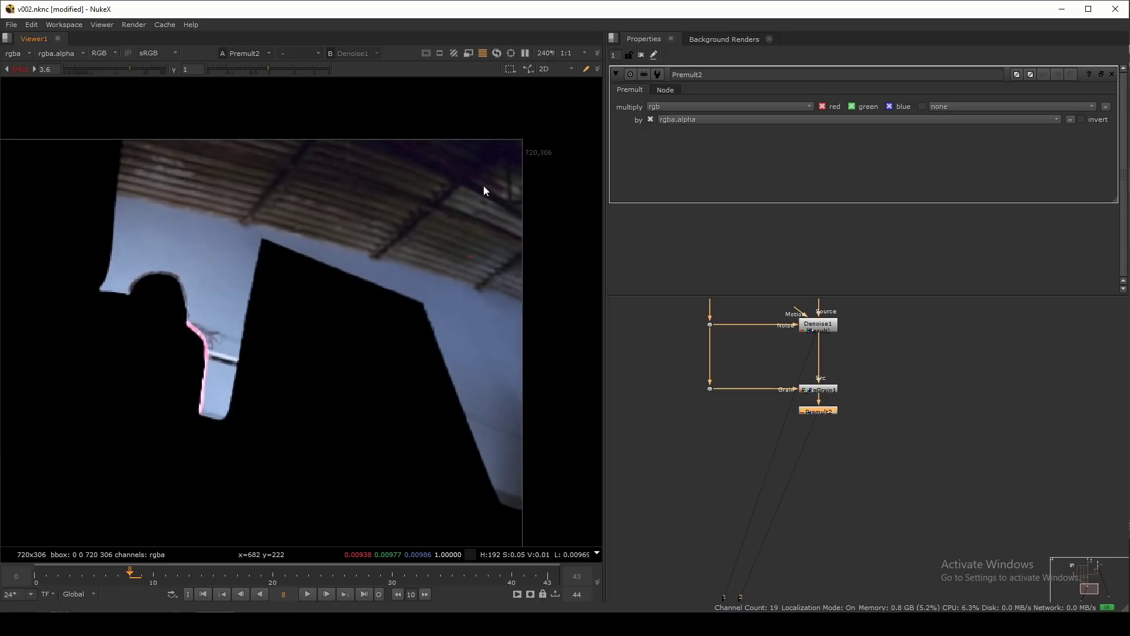
drag(481, 173, 118, 436)
middle_drag(847, 402, 956, 431)
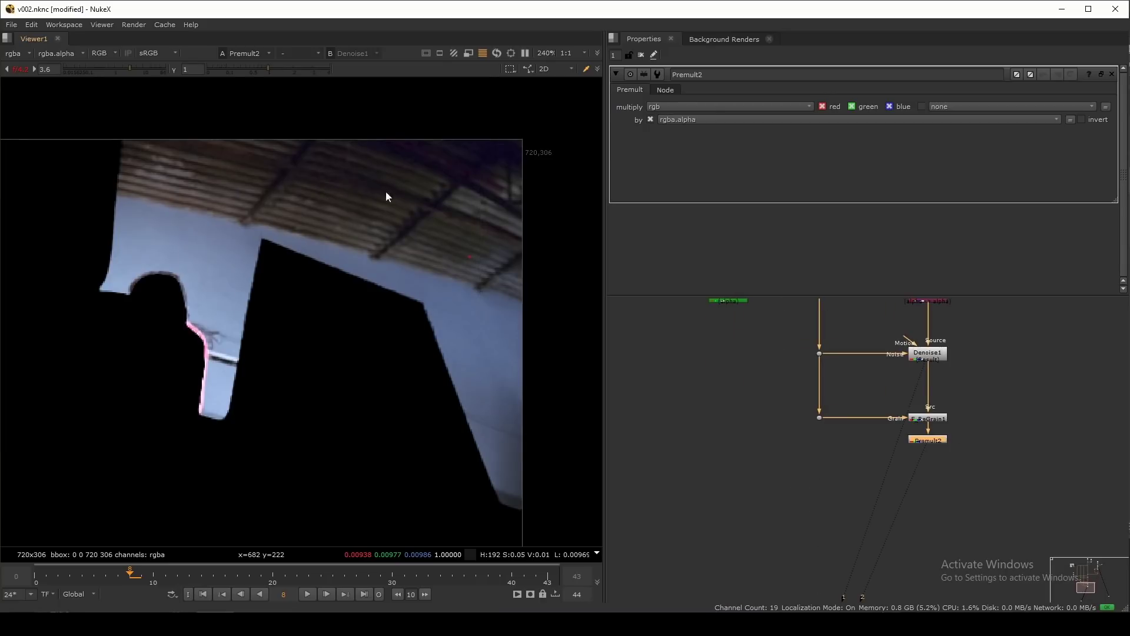
drag(494, 150, 306, 412)
Step: Add a Merge node below Premult2 to place the clean patch over the original plate, routing the plate pipe through a new dot
key(space)
middle_drag(948, 460, 860, 382)
middle_drag(271, 158, 847, 428)
scroll(846, 428, up, 4)
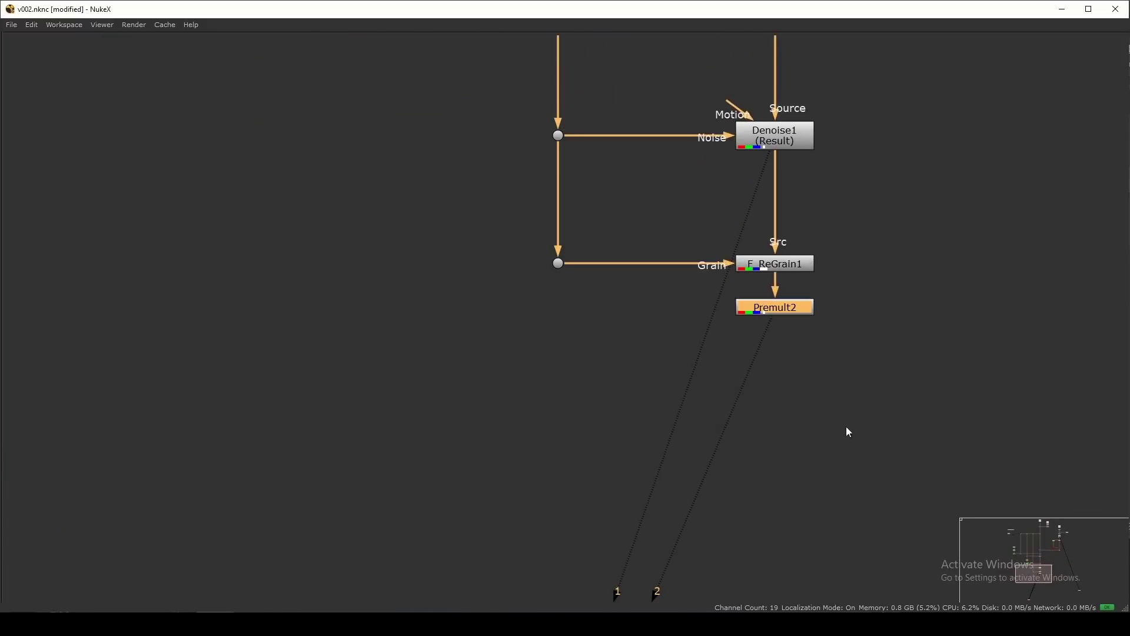
click(860, 427)
key(m)
drag(860, 427, 790, 308)
drag(868, 408, 565, 274)
ctrl+drag(697, 347, 559, 436)
drag(835, 437, 773, 436)
scroll(792, 440, down, 4)
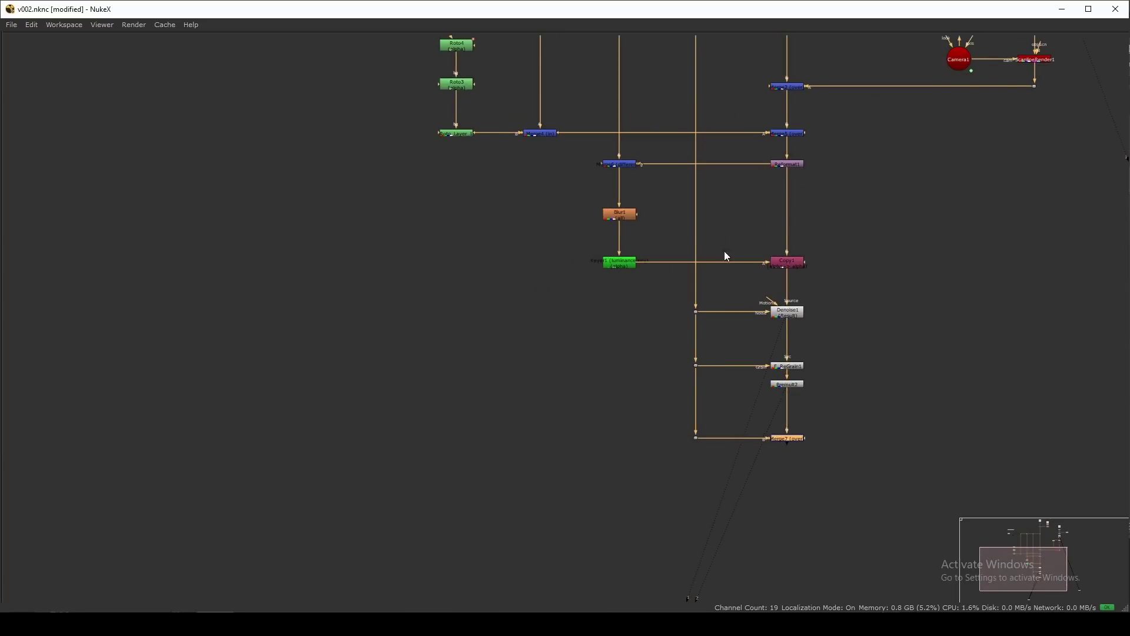
Step: View the original plate from its dot, followed by the output of the new Merge7 node
middle_drag(724, 253, 666, 511)
click(640, 134)
key(1)
key(space)
scroll(836, 458, down, 4)
middle_drag(800, 465, 909, 382)
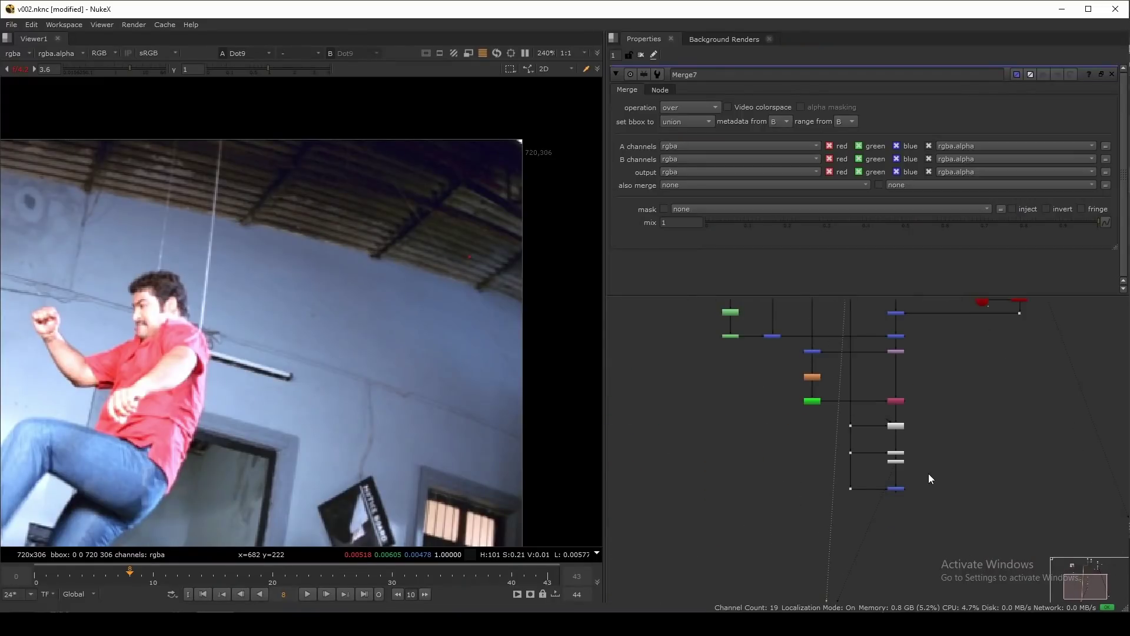
key(1)
key(f)
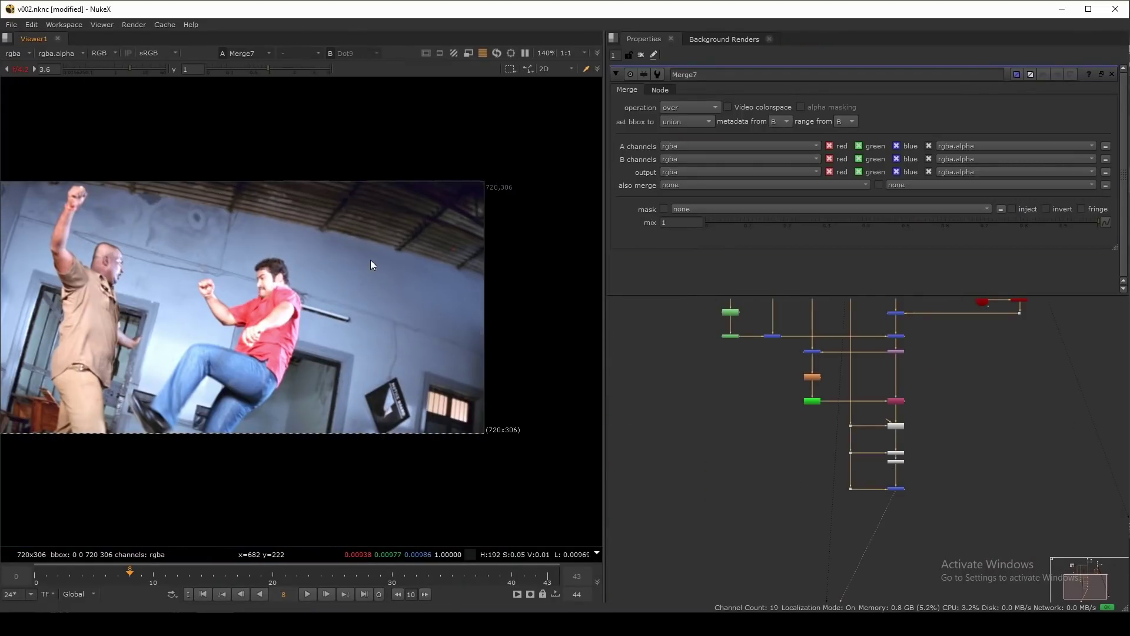
middle_drag(371, 265, 507, 271)
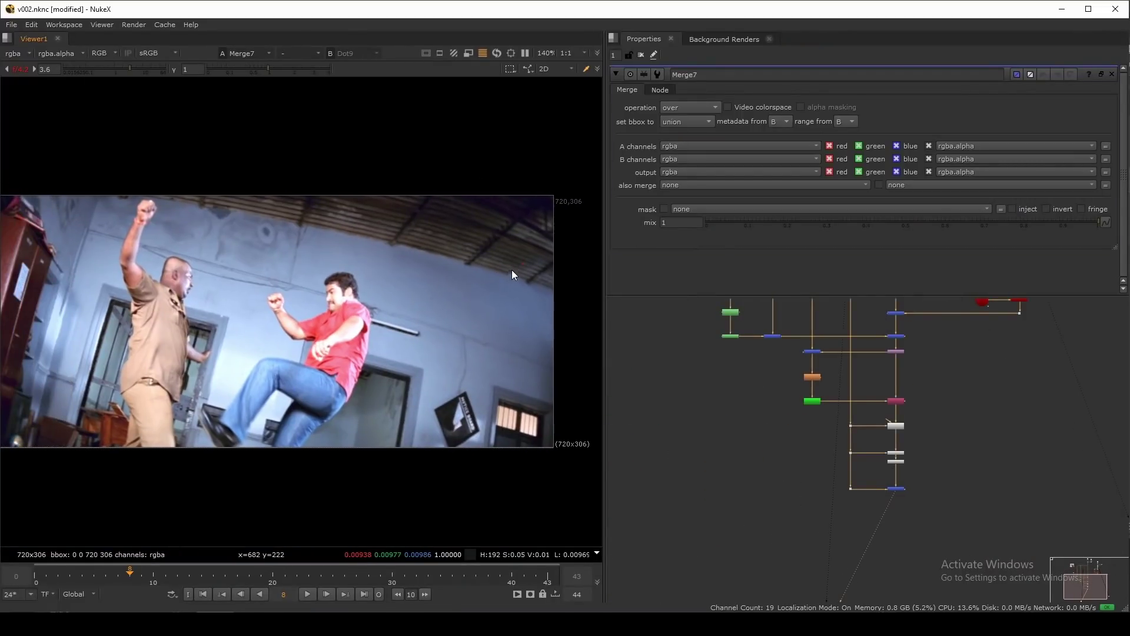
Step: Play back the final composite in the enlarged viewer and stop at frame 16
drag(605, 323, 739, 352)
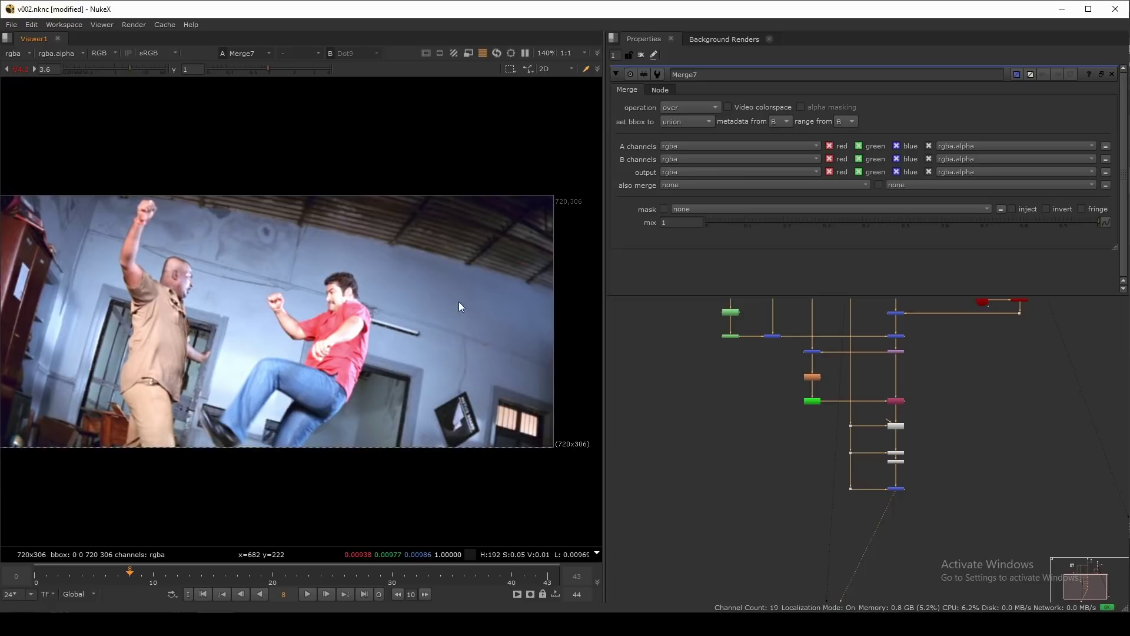
middle_drag(339, 356, 404, 336)
key(space)
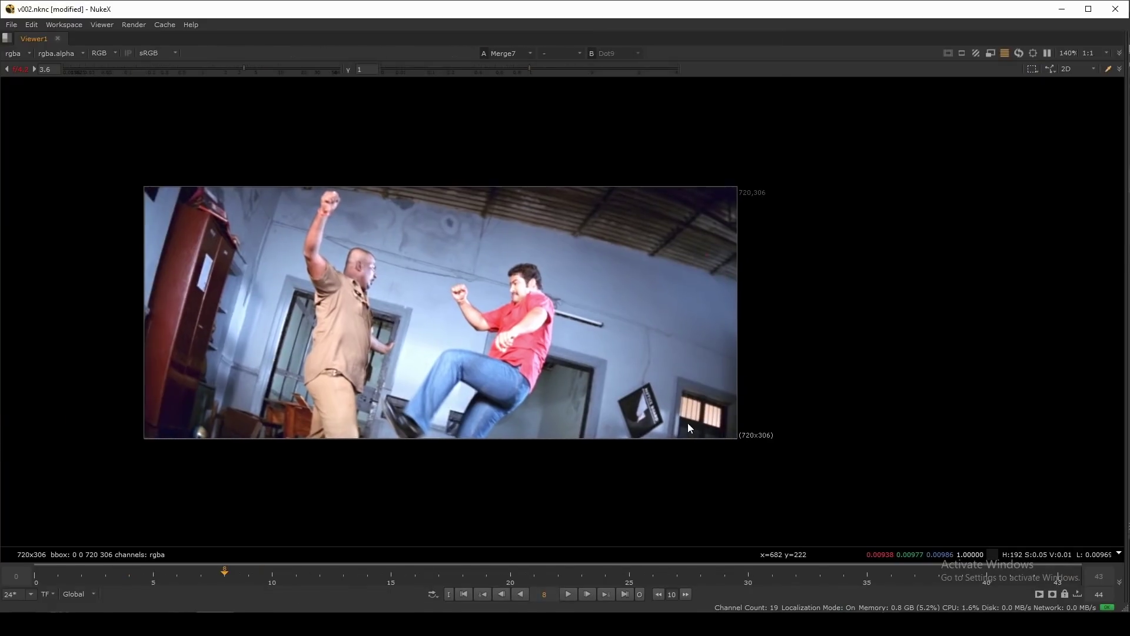
middle_drag(688, 423, 701, 416)
click(569, 593)
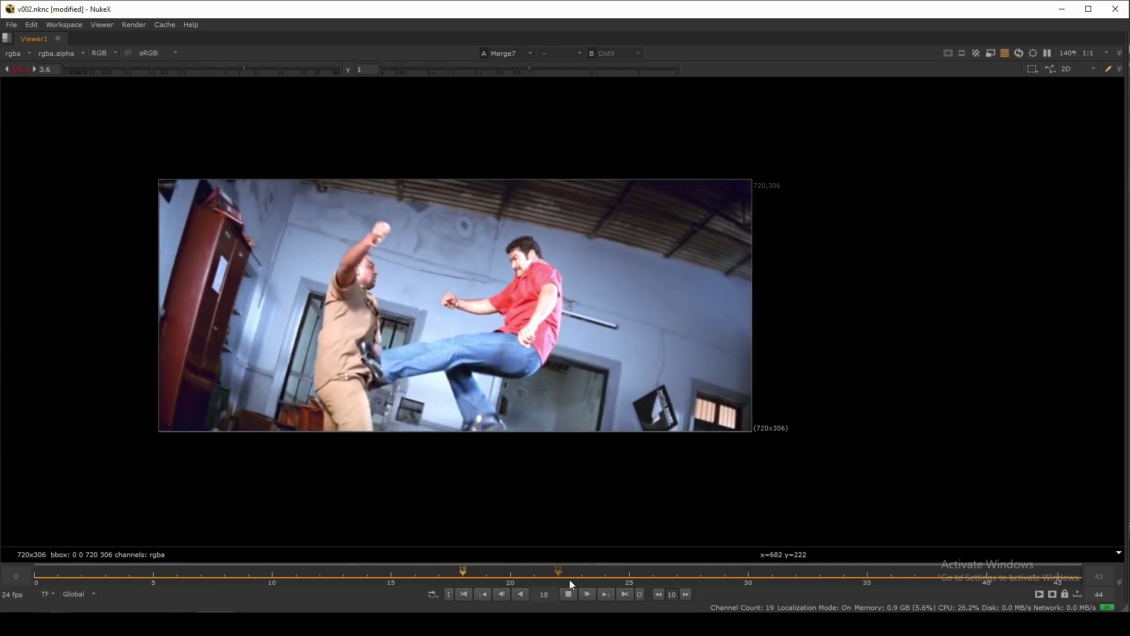
click(568, 594)
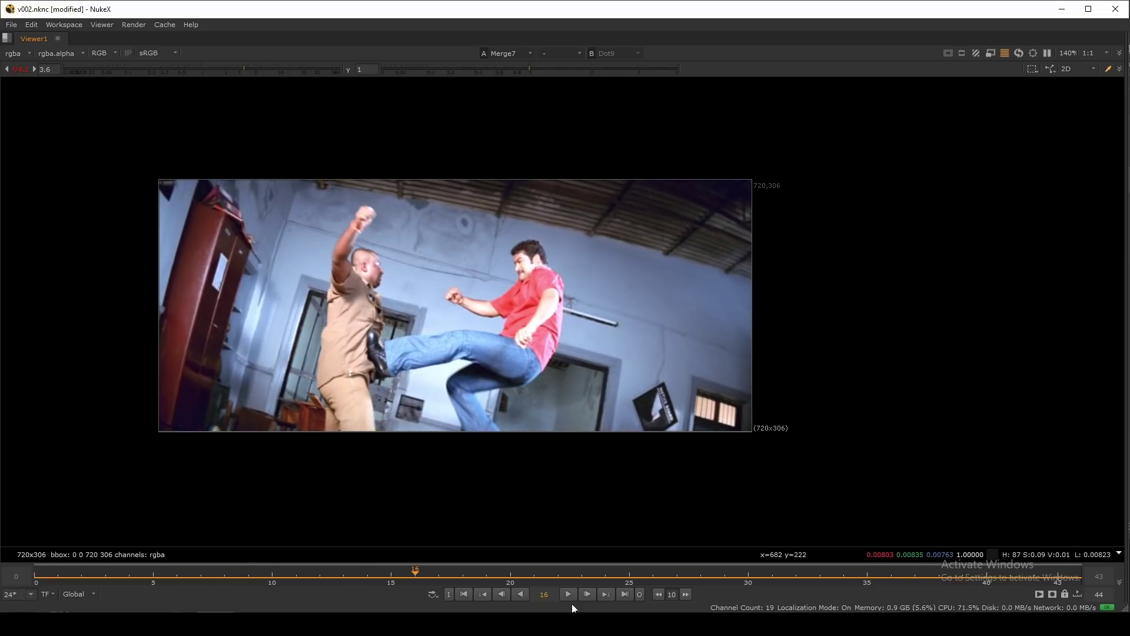
Step: Compare the original plate with the Merge7 composite at frame 16 around the wires and harness
middle_drag(589, 373, 615, 398)
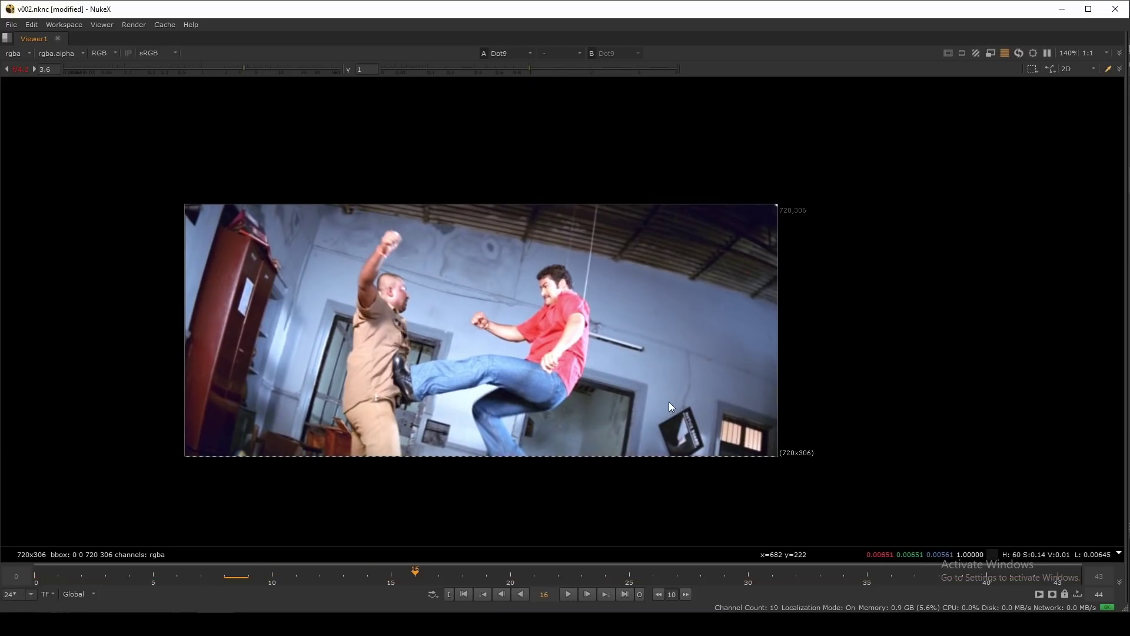
scroll(726, 261, up, 3)
key(1)
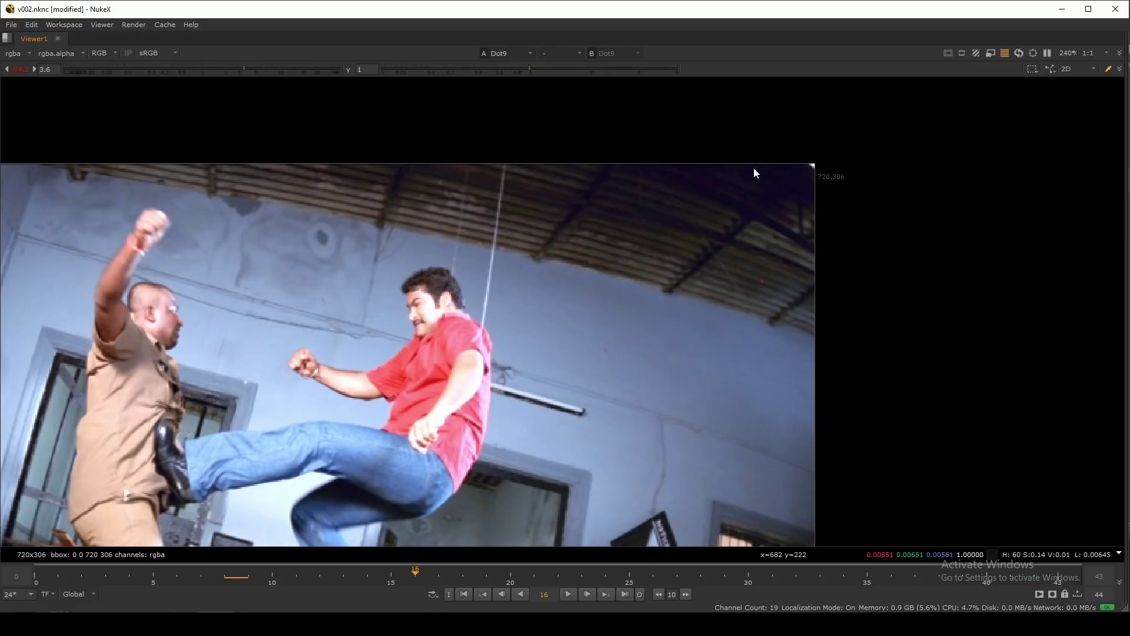
drag(761, 161, 146, 282)
key(2)
key(1)
key(2)
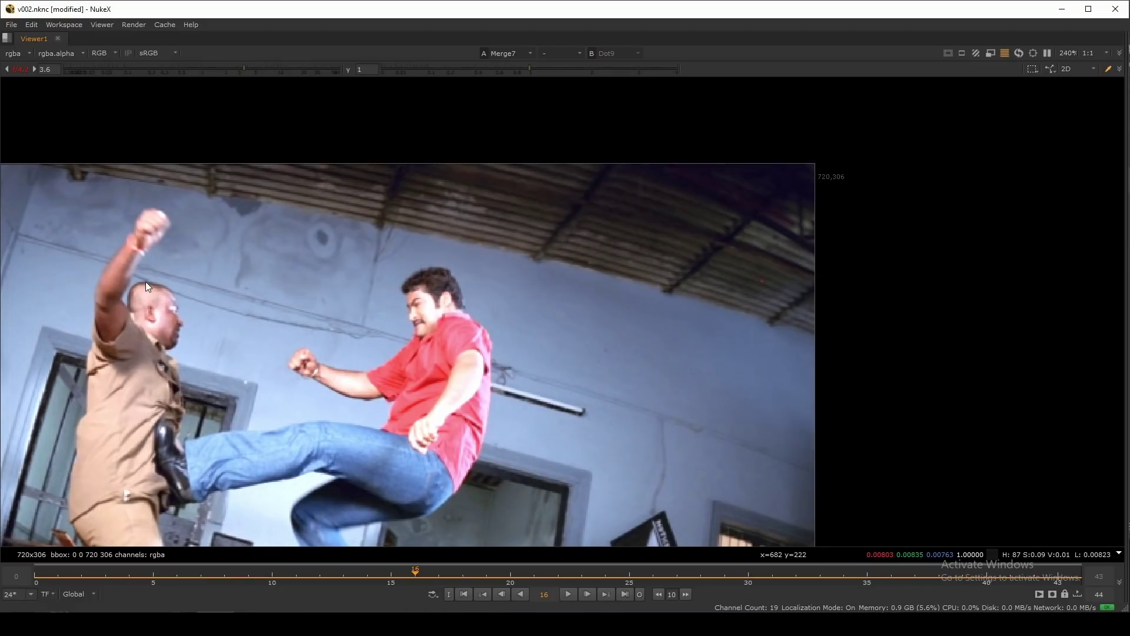
key(1)
key(2)
key(1)
key(2)
key(space)
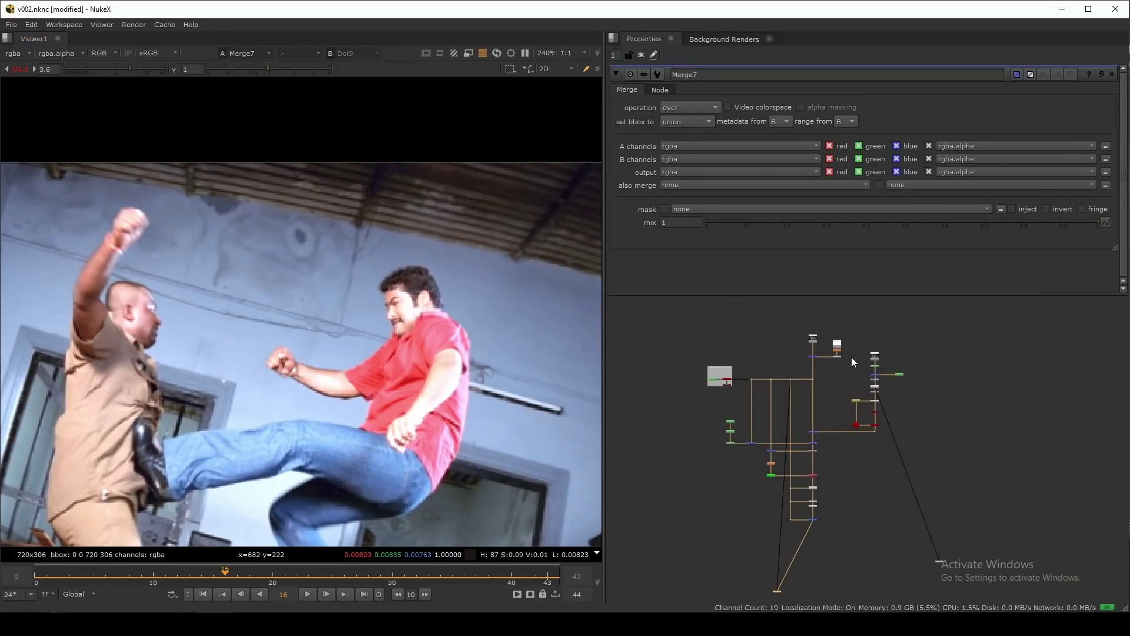
Step: Review the complete node tree alongside the final composite, checking the ceiling and wall where the wires ran
scroll(852, 356, up, 2)
scroll(416, 323, down, 4)
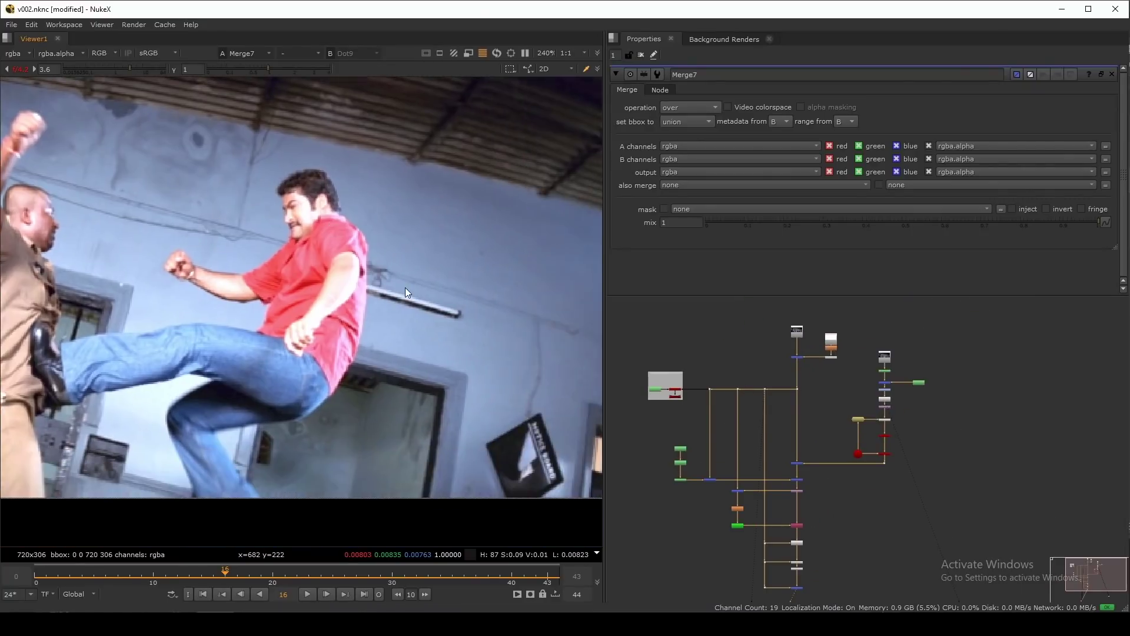
drag(516, 169, 273, 341)
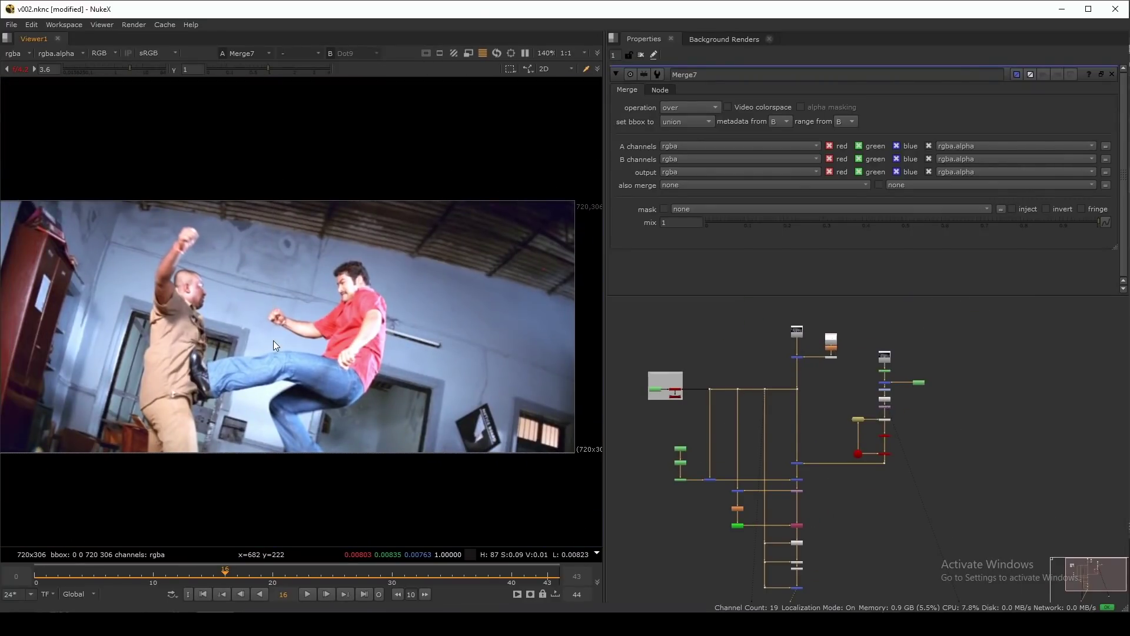
middle_drag(847, 422, 853, 350)
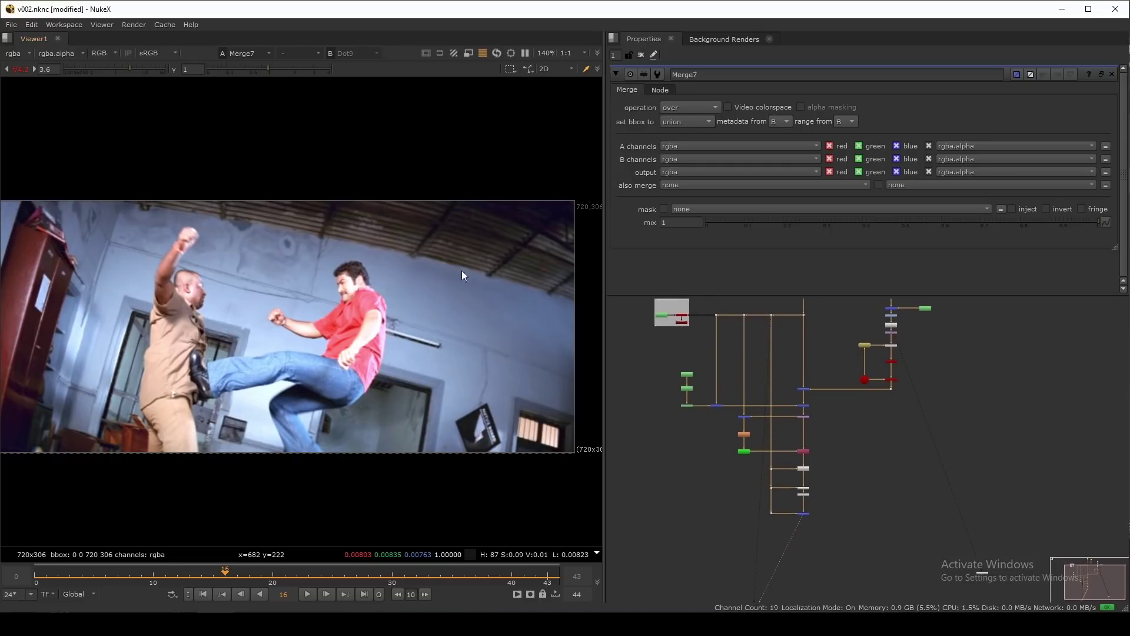
drag(467, 257, 200, 429)
drag(390, 281, 71, 451)
key(space)
scroll(789, 382, up, 5)
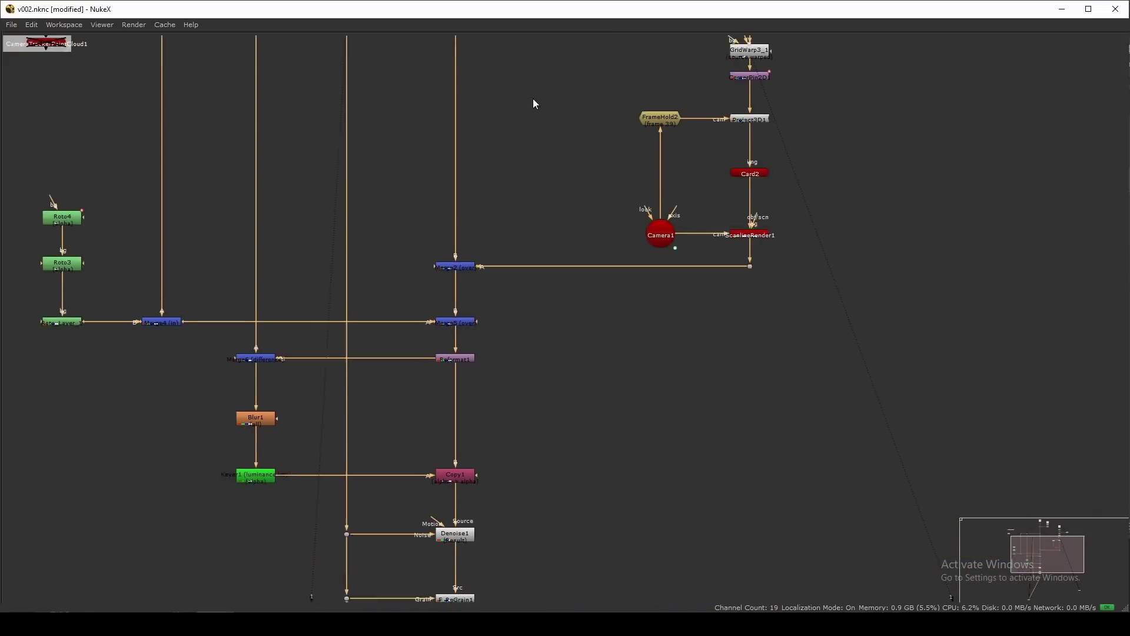
middle_drag(534, 104, 612, 167)
scroll(789, 396, down, 4)
key(space)
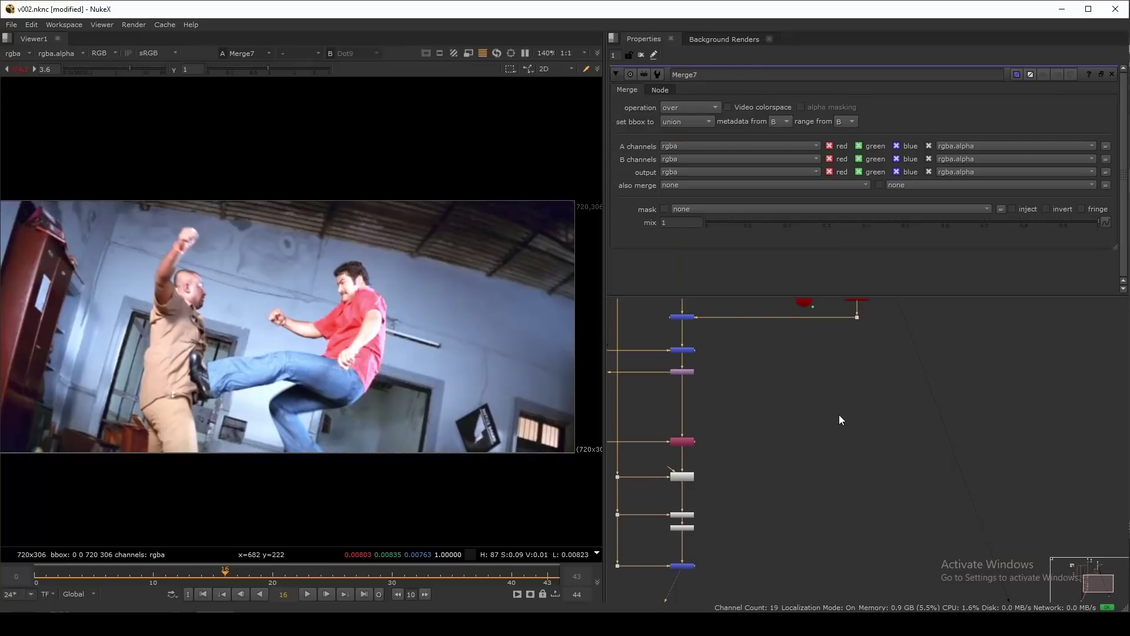
key(f)
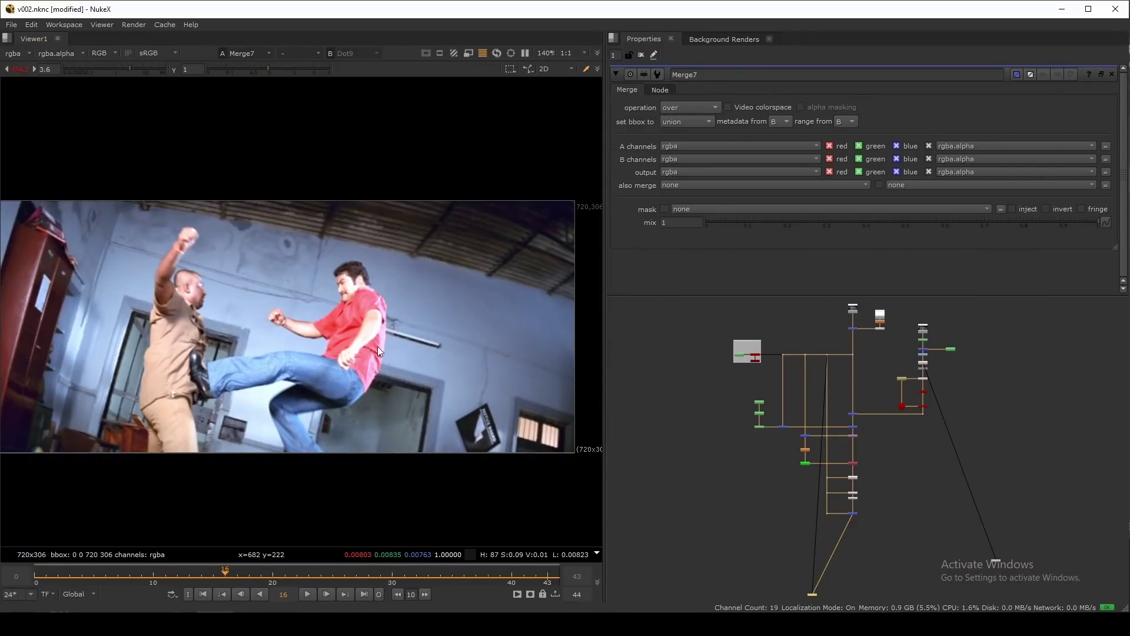
middle_drag(377, 346, 337, 337)
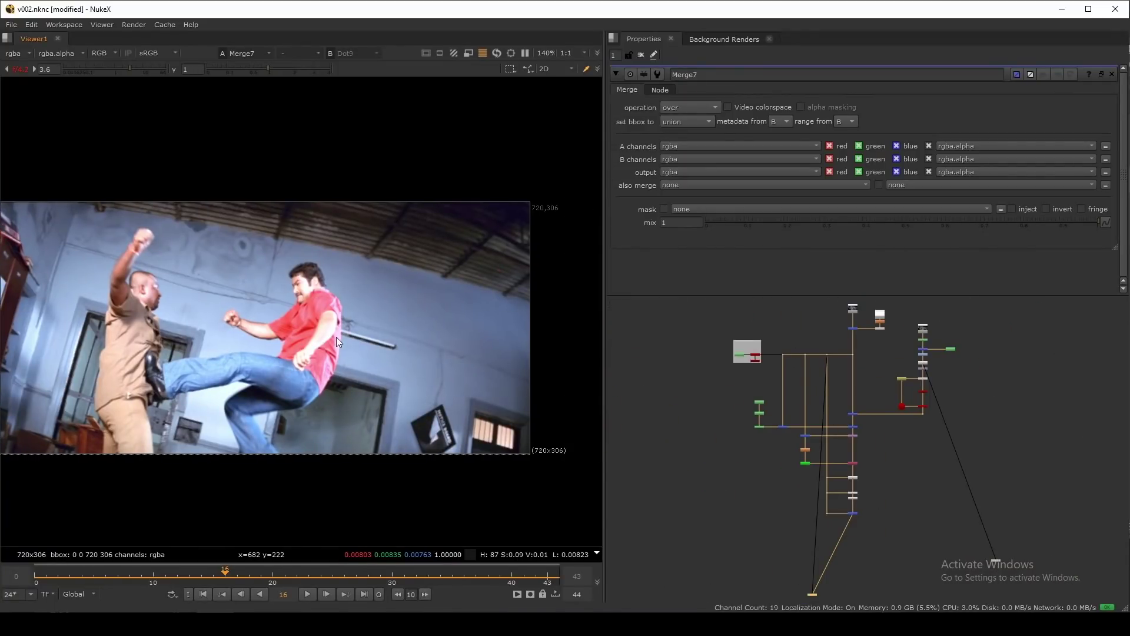